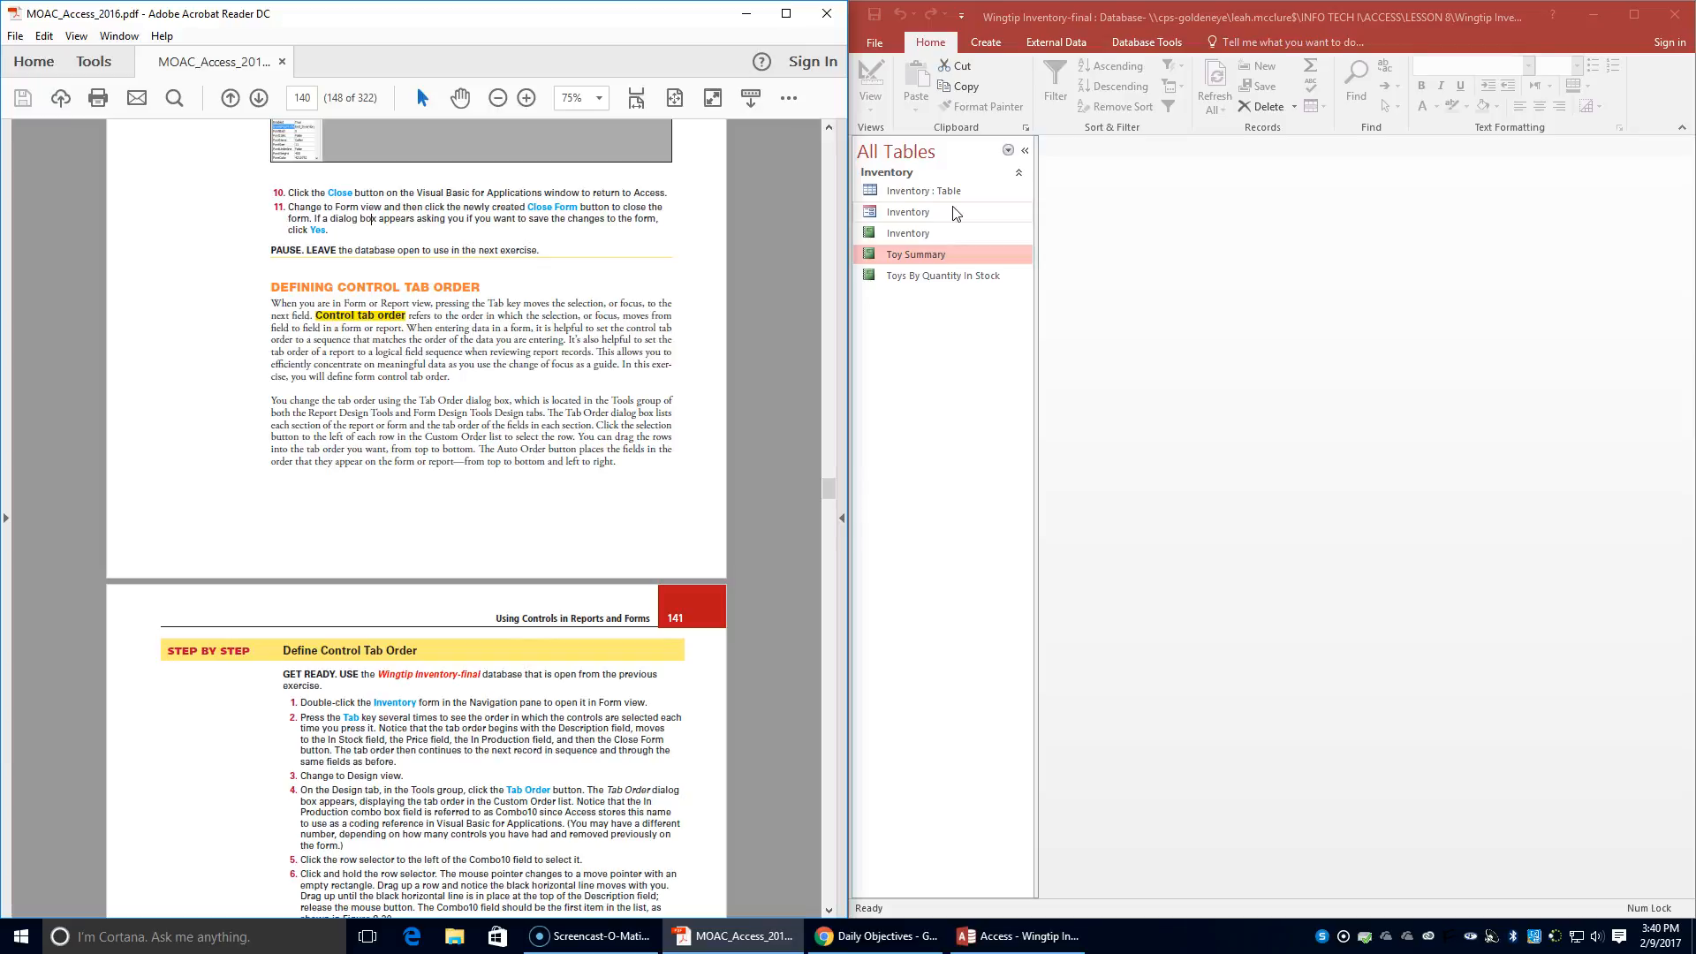
- Open the Inventory form in Form view
double_click(914, 216)
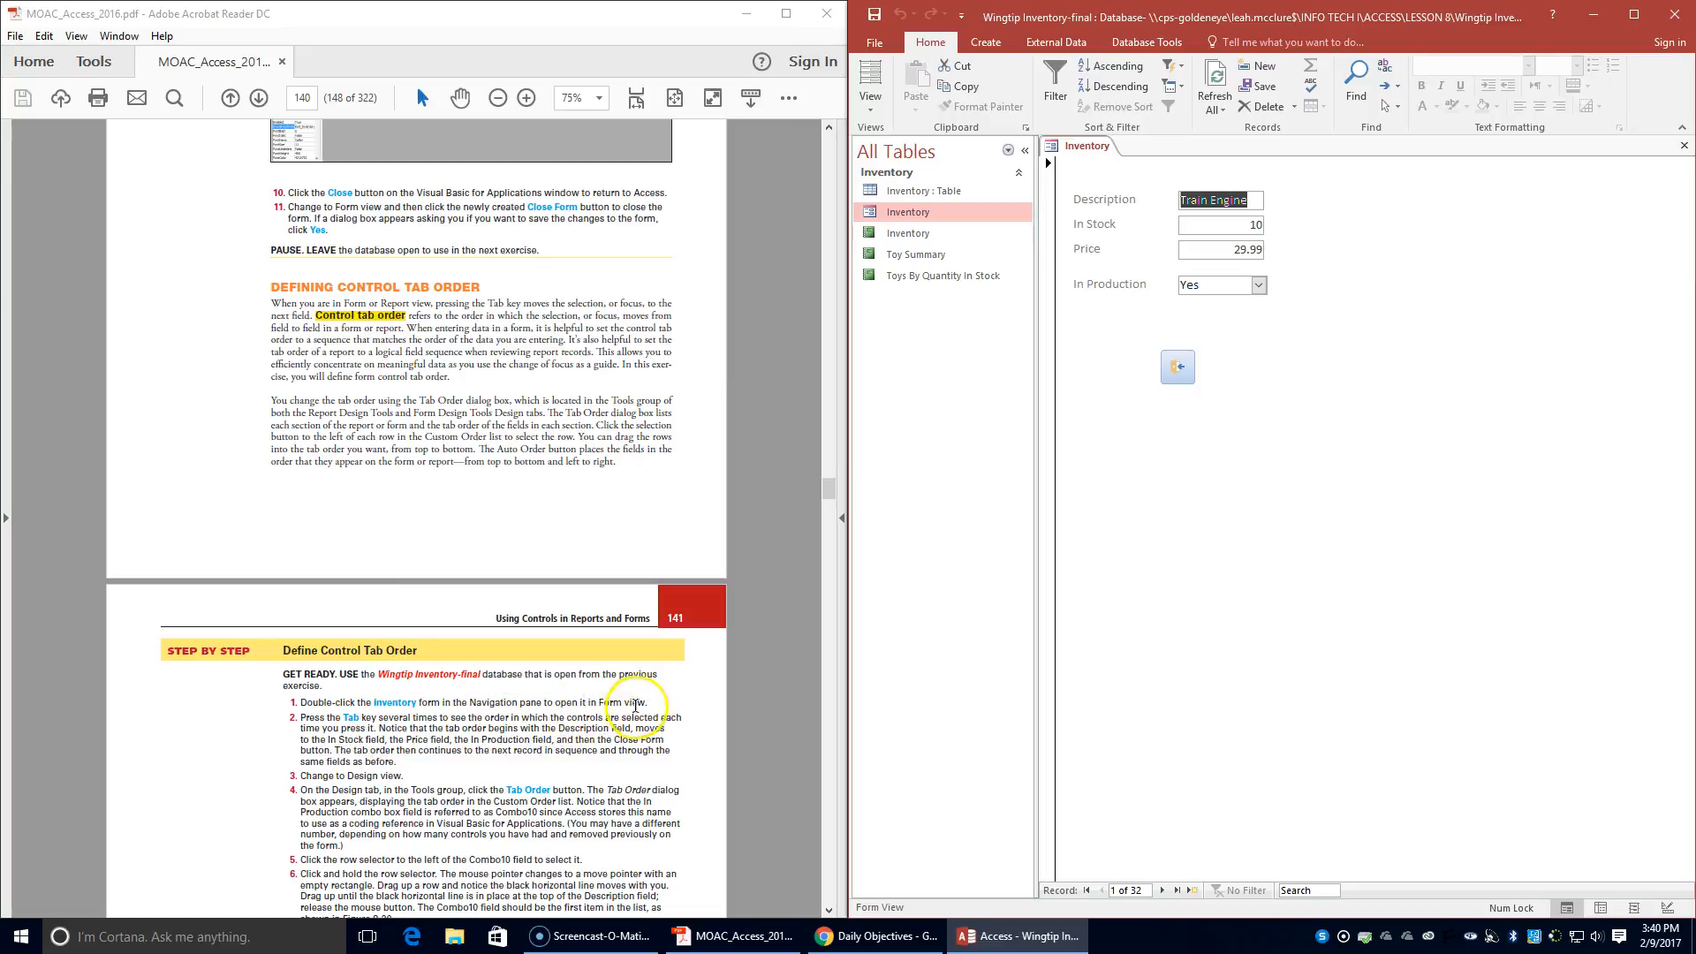
left_click(870, 99)
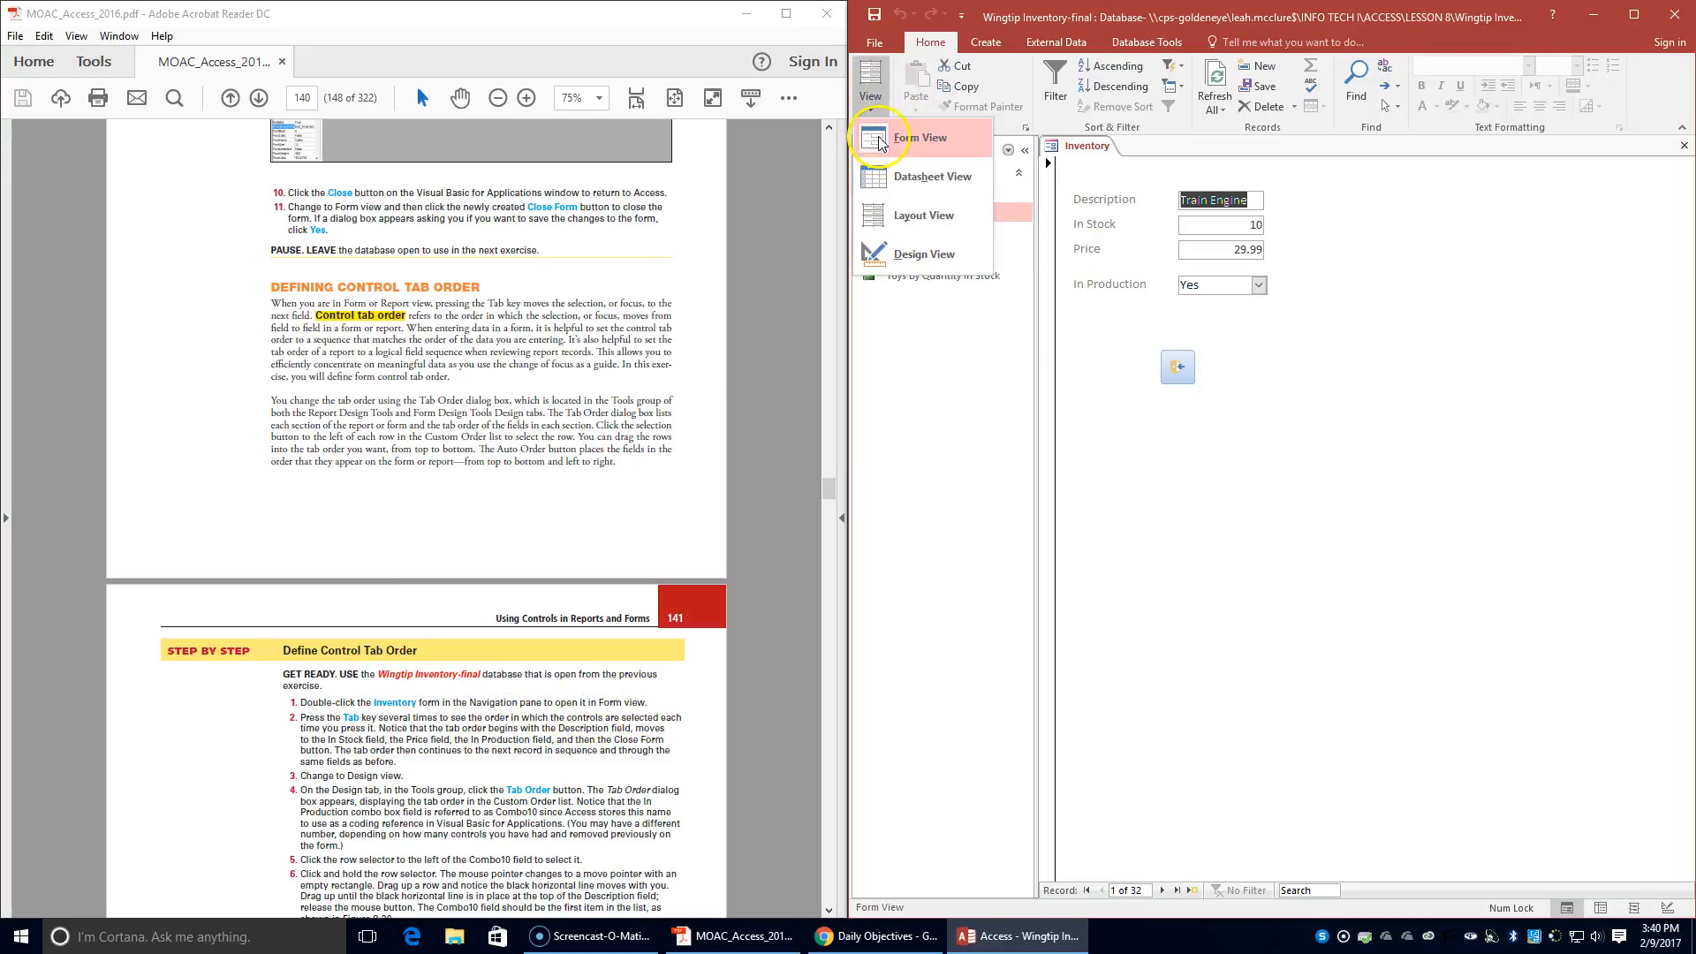
left_click(881, 139)
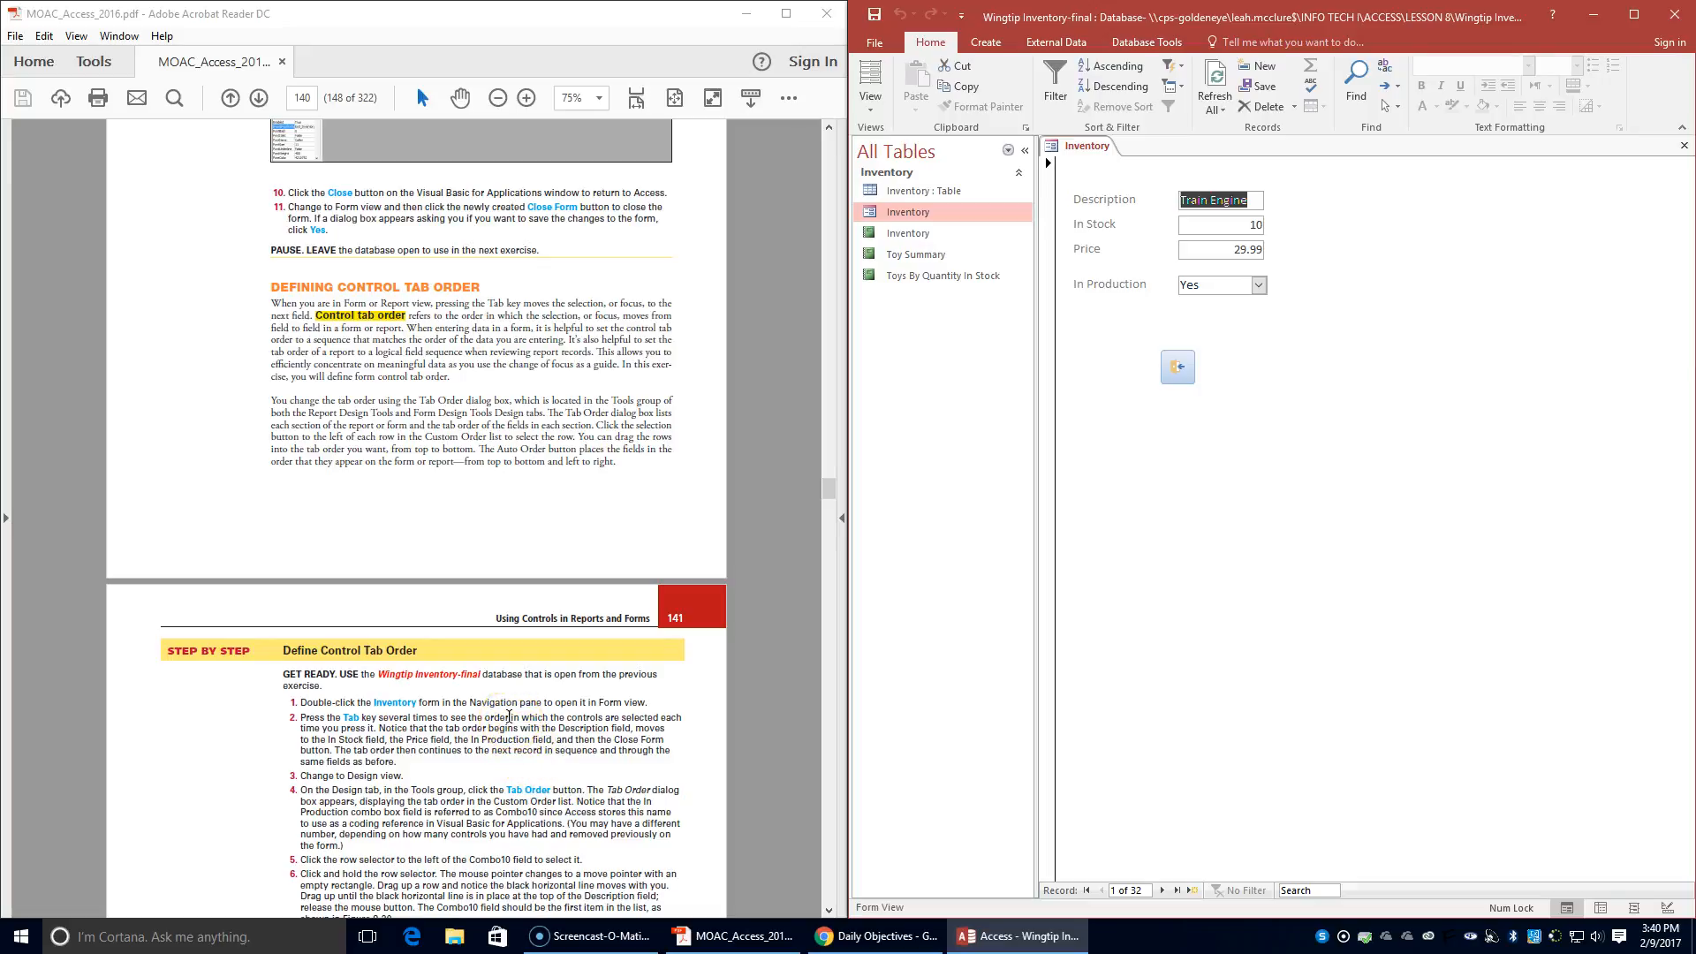
- Move the focus through the Inventory form's controls across several records to examine the current tab order
key("Tab")
key("Tab")
key("Tab")
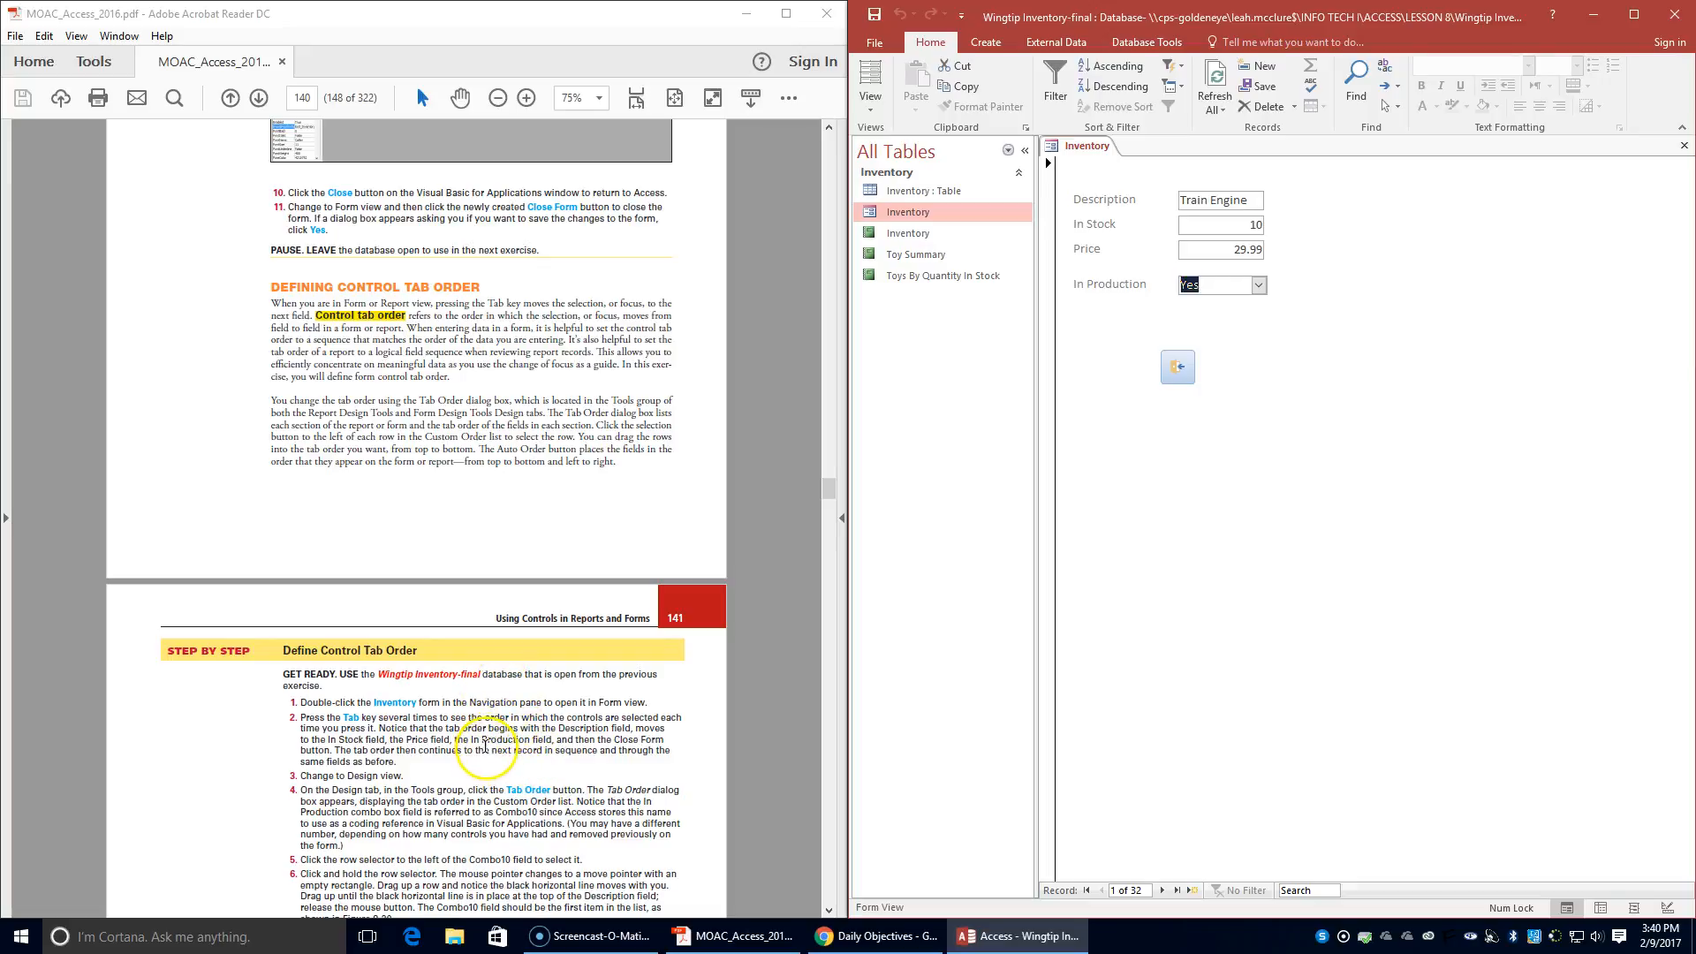
key("Tab")
key("Tab")
key("Tab")
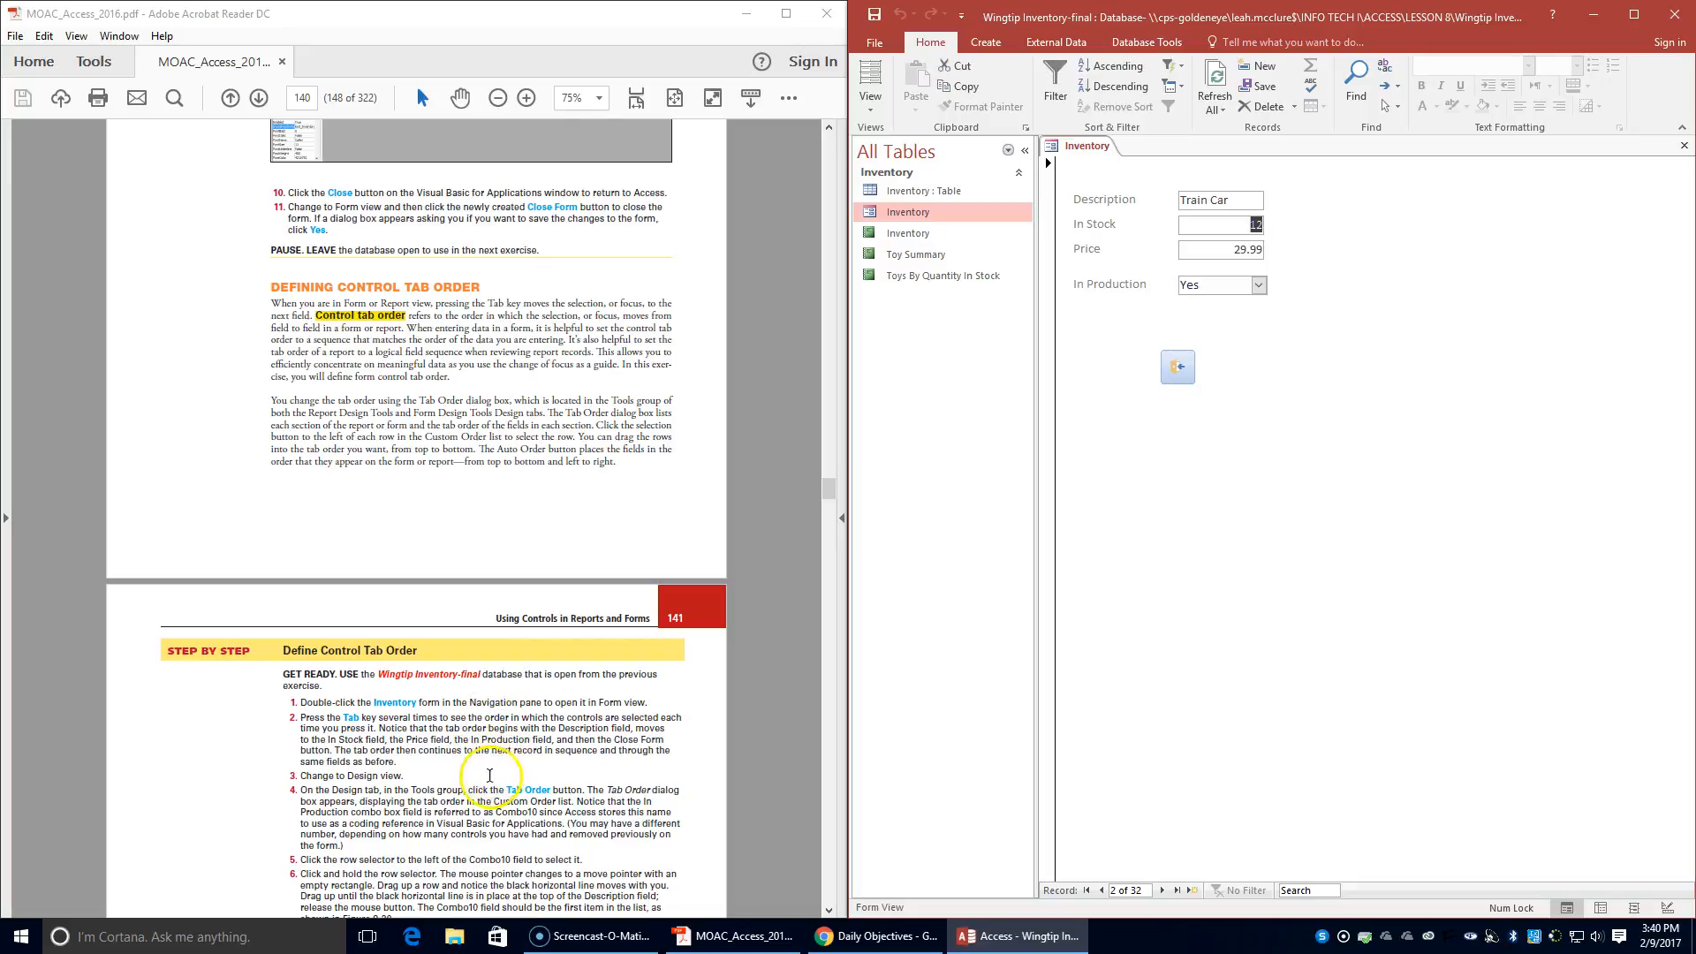
key("Tab")
key("Tab")
key("Tab")
key("Tab")
key("Tab")
key("Tab")
key("Tab")
key("Tab")
key("Tab")
key("Tab")
key("Tab")
key("Tab")
key("Tab")
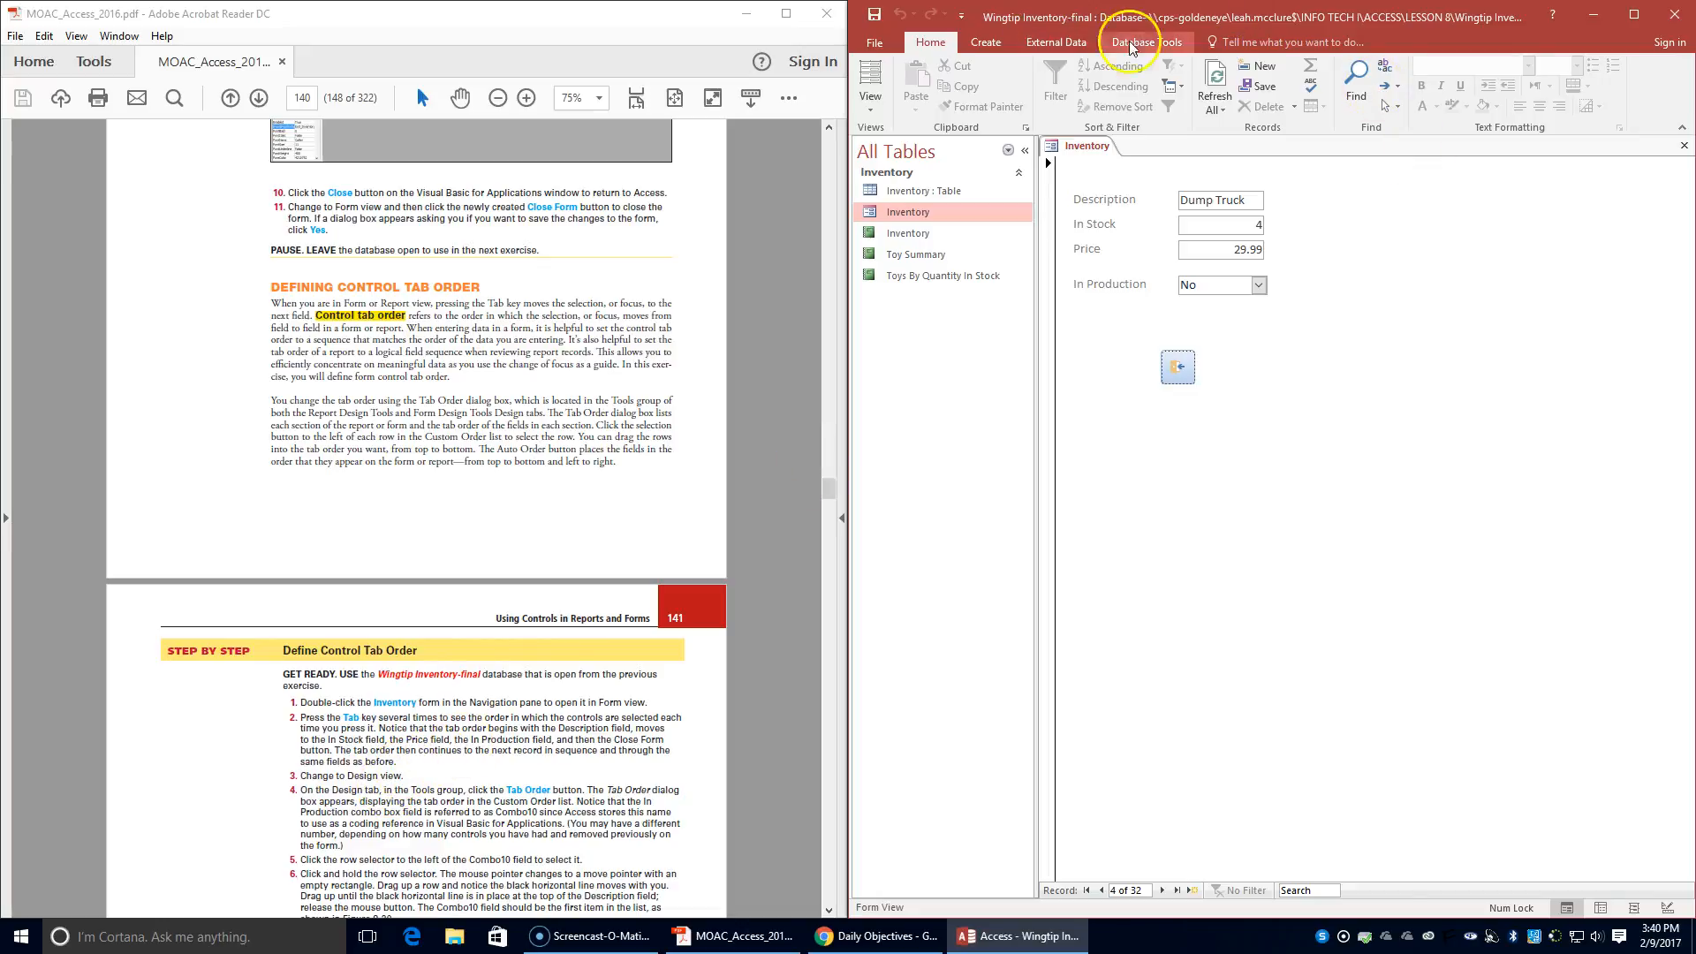
- Switch the Inventory form to Design view and open its tab order settings
left_click(865, 111)
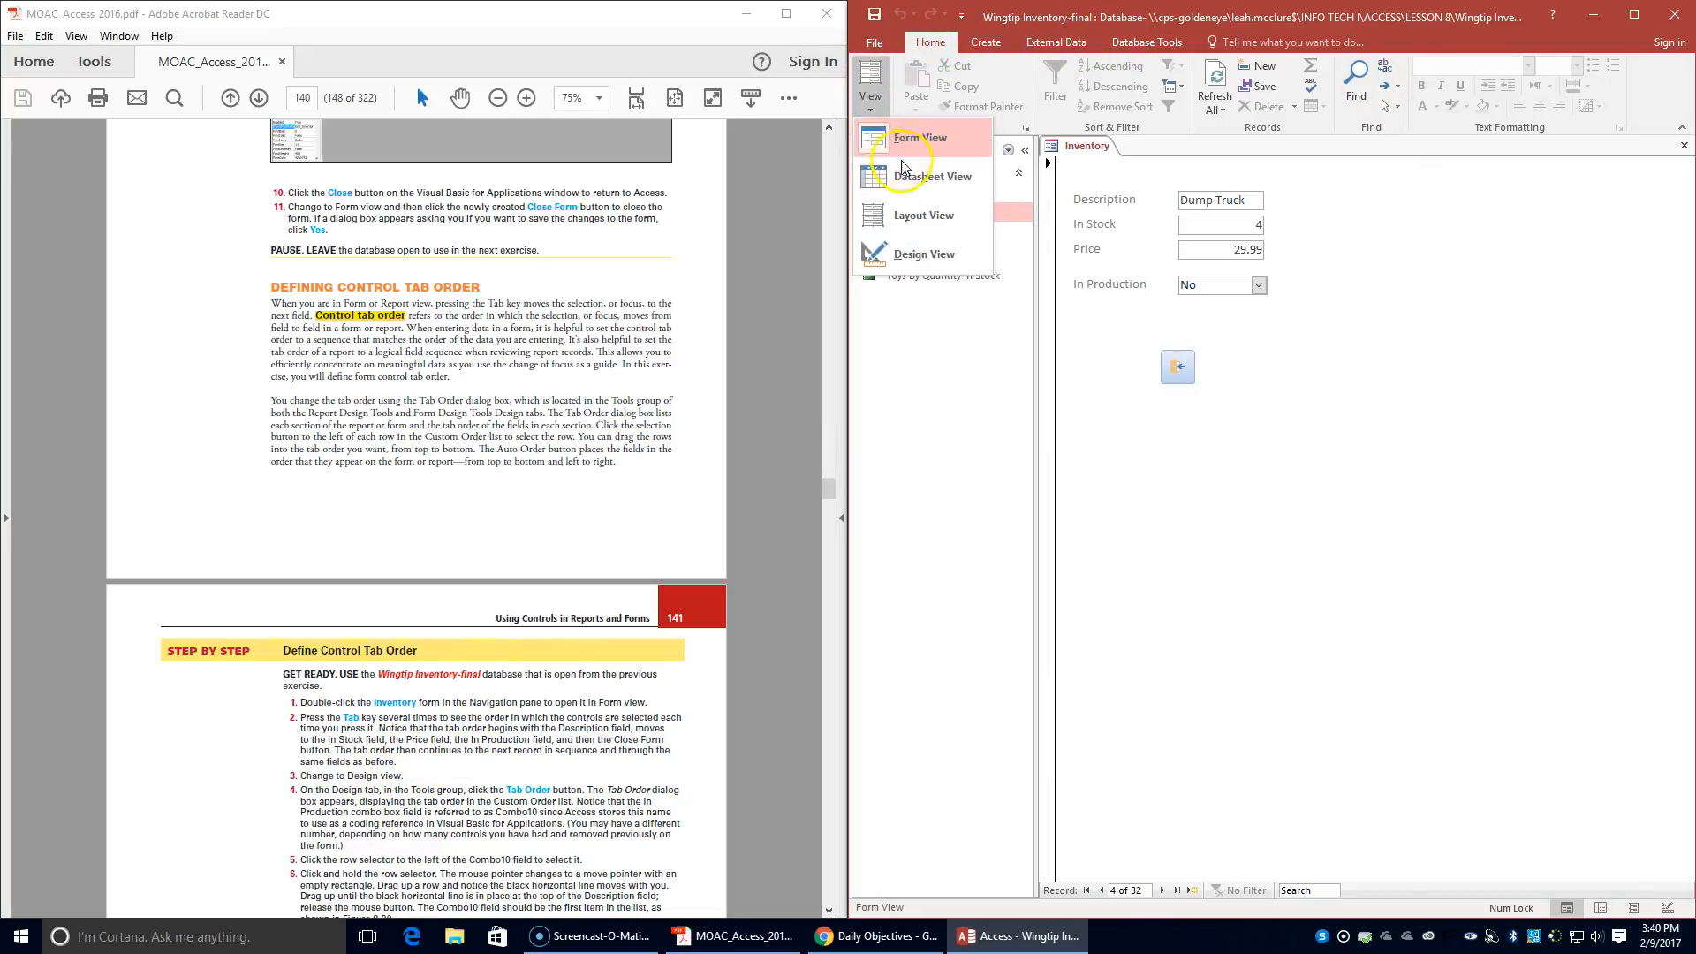
left_click(879, 263)
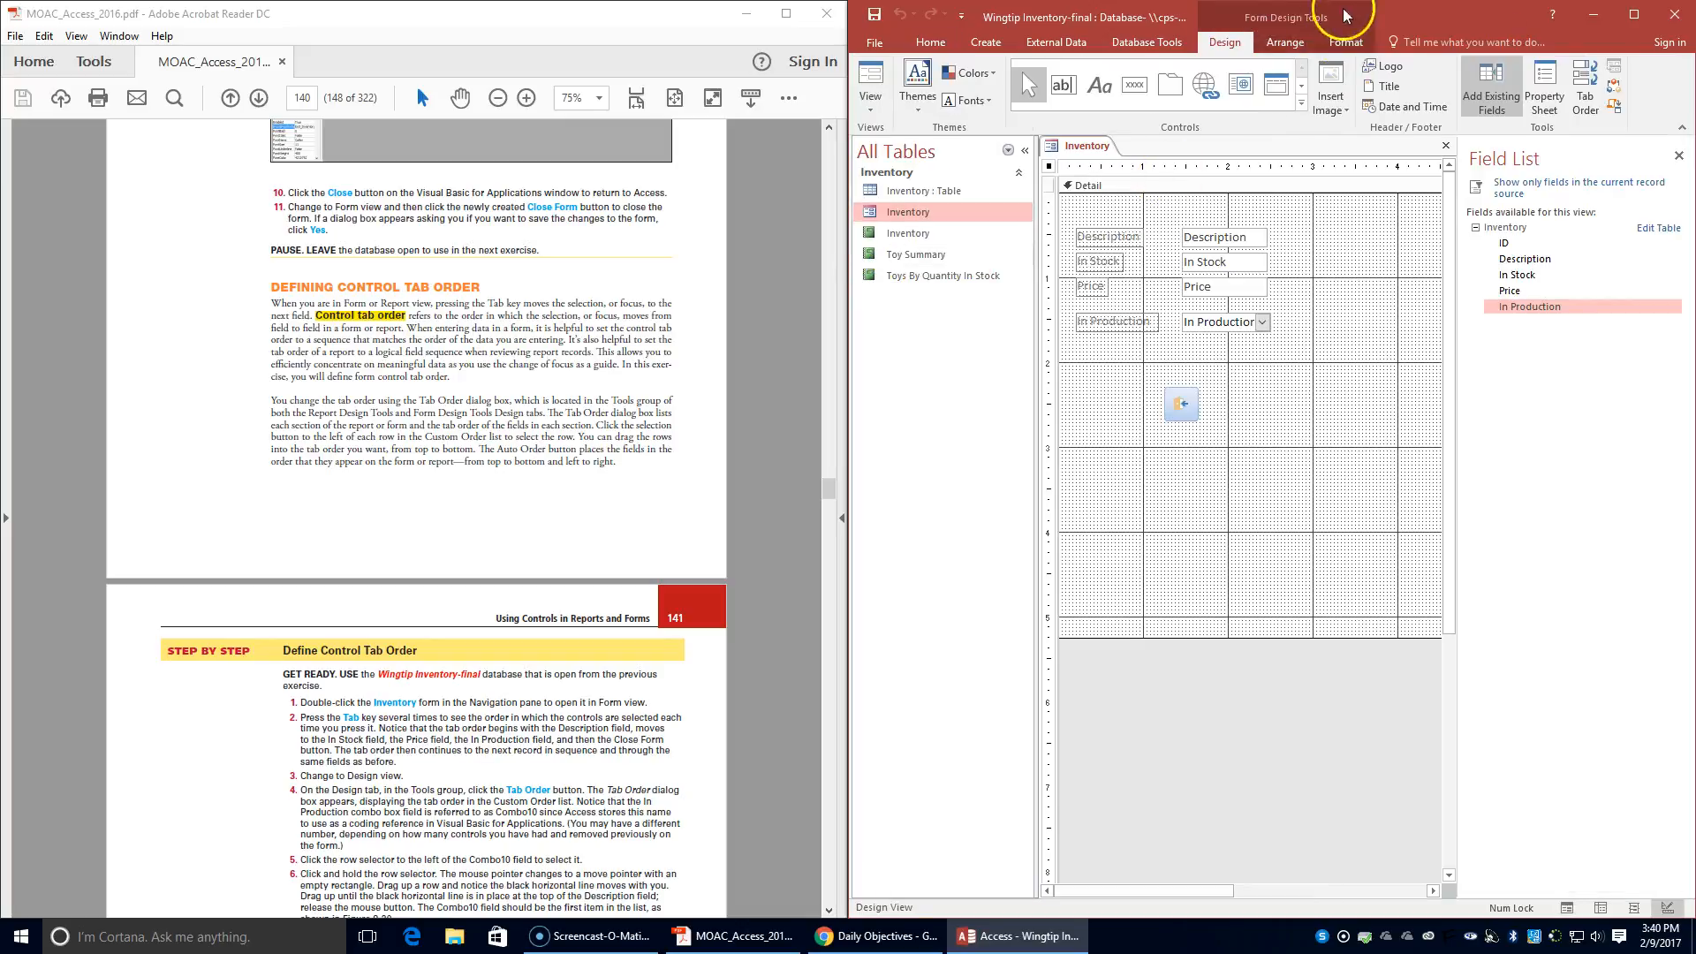
left_click(1223, 56)
left_click(1586, 104)
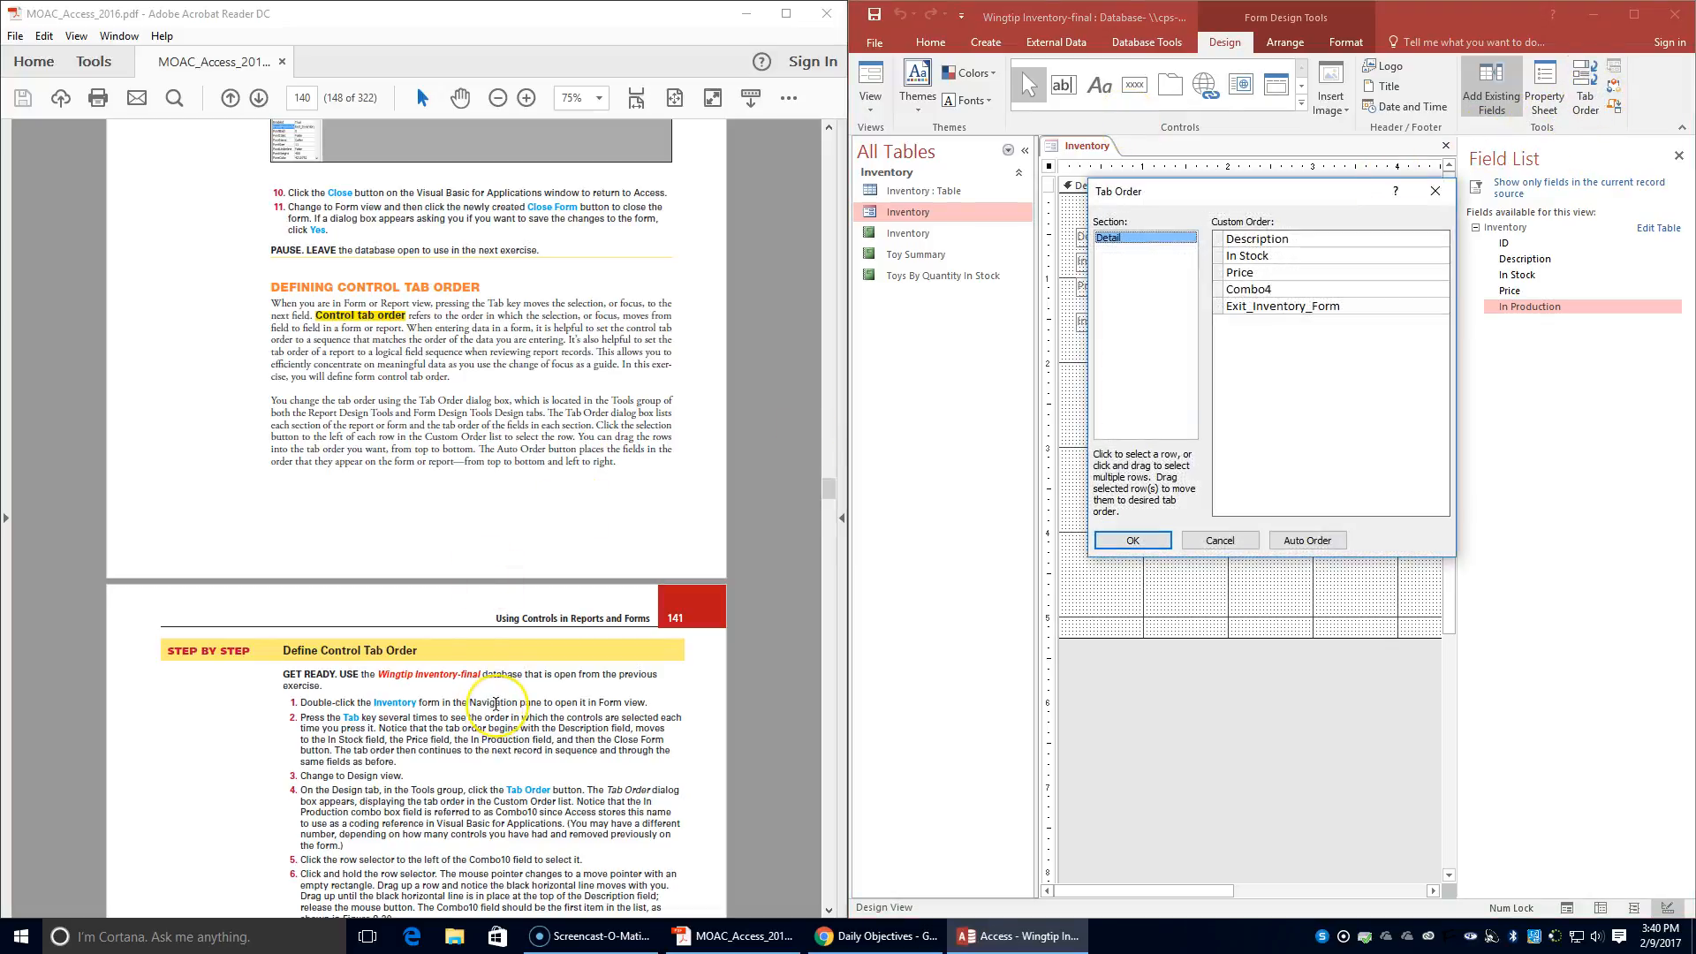
- Move Combo4 to the first place in the Detail section's custom tab order, above Description
scroll(495, 704, "down", 1)
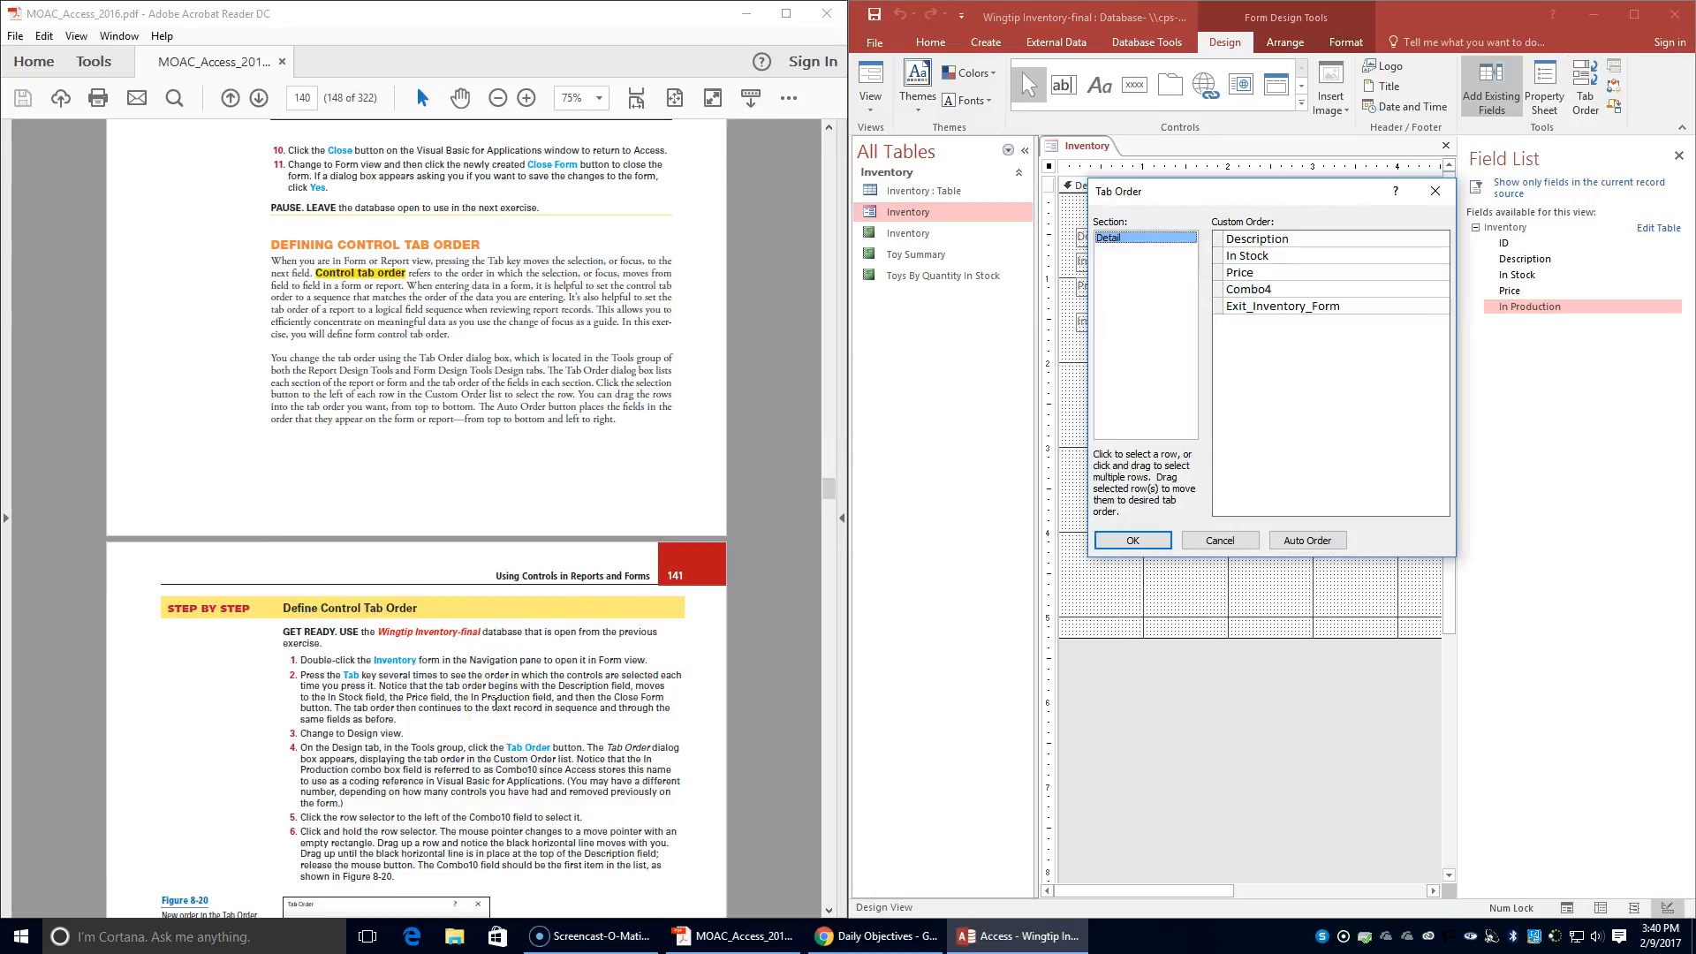
scroll(497, 704, "down", 1)
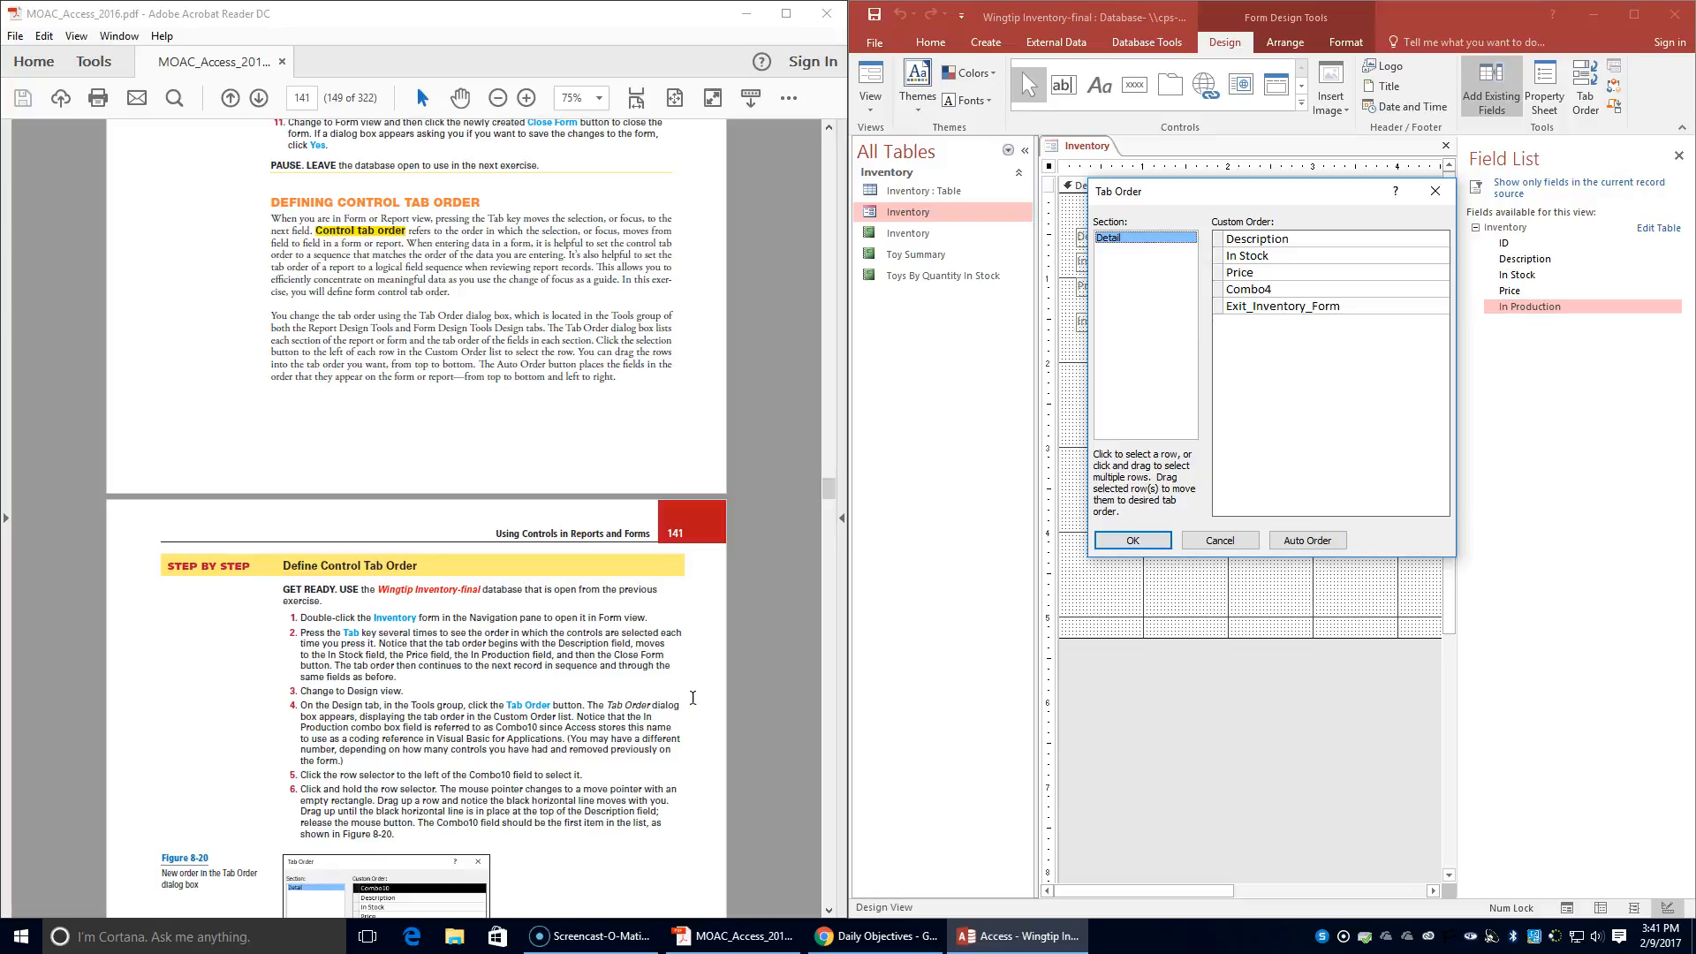
left_click(1281, 292)
scroll(521, 757, "down", 1)
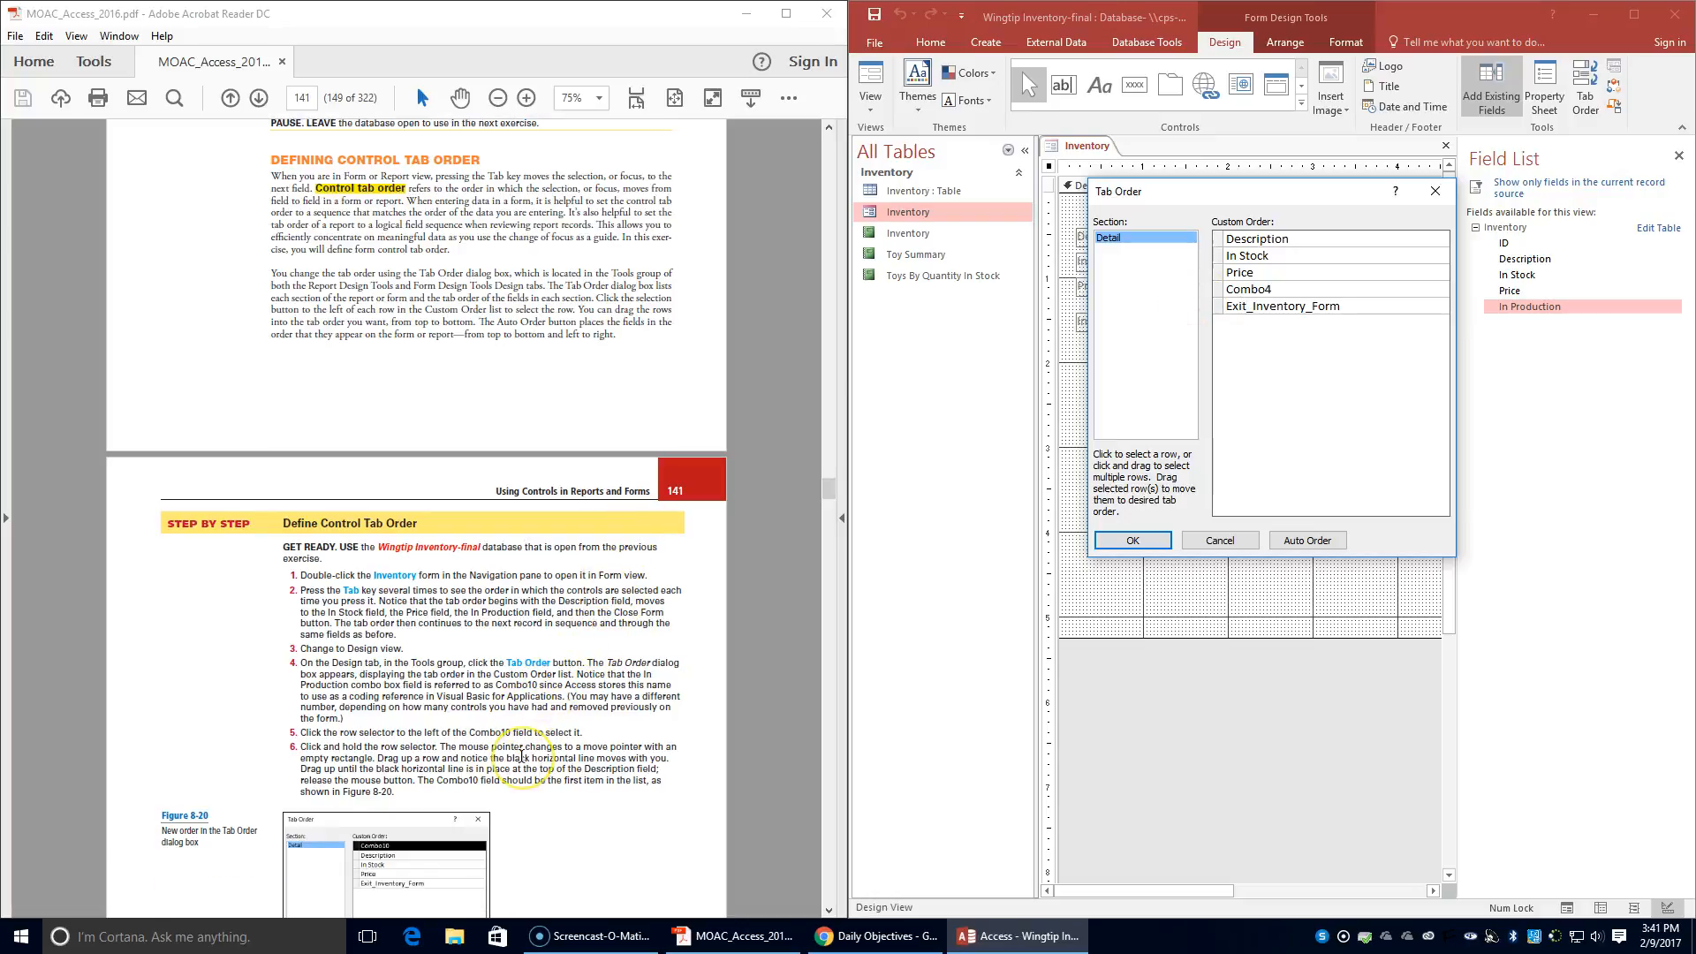
left_click(1218, 289)
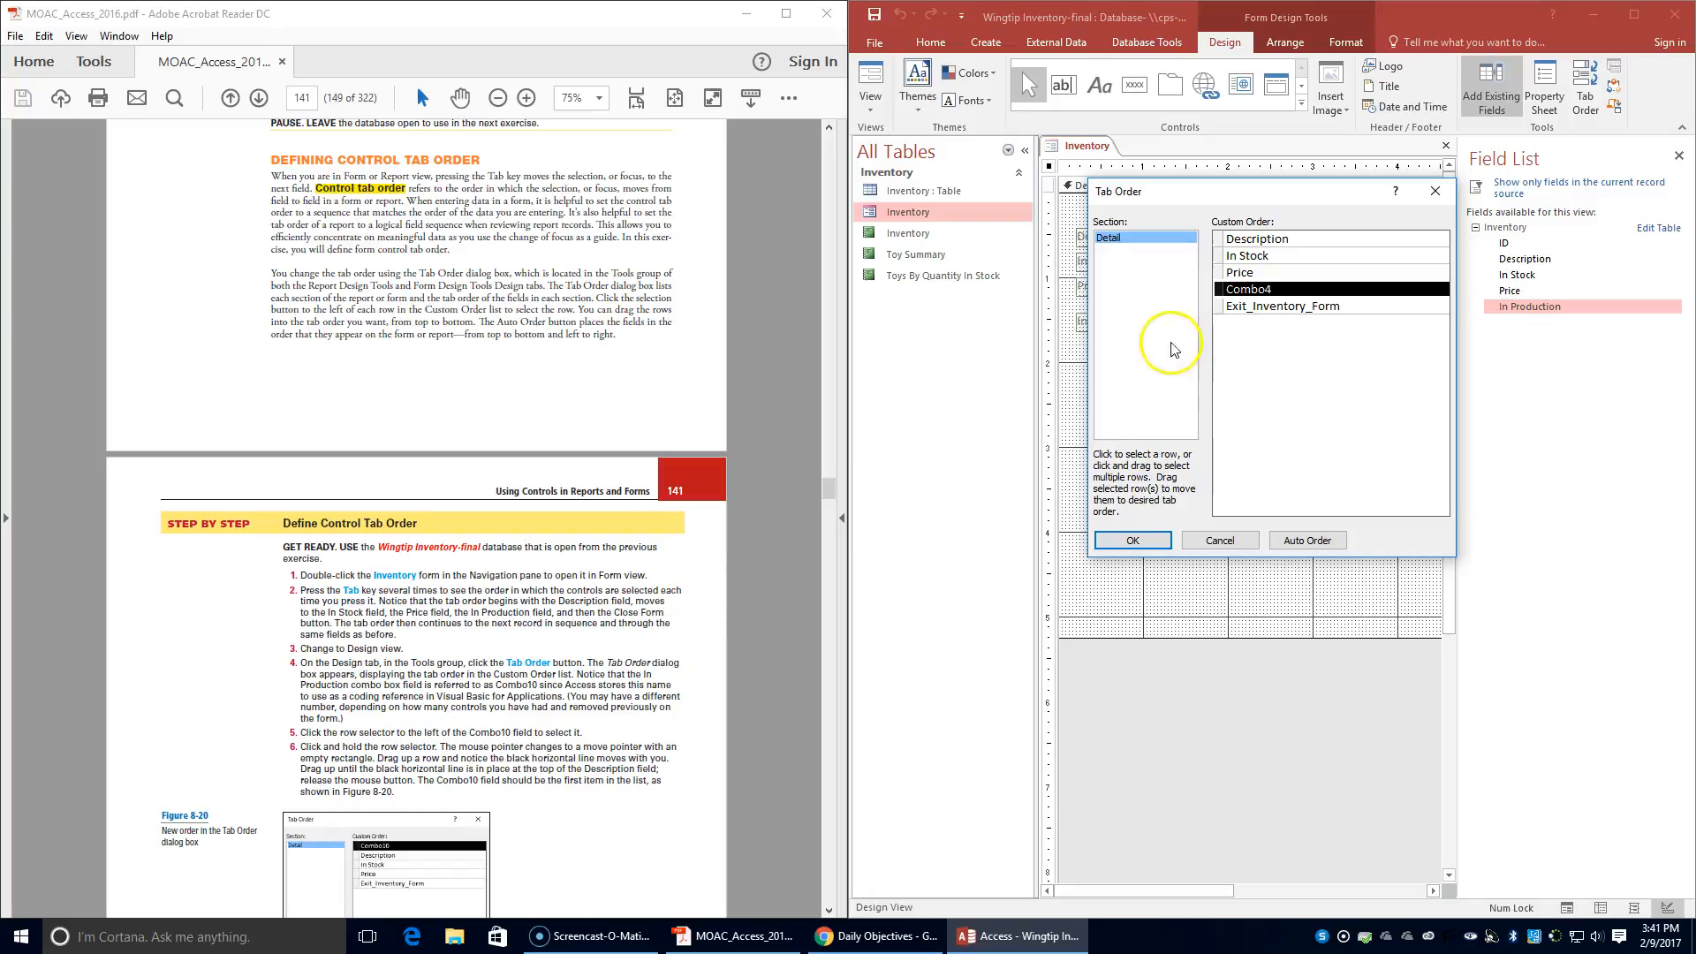
left_click(1217, 289)
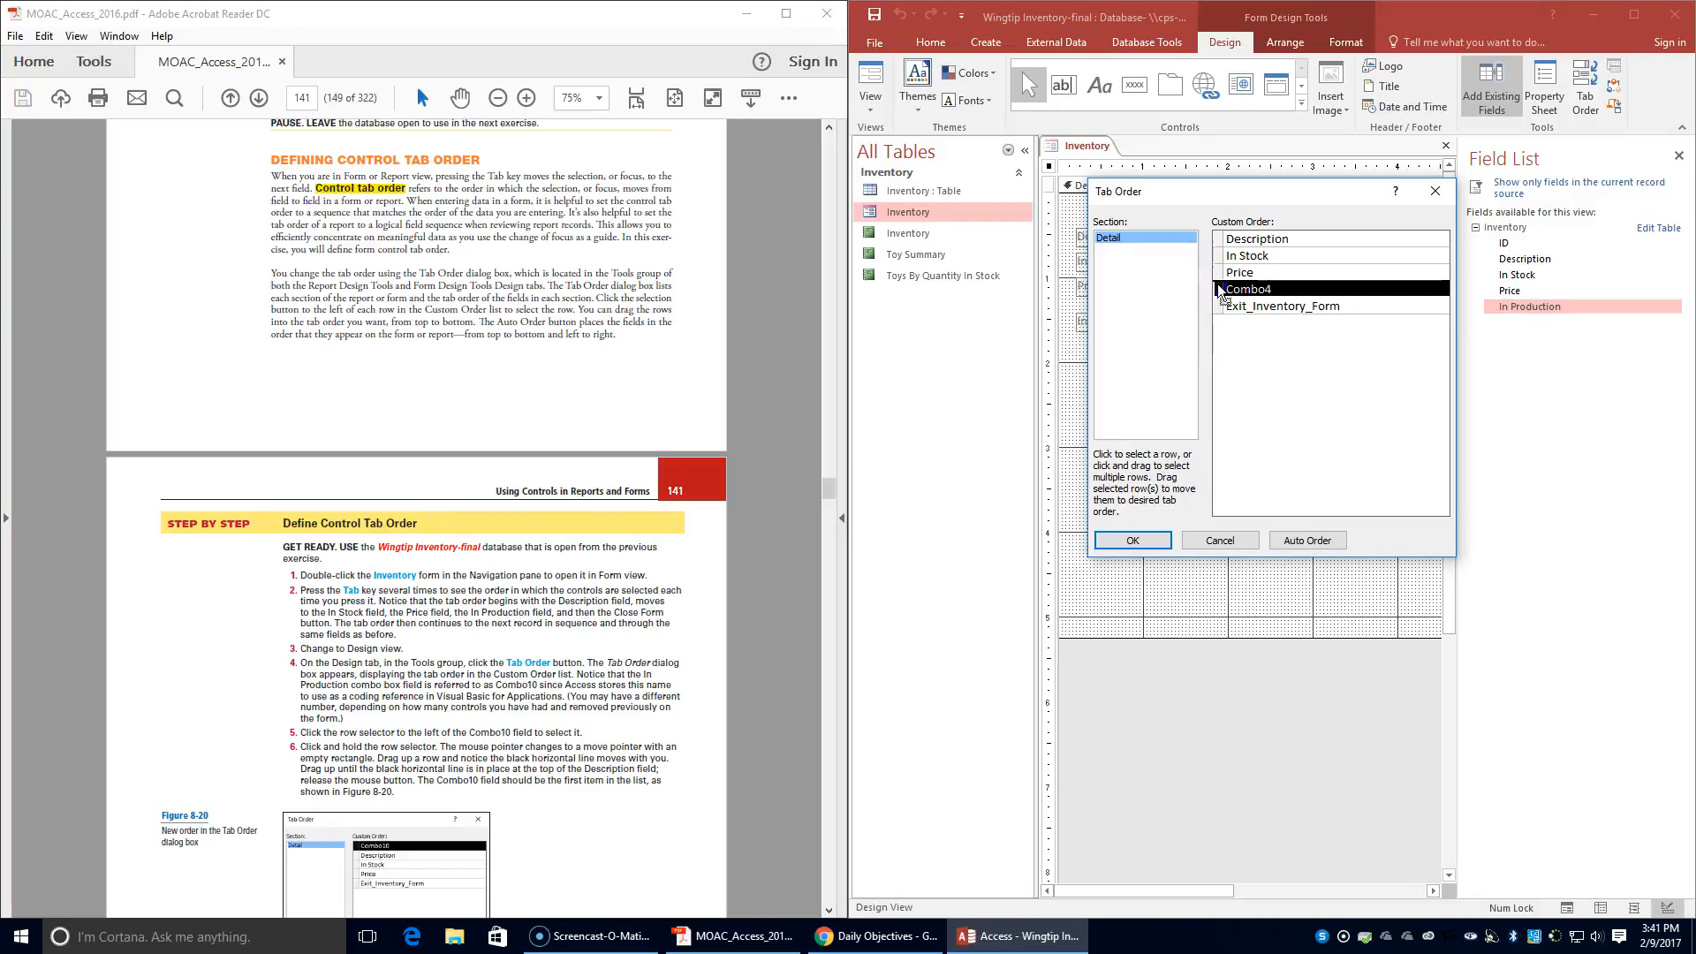
mouse_move(1217, 289)
left_mouse_down()
mouse_move(1218, 263)
mouse_move(1219, 280)
left_mouse_up()
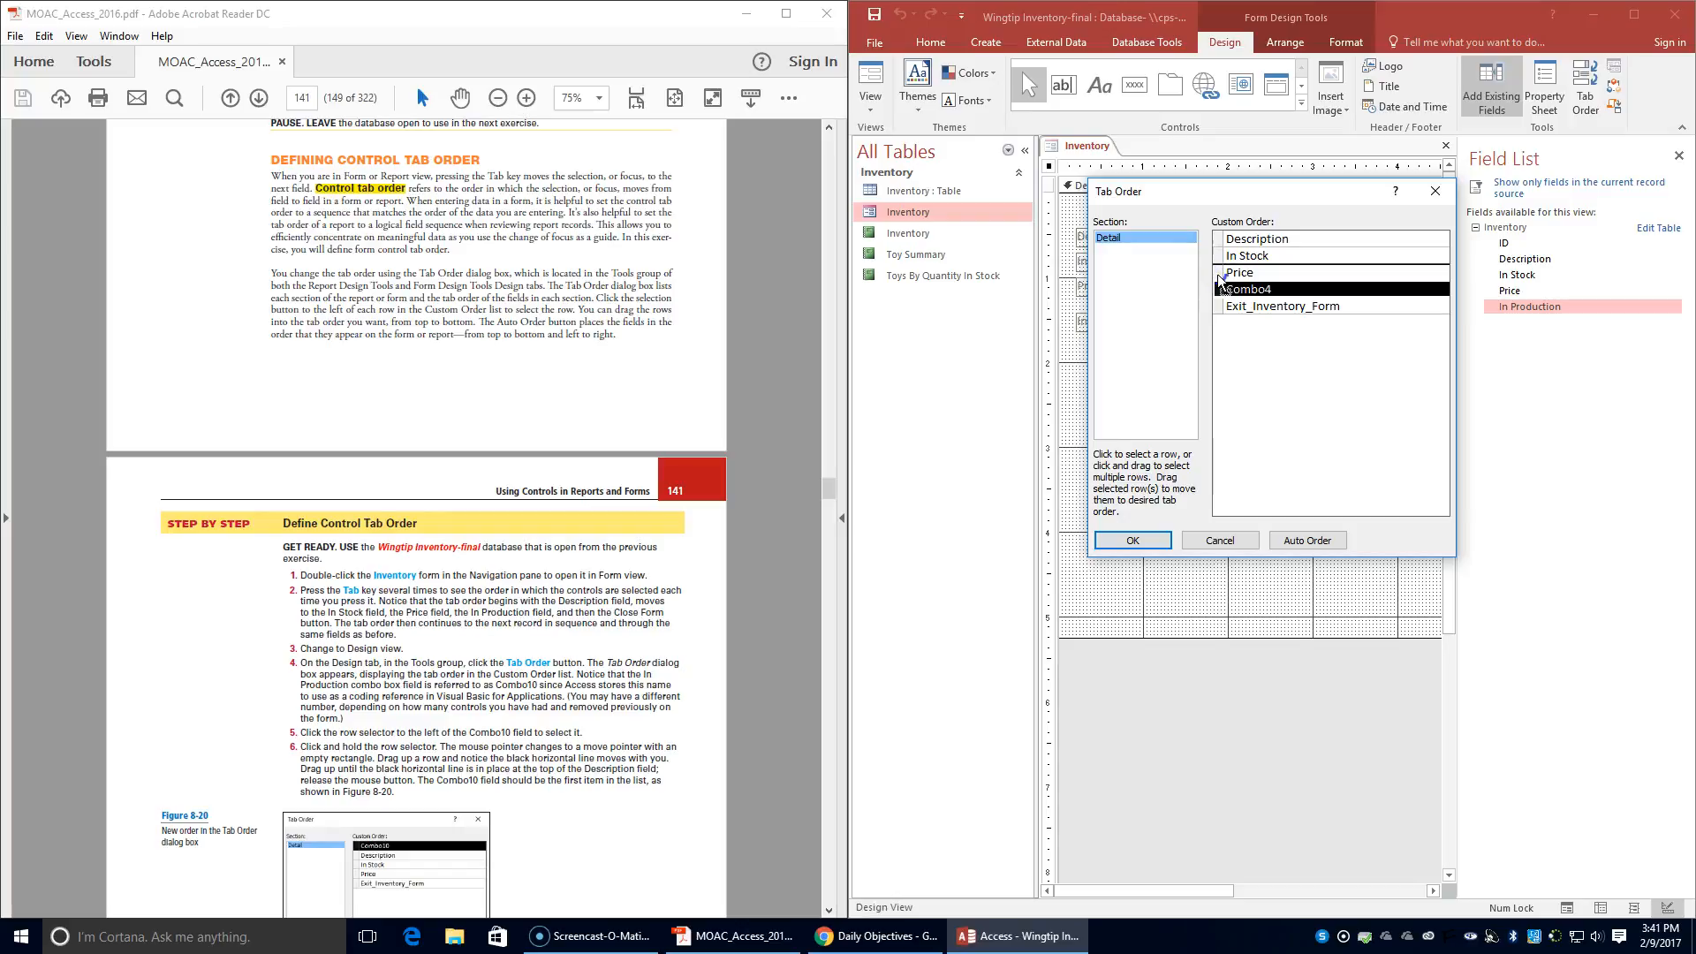
left_click_drag(1219, 283, 1224, 236)
- Reset the Detail section's tab order with Auto Order so it follows the form layout
scroll(514, 782, "down", 1)
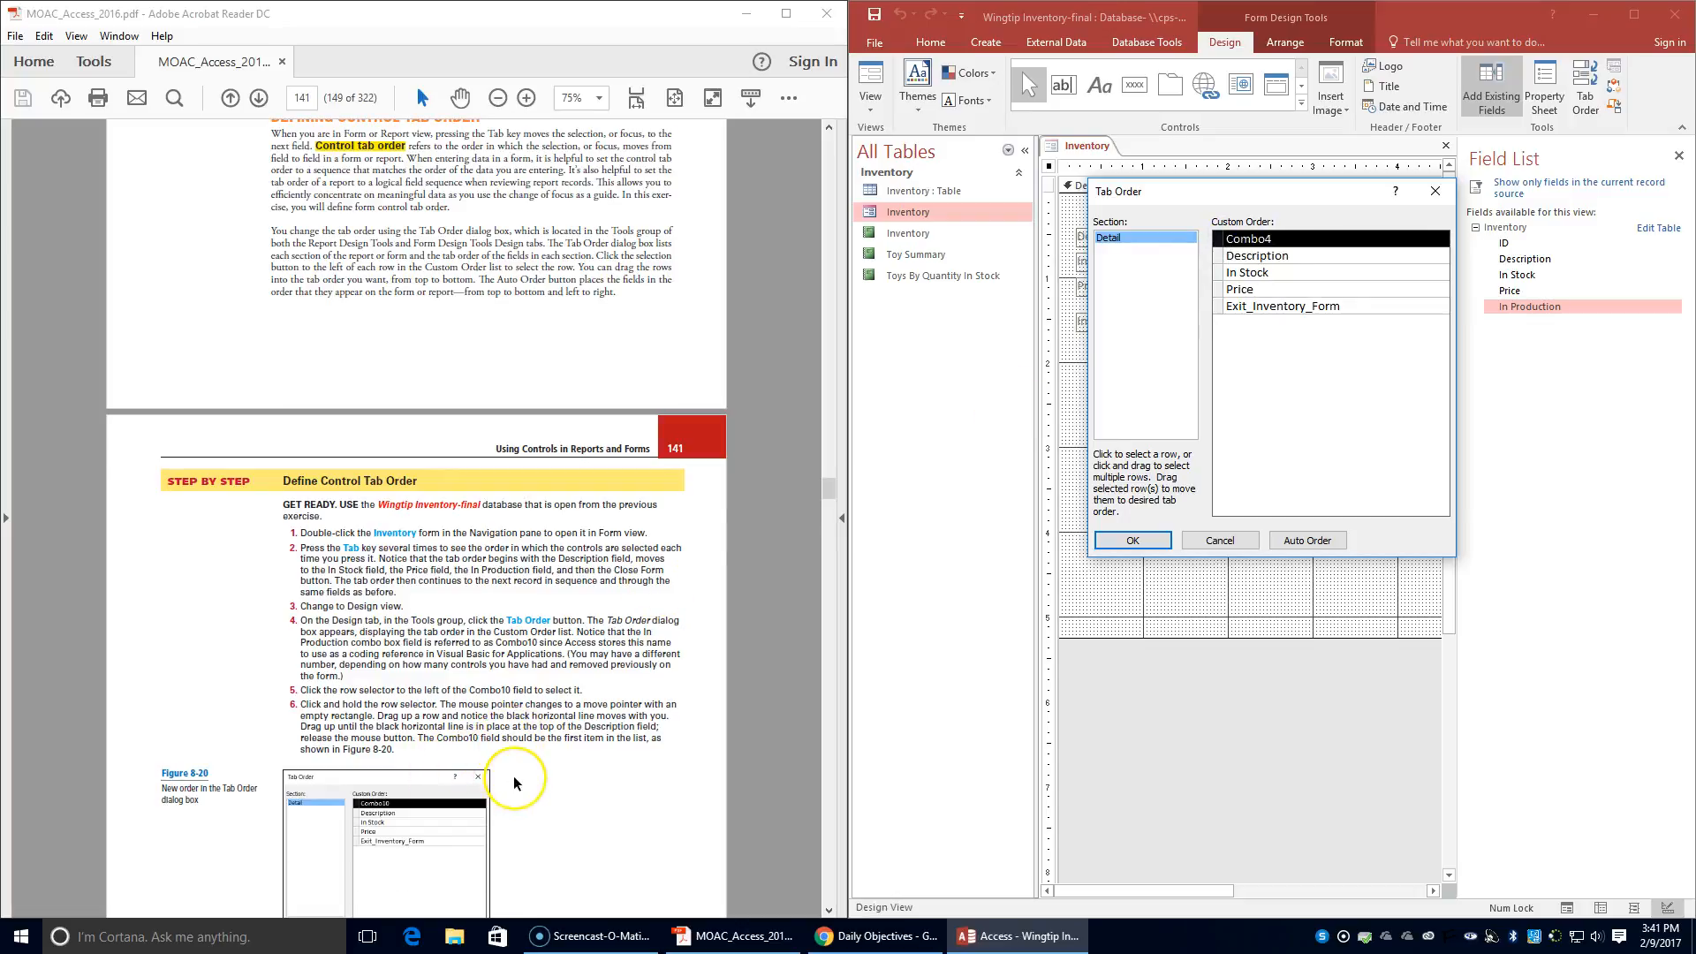
scroll(515, 783, "down", 1)
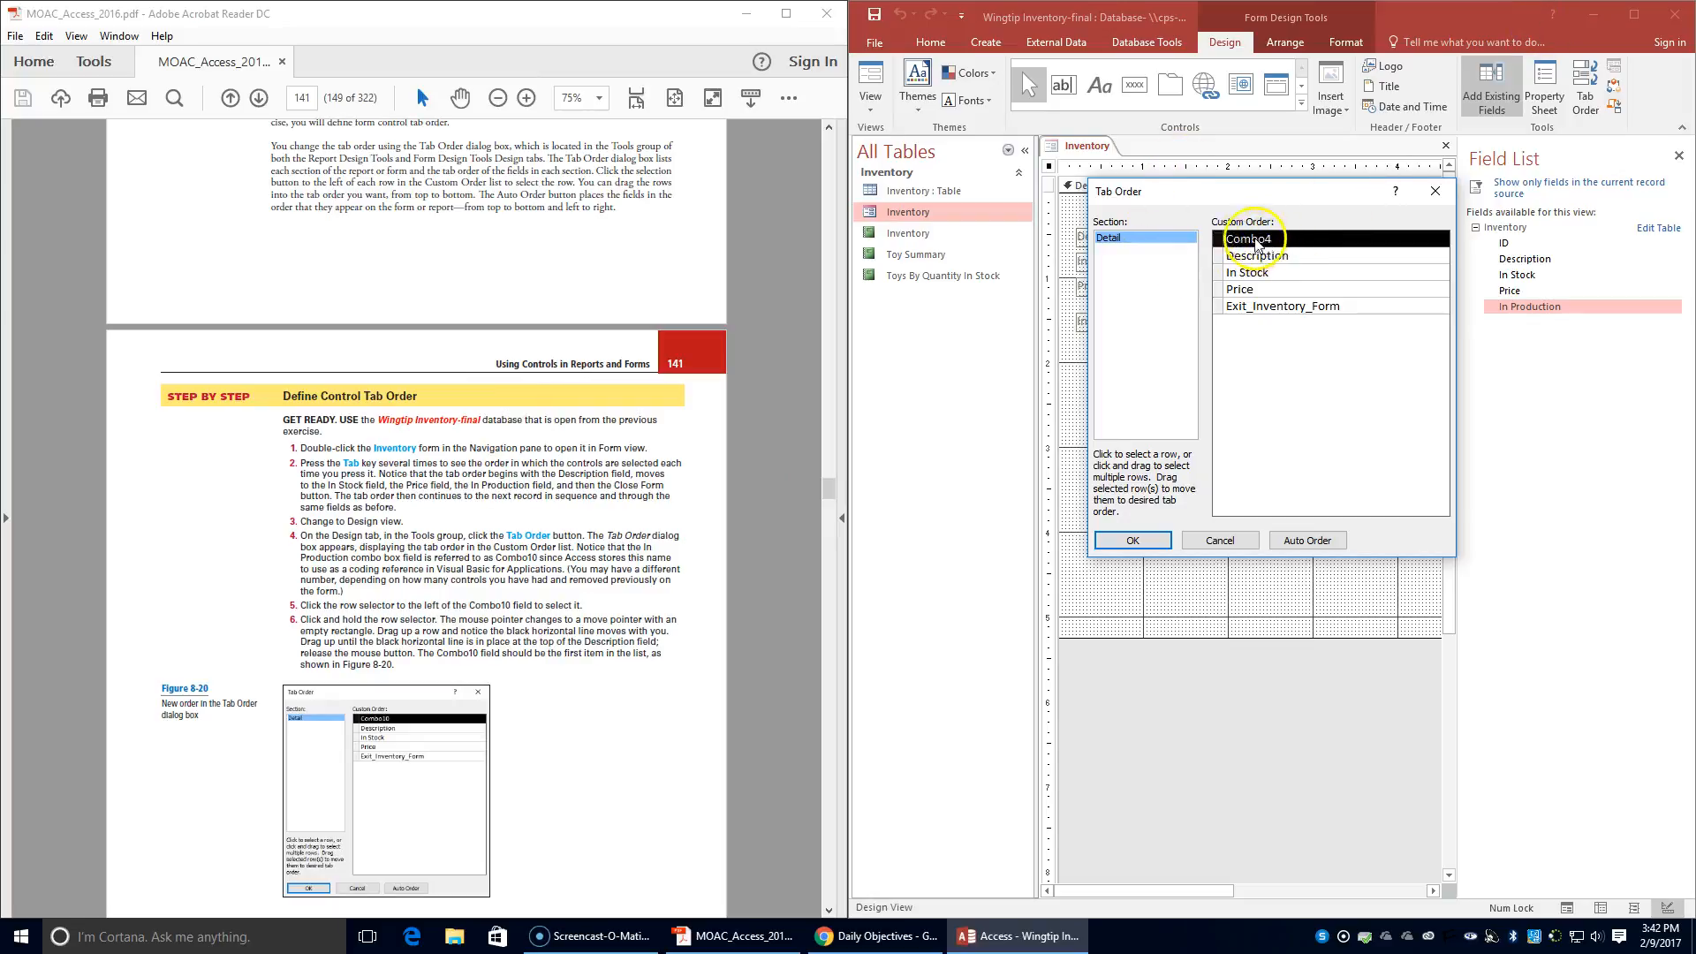
scroll(477, 676, "down", 4)
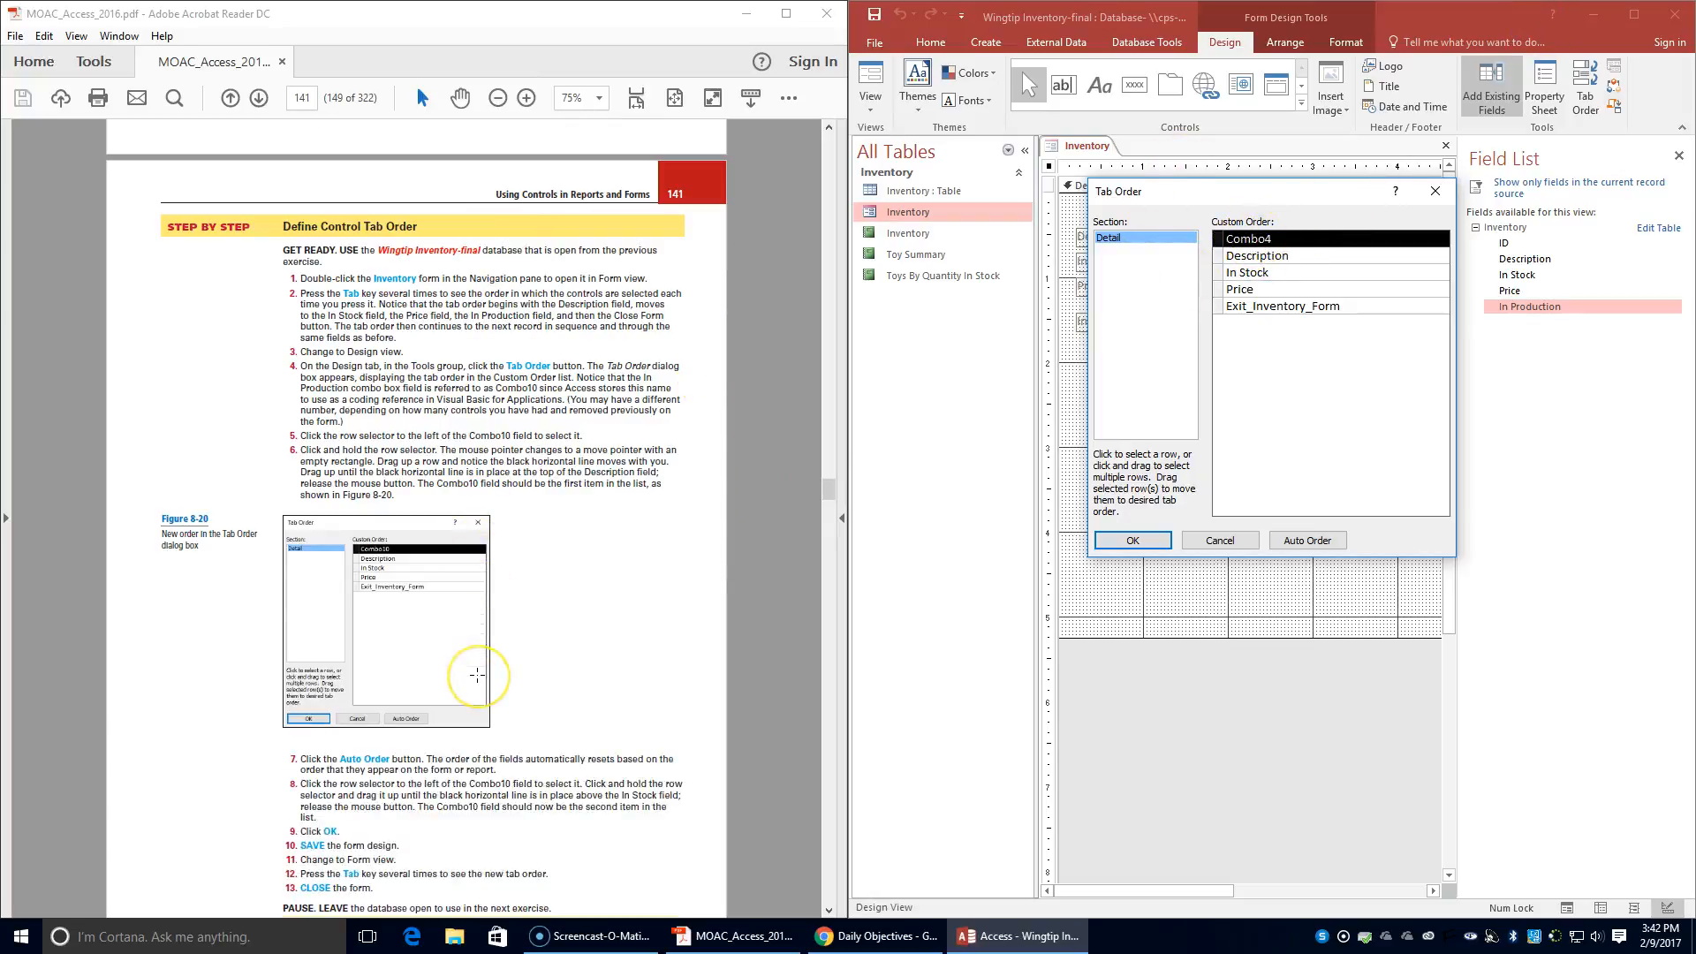
scroll(477, 676, "down", 1)
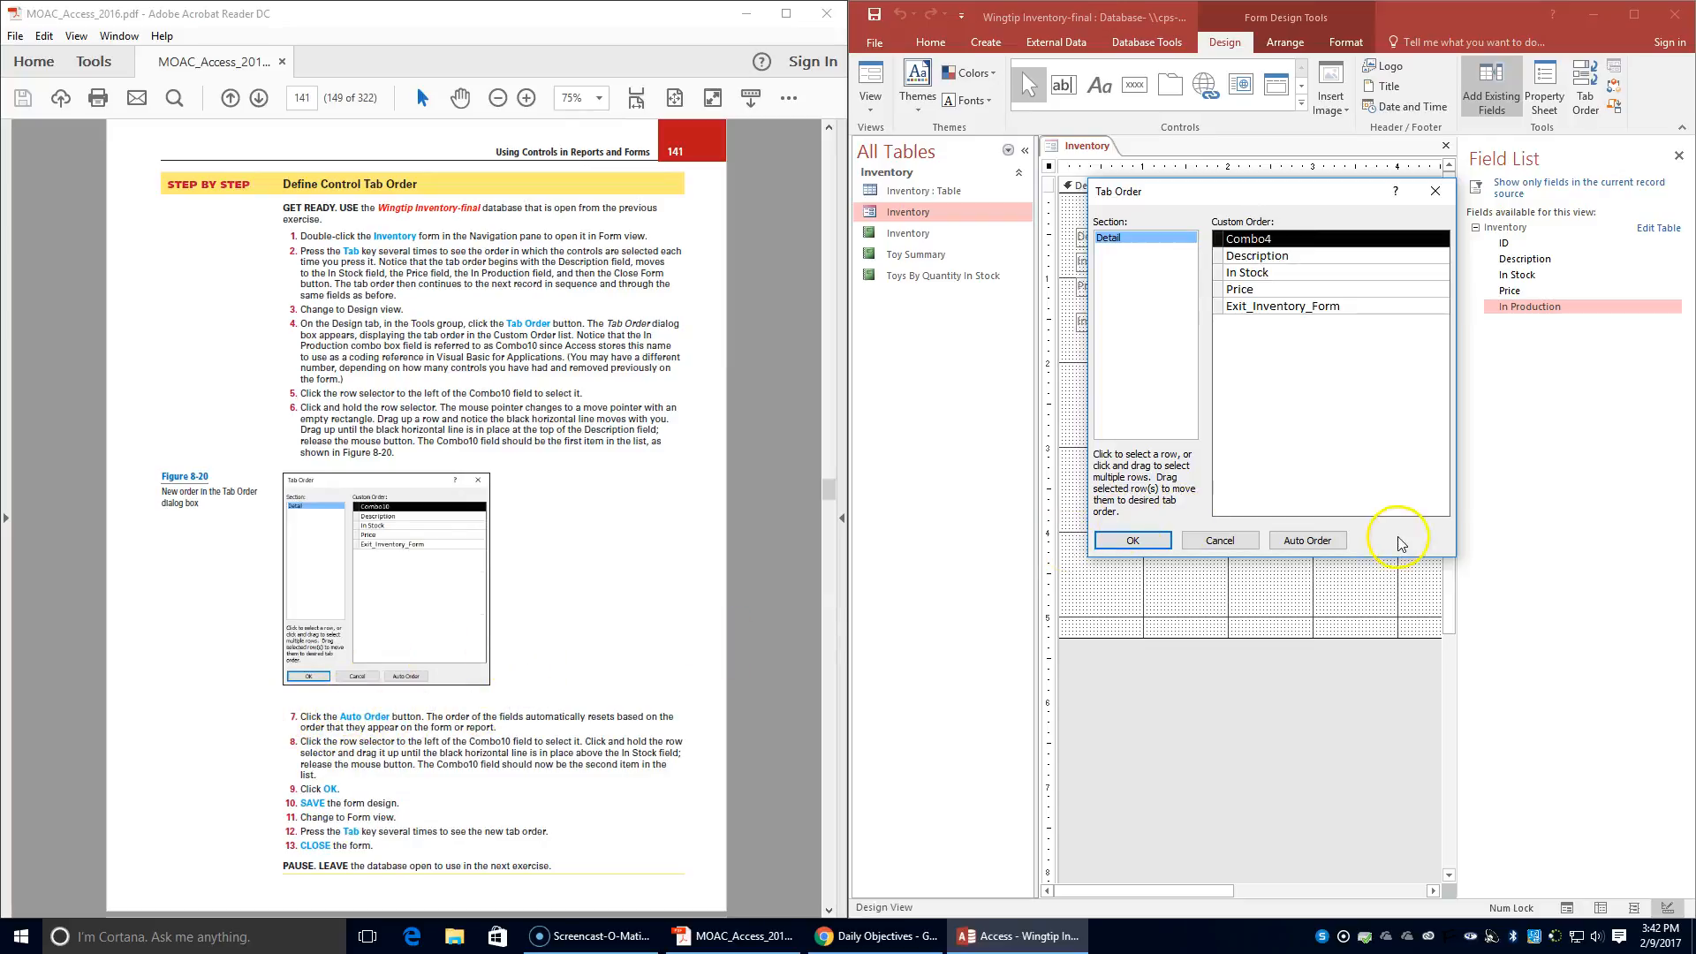
left_click(1311, 549)
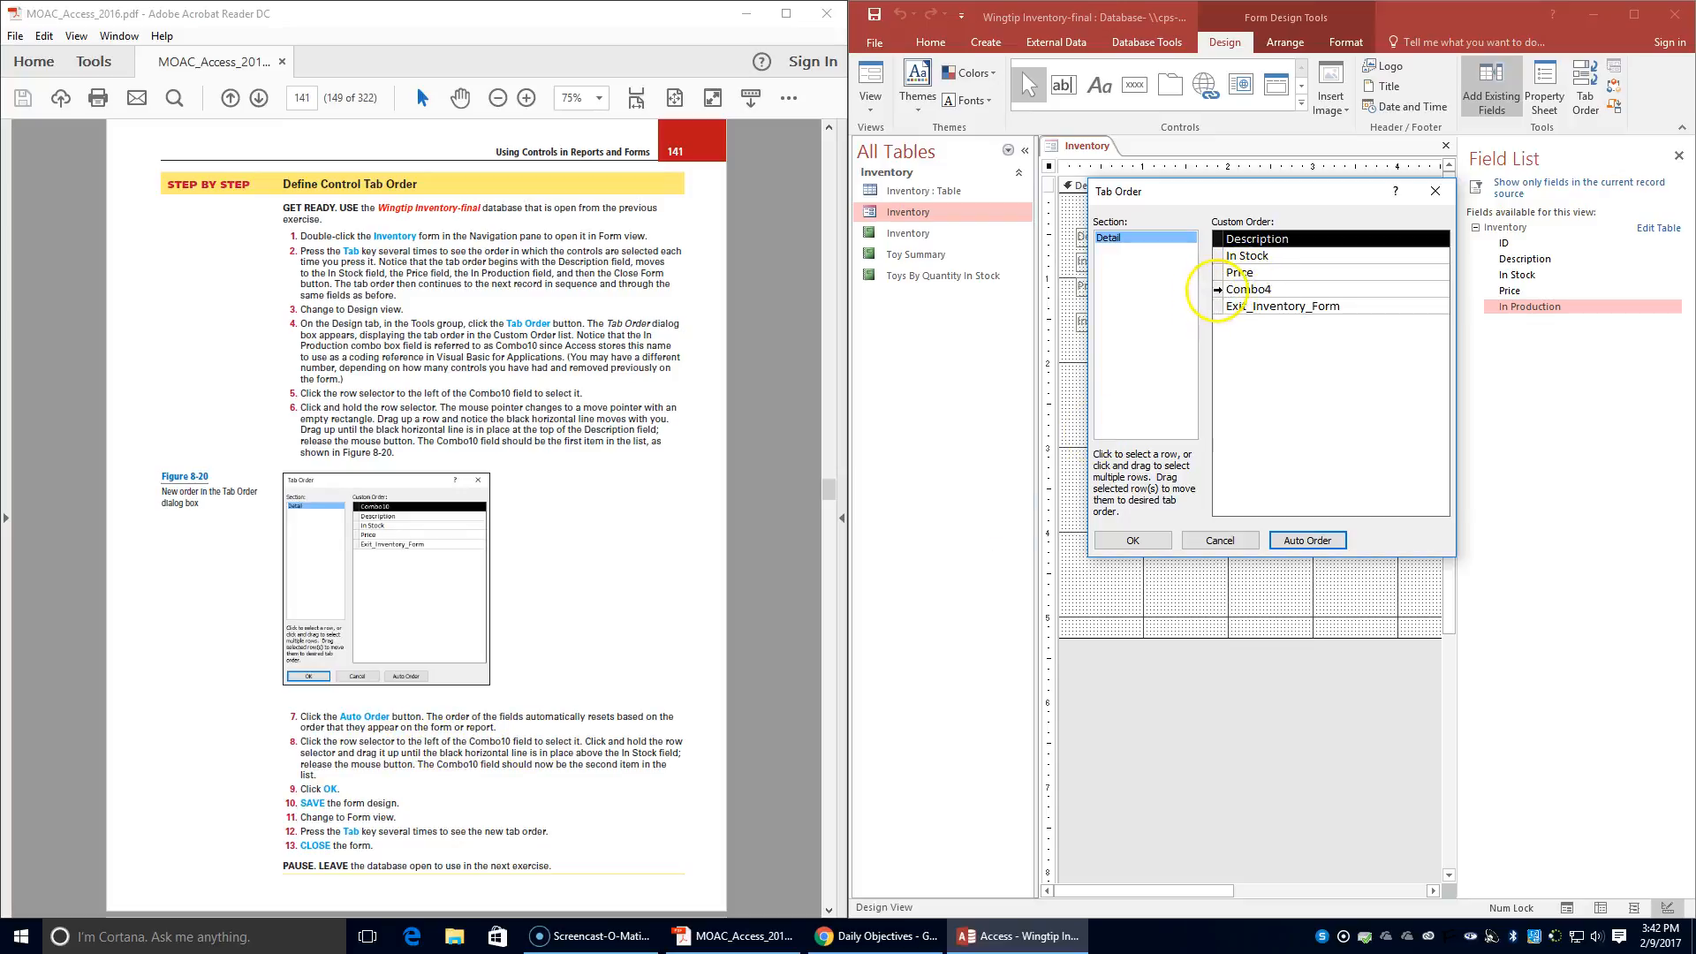
- Move Combo4 to second place in the custom order, directly above In Stock, and apply the new tab order
left_click(1219, 289)
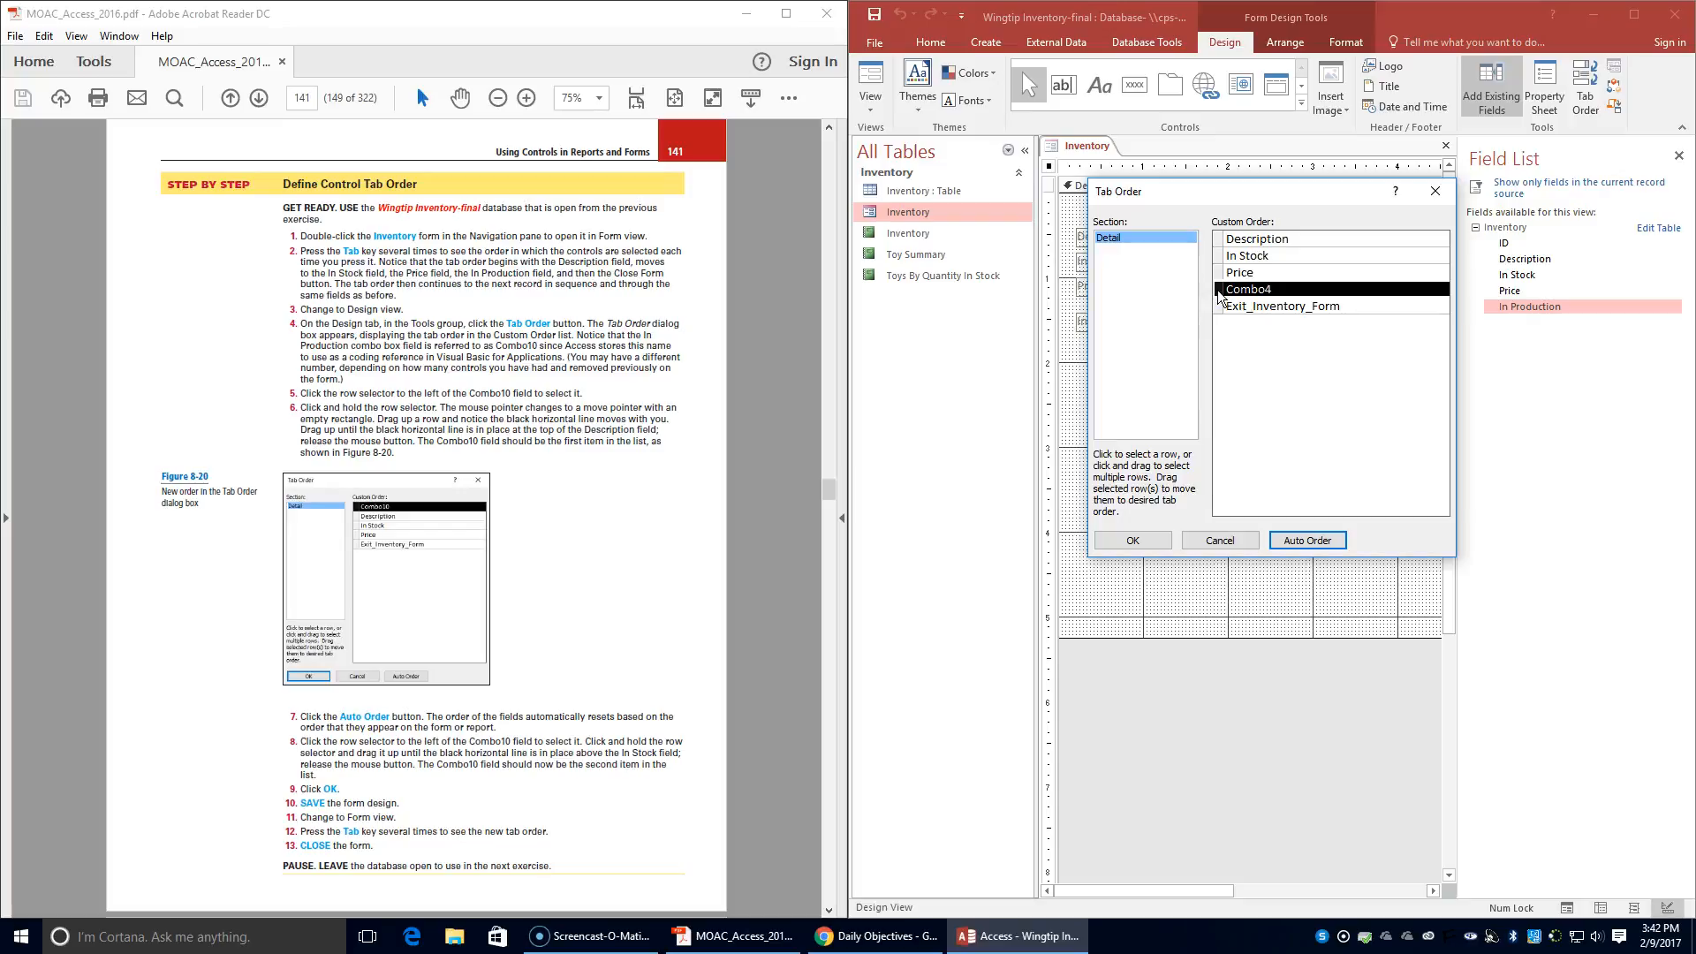
left_click_drag(1219, 295, 1219, 256)
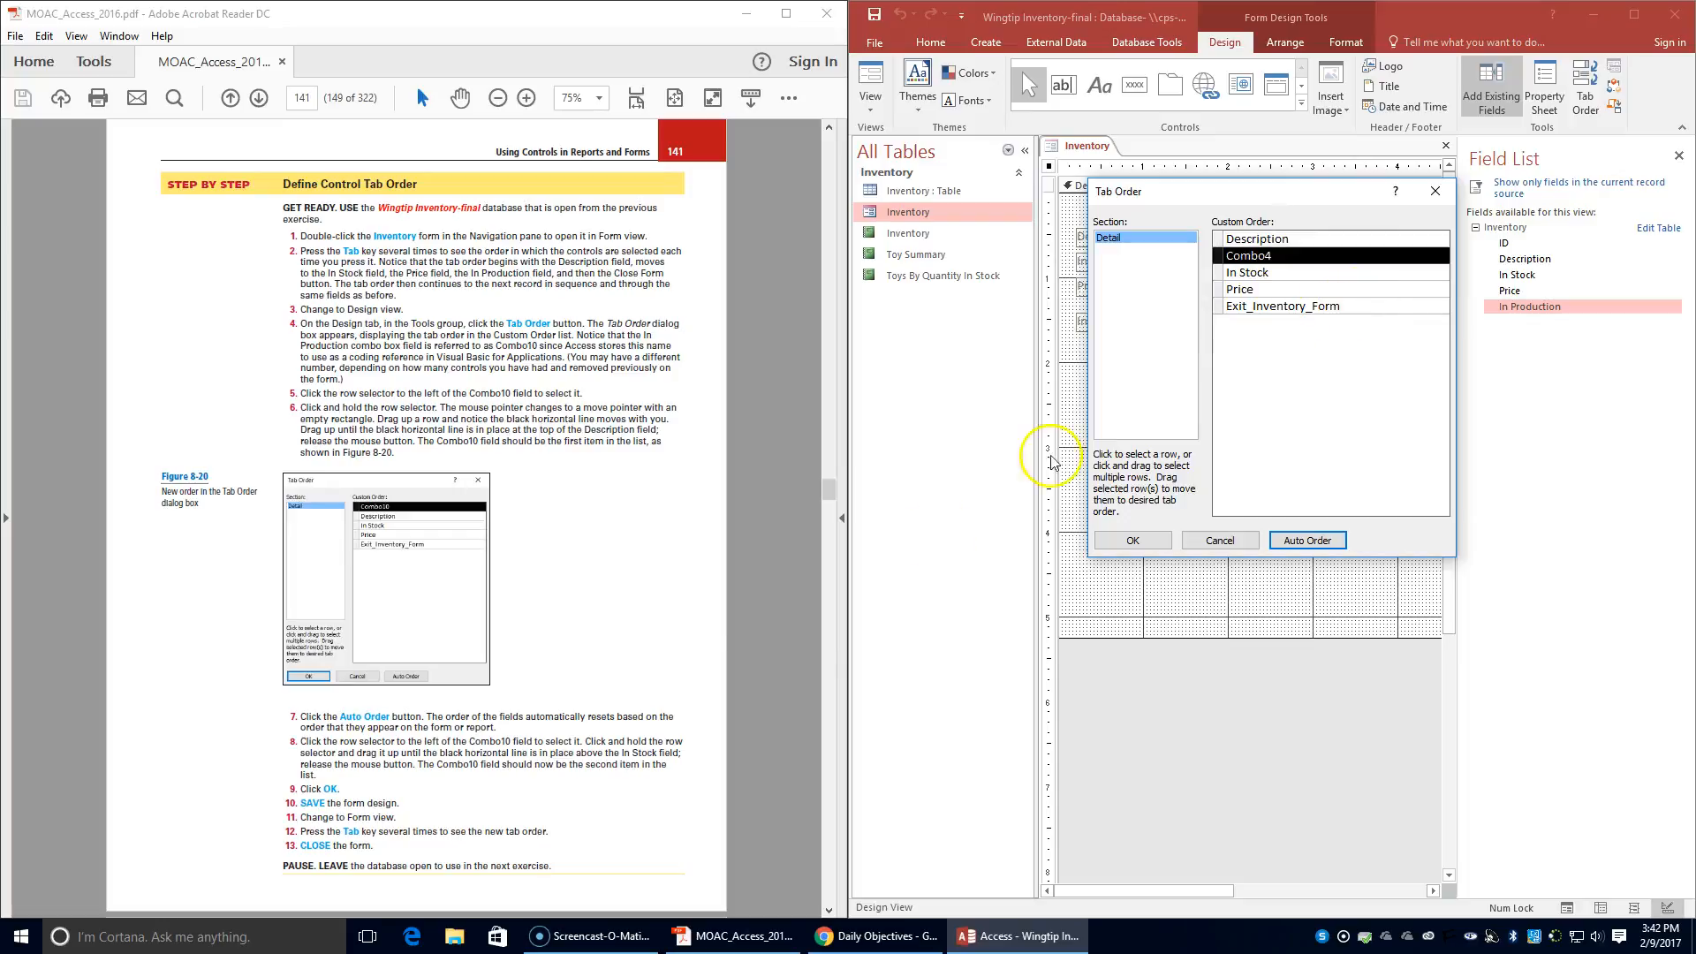
left_click(1133, 540)
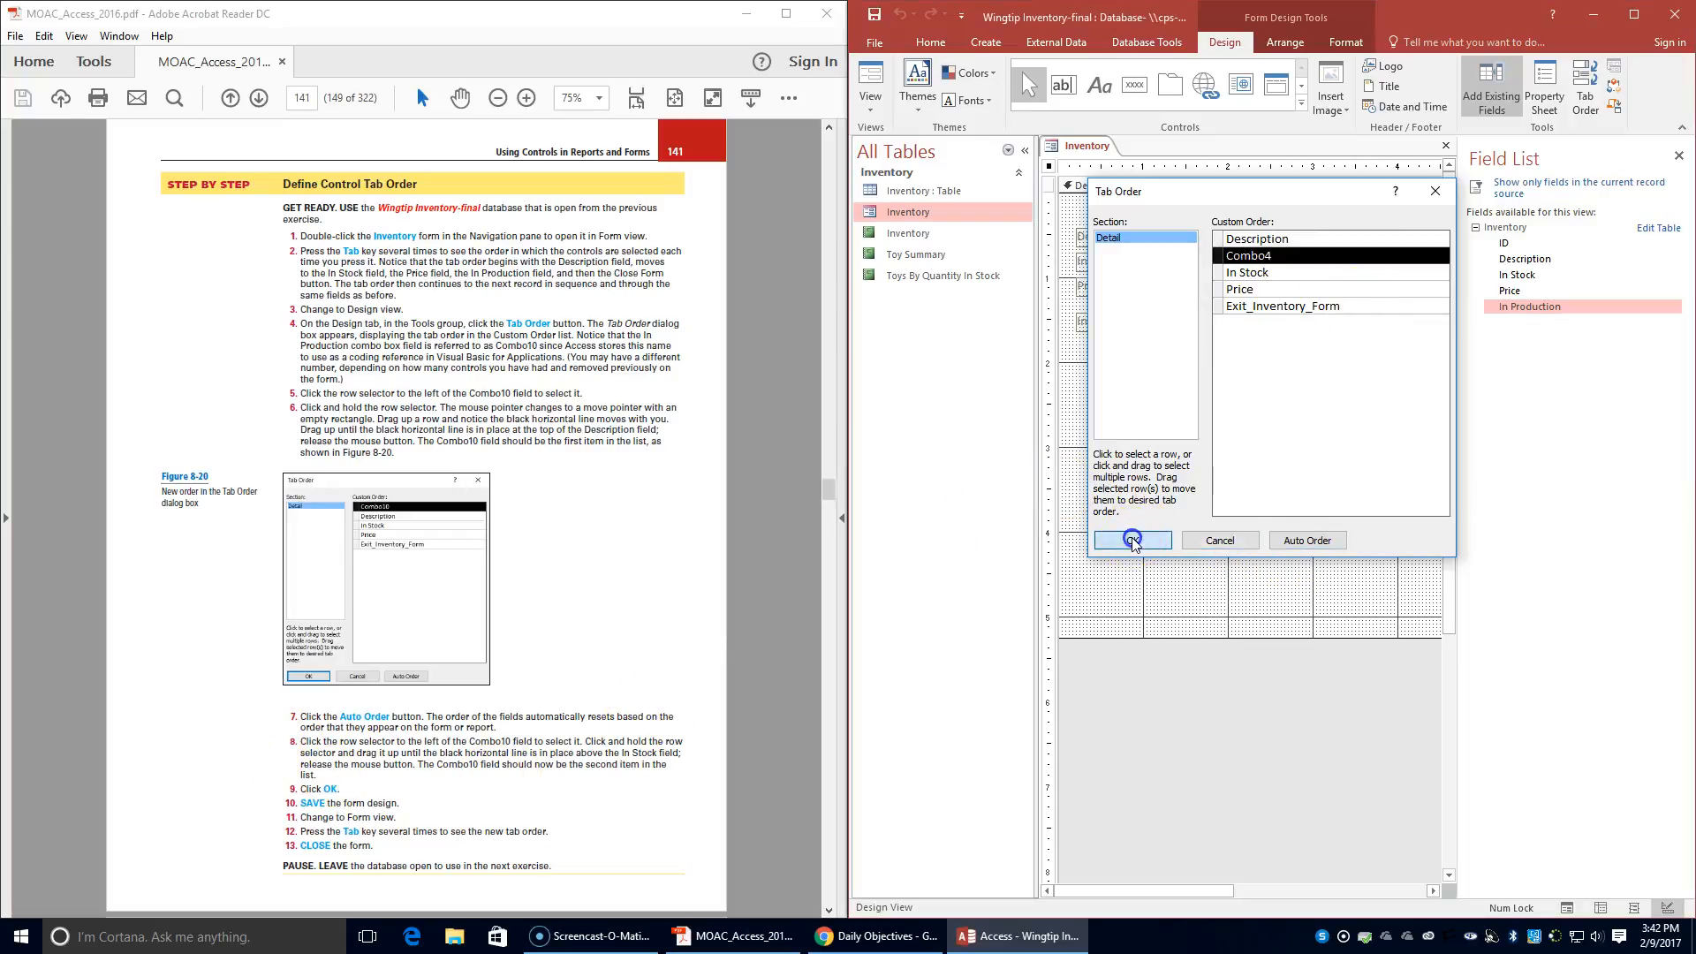
- Save the Inventory form design and switch the form to Form view
left_click(1086, 150)
right_click(1085, 149)
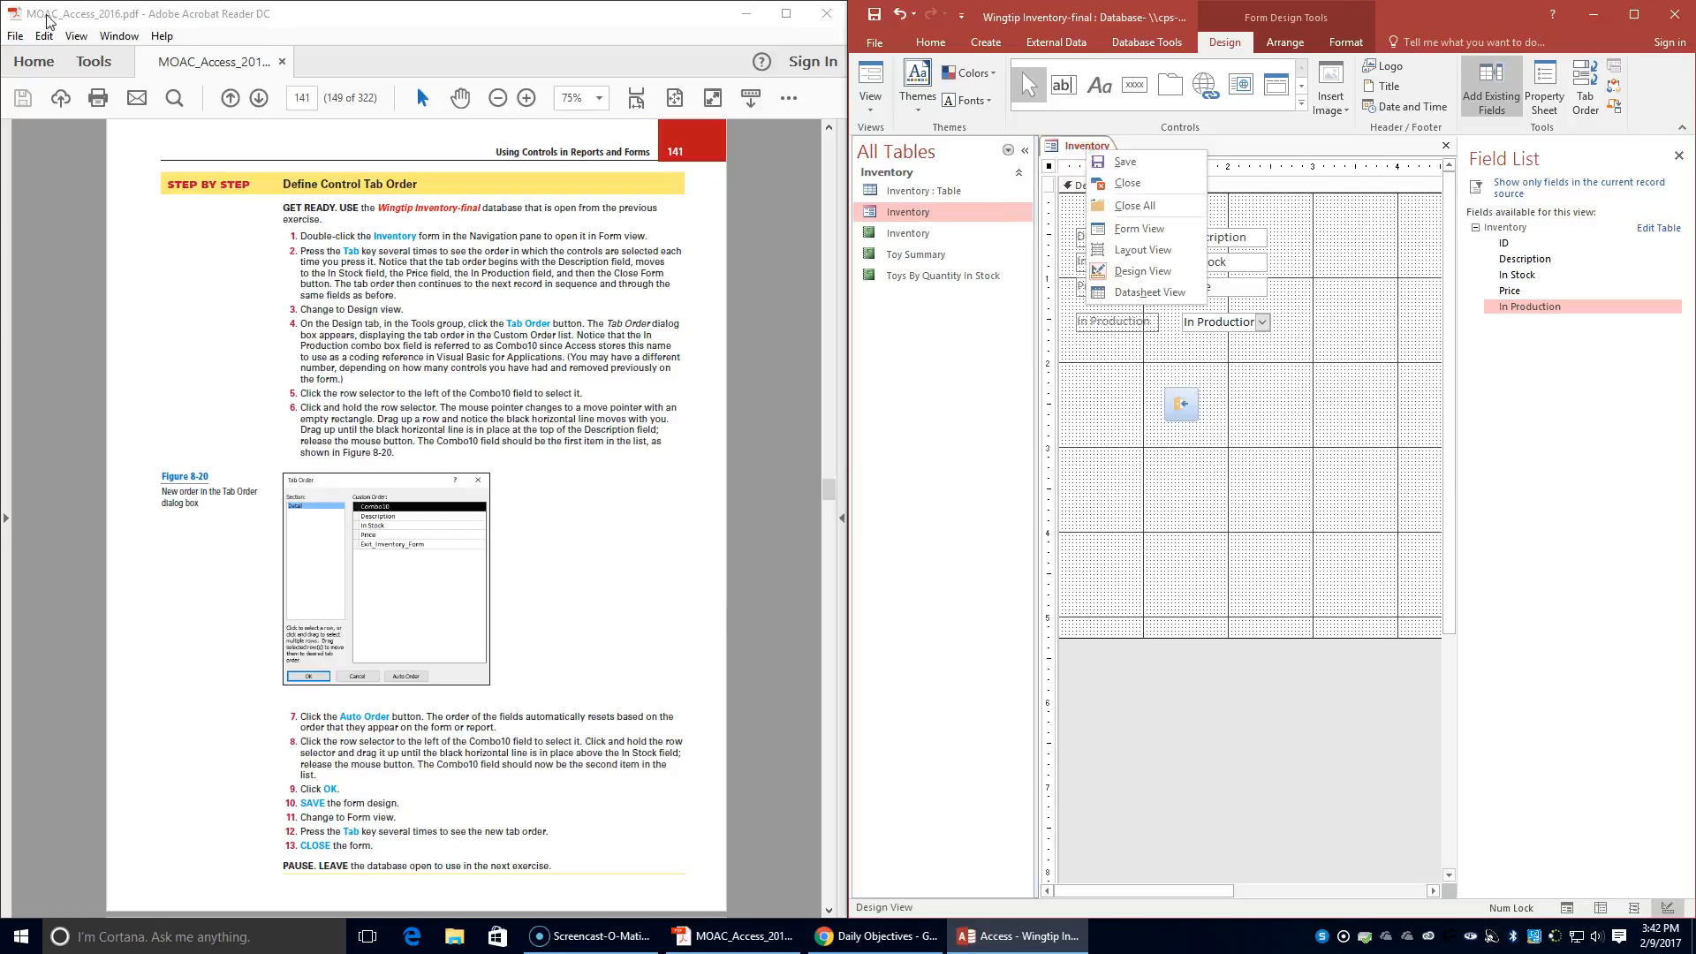
left_click(1106, 163)
left_click(846, 152)
left_click(871, 101)
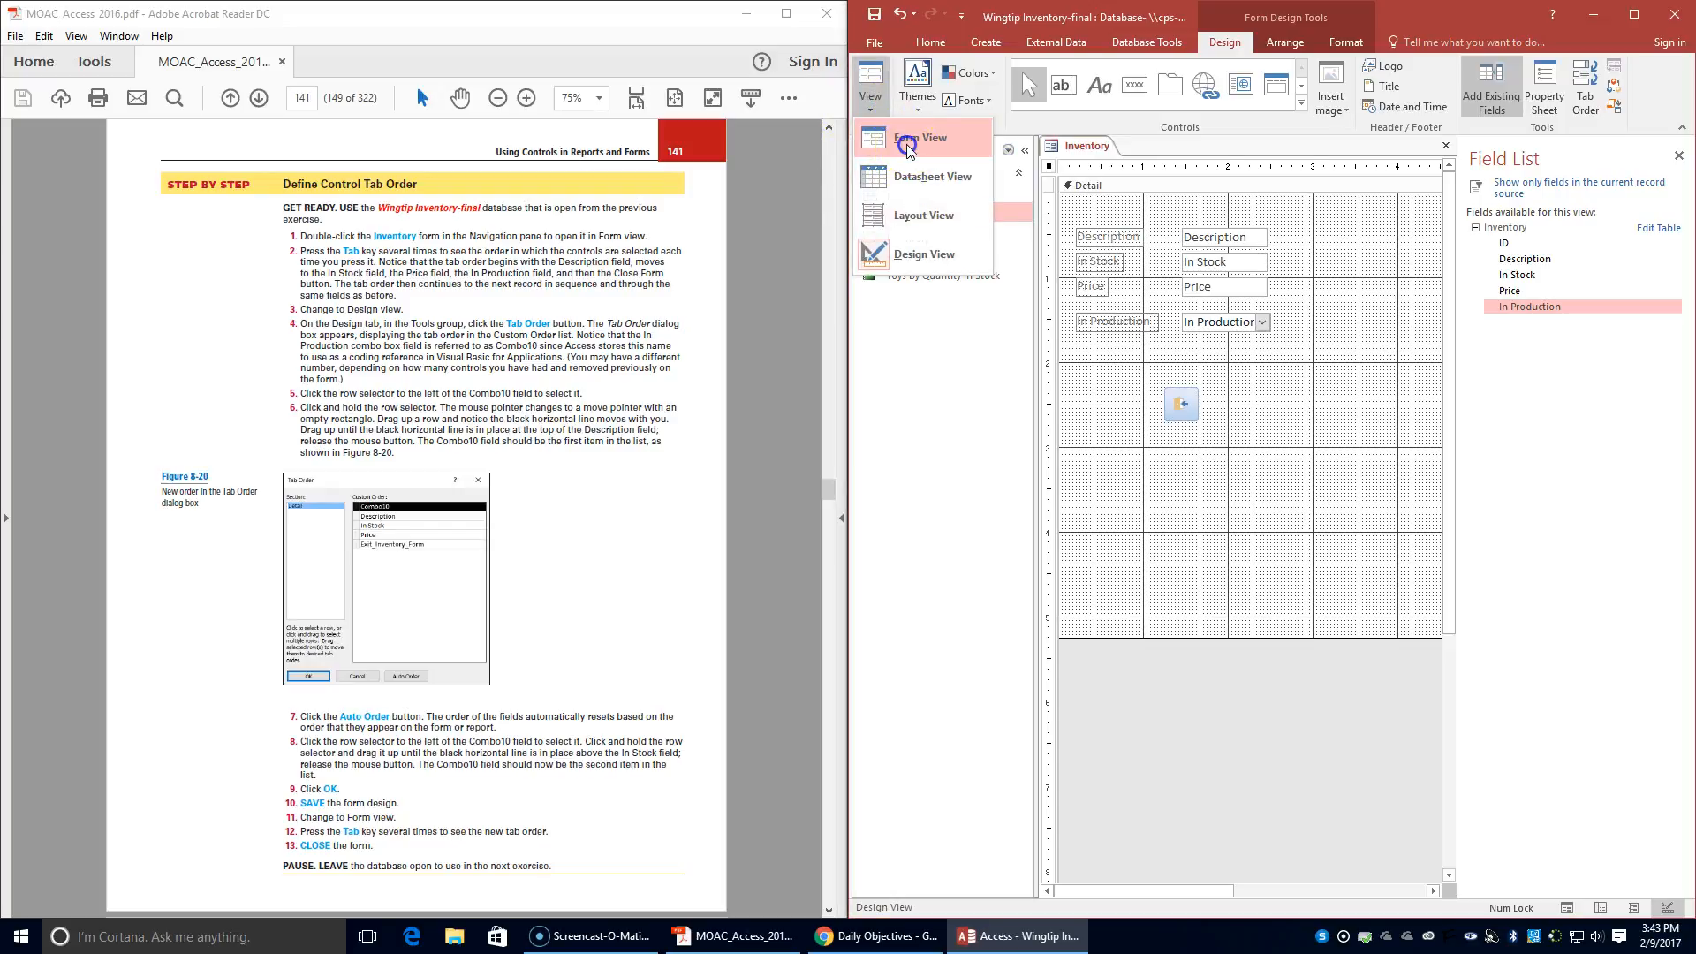
left_click(906, 145)
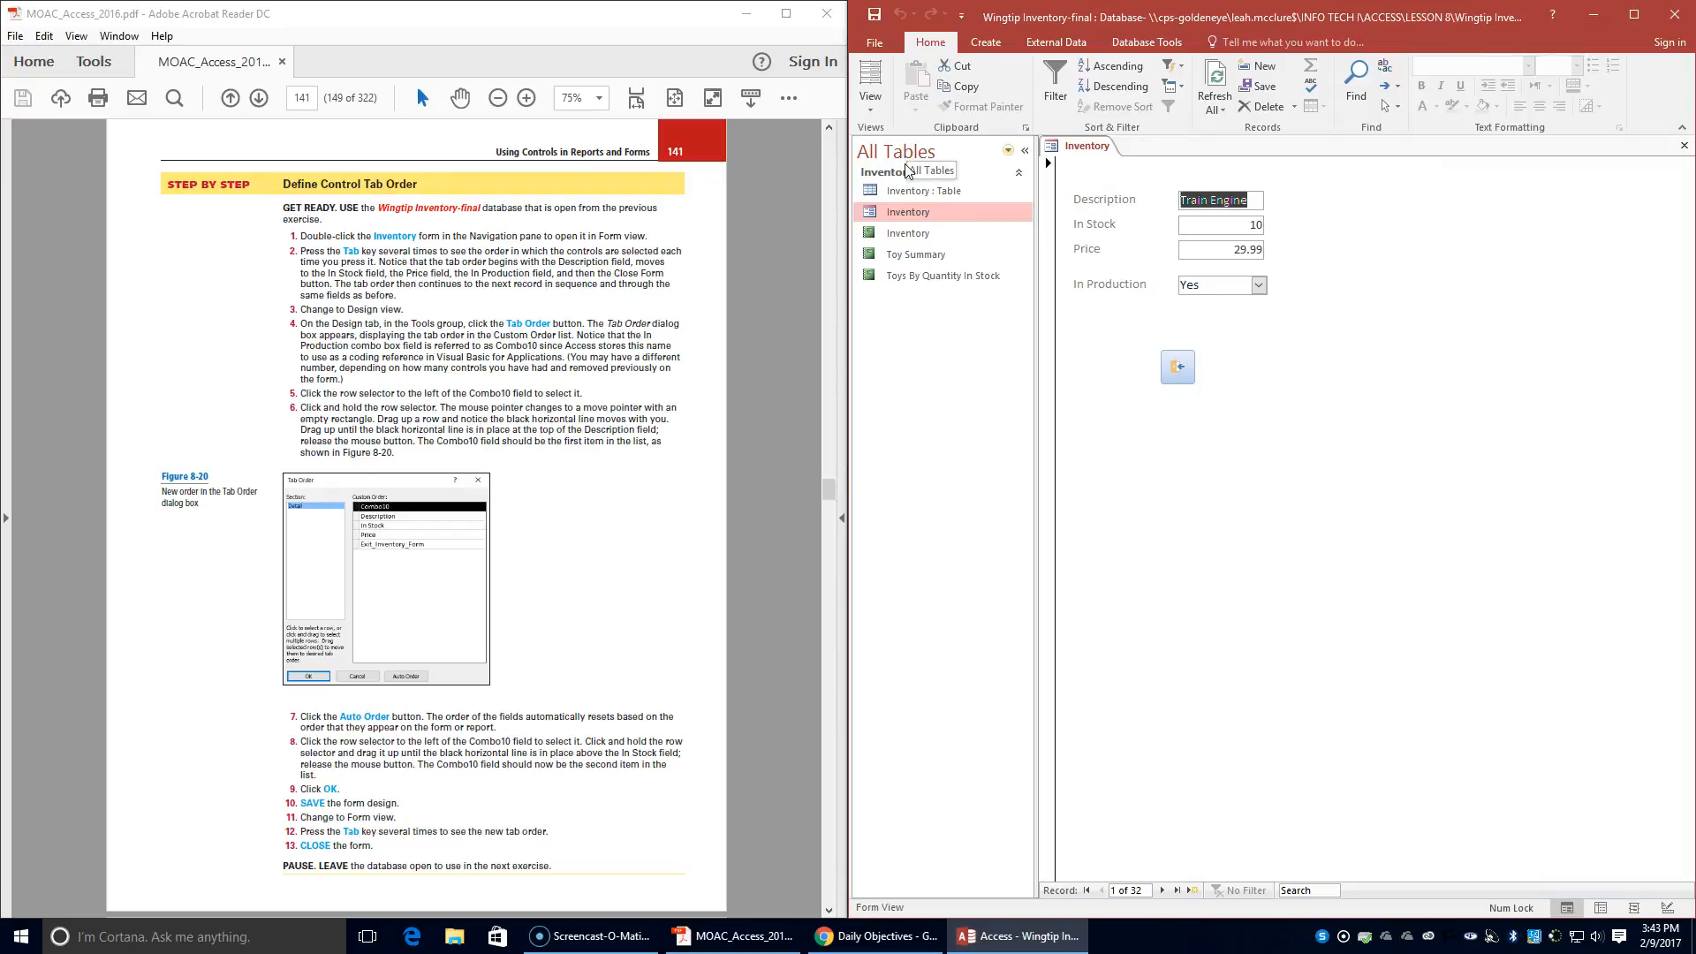
- Move the focus through the Inventory form's controls to check the new tab order, and close the form
key("Tab")
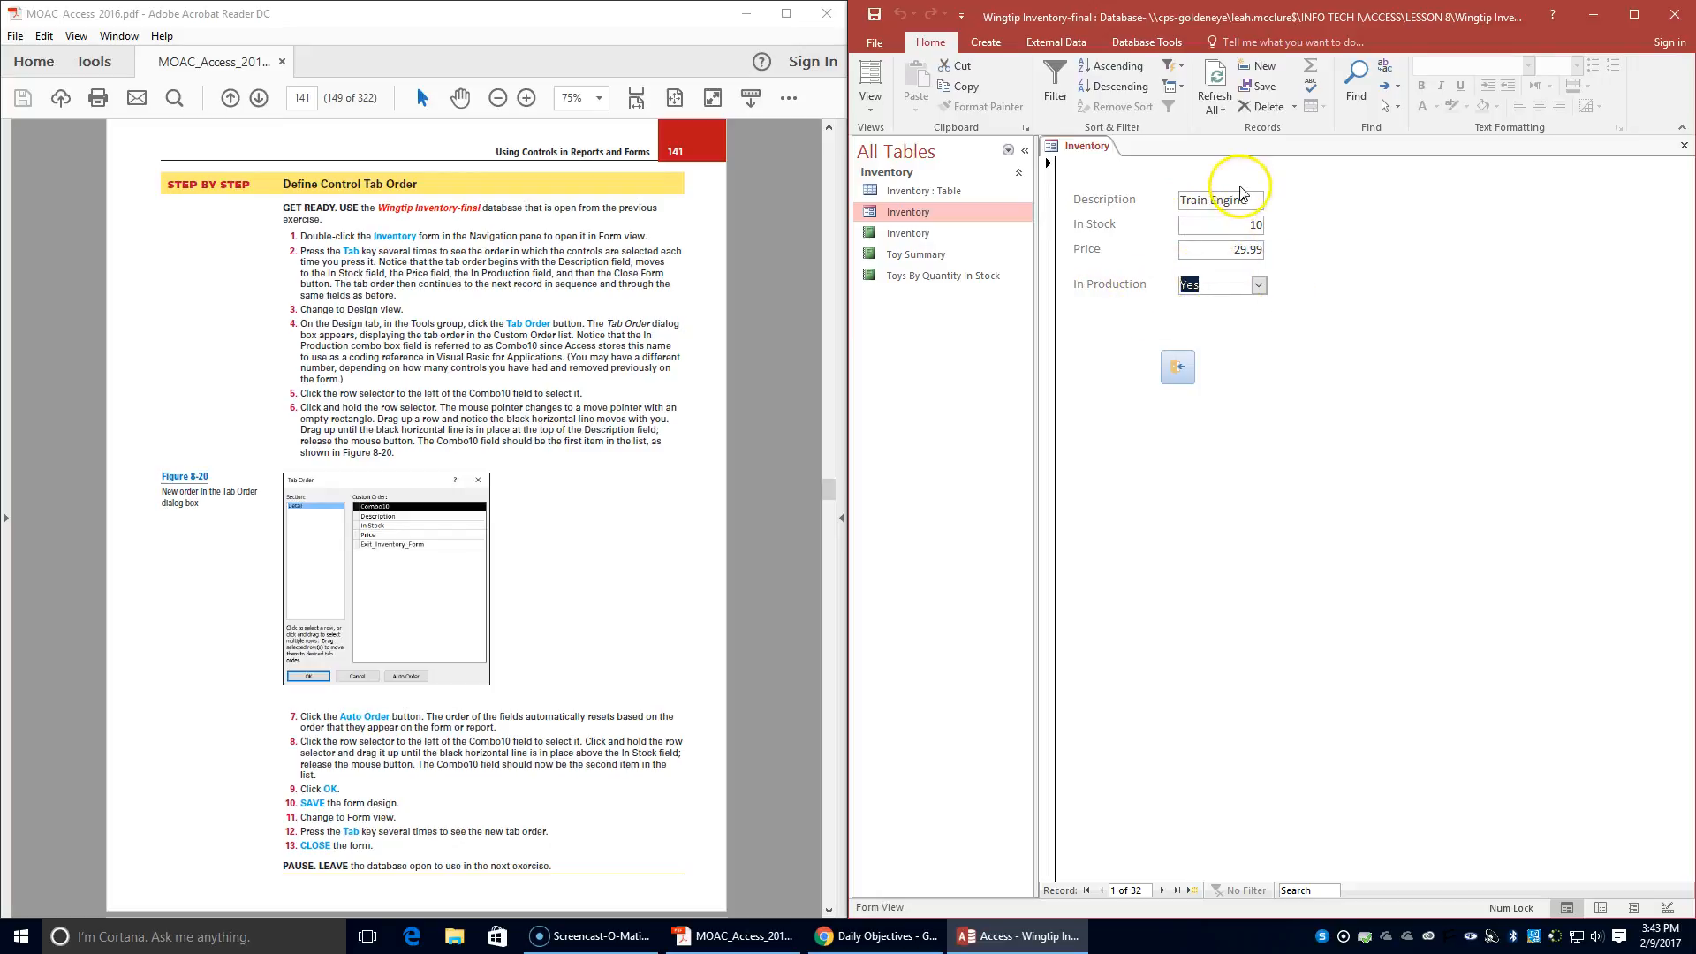
left_click(1217, 225)
key("Tab")
key("Tab")
key("Tab")
key("Tab")
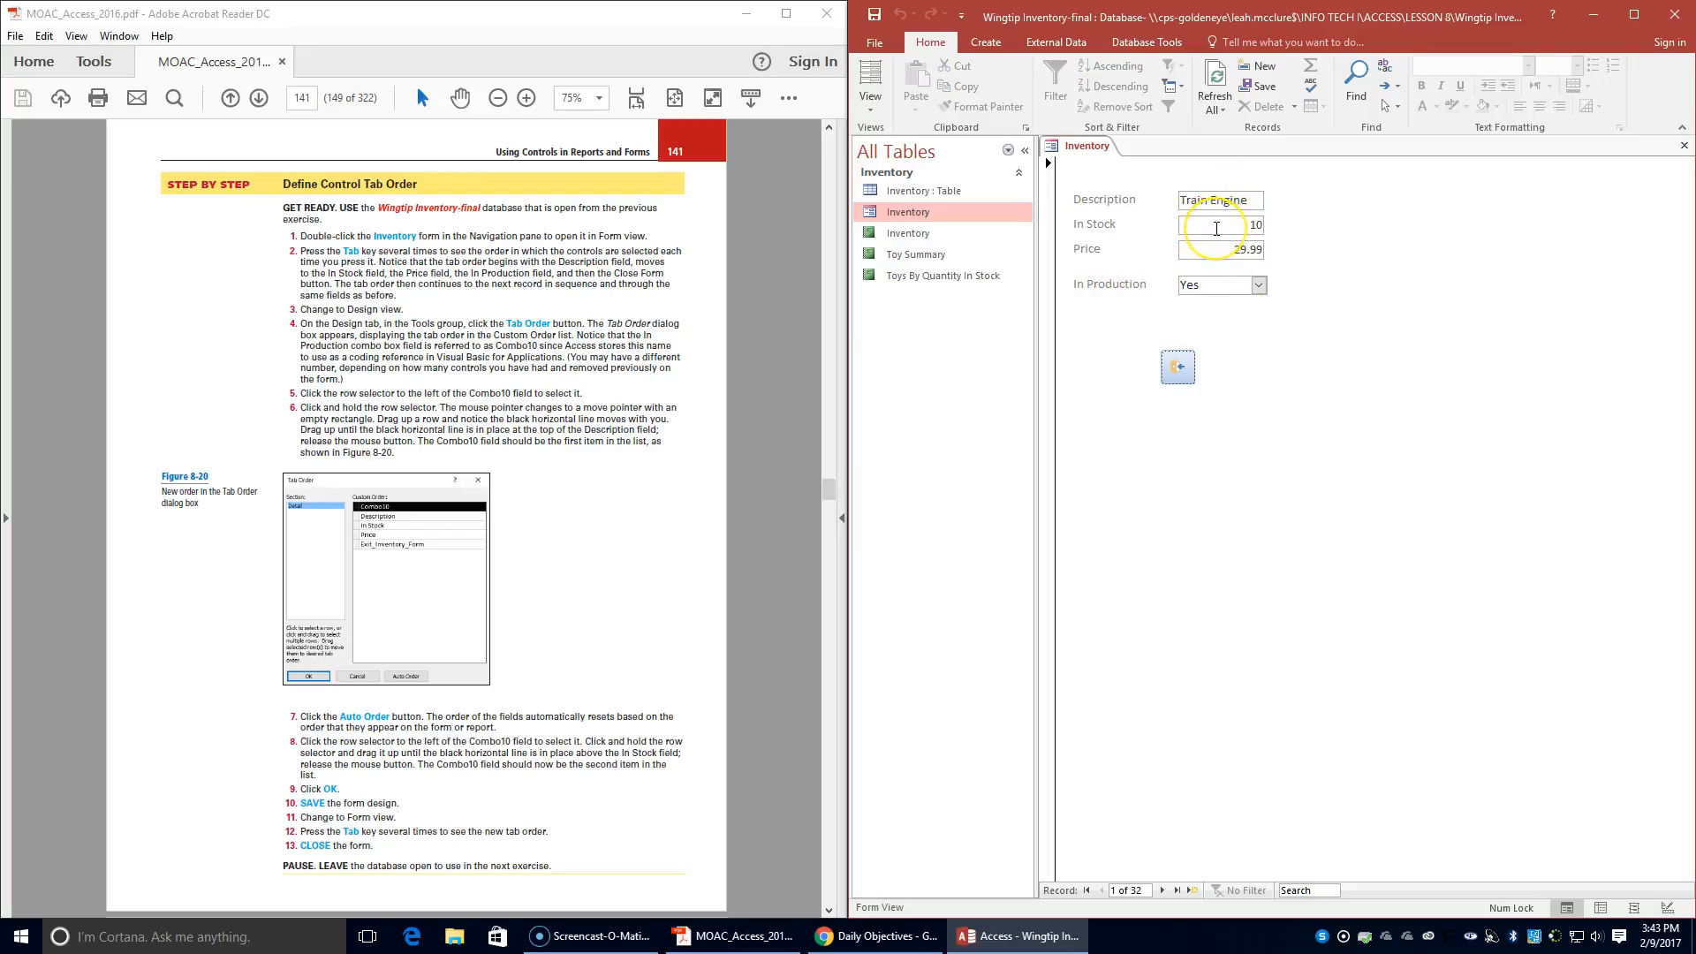
key("Tab")
key("Tab")
key("Tab")
key("Tab")
key("Tab")
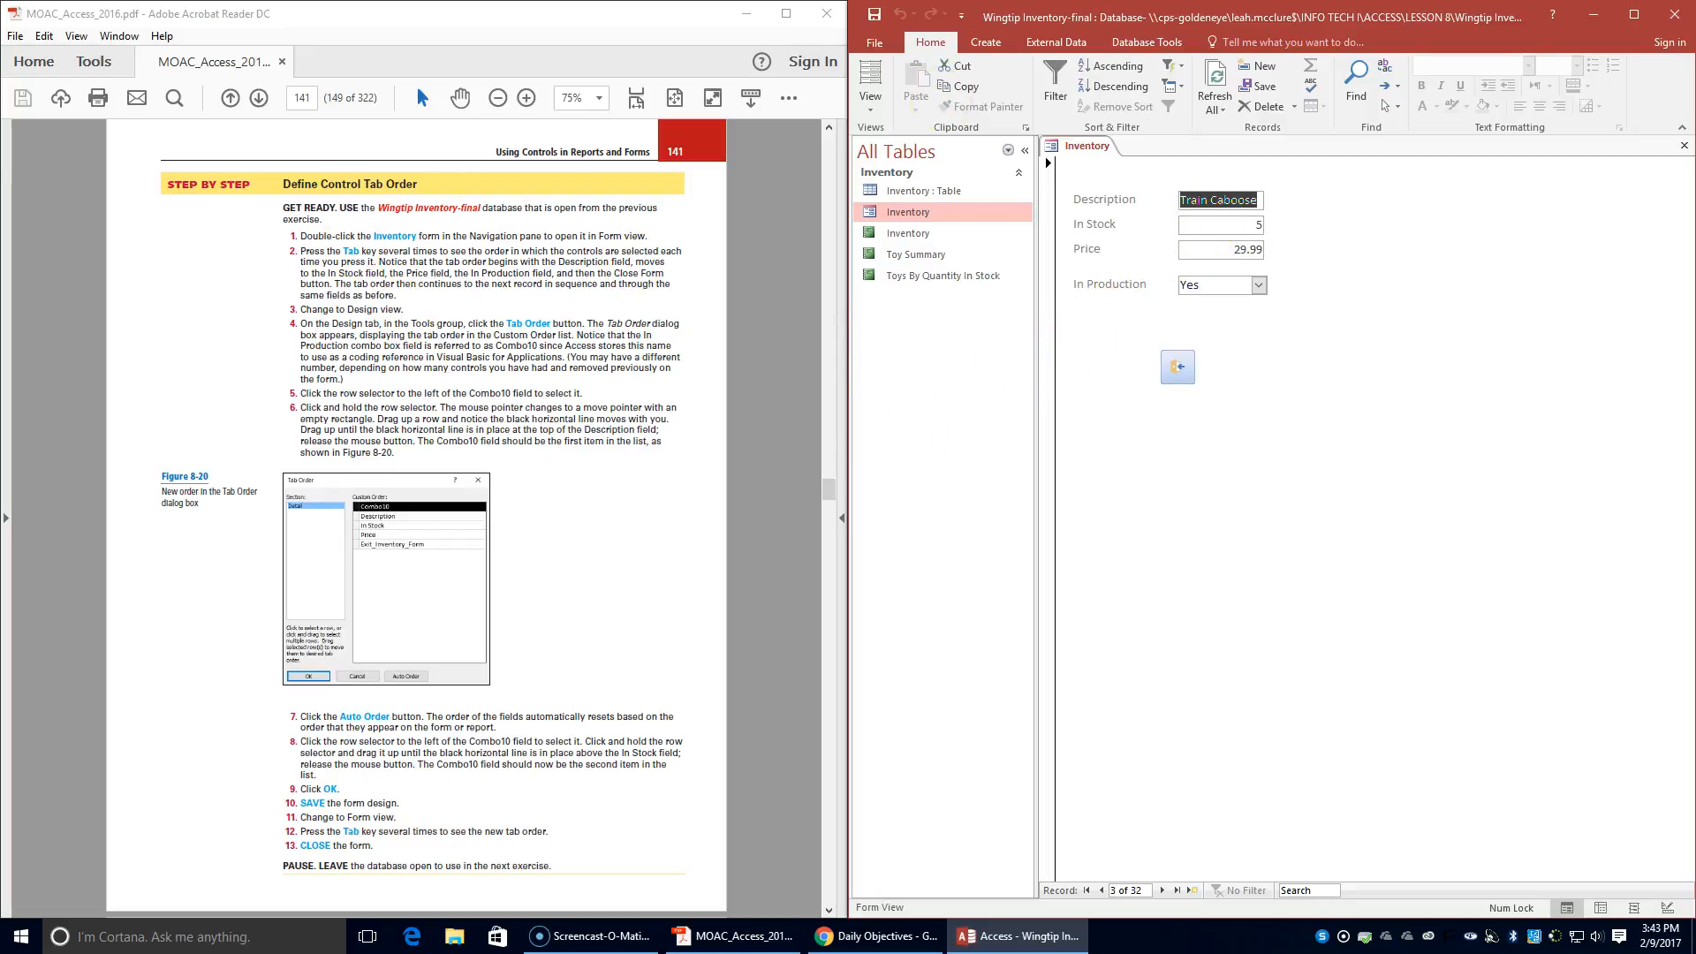
right_click(1077, 145)
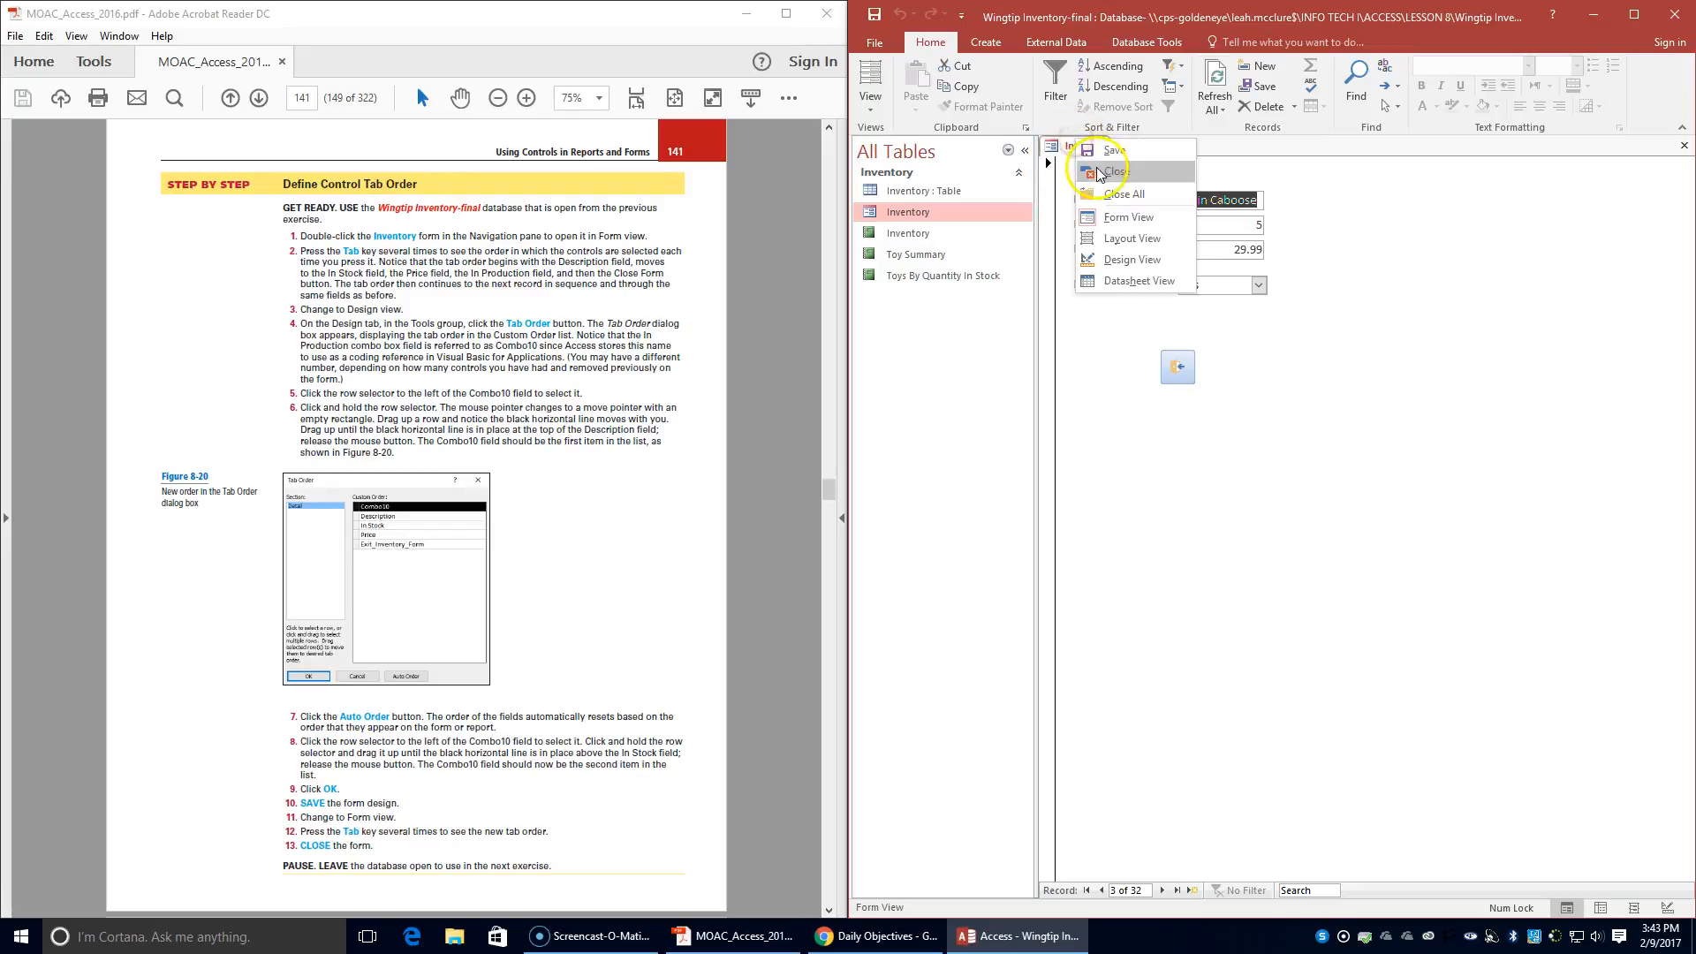
left_click(1099, 173)
- Advance the textbook PDF past the Formatting Controls text to the Format Controls on a Report exercise
scroll(429, 548, "down", 10)
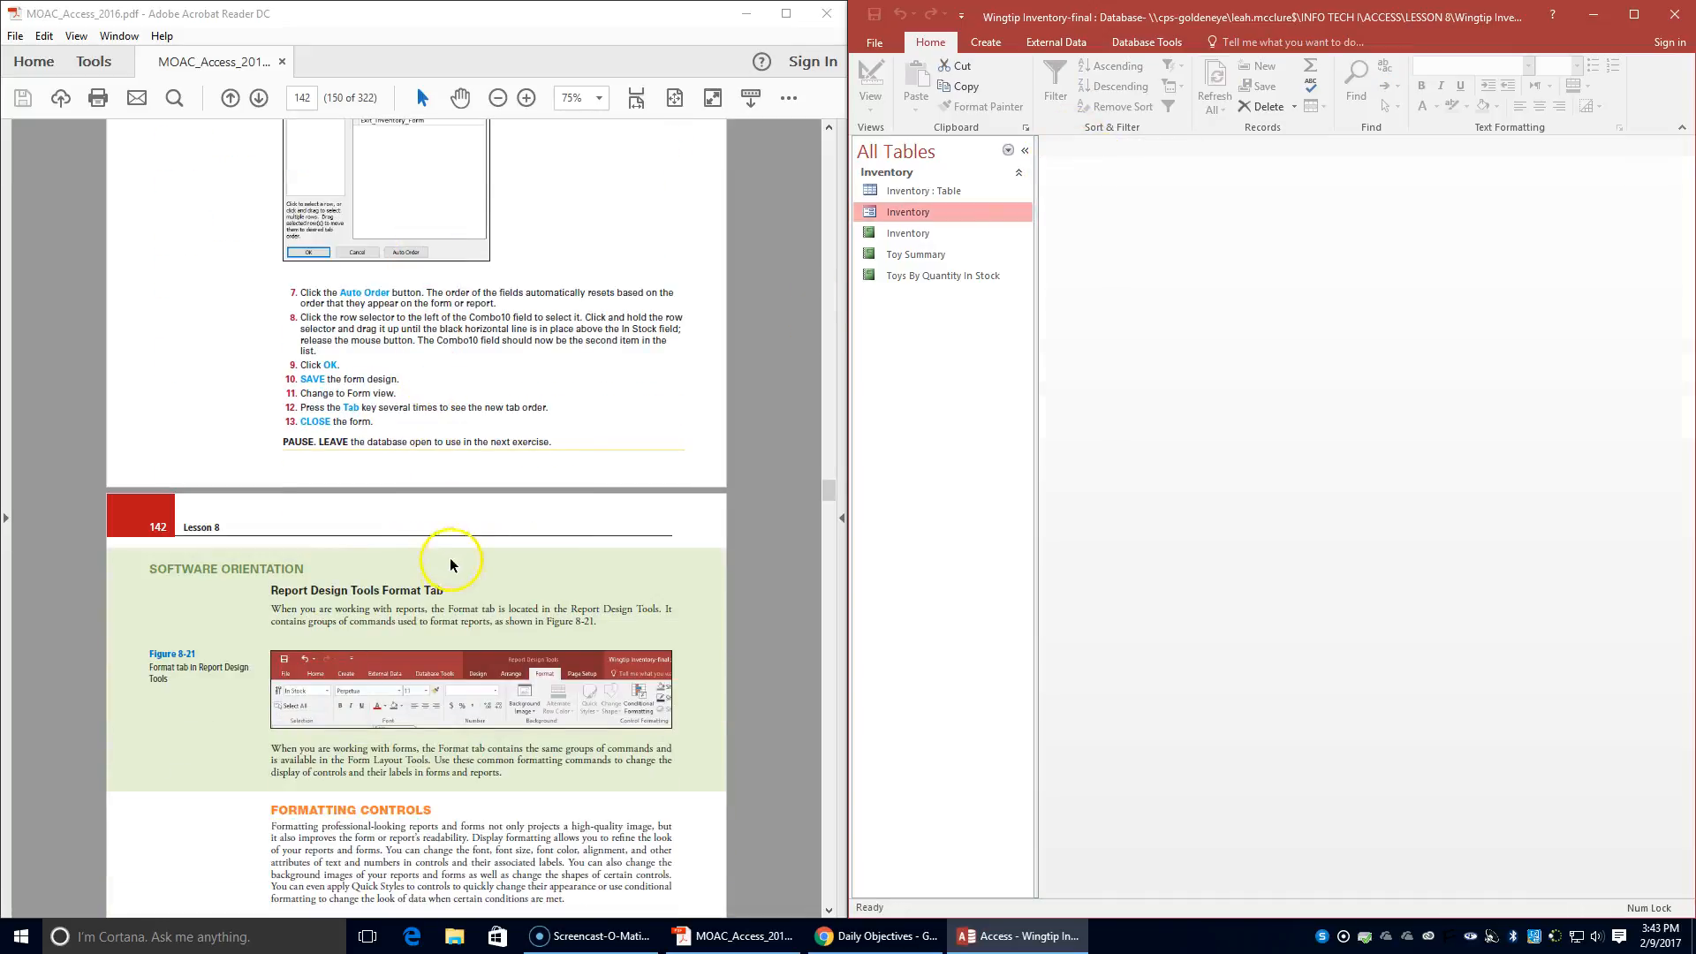
scroll(432, 609, "down", 5)
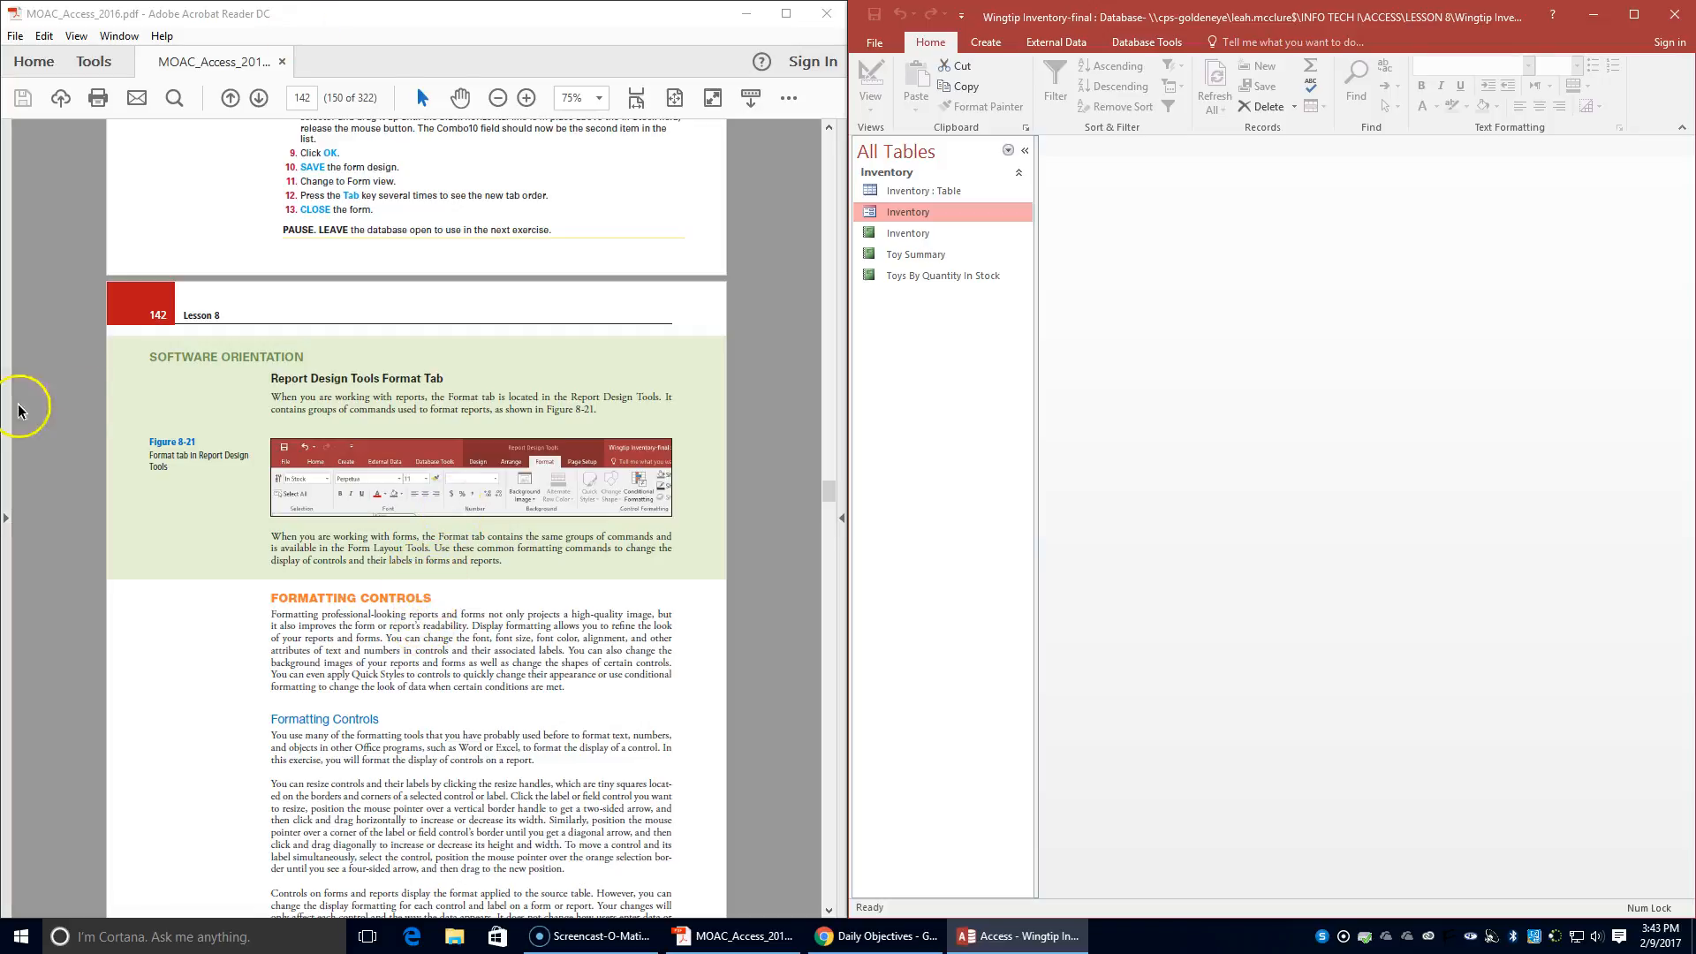
scroll(197, 685, "down", 5)
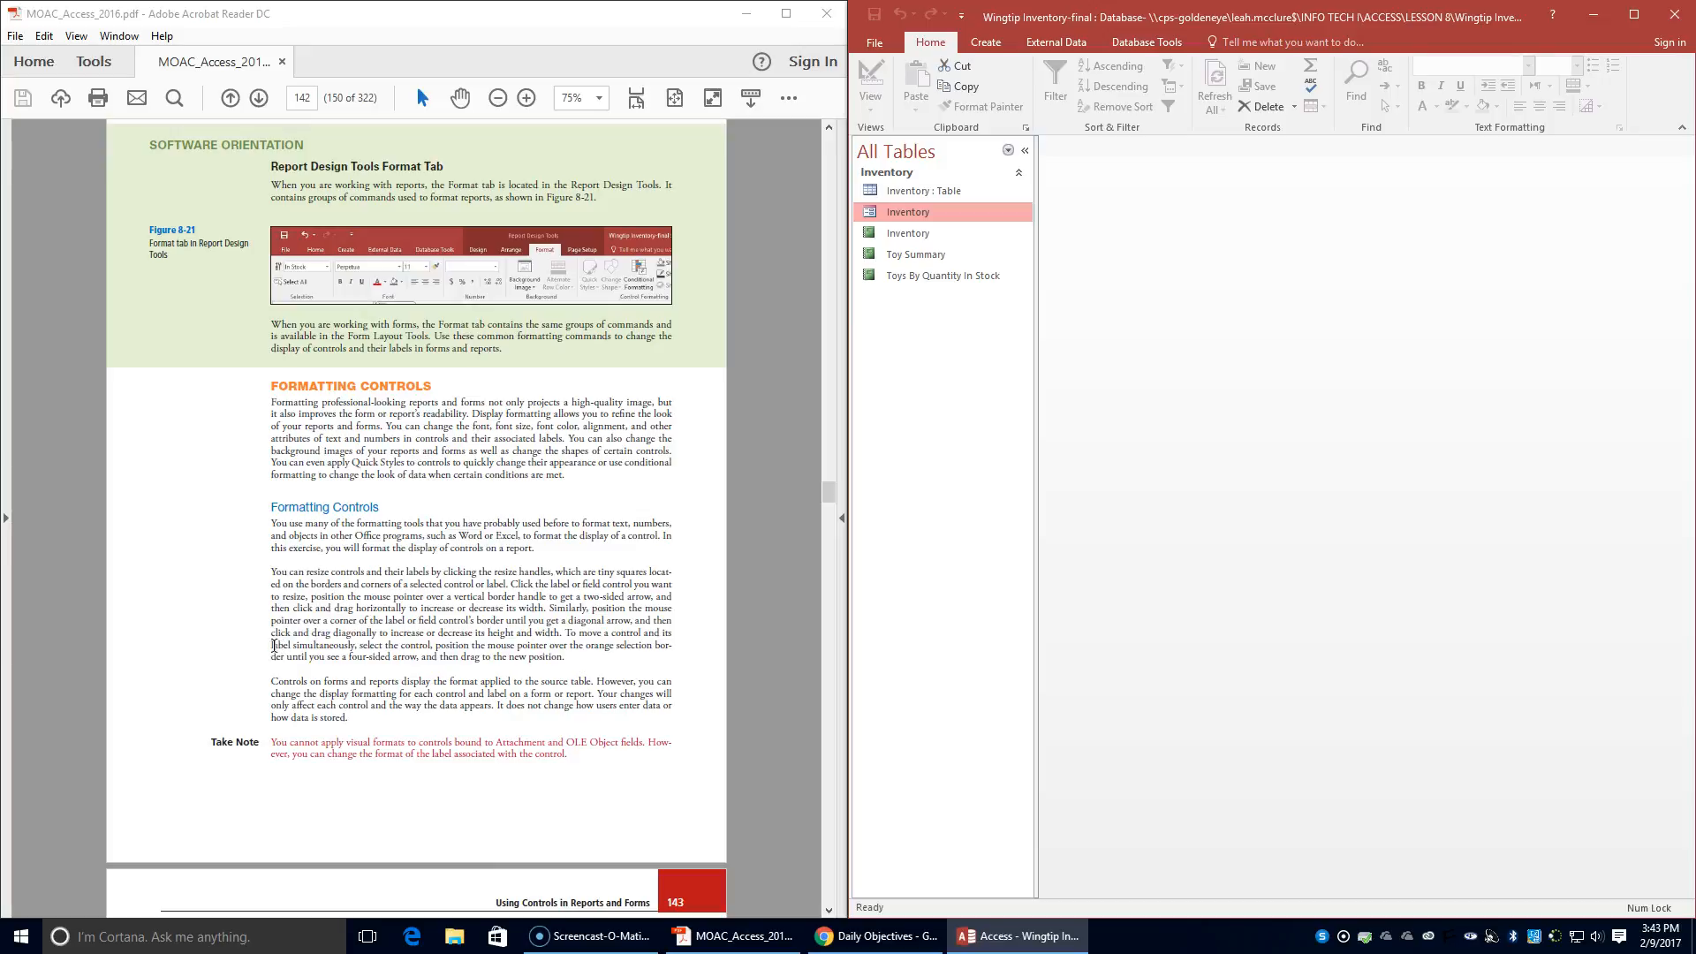
scroll(273, 645, "down", 7)
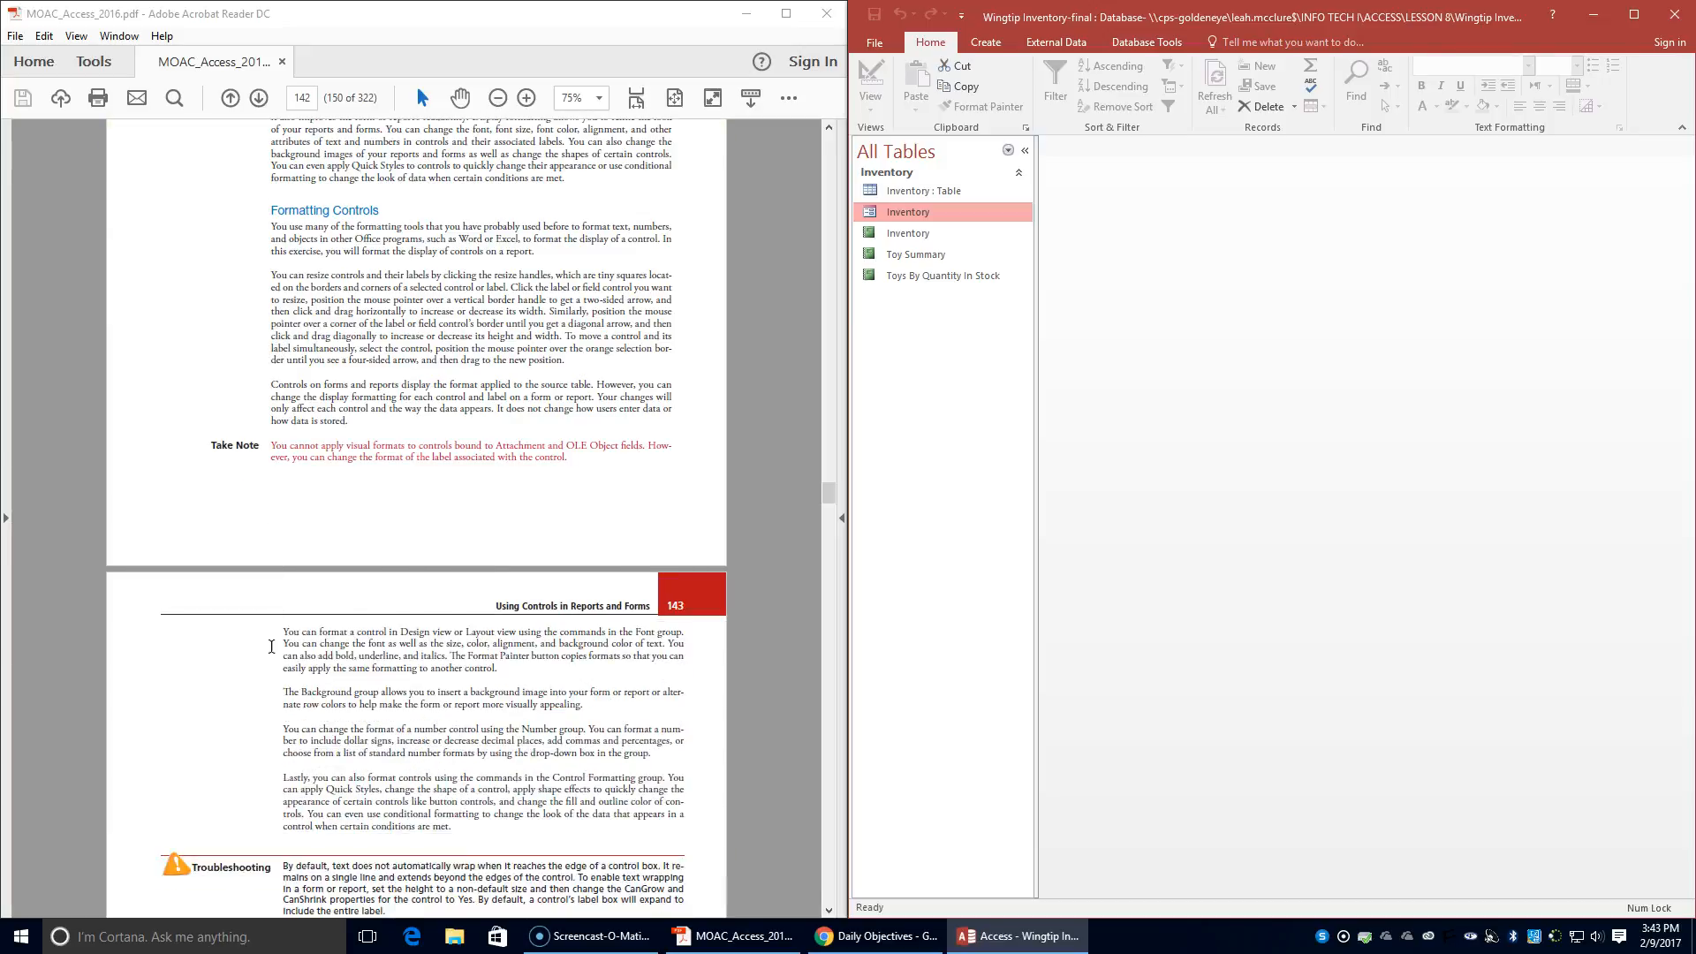
scroll(271, 647, "down", 3)
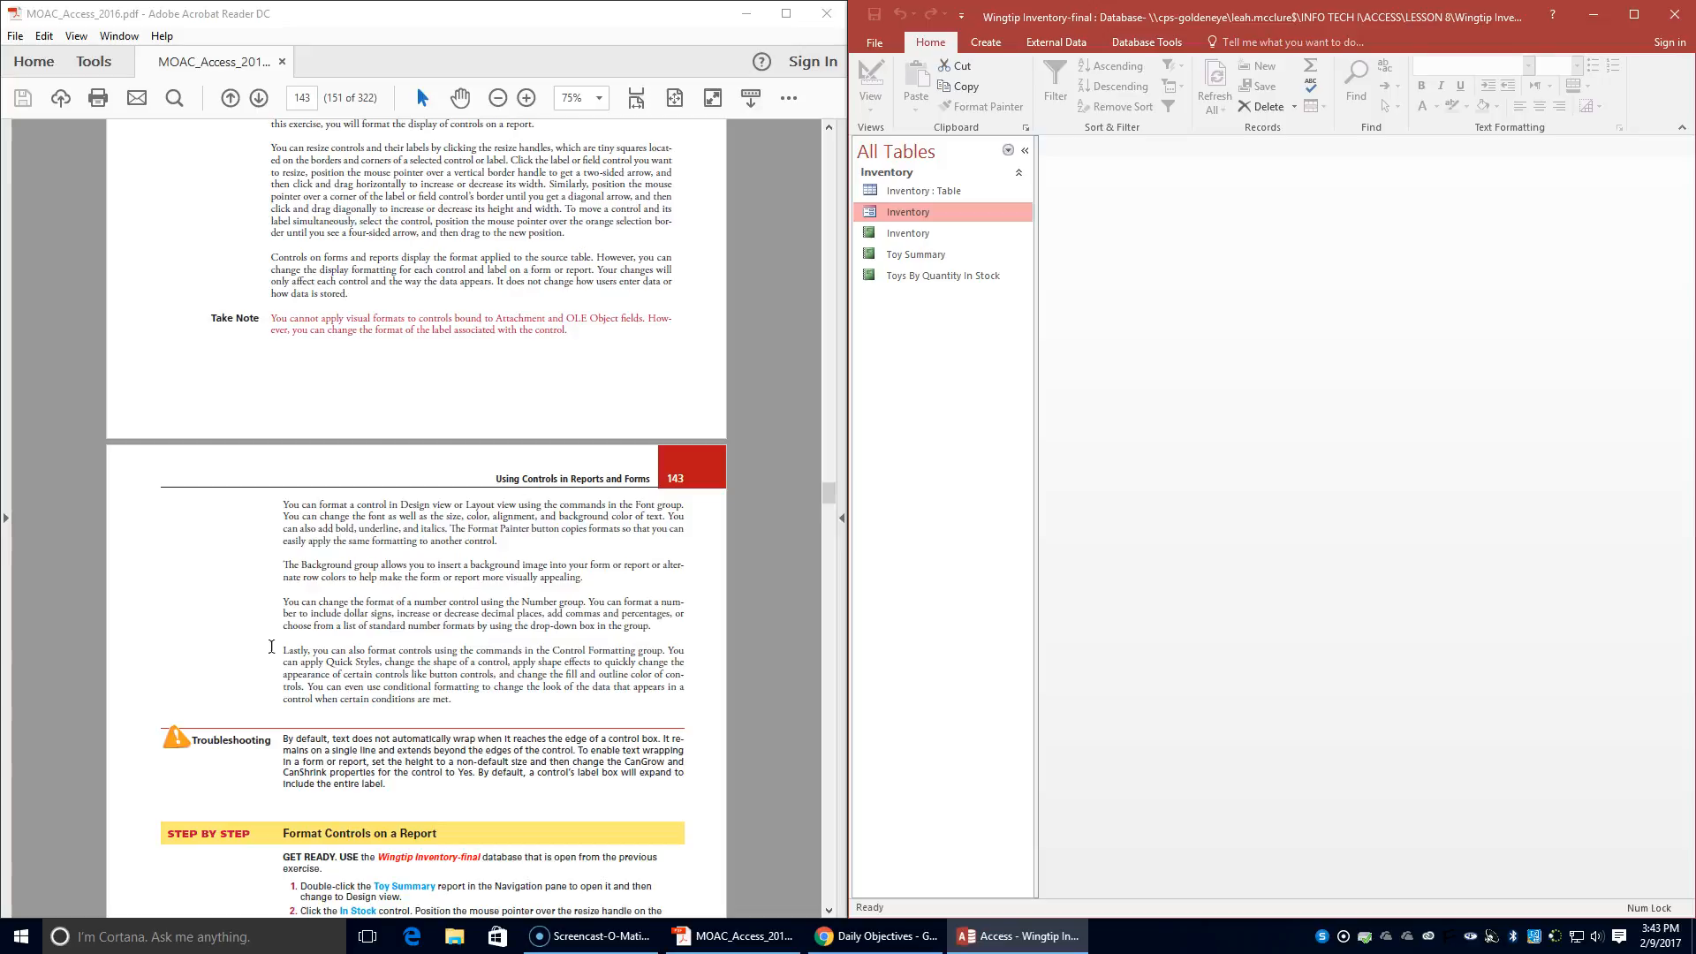
- Bring up the Format Controls on a Report instructions, switch to Access and open the Toy Summary report in Design view
scroll(271, 647, "down", 2)
scroll(272, 646, "up", 7)
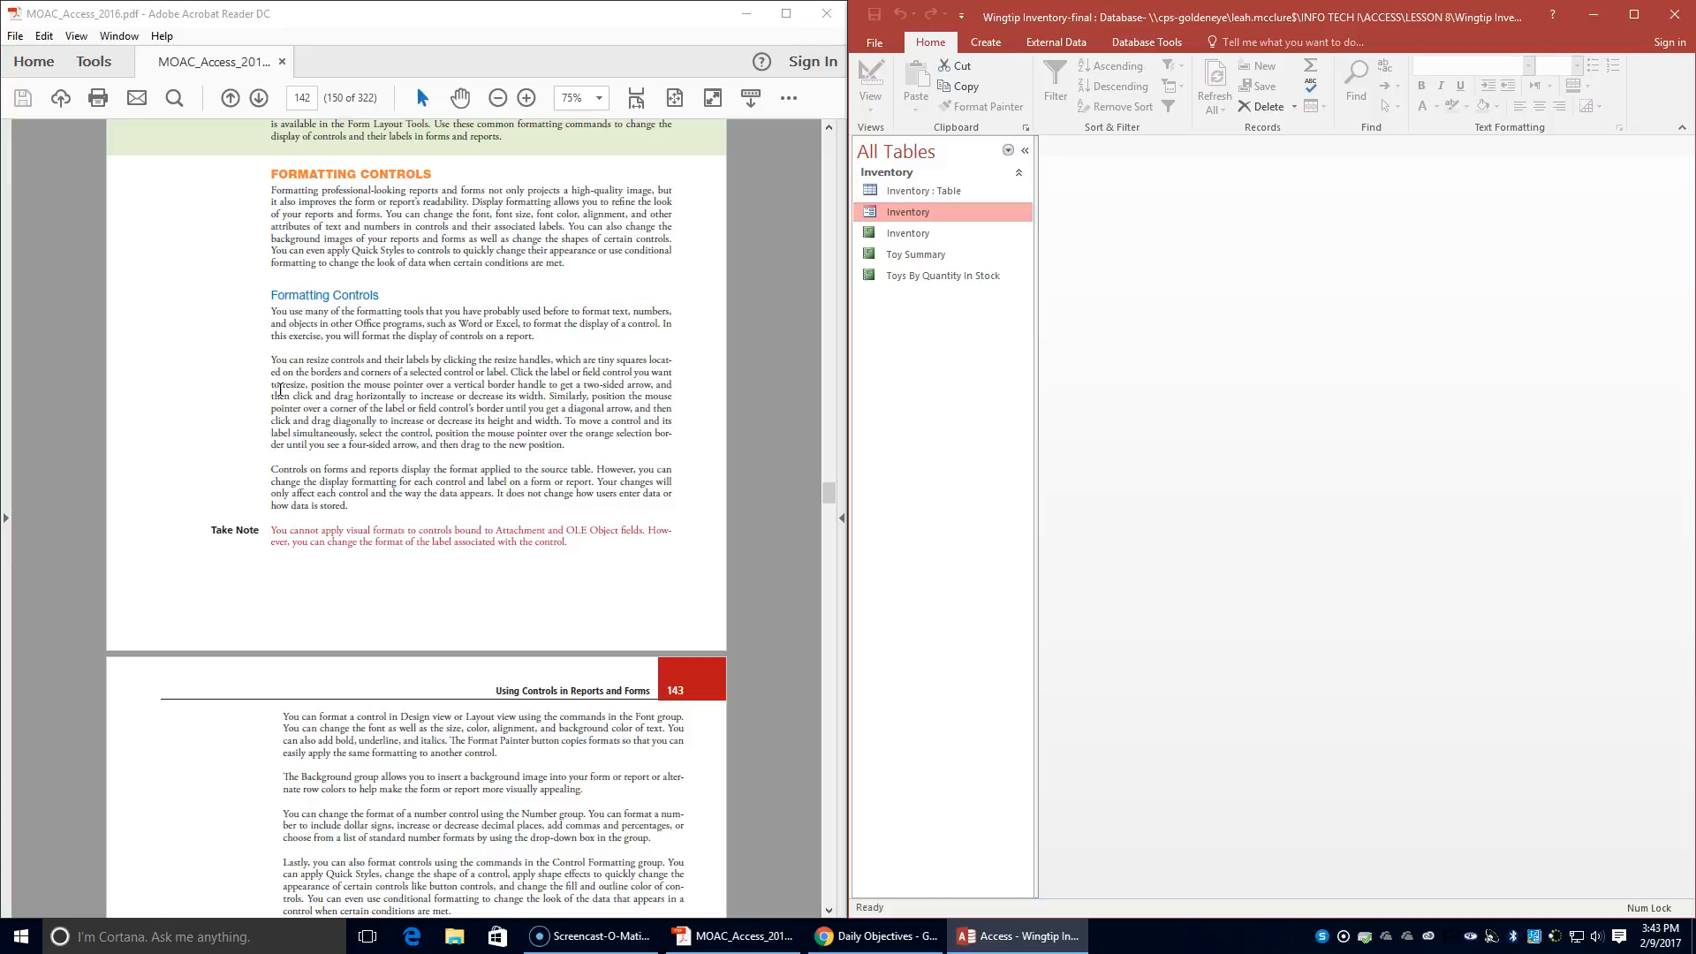
scroll(279, 390, "down", 8)
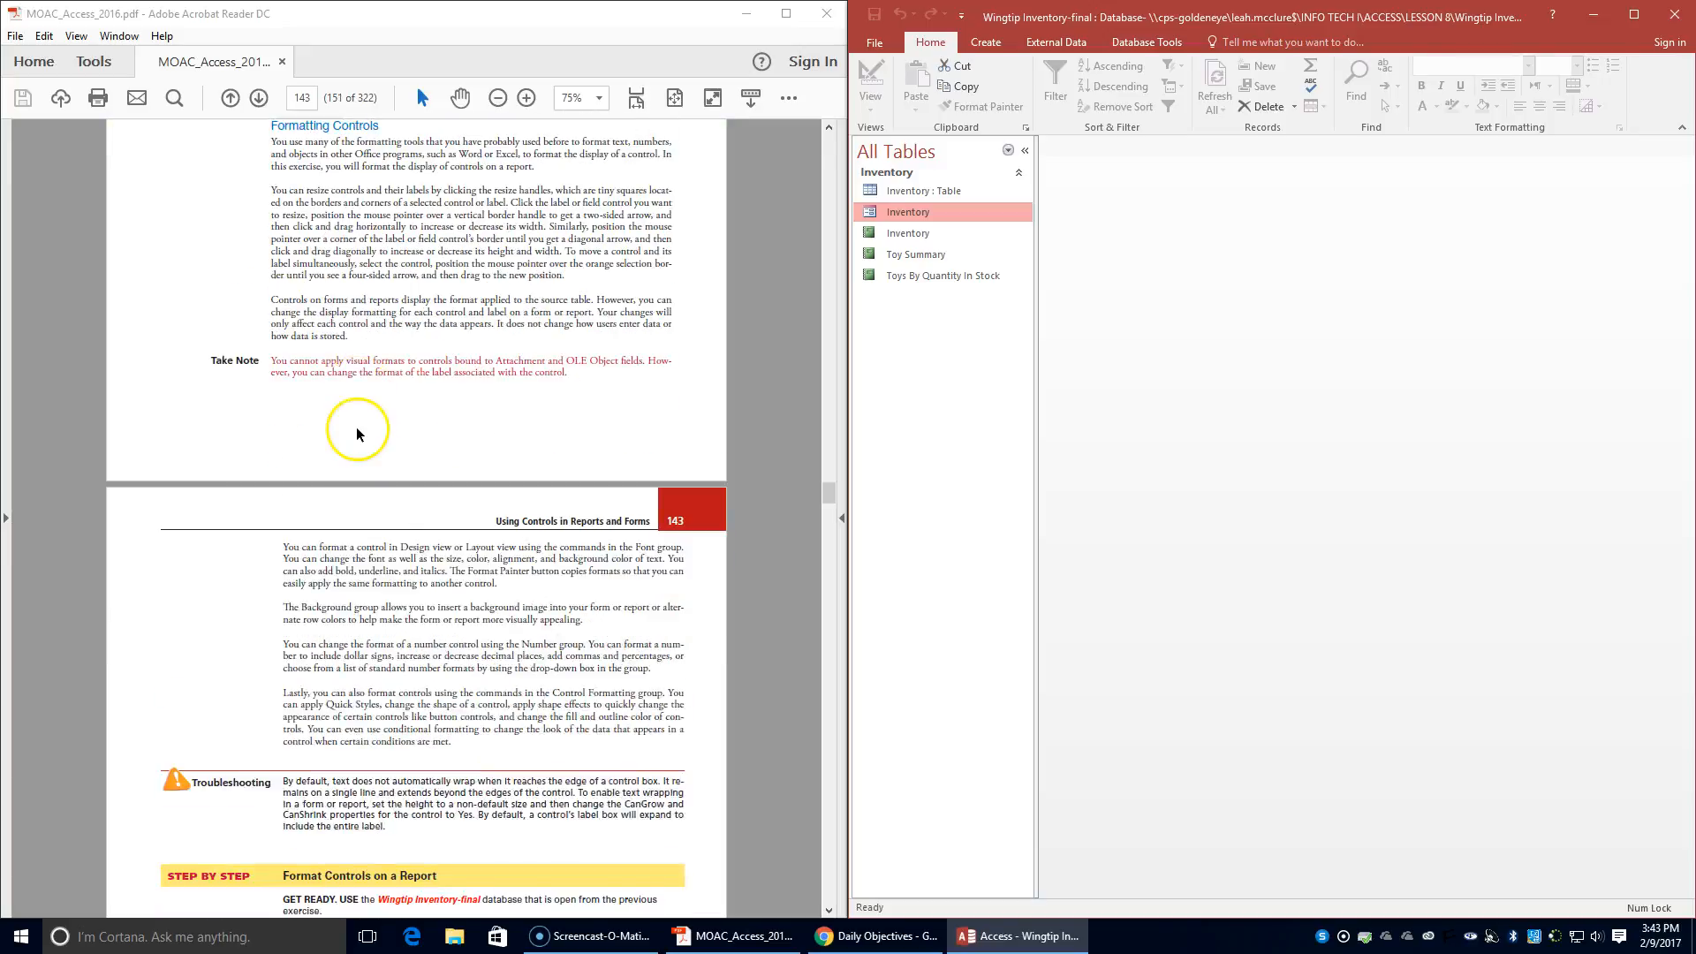
scroll(356, 428, "down", 2)
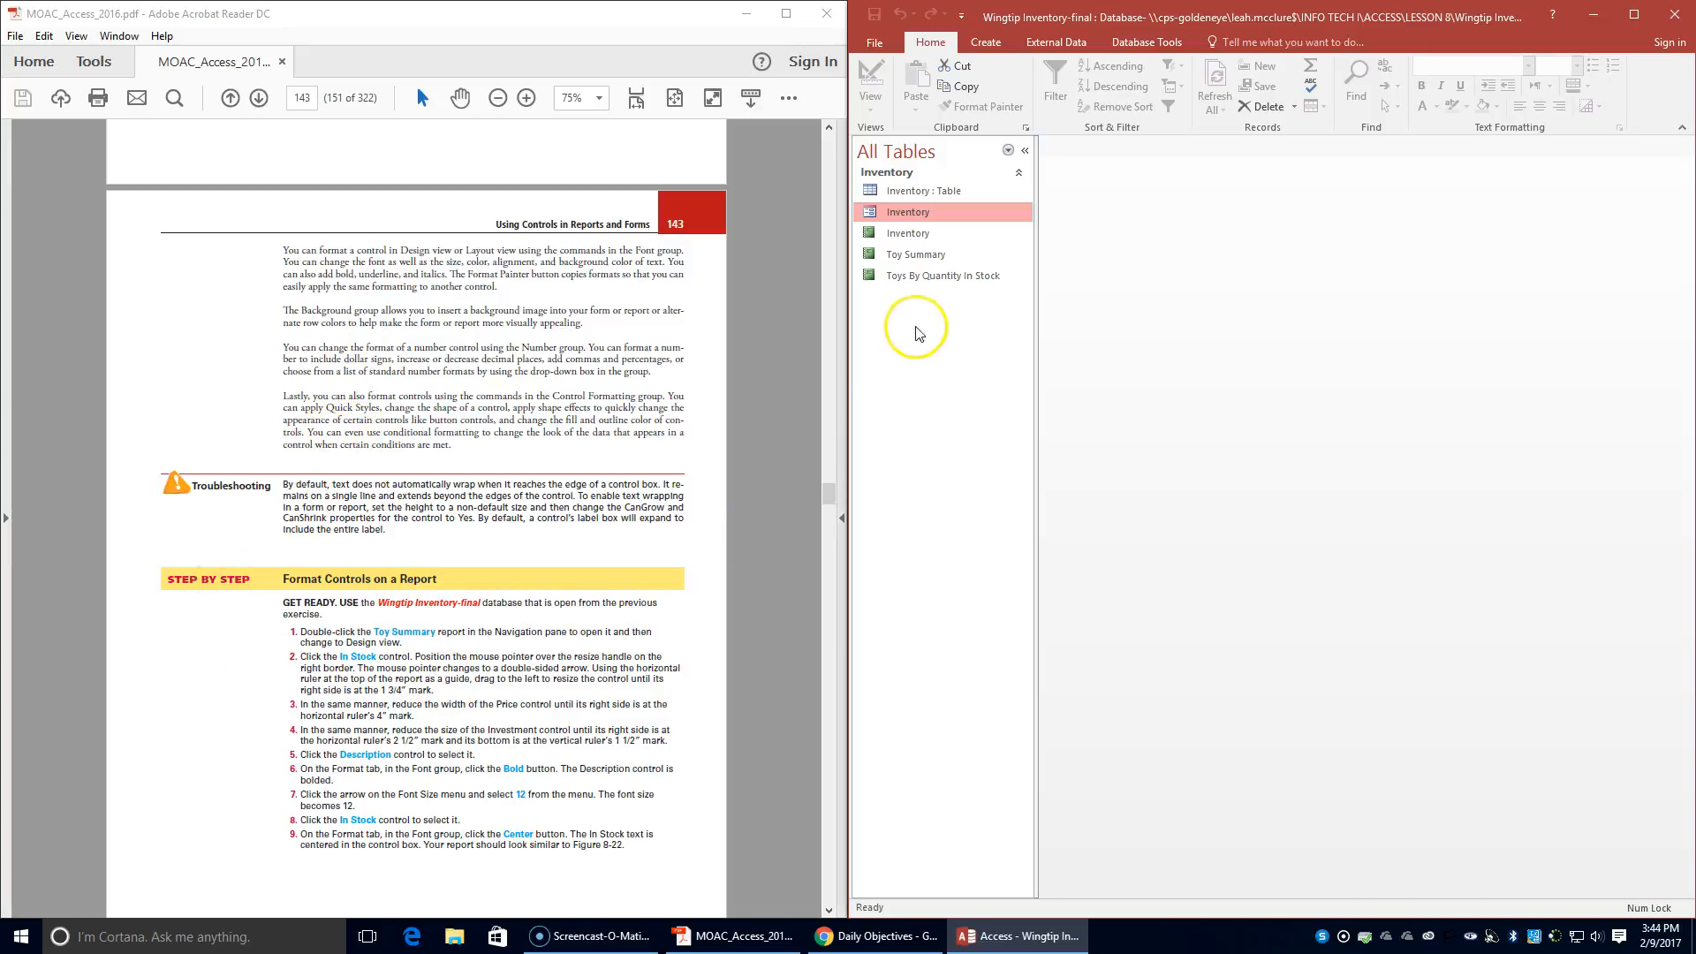
left_click(922, 256)
double_click(924, 257)
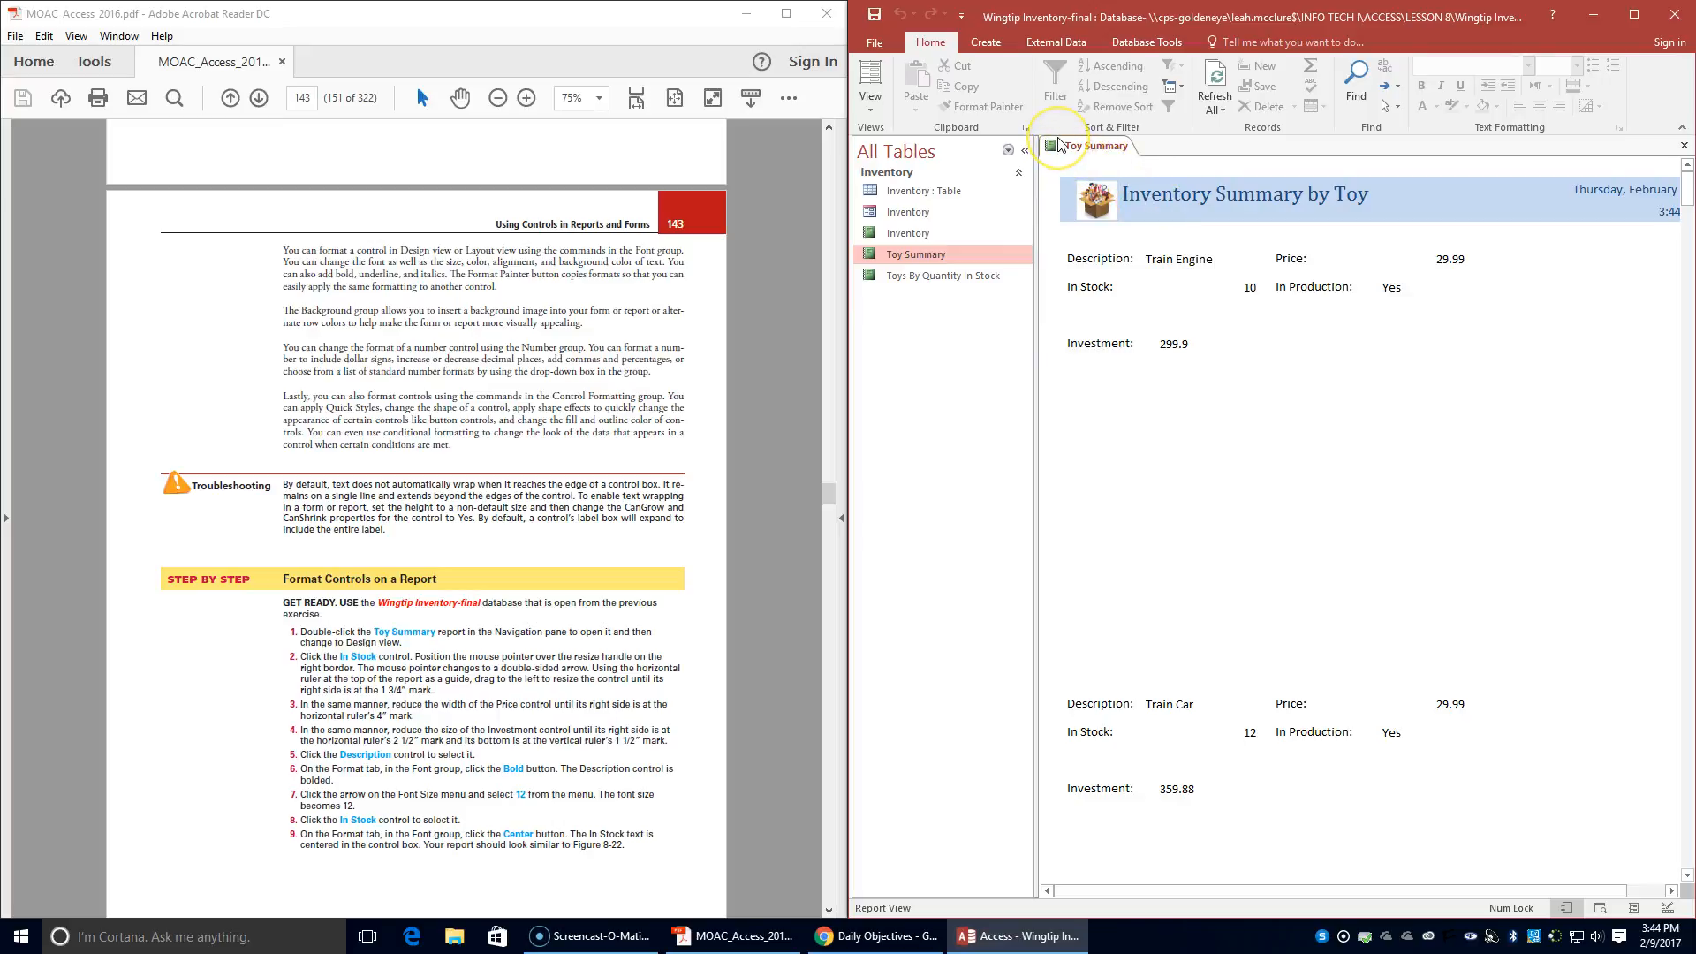
left_click(870, 99)
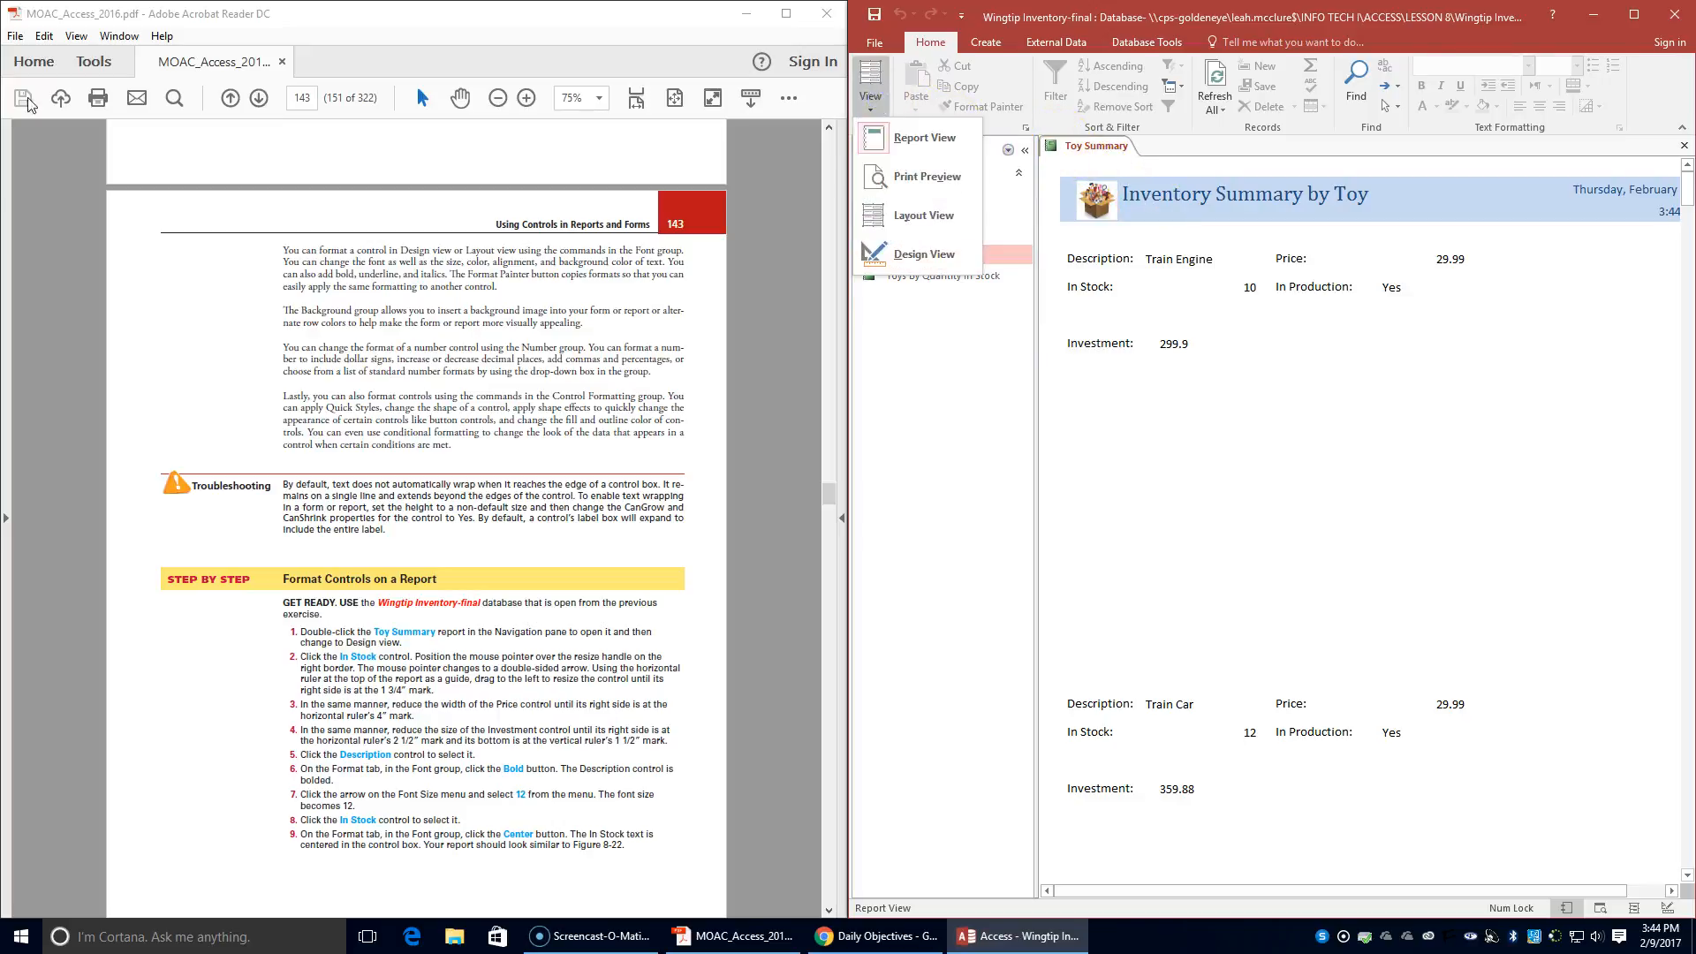
left_click(876, 253)
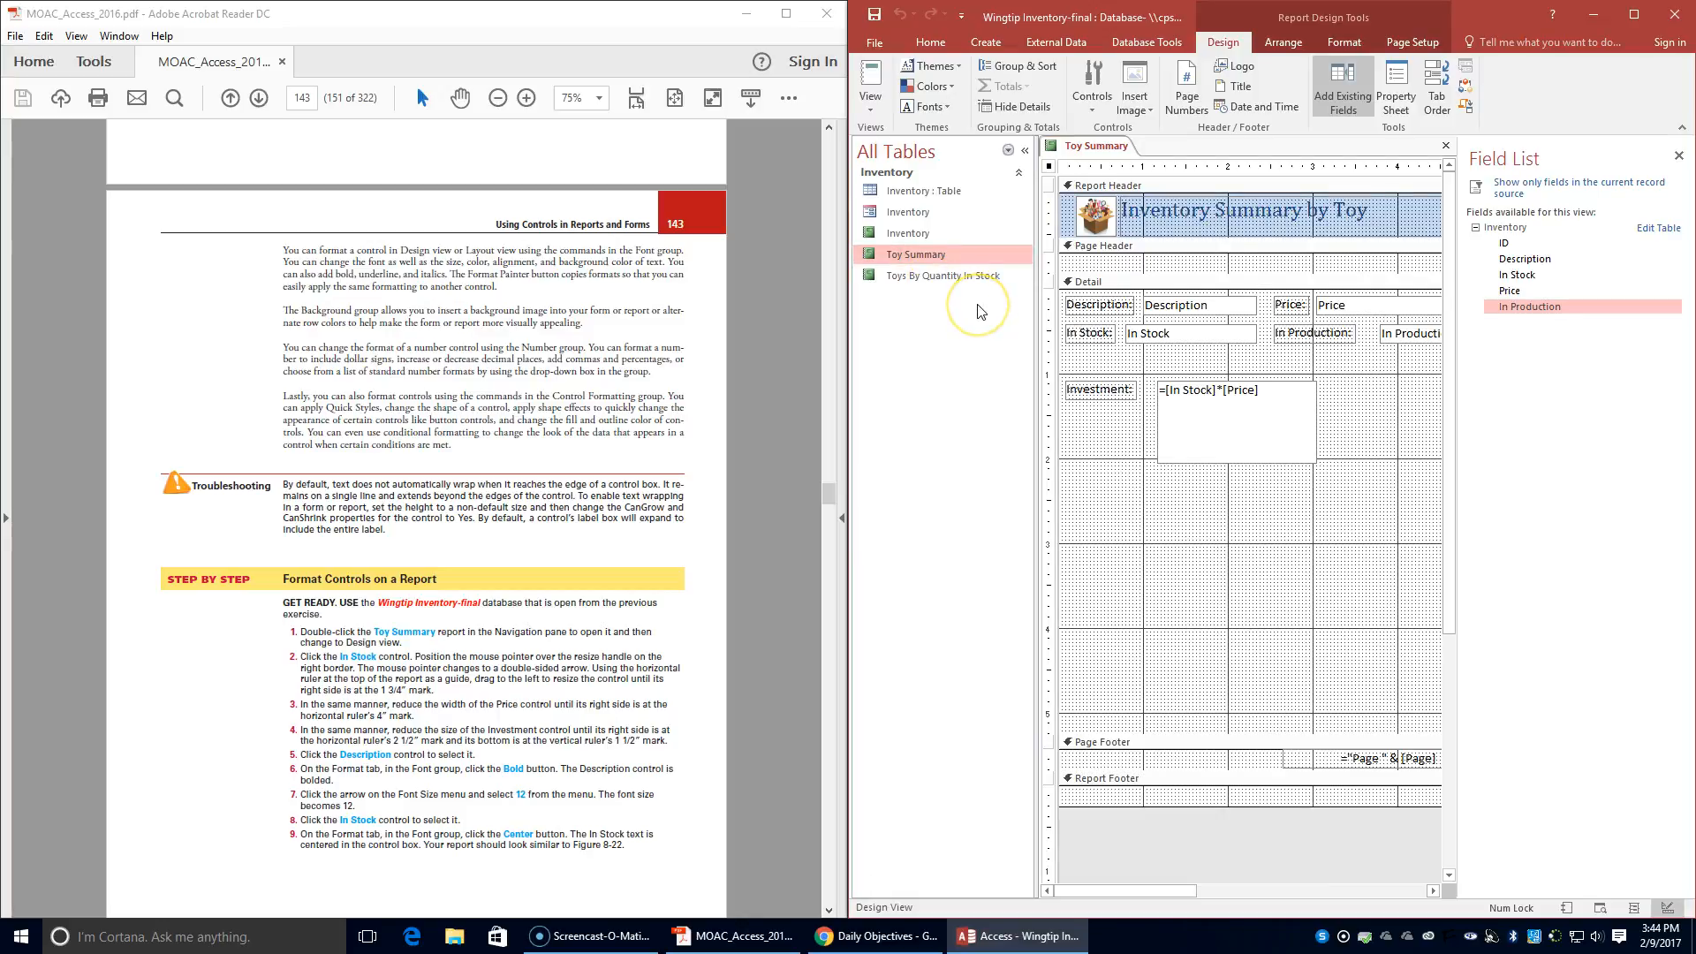
- Narrow the In Stock control to end at the horizontal ruler's 1 3/4" mark and the Price control to end at 4"
left_click(1174, 328)
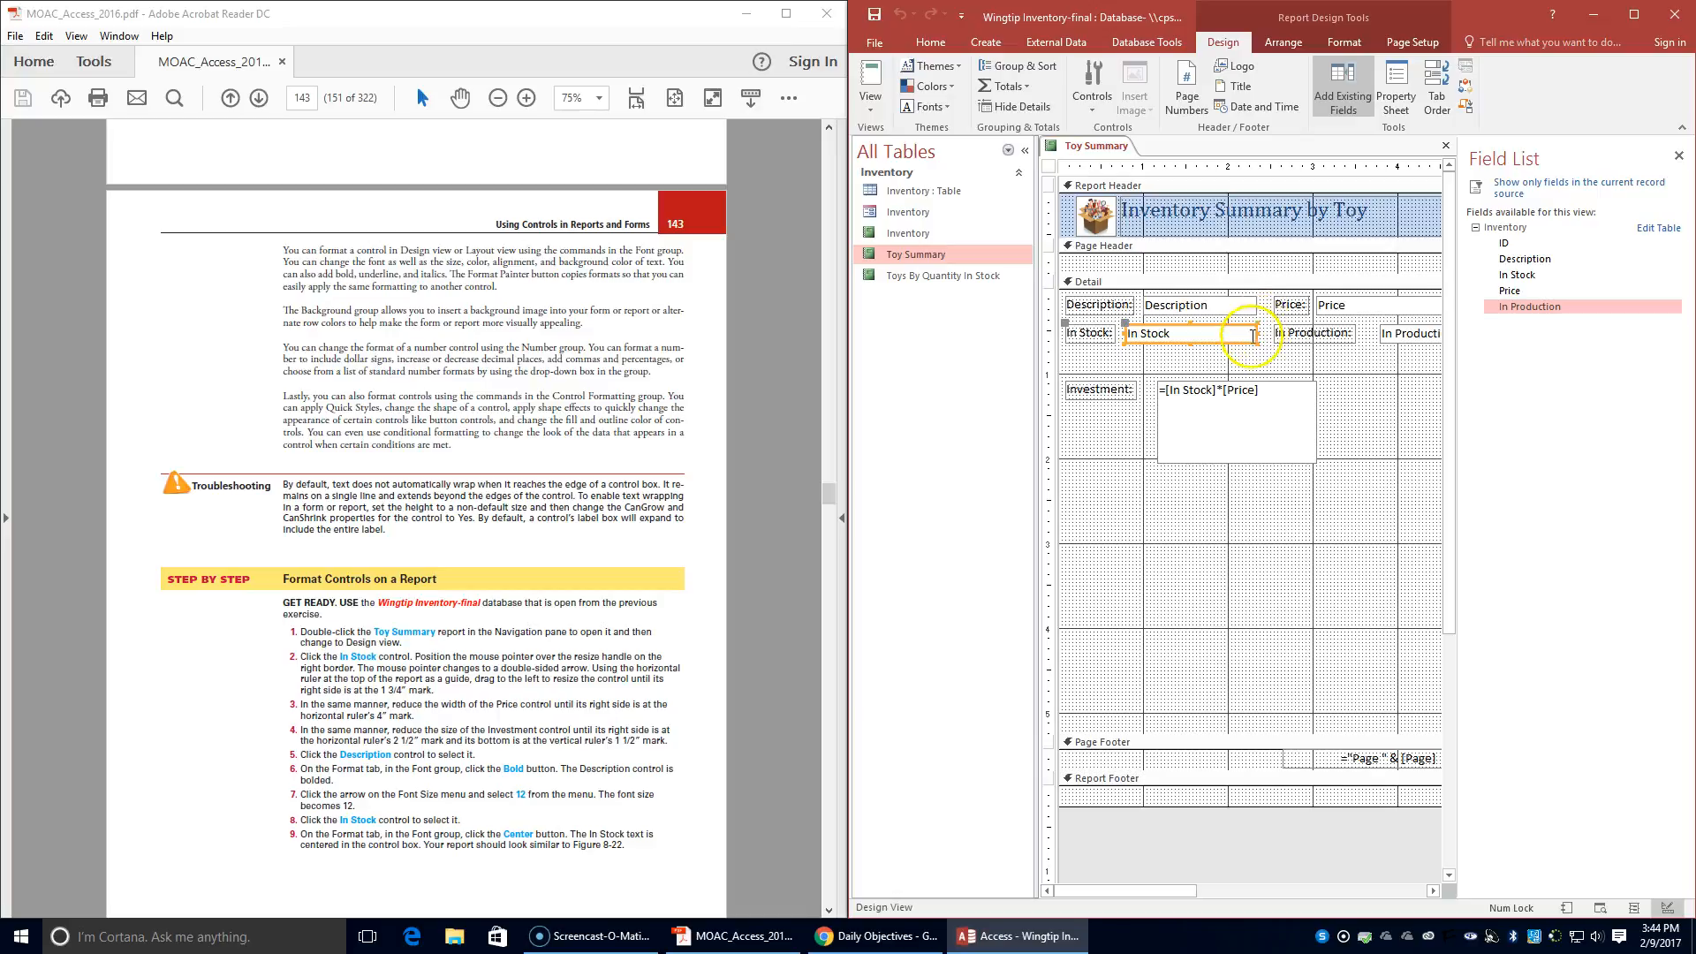
left_click_drag(1257, 334, 1206, 327)
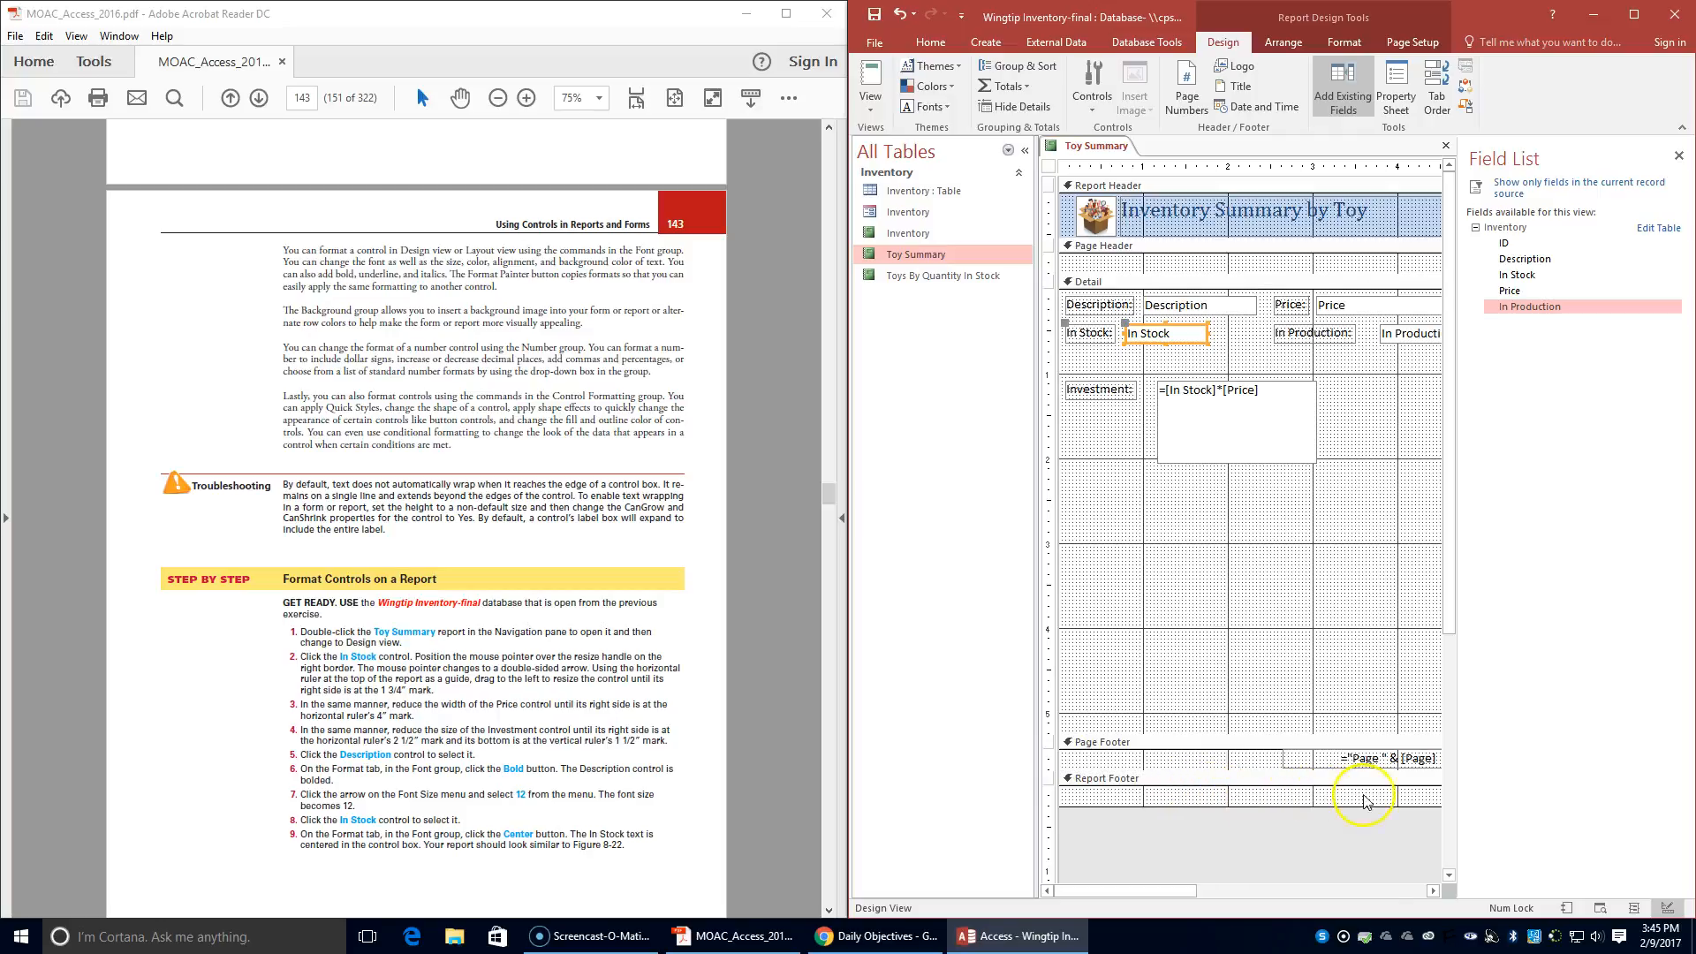
mouse_move(1185, 890)
left_mouse_down()
mouse_move(1215, 892)
mouse_move(1180, 890)
left_mouse_up()
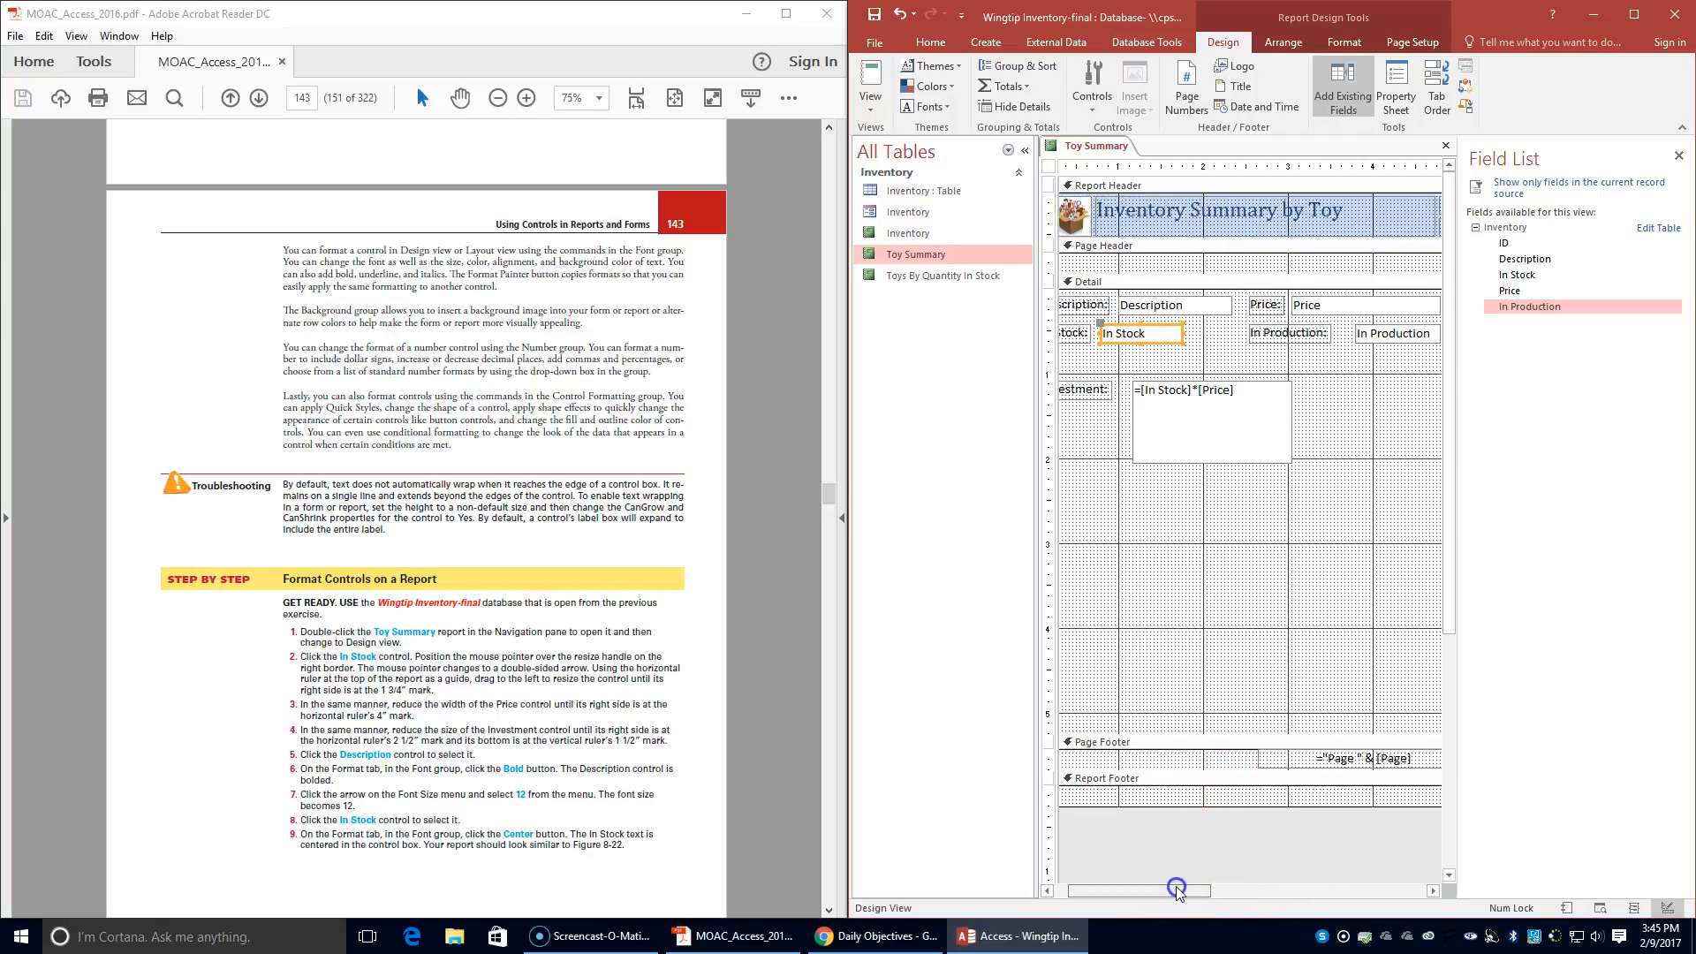
left_click(1678, 155)
left_click(1419, 307)
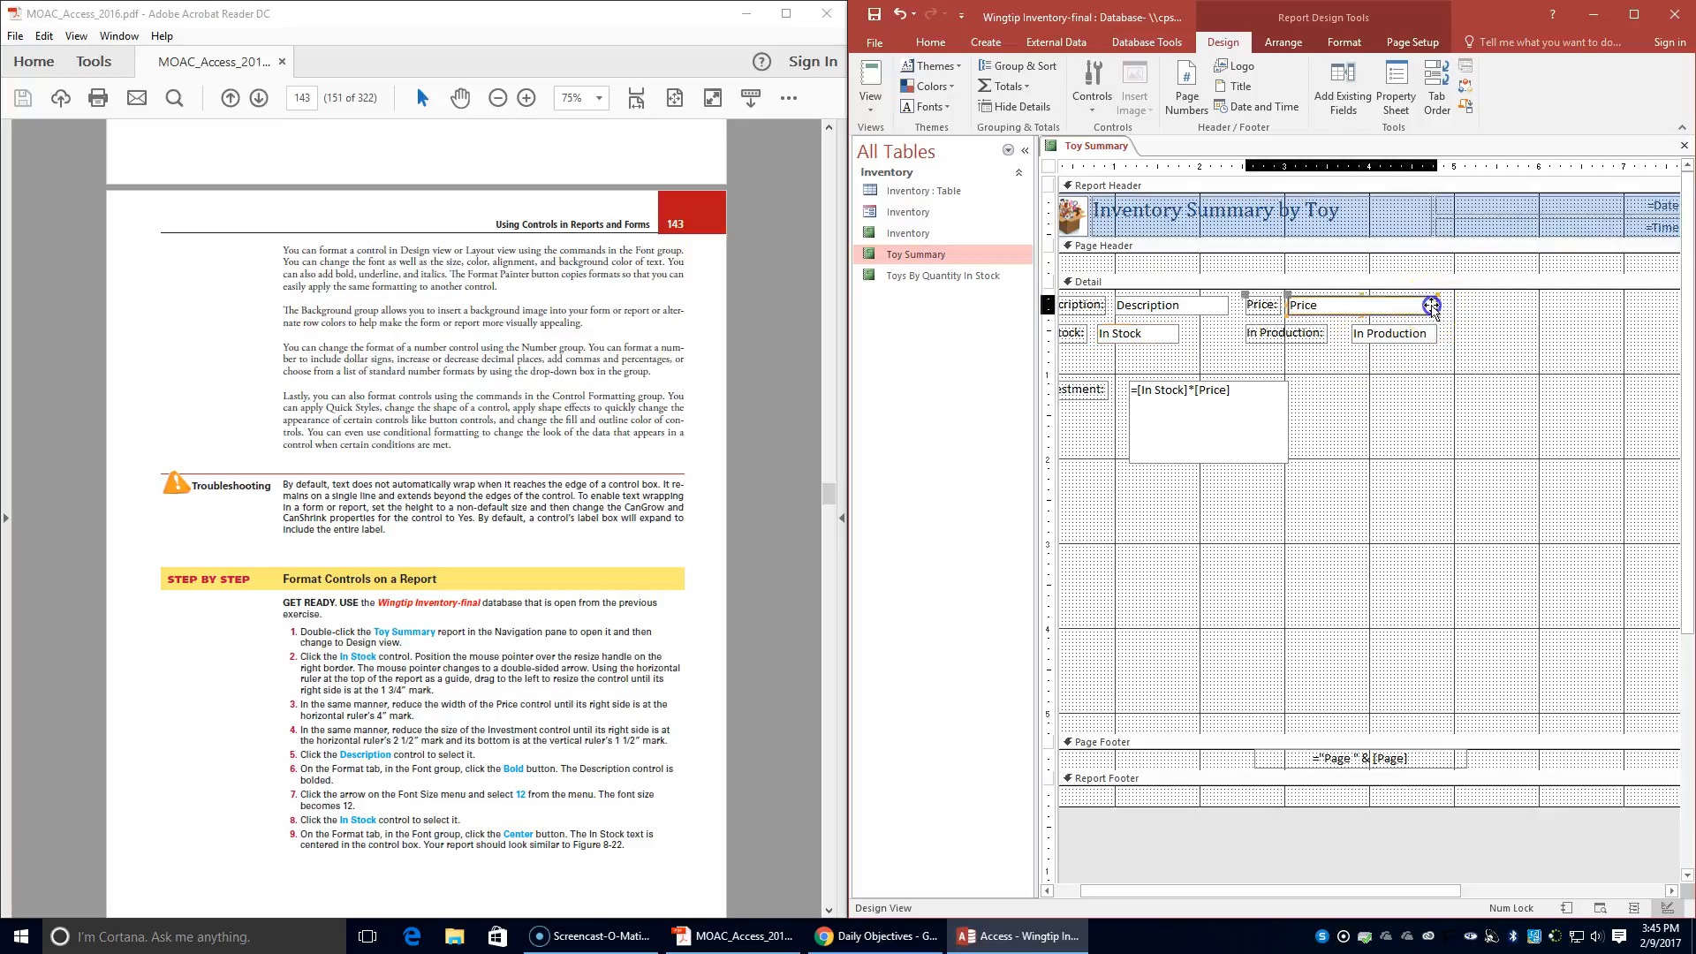
left_click_drag(1438, 306, 1372, 303)
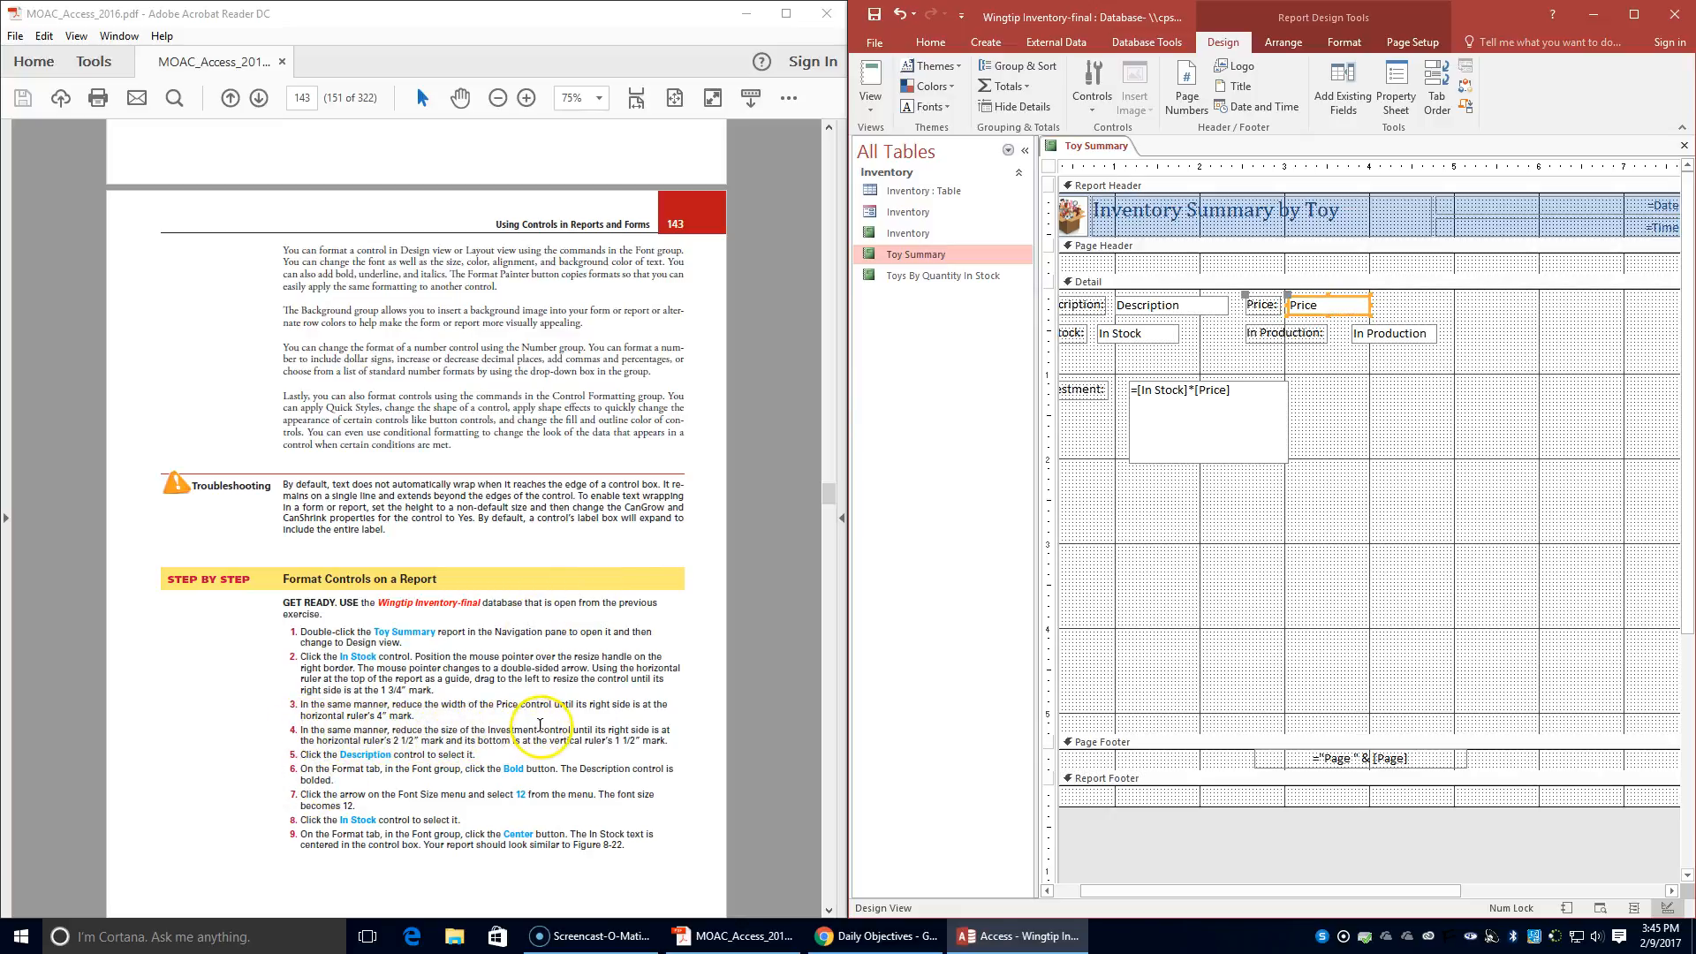
- Reduce the Investment control so its right side sits at the 2 1/2" horizontal mark and its bottom at the 1 1/2" vertical mark
left_click_drag(1377, 894, 1329, 893)
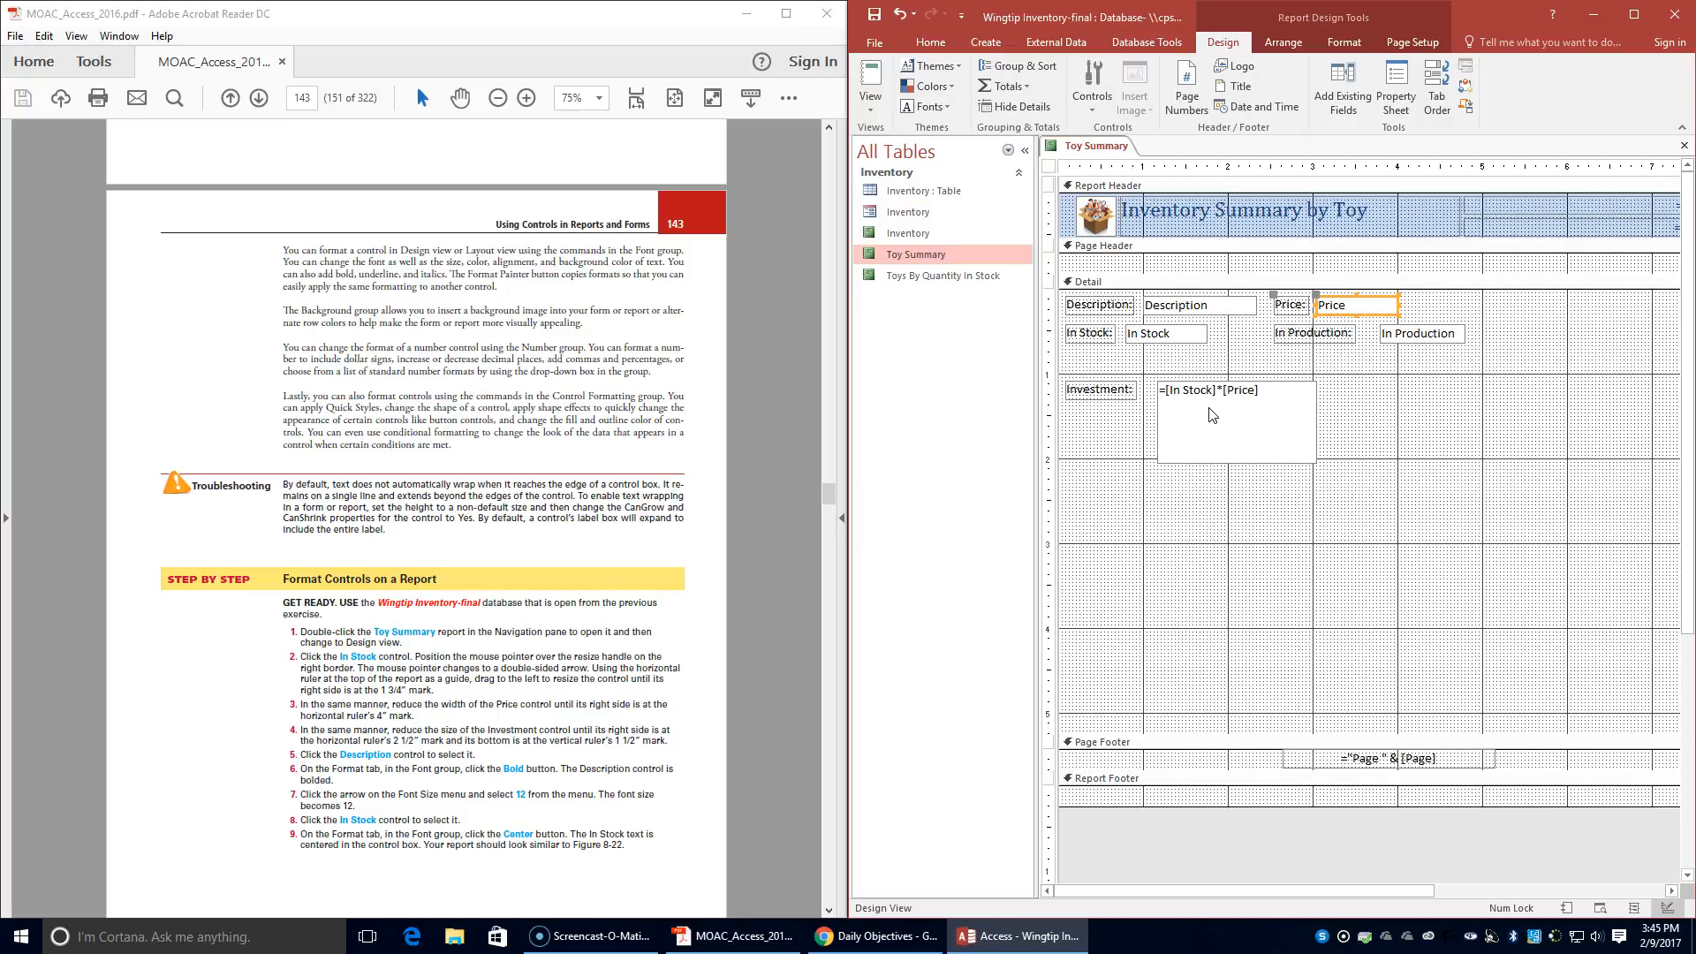
left_click(1313, 420)
left_click_drag(1317, 421, 1272, 417)
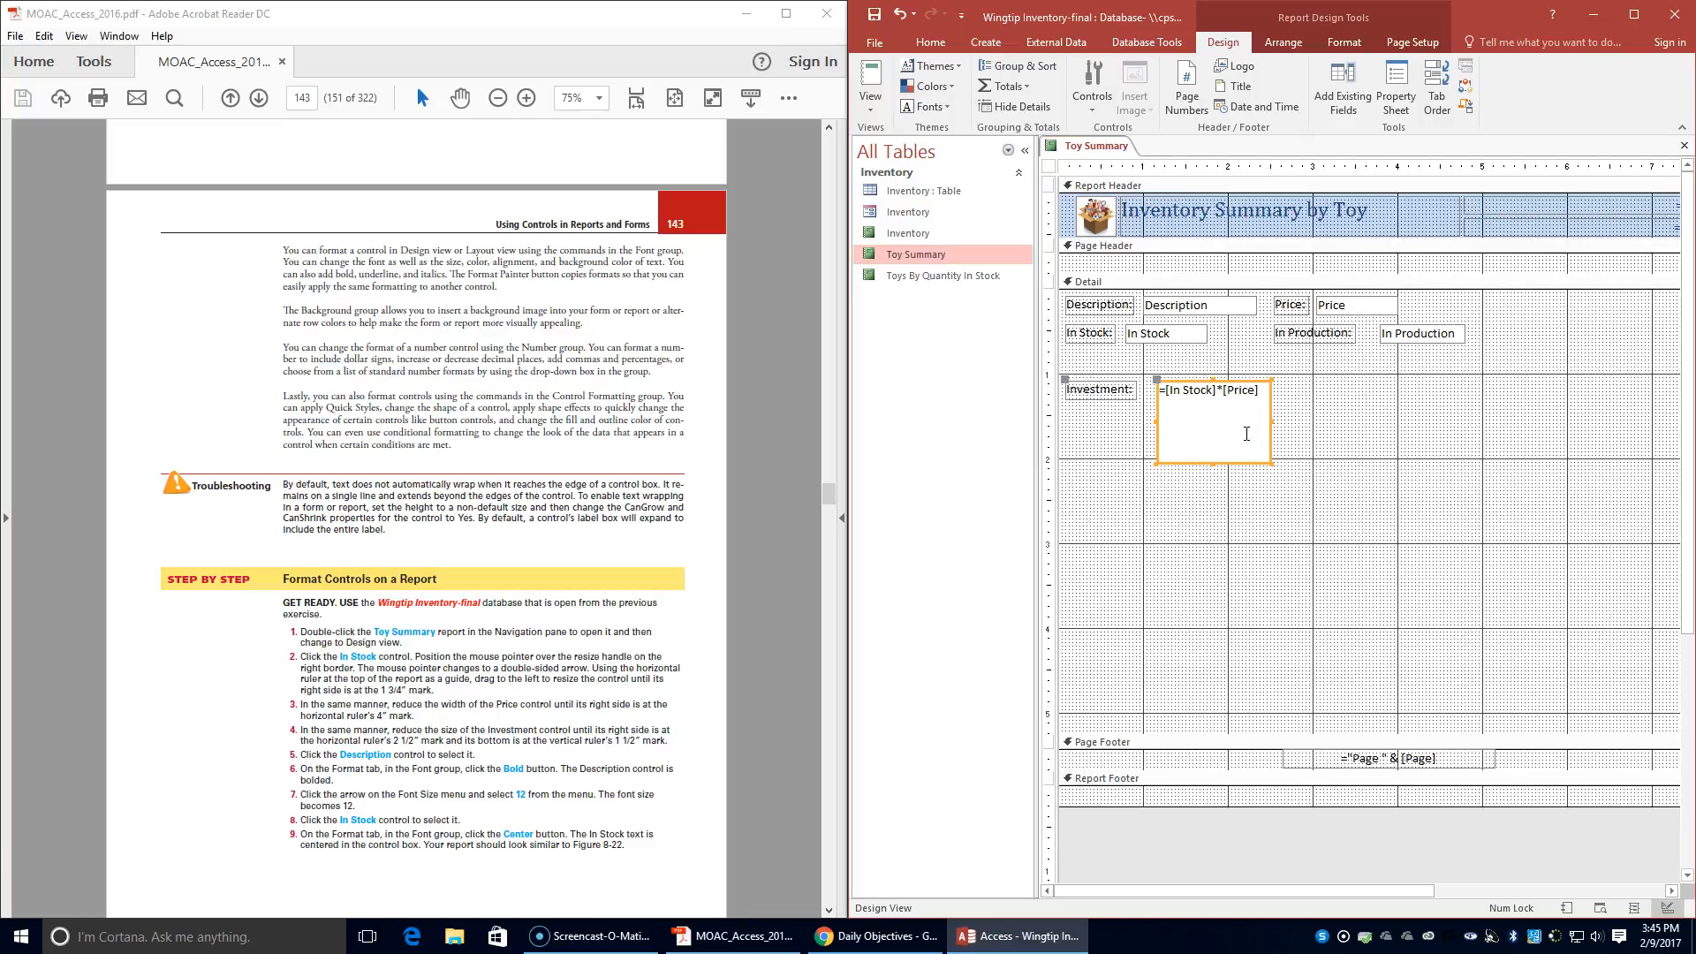
left_click_drag(1217, 462, 1219, 415)
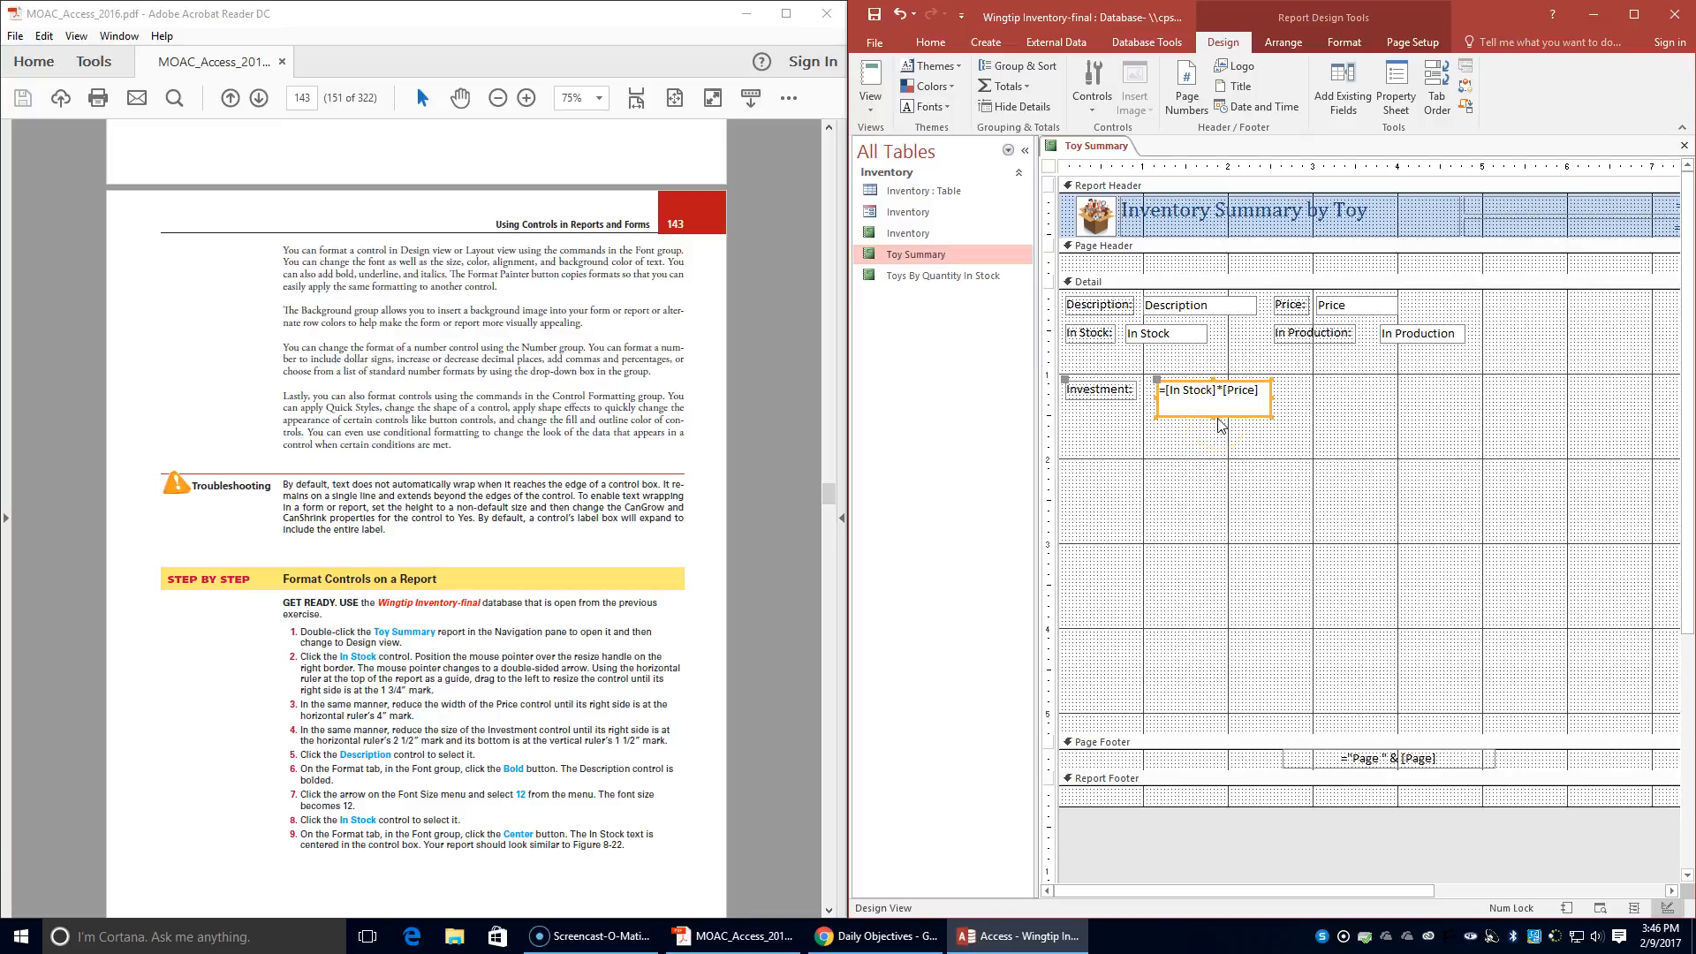
- Format the Description control as bold at font size 12, and center the text of the In Stock control
left_click(1239, 306)
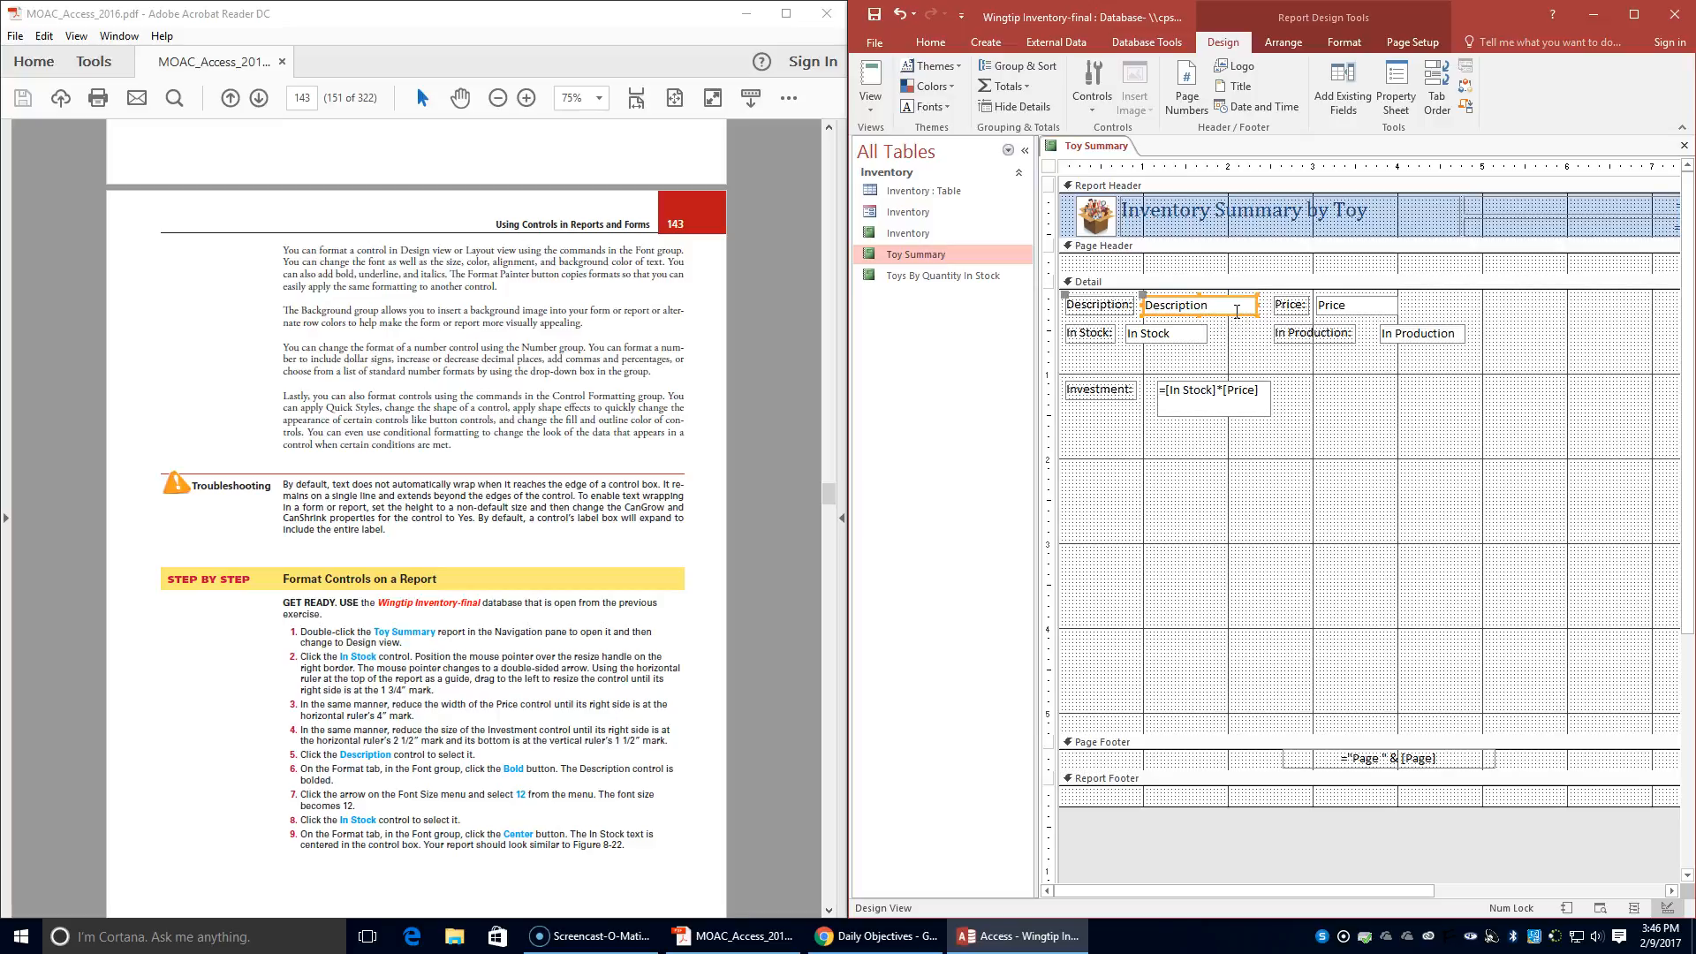
left_click(1344, 42)
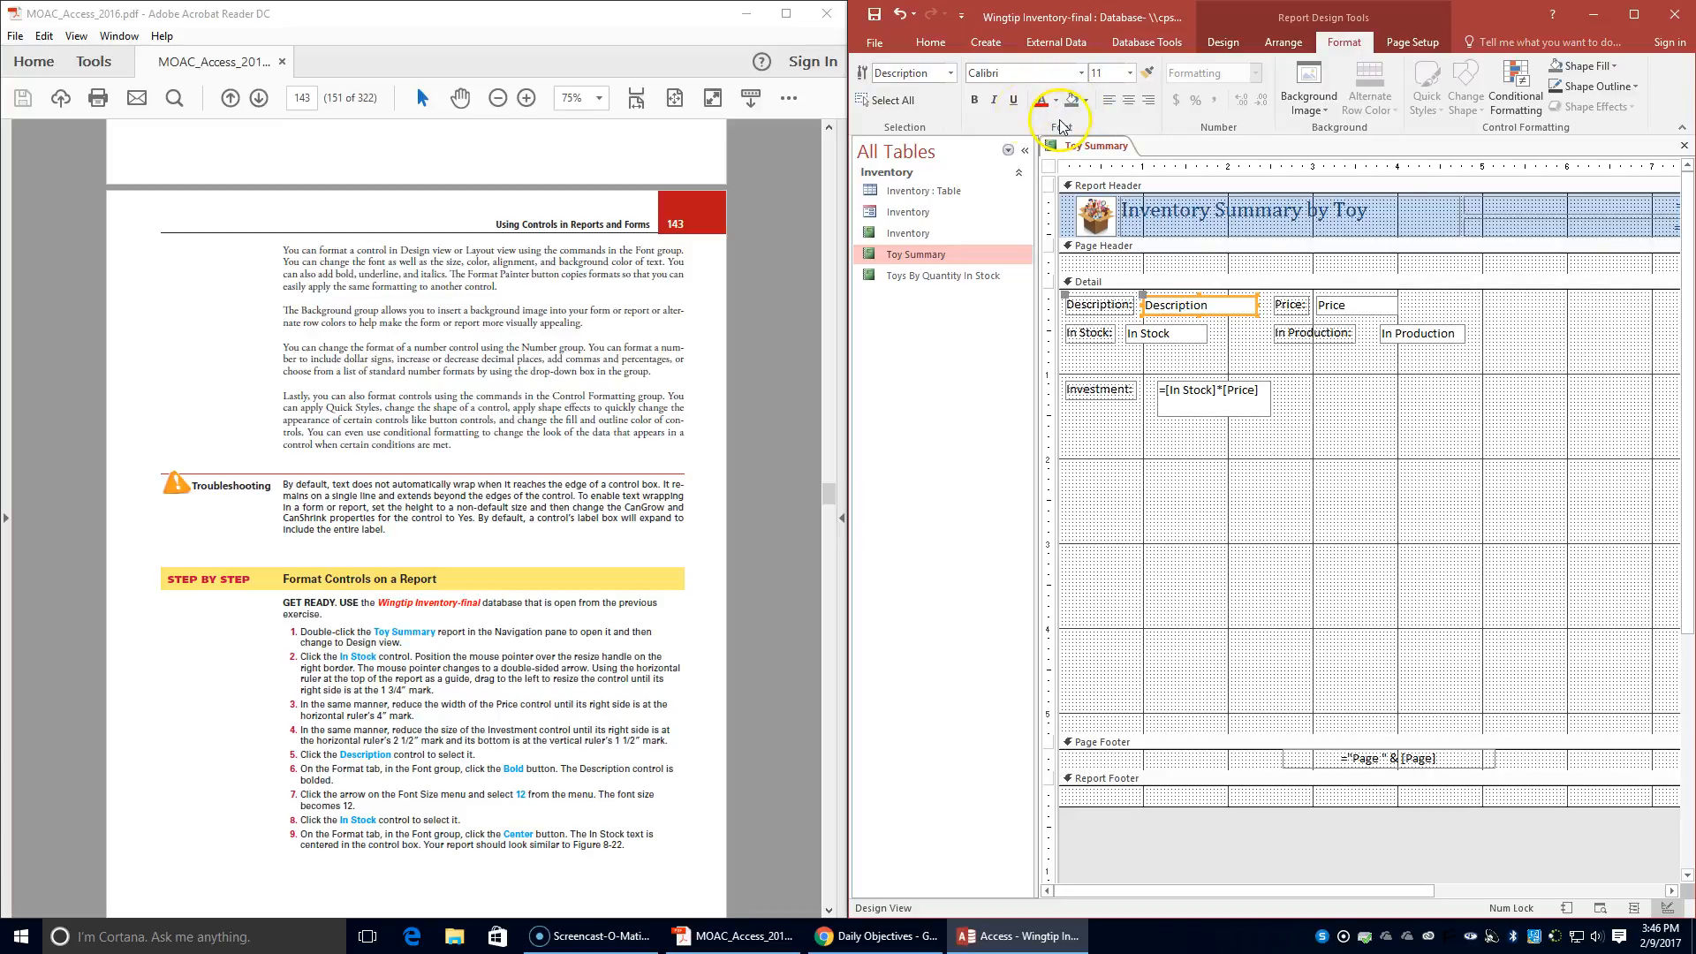
left_click(975, 105)
left_click(1130, 72)
left_click(1100, 161)
left_click(1188, 336)
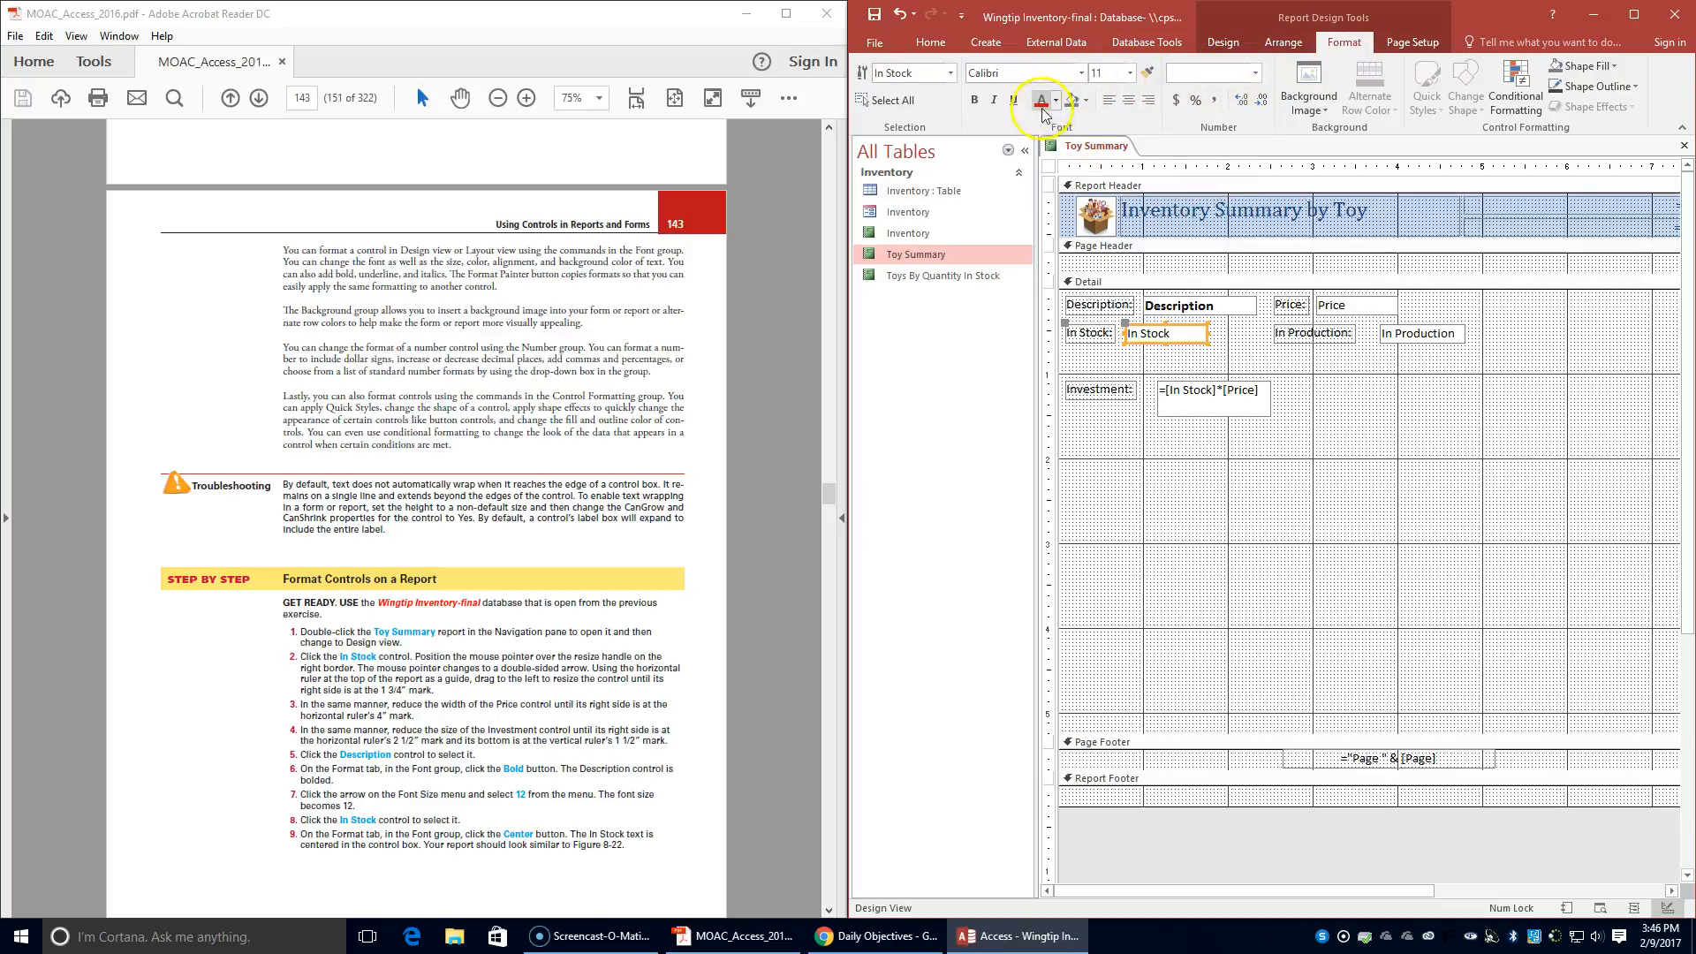
left_click(1128, 100)
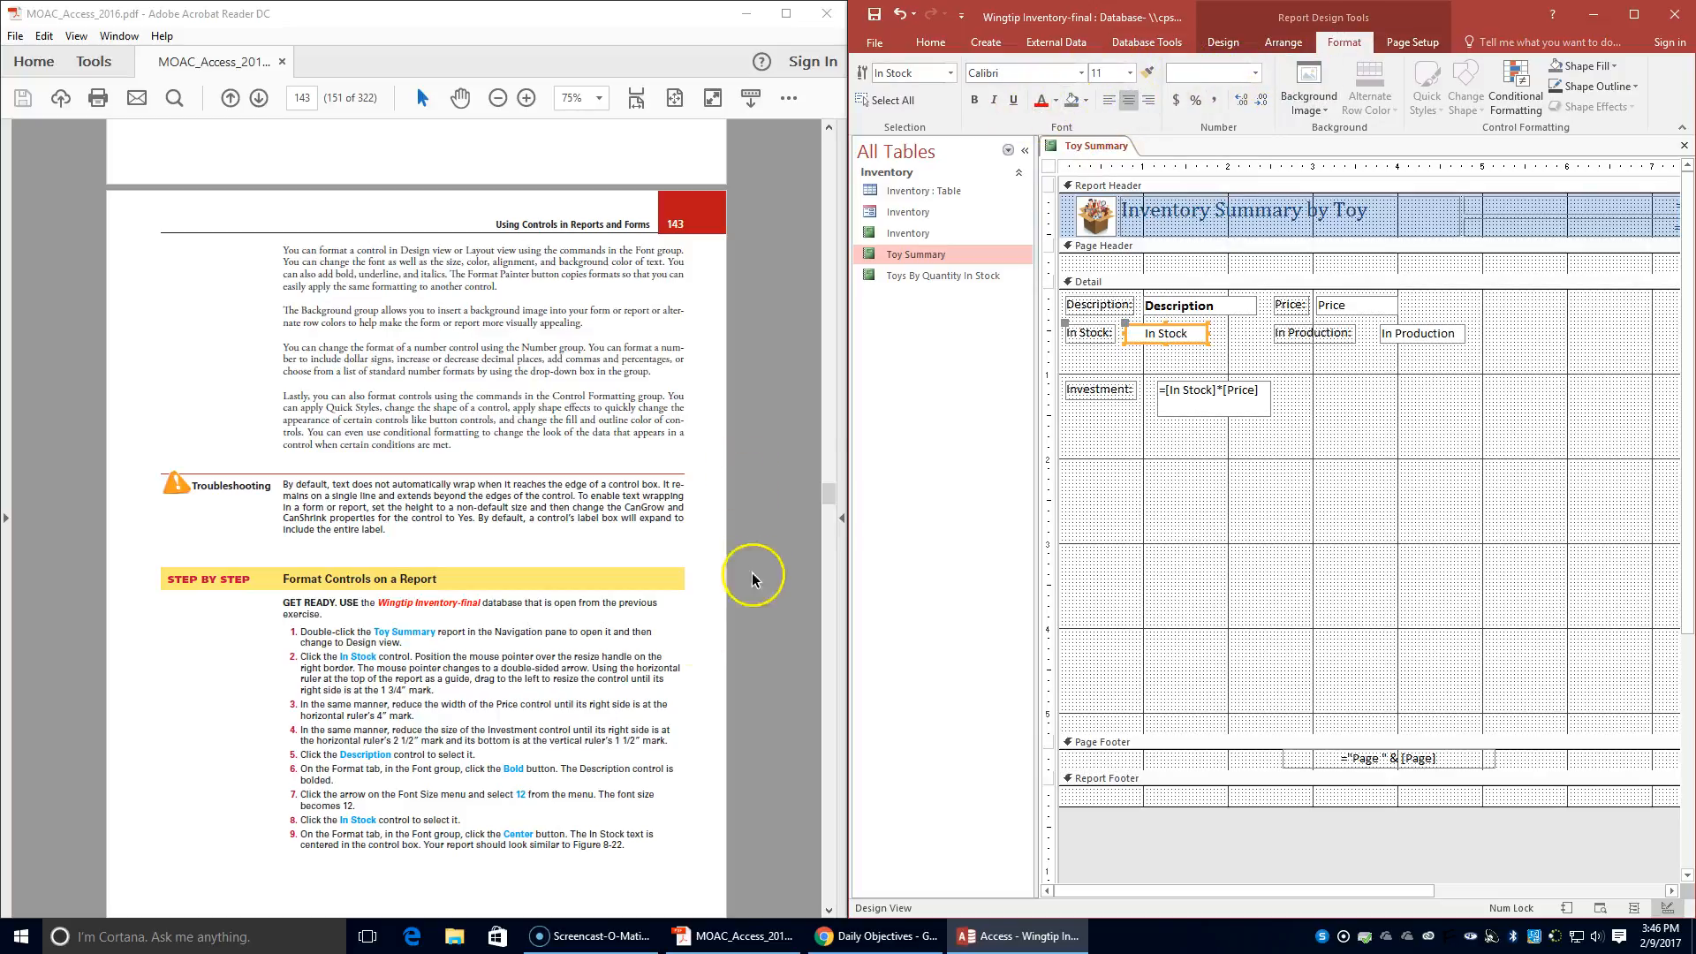
- Compare the layout with the textbook's Figure 8-22 and extend the Investment control's left edge slightly toward its label
scroll(454, 657, "down", 1)
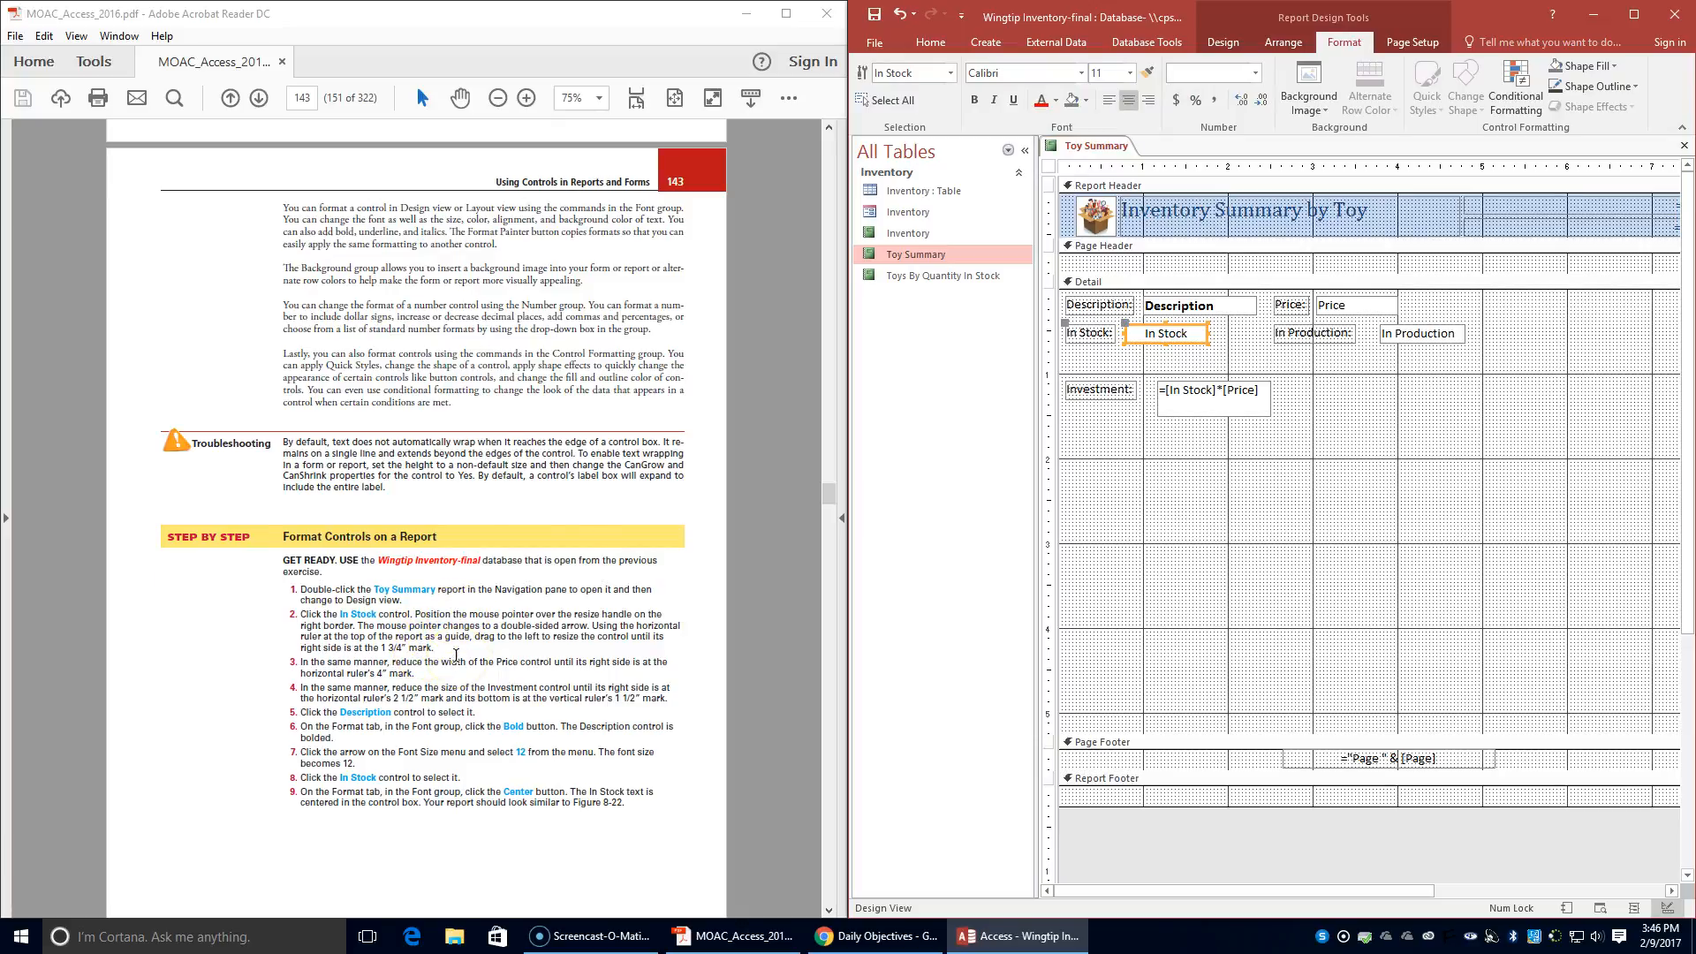
scroll(455, 654, "down", 1)
scroll(455, 656, "down", 7)
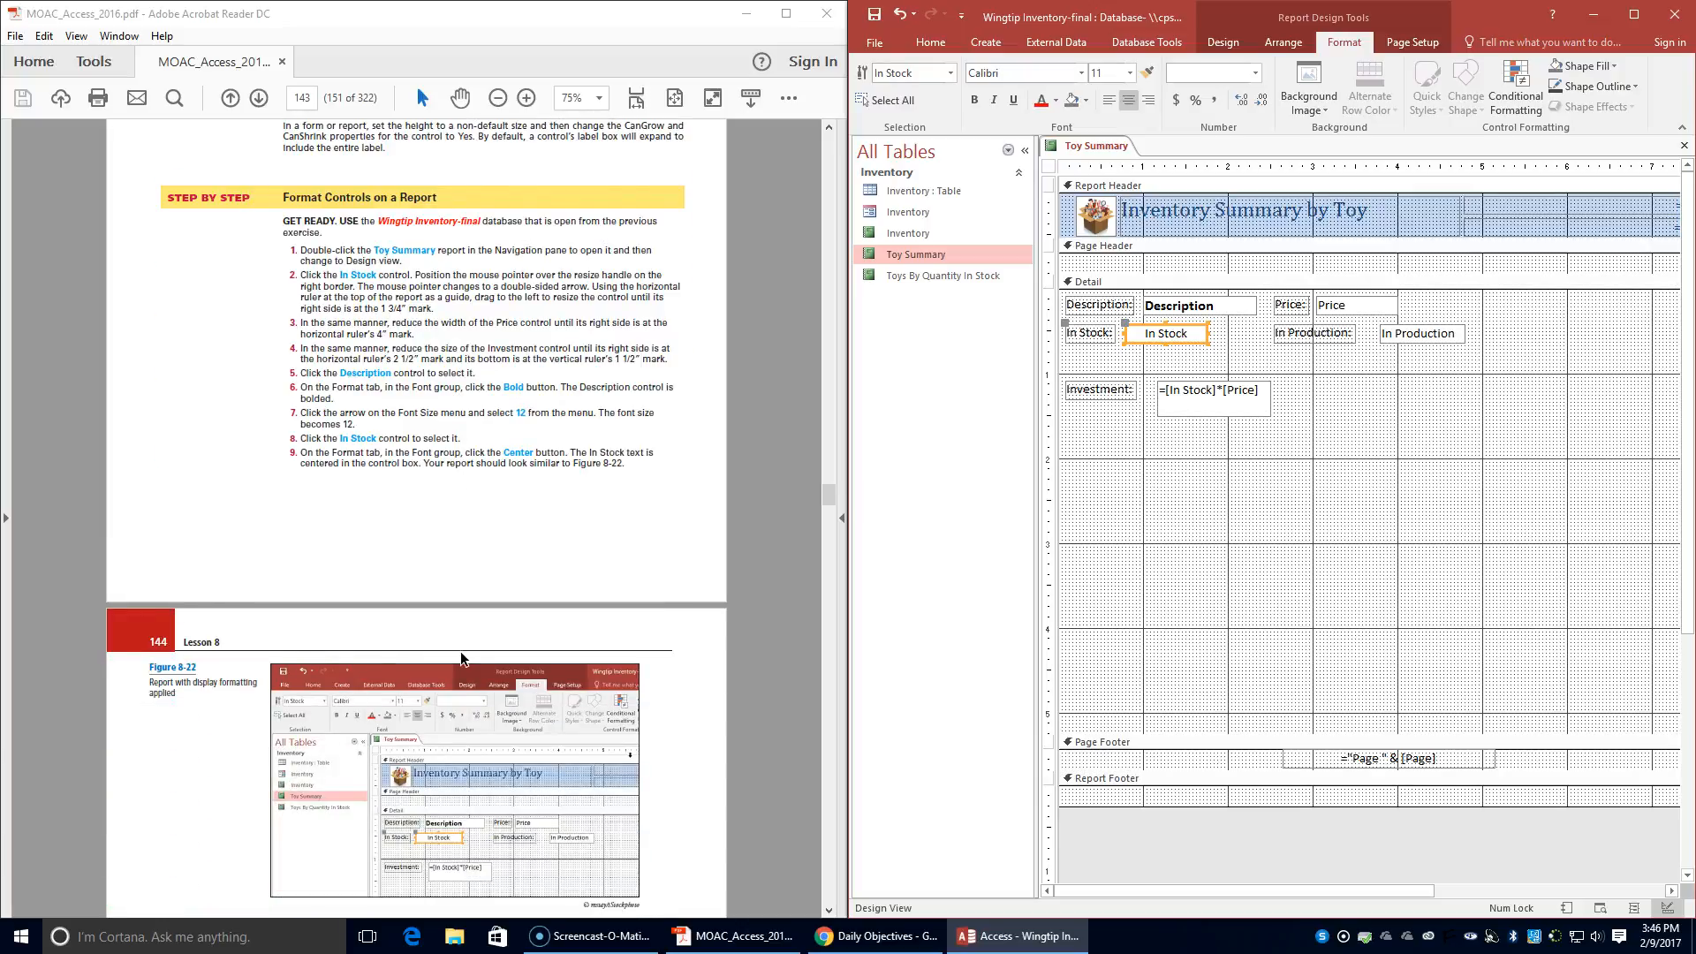
scroll(460, 658, "down", 1)
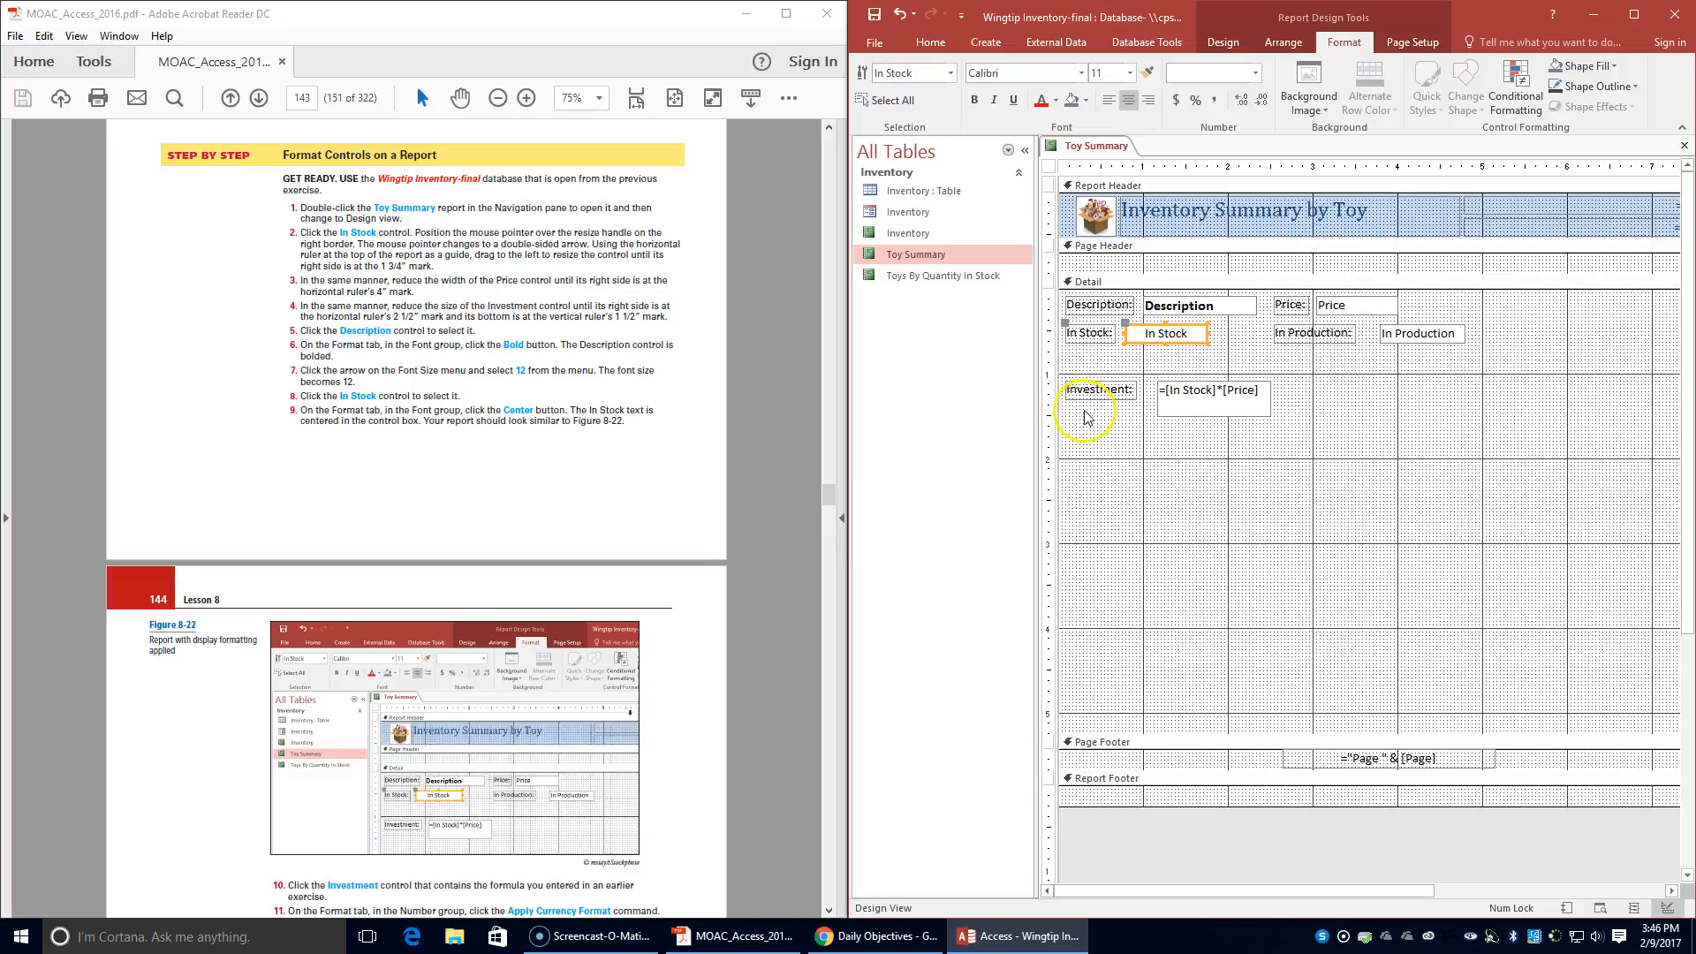
left_click(1157, 404)
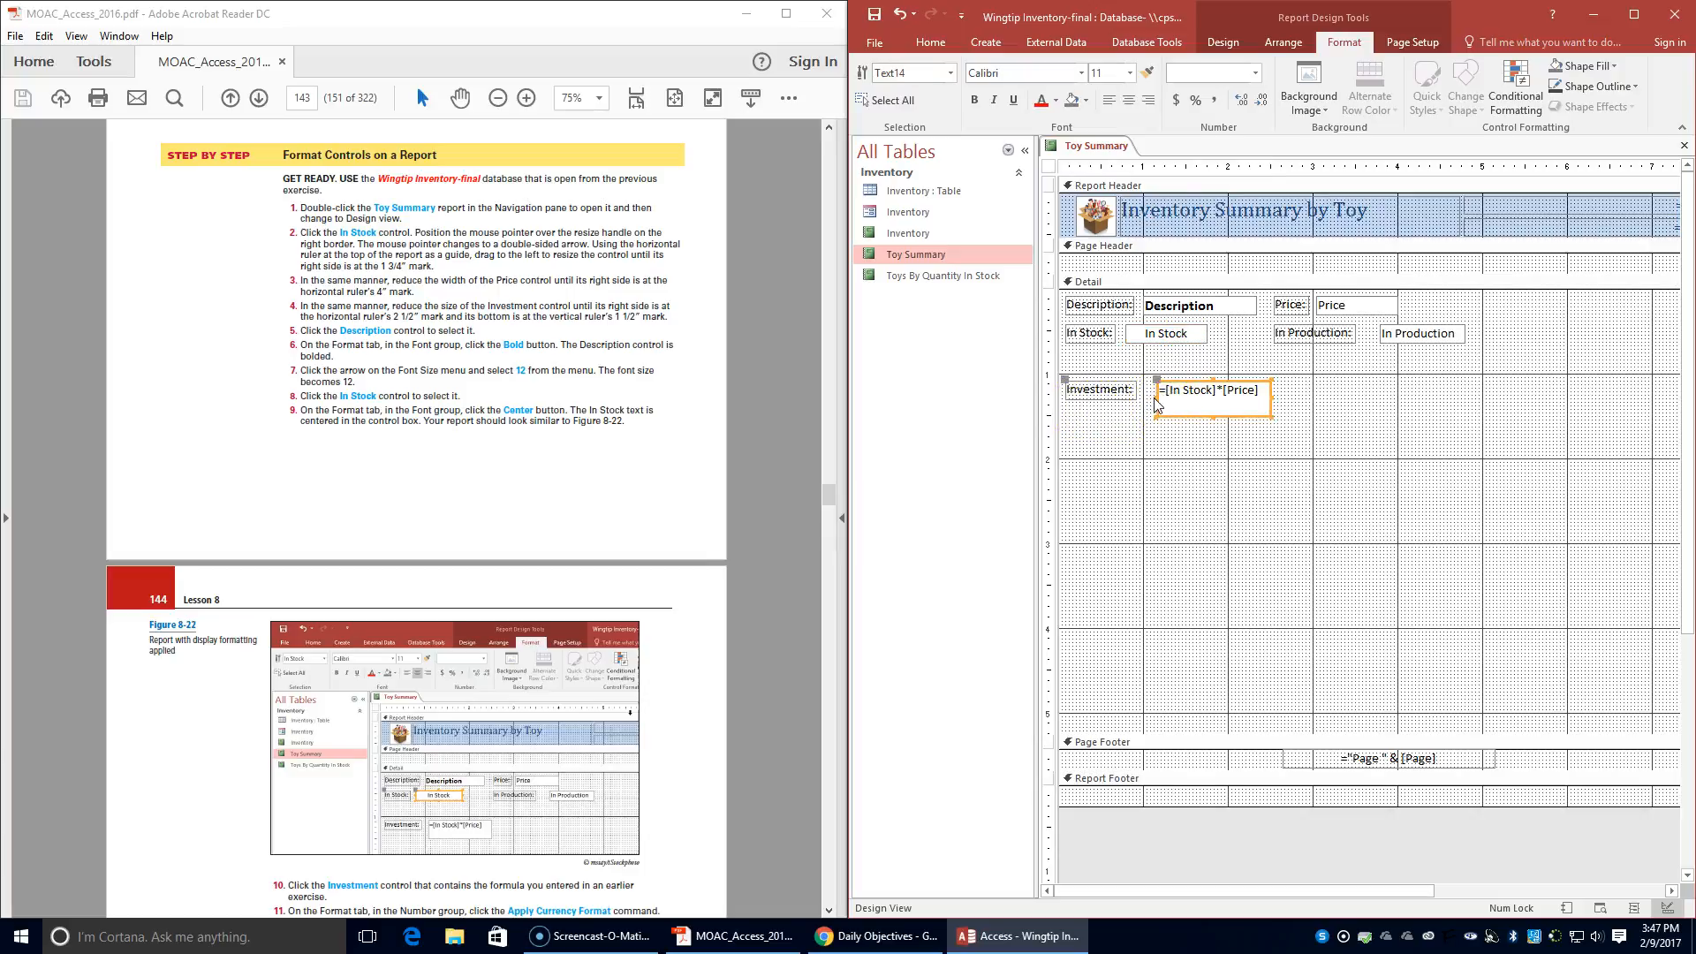
left_click_drag(1157, 398, 1149, 395)
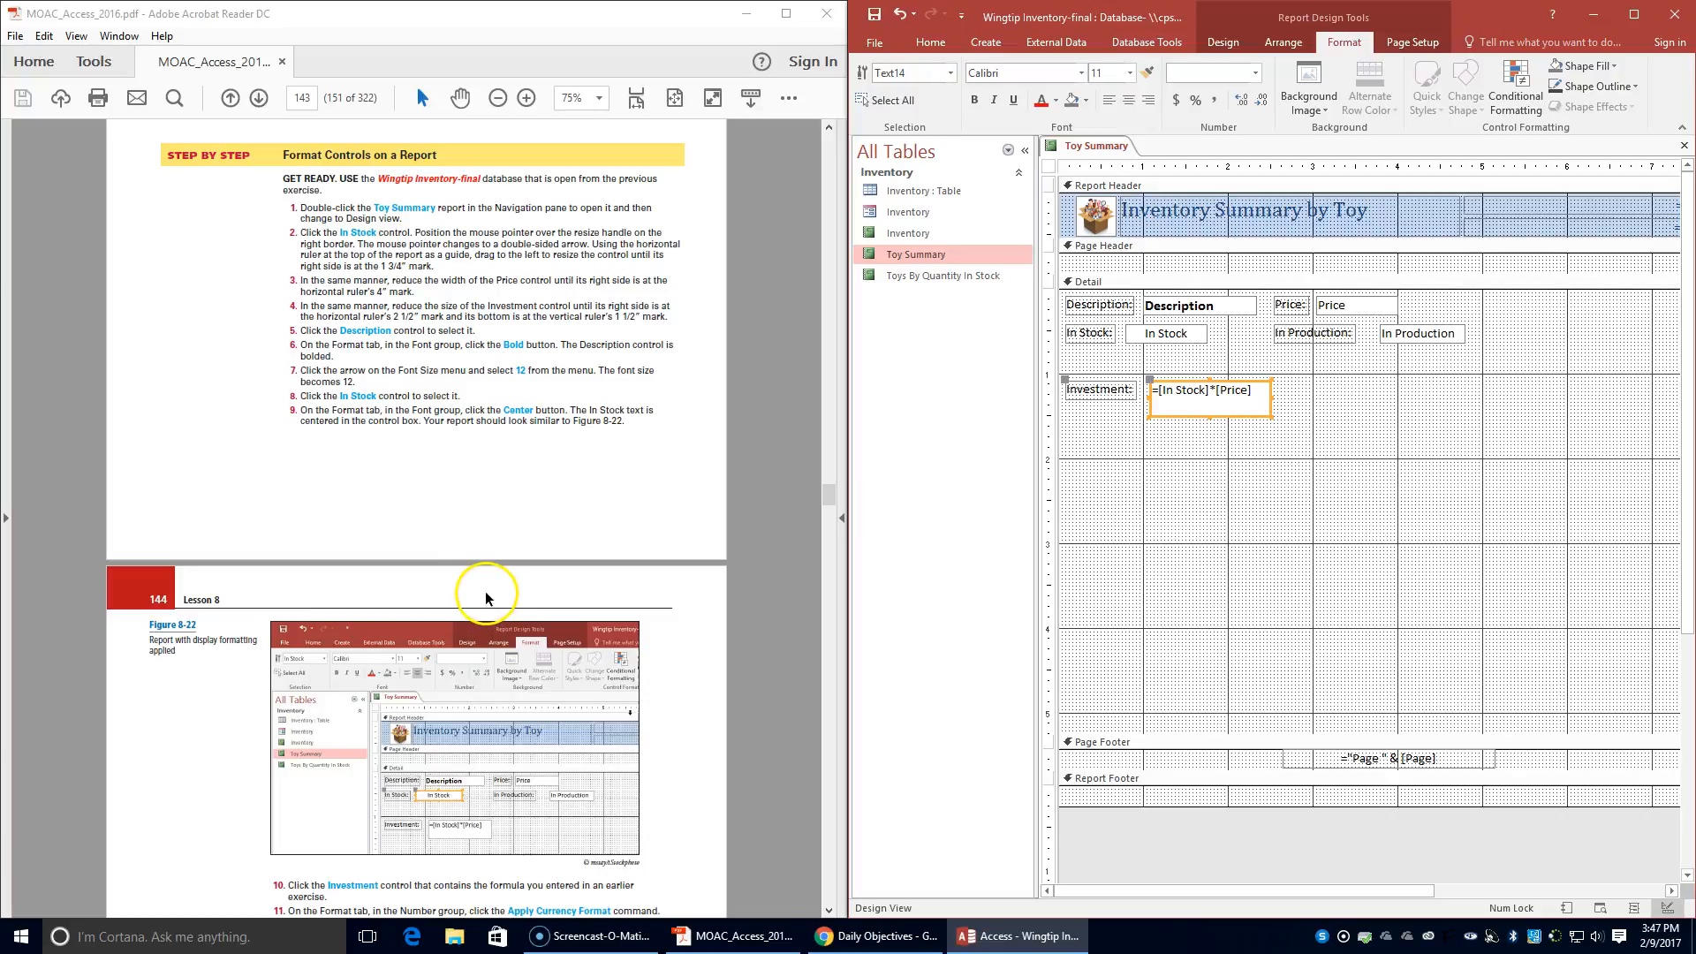
- Apply the Currency format to the Investment control and the Price control
scroll(484, 603, "down", 3)
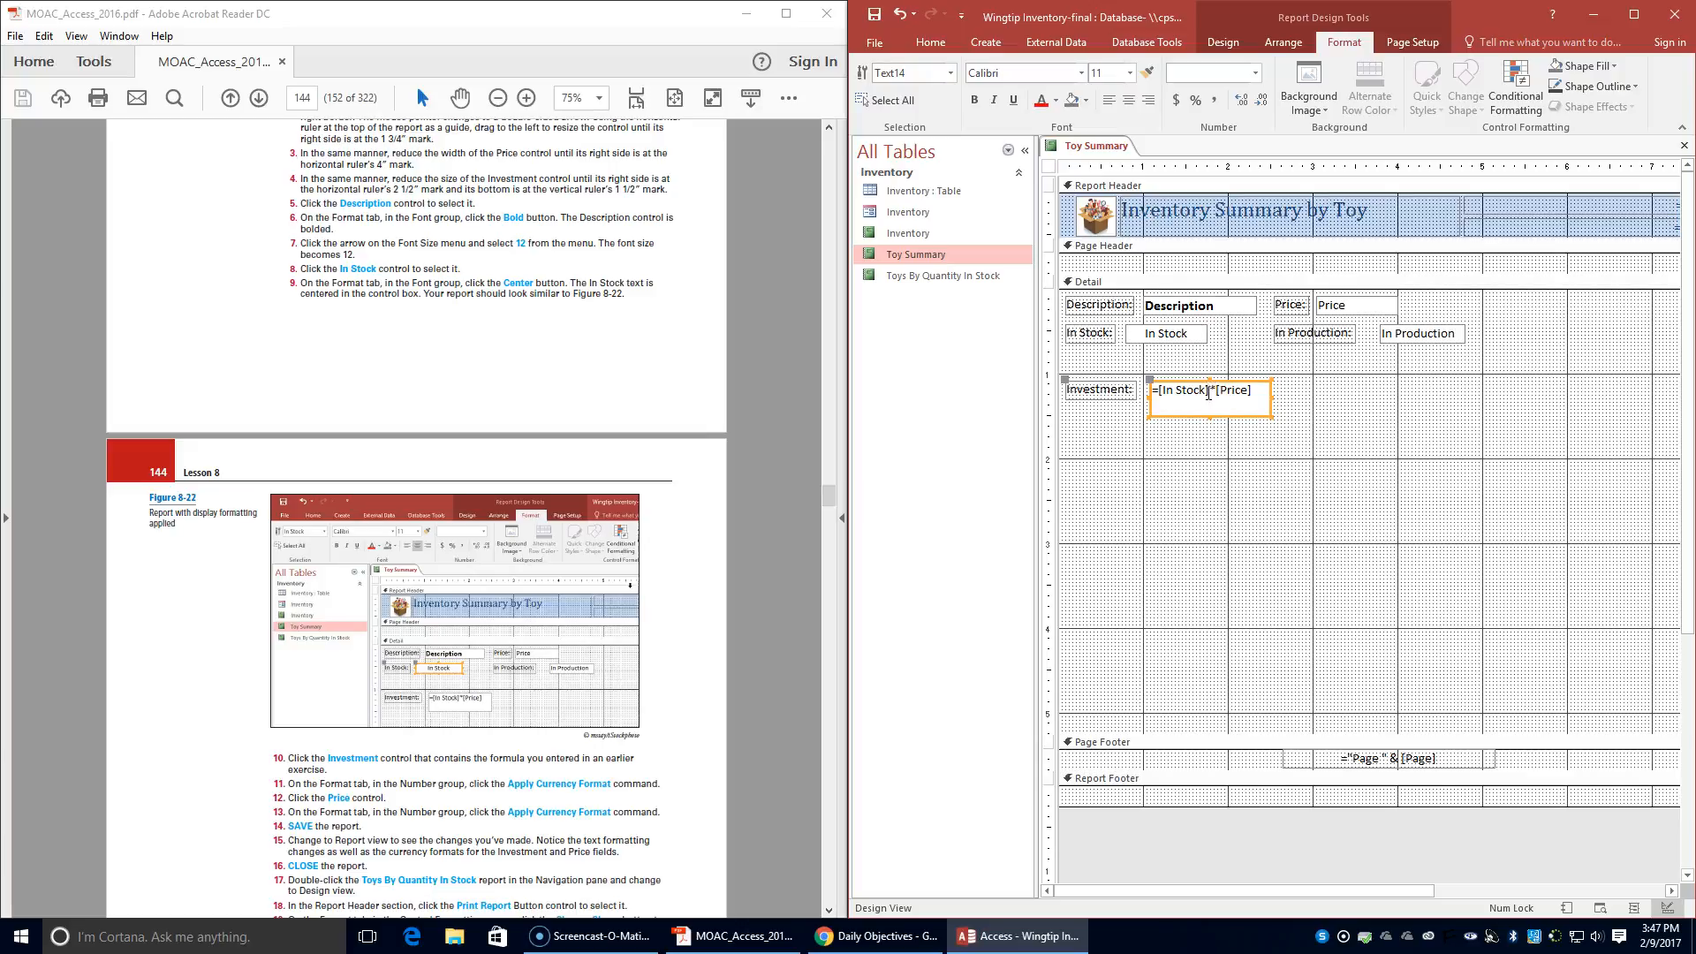
left_click(1401, 417)
left_click(1250, 399)
left_click(1177, 102)
left_click(1356, 302)
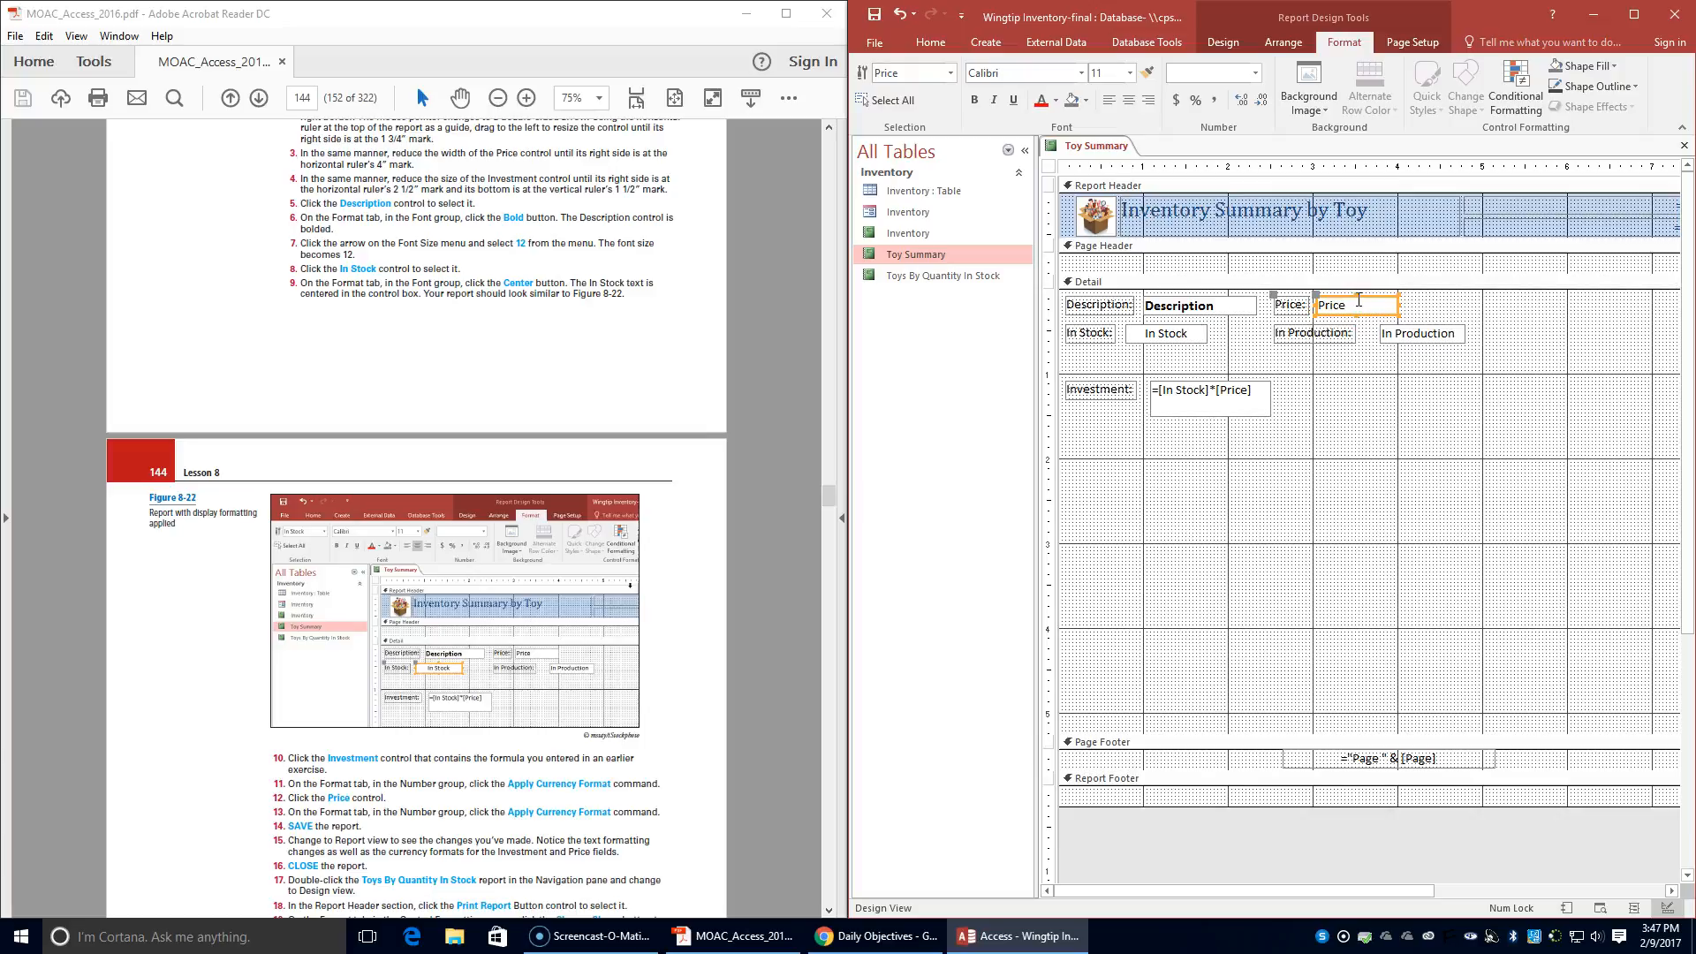
left_click(1178, 100)
- Save the Toy Summary report and switch it to Report view
right_click(1117, 150)
left_click(1145, 163)
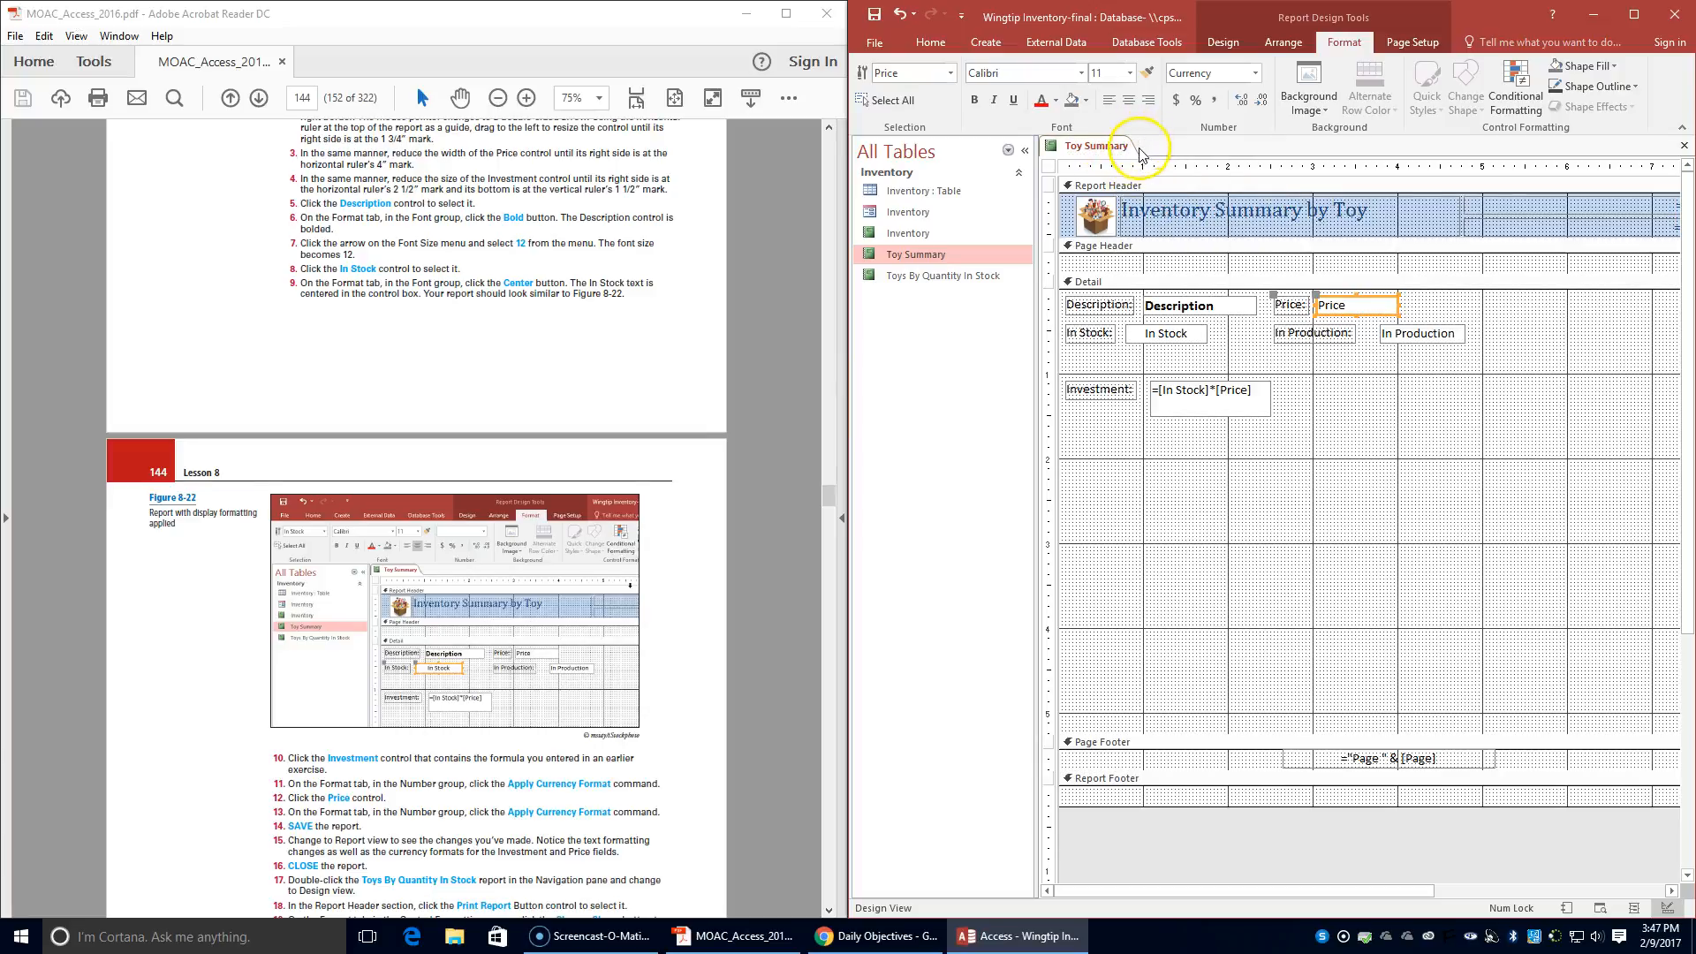
left_click(928, 46)
left_click(871, 102)
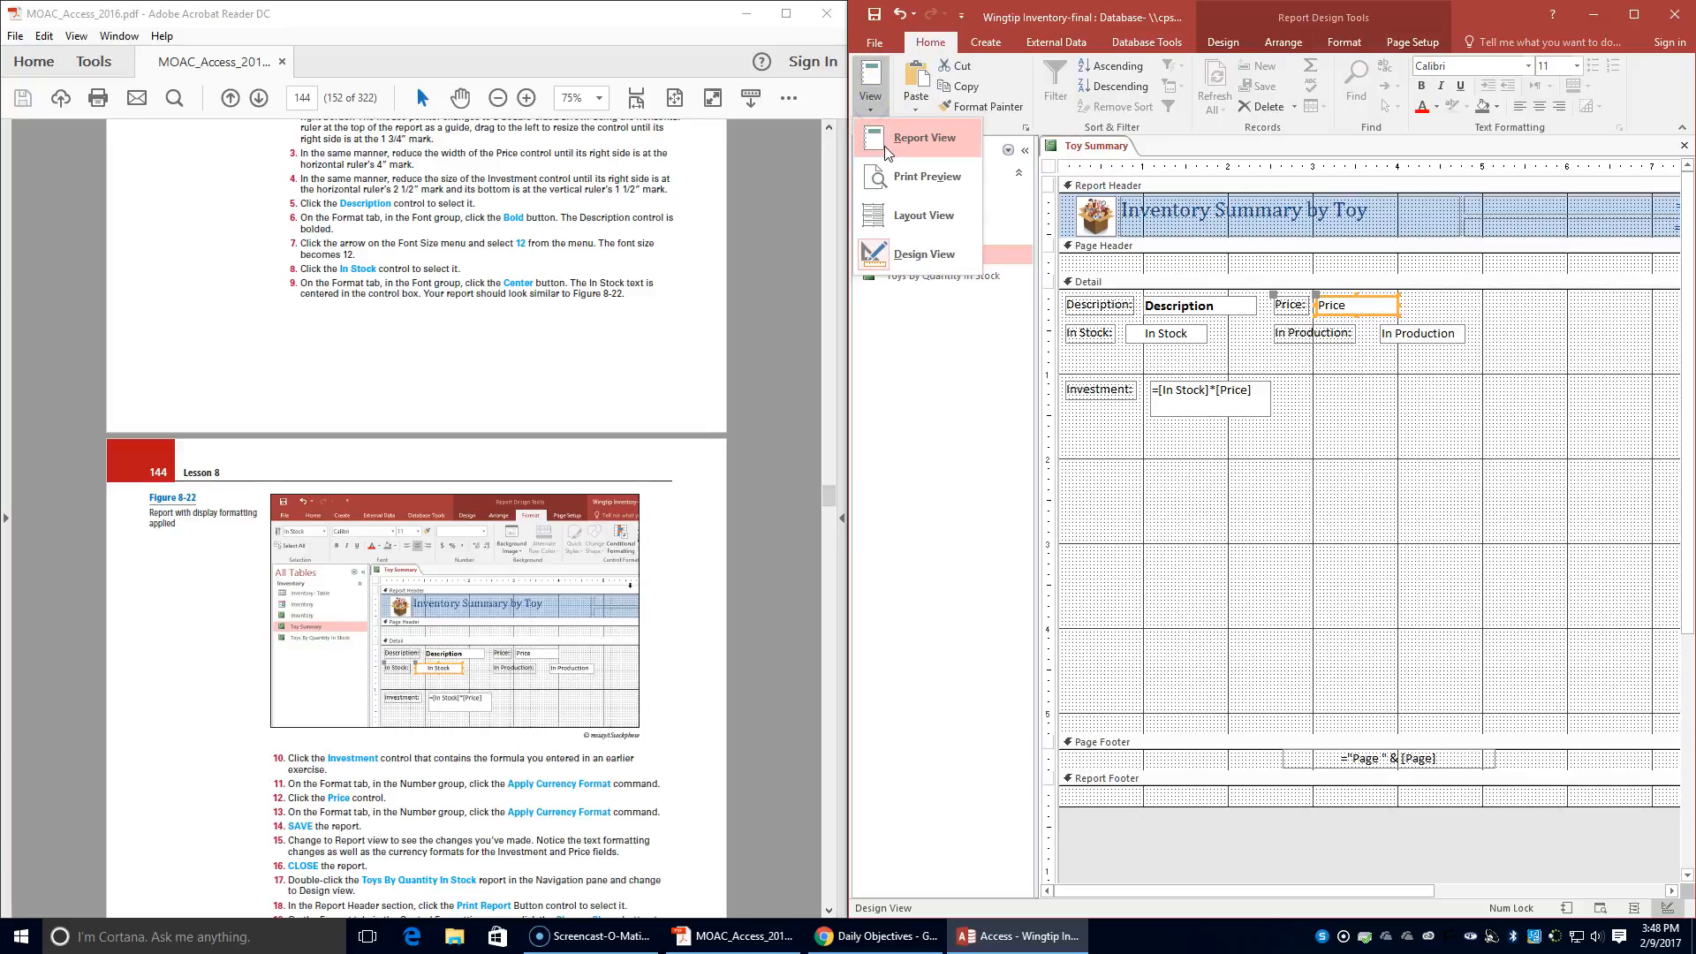
left_click(885, 143)
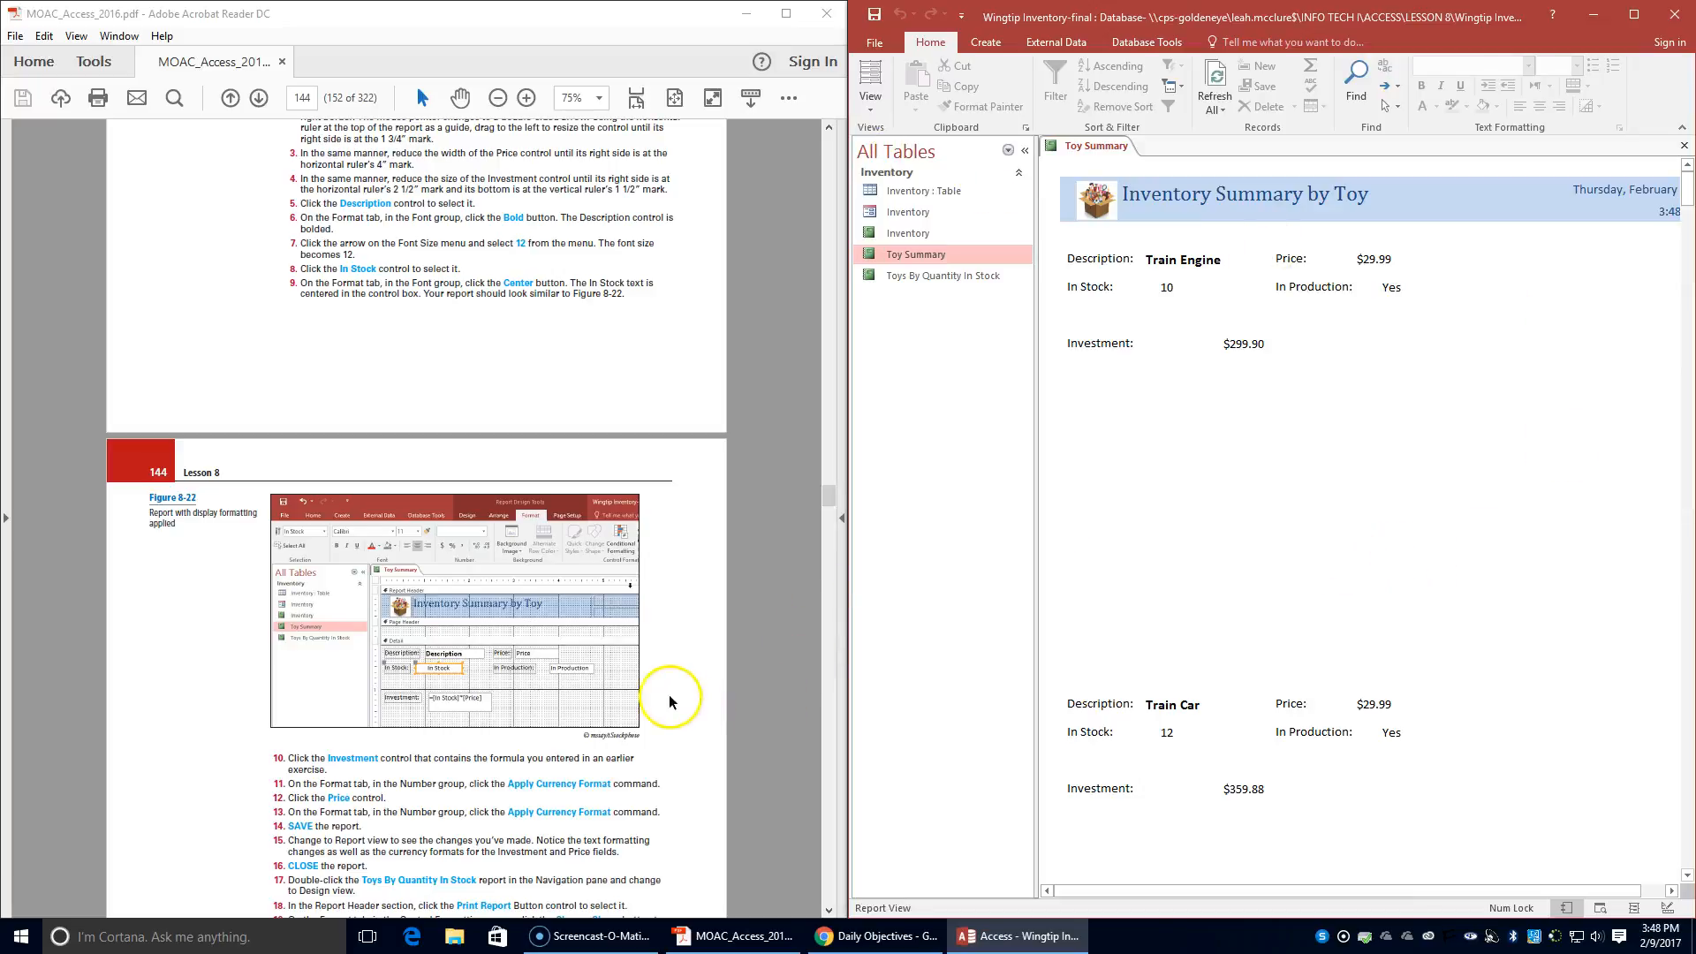
- Advance the textbook PDF to steps 16 through 21 of the Format Controls on a Report exercise
scroll(668, 686, "down", 1)
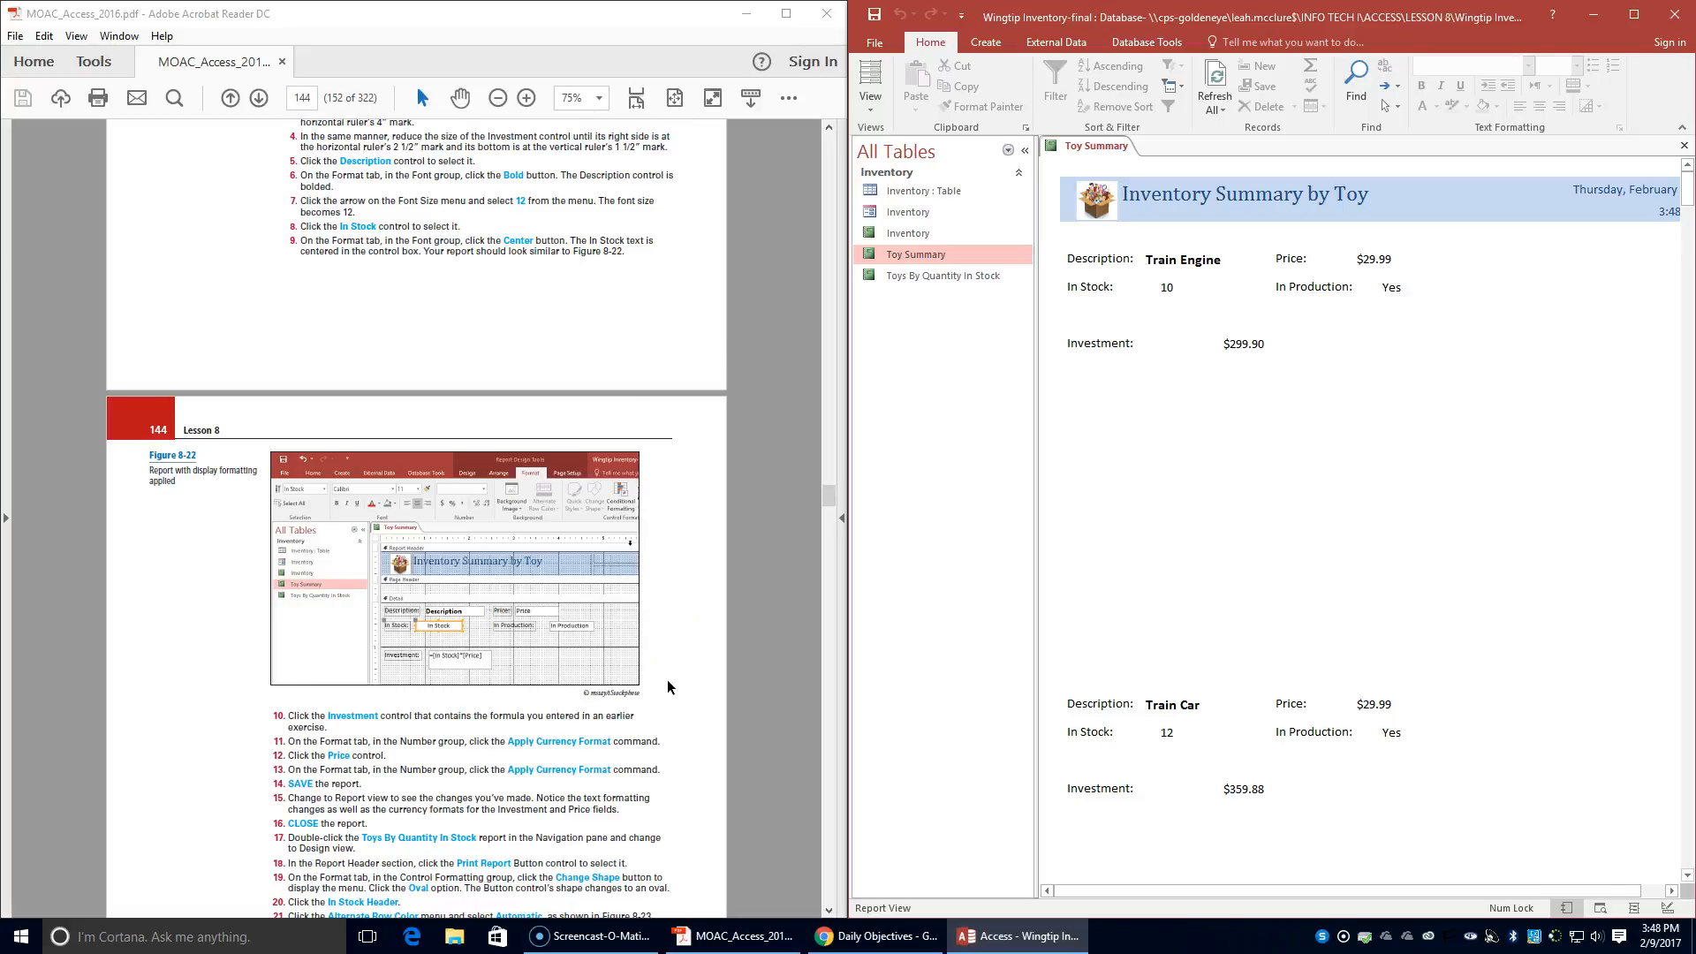
scroll(667, 682, "down", 1)
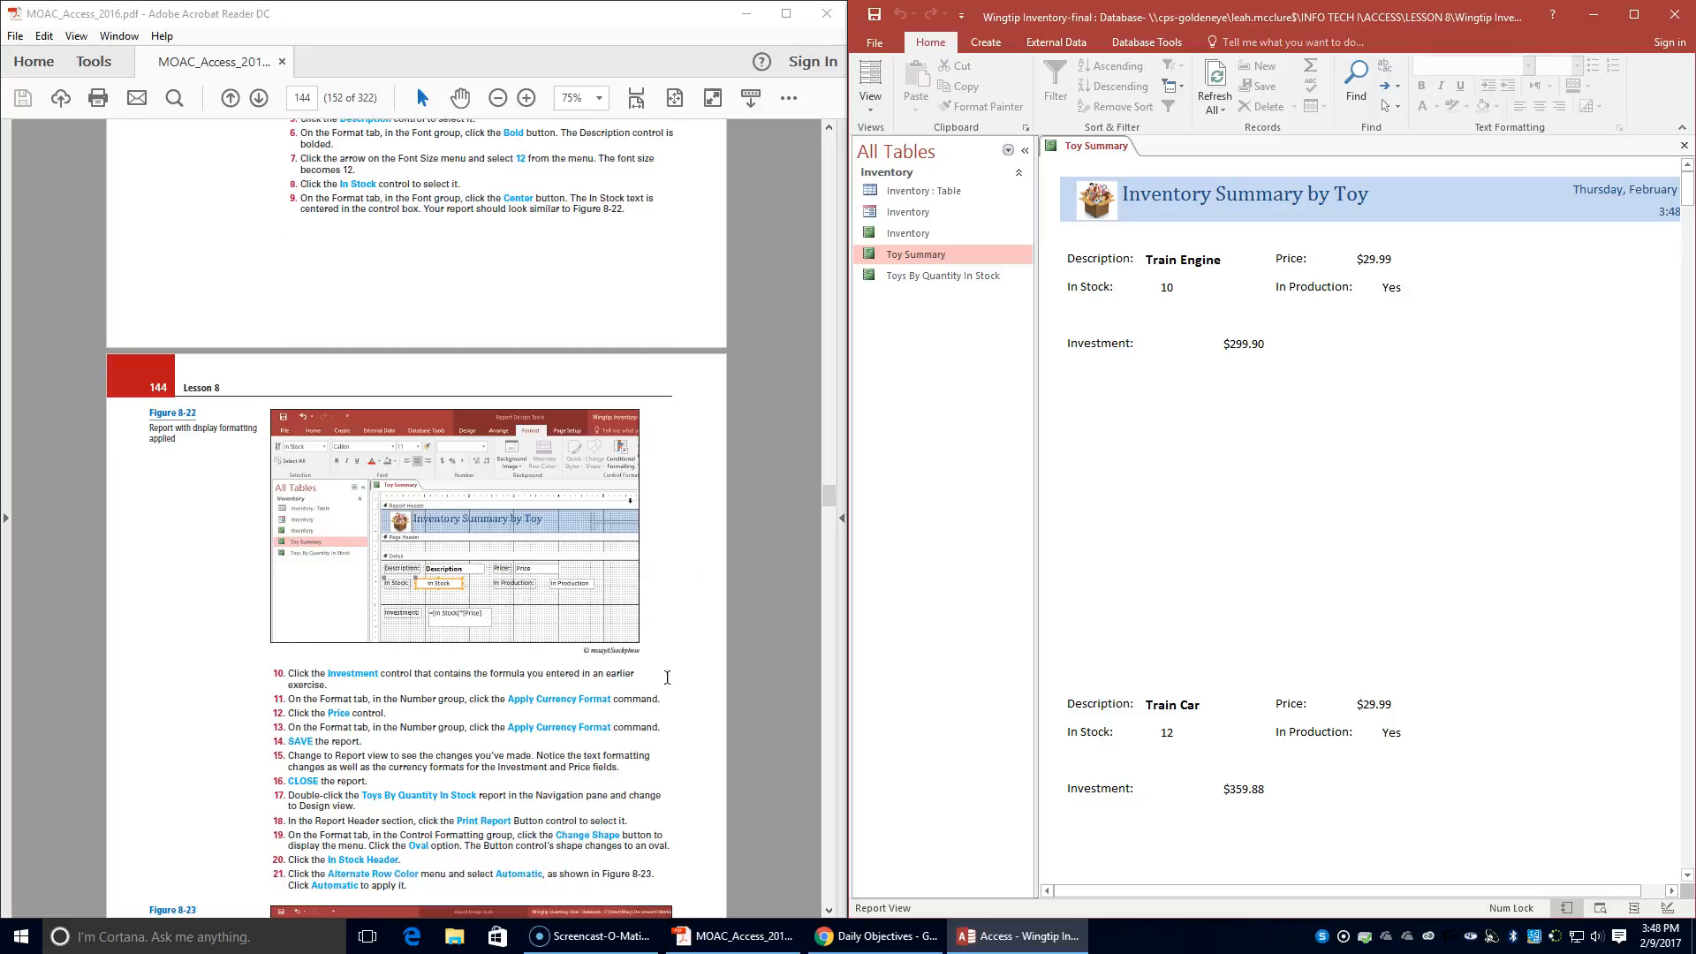
scroll(667, 678, "down", 1)
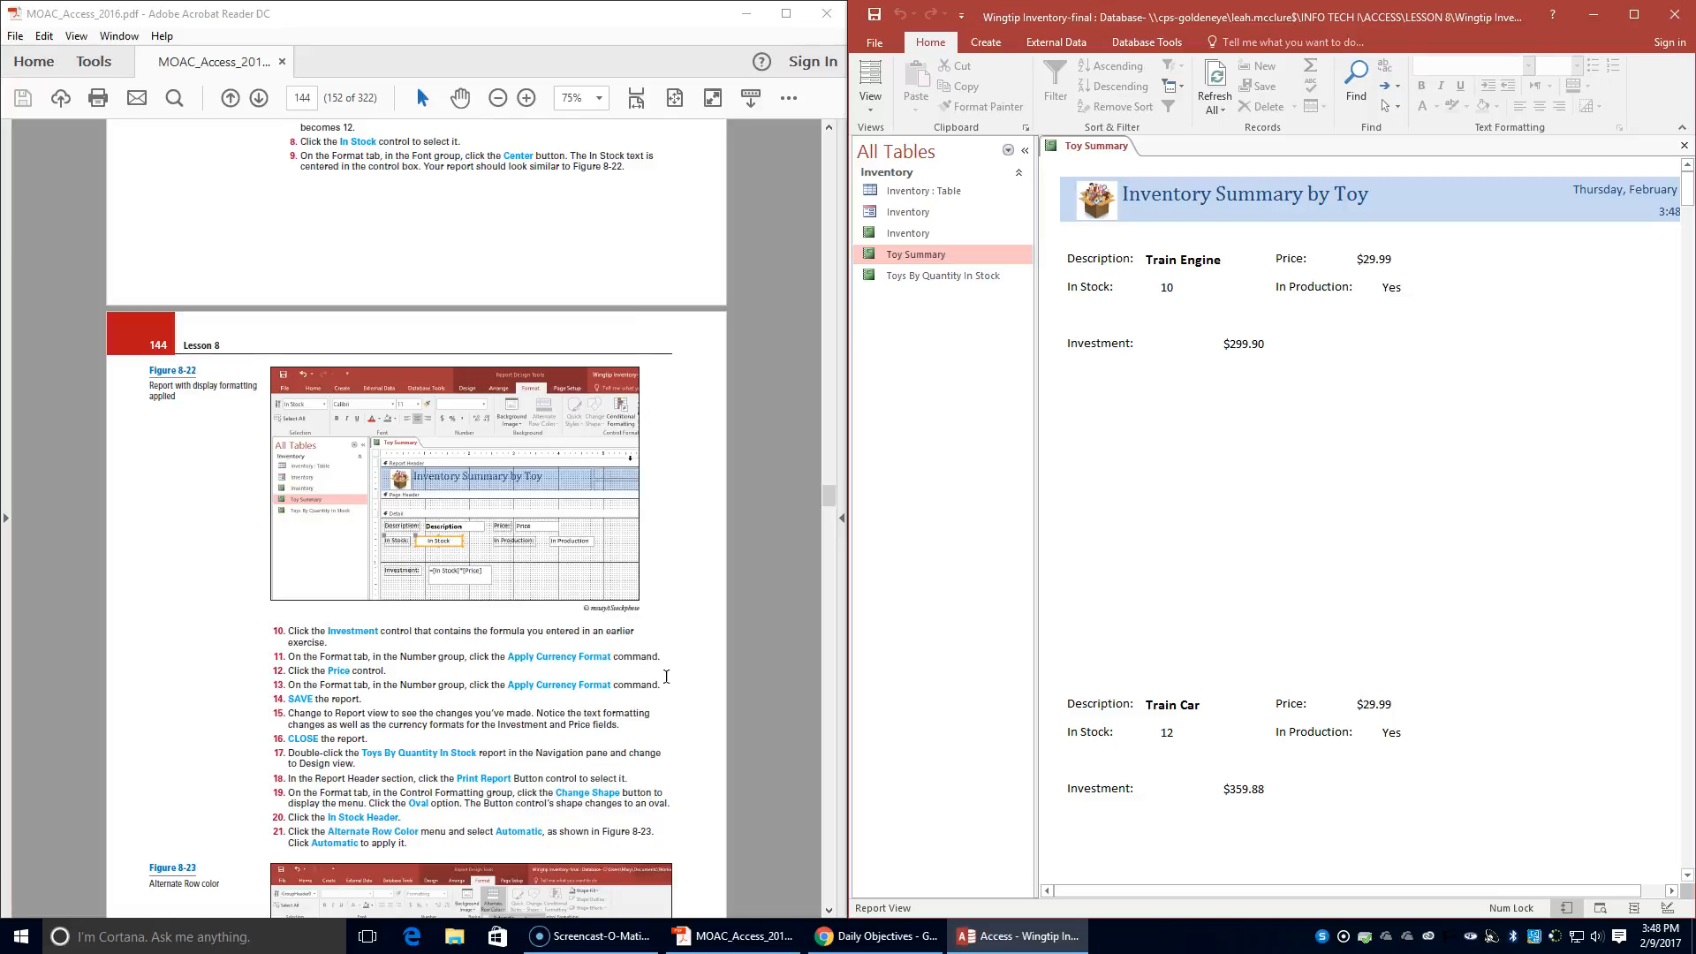
- Close the Toy Summary report and open the Toys By Quantity In Stock report
left_click(1092, 149)
right_click(1097, 147)
left_click(1111, 181)
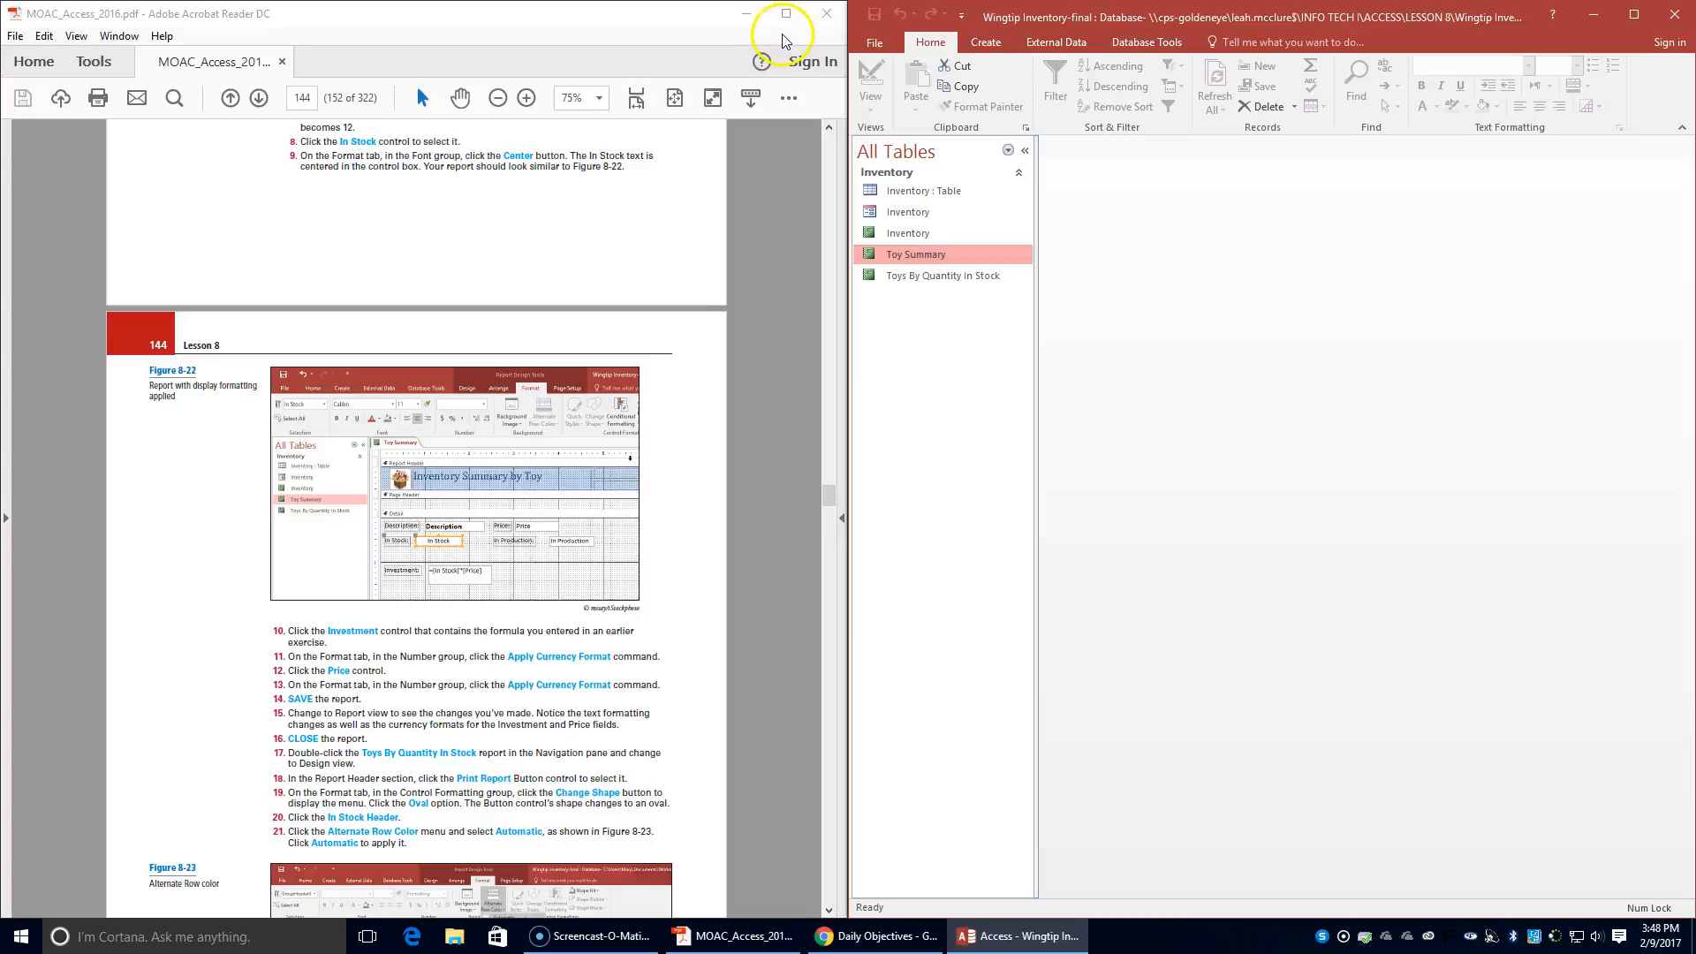
double_click(950, 275)
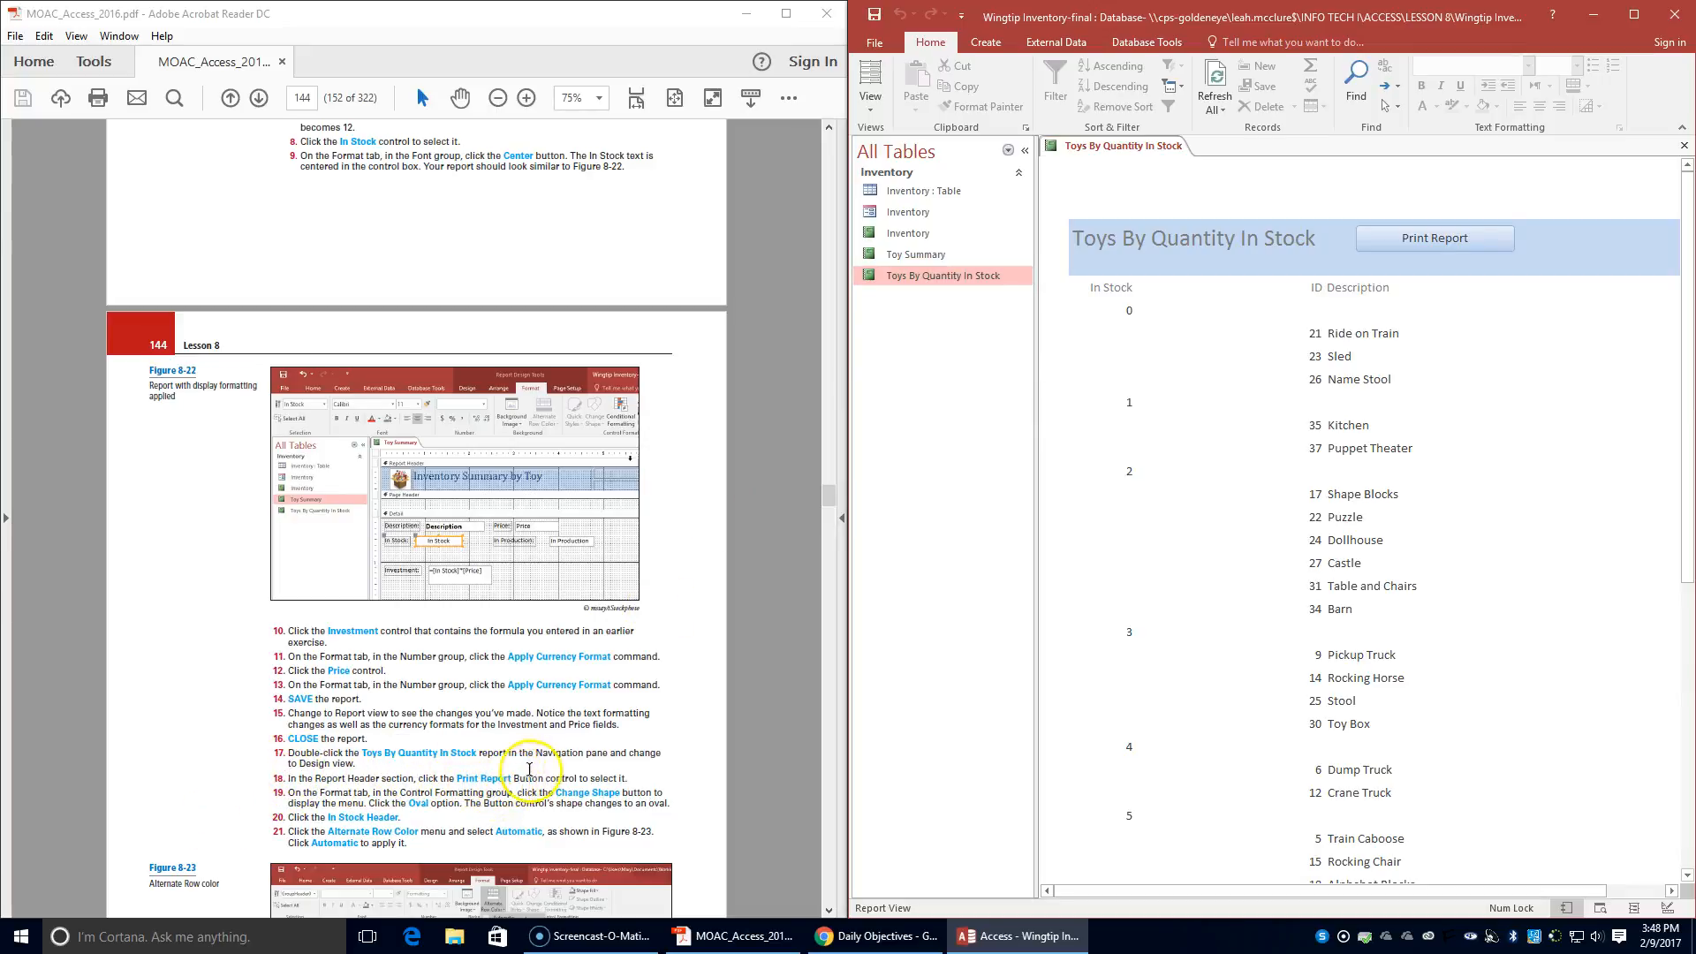
- Switch the Toys By Quantity In Stock report to Design view
left_click(1386, 239)
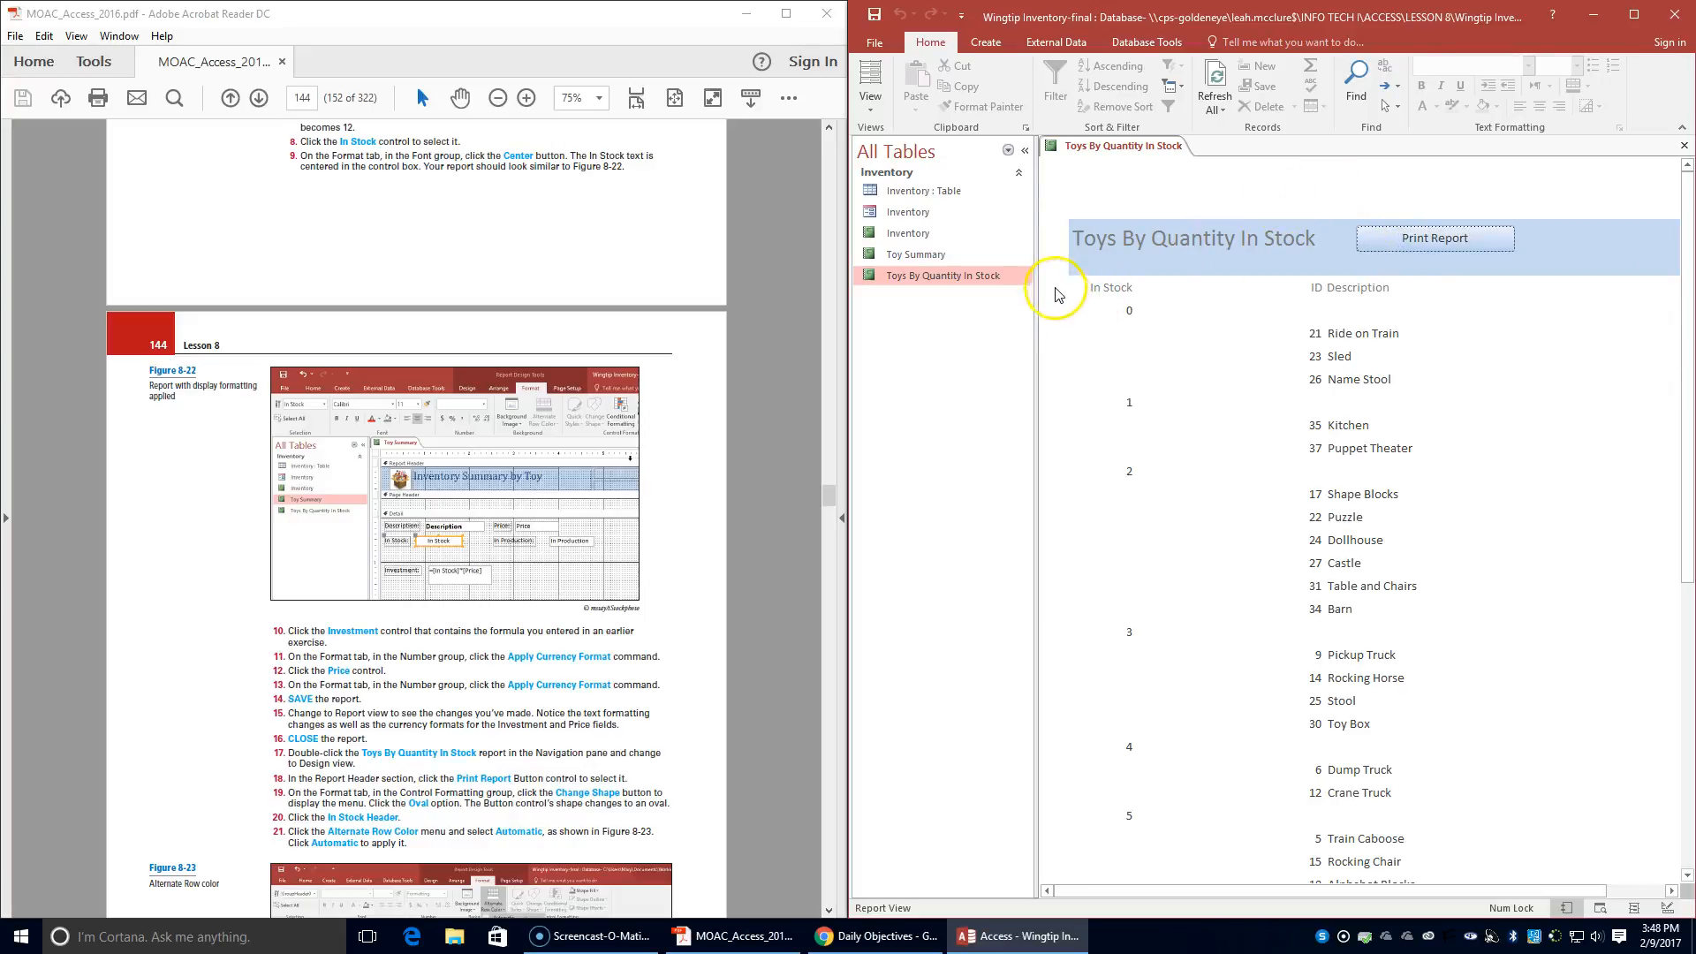
left_click(1432, 246)
scroll(520, 703, "down", 3)
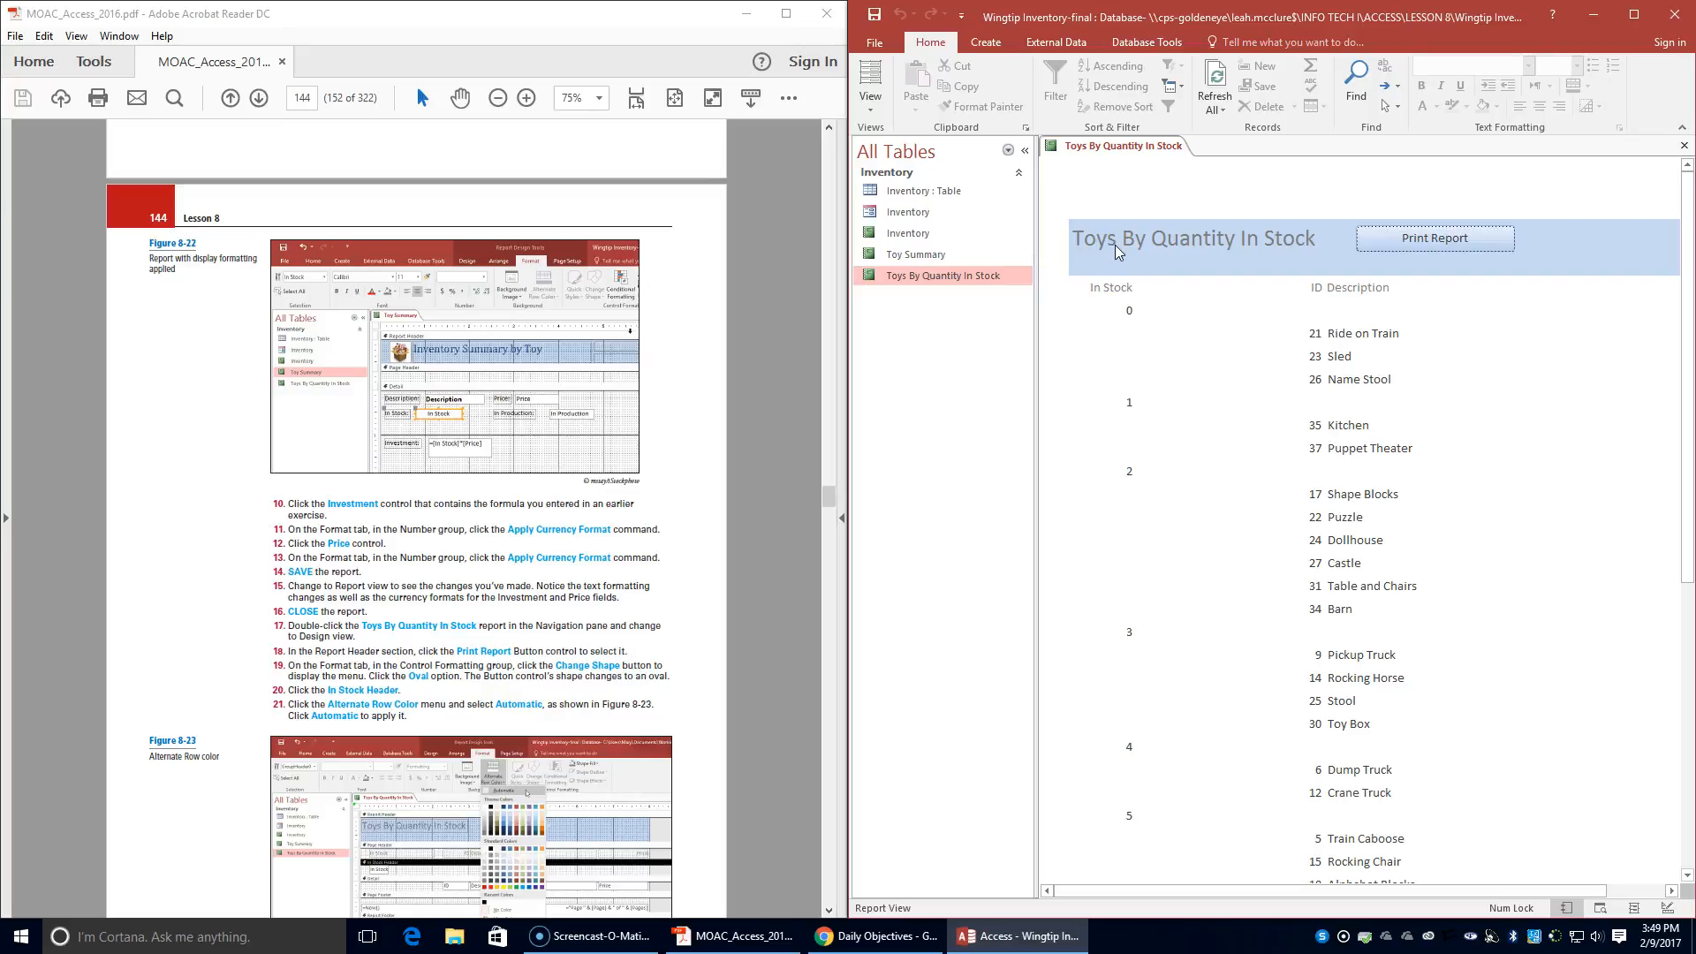
left_click(870, 99)
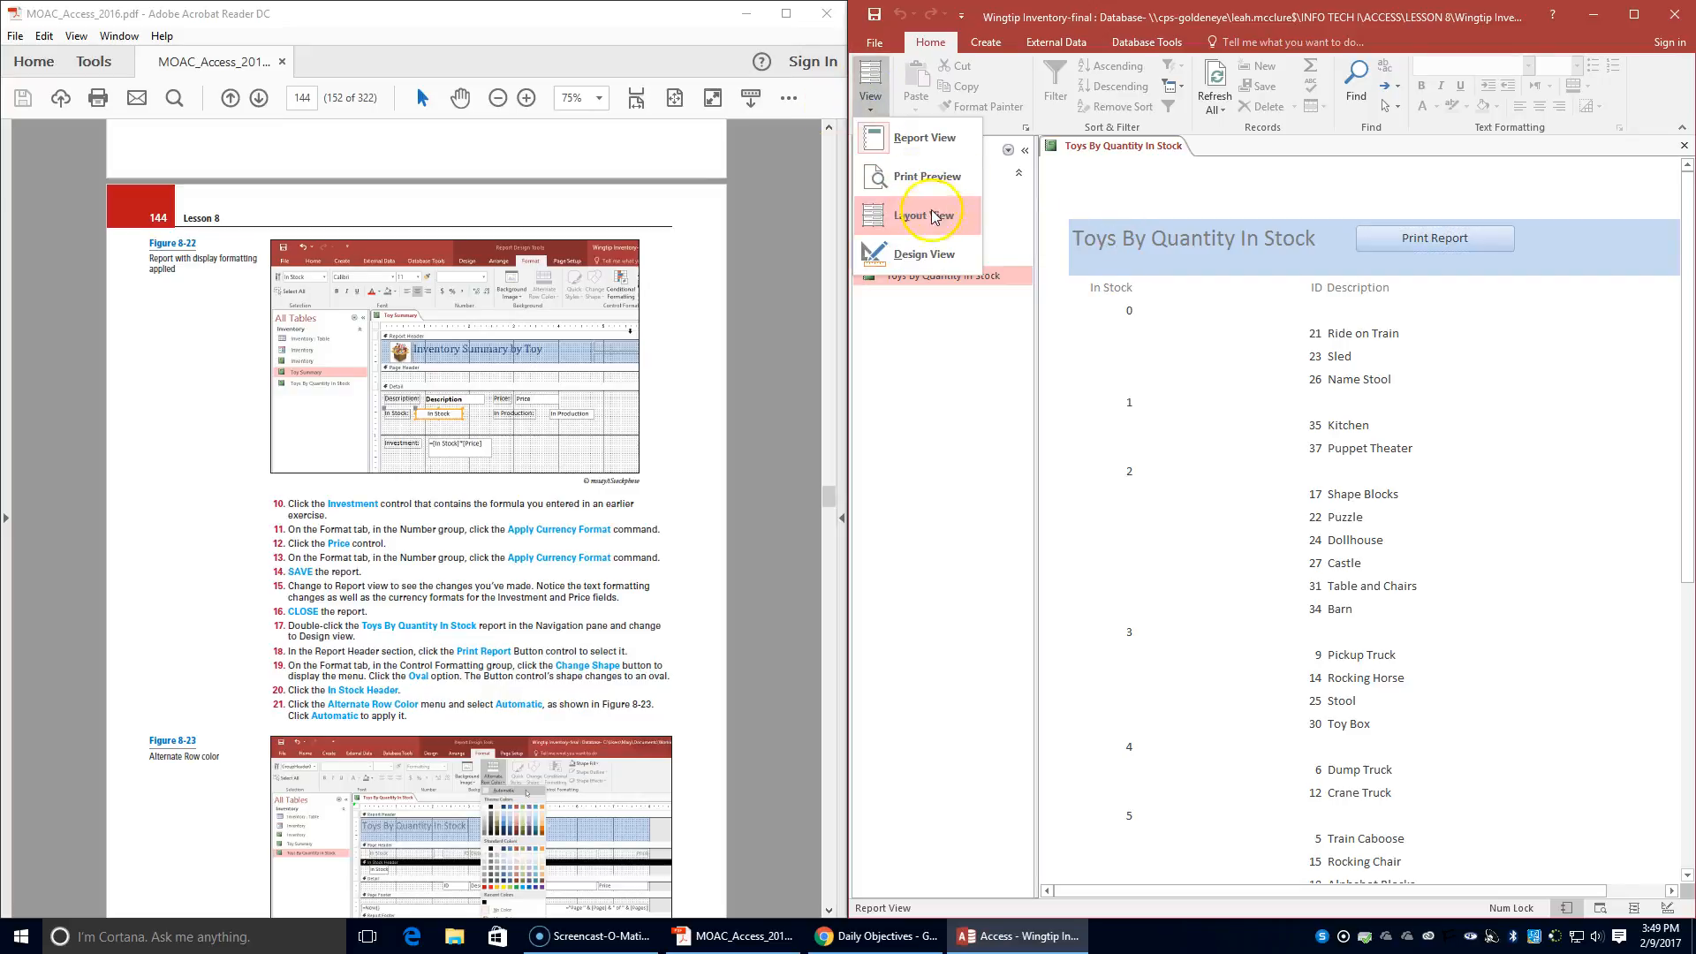
left_click(936, 254)
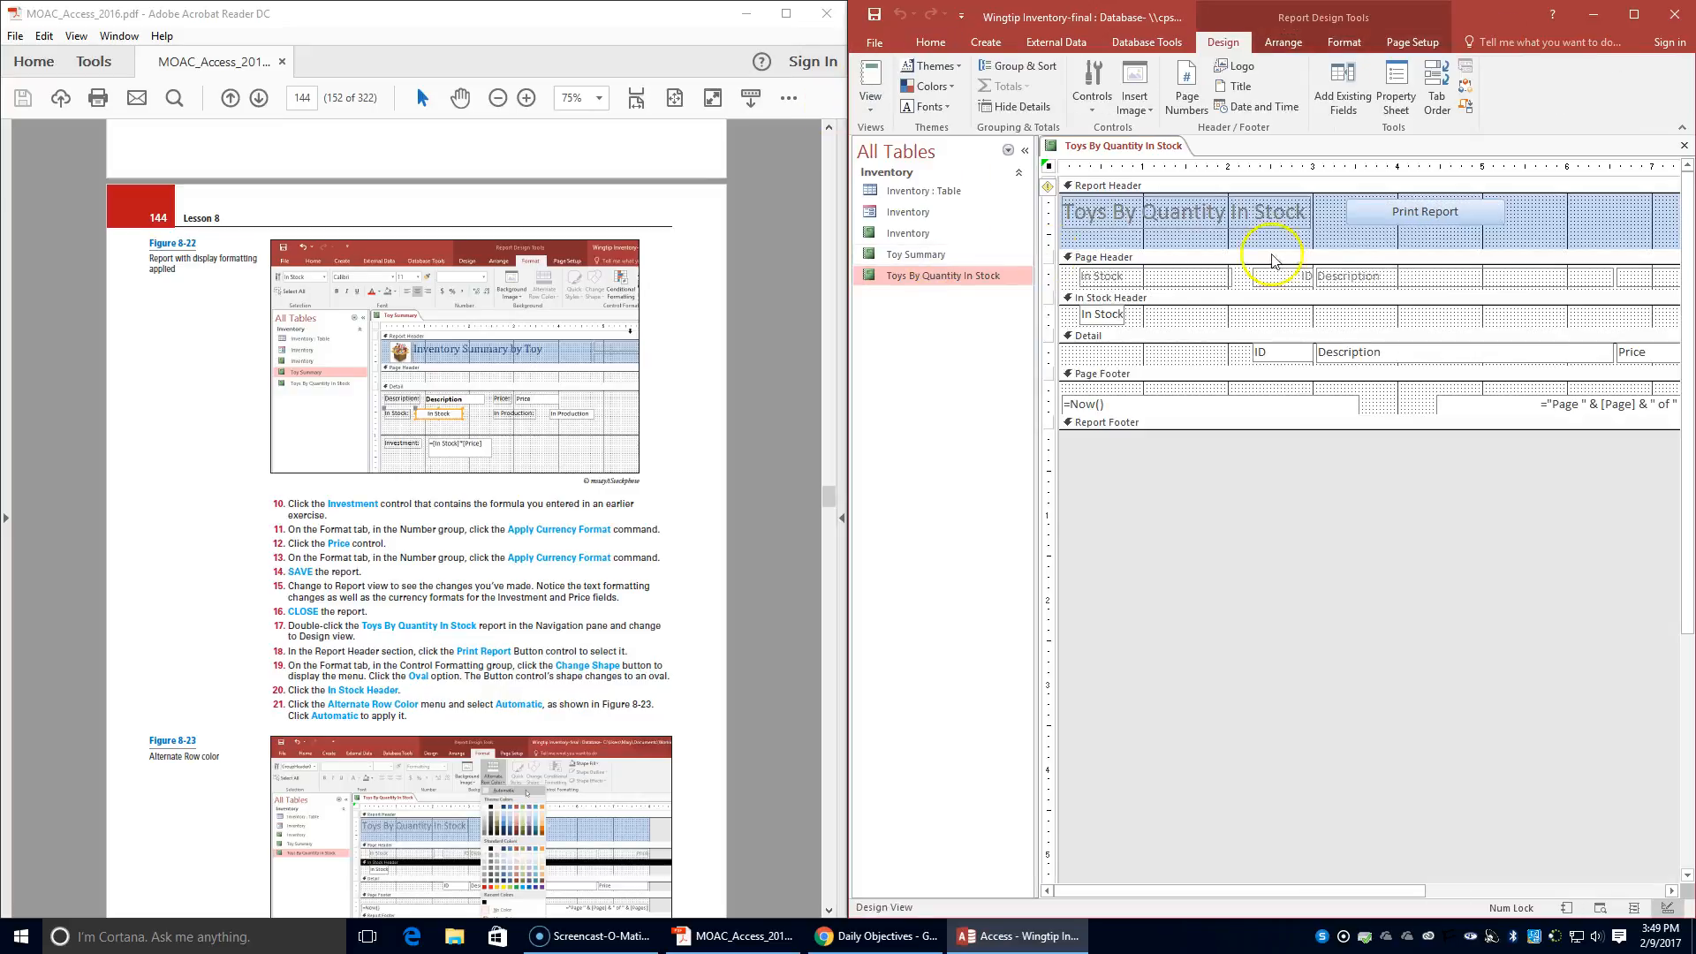
- Change the shape of the Print Report button in the Report Header to Oval
left_click(1462, 210)
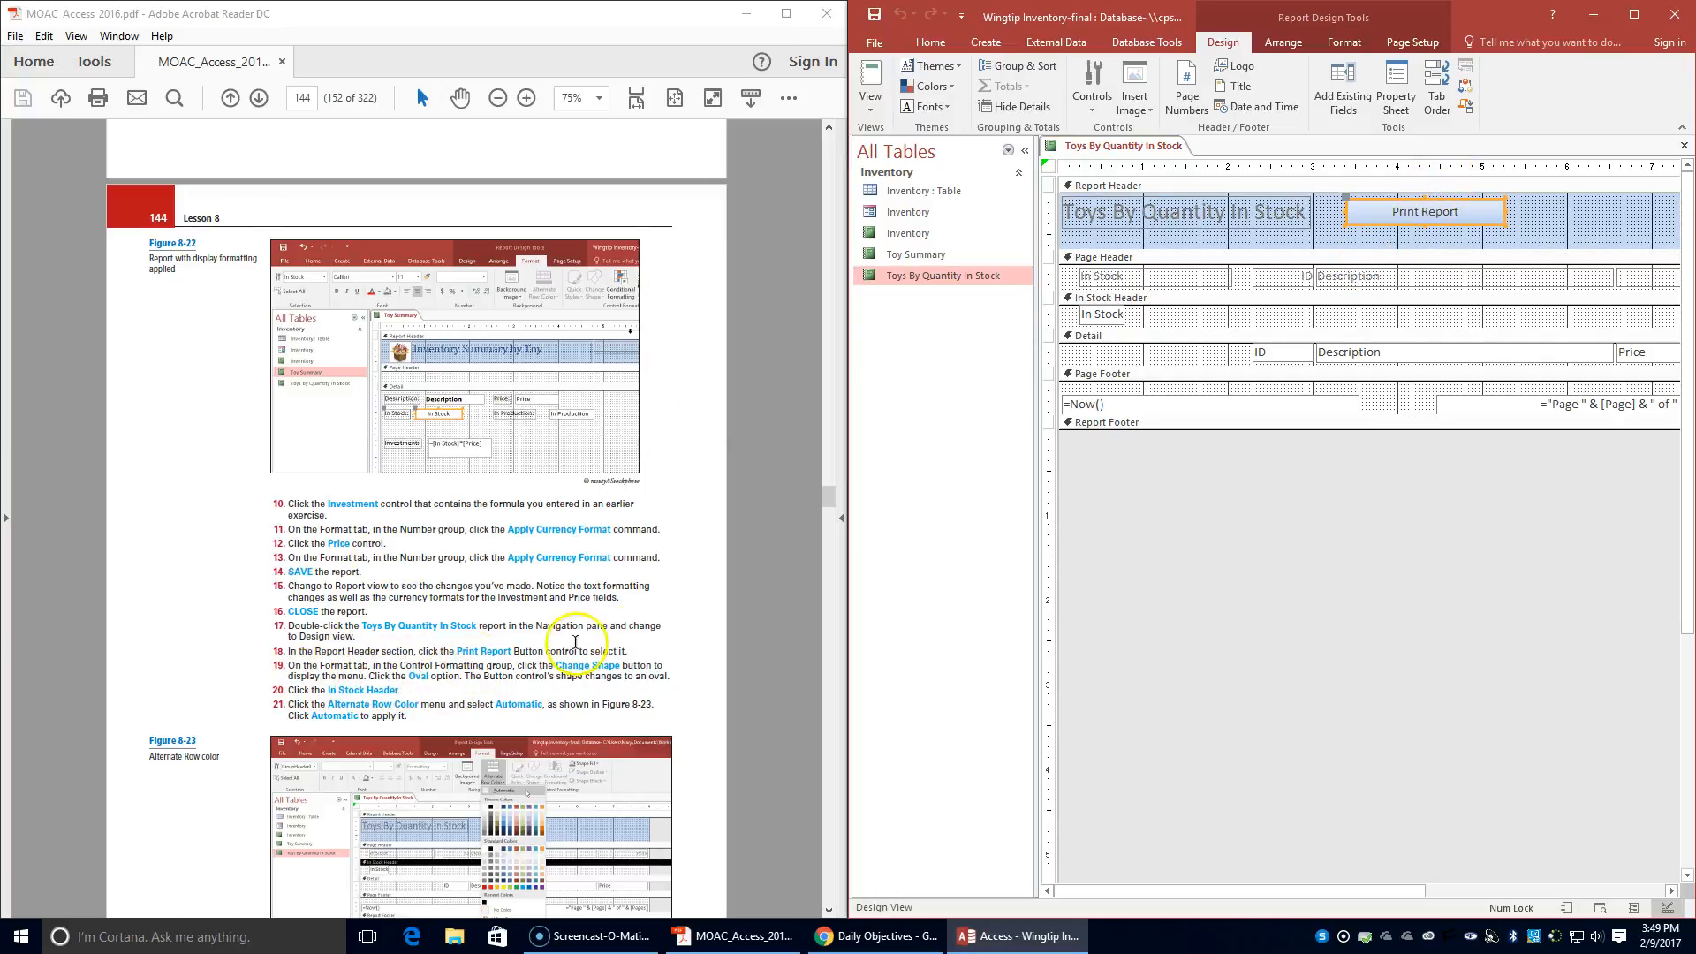
left_click(1346, 44)
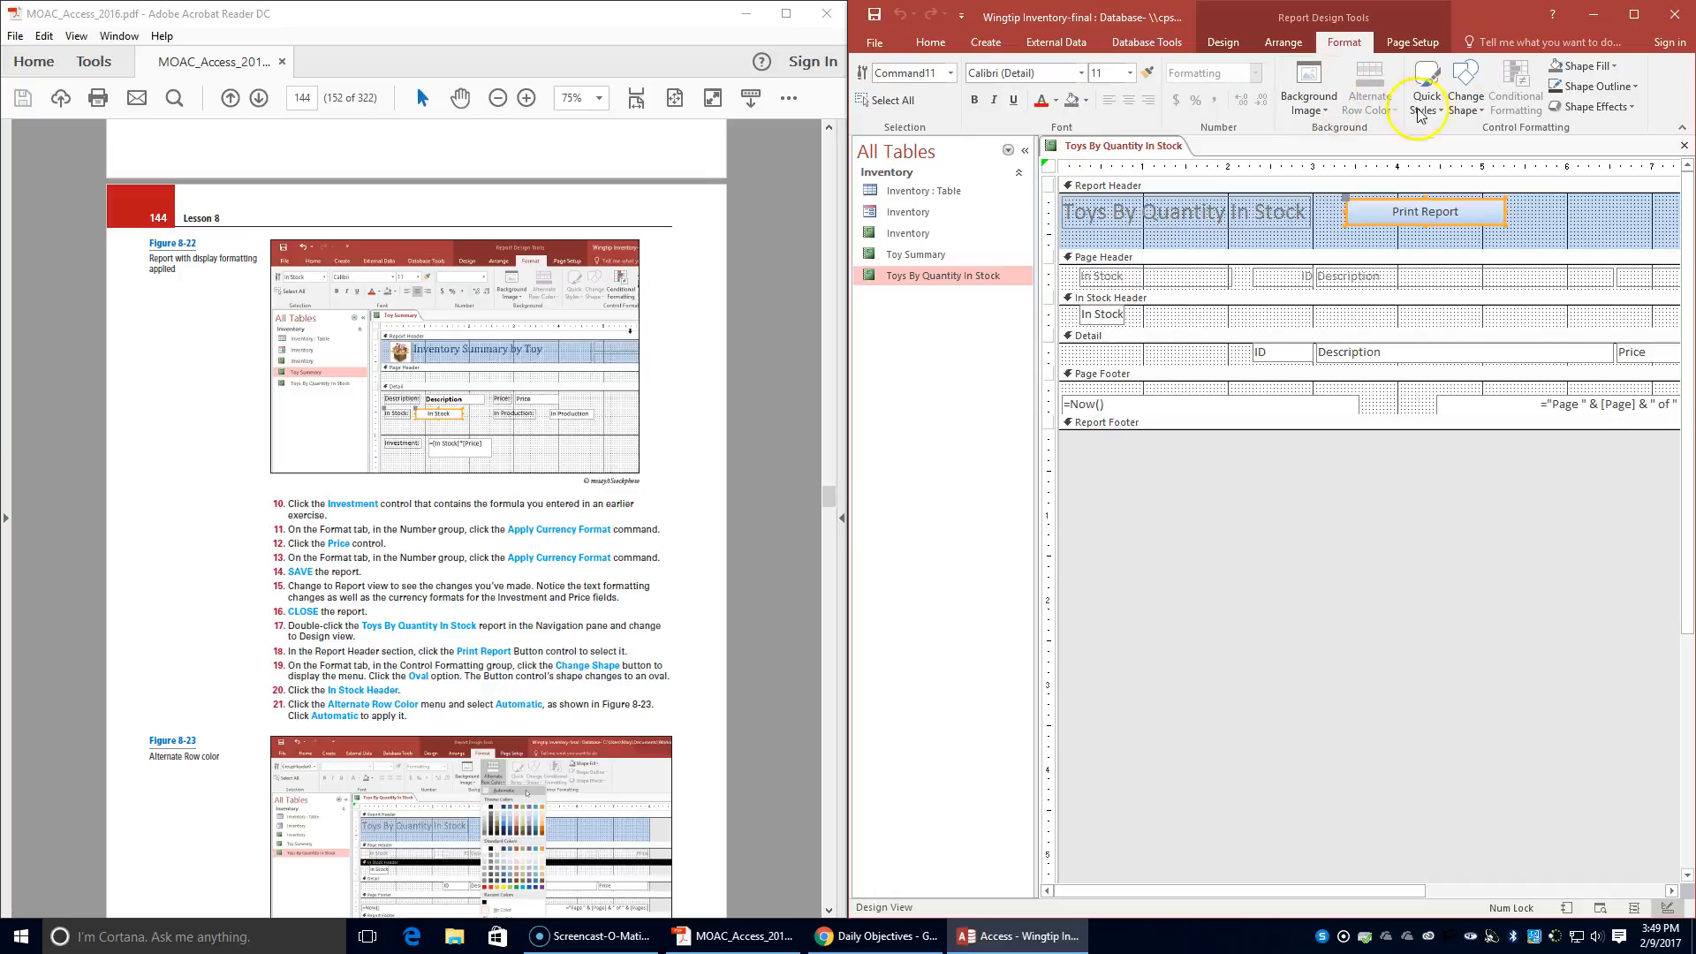
left_click(1465, 97)
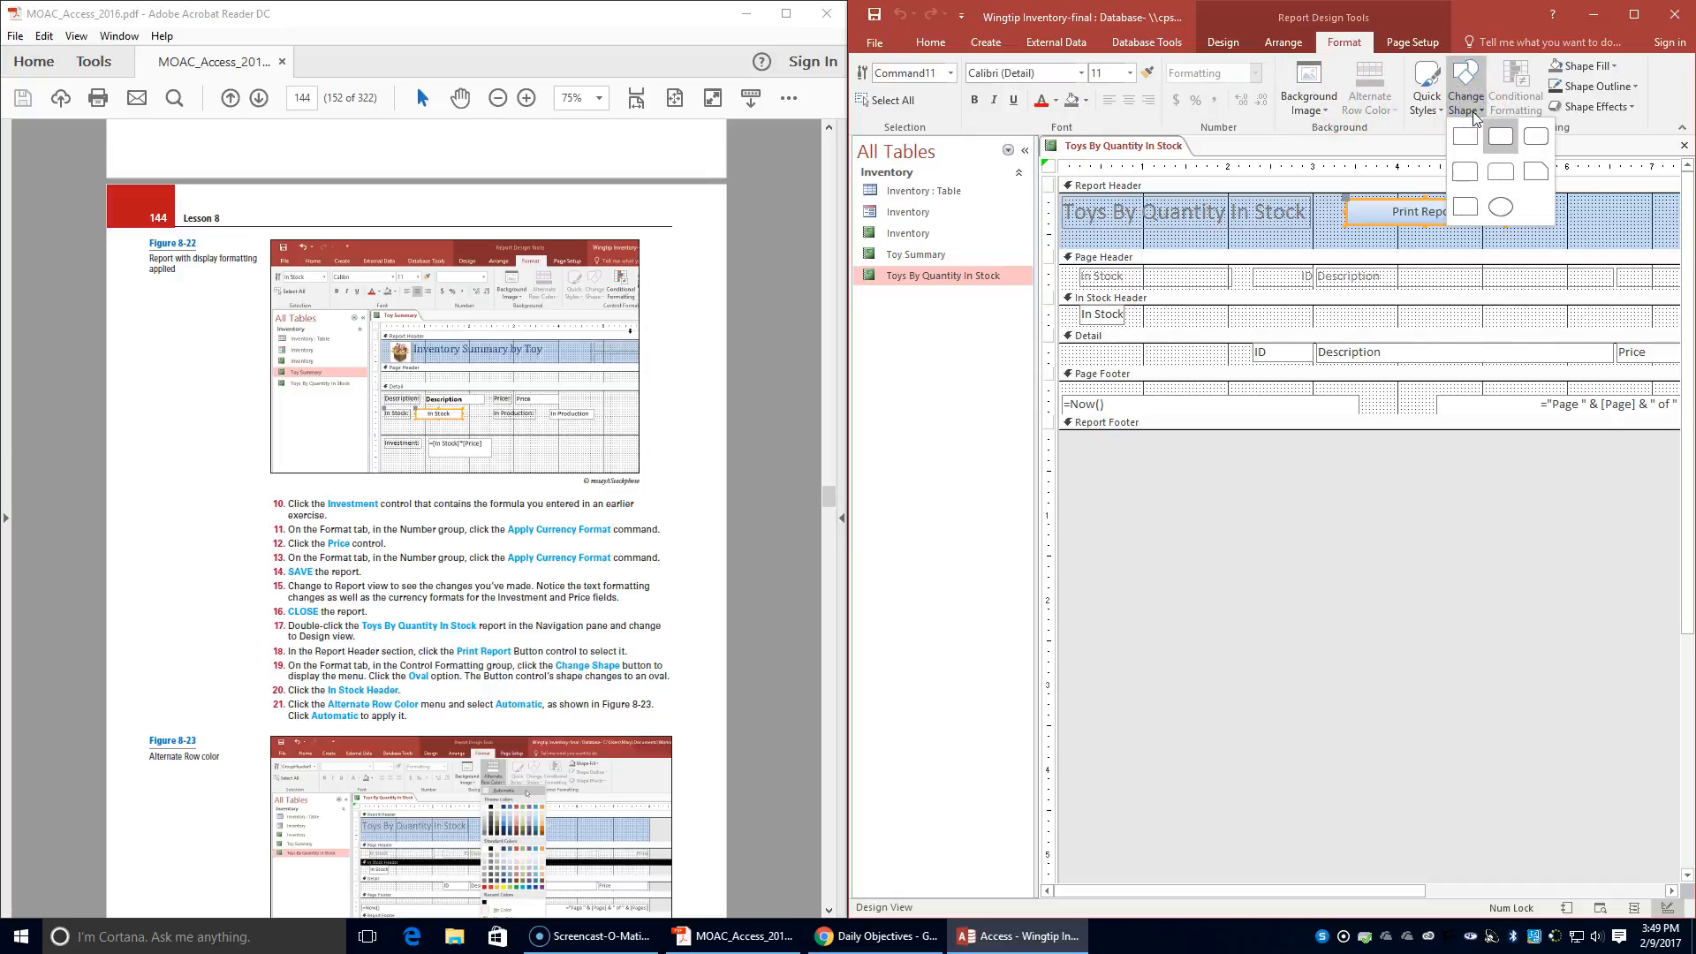
left_click(1499, 210)
left_click(1504, 203)
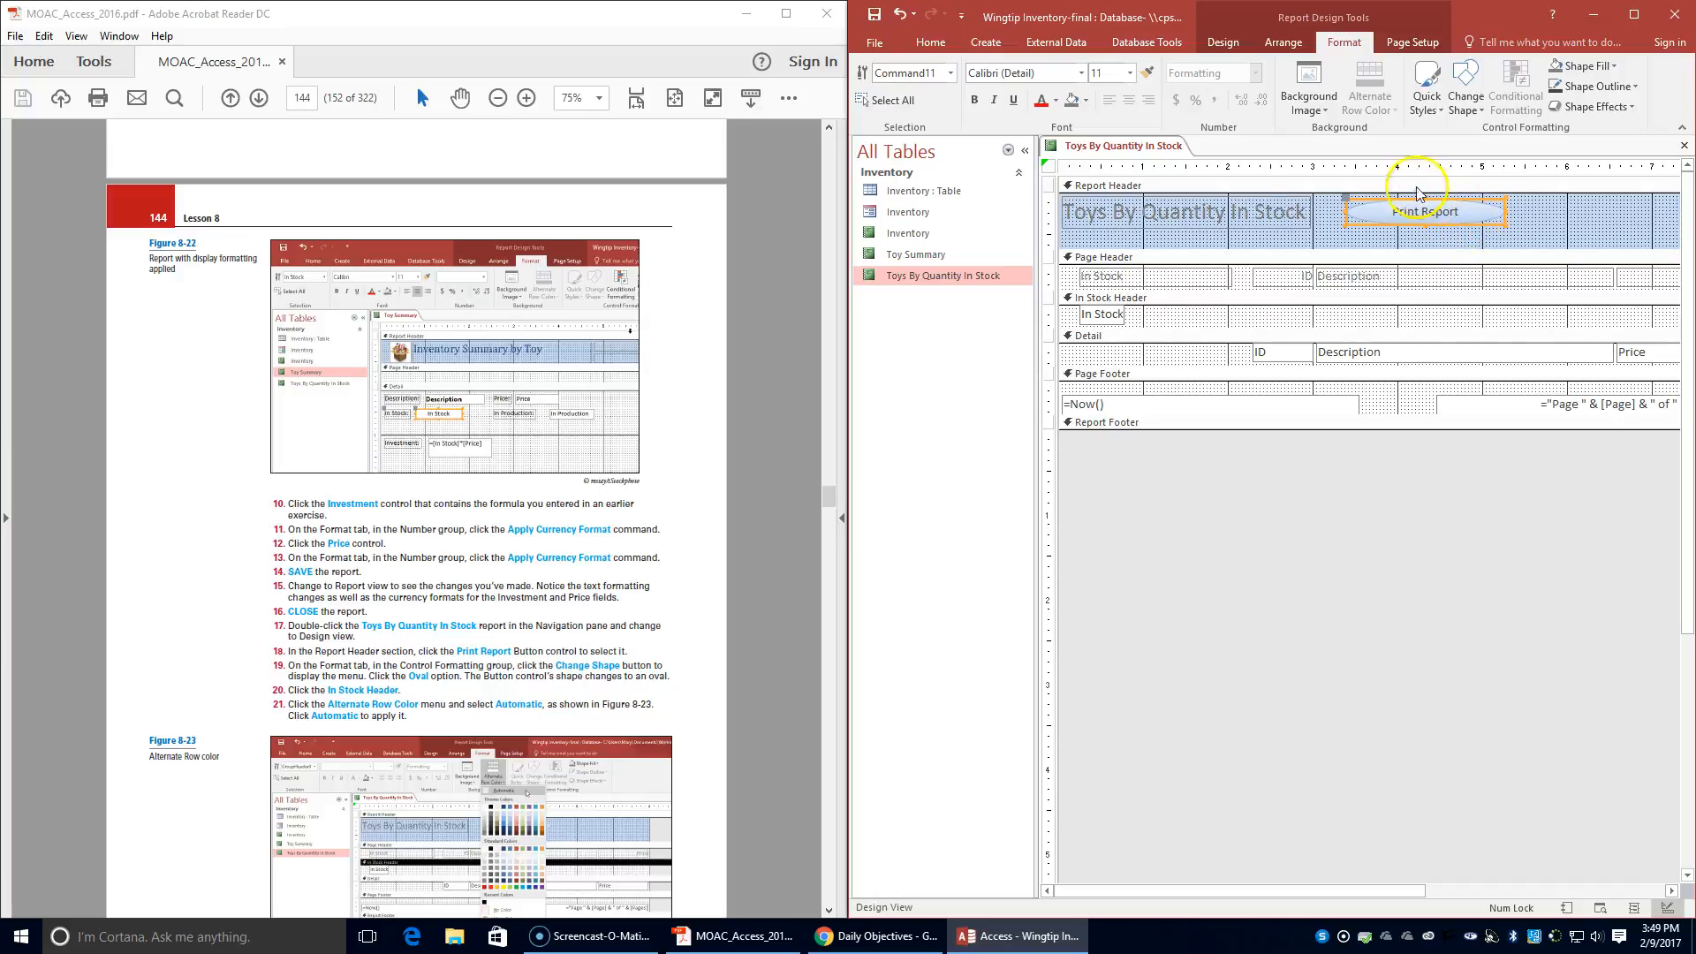
left_click(1255, 213)
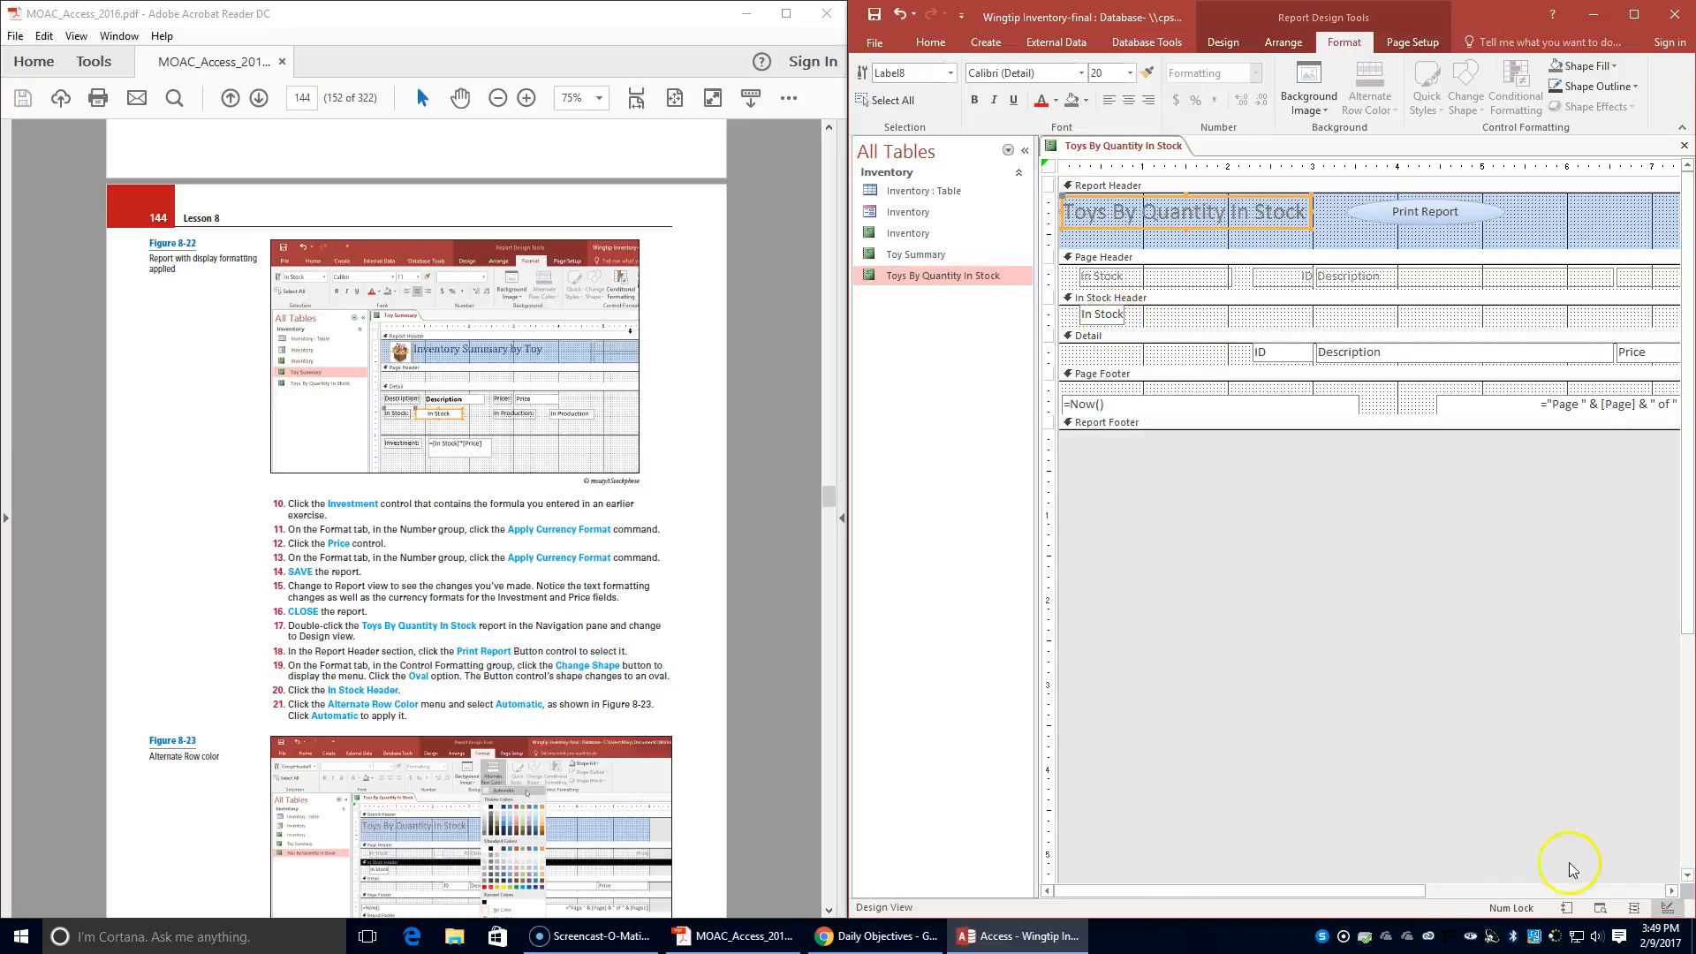
- Set the alternate row color of the In Stock Header section to Automatic
mouse_move(1371, 892)
left_mouse_down()
mouse_move(1396, 890)
mouse_move(1351, 897)
left_mouse_up()
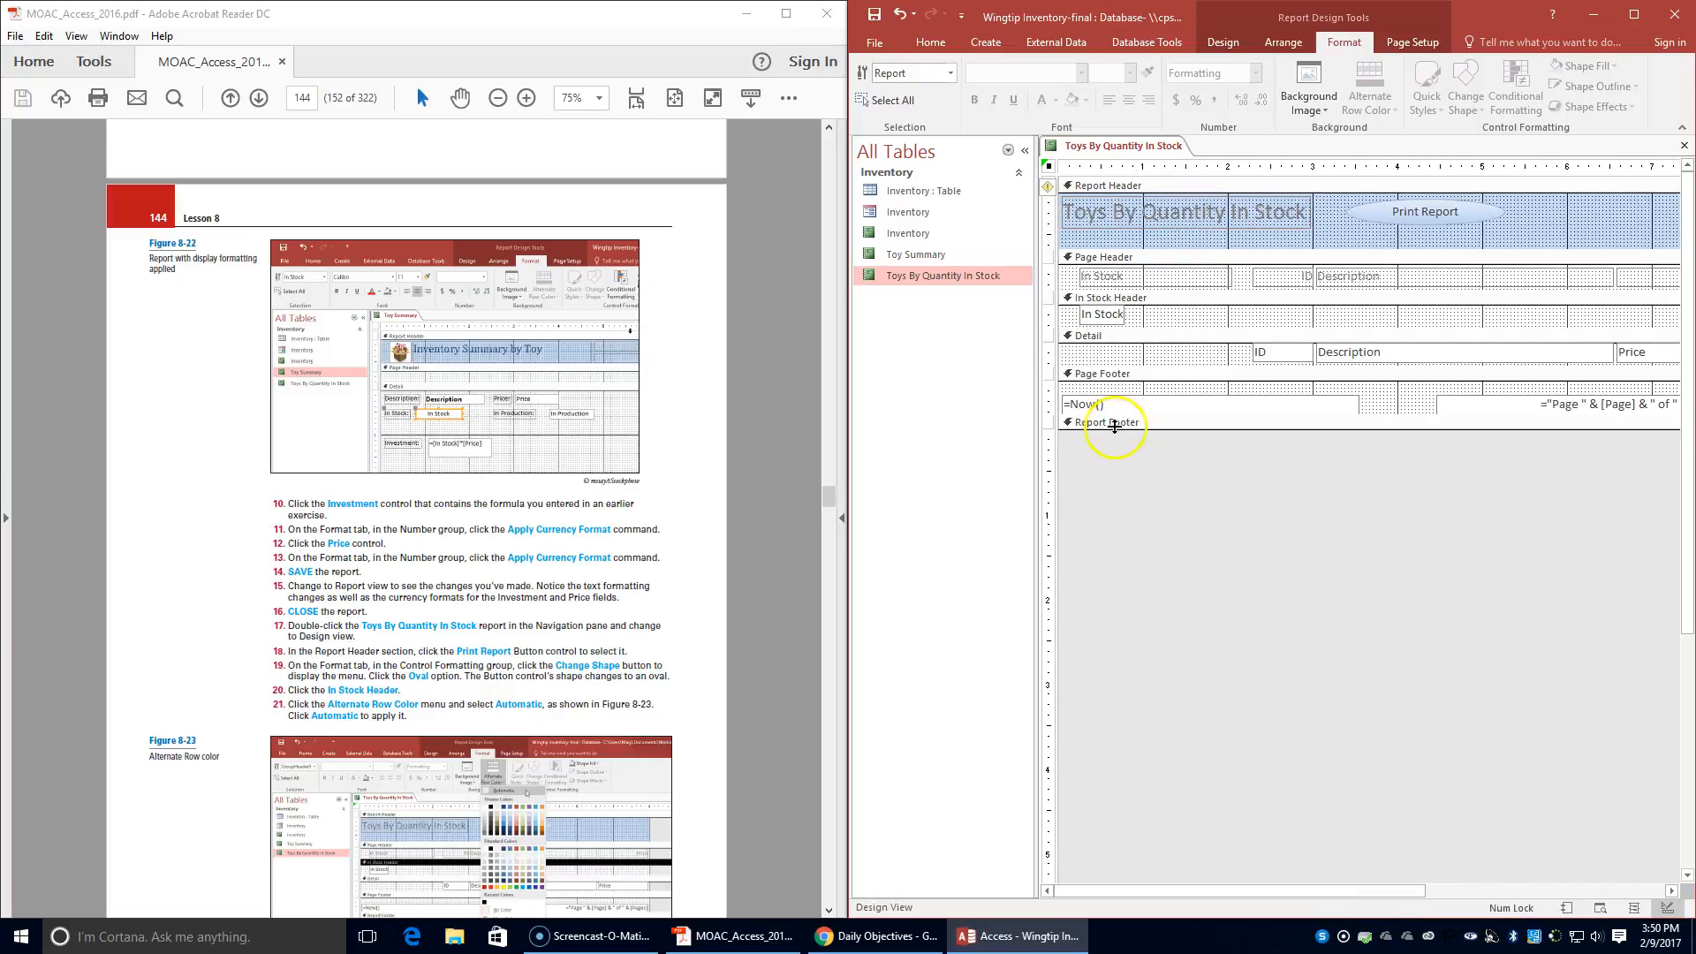
left_click(1098, 312)
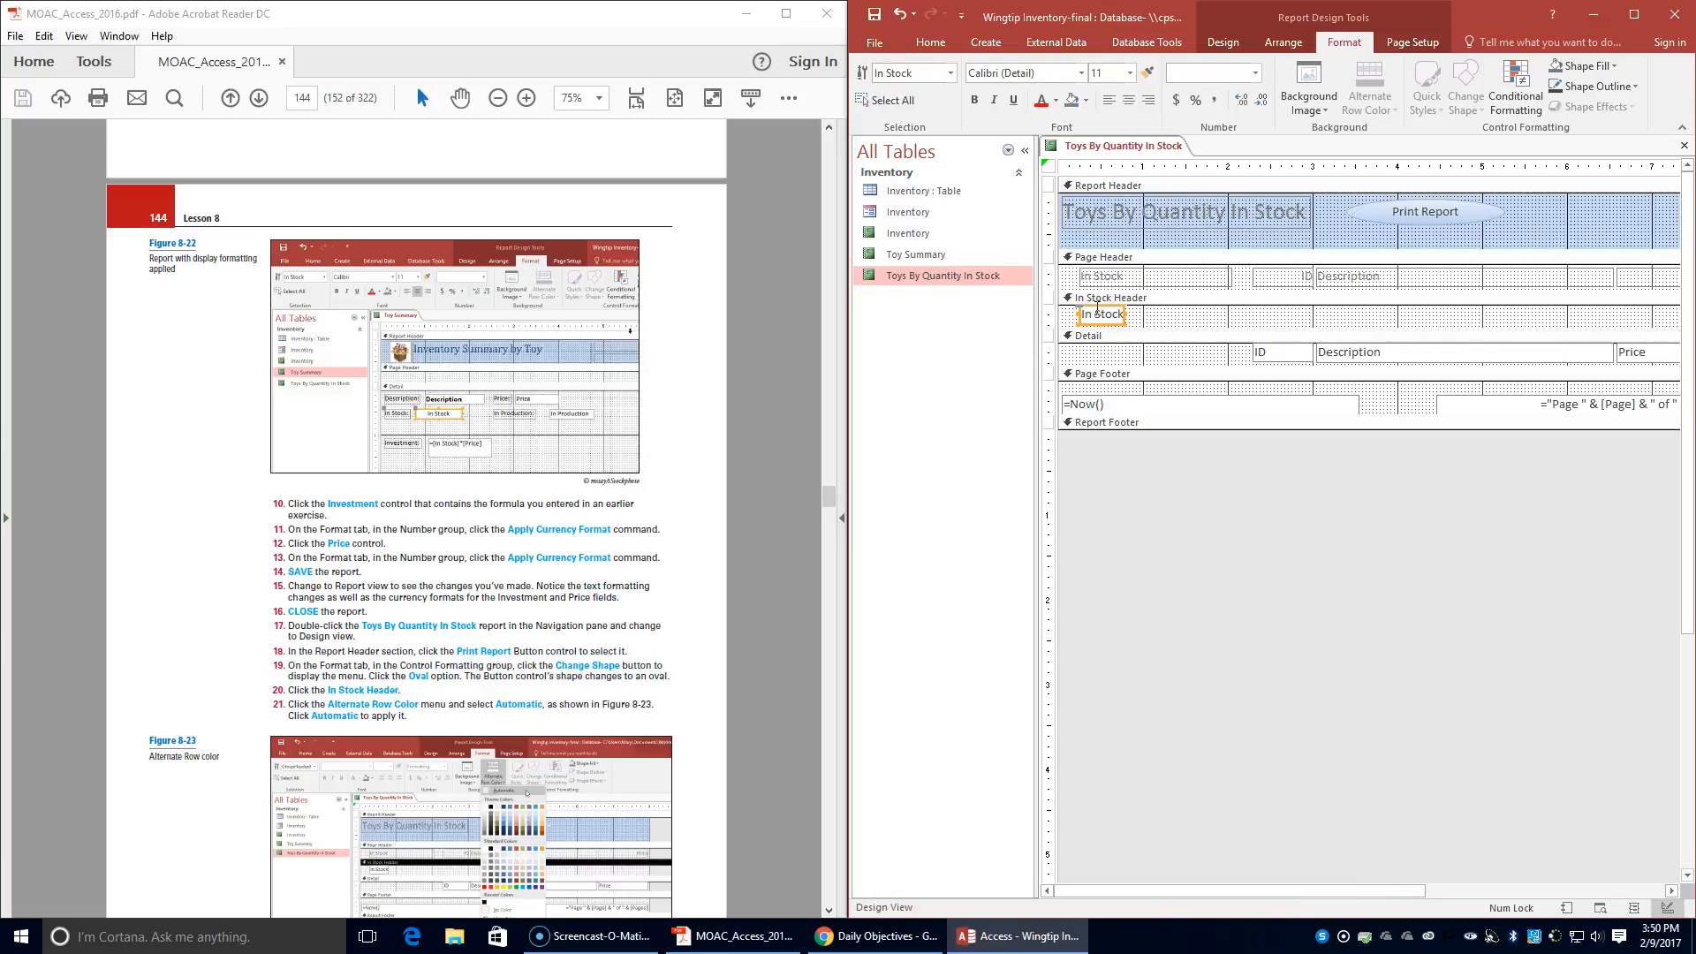
left_click(1132, 298)
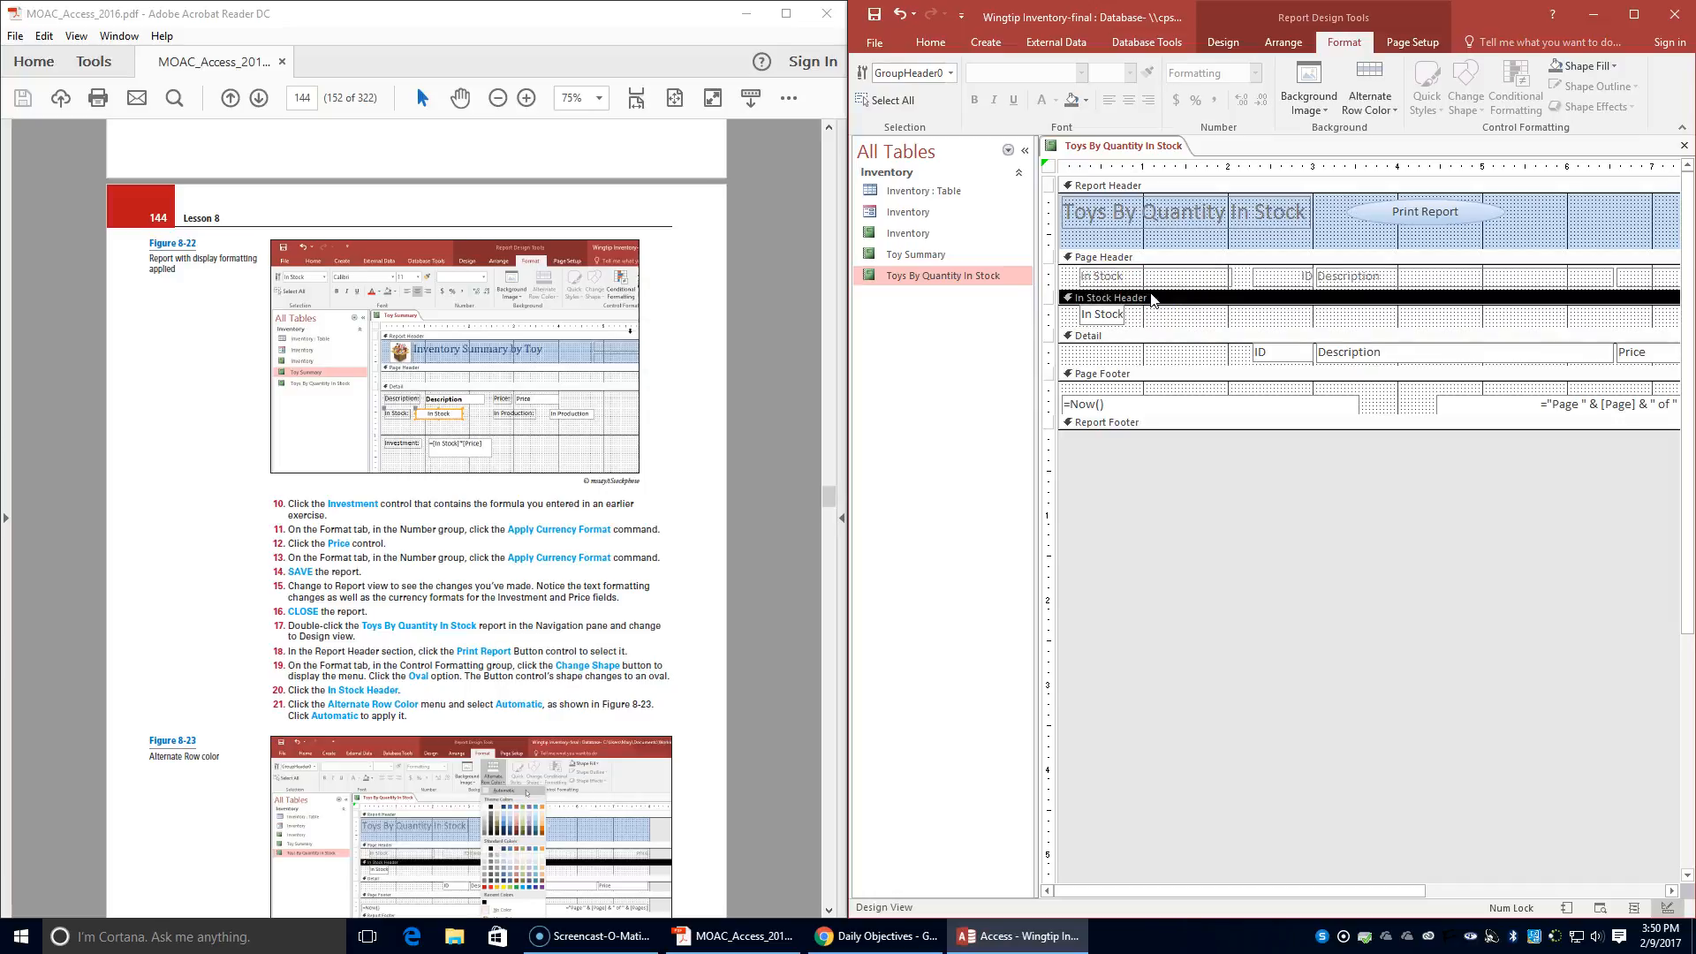
left_click(1369, 110)
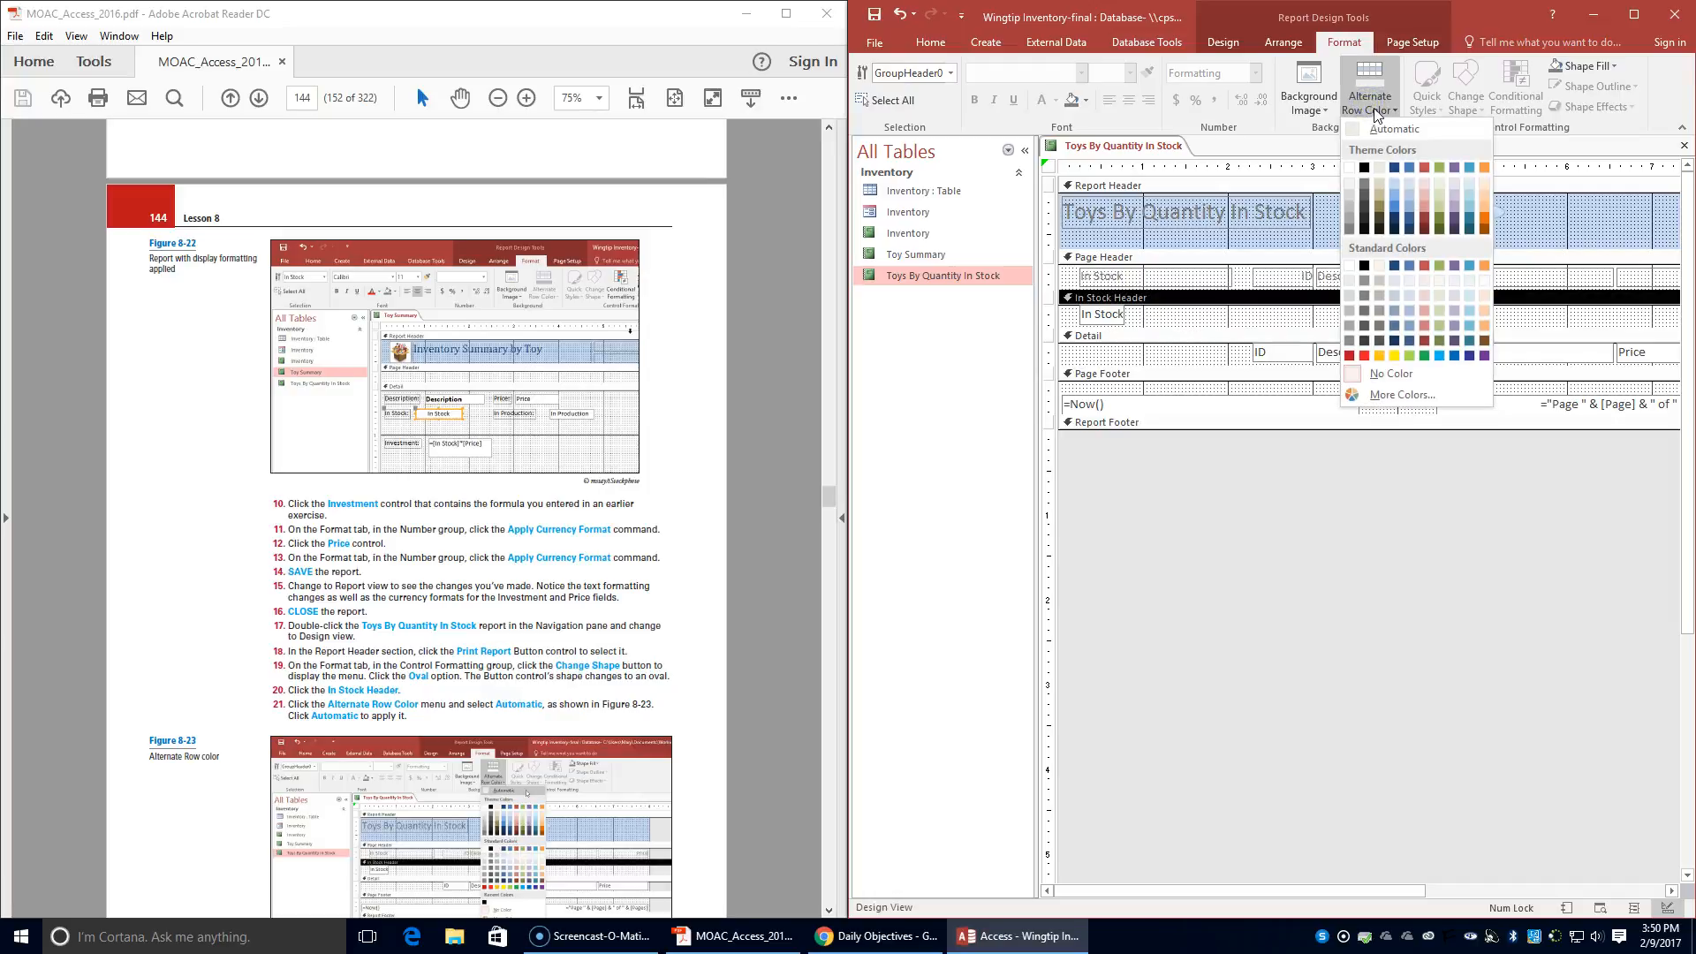
left_click(1394, 130)
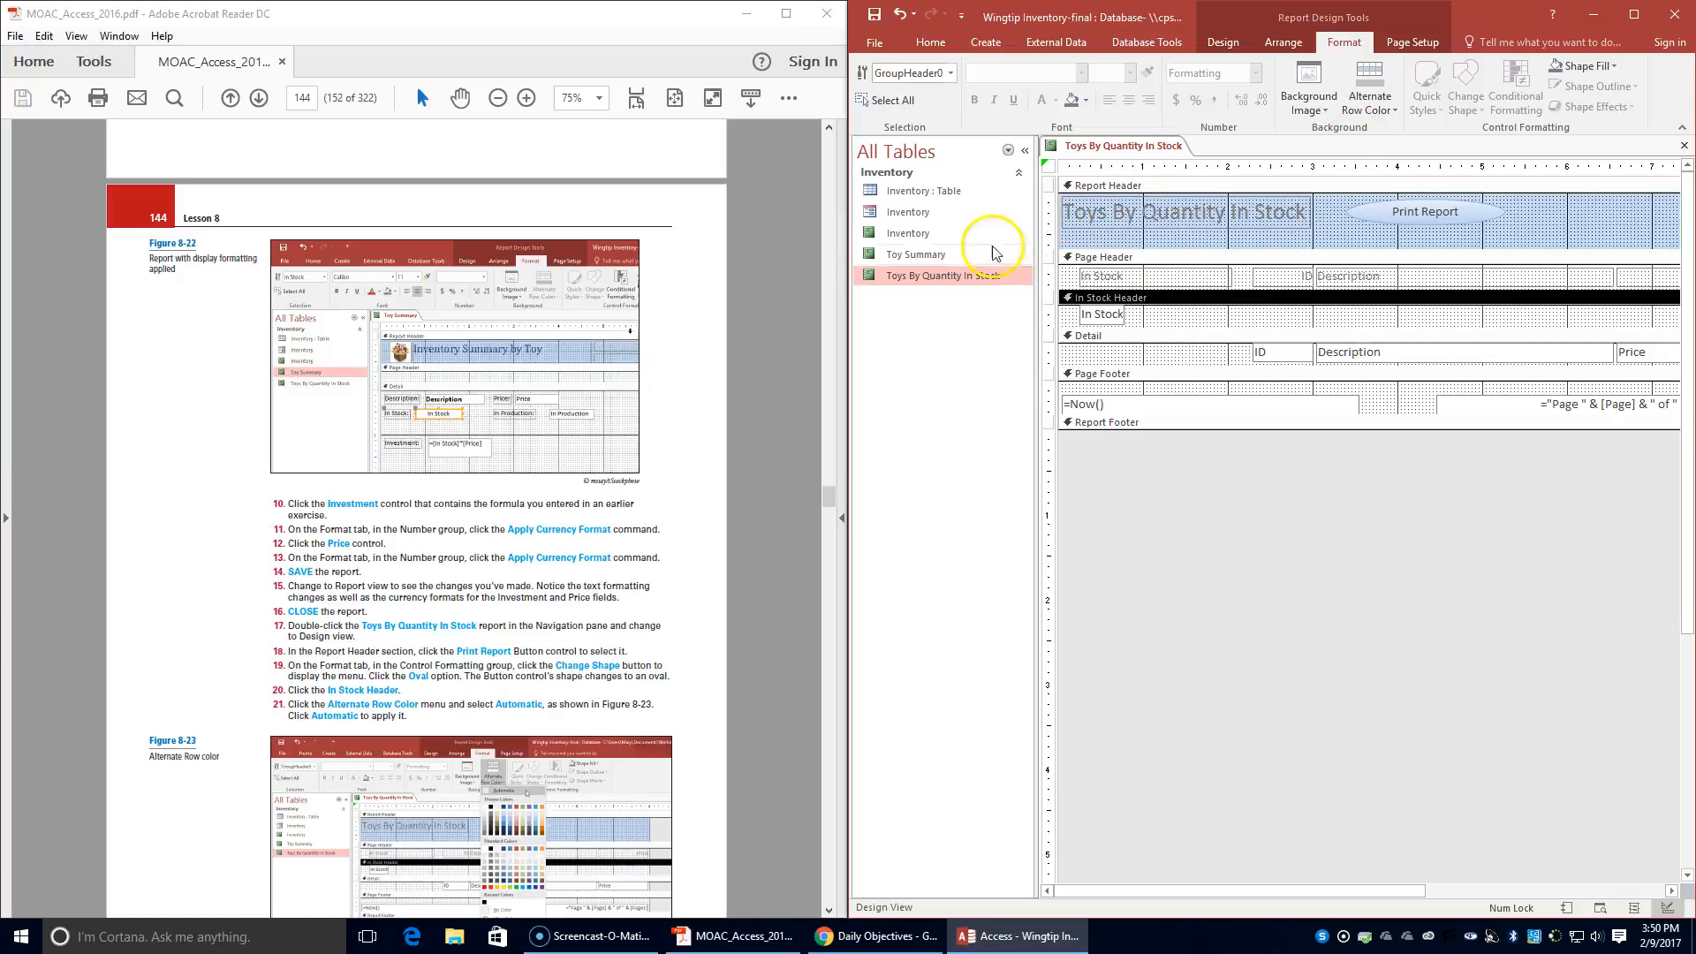
- Advance the textbook PDF to step 22 and set the Detail section's alternate row color to Automatic
scroll(707, 300, "down", 4)
scroll(721, 332, "down", 2)
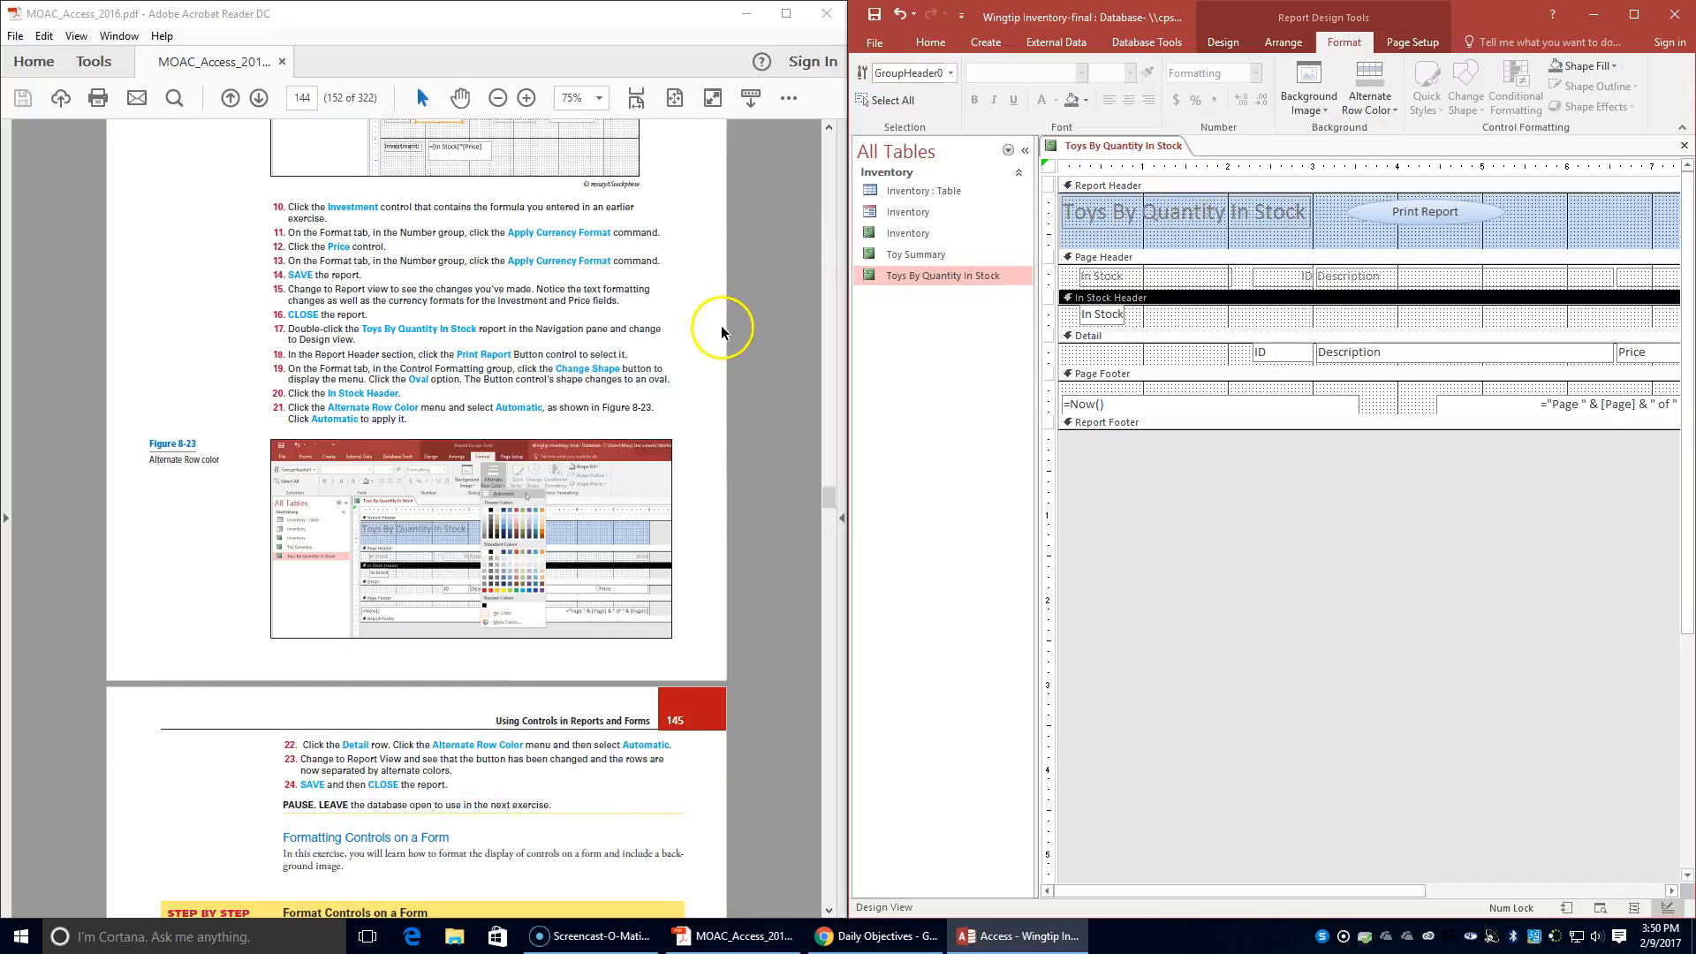
scroll(726, 327, "down", 2)
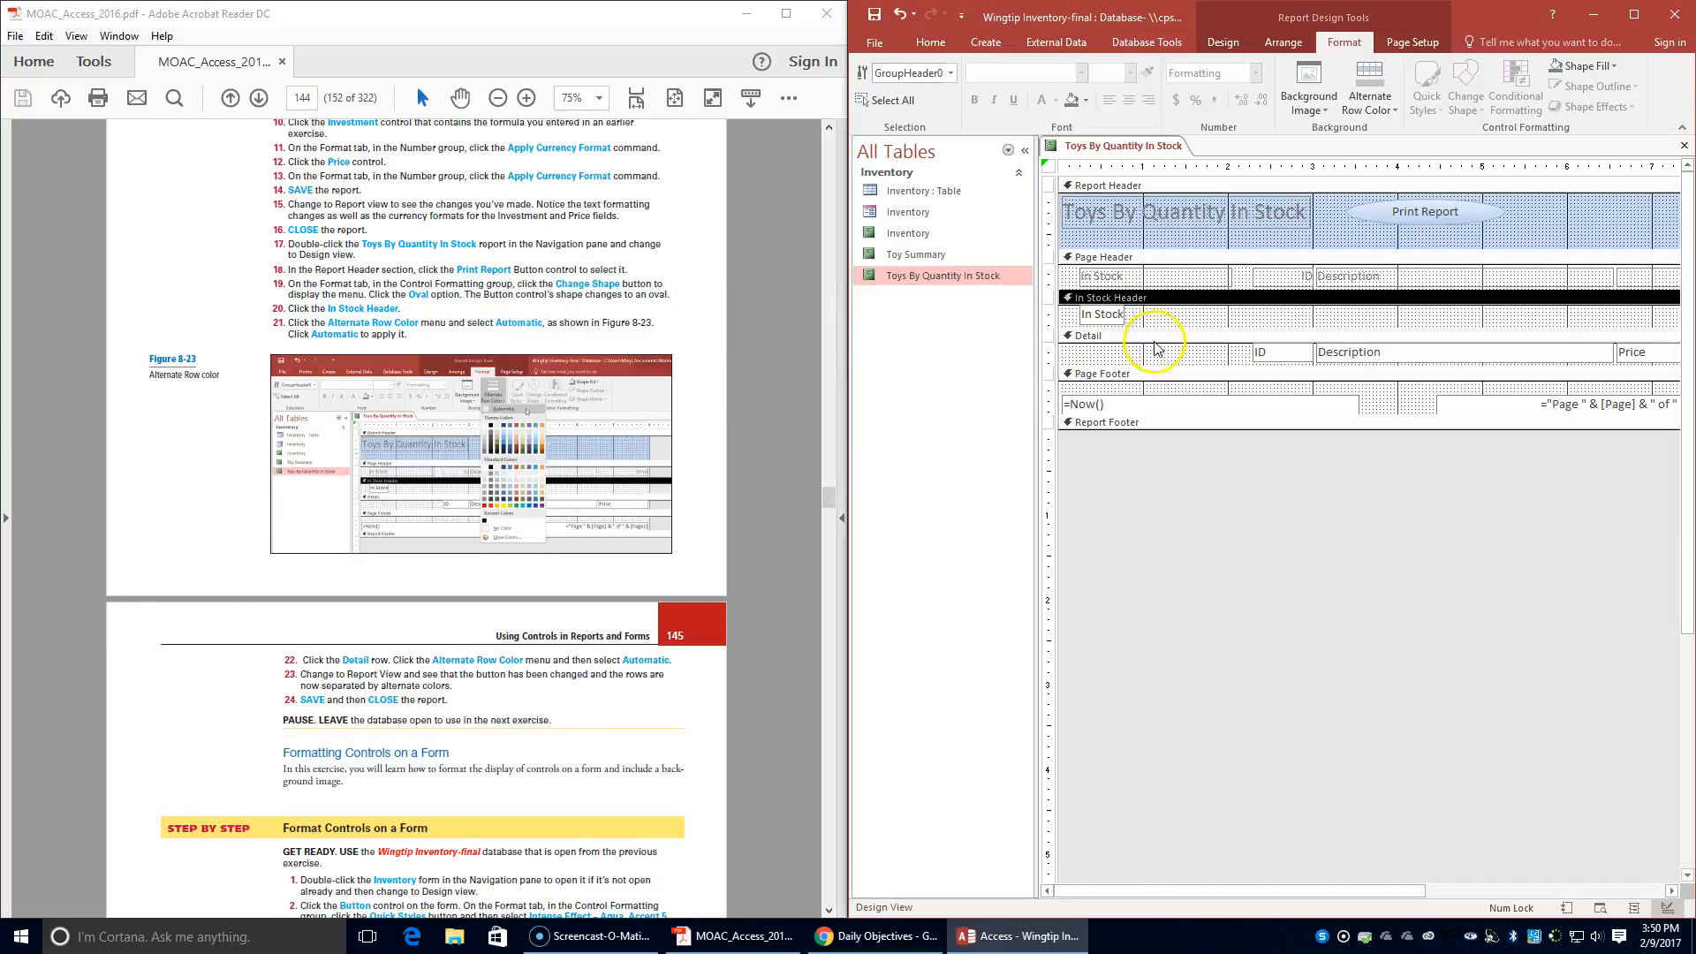
left_click(1151, 338)
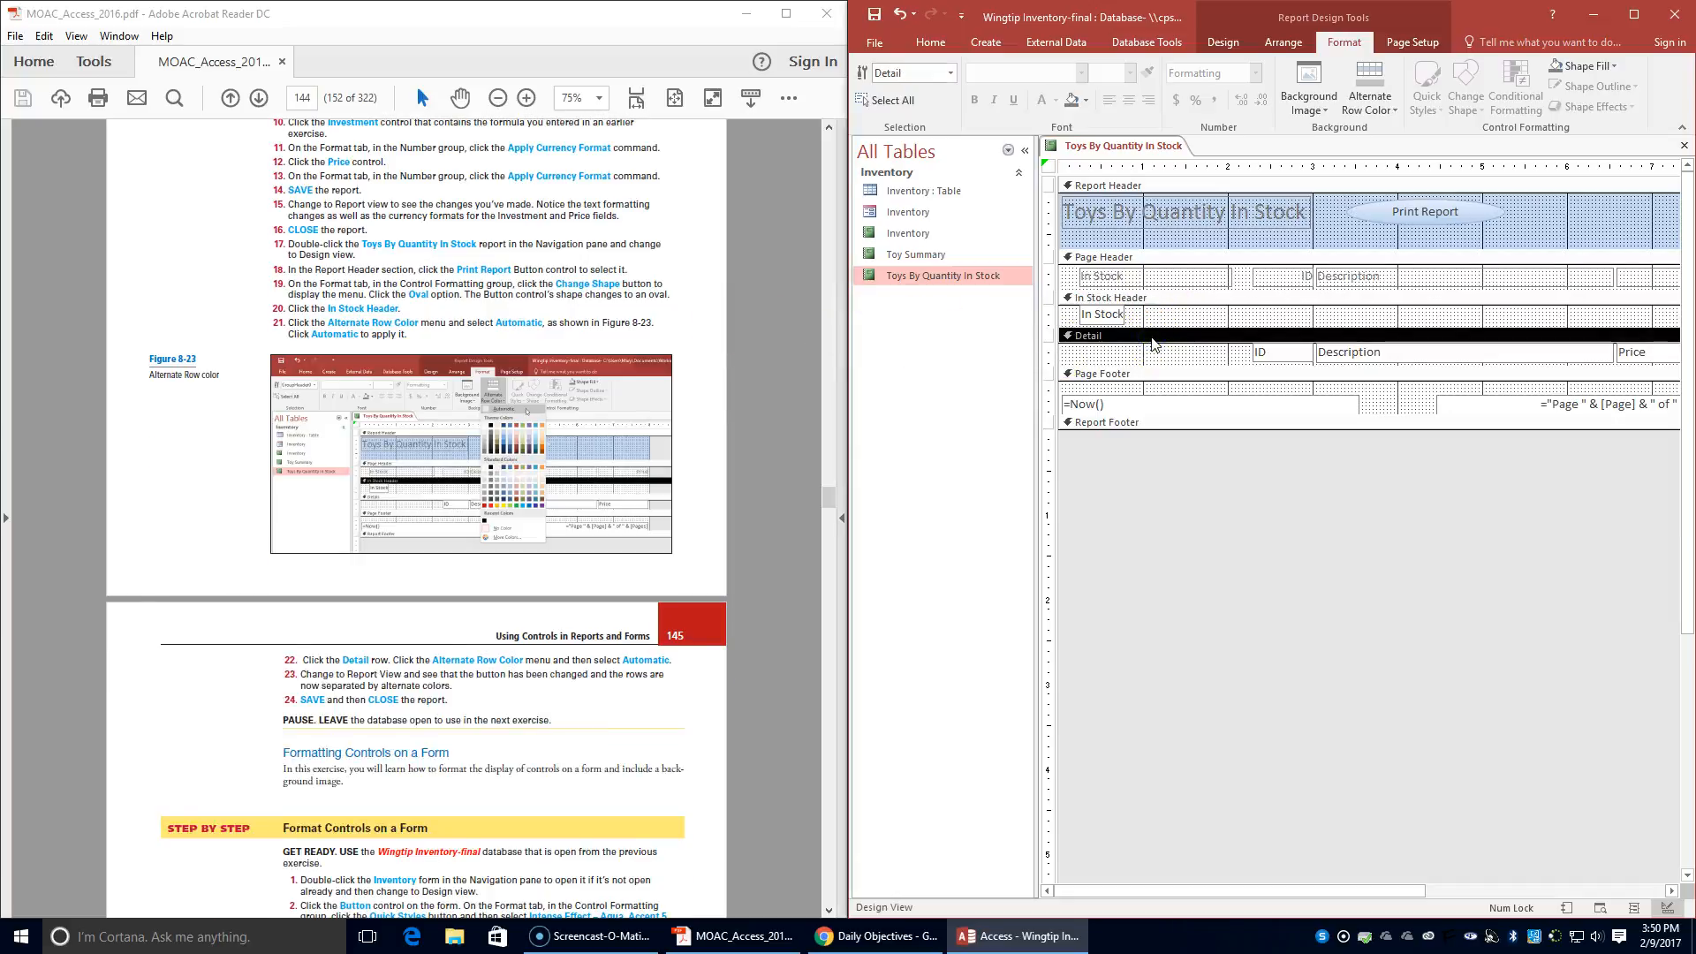
left_click(1369, 102)
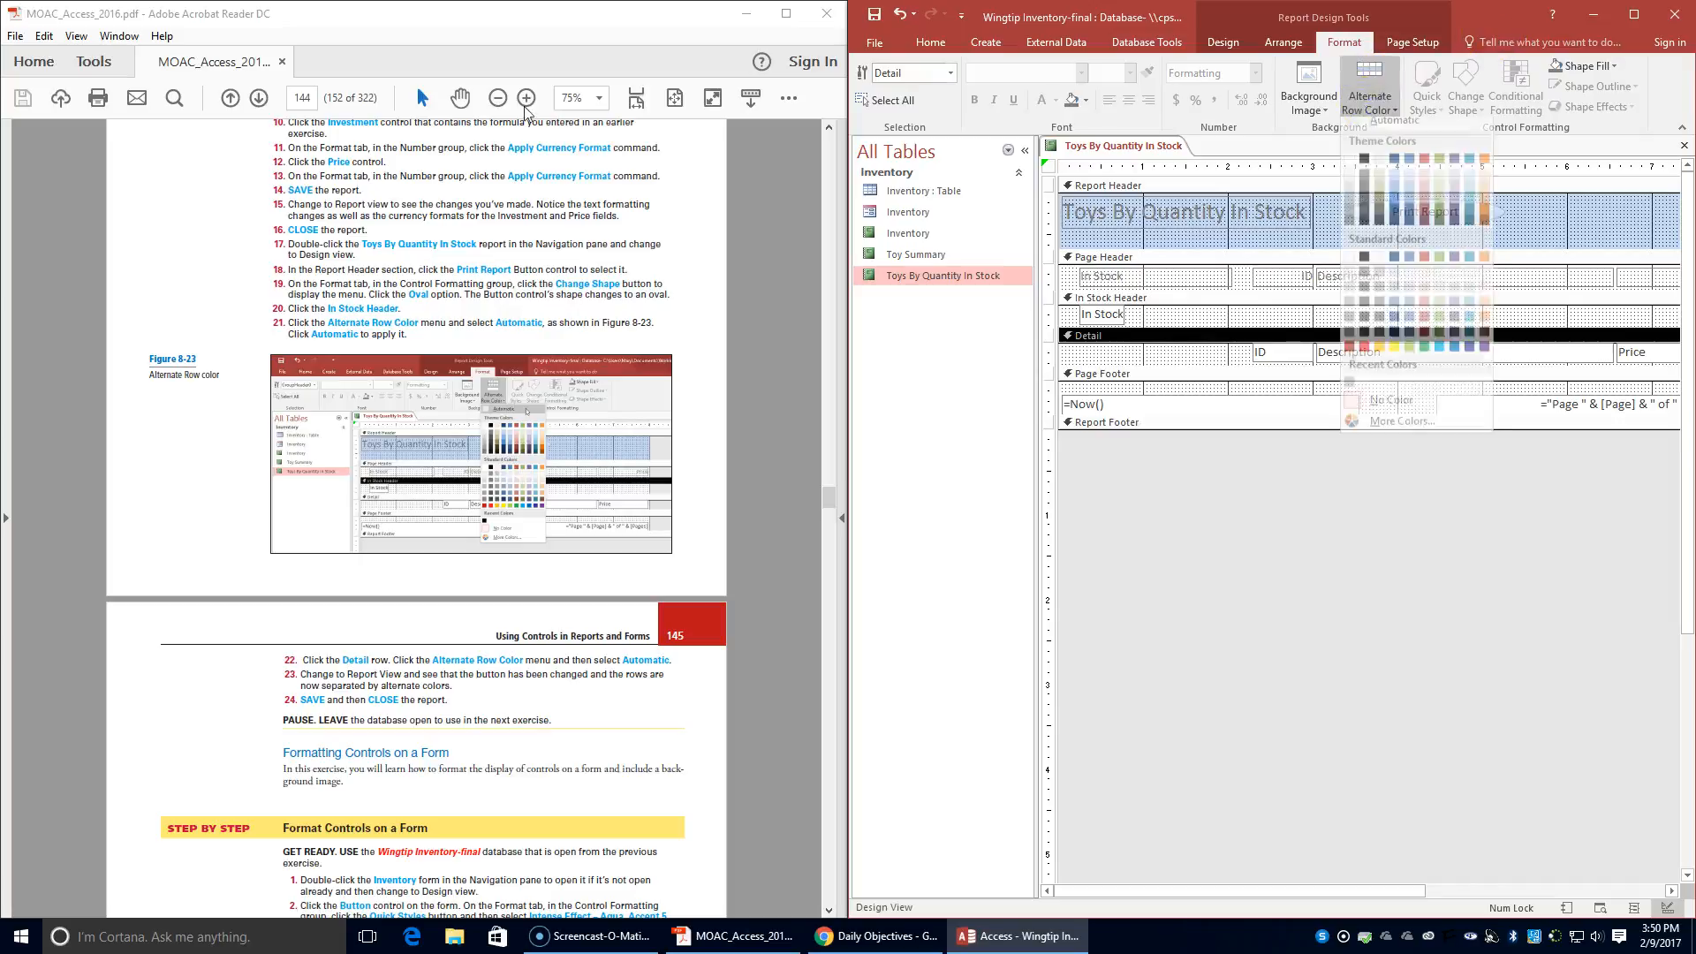
left_click(1387, 128)
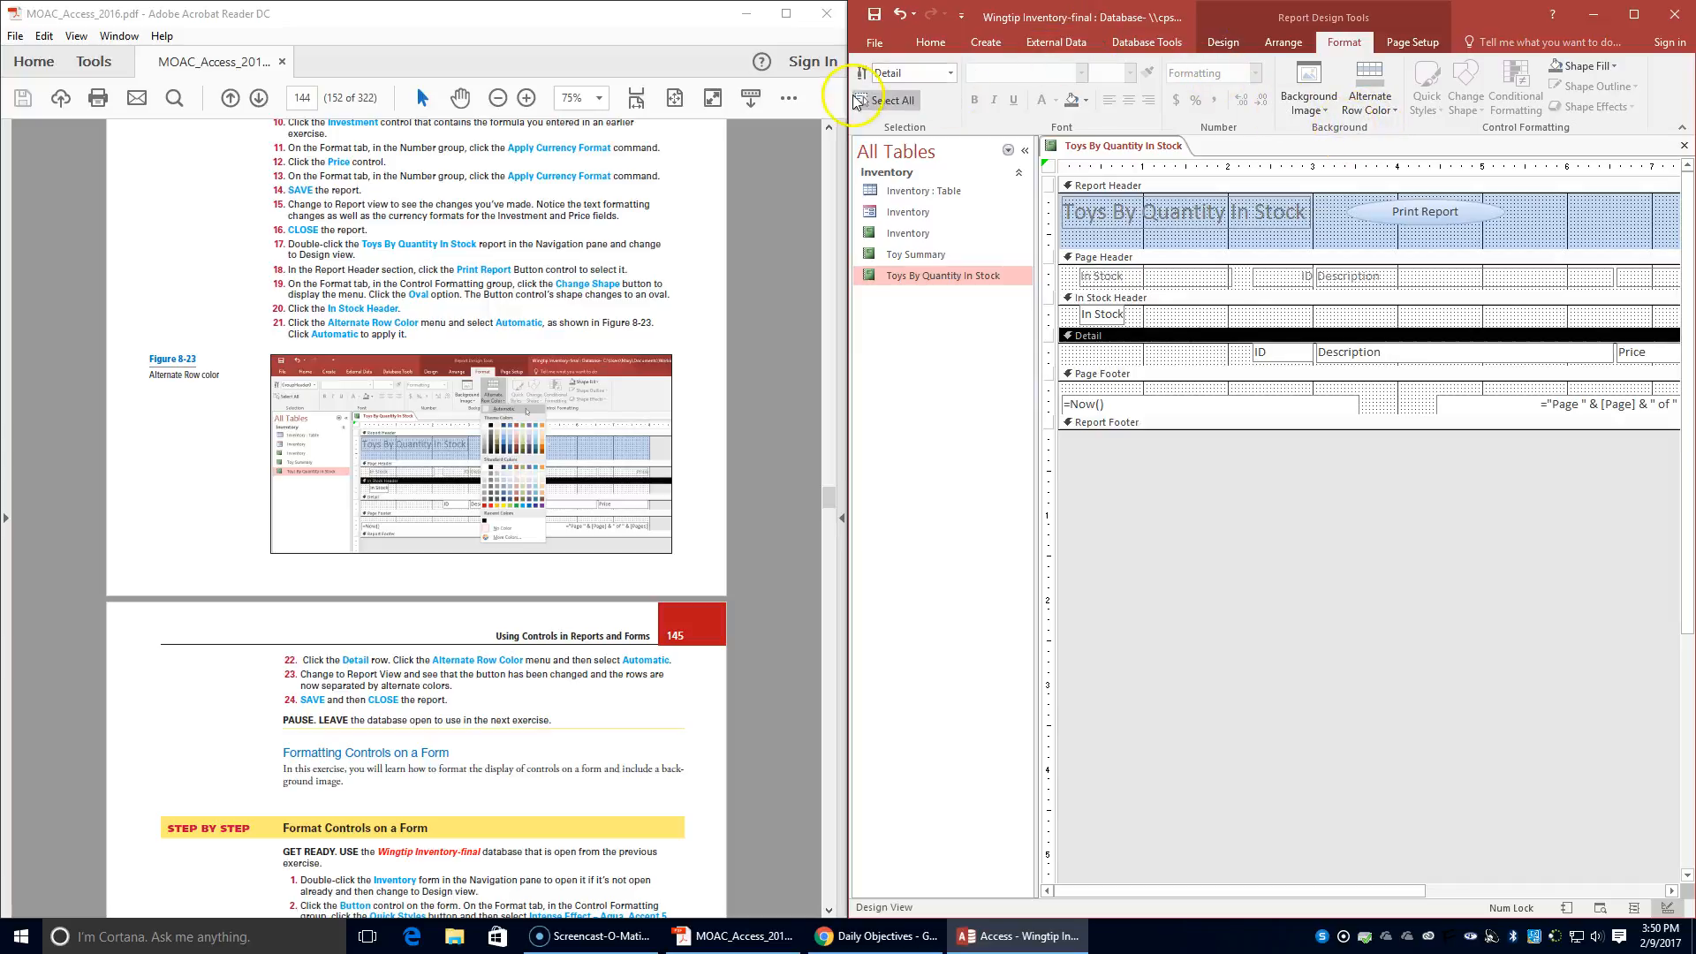
- Display the Toys By Quantity In Stock report in Report view
left_click(930, 42)
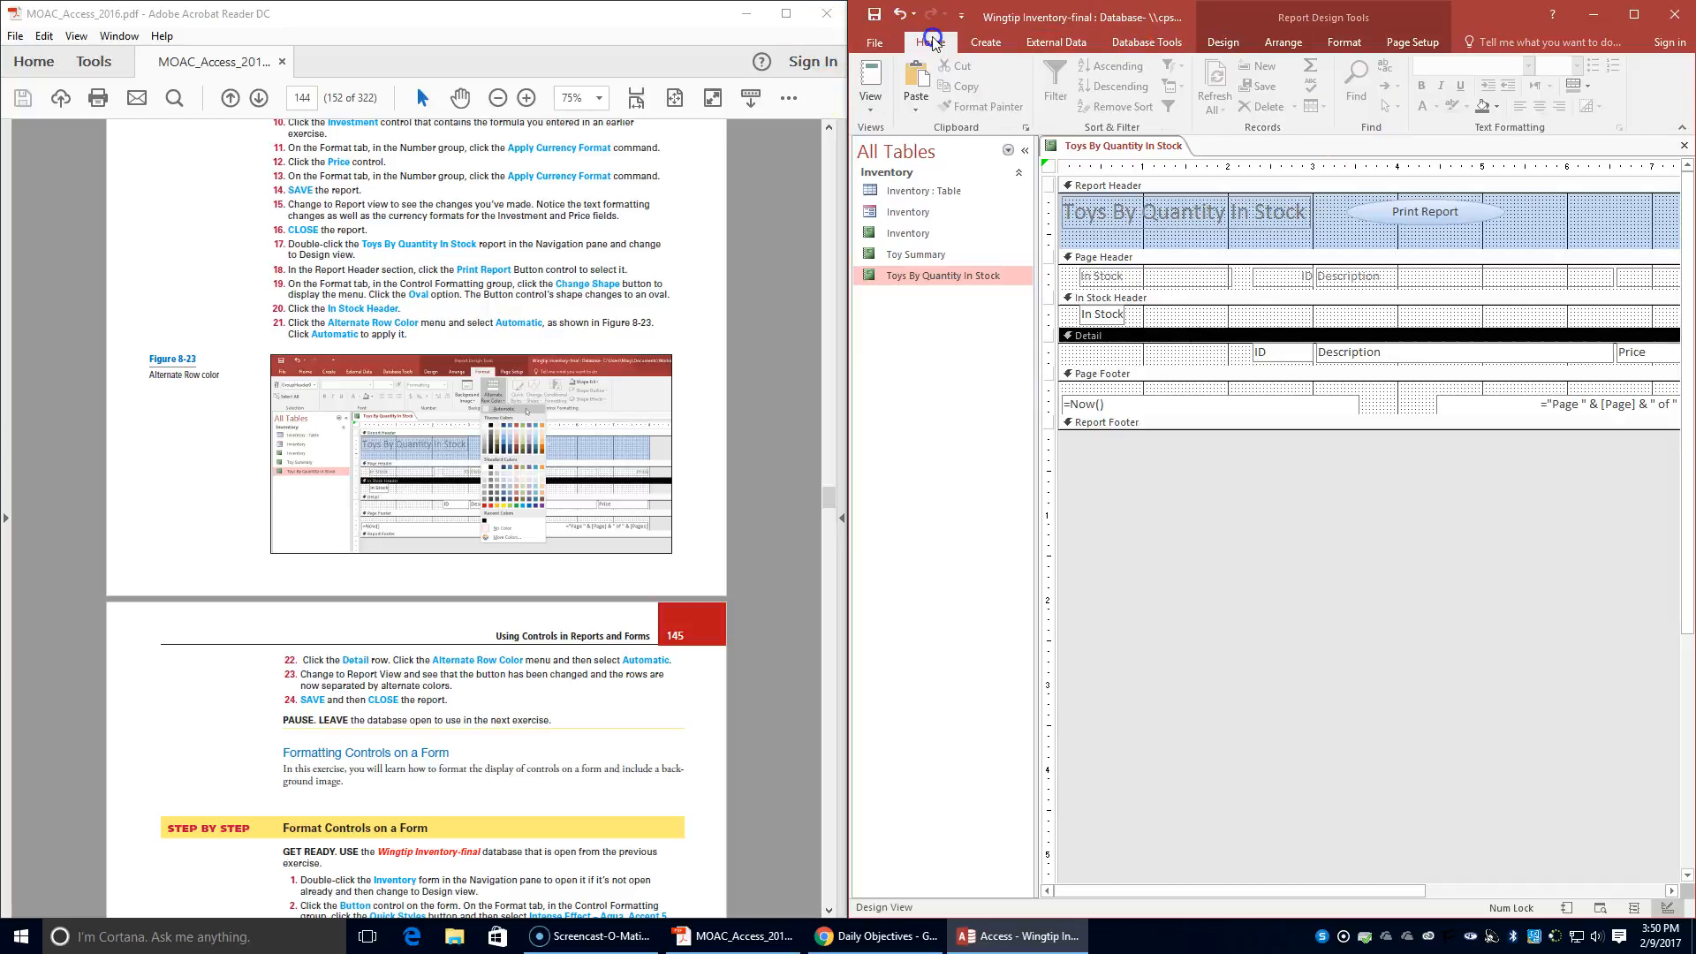
left_click(870, 104)
left_click(923, 137)
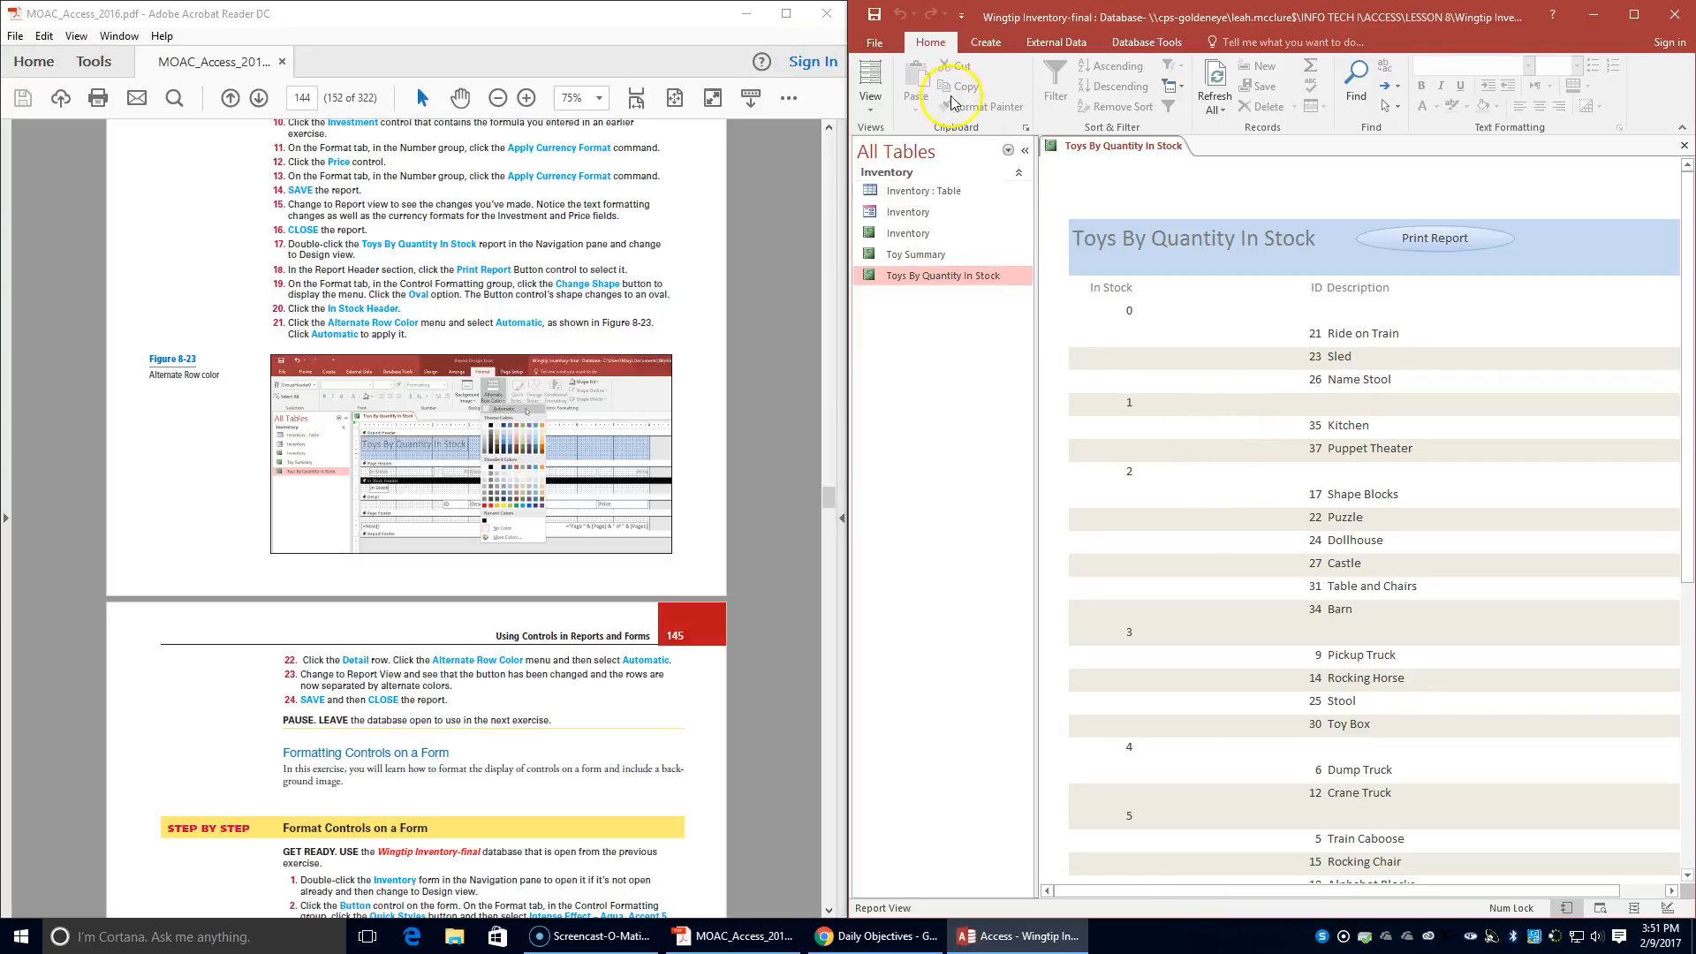
- Save and close the Toys By Quantity In Stock report
right_click(1075, 147)
left_click(1085, 160)
right_click(1082, 149)
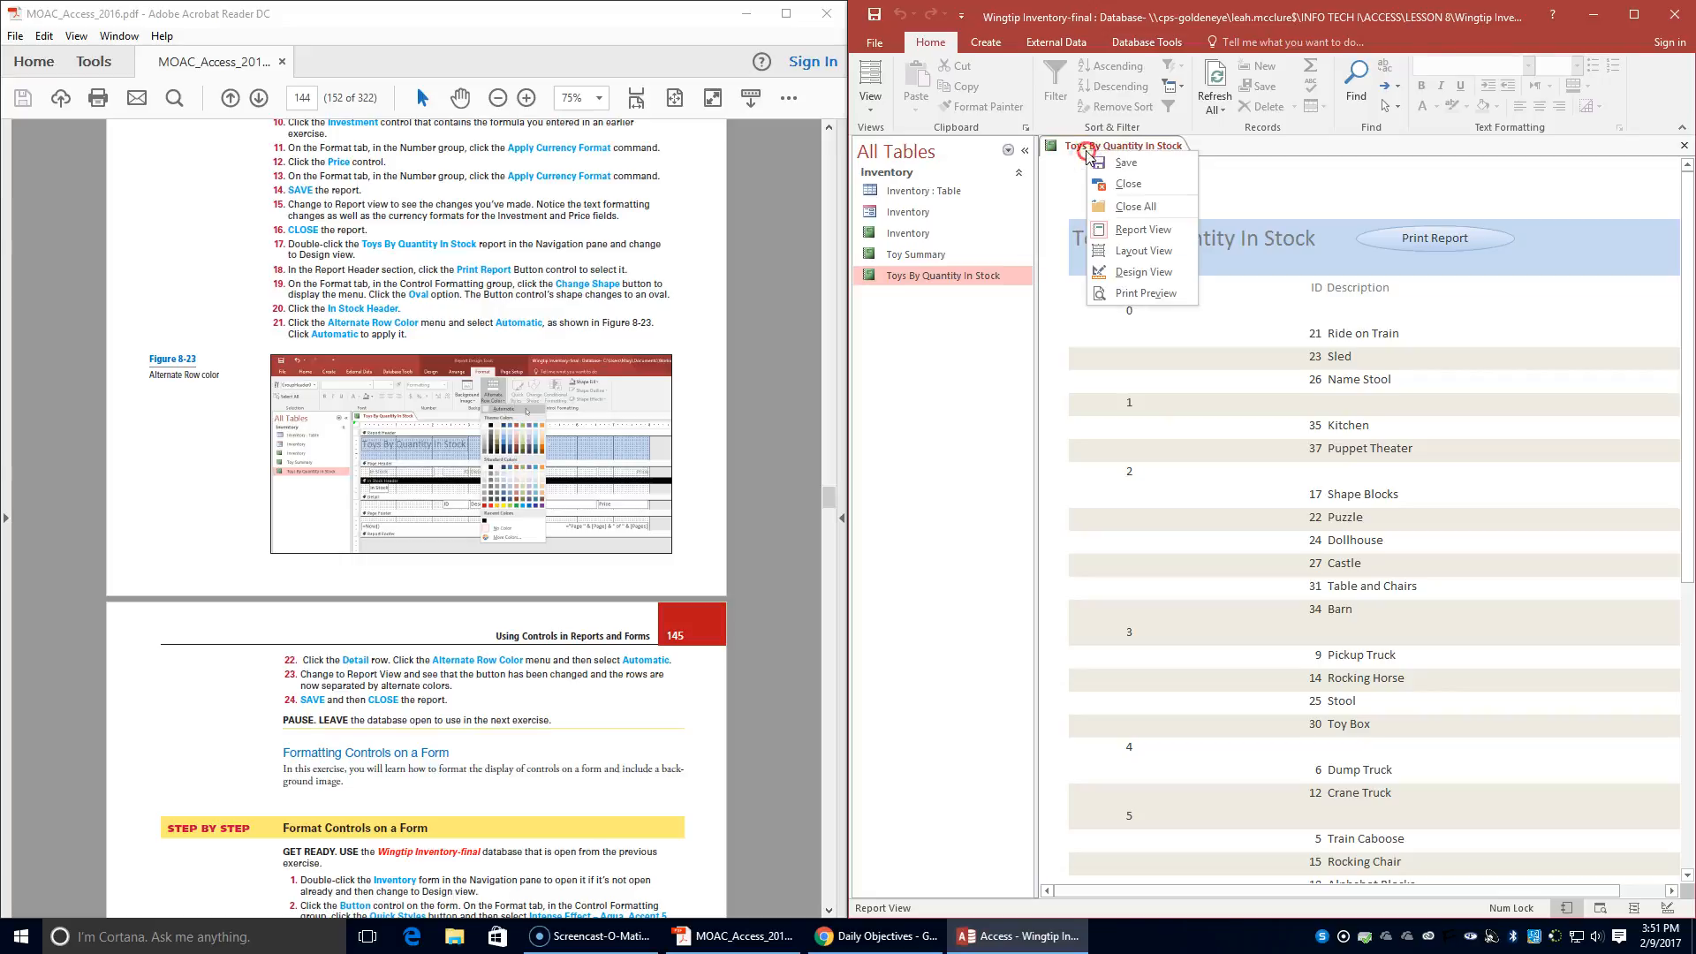
left_click(1095, 184)
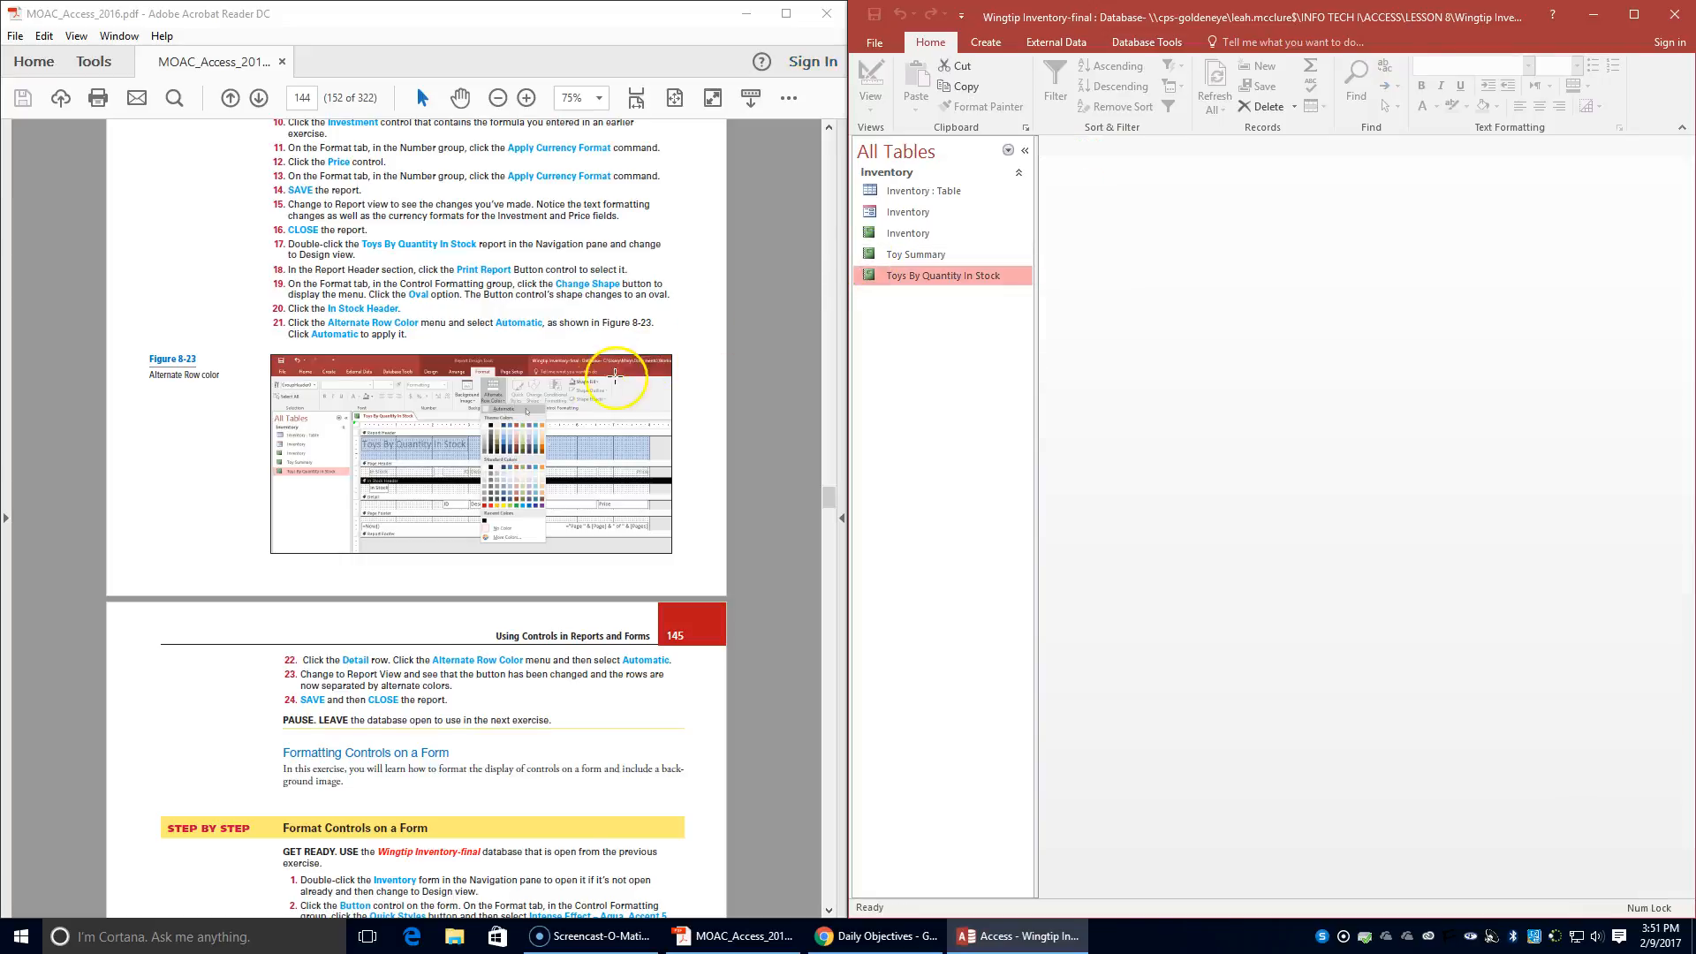
- Advance the textbook PDF to the Format Controls on a Form exercise and open the Inventory form
scroll(600, 394, "down", 4)
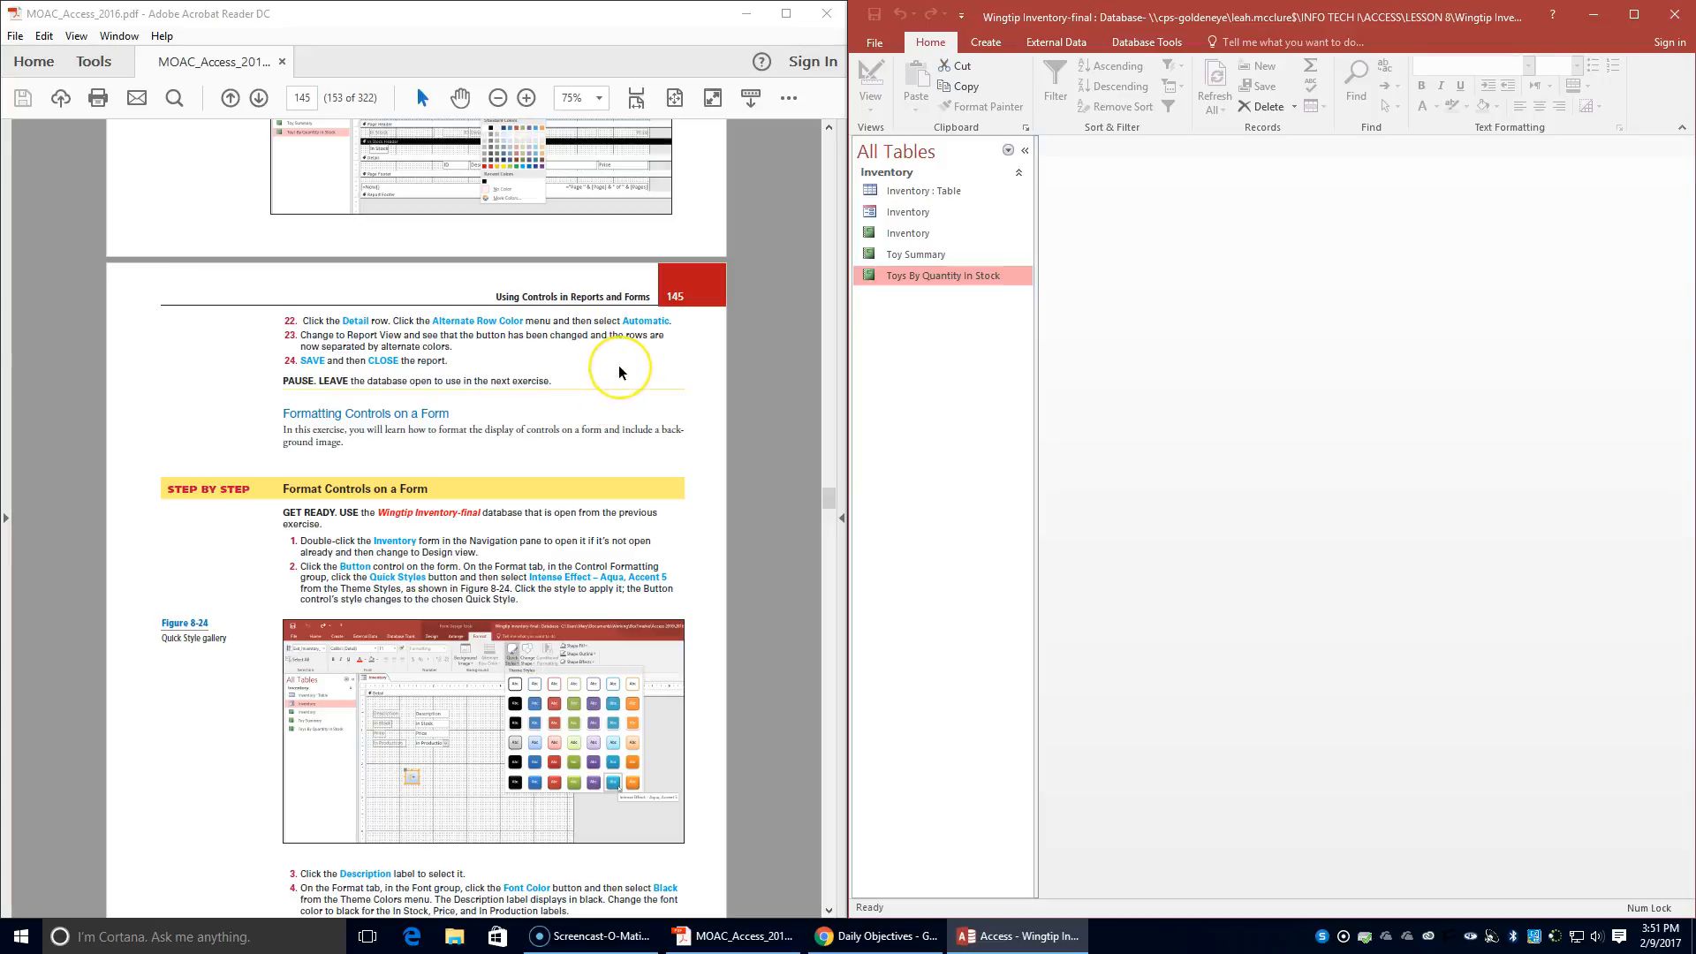
double_click(910, 213)
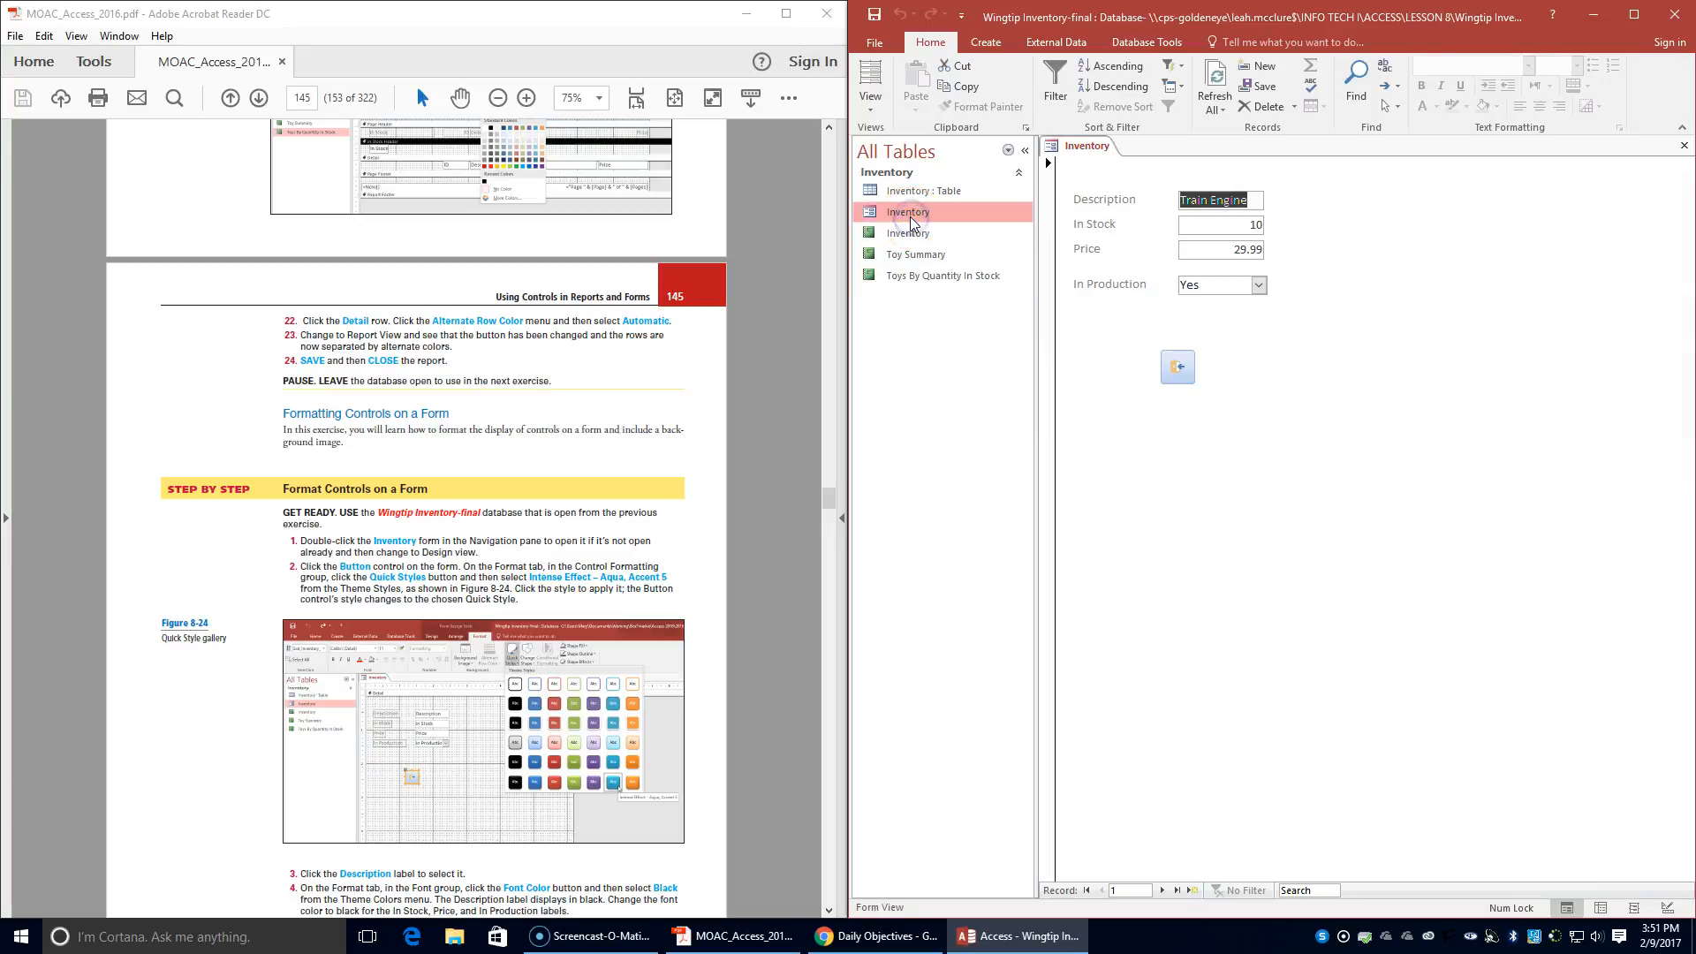
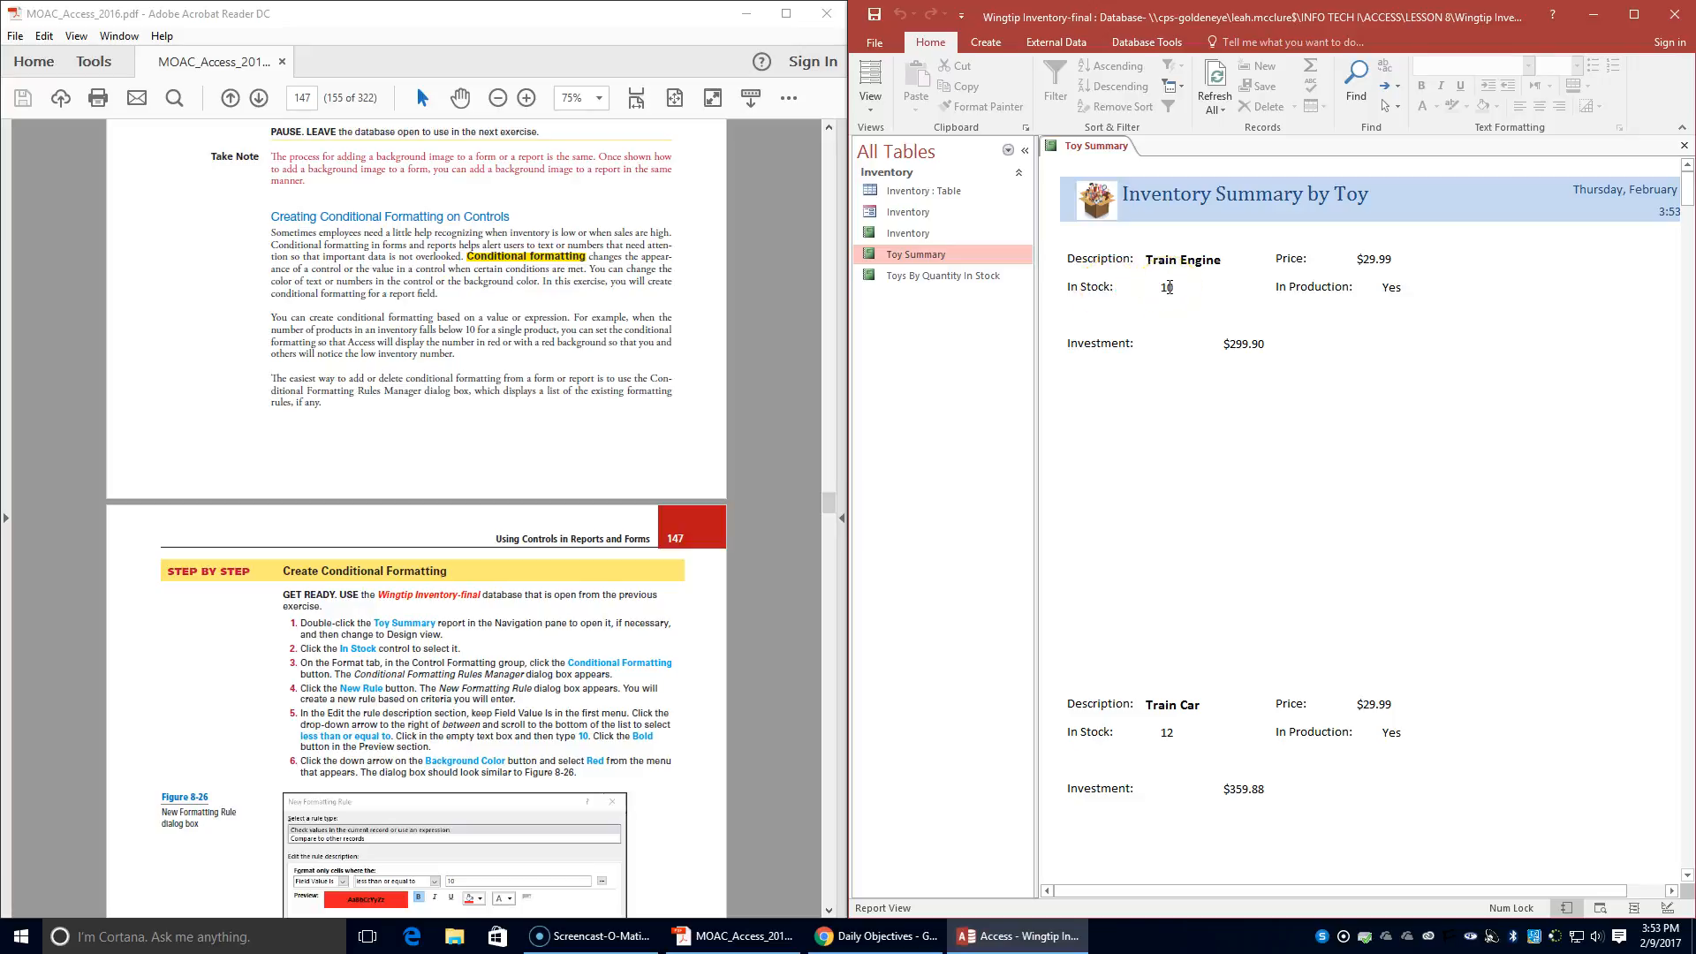
- Switch the Toy Summary report to Design view and start a new conditional formatting rule for the In Stock control
left_click(870, 99)
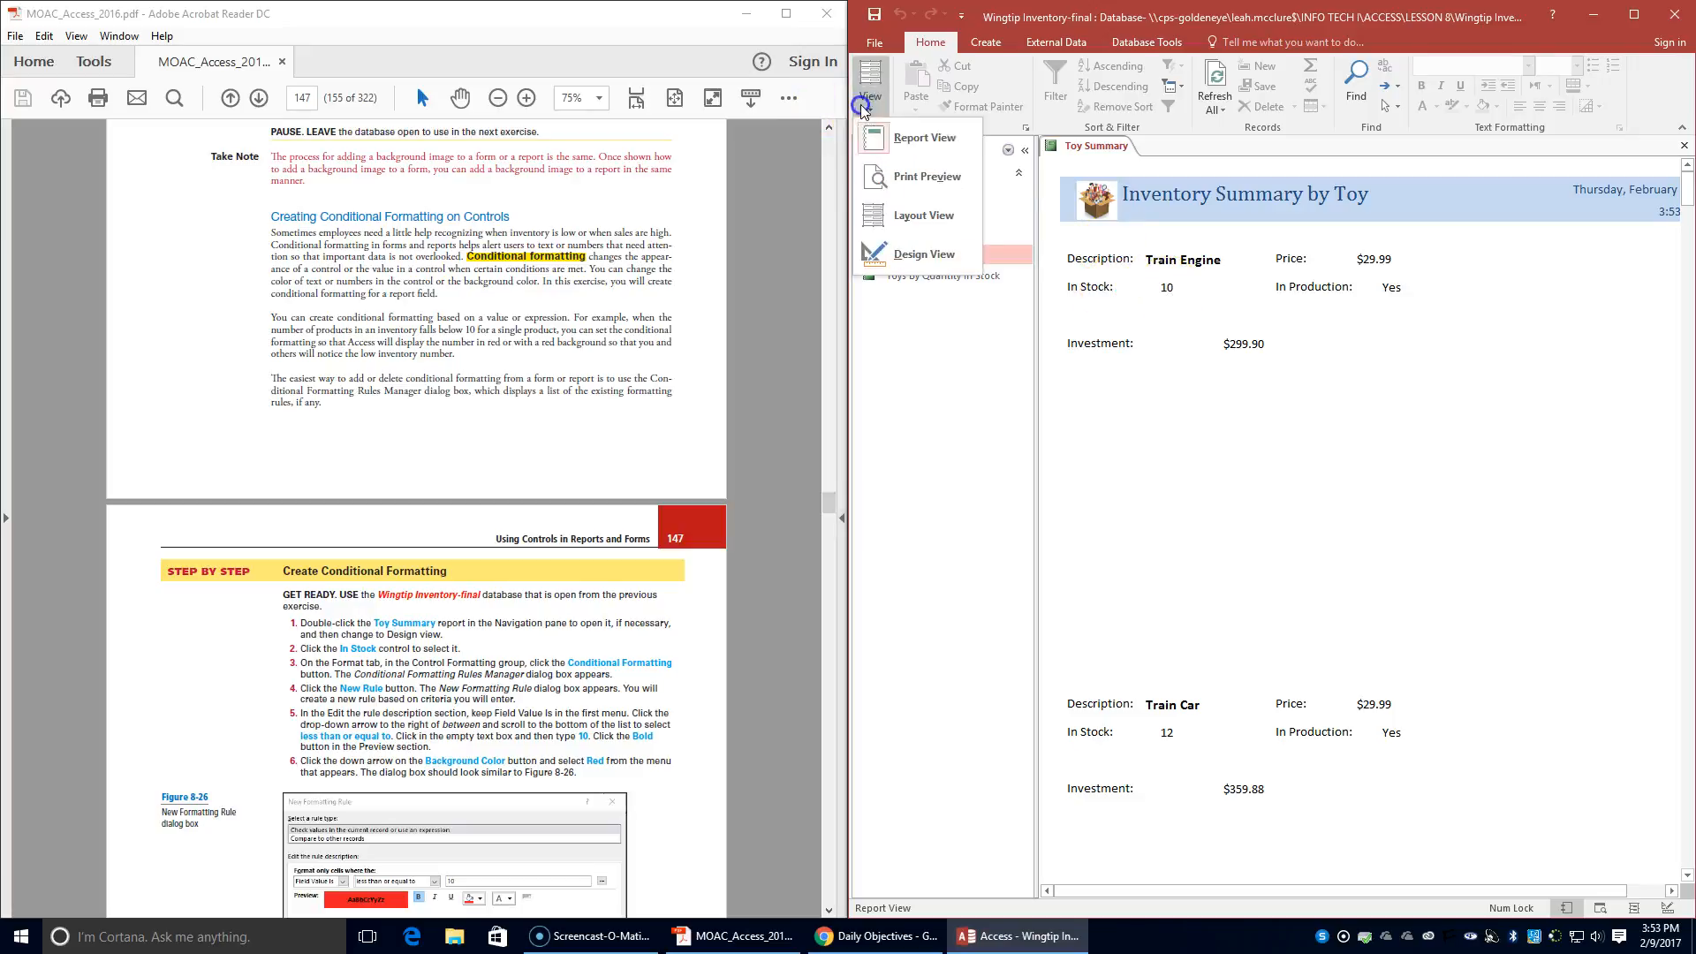
left_click(897, 256)
left_click(1198, 334)
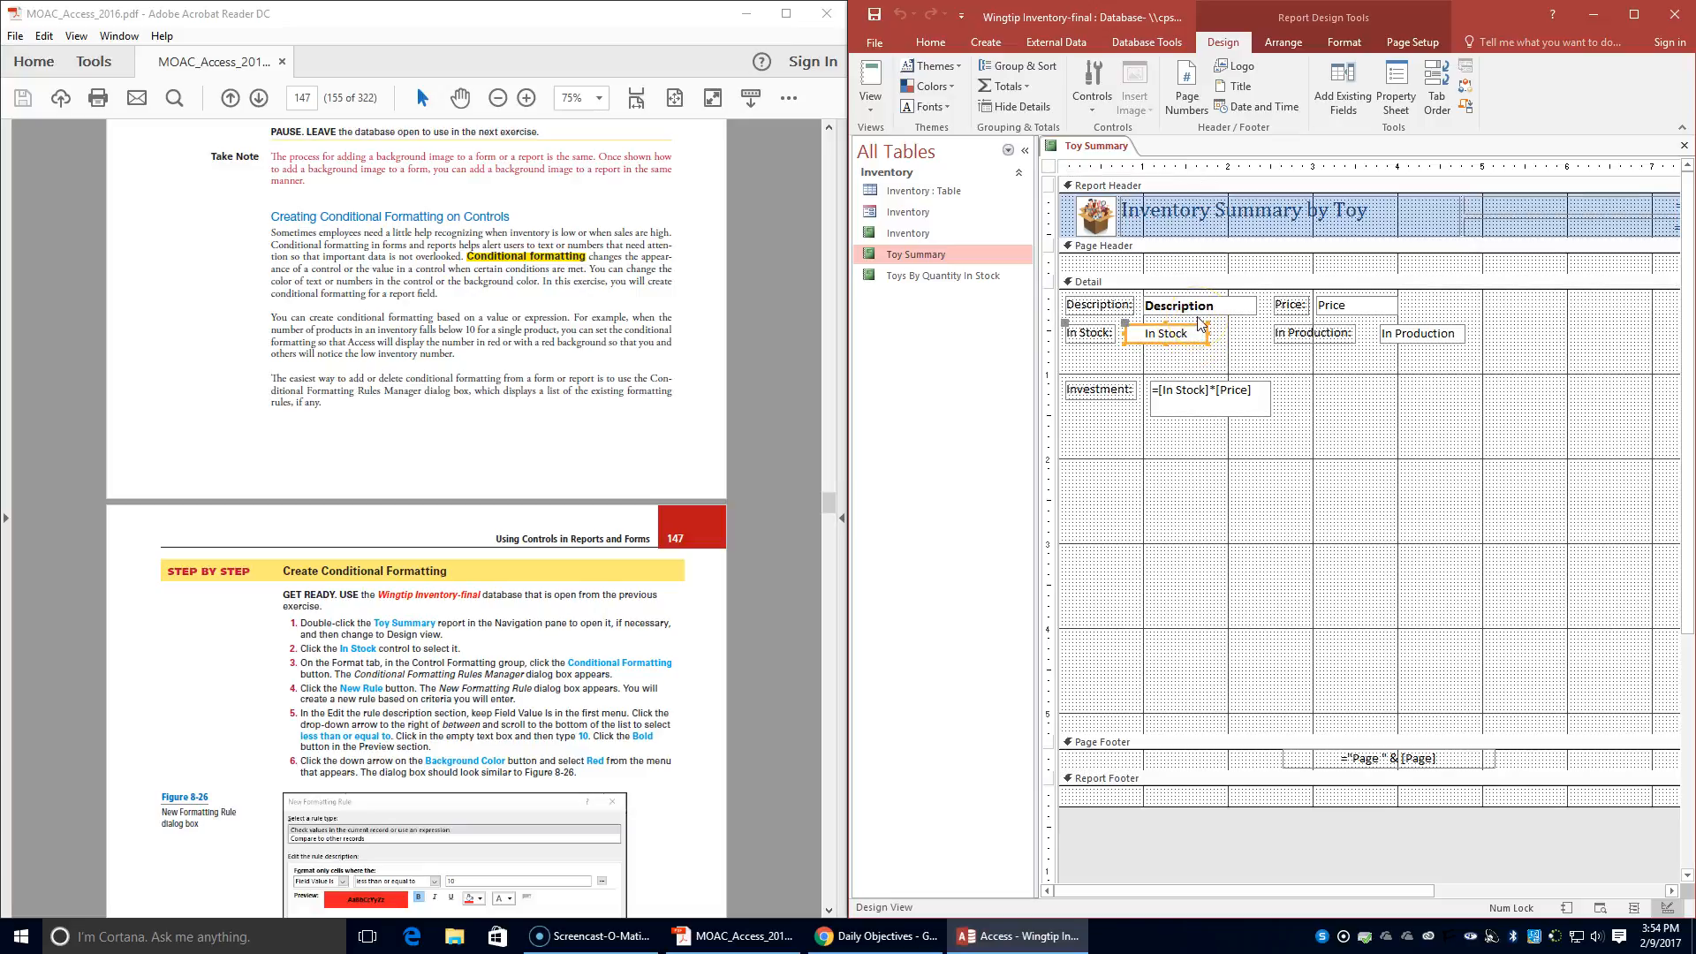
left_click(1353, 46)
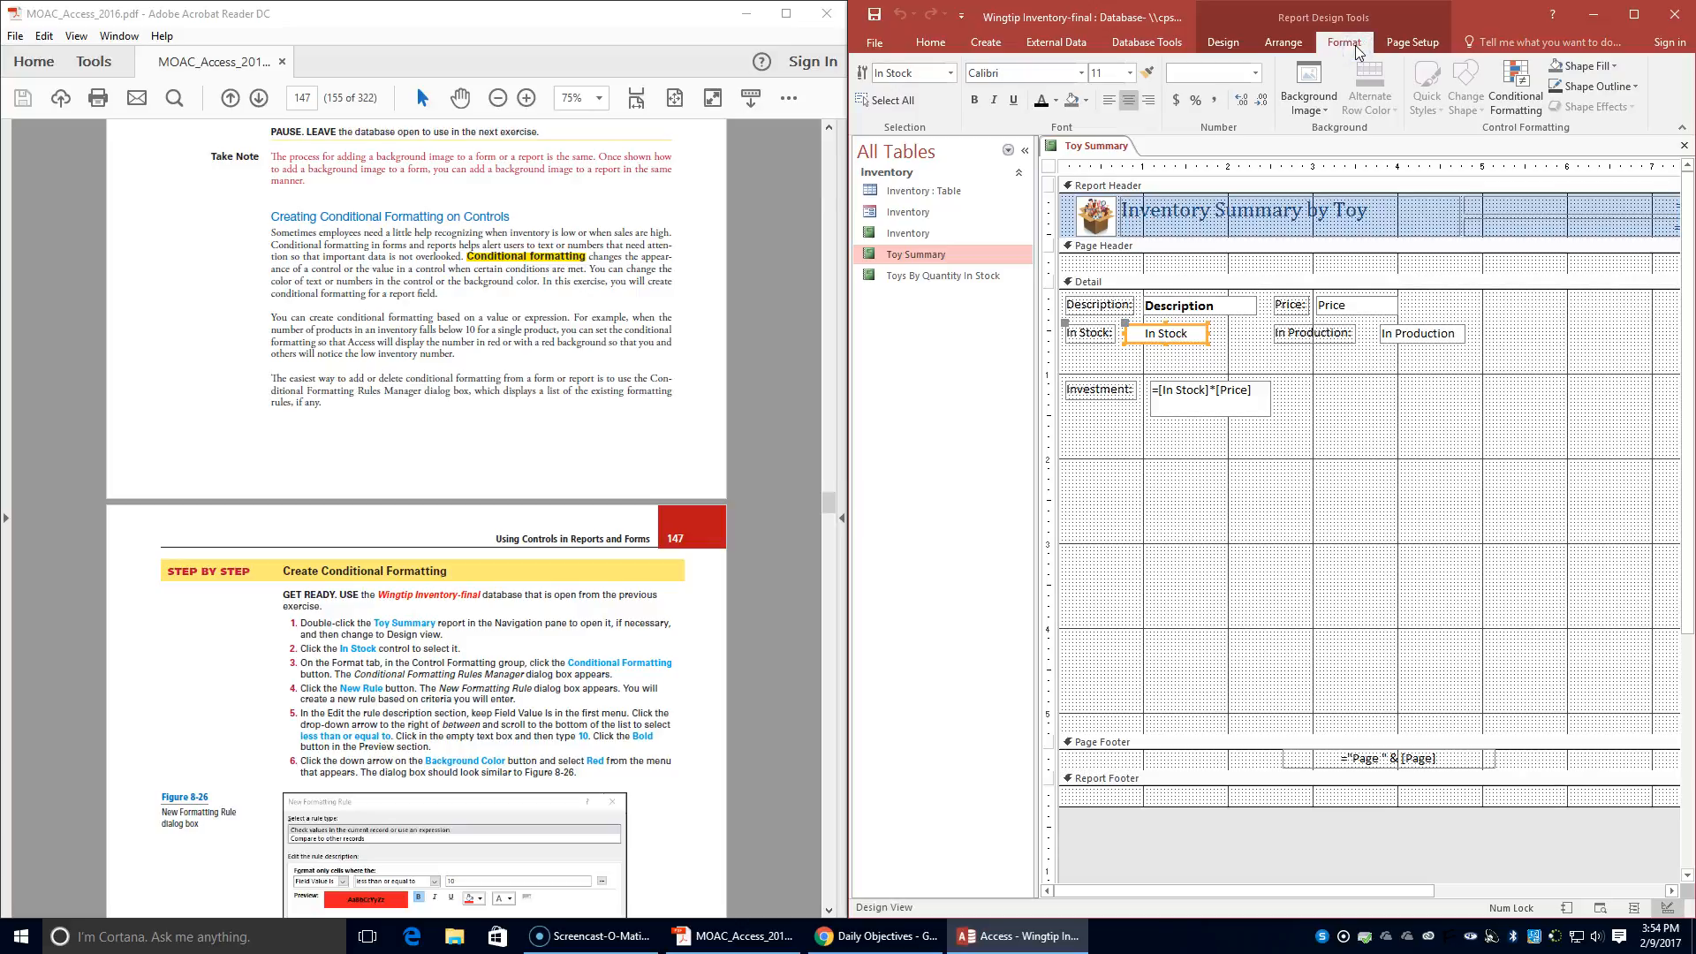
left_click(1515, 88)
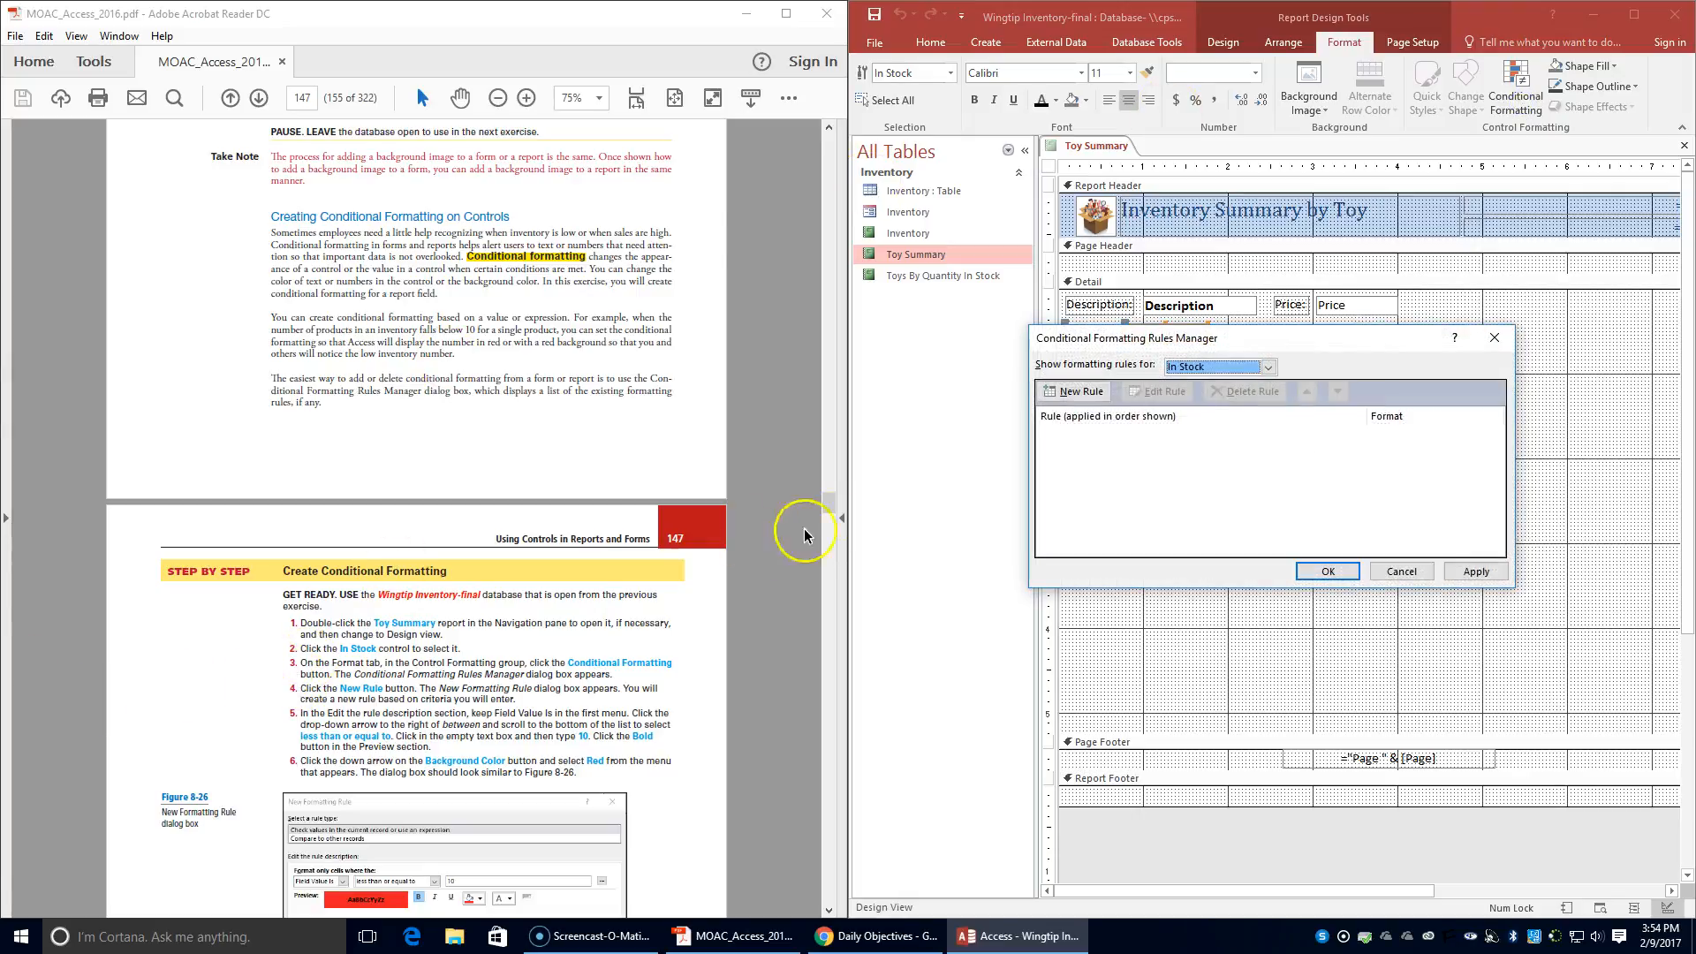
left_click(1069, 392)
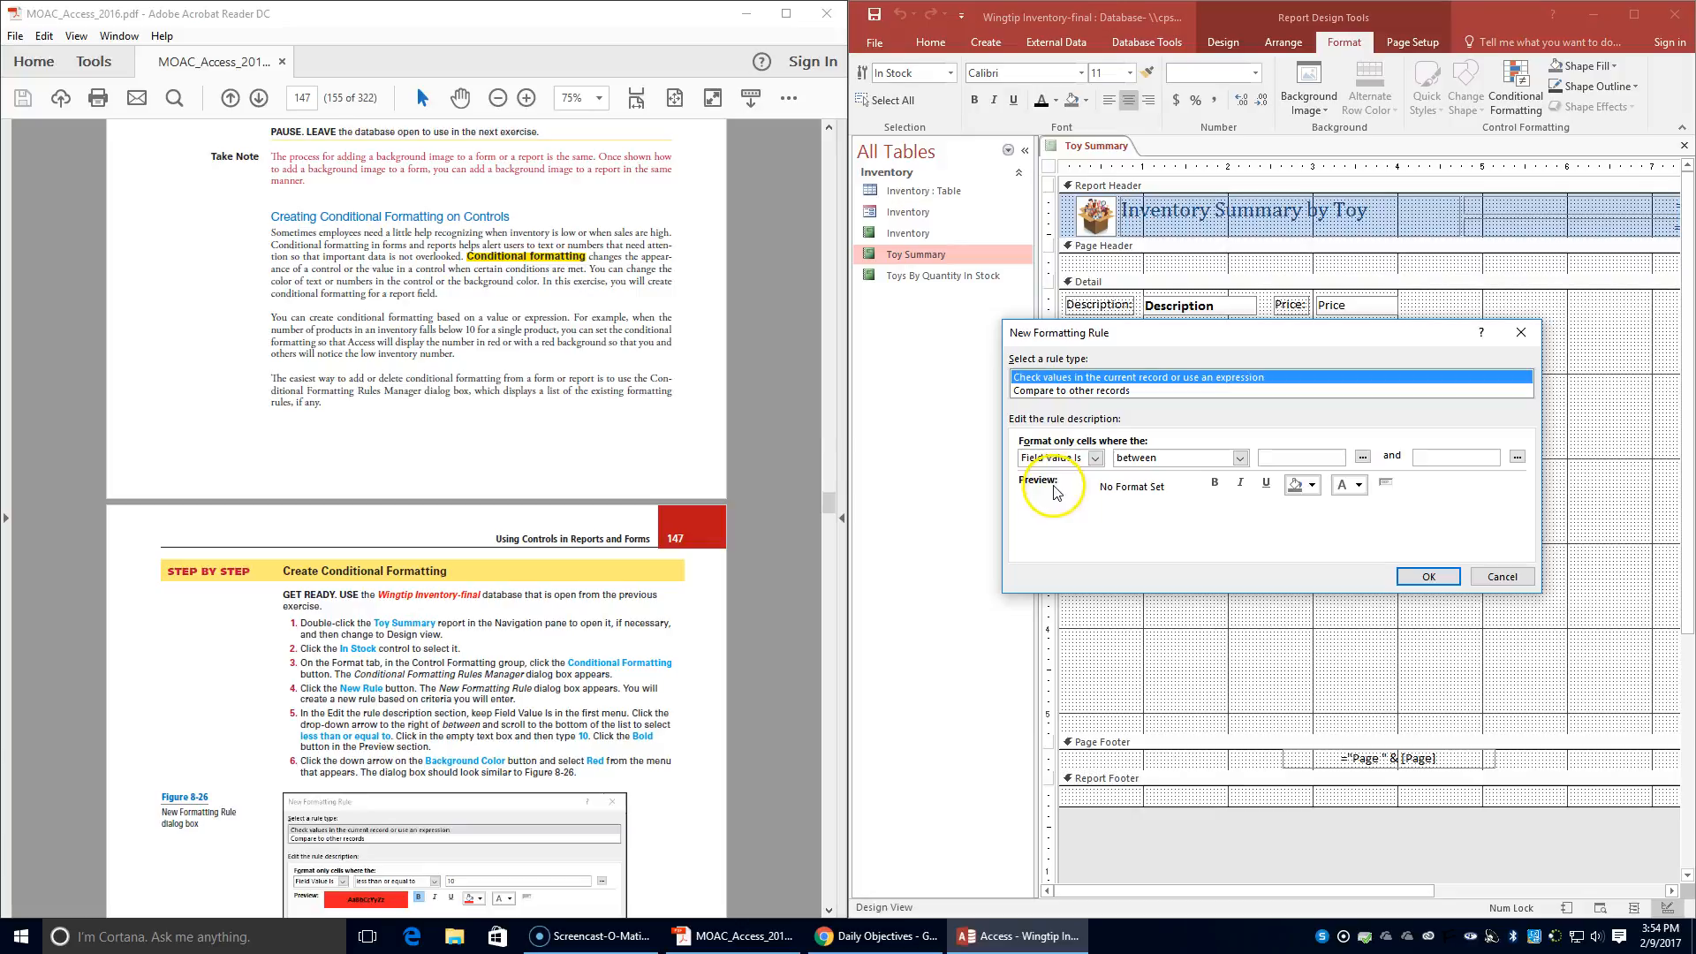
- Set the rule's condition to Field Value Is less than or equal to 10
left_click(1095, 458)
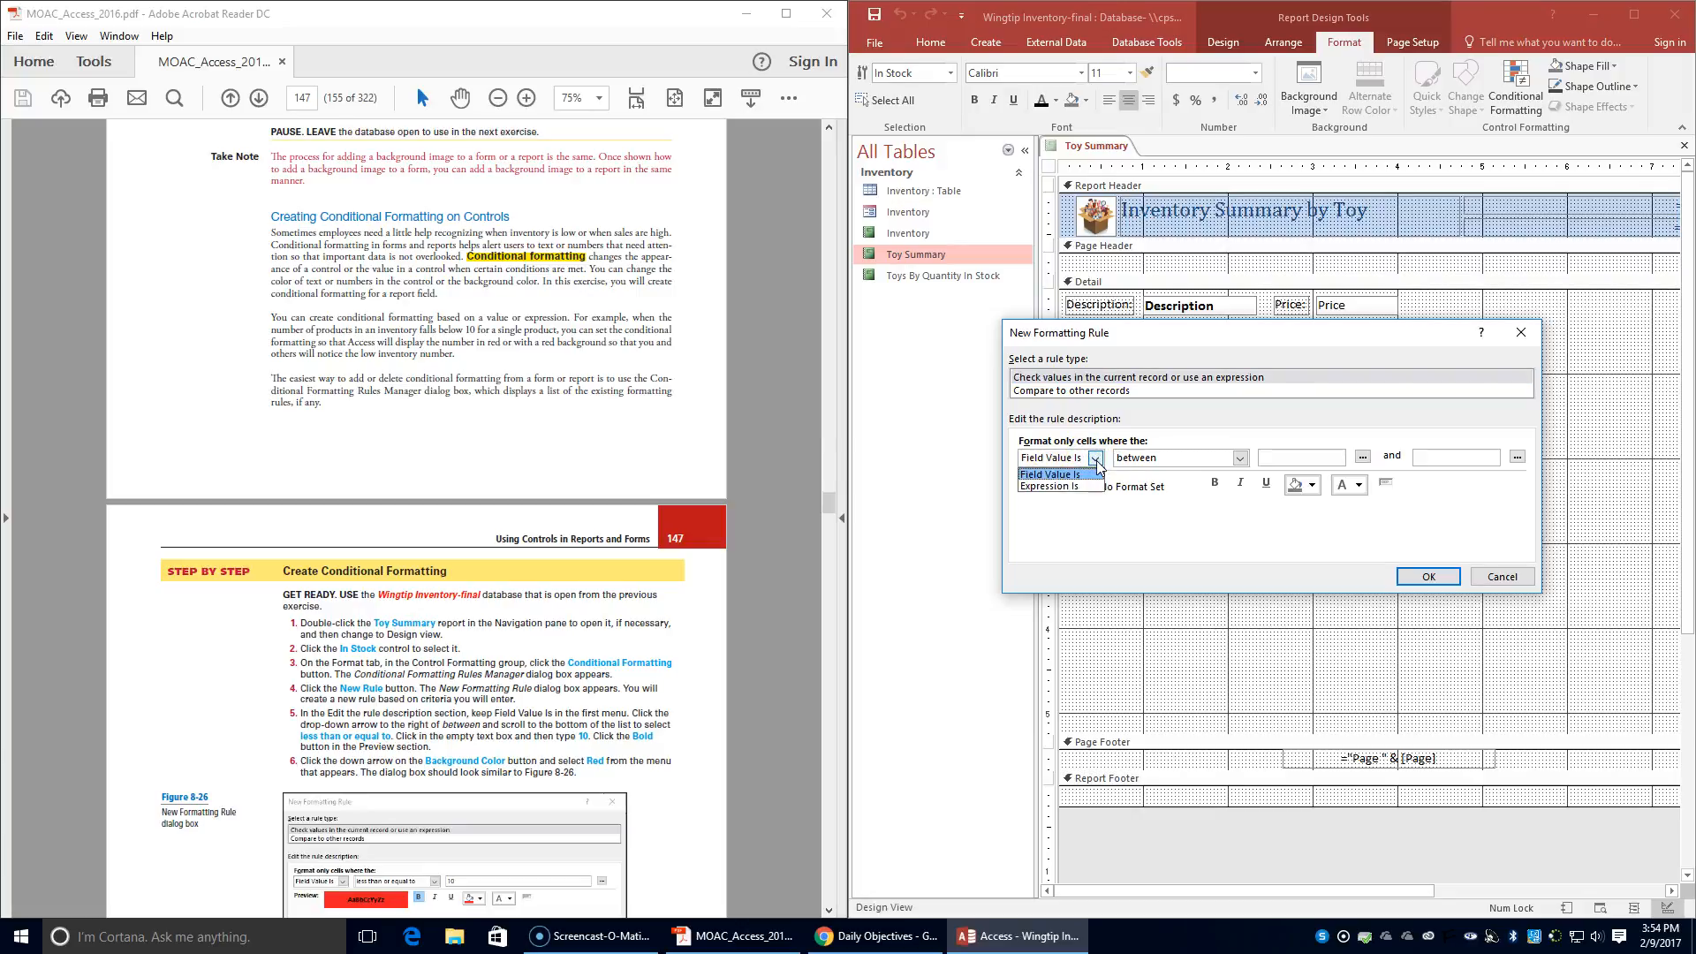
left_click(1096, 461)
left_click(1240, 457)
left_click(1241, 458)
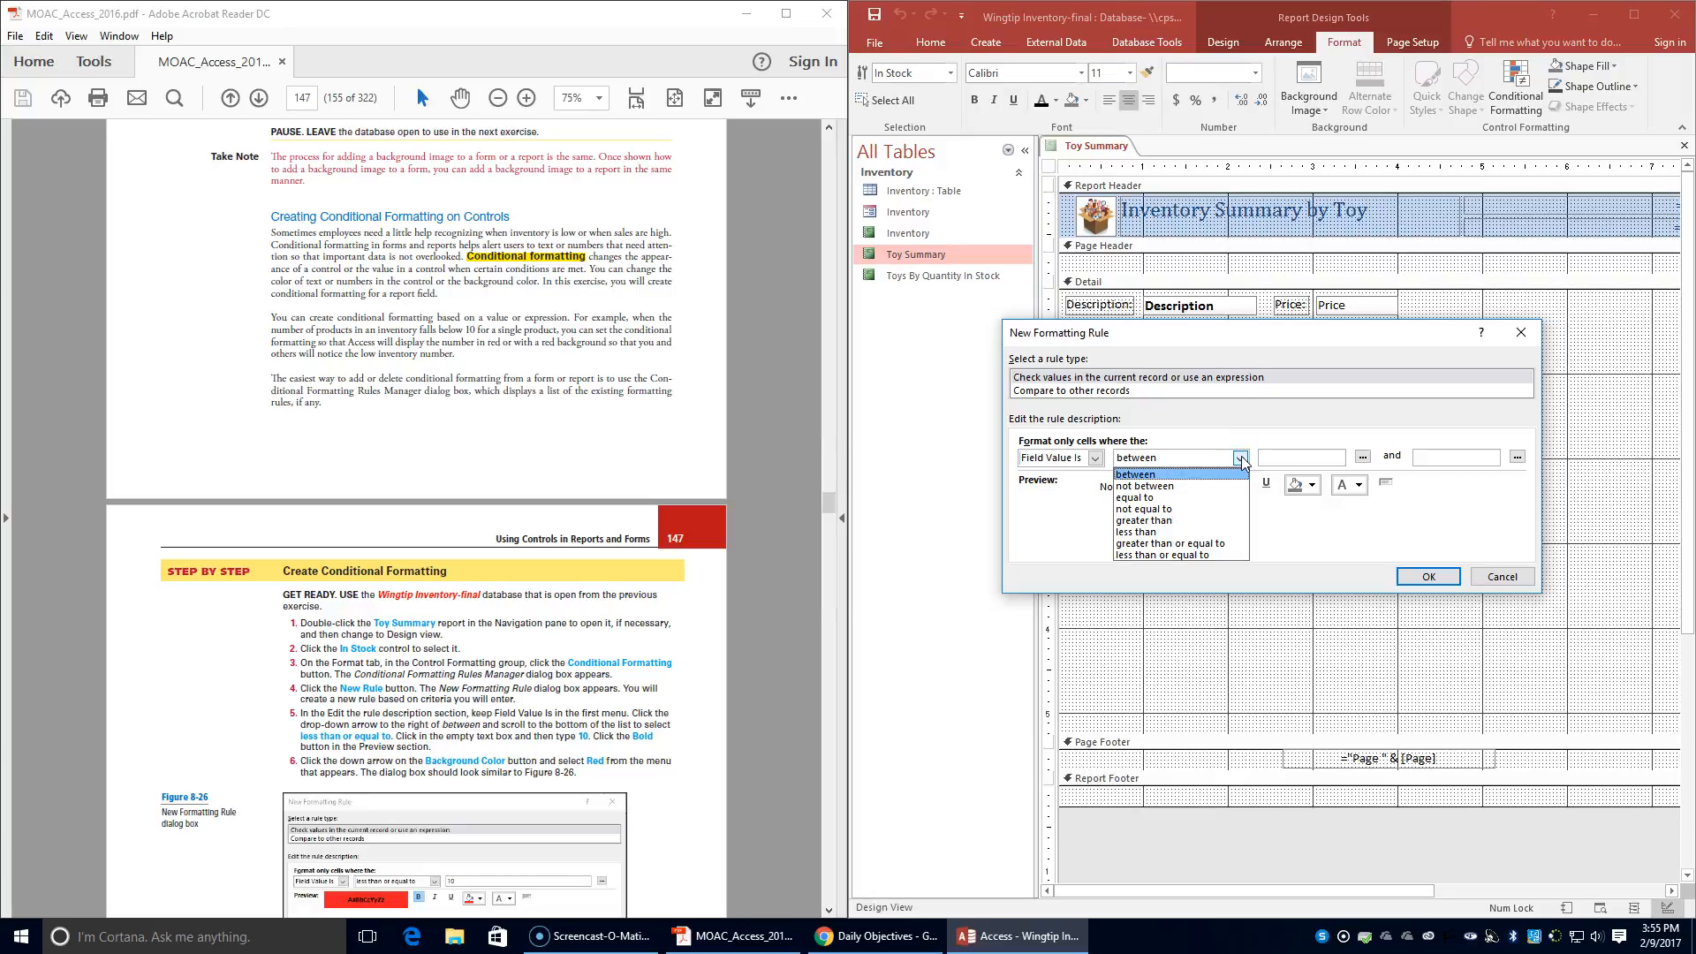
left_click(1184, 554)
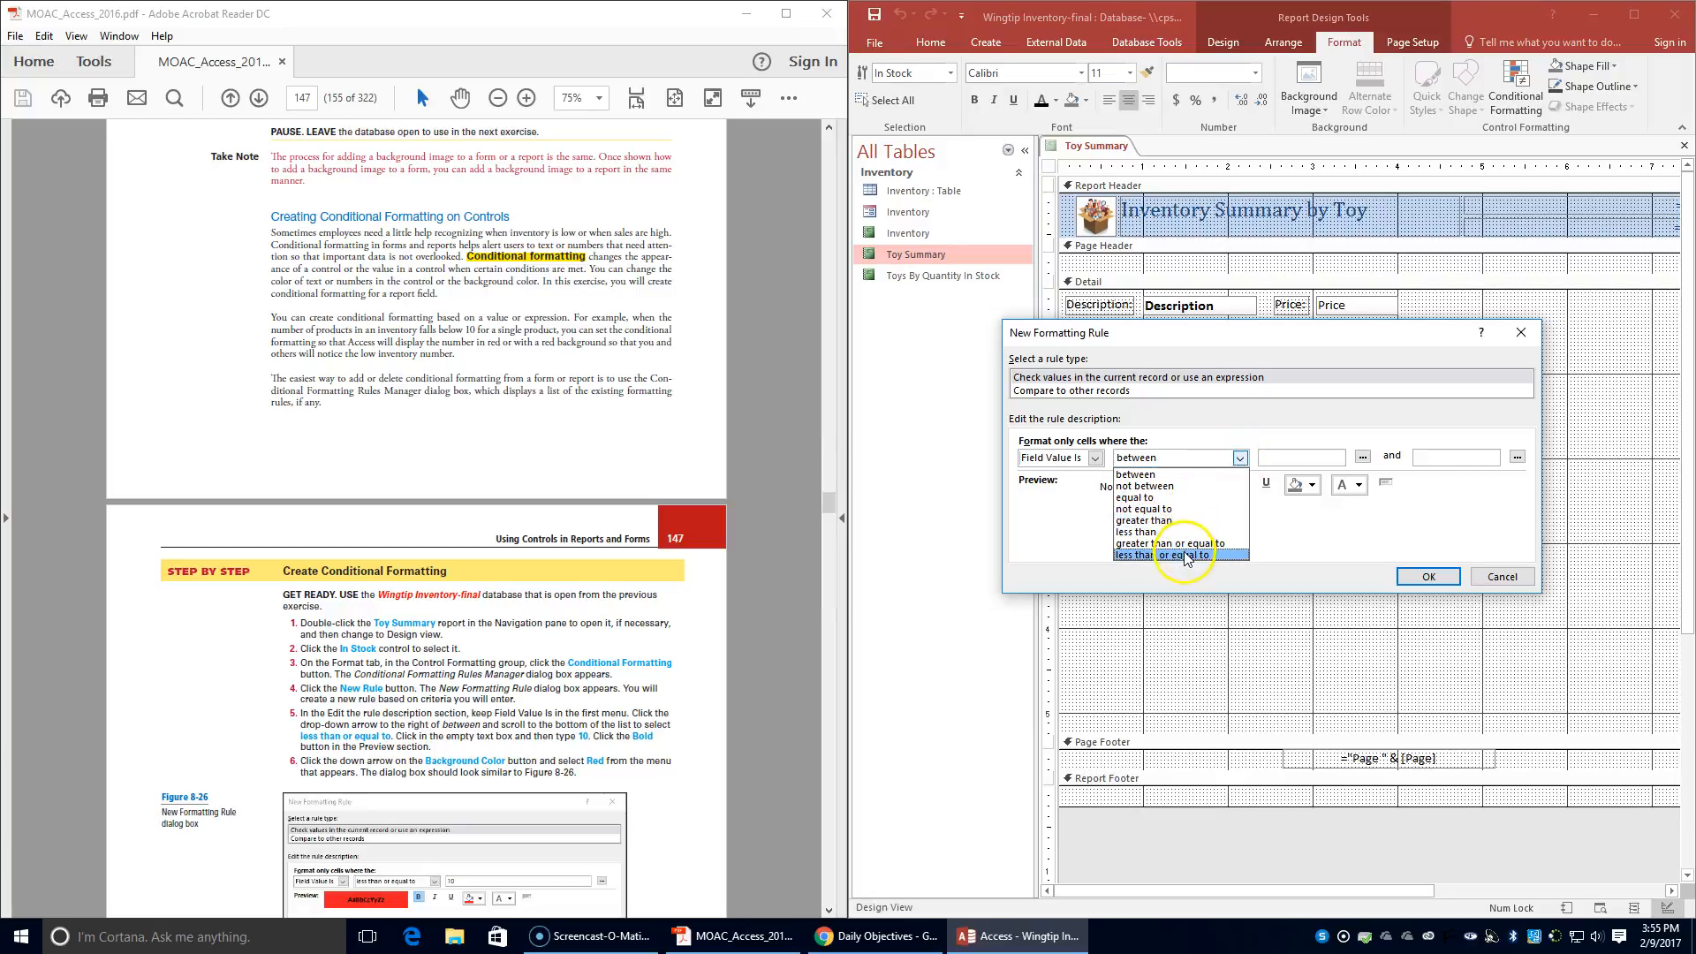
left_click(1184, 553)
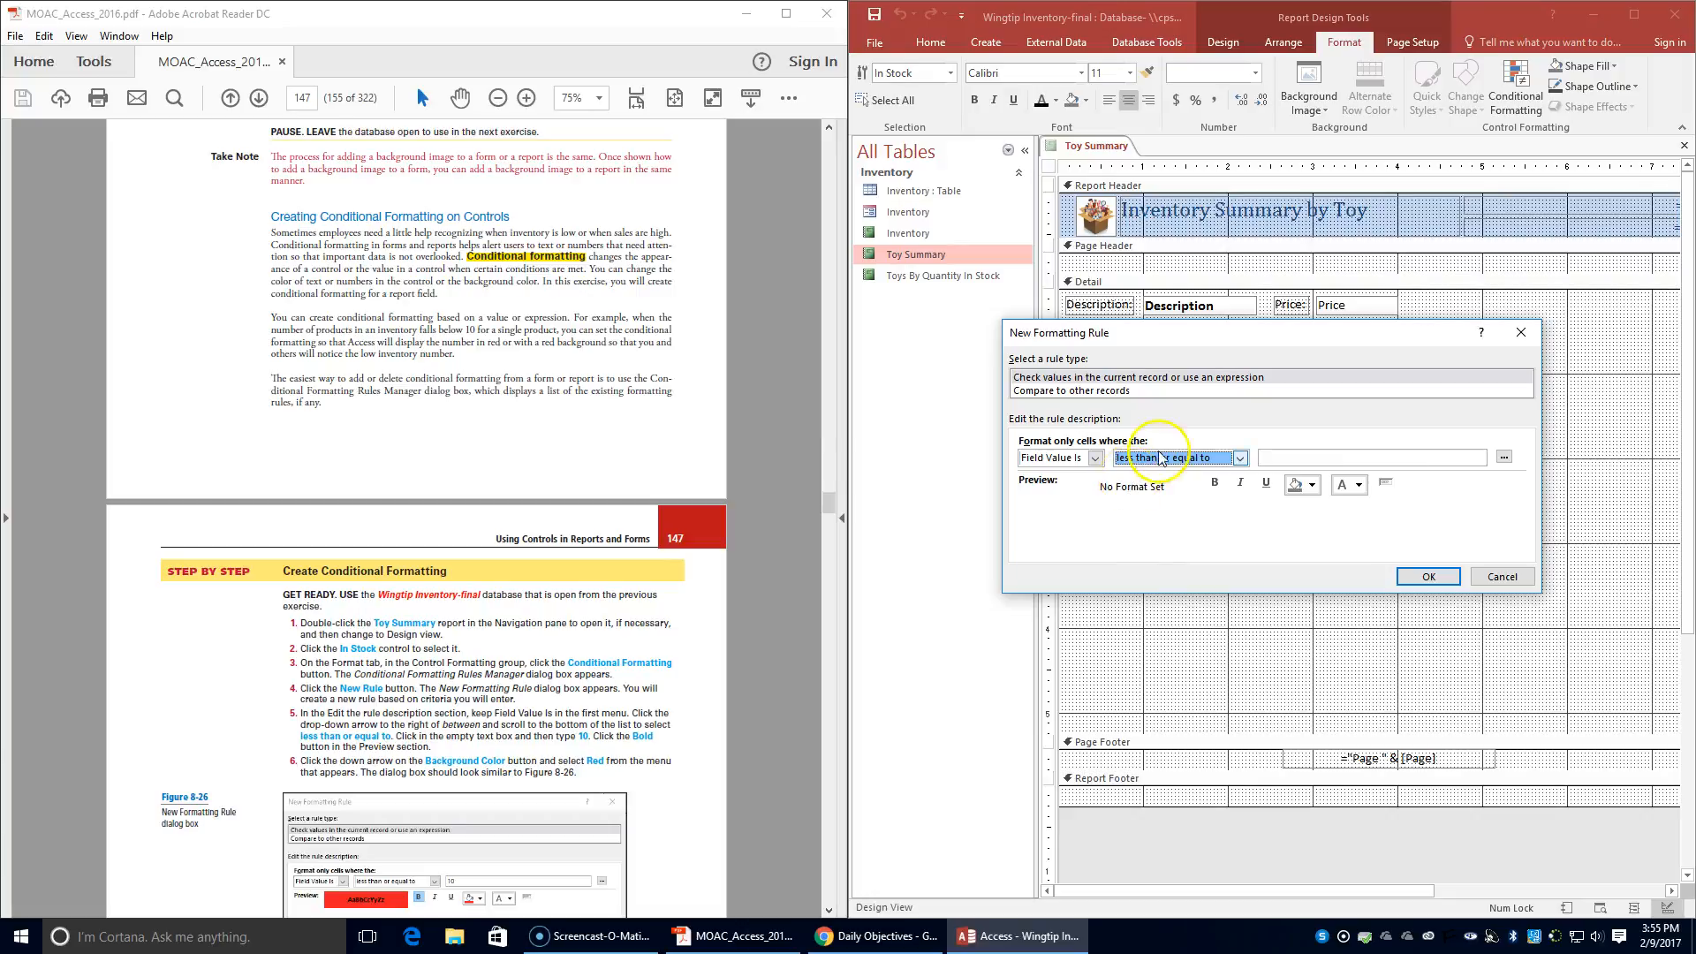
left_click(1337, 461)
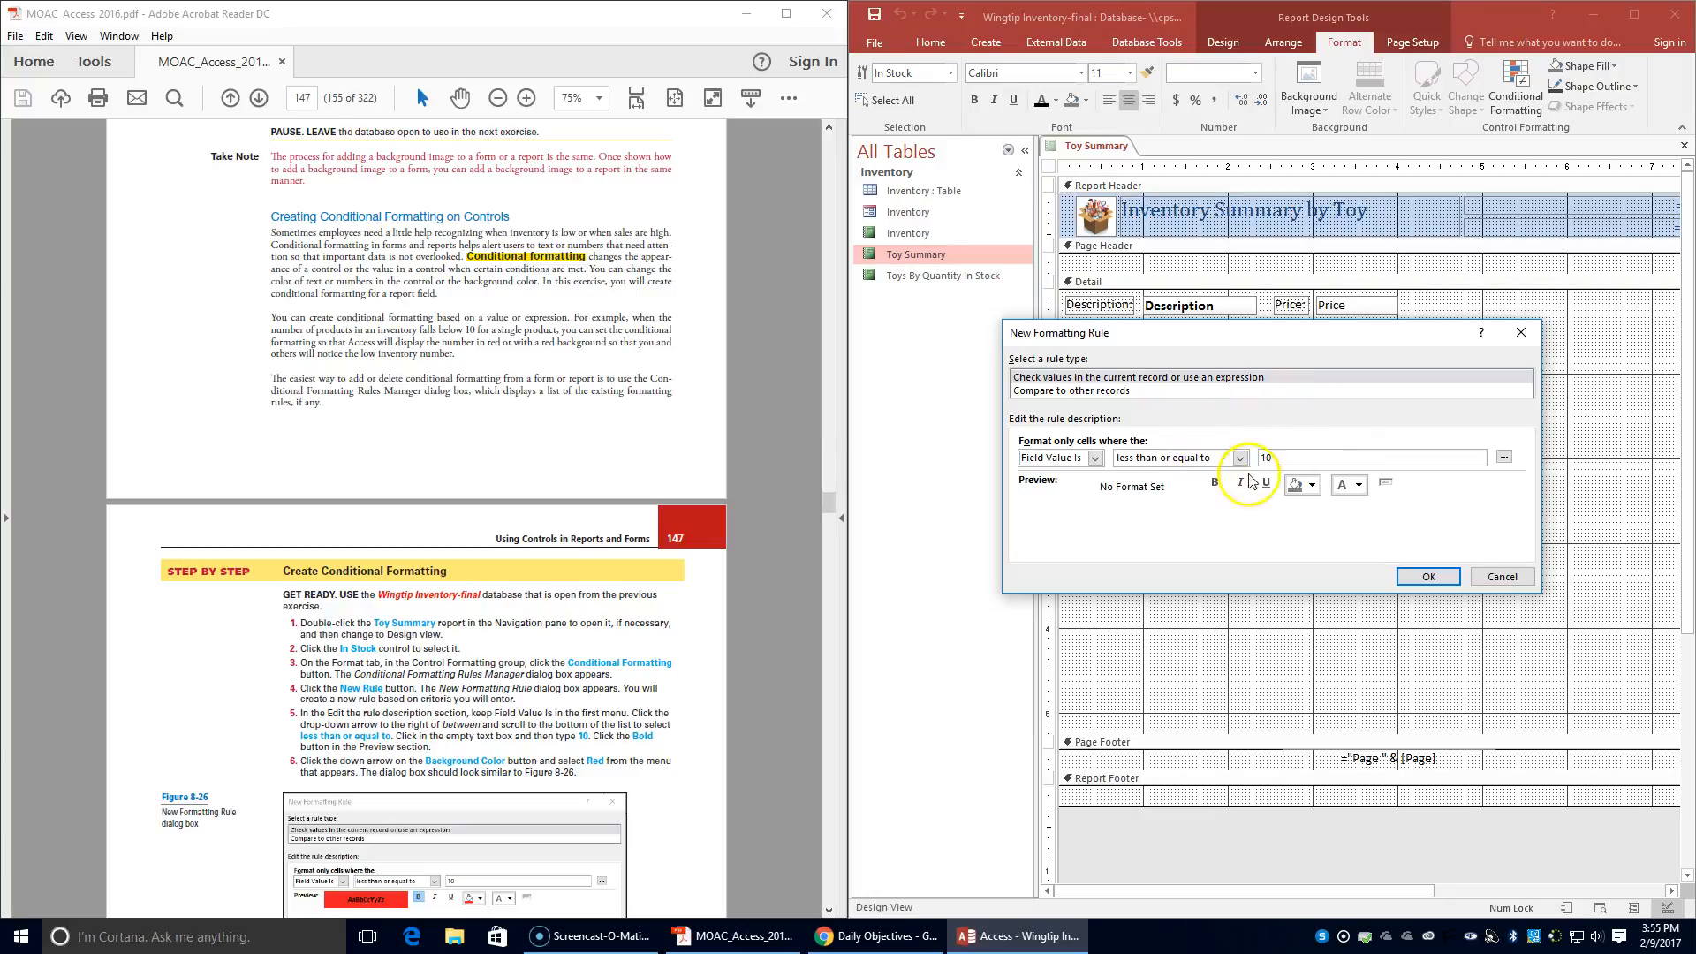
- Give the rule bold text and a red background color, and apply it to the In Stock control
left_click(1216, 484)
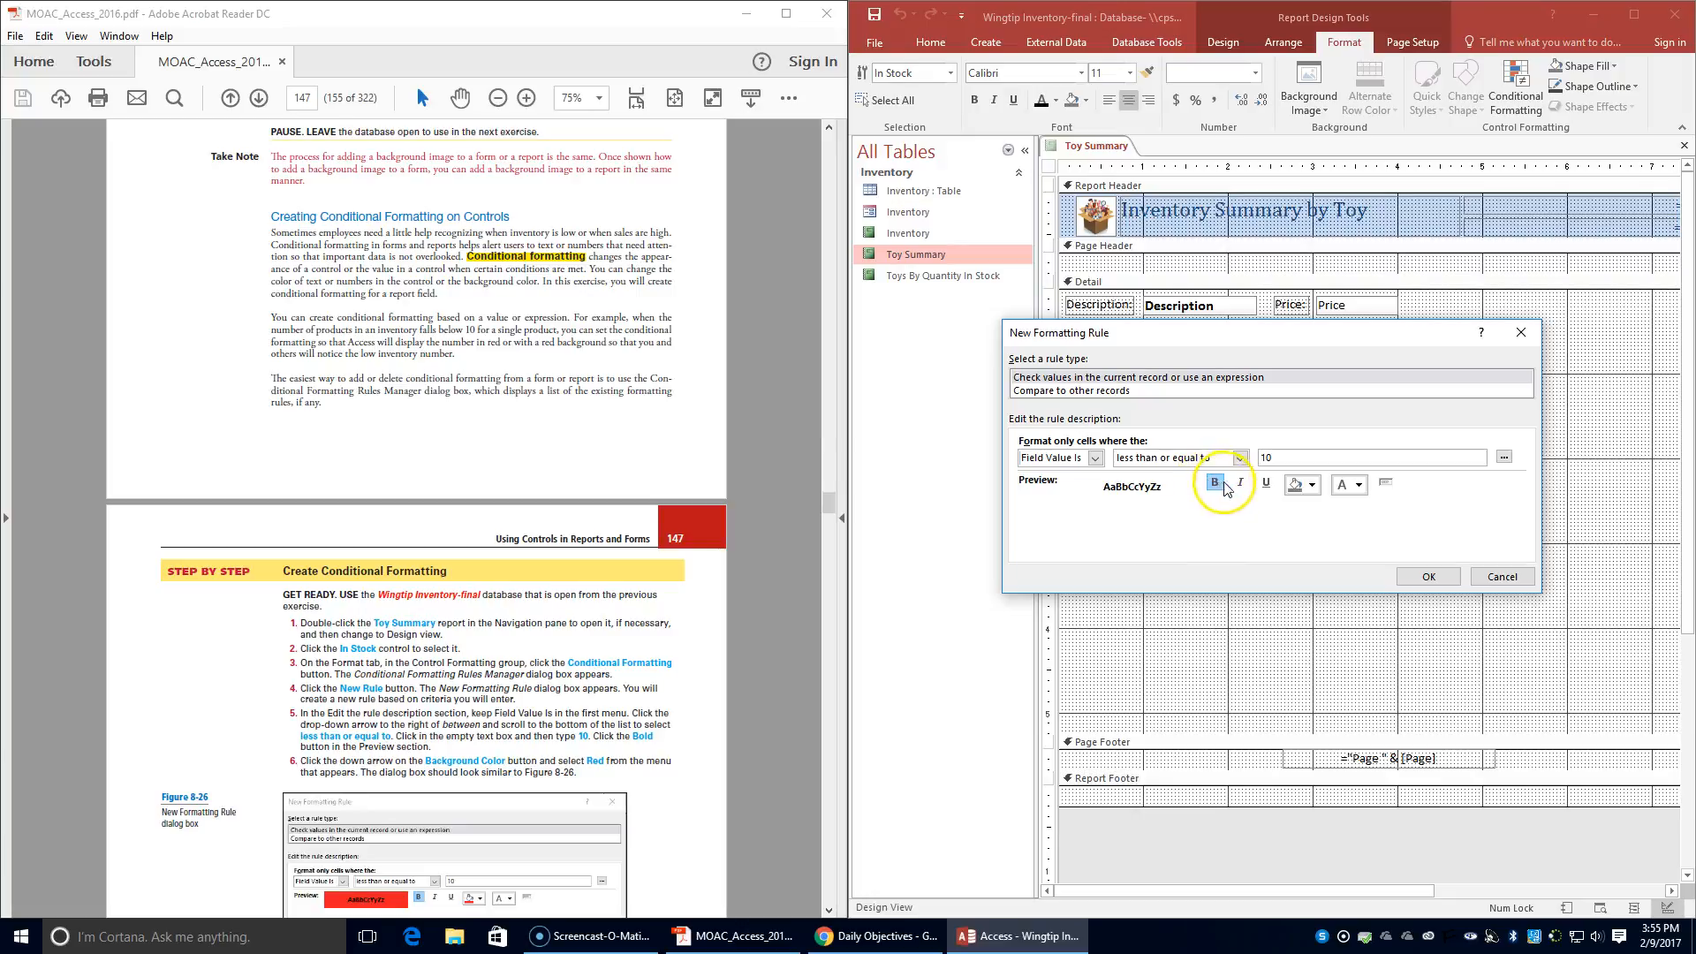
left_click(1313, 485)
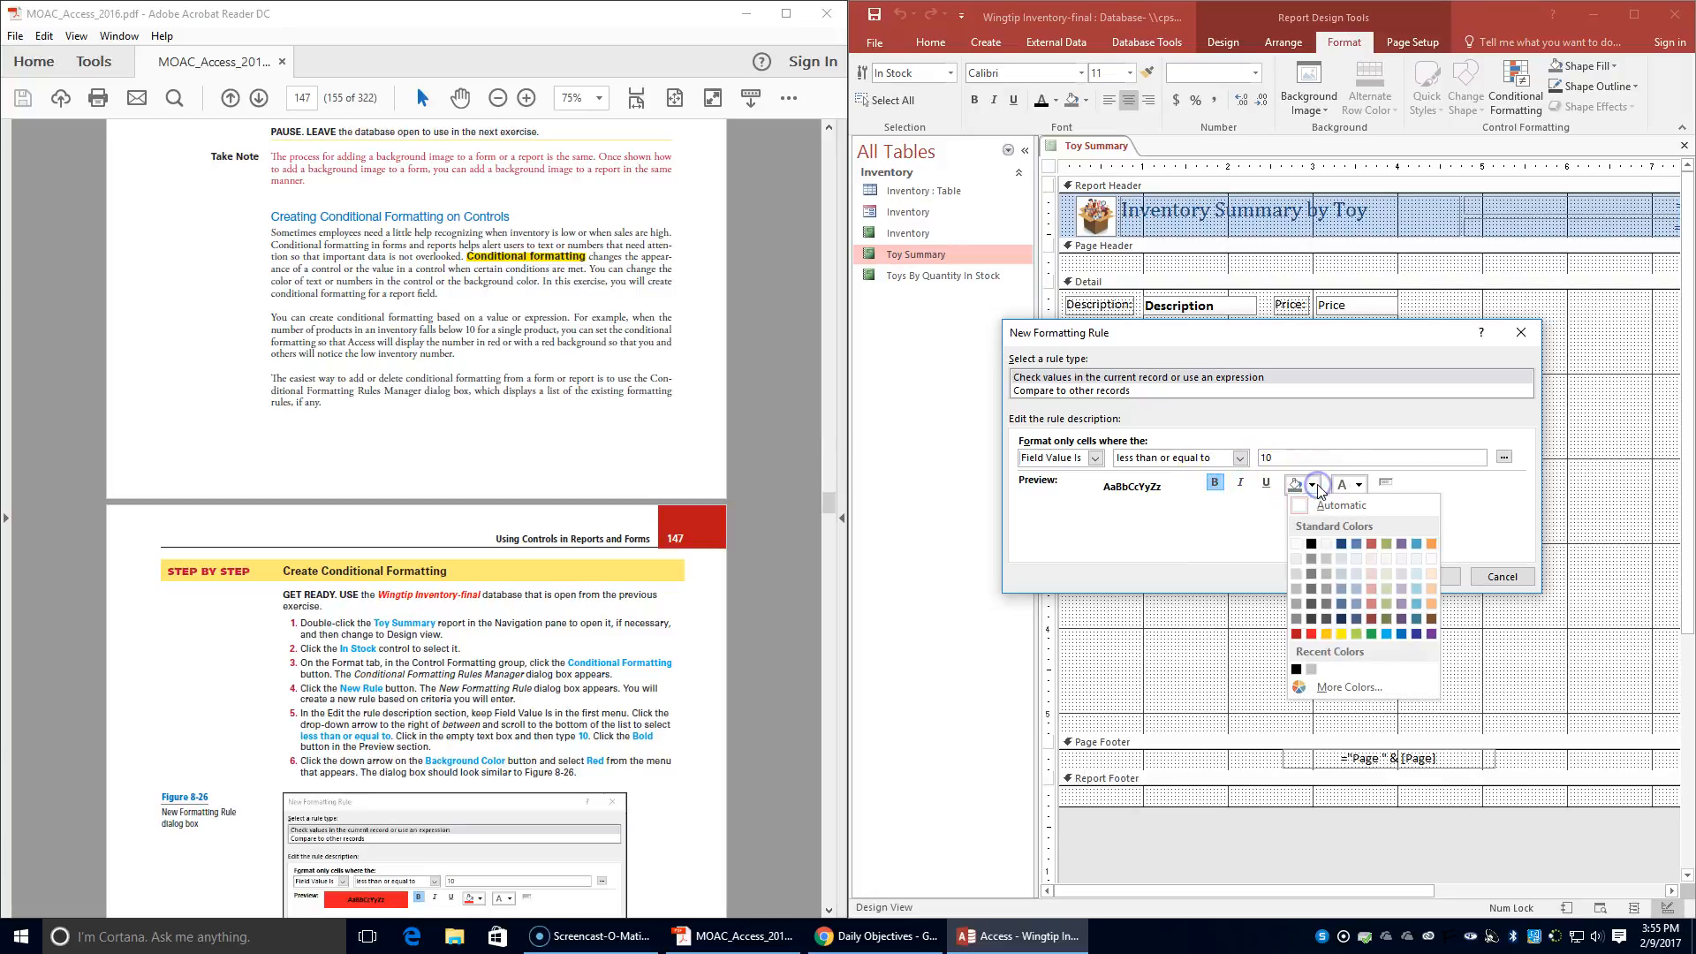
left_click(1311, 634)
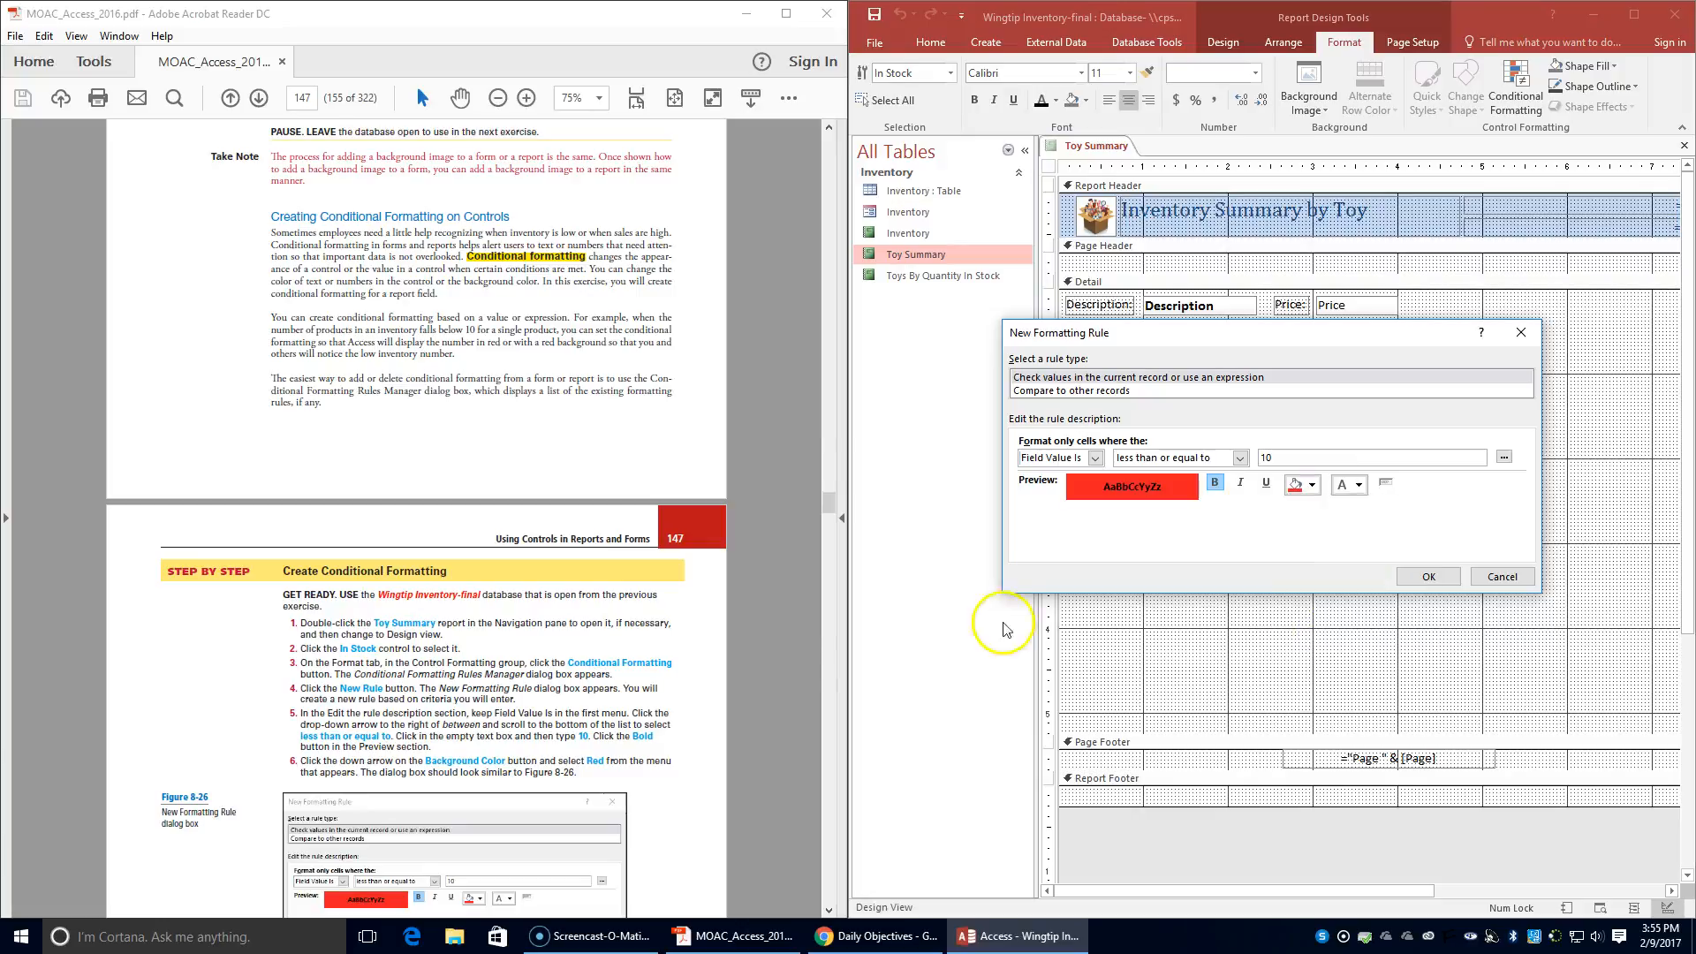
scroll(553, 626, "down", 4)
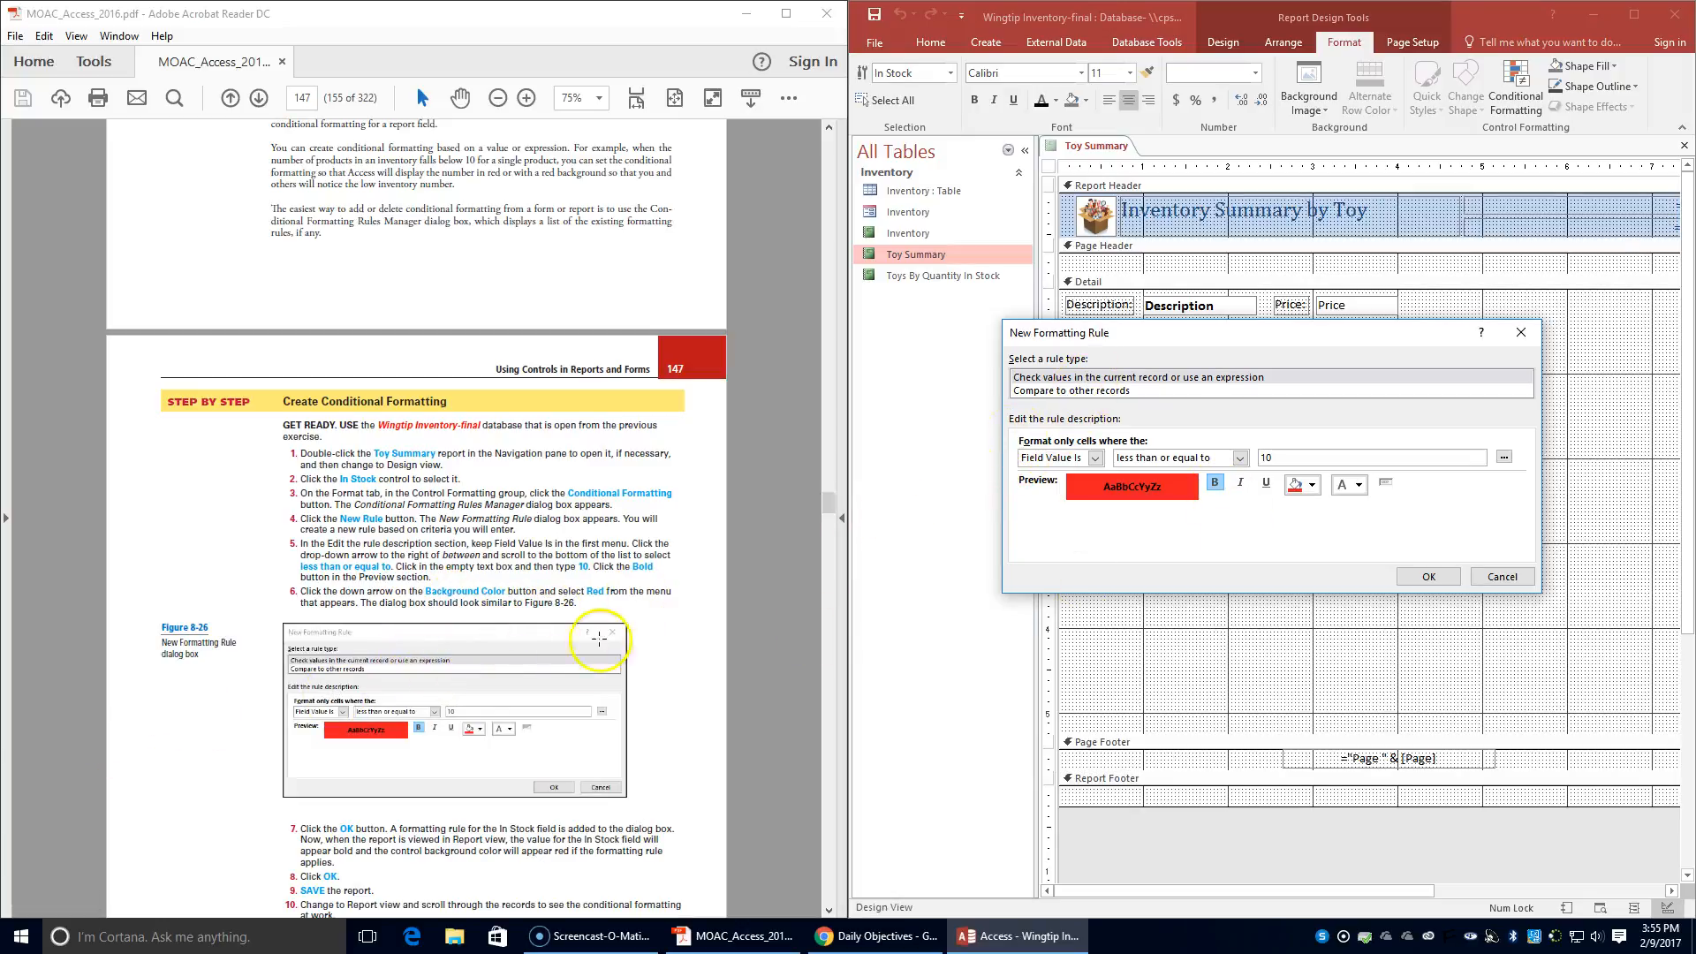
scroll(562, 680, "down", 3)
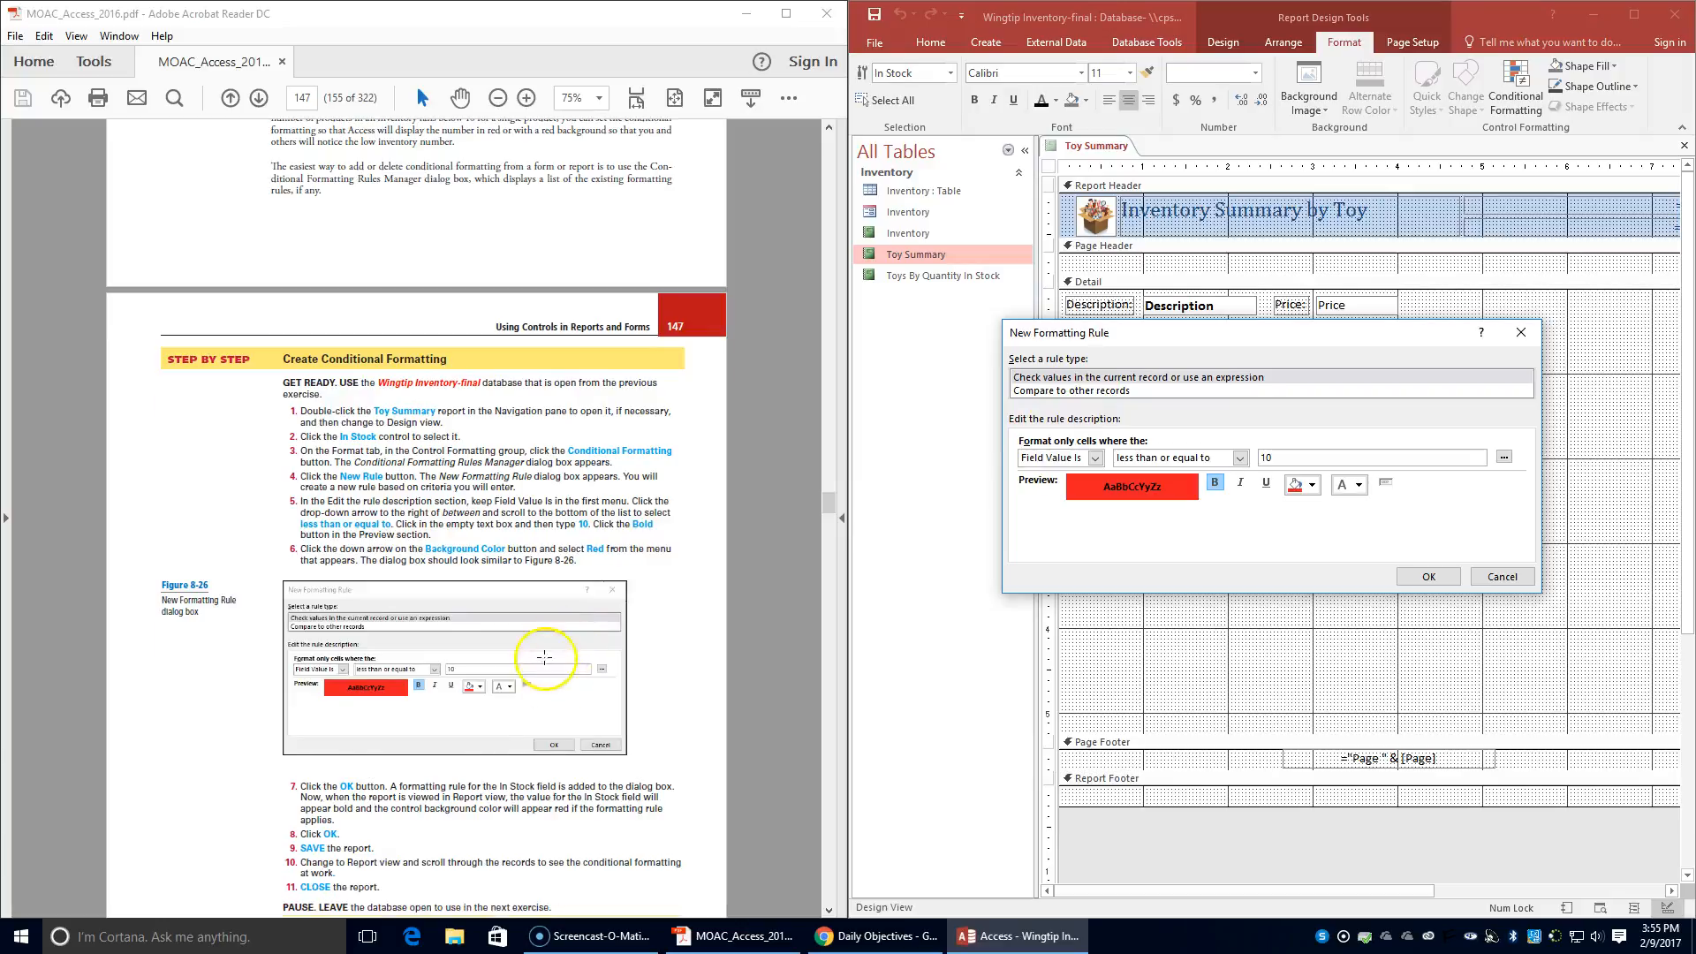
left_click(1416, 576)
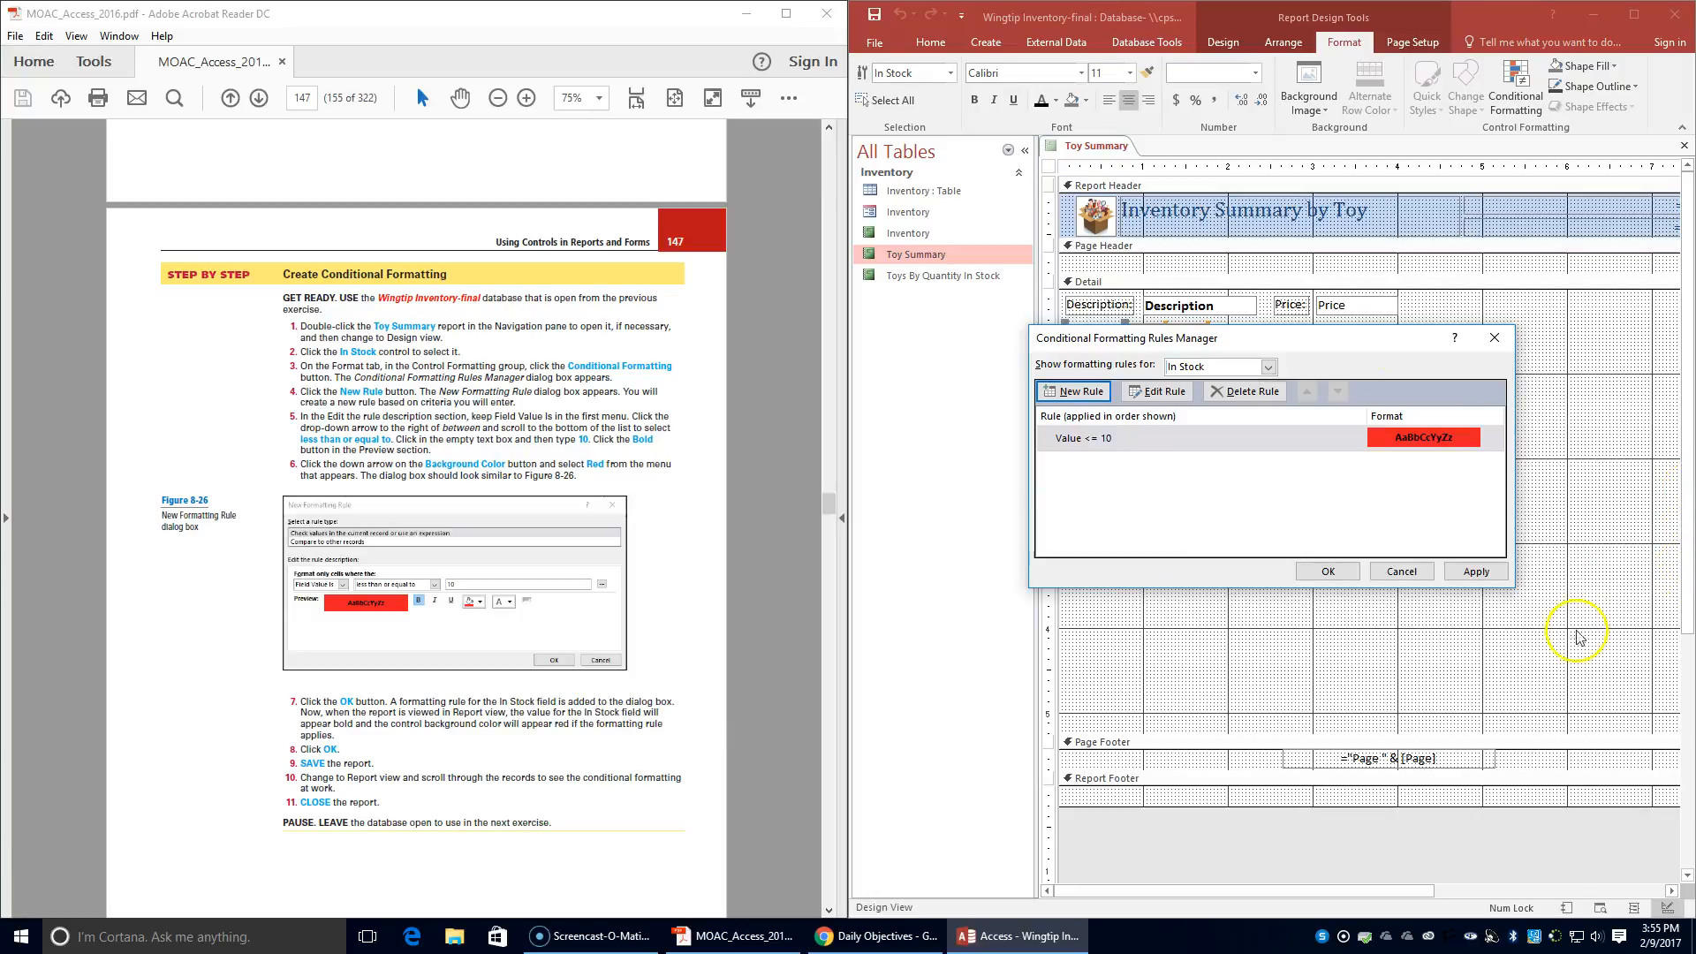
left_click(1327, 571)
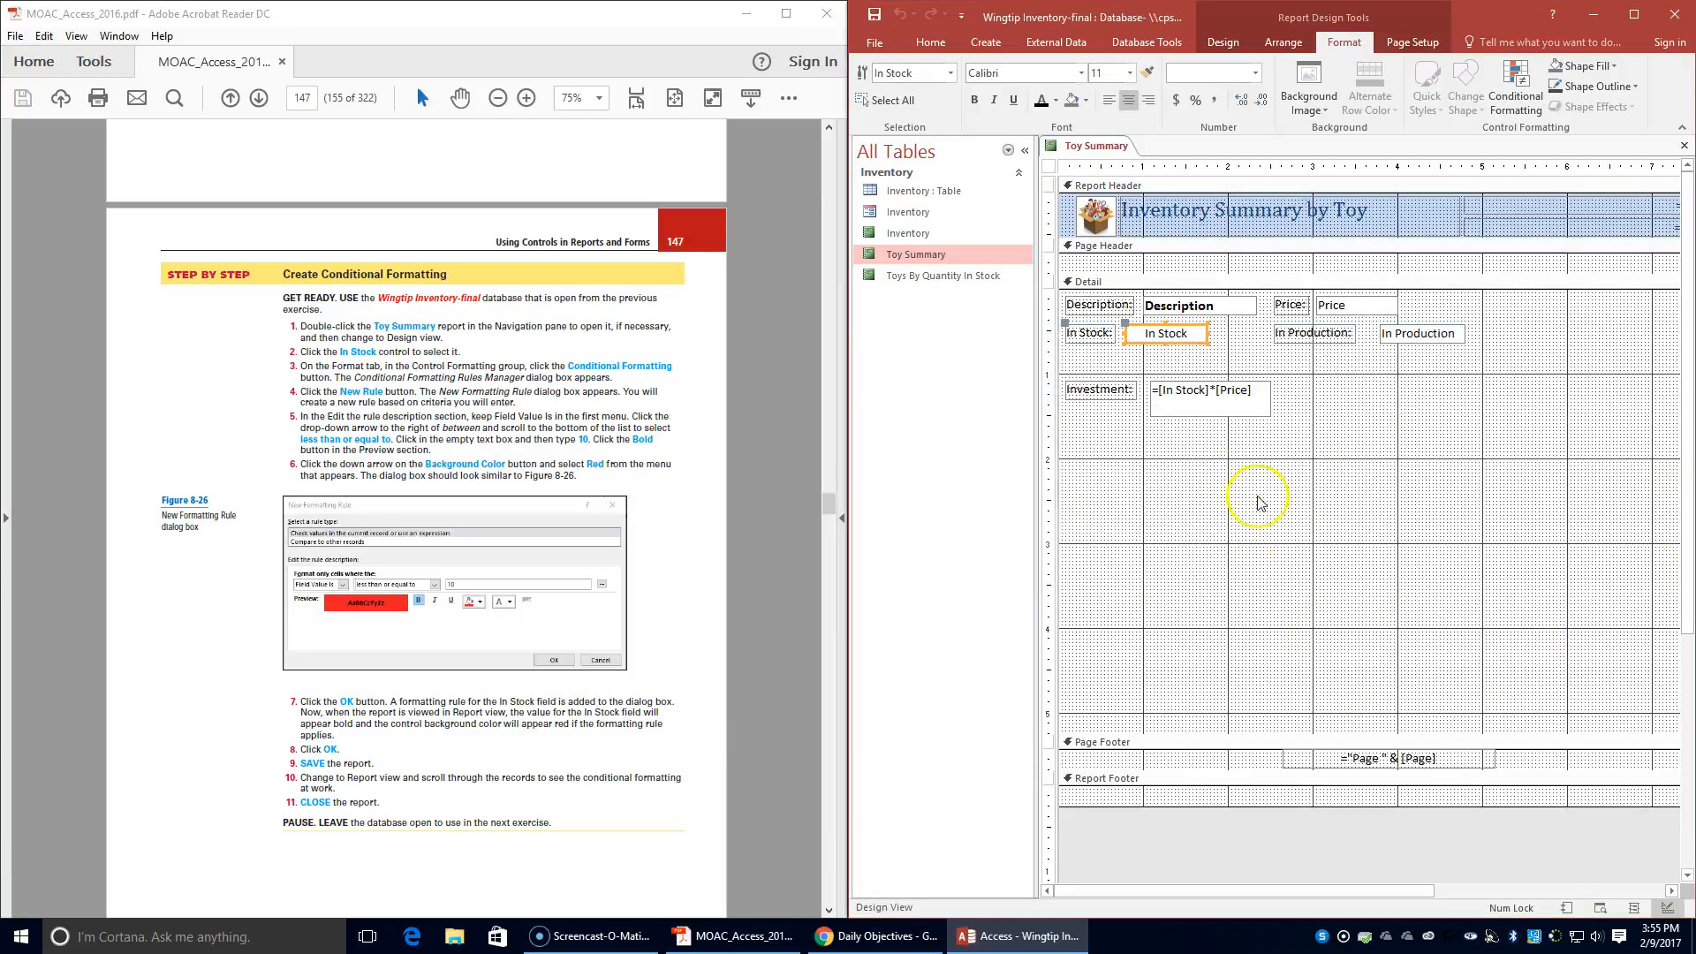
- Save the Toy Summary report and display it in Report view
right_click(1101, 152)
left_click(1115, 165)
left_click(930, 42)
left_click(870, 88)
left_click(886, 140)
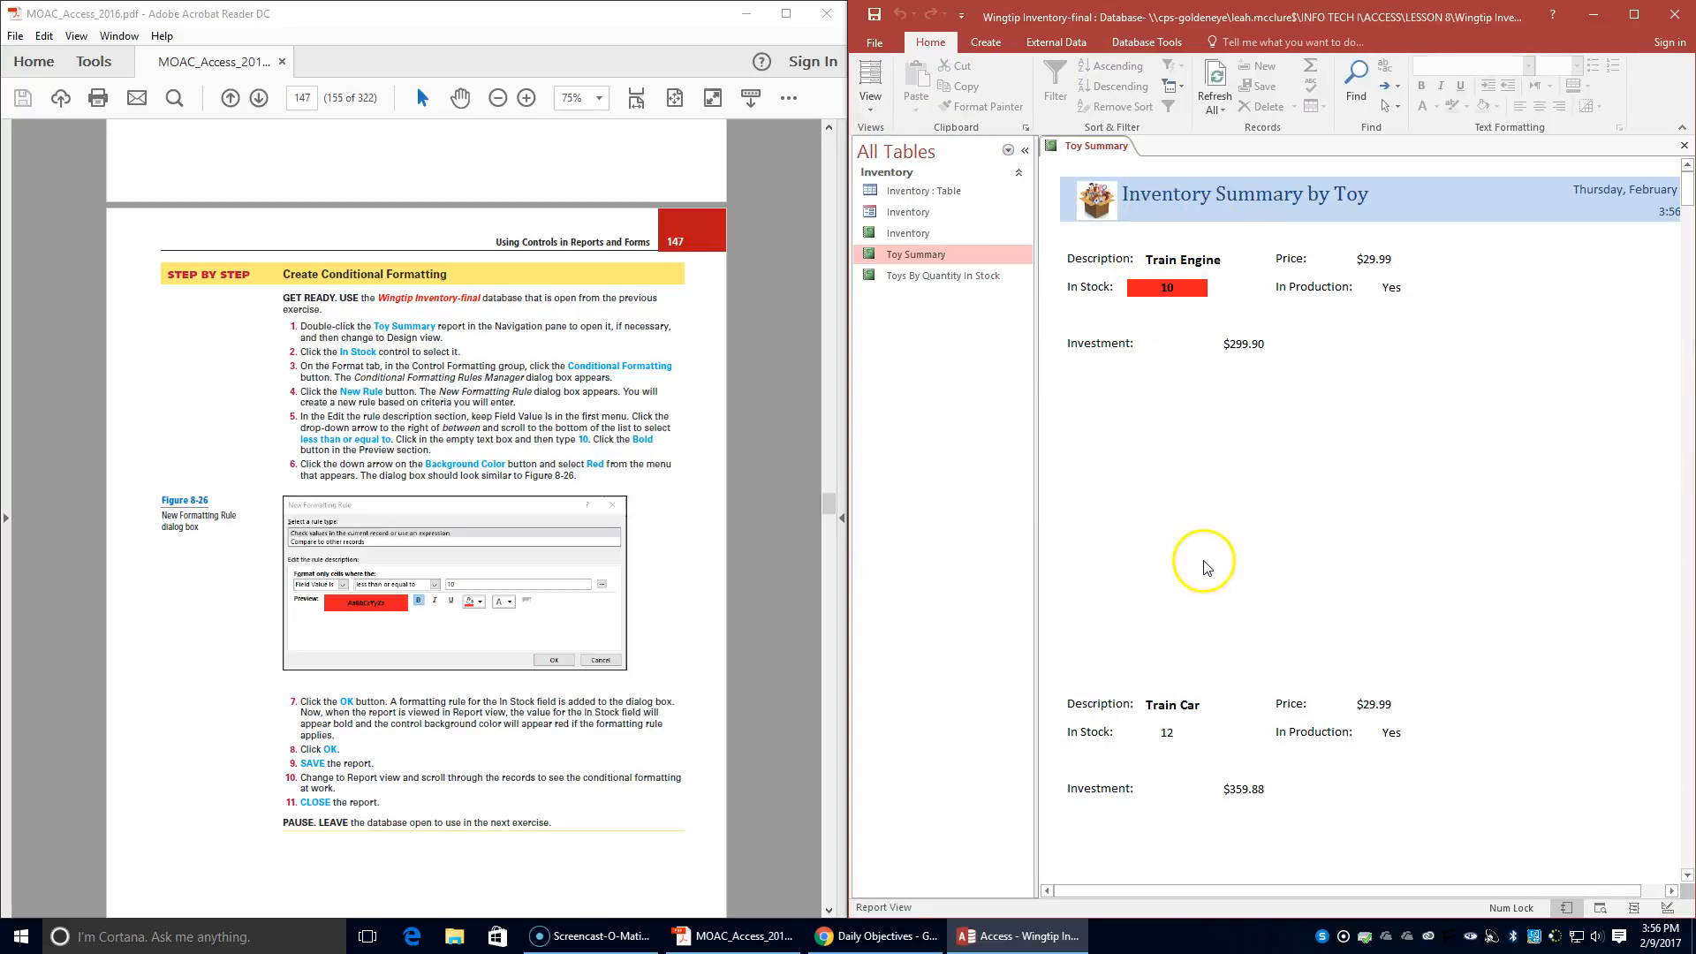
- Review the In Stock conditional formatting across the records and close the Toy Summary report
scroll(1201, 493, "down", 2)
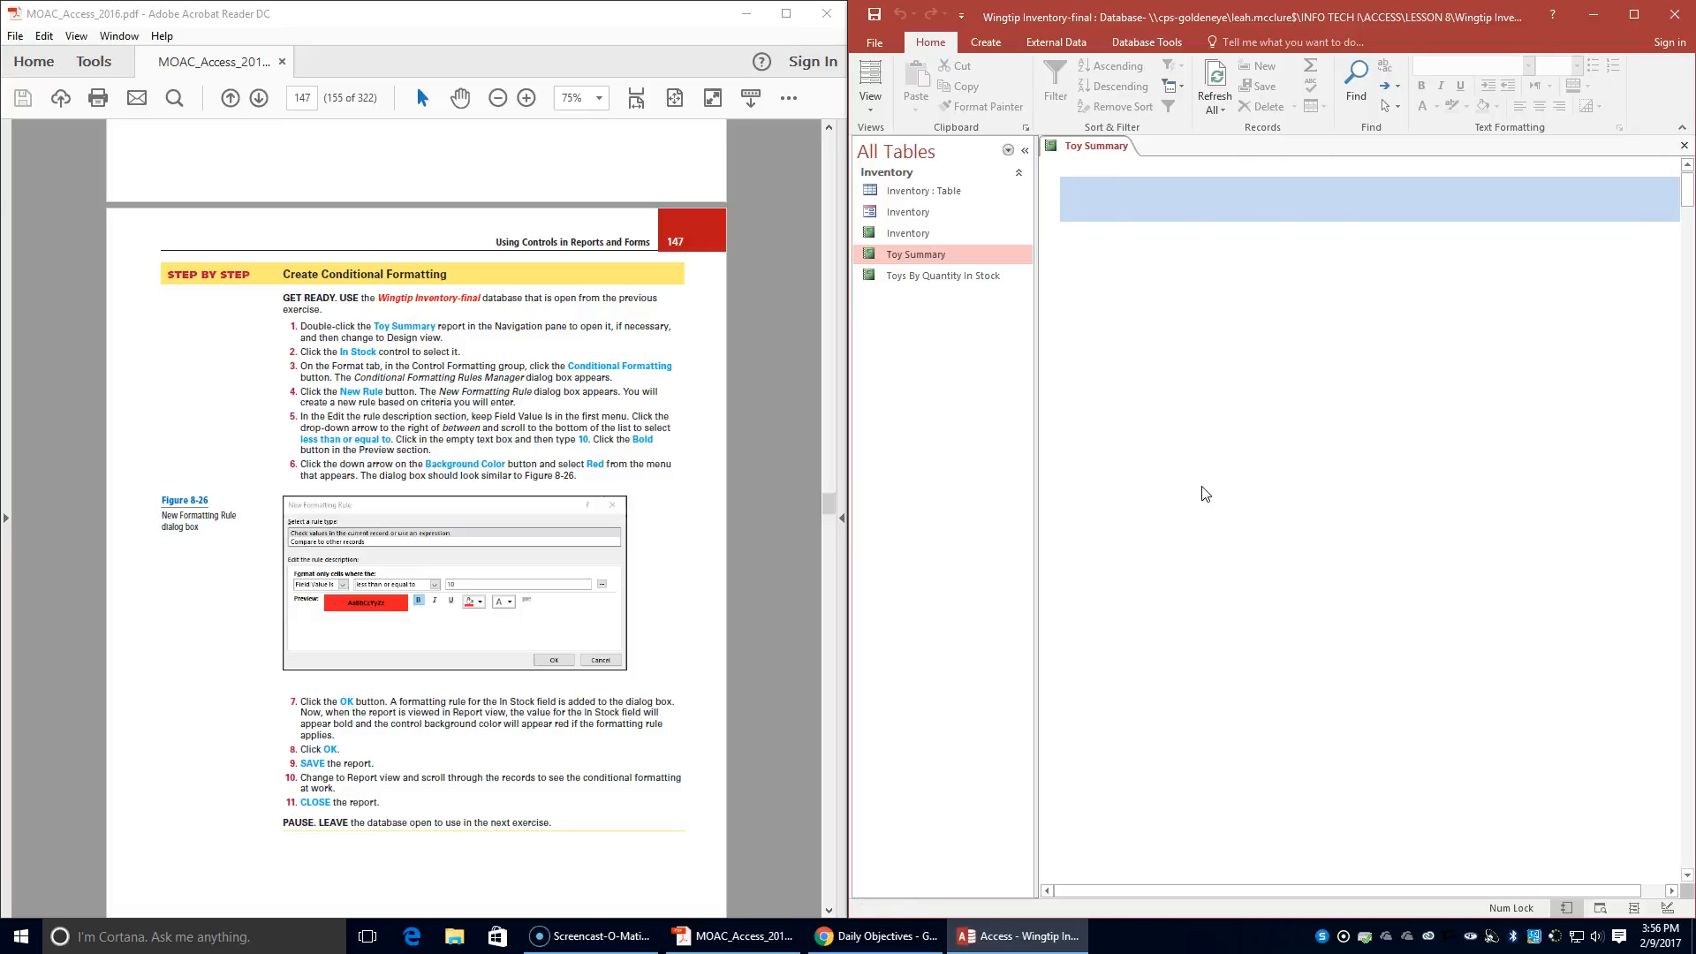
scroll(1202, 486, "down", 8)
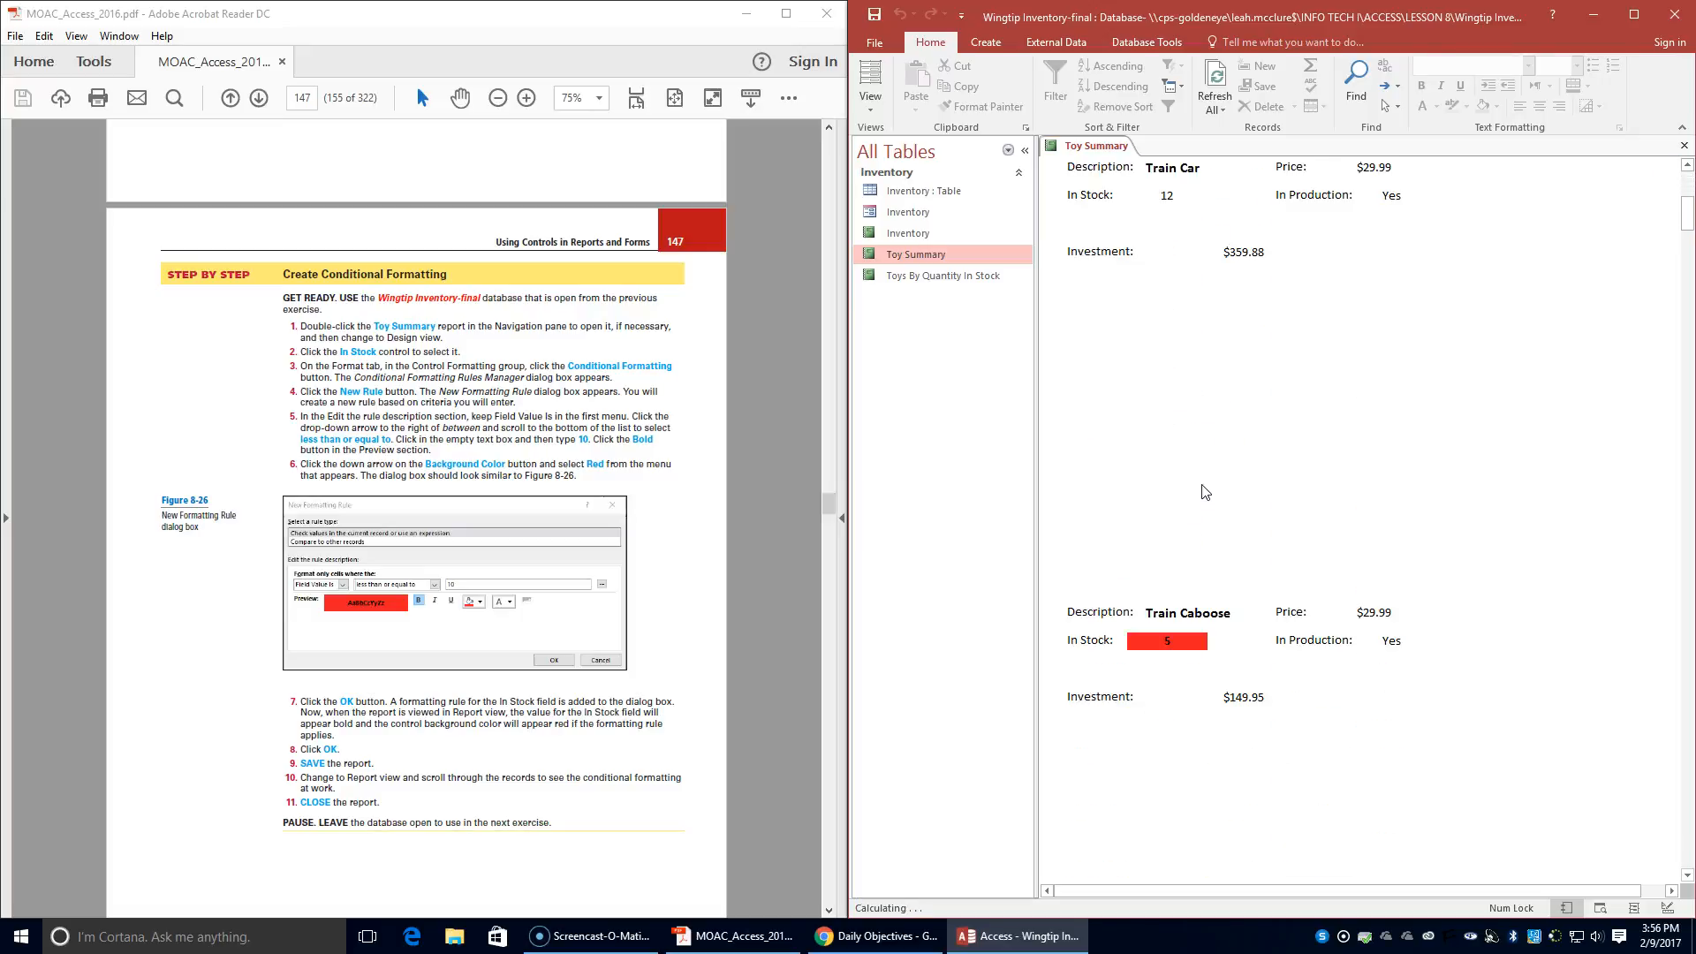
scroll(1204, 477, "down", 5)
scroll(1202, 459, "up", 4)
scroll(1203, 446, "up", 10)
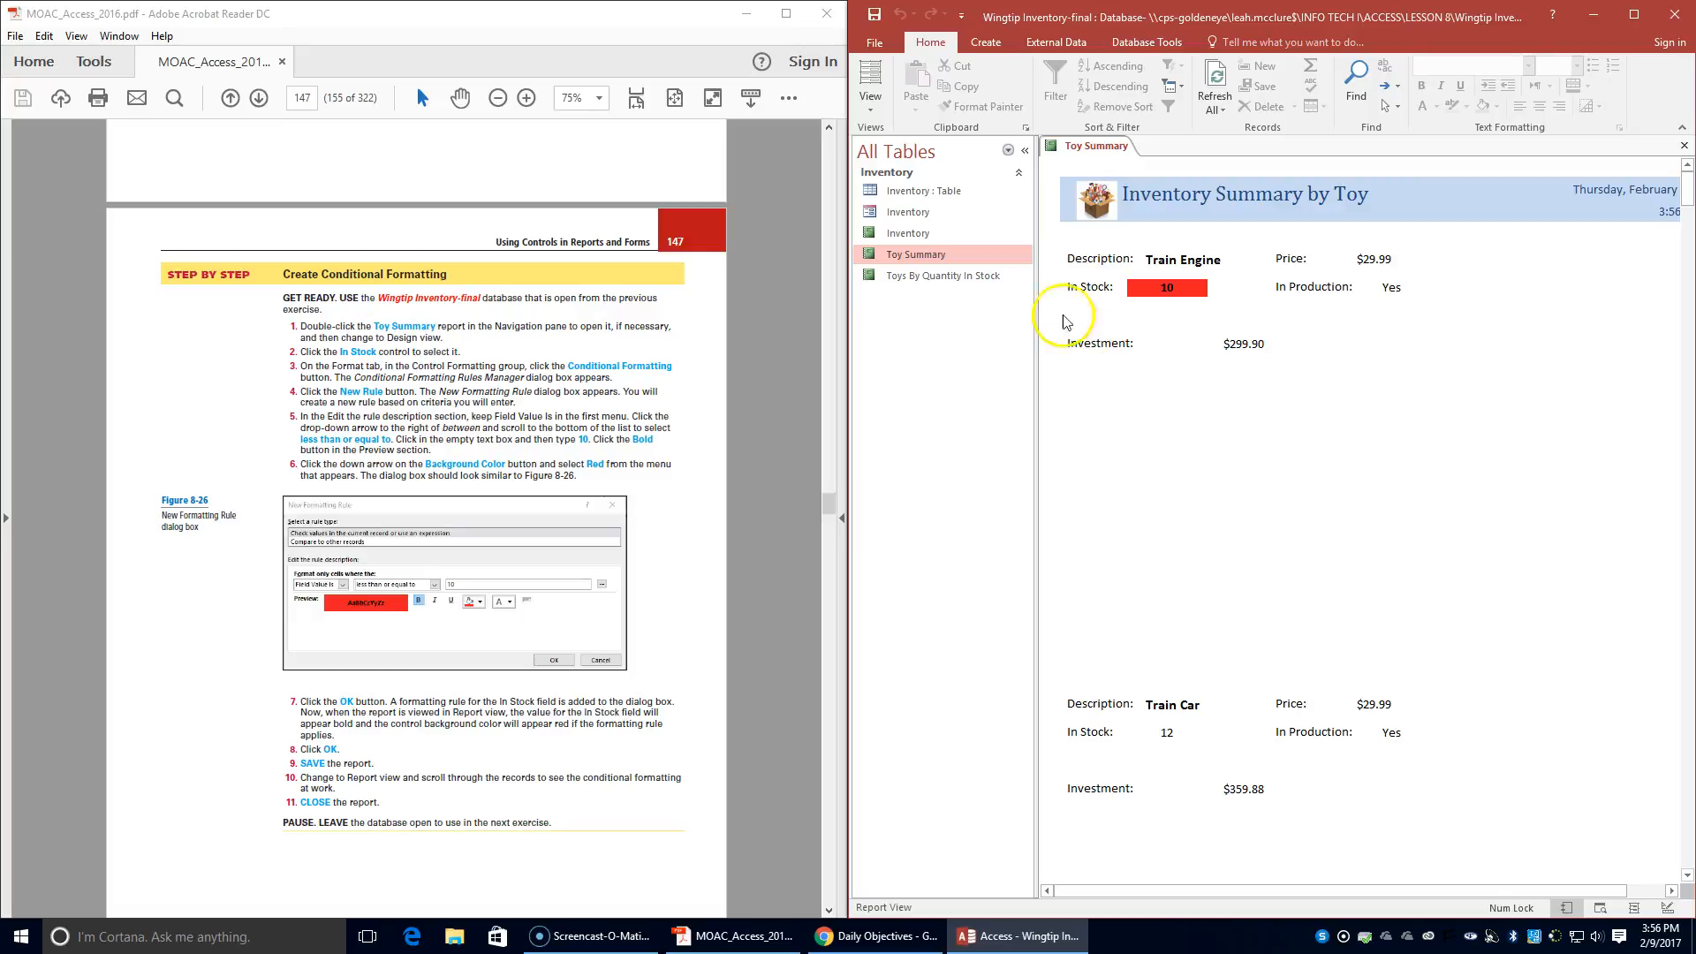
right_click(1090, 147)
left_click(1105, 182)
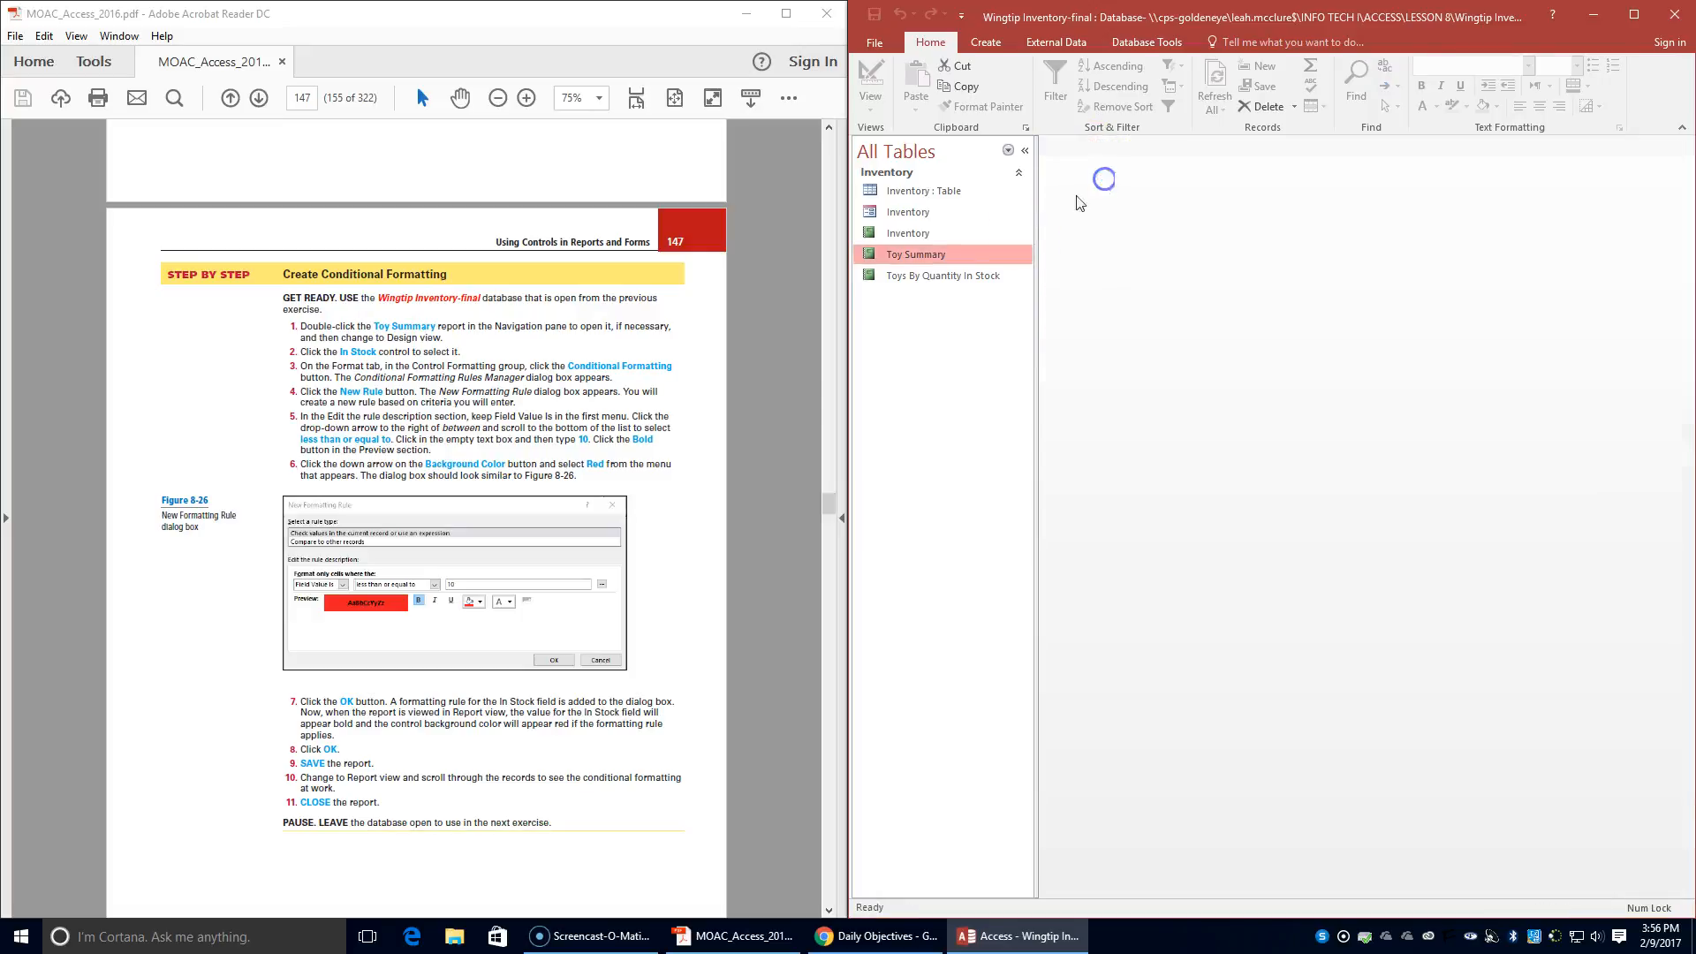
- Advance the textbook PDF to the Arrange Control Layout exercise
scroll(541, 508, "down", 10)
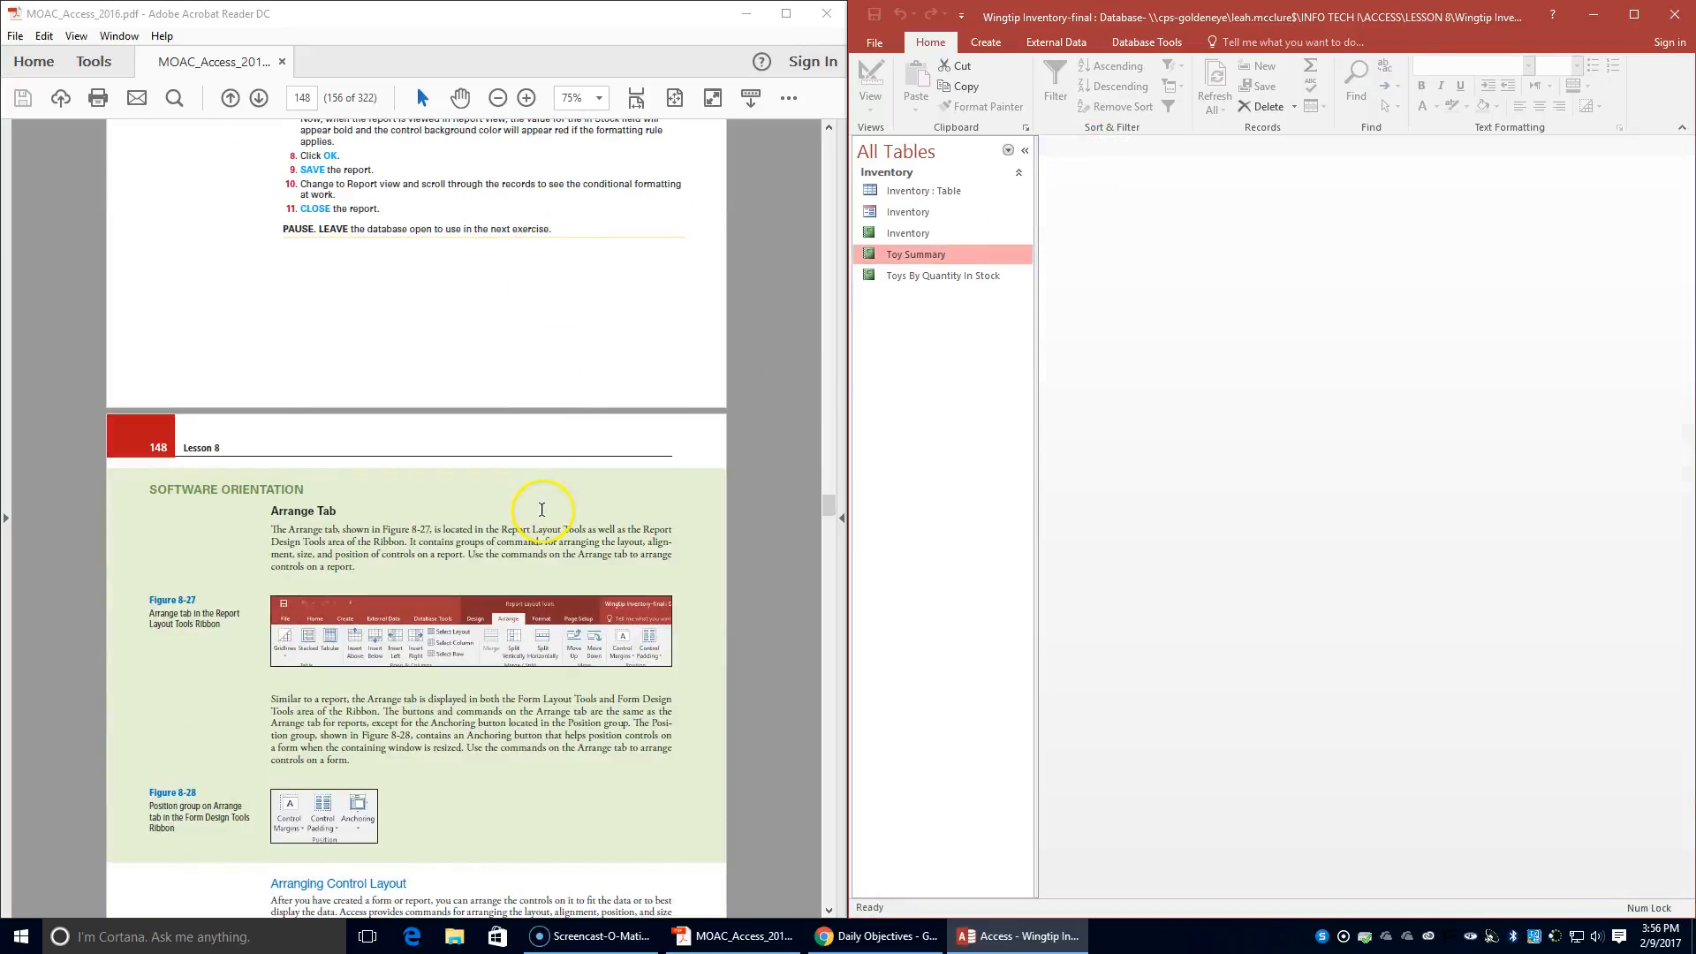
scroll(541, 509, "down", 5)
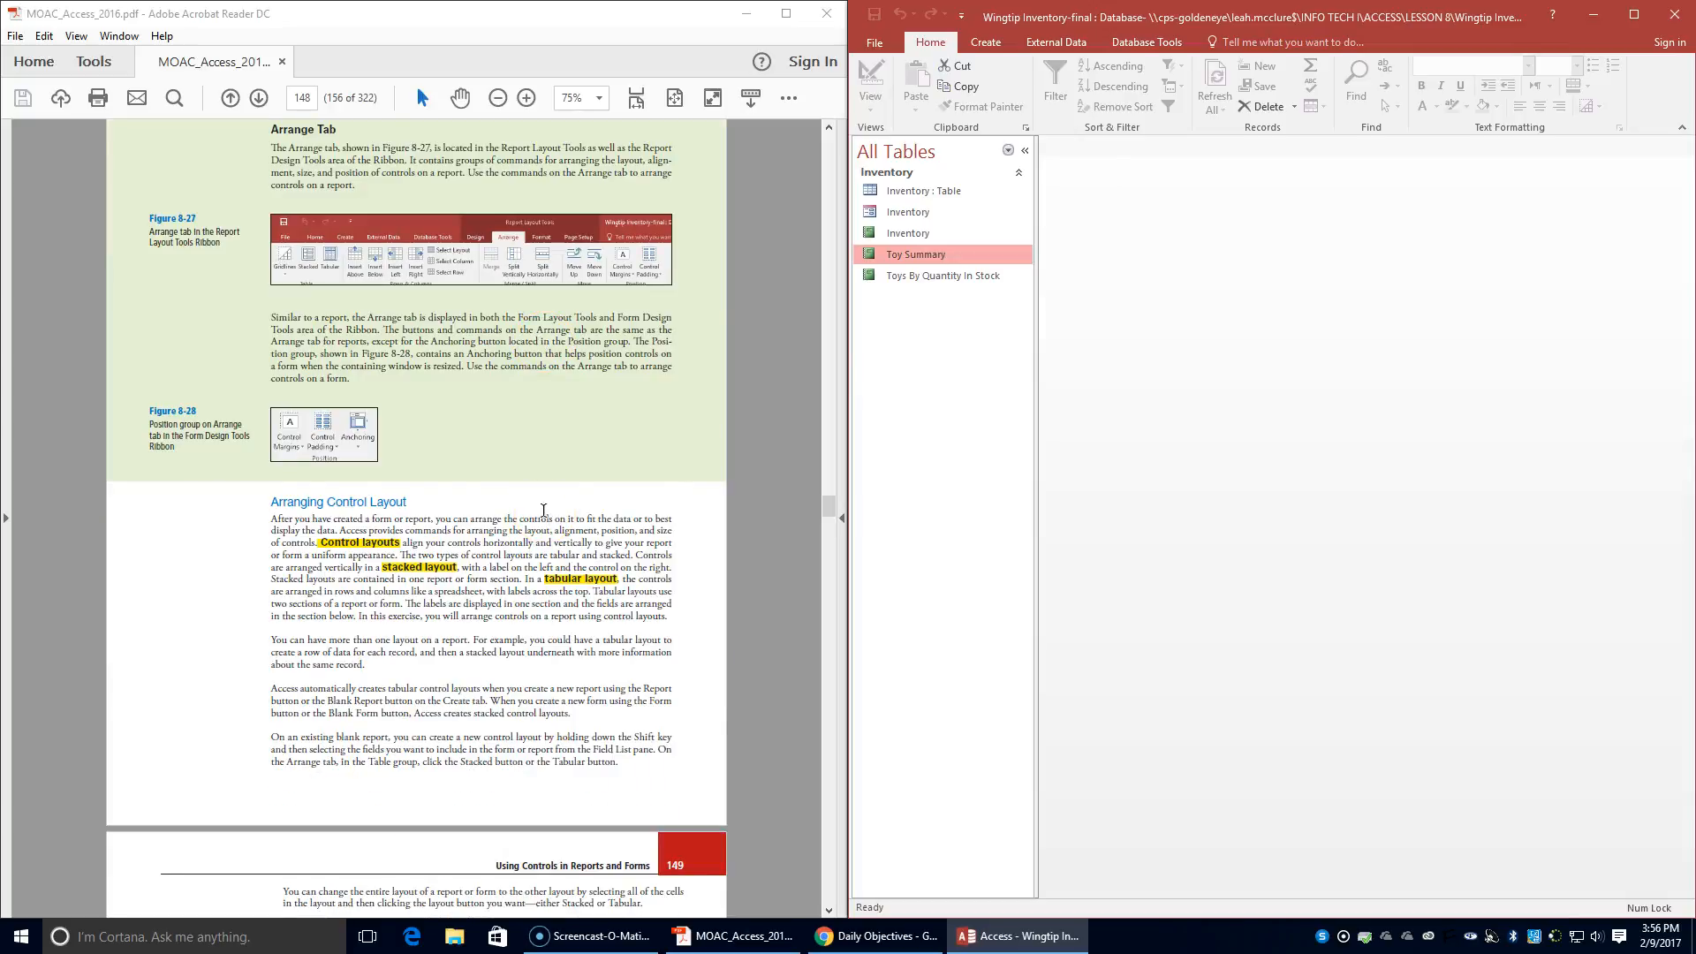
scroll(543, 510, "down", 4)
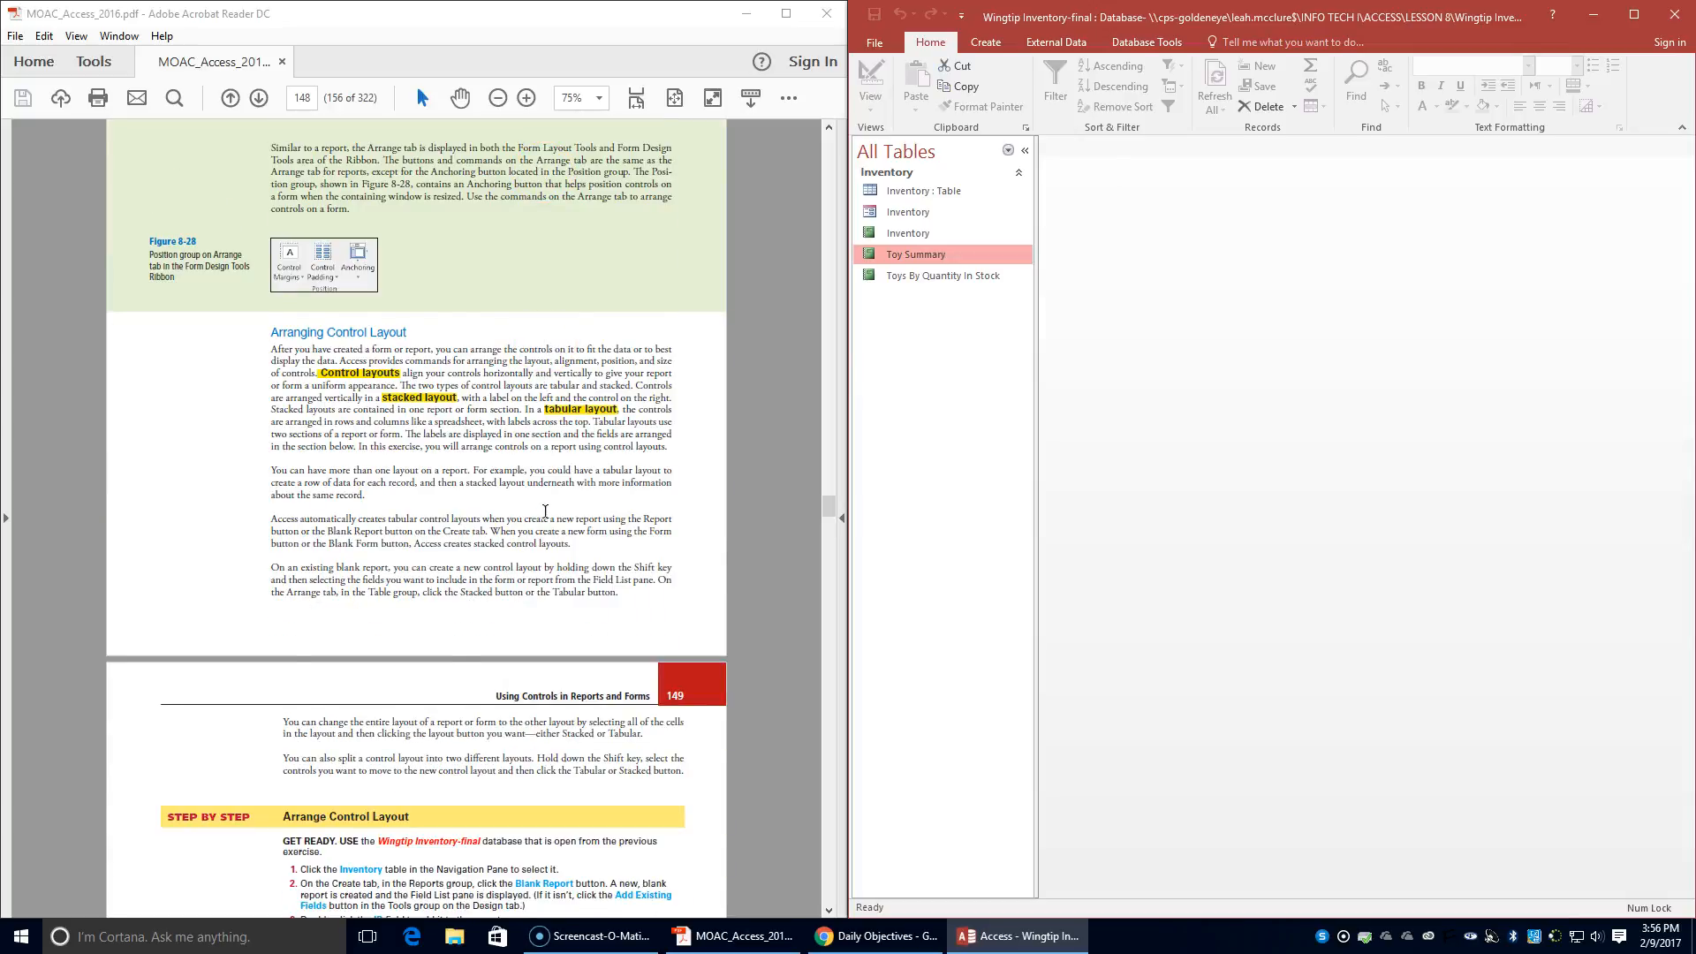
scroll(546, 511, "down", 3)
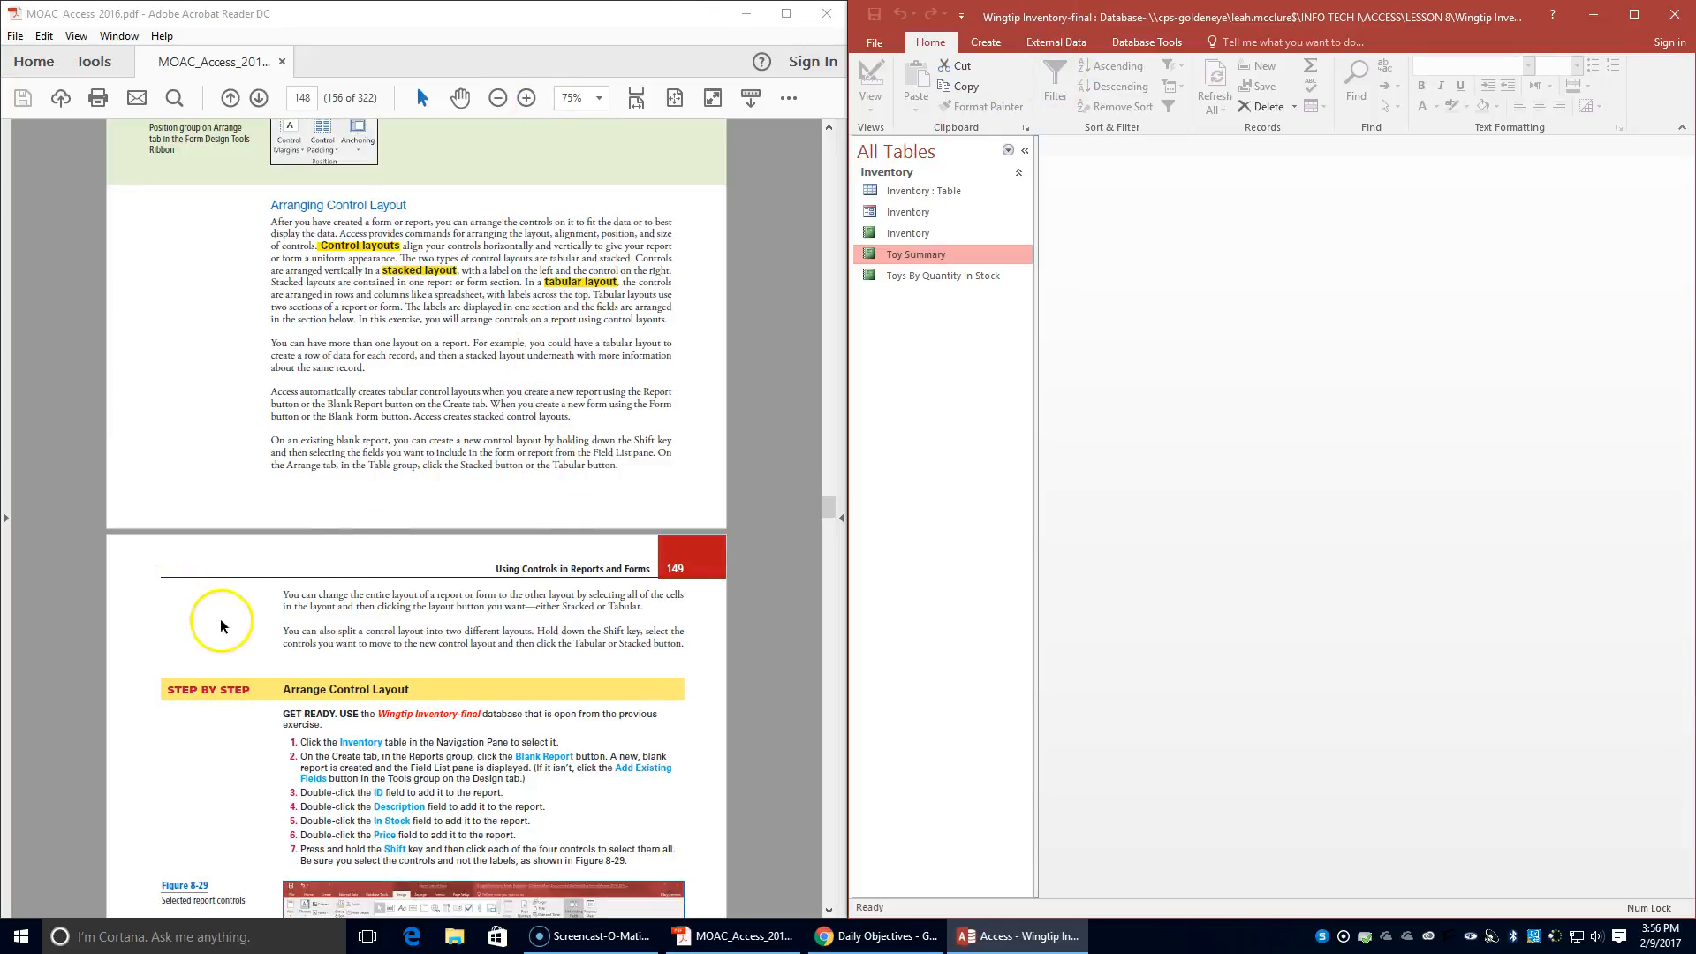
double_click(915, 191)
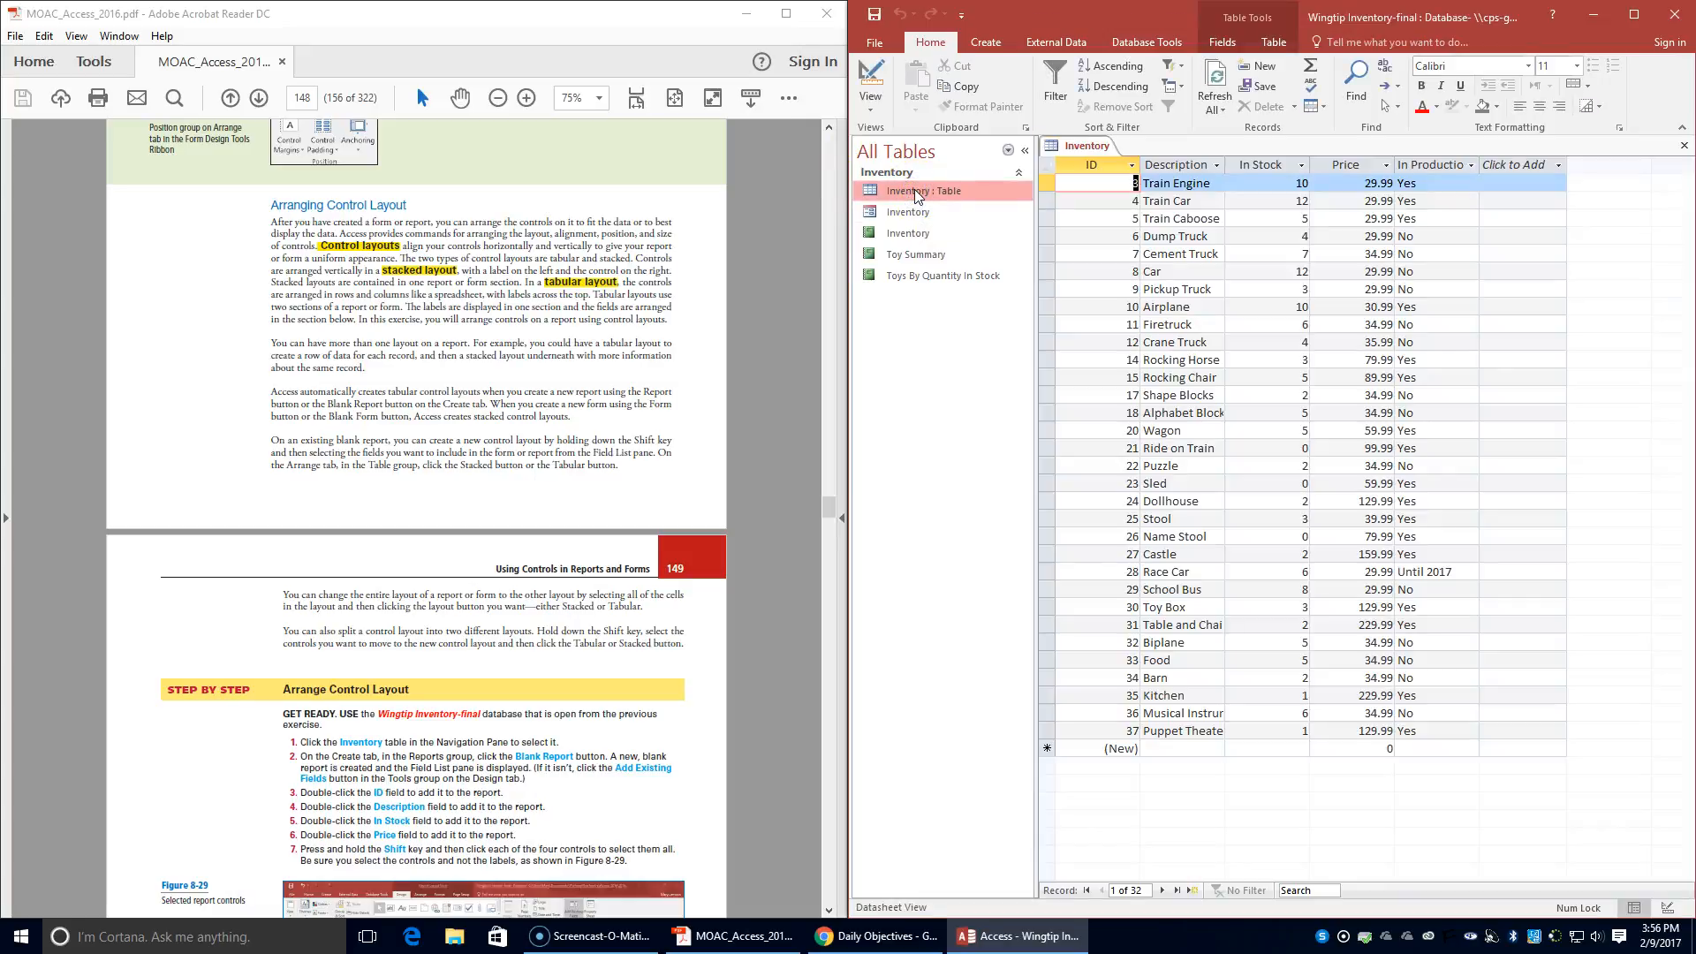
right_click(1073, 147)
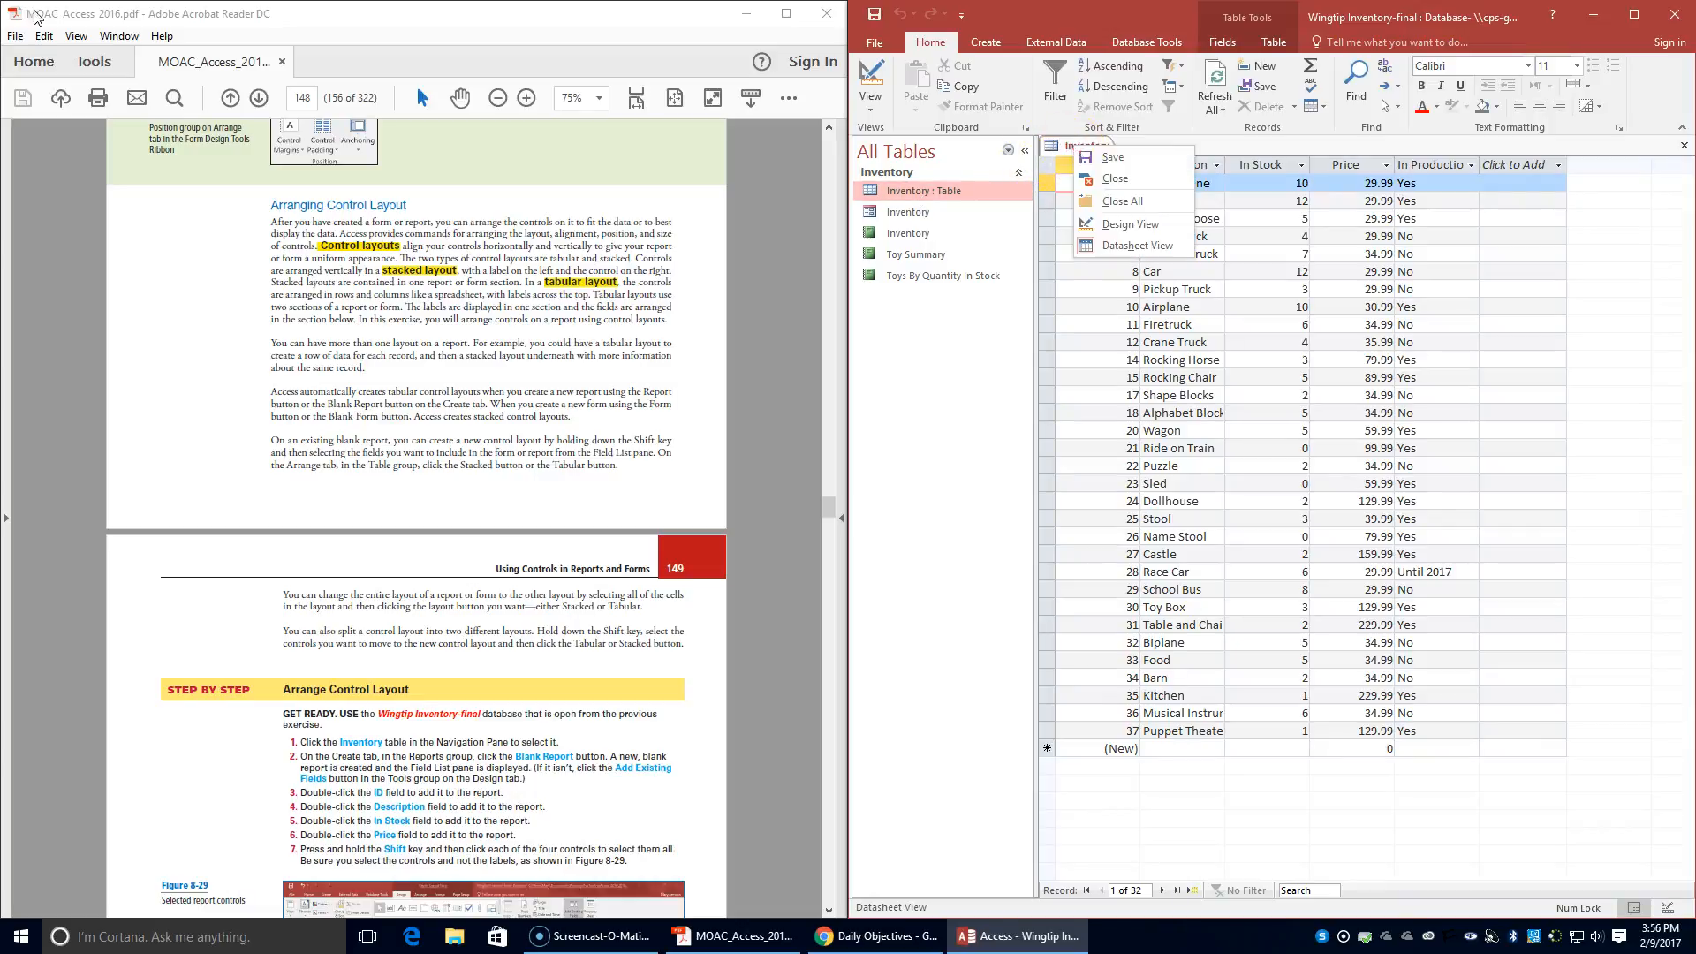
left_click(1096, 185)
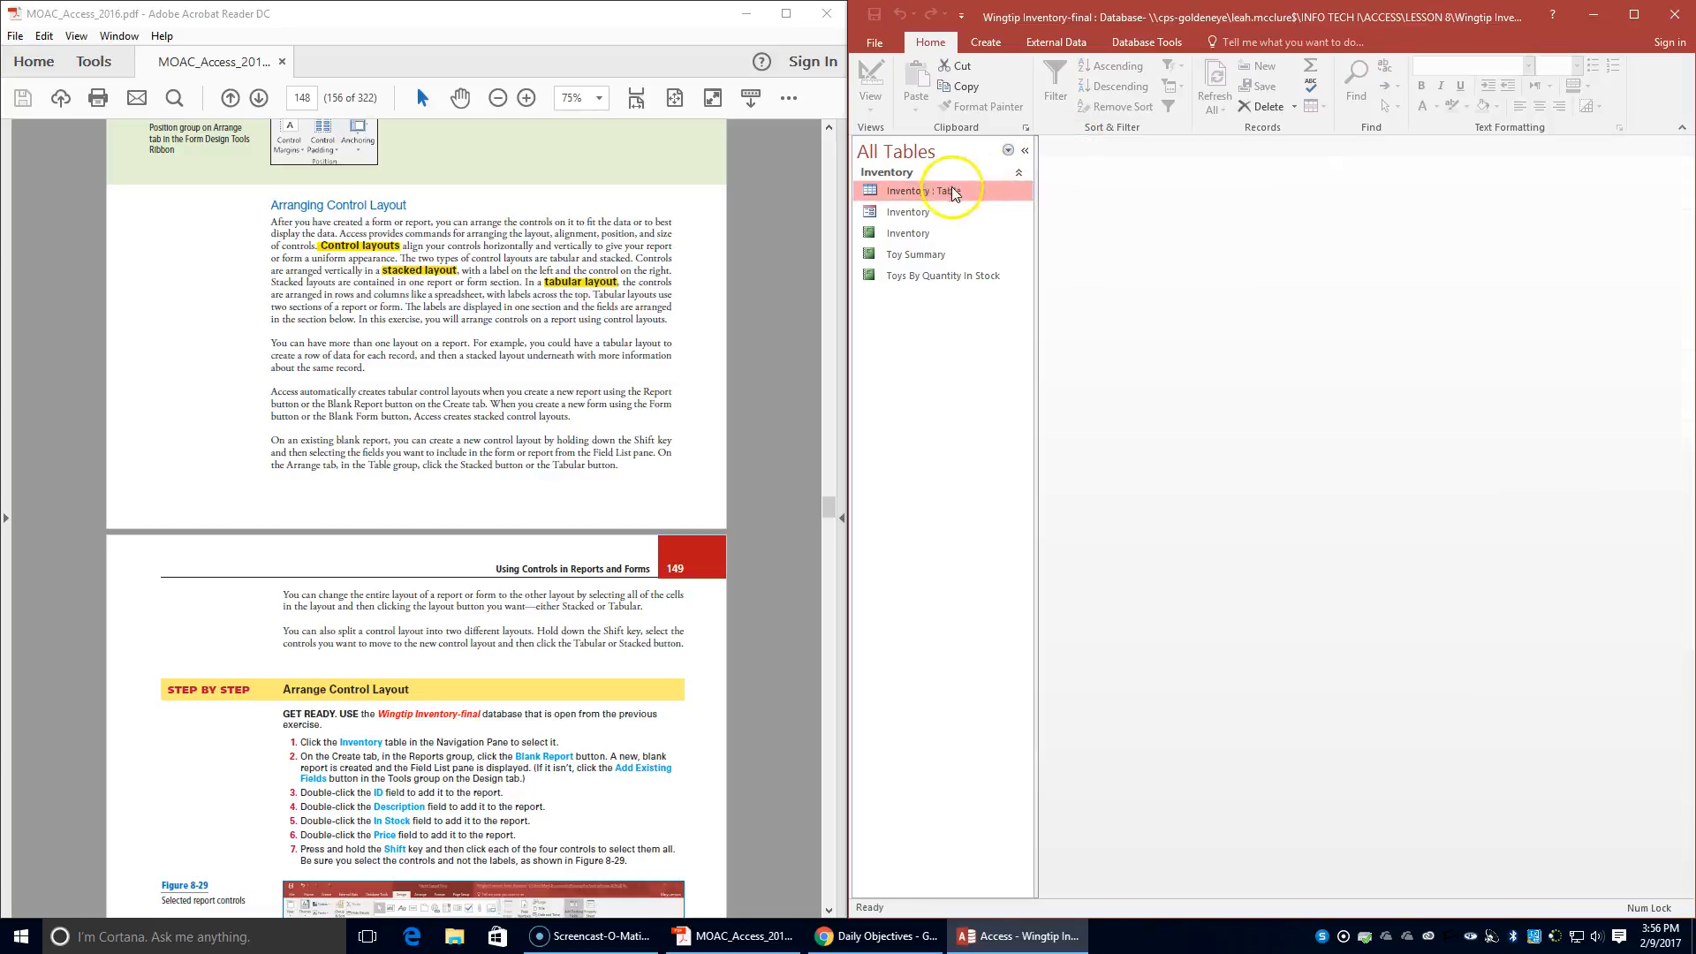
- Create a blank report with the Inventory table selected in the Navigation pane
left_click(898, 192)
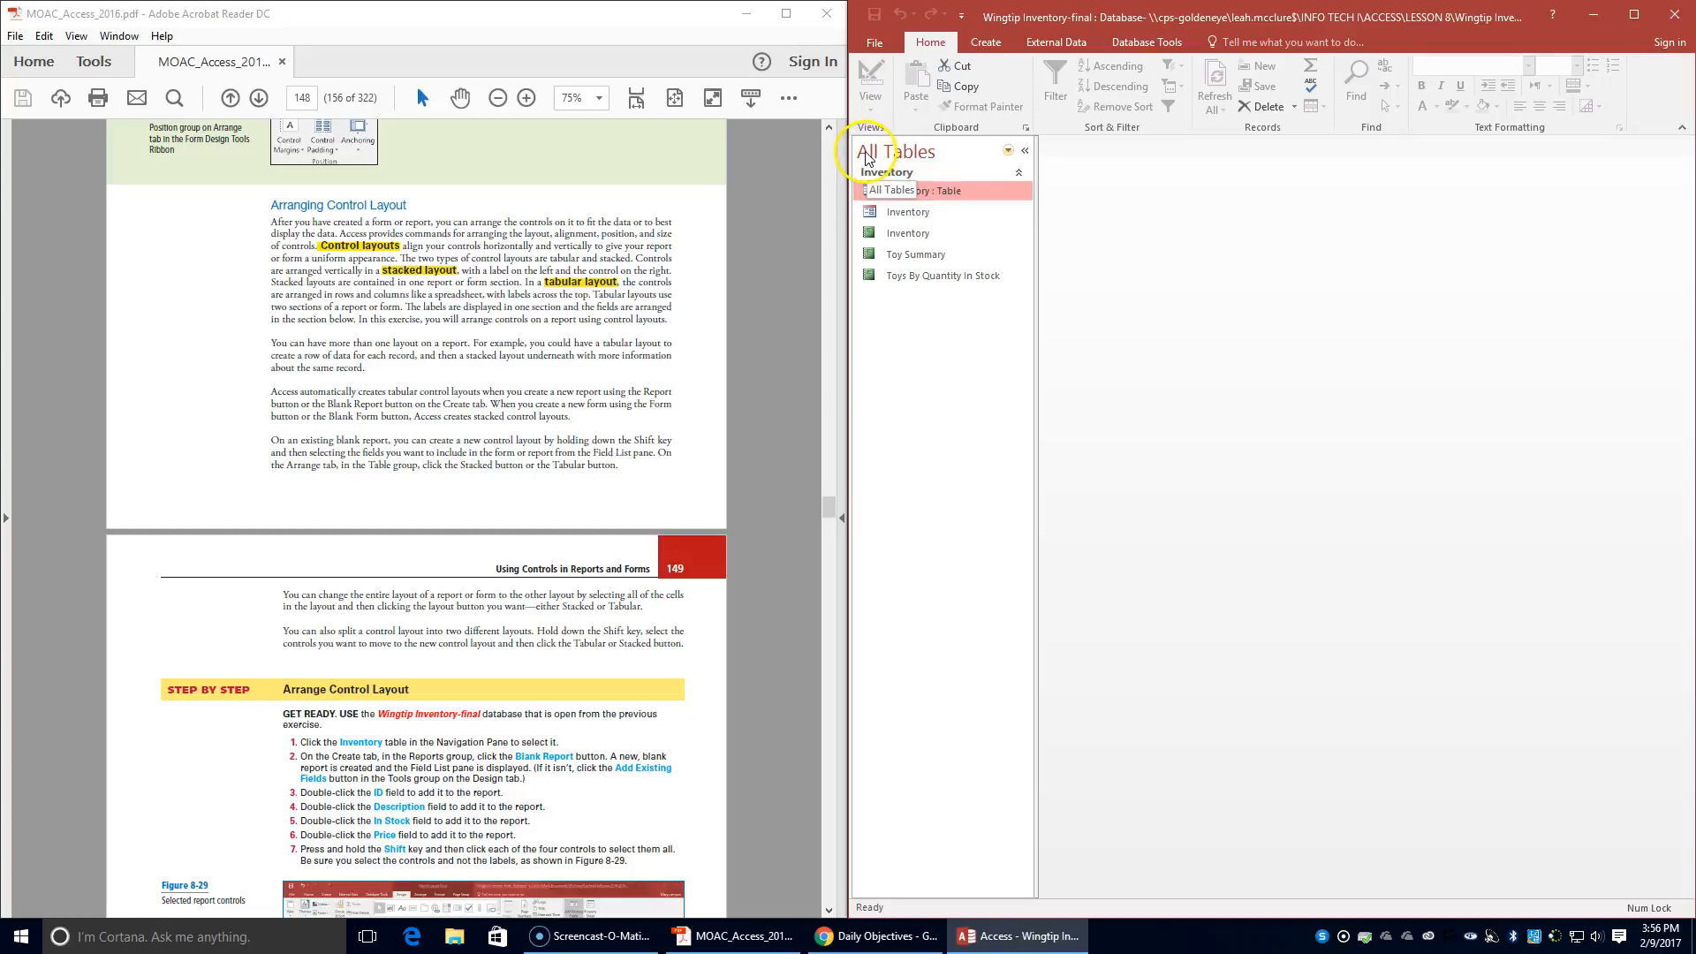
left_click(987, 42)
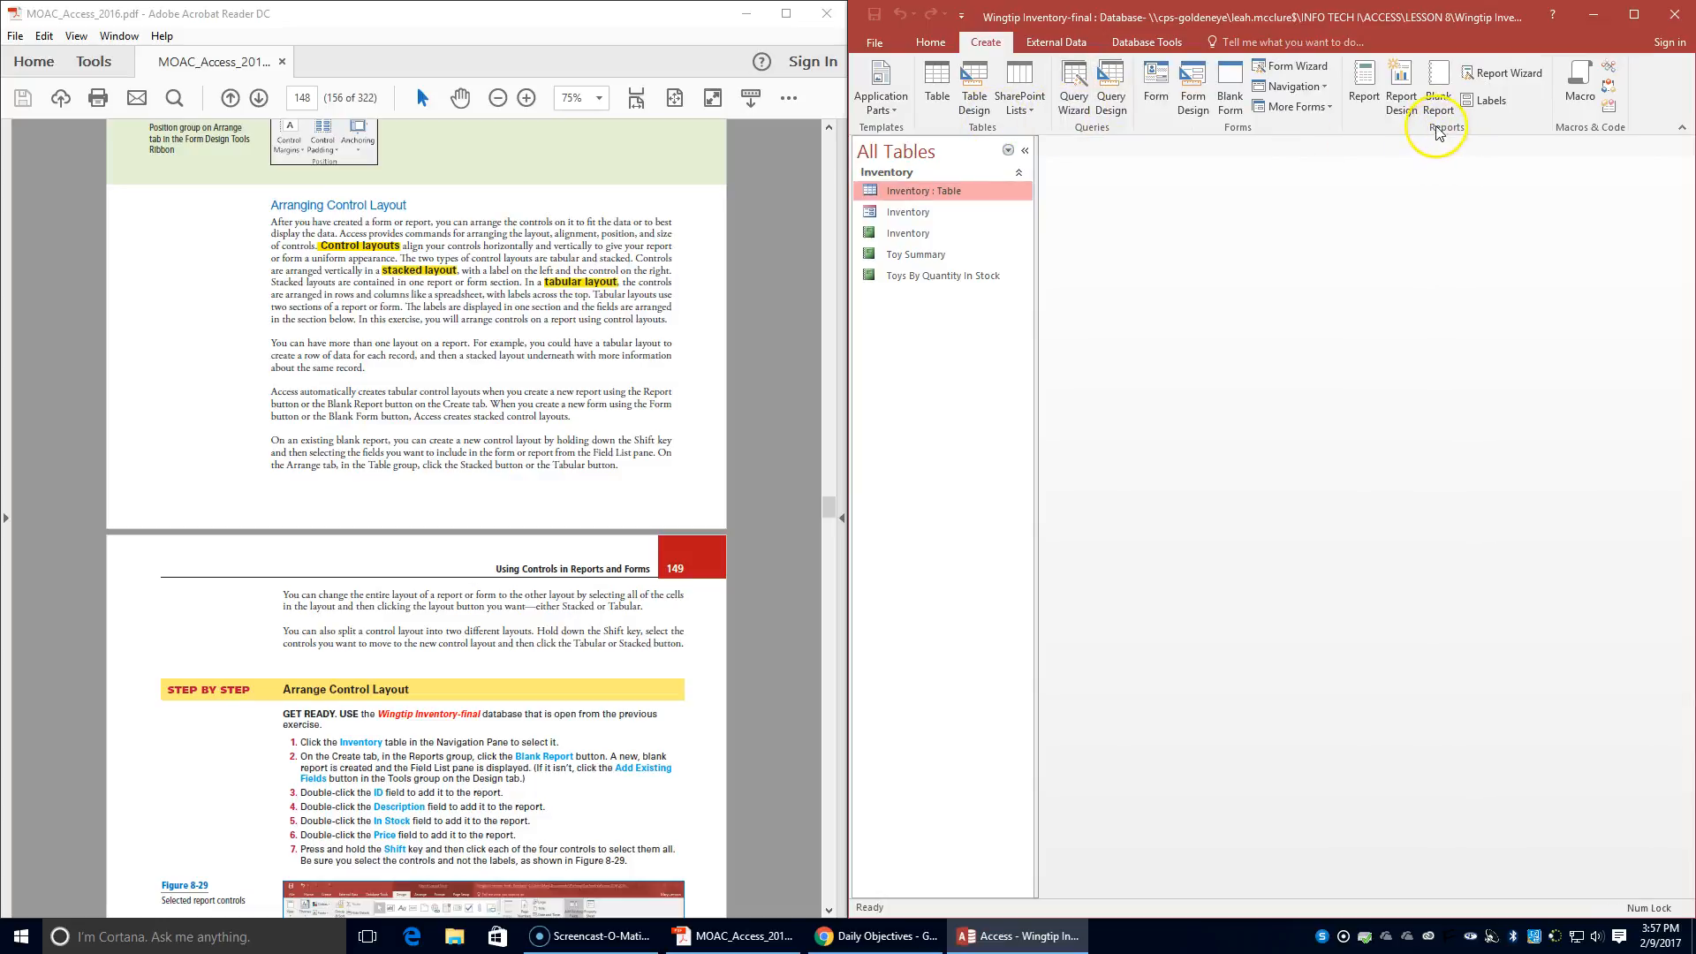
left_click(1438, 93)
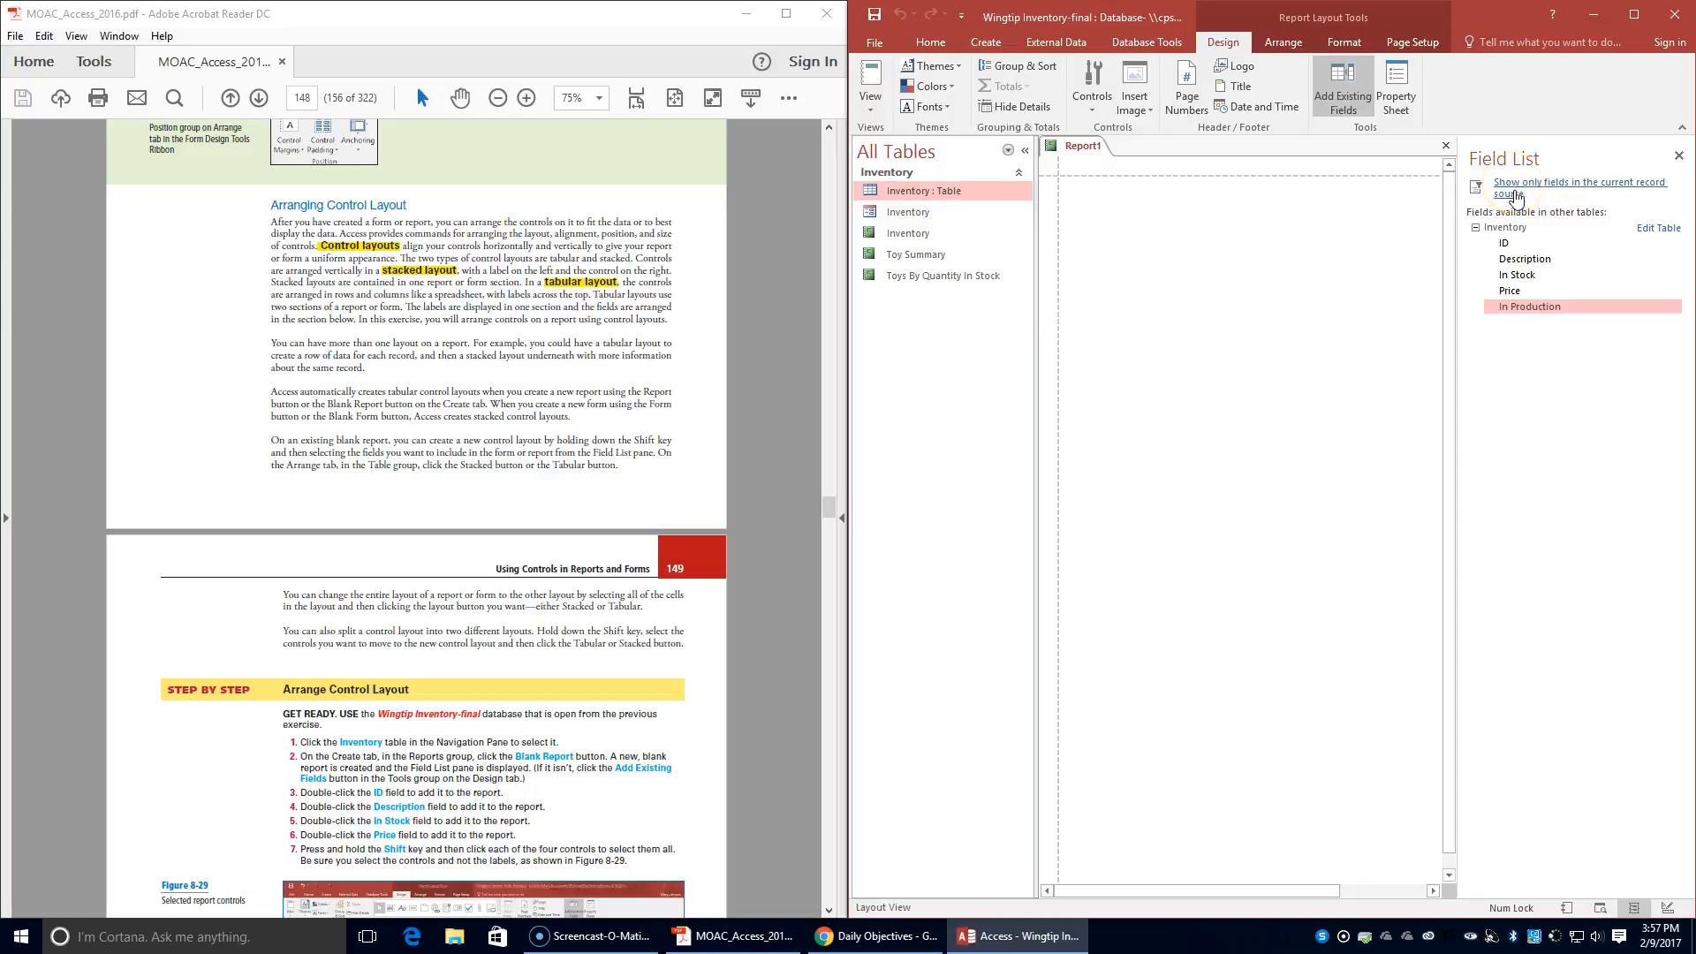
- Add the ID, Description, In Stock and Price fields of the Inventory table to the blank report
double_click(1508, 246)
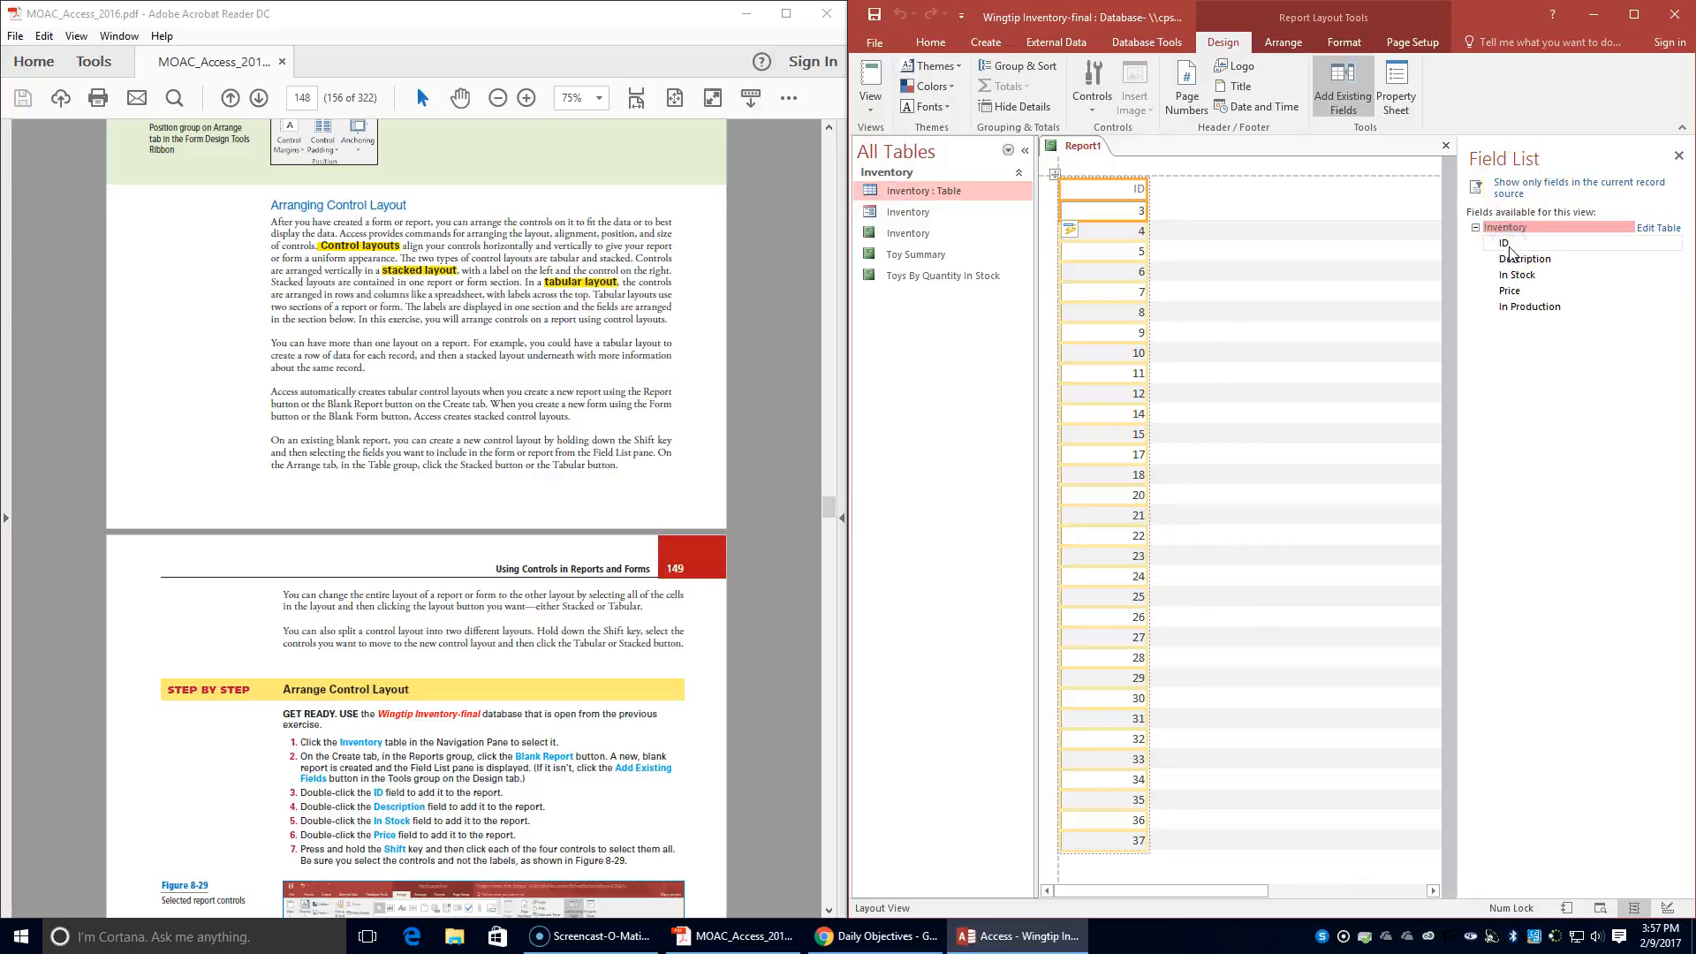
double_click(1516, 259)
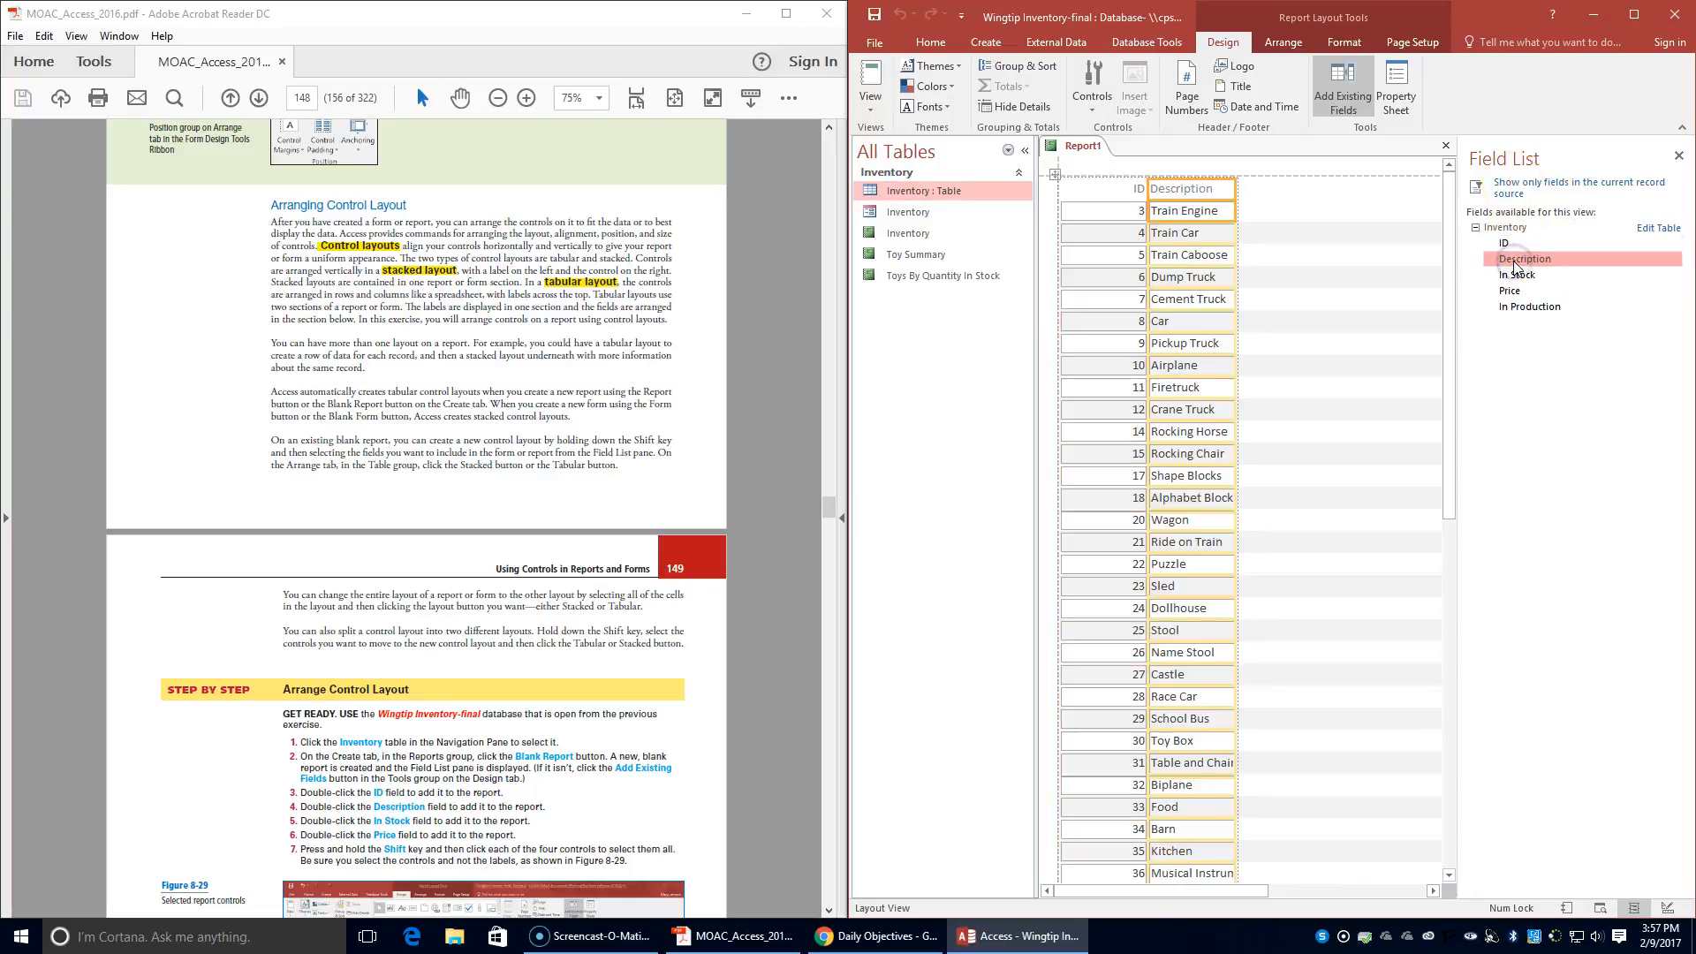
double_click(1516, 275)
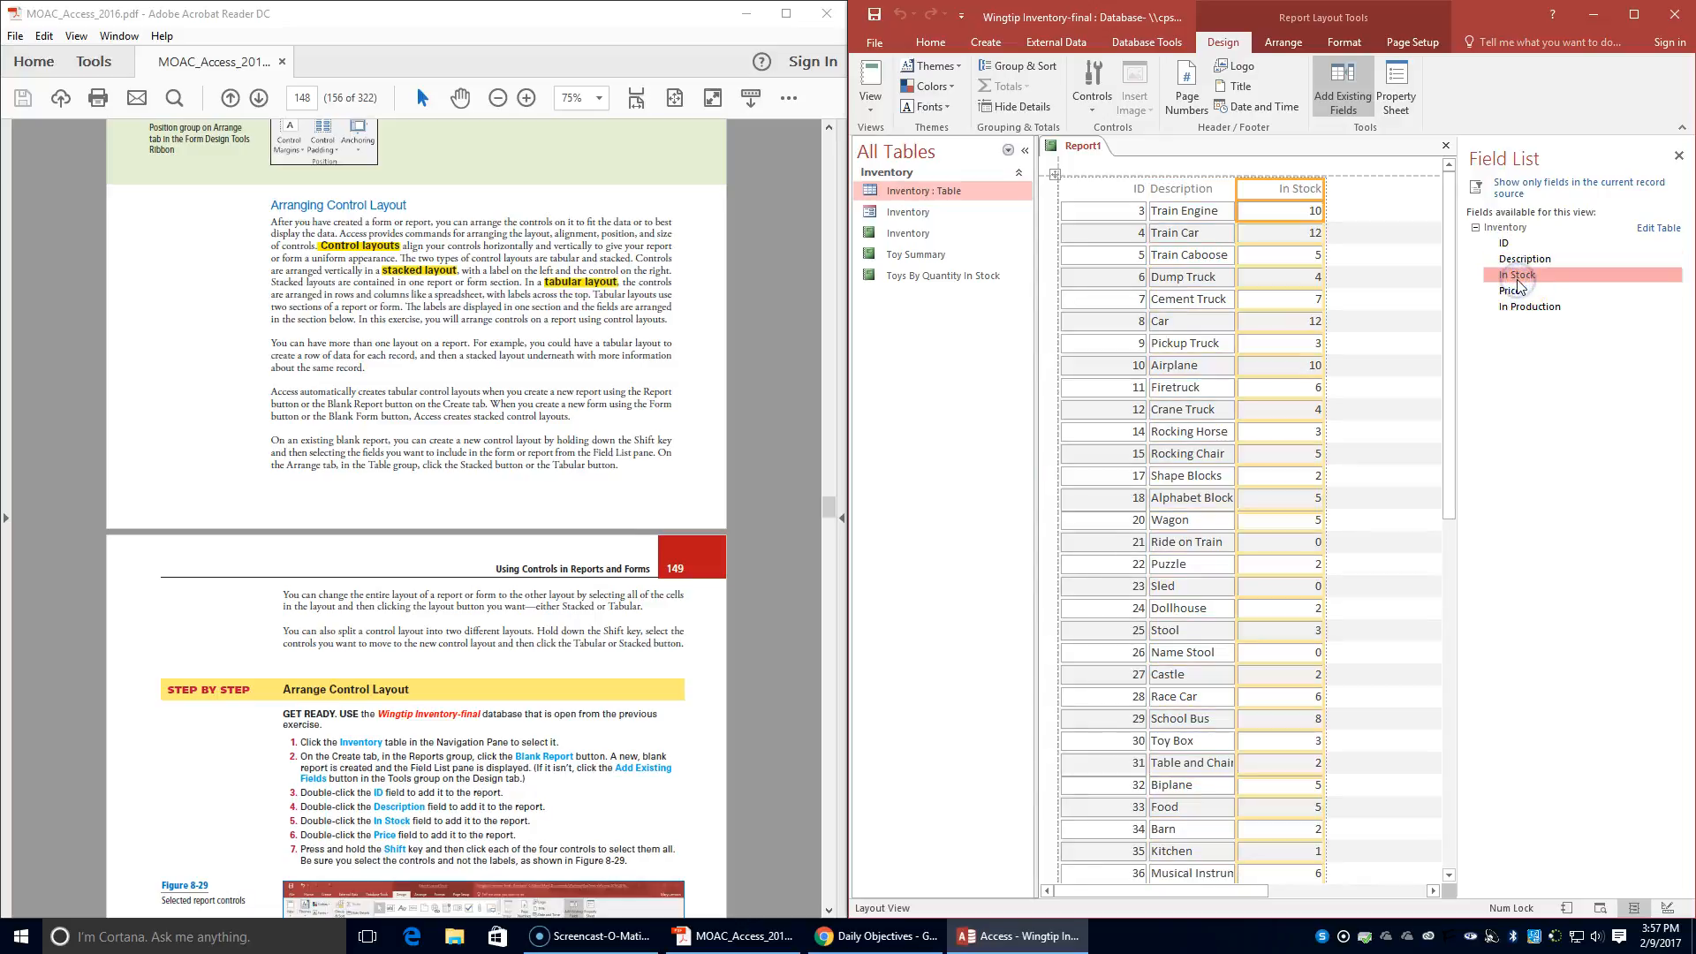
double_click(1516, 290)
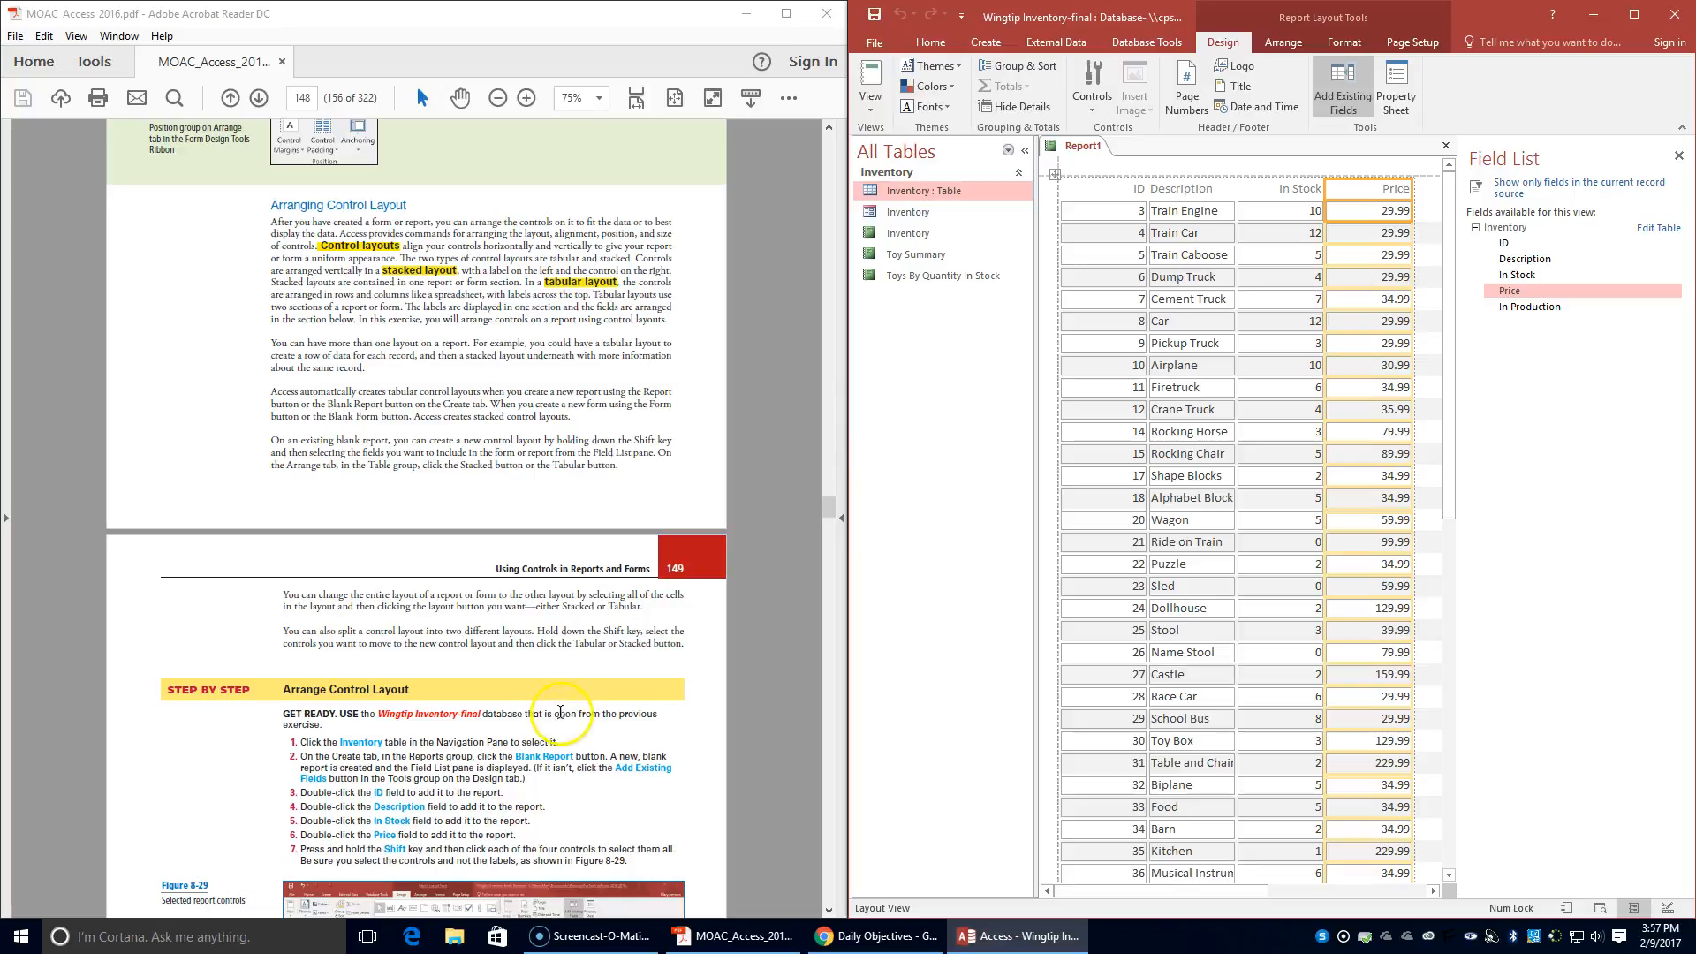
- Select the ID, Description, In Stock and Price field controls together, without their column labels
scroll(554, 714, "down", 1)
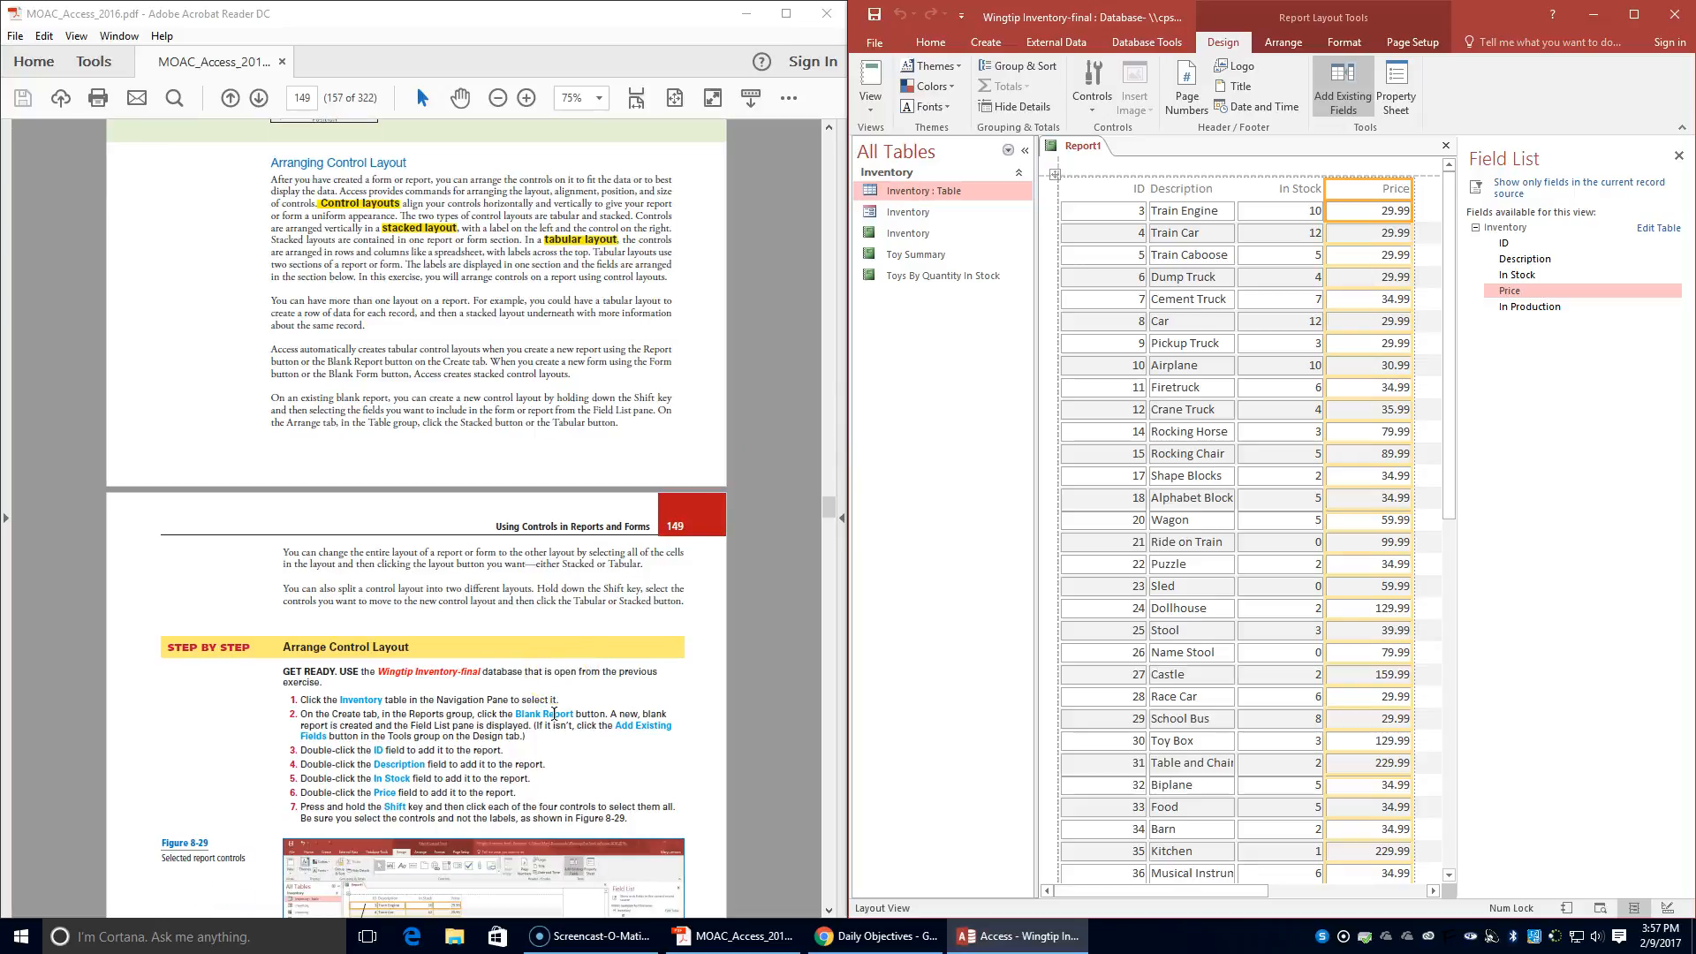
scroll(553, 714, "down", 1)
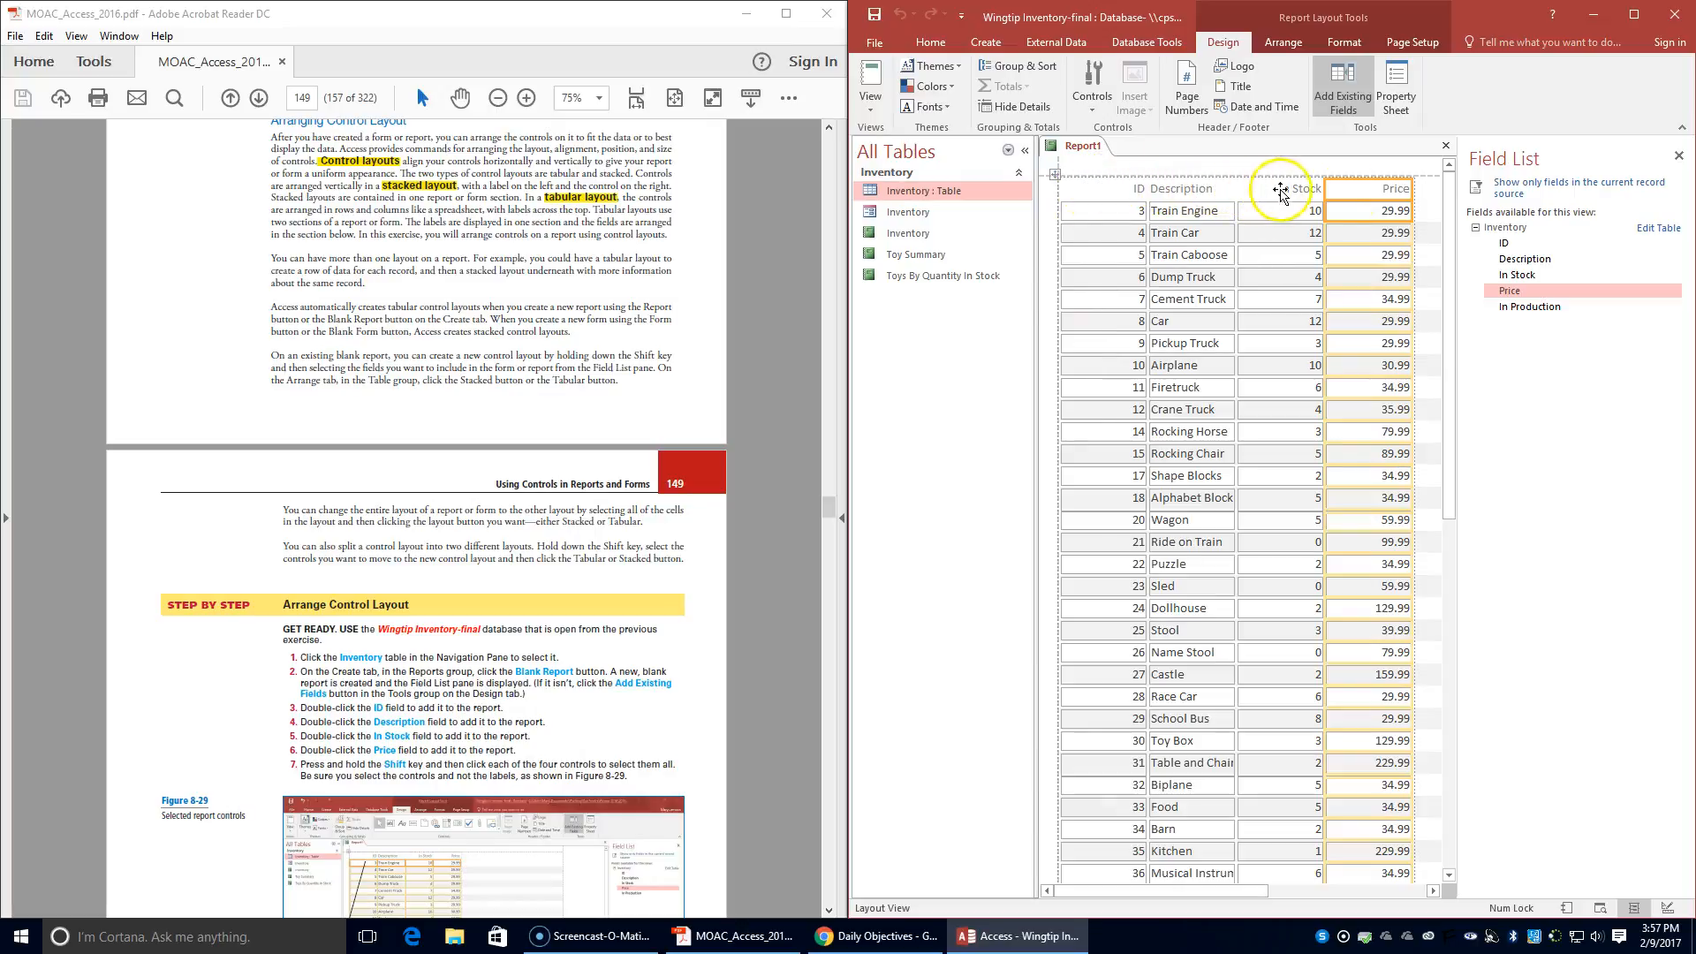
left_click(1124, 214, "shift")
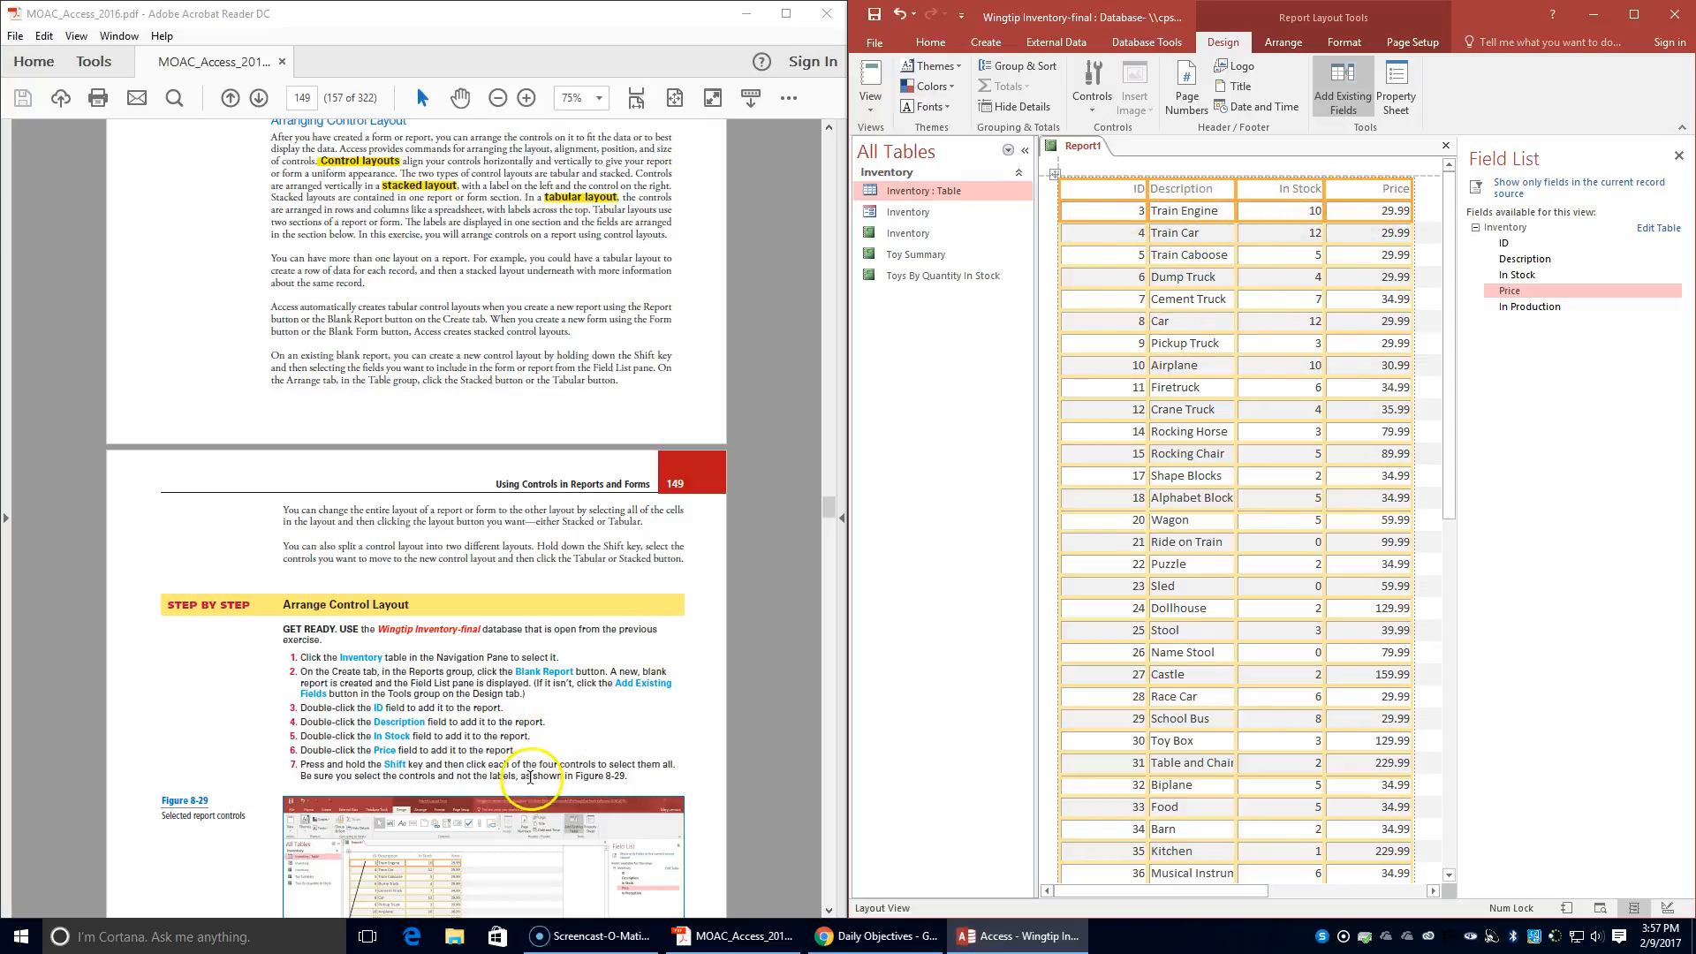
left_click(1425, 232)
left_click(1117, 212, "shift")
left_click(1184, 214, "shift")
left_click(1307, 212, "shift")
left_click(1392, 212, "shift")
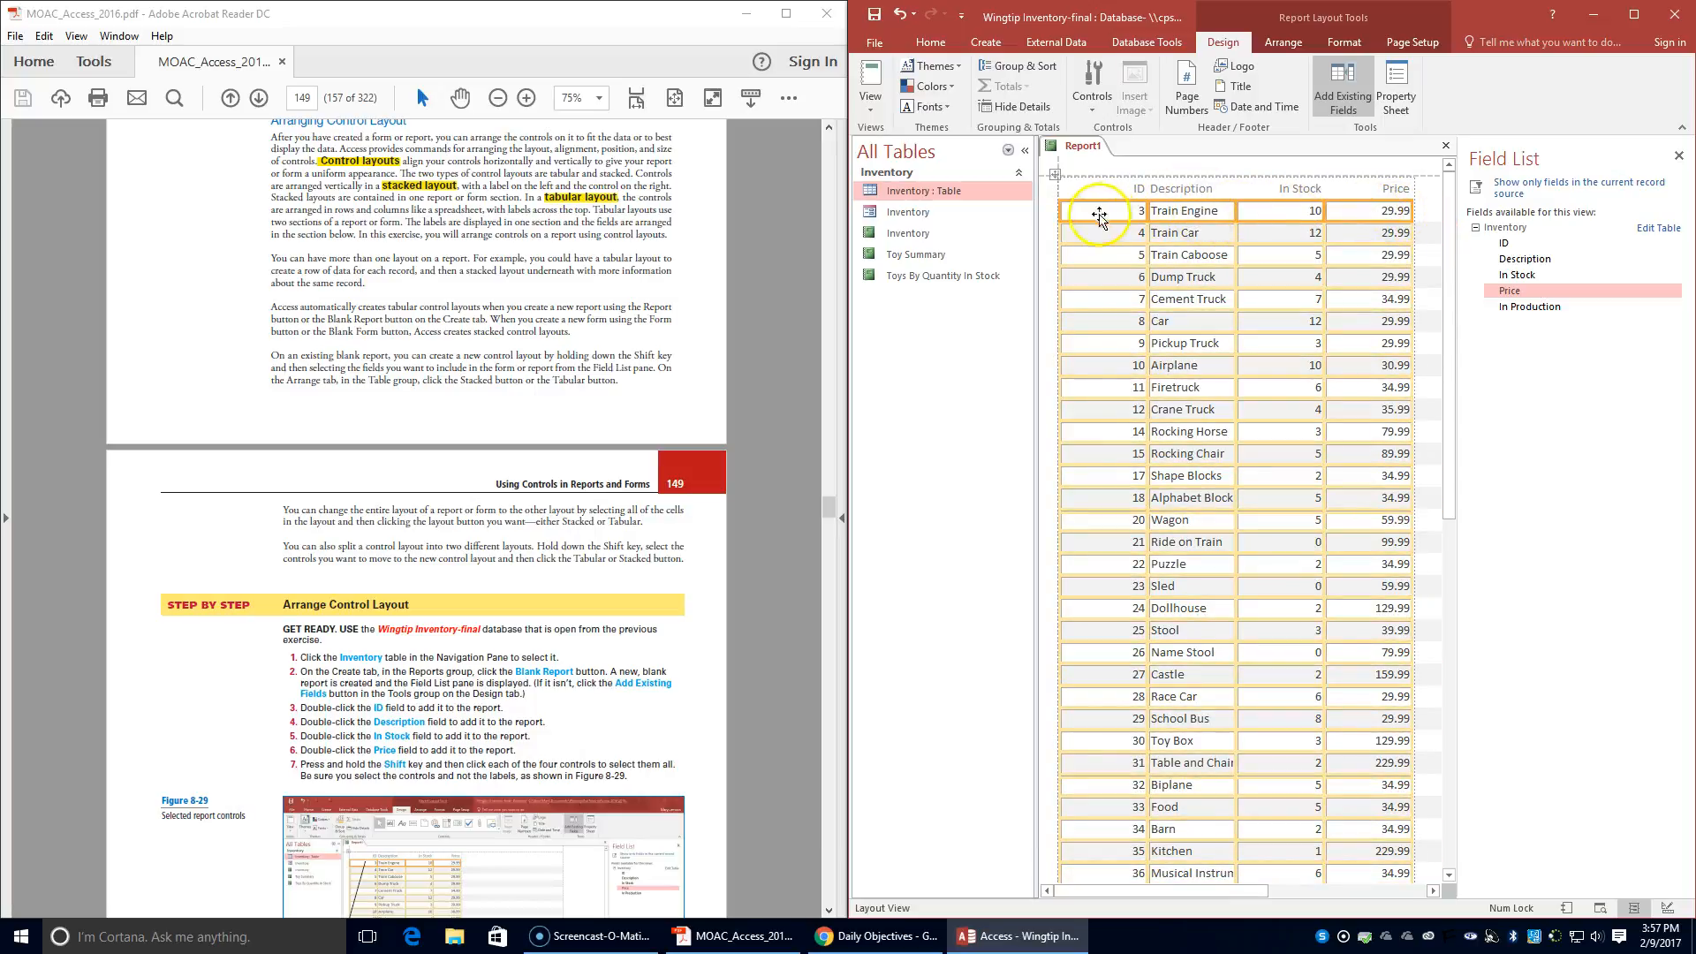
left_click(1138, 176)
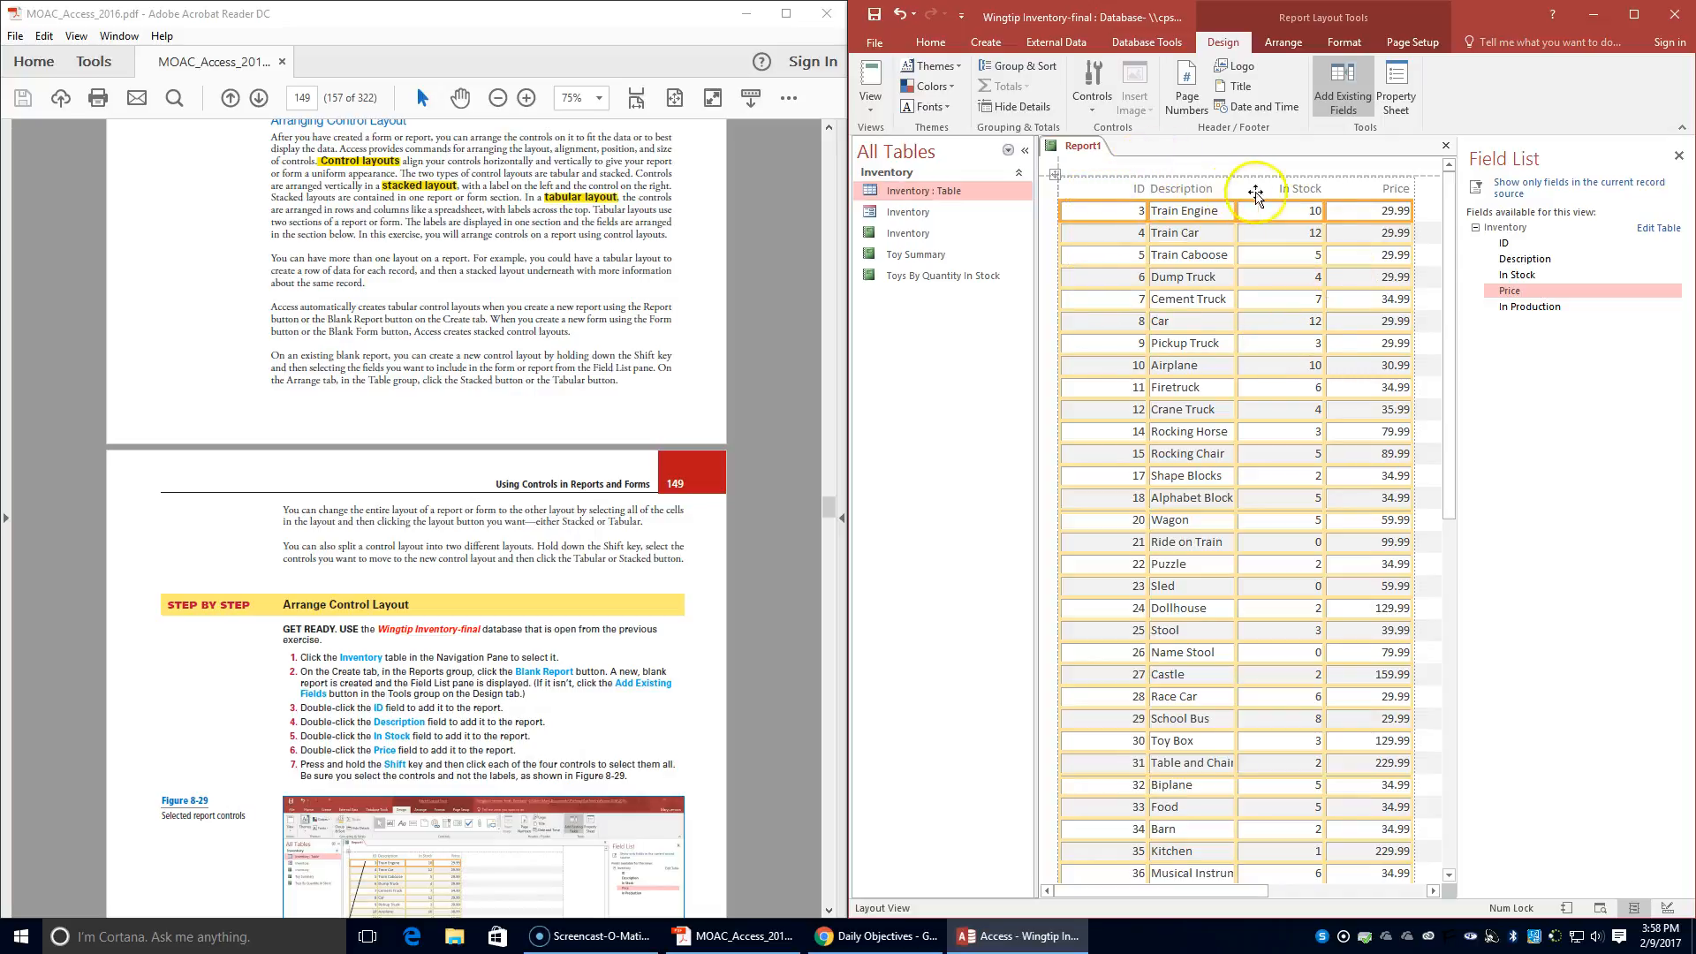
- Arrange the four selected controls and their labels in a Stacked layout
scroll(548, 711, "down", 4)
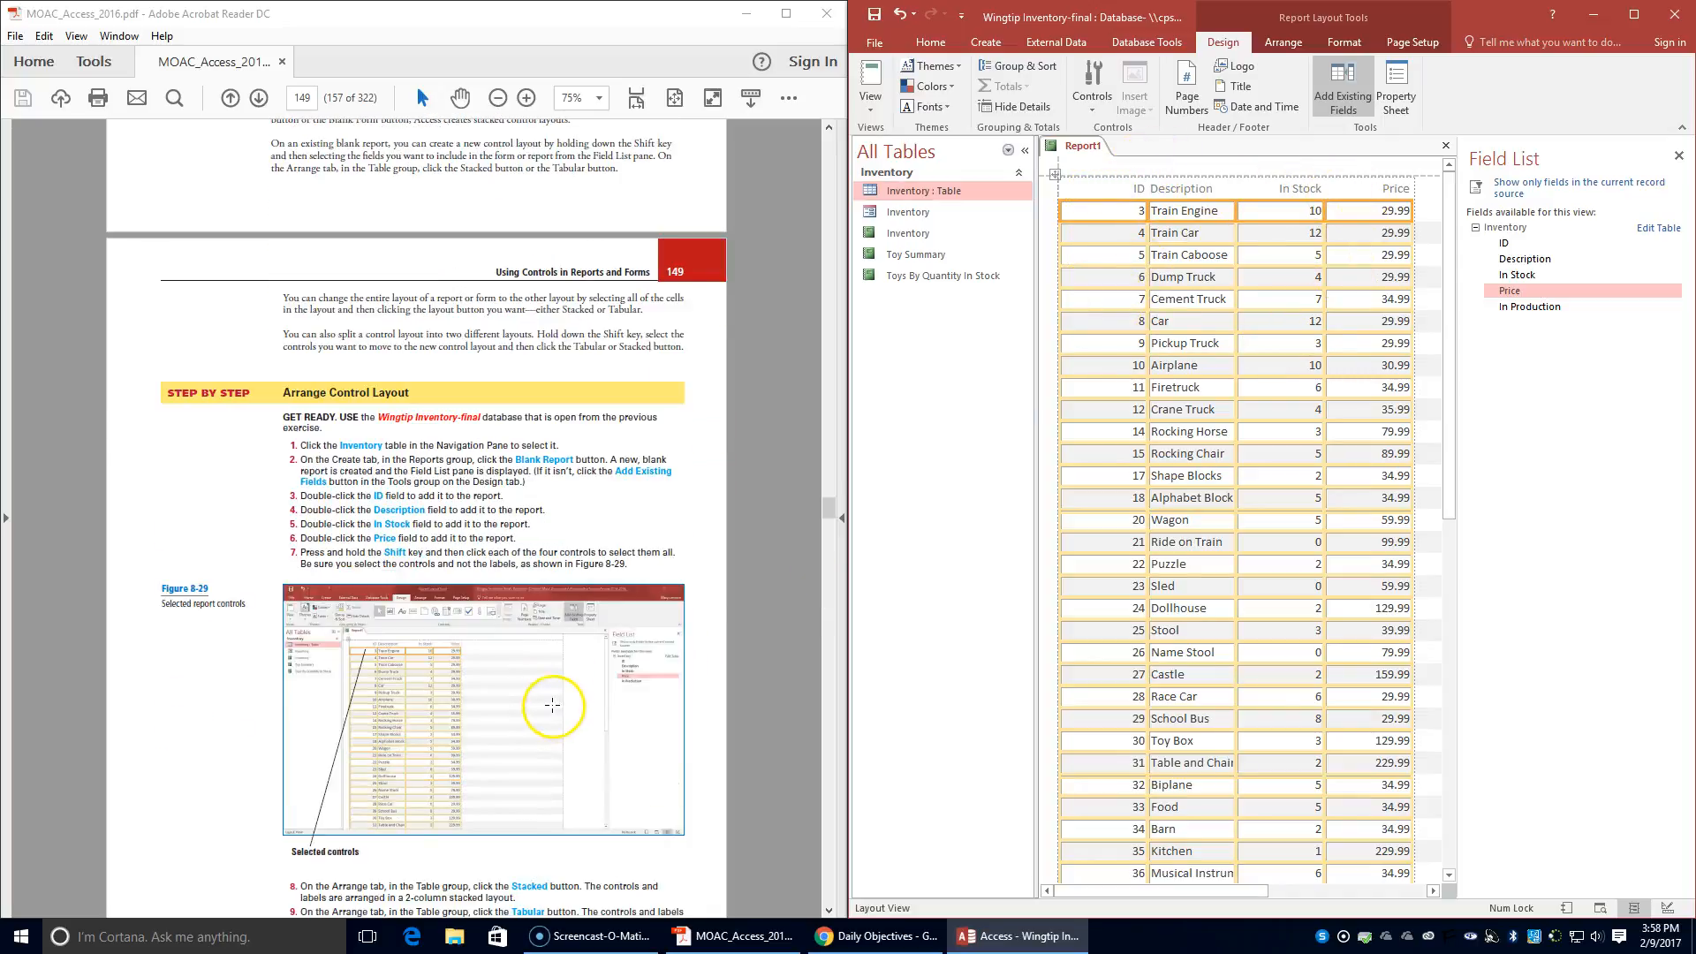
scroll(428, 657, "down", 1)
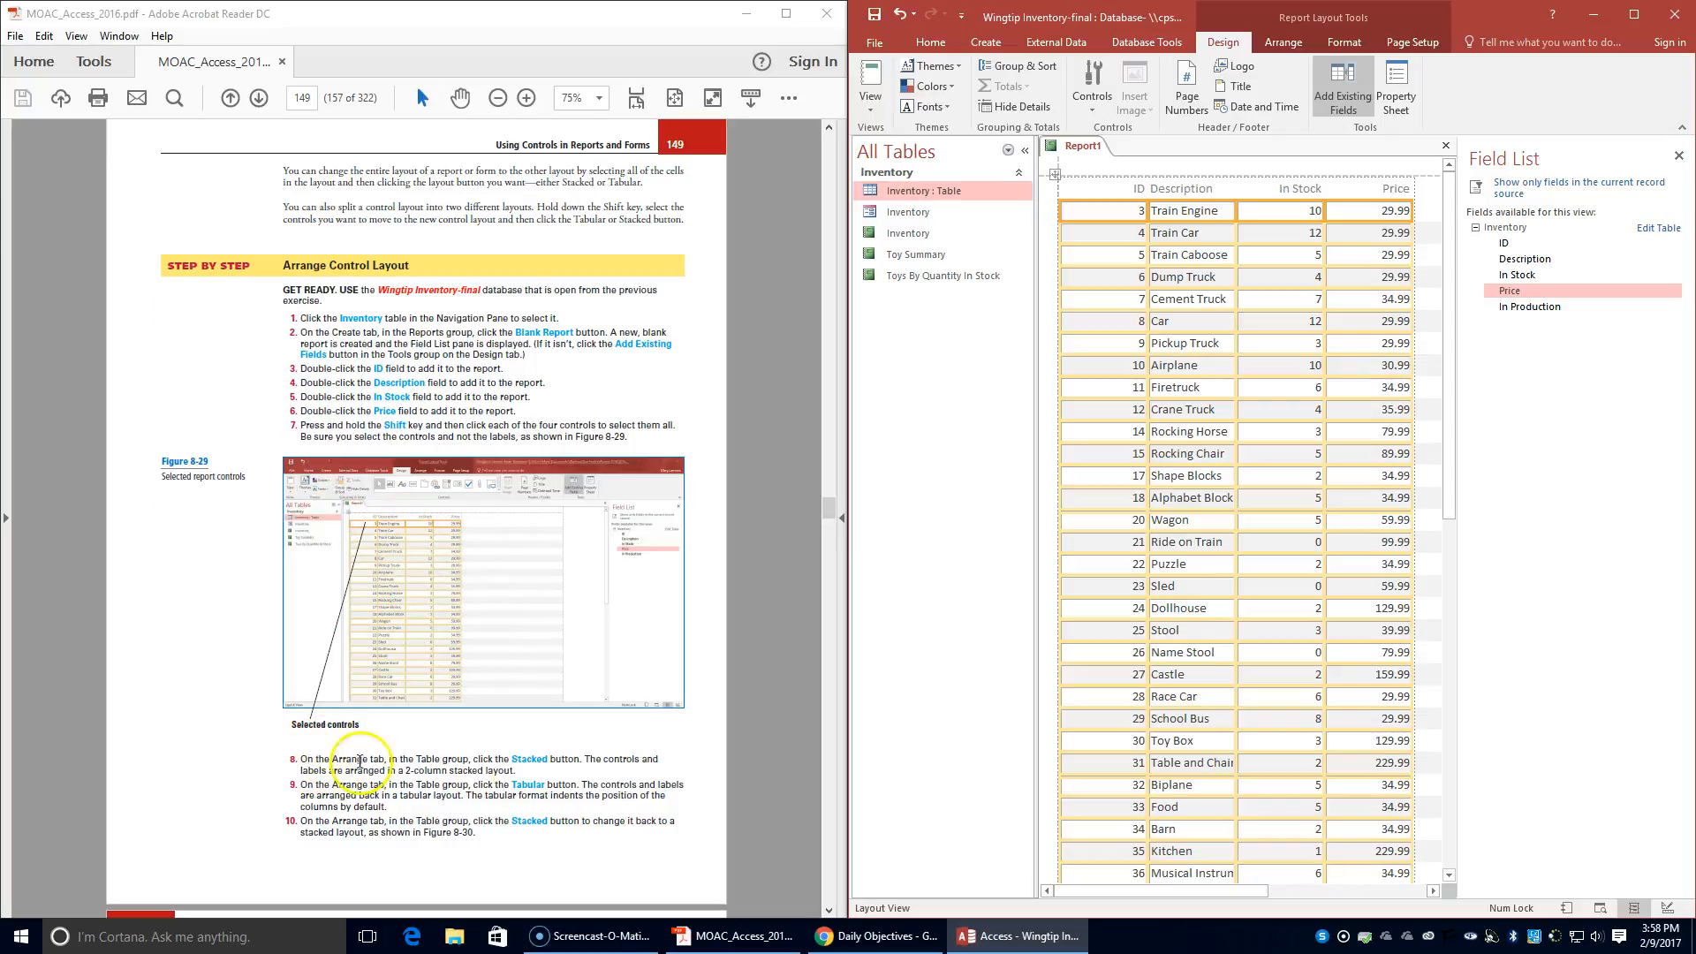
left_click(1269, 45)
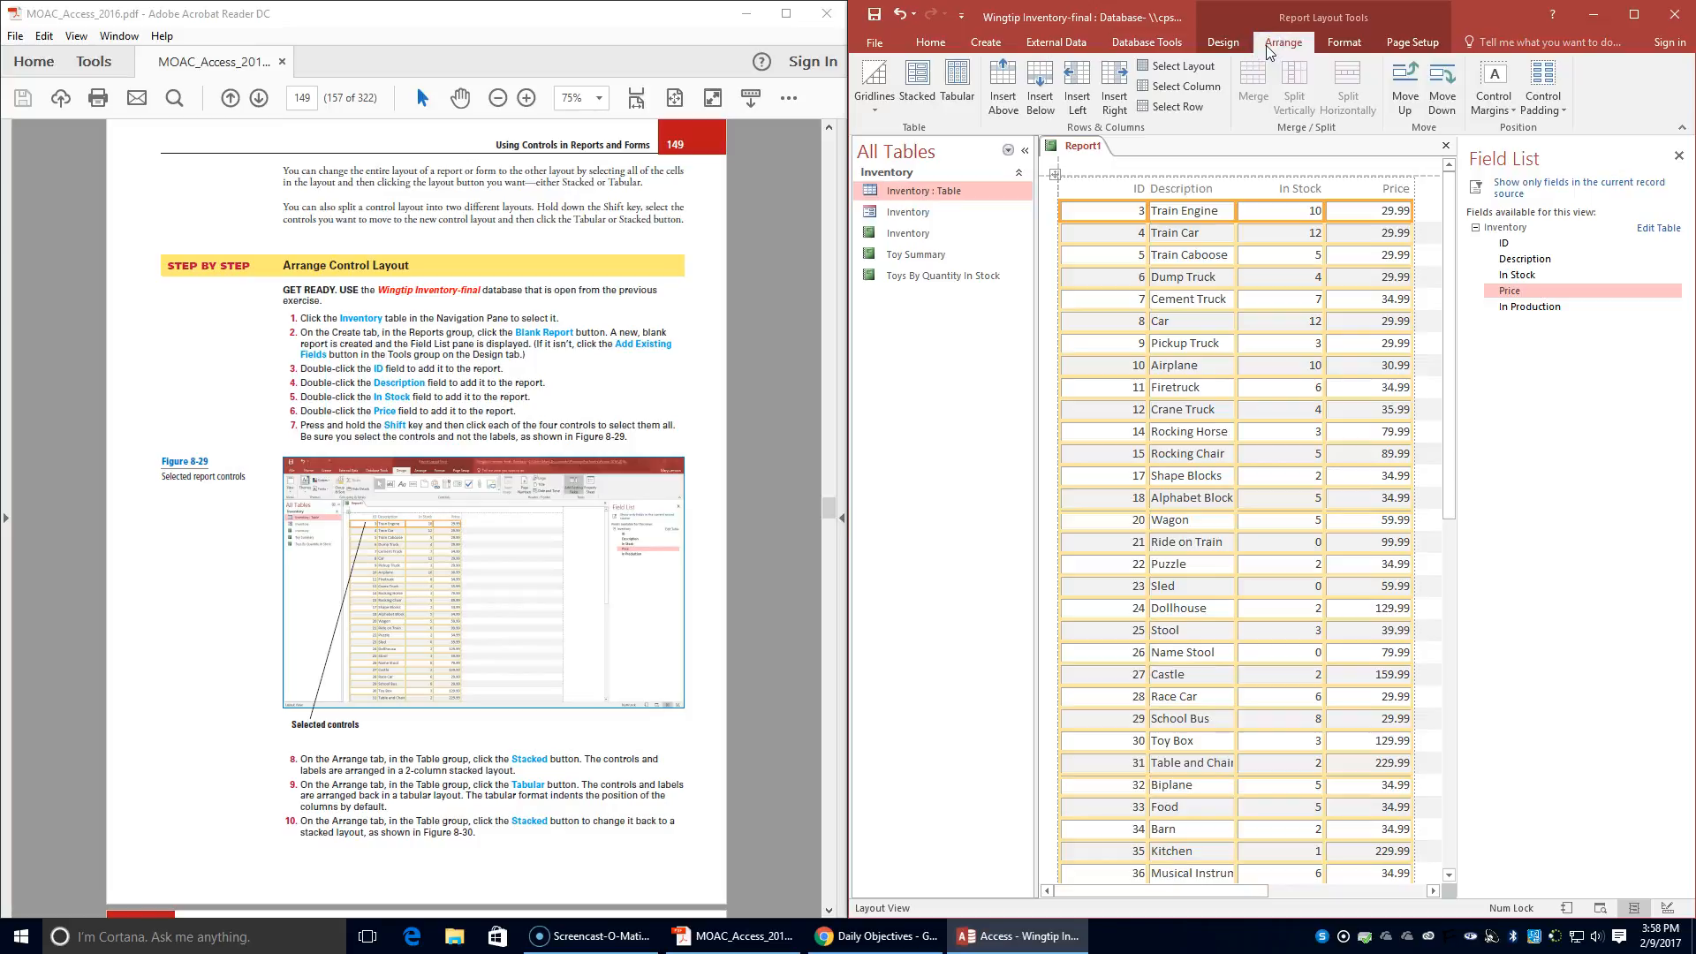
left_click(918, 84)
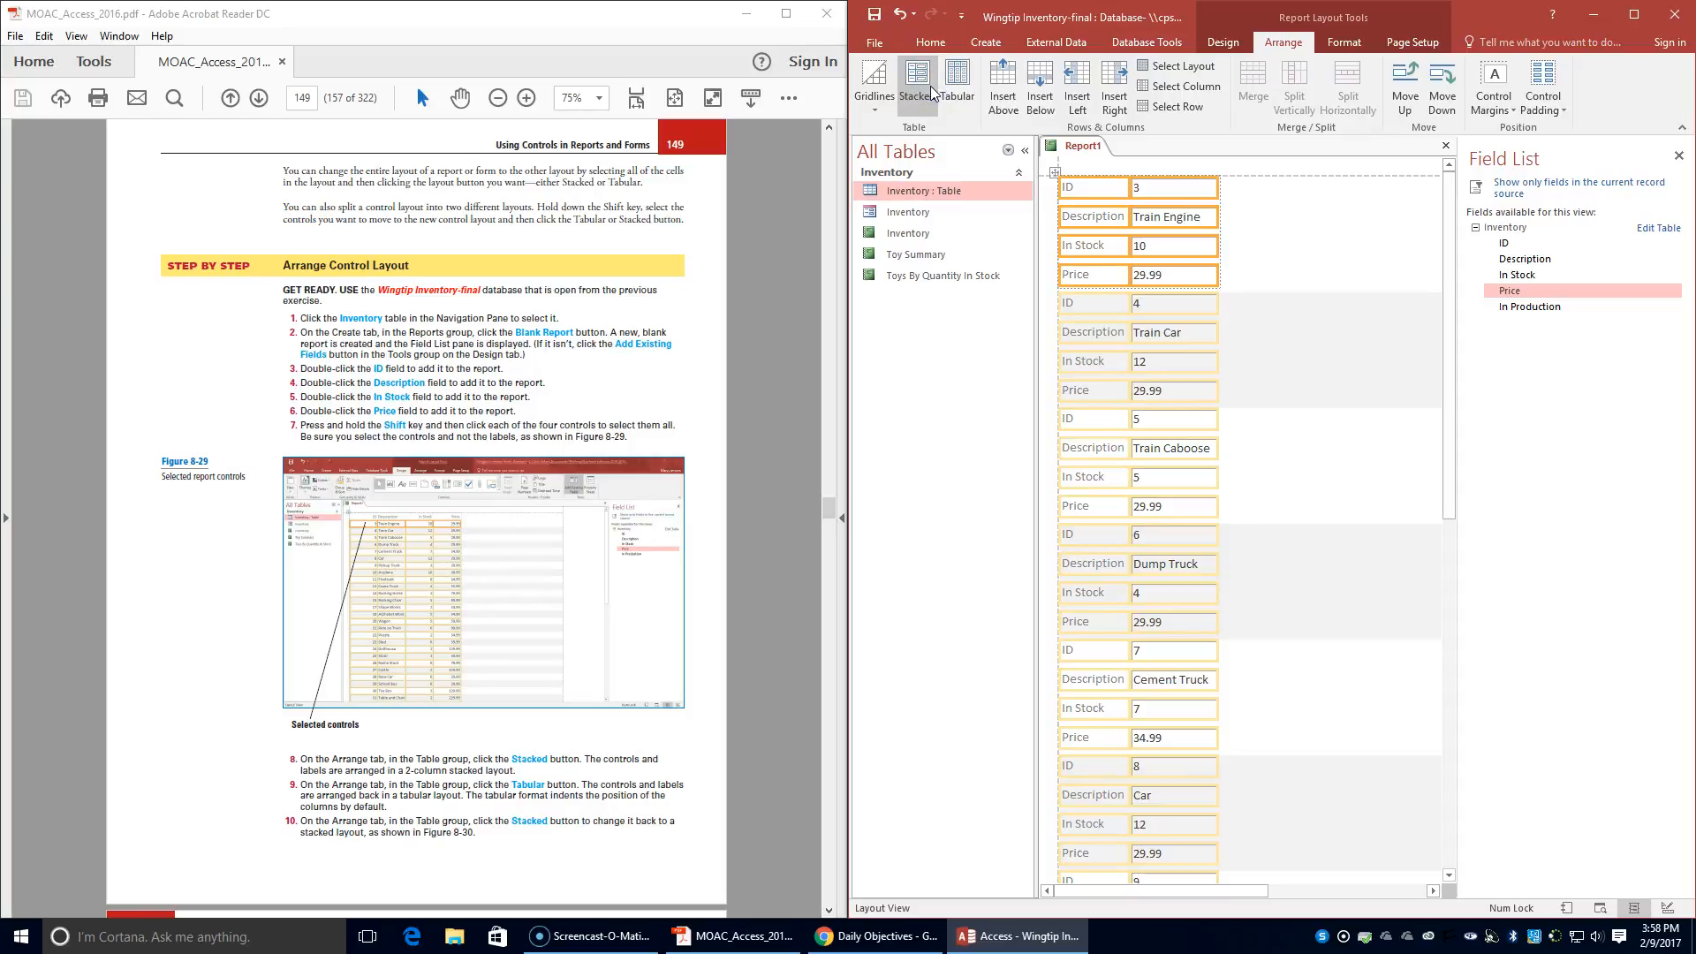
left_click(922, 89)
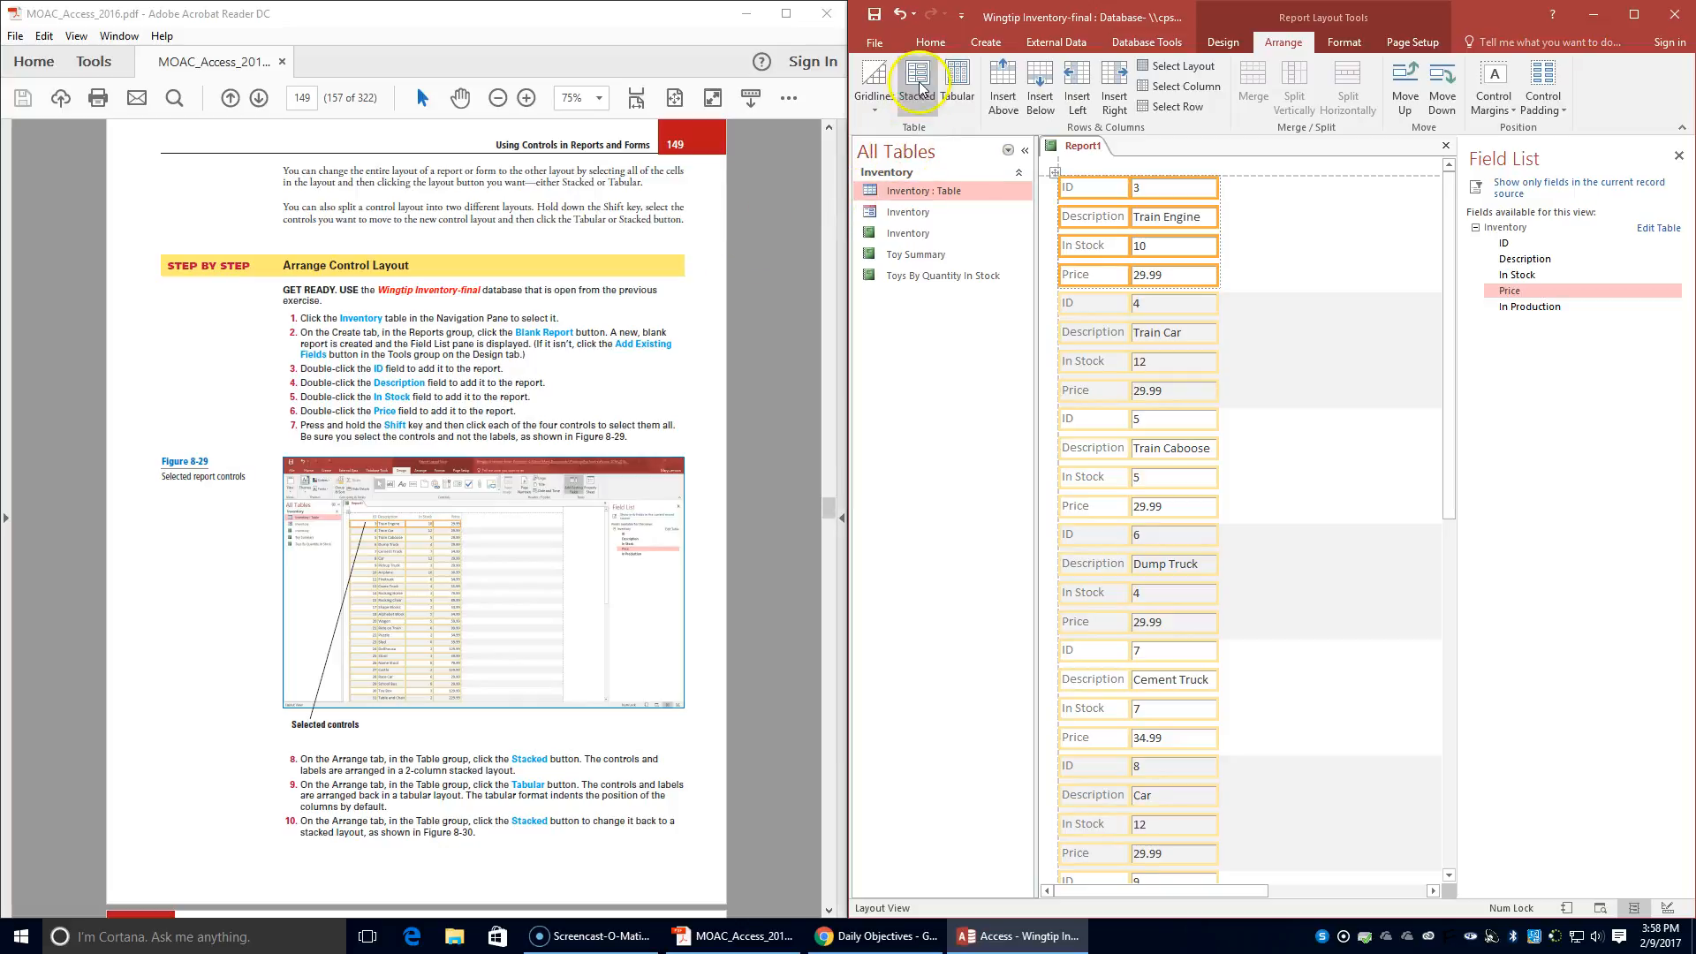
- Switch the control layout to Tabular and back to Stacked
left_click(959, 84)
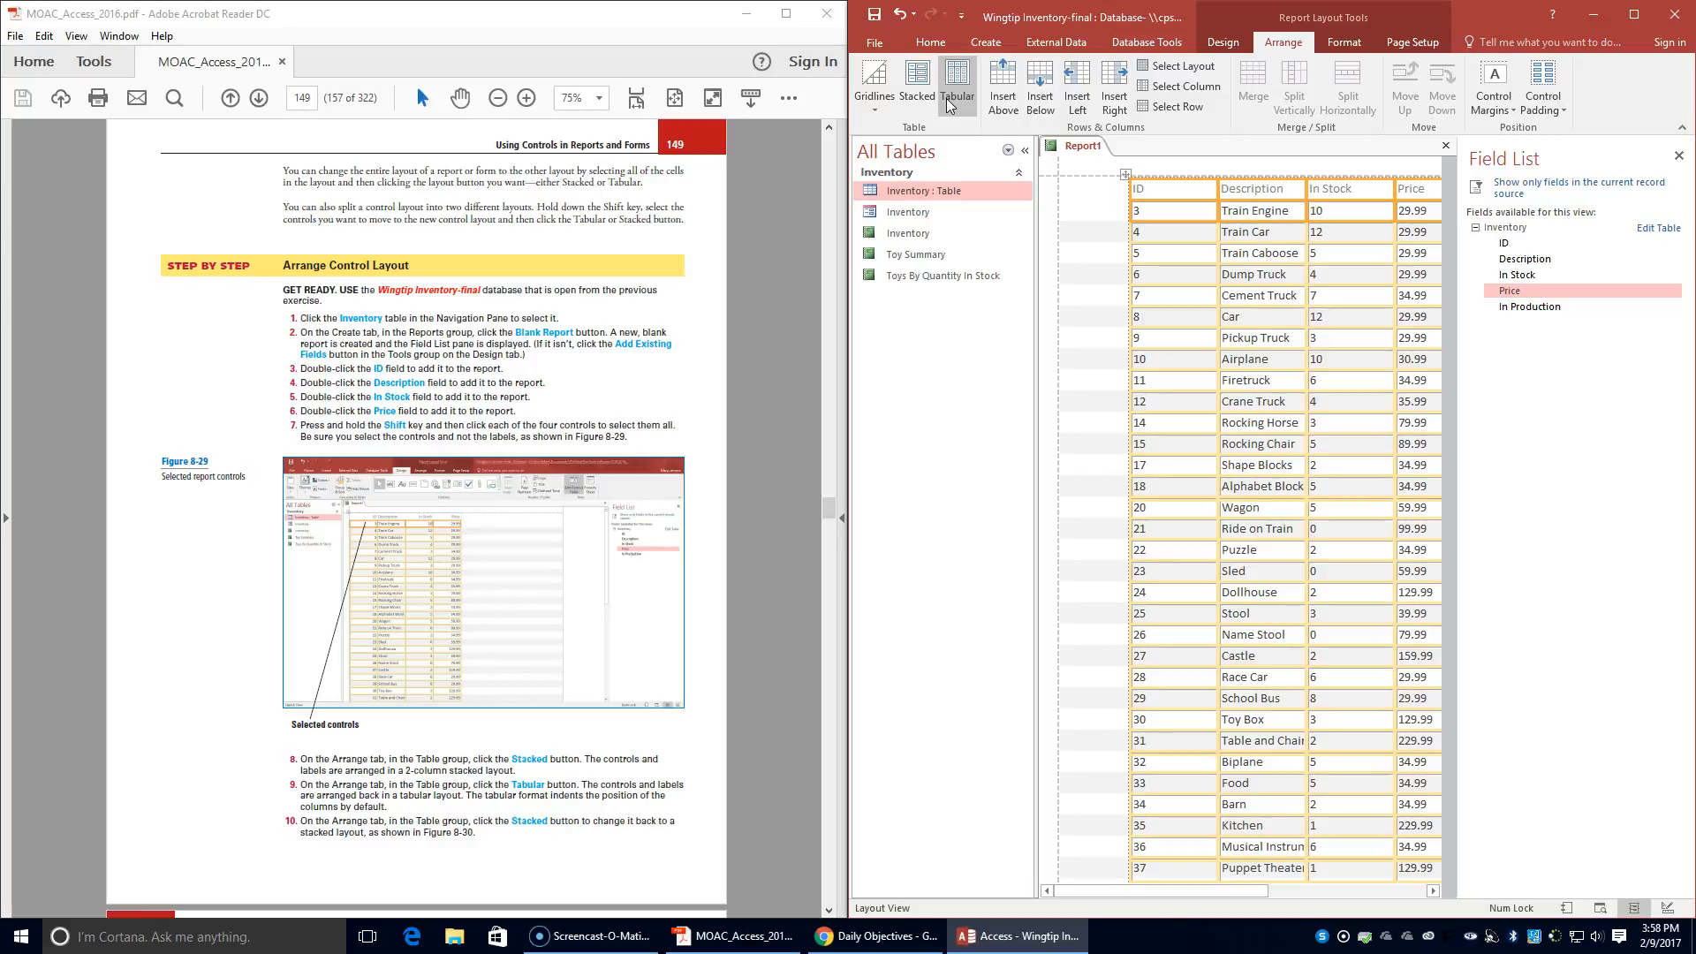
left_click(919, 97)
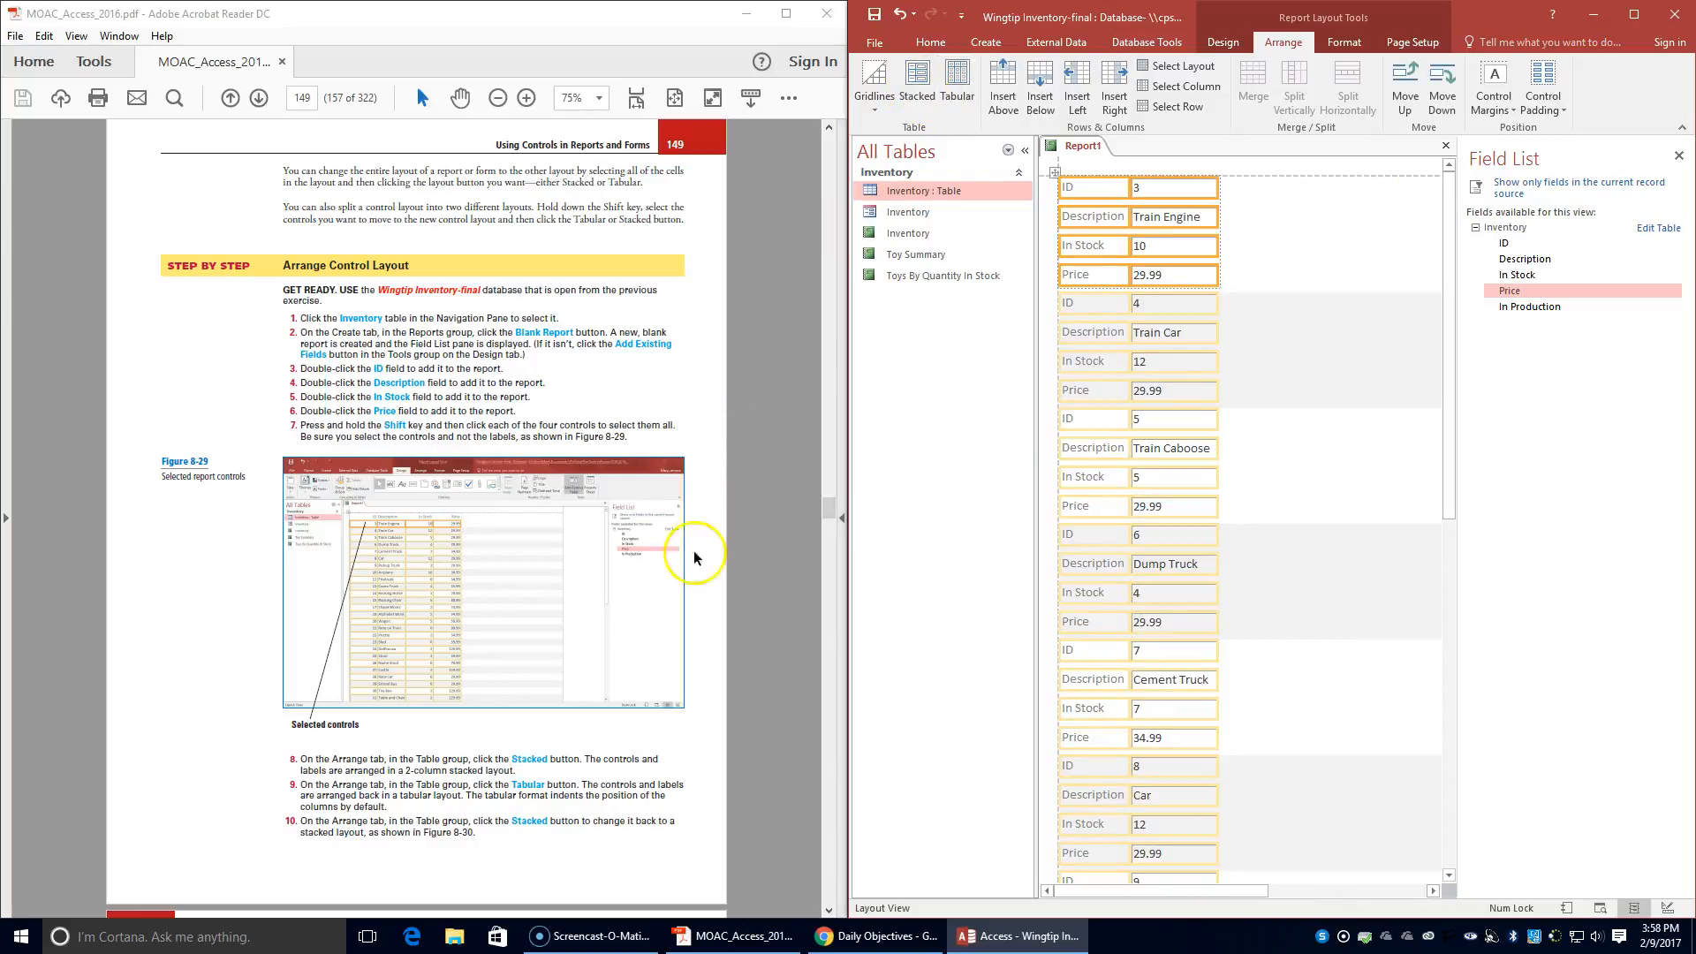
- Save the new report under the name Stacked Report
scroll(629, 613, "down", 2)
scroll(629, 614, "down", 1)
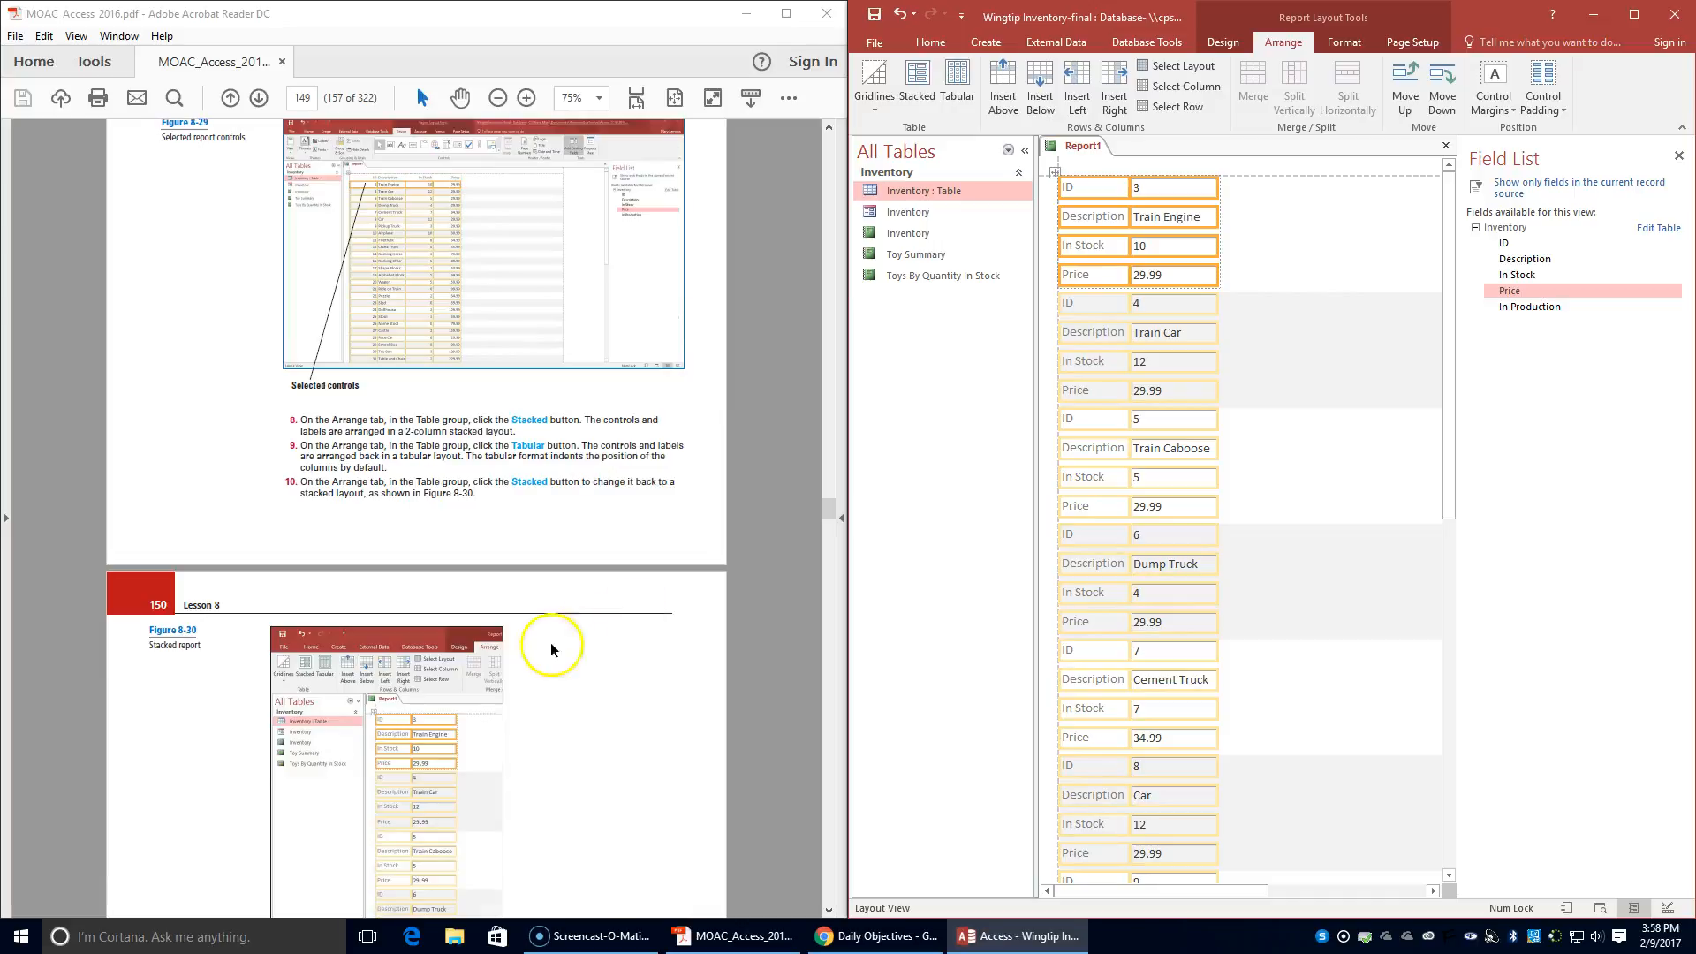
scroll(530, 653, "down", 2)
scroll(381, 714, "down", 2)
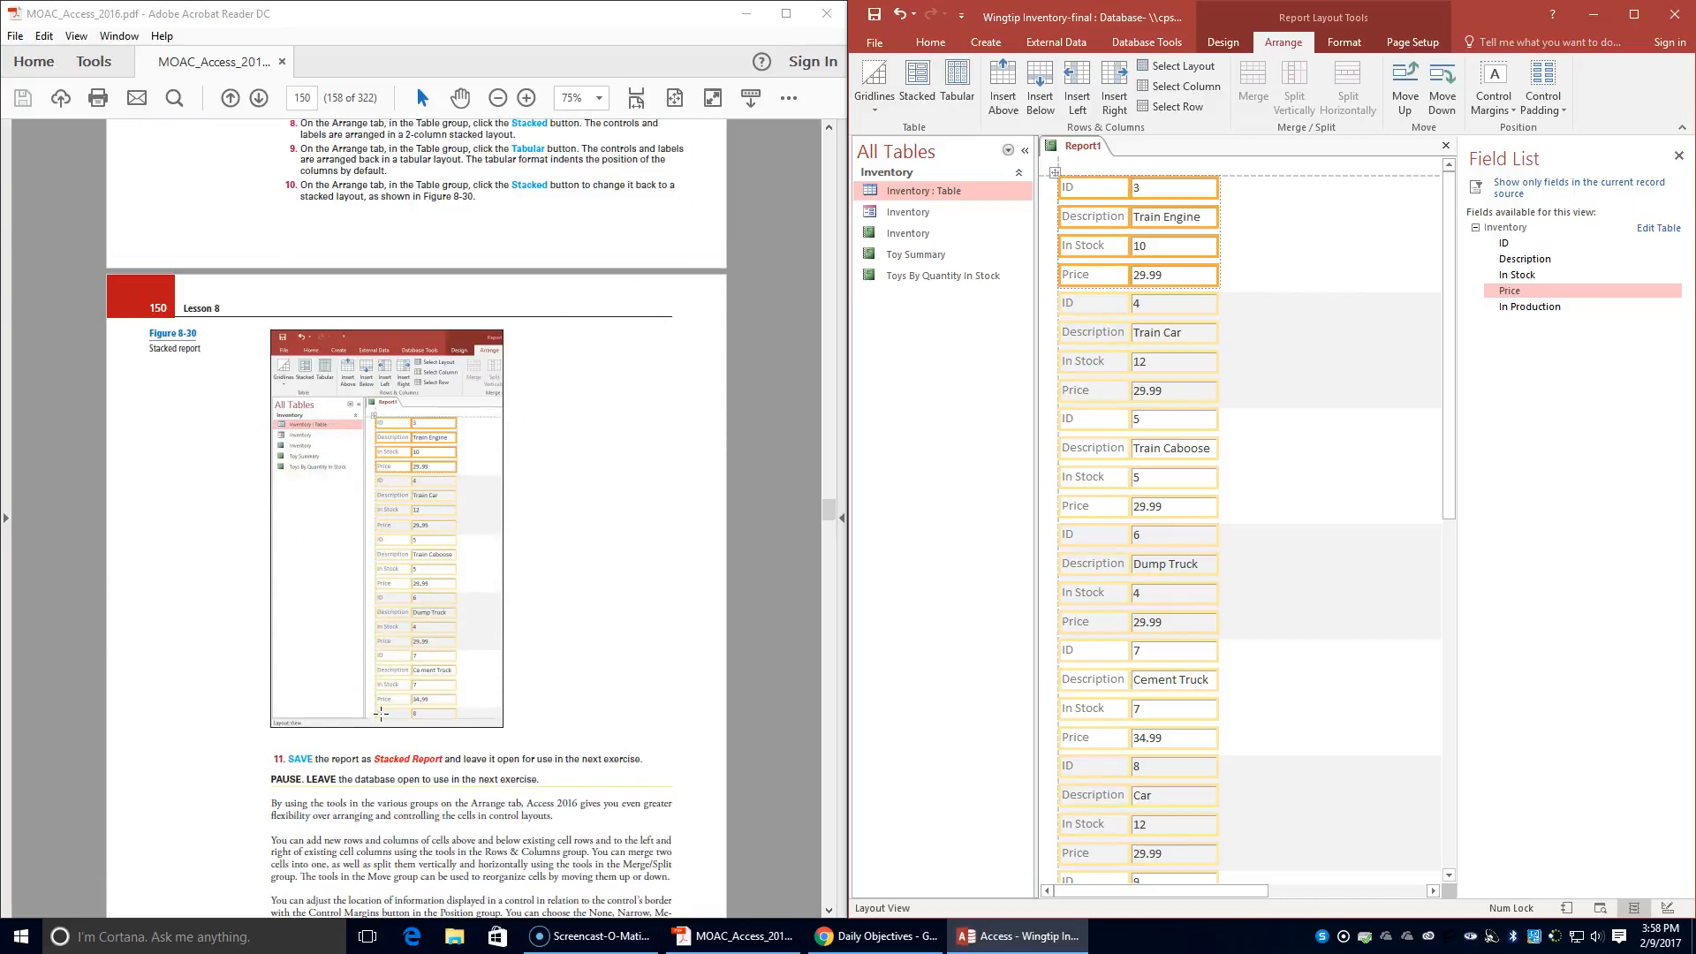
right_click(1076, 152)
left_click(1091, 165)
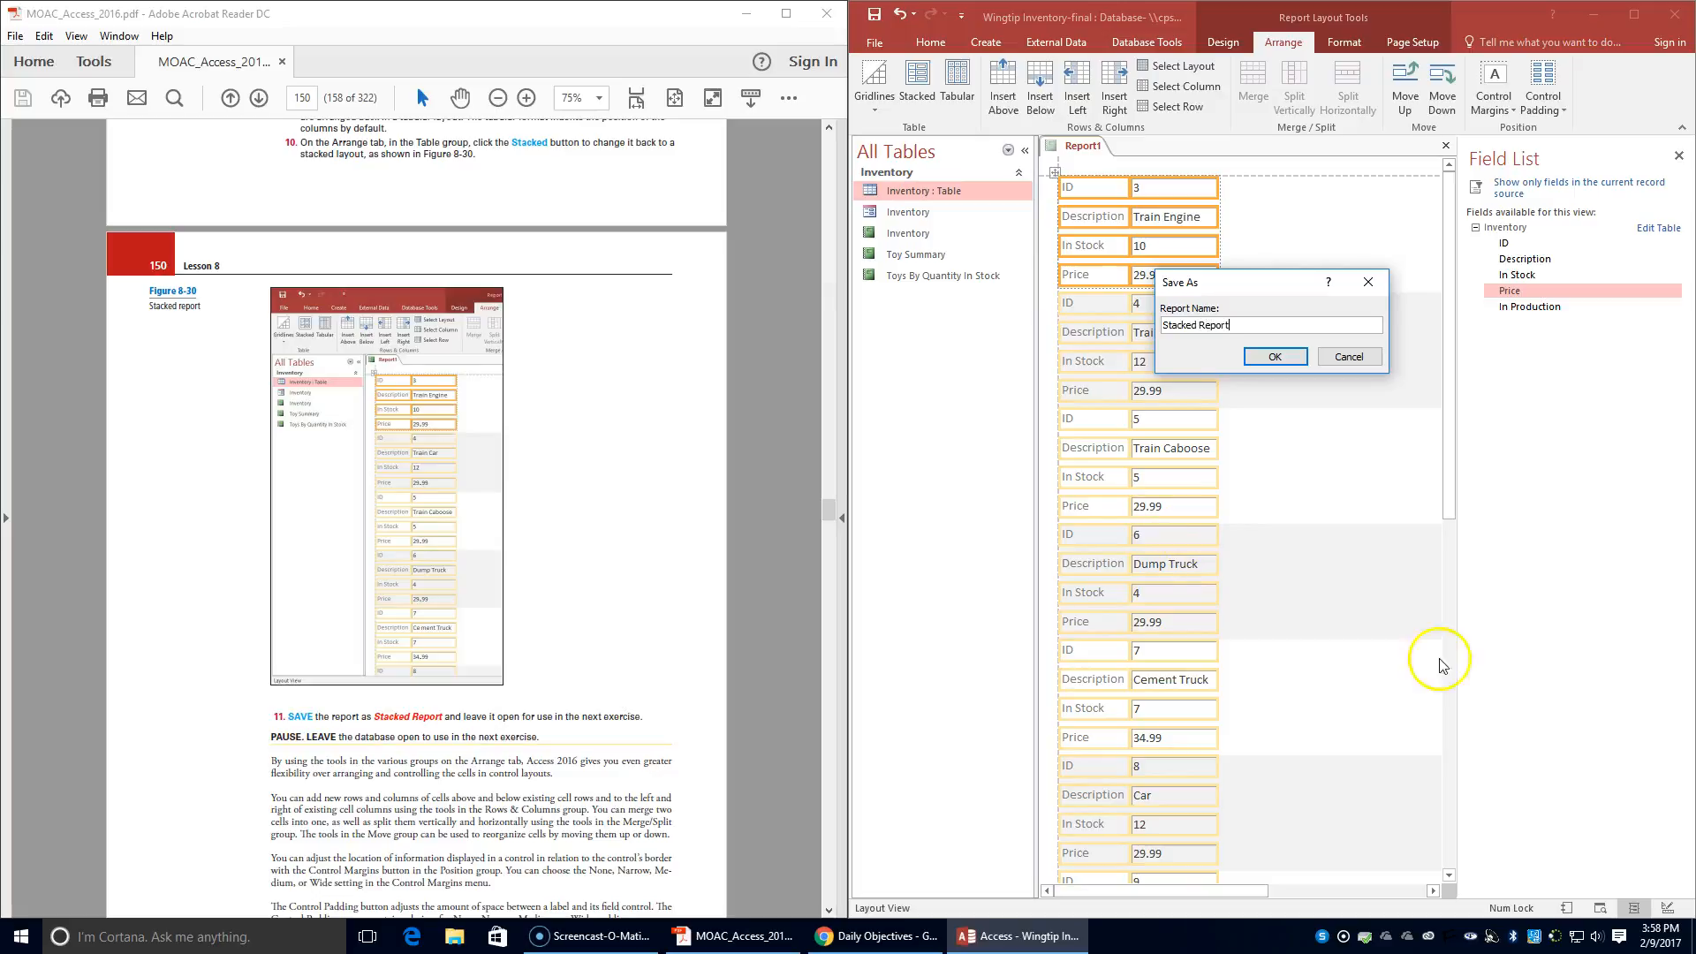
left_click(1275, 356)
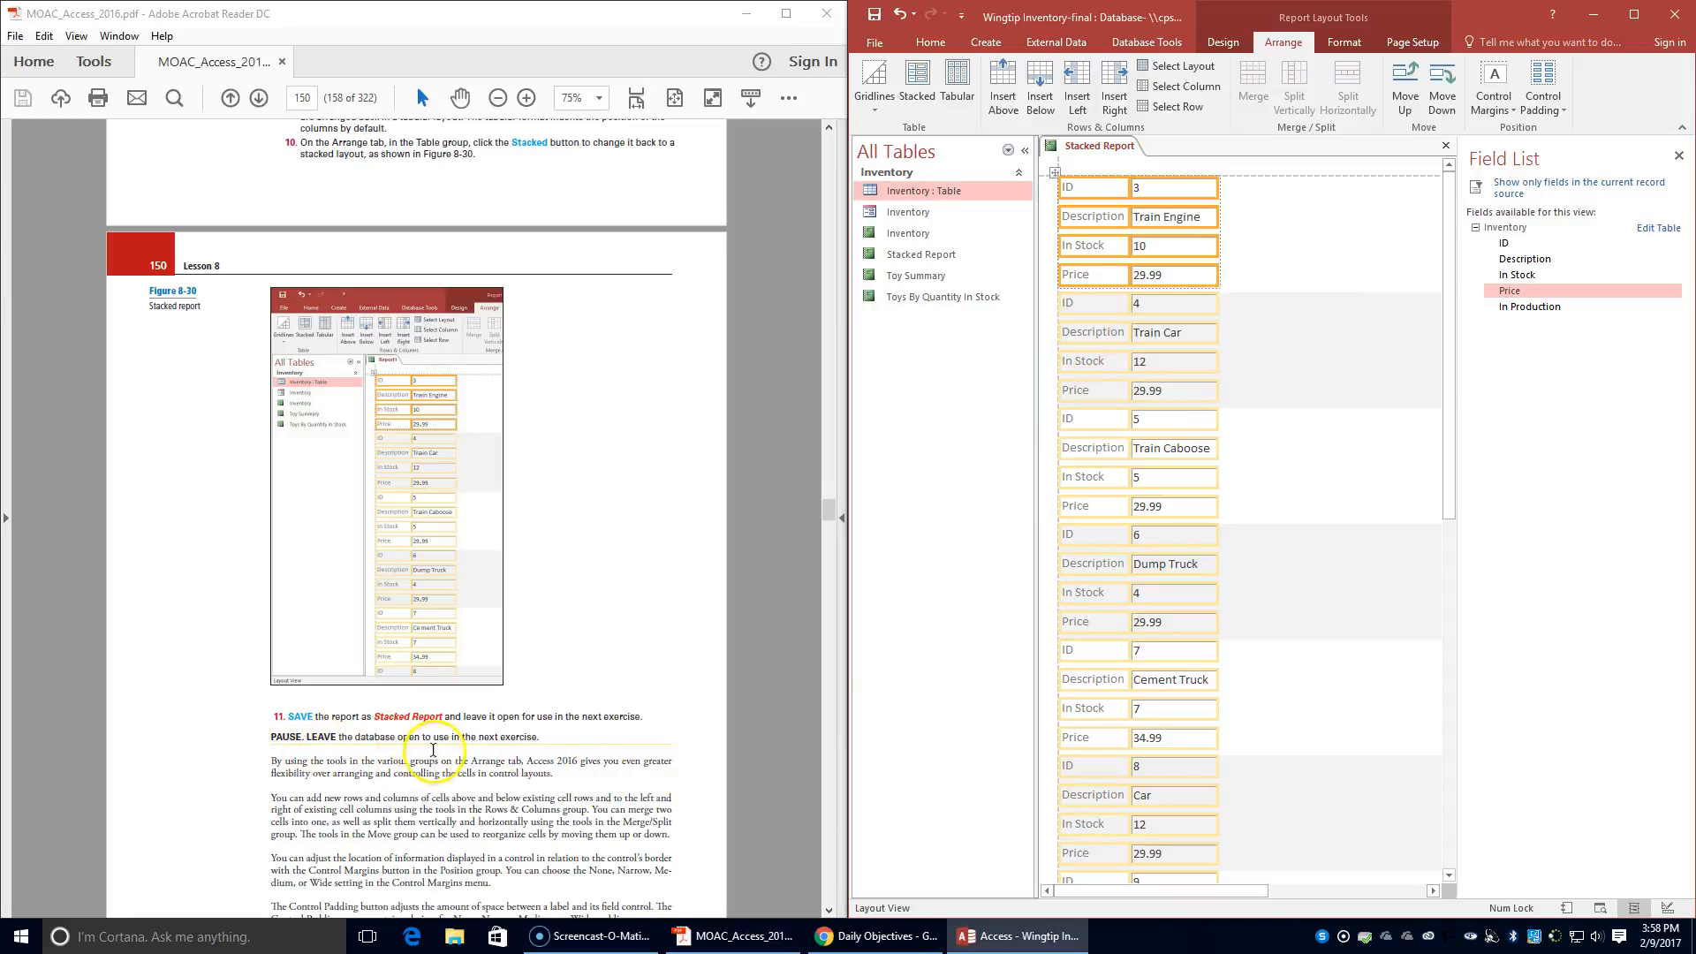
- Advance the textbook PDF to the Add, Move, and Remove a Control from a Layout exercise
scroll(435, 750, "down", 10)
scroll(447, 744, "down", 3)
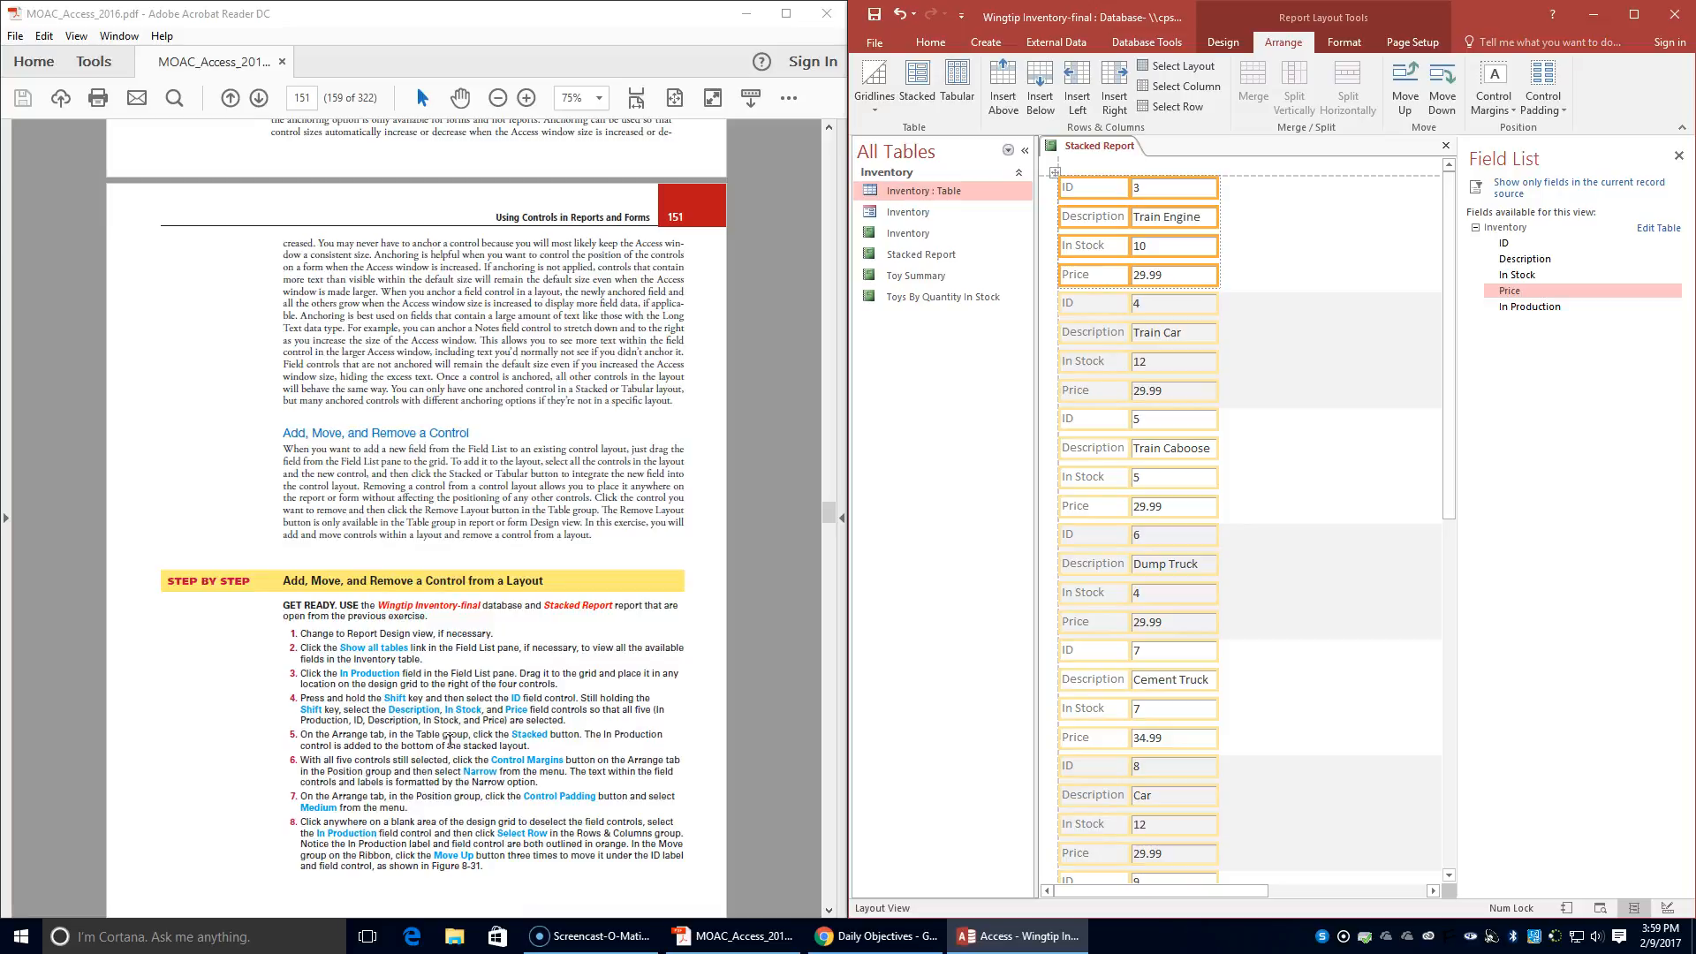
scroll(450, 740, "down", 20)
scroll(454, 729, "up", 15)
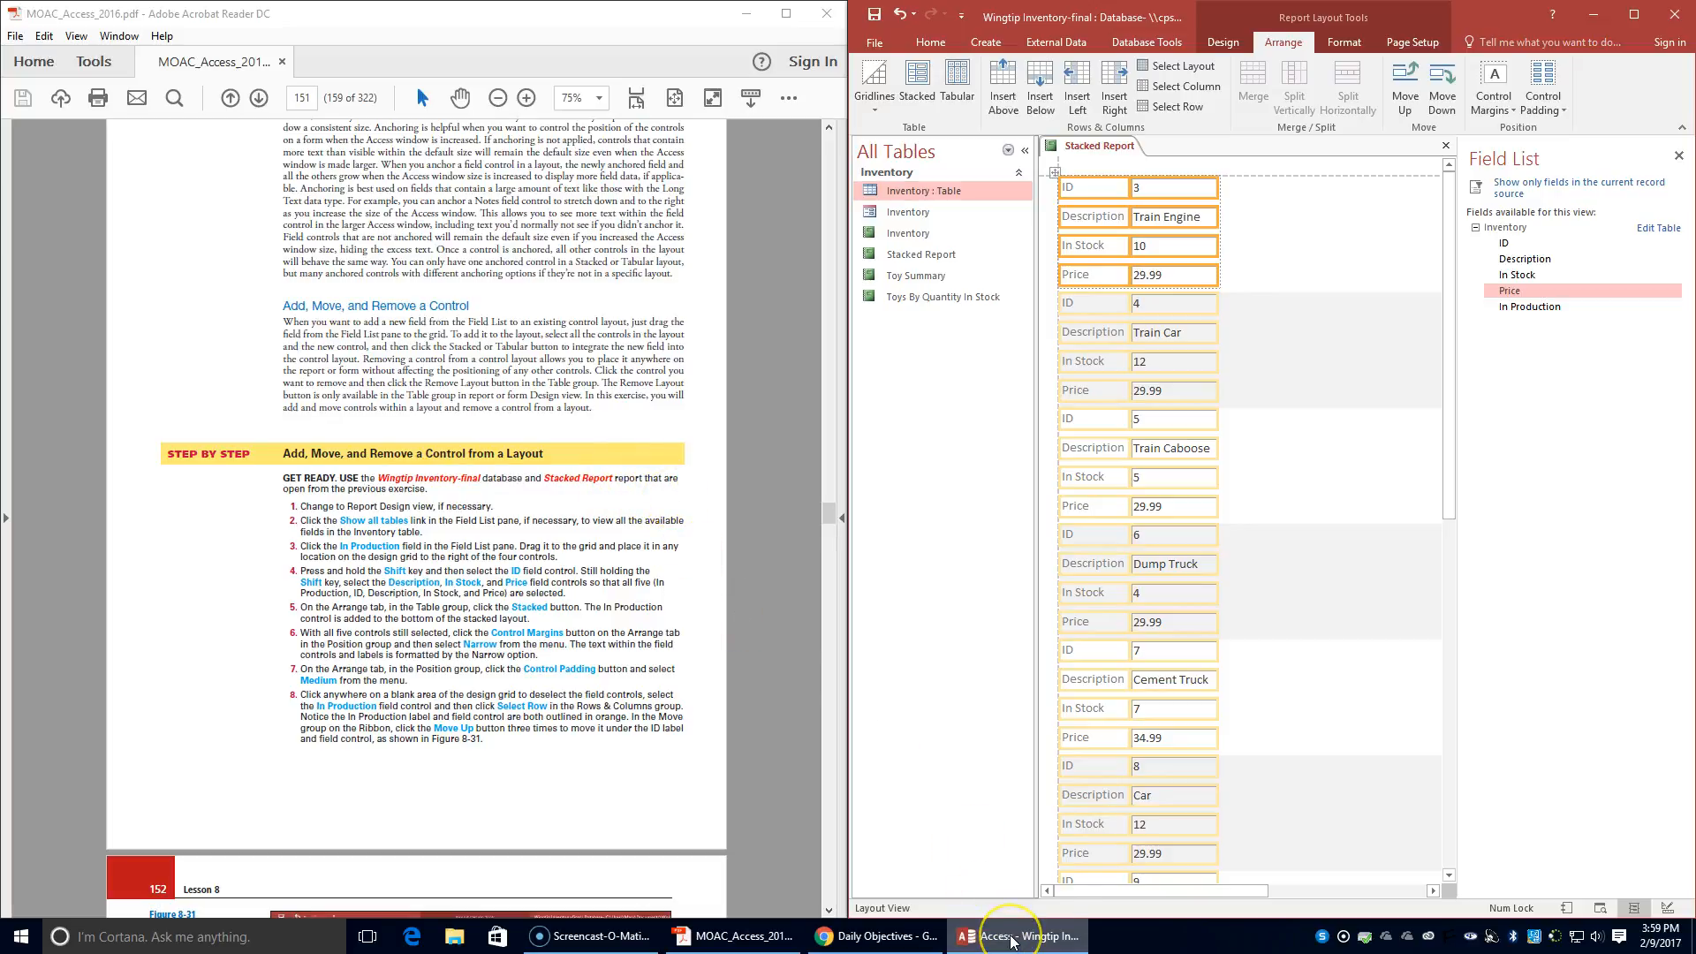
- Switch Stacked Report to Design view
mouse_move(1013, 943)
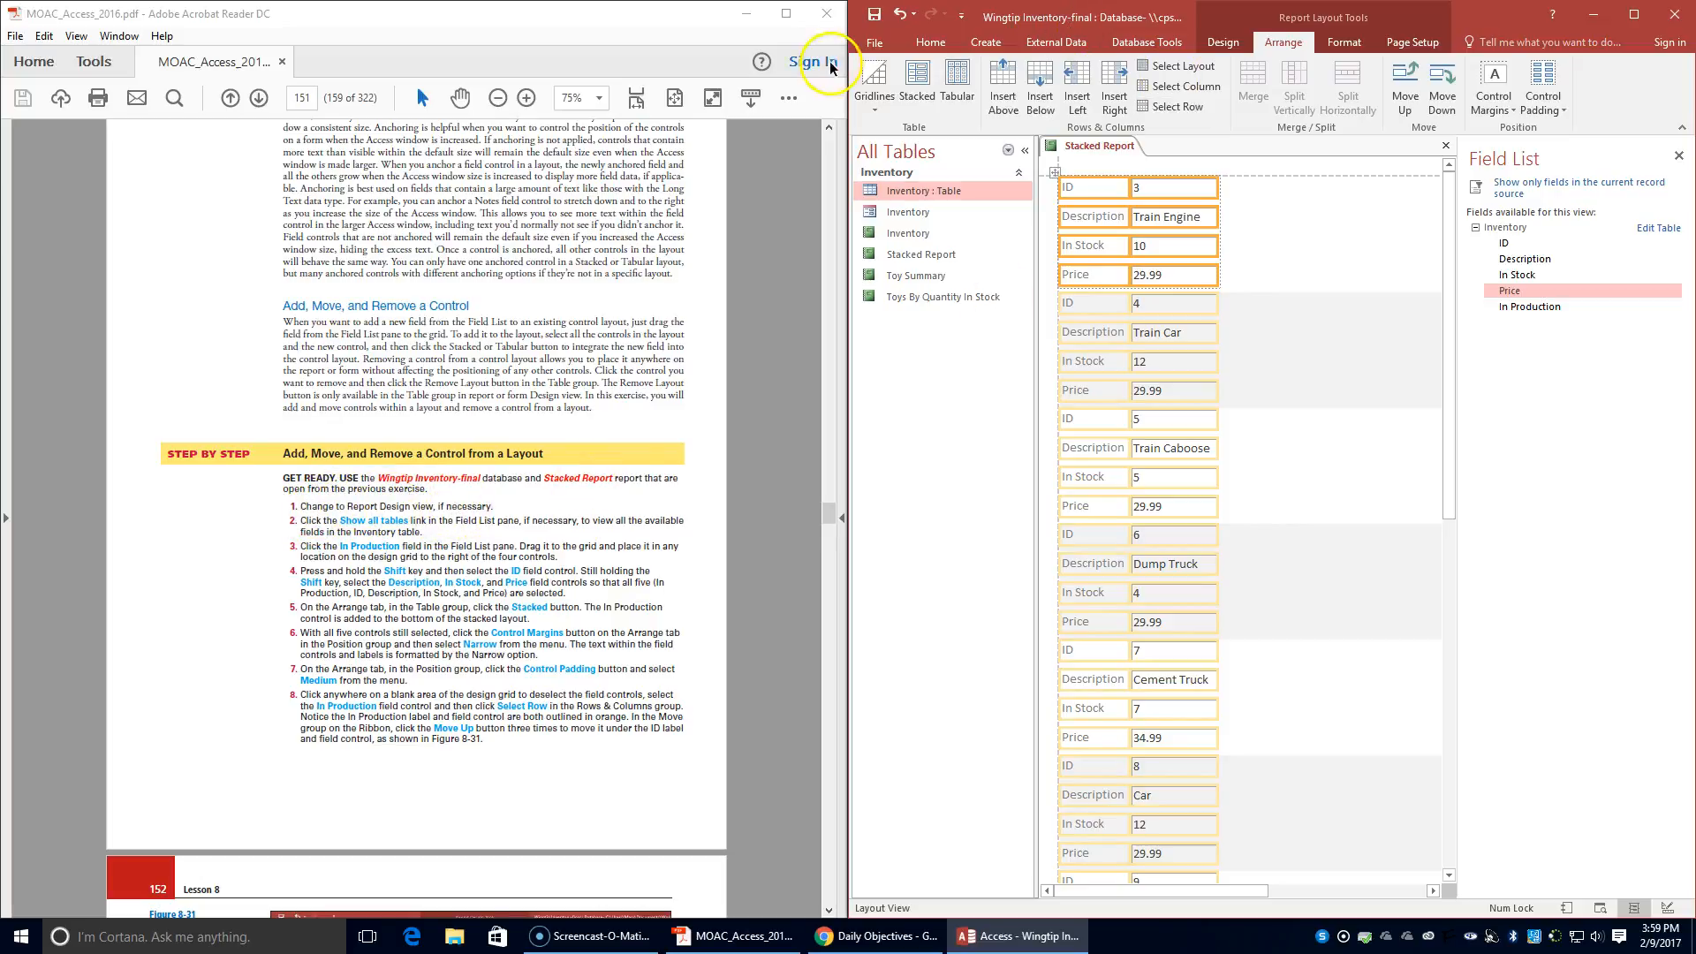
left_click(1223, 43)
left_click(864, 105)
left_click(874, 254)
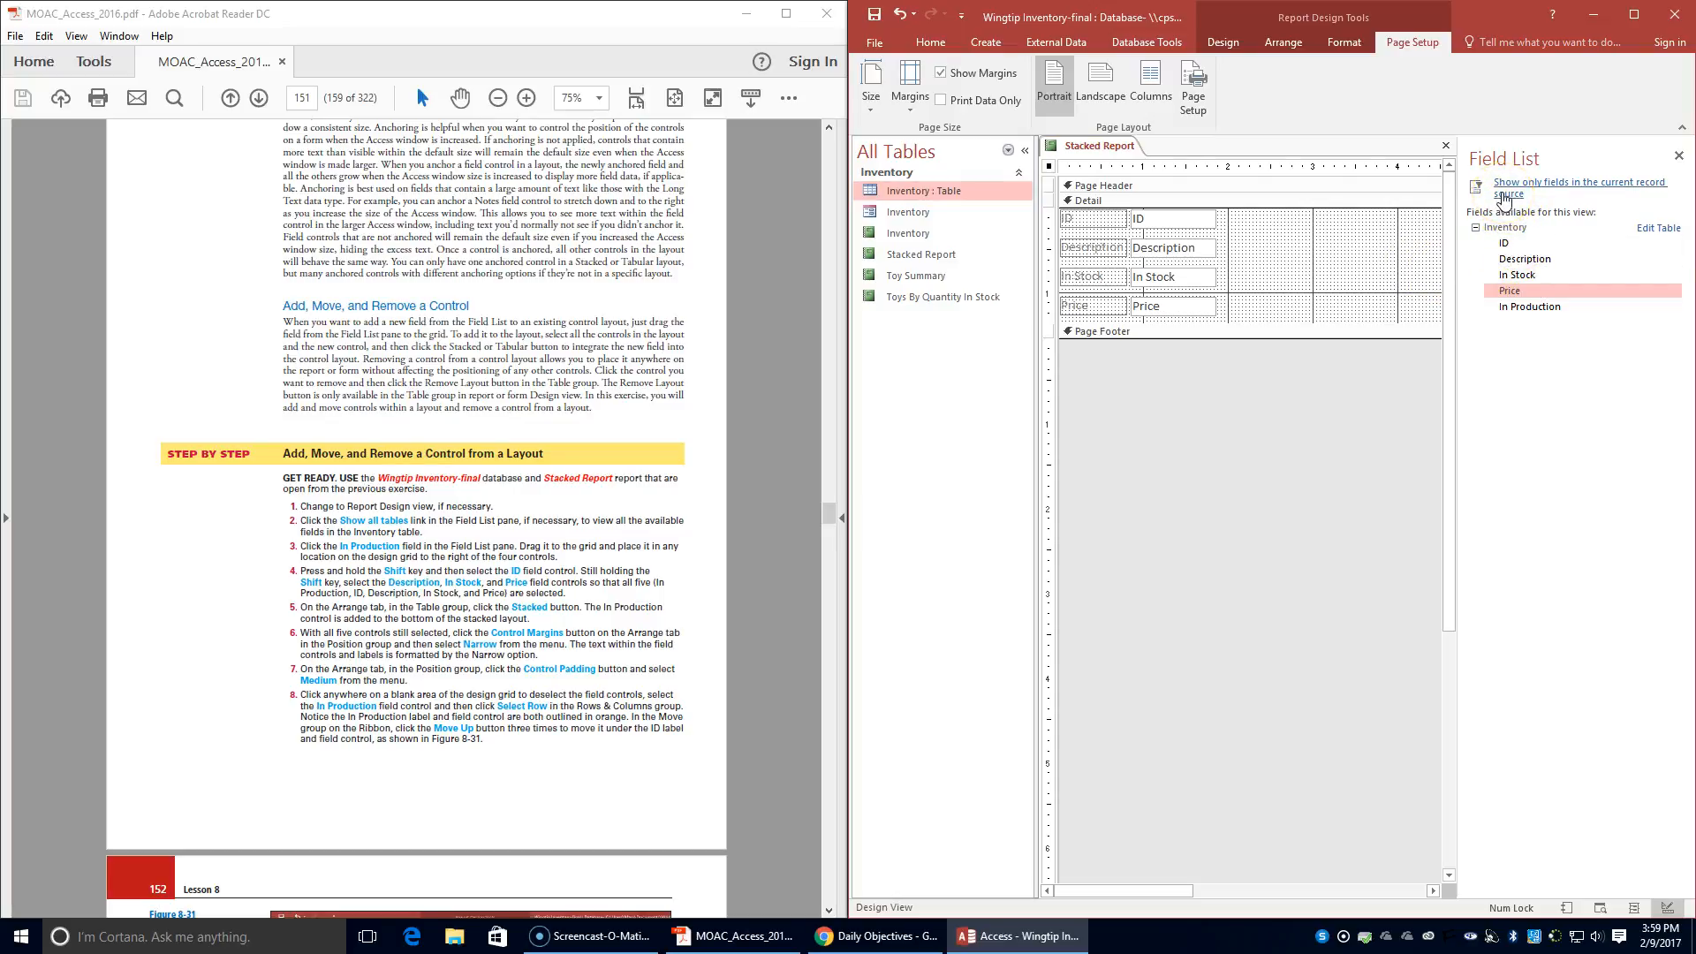
- Show all tables in the Field List and place the In Production field on the design grid to the right of the four controls
left_click(1475, 229)
left_click(1511, 184)
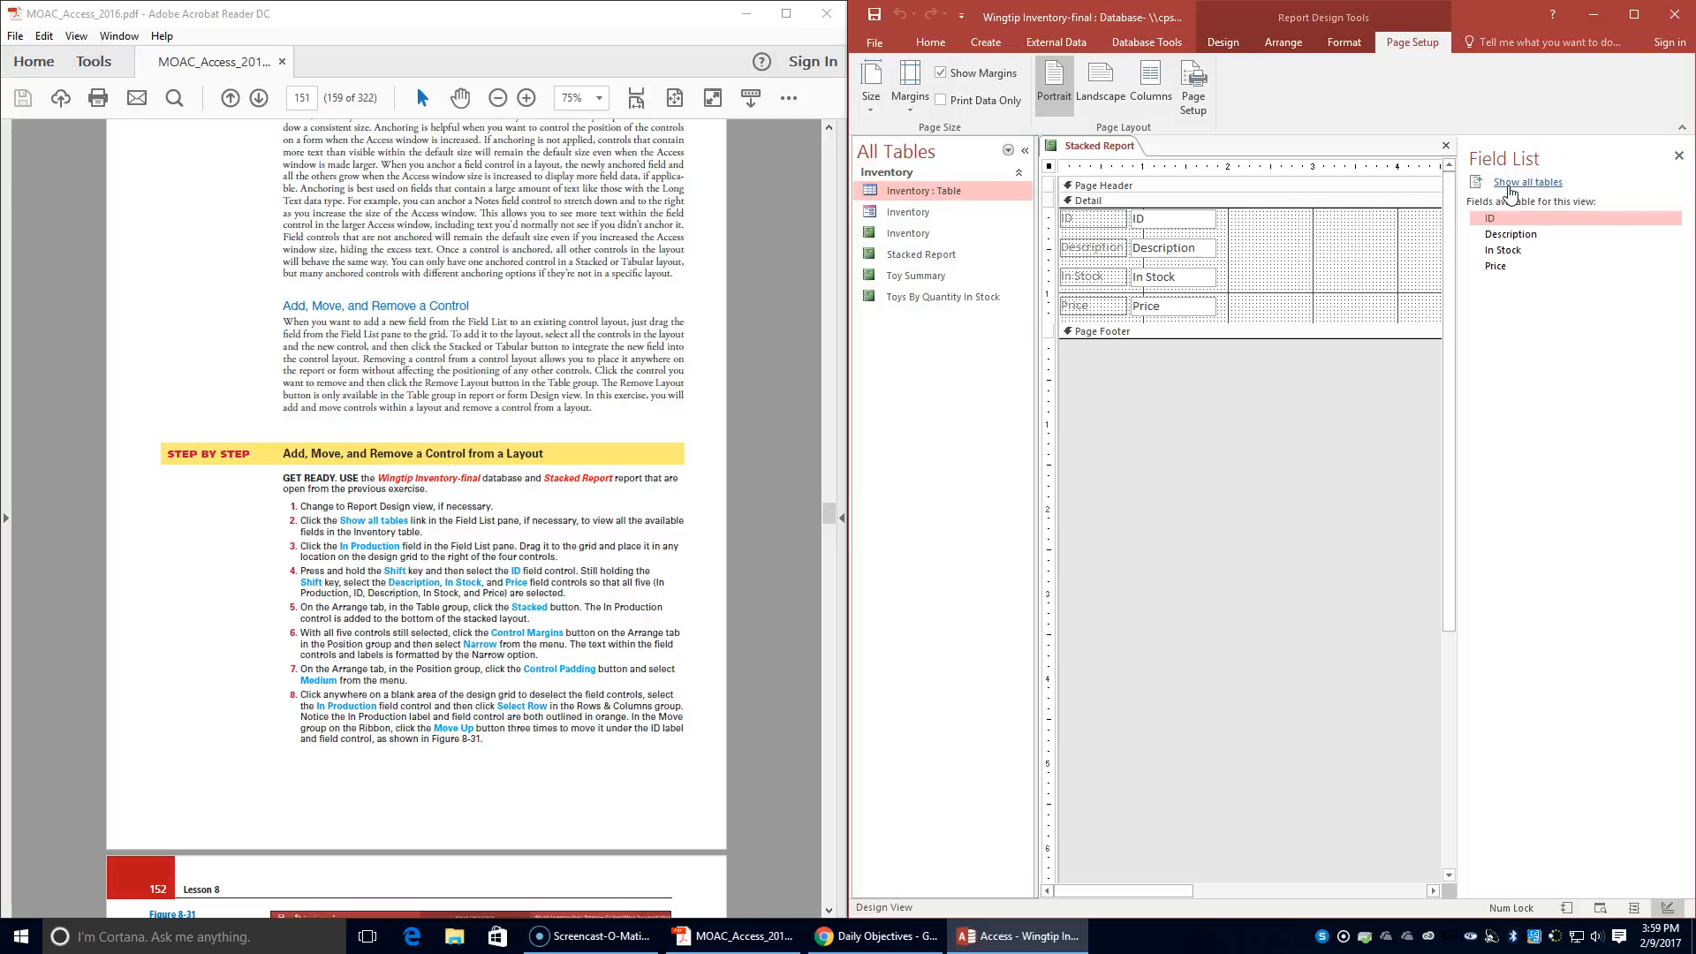
left_click(1510, 183)
left_click(1498, 212)
left_click(1546, 309)
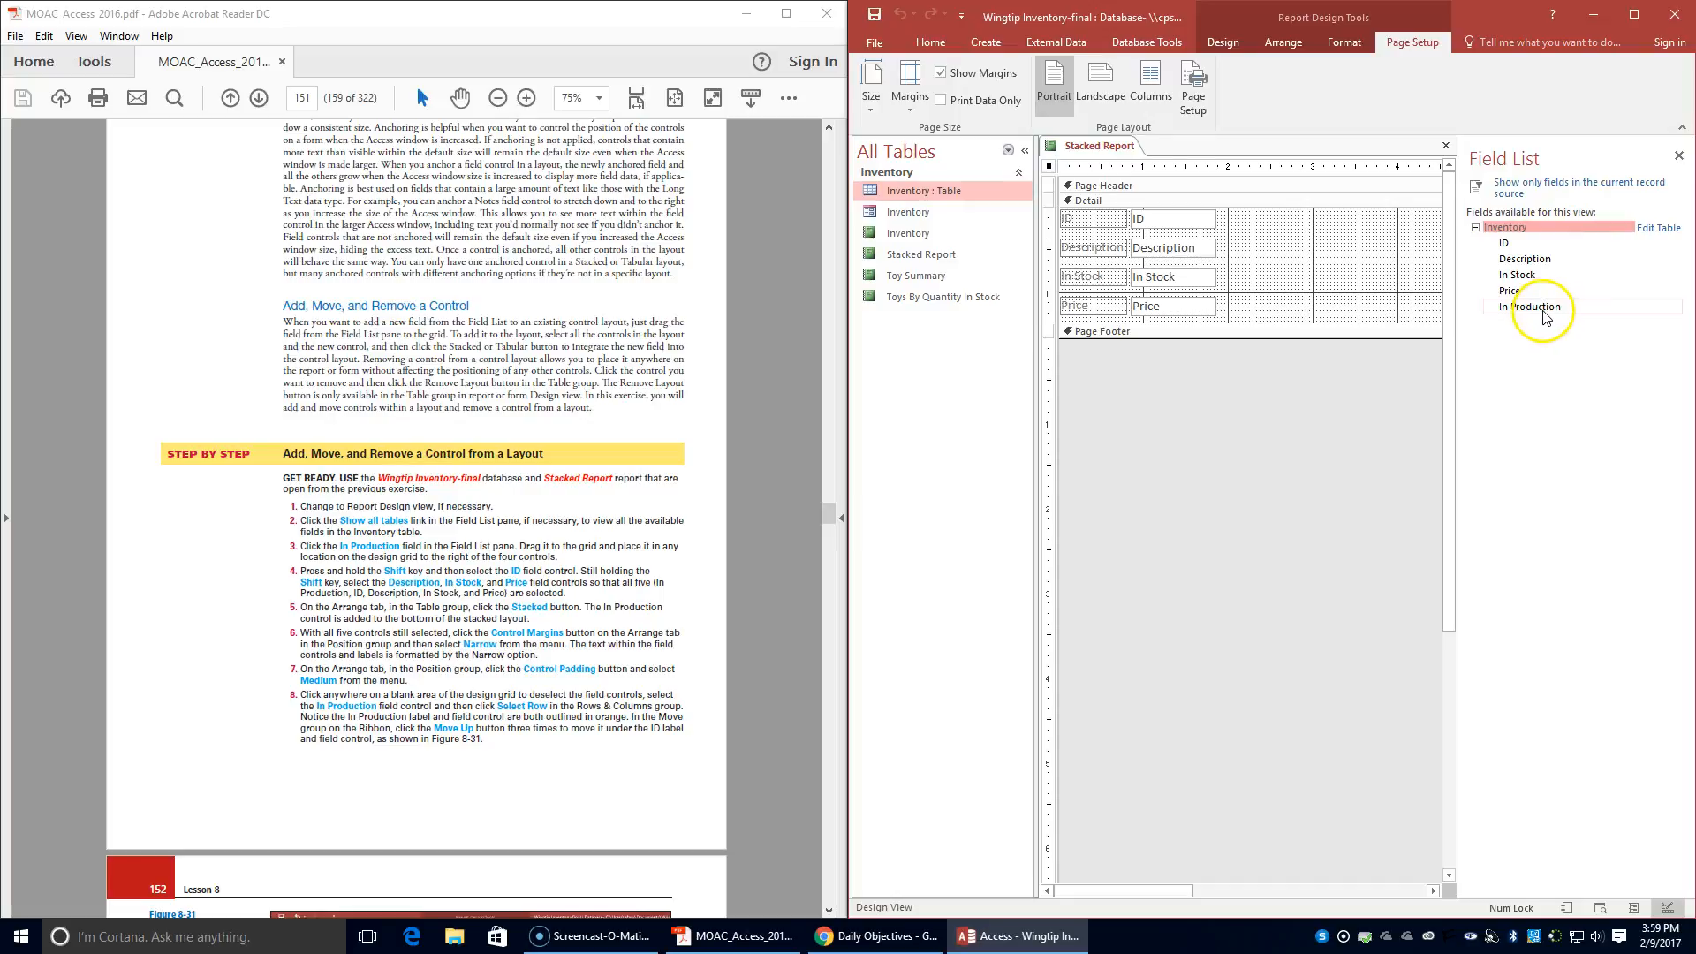
left_click(1545, 311)
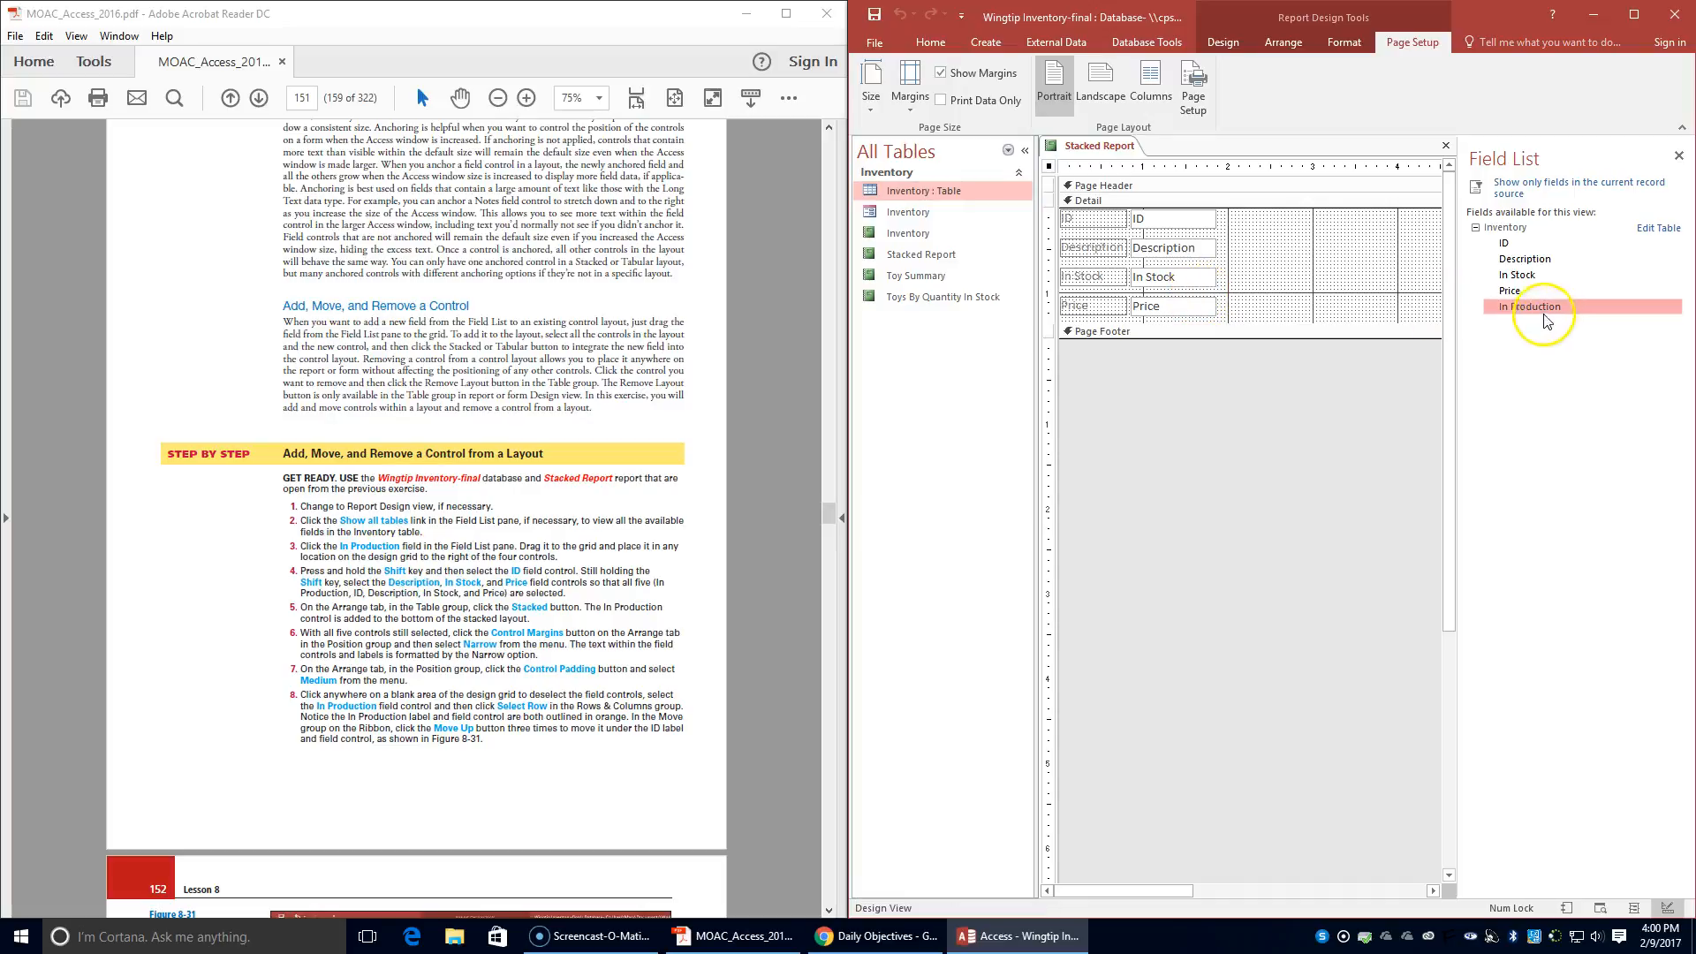
left_click_drag(1533, 305, 1306, 216)
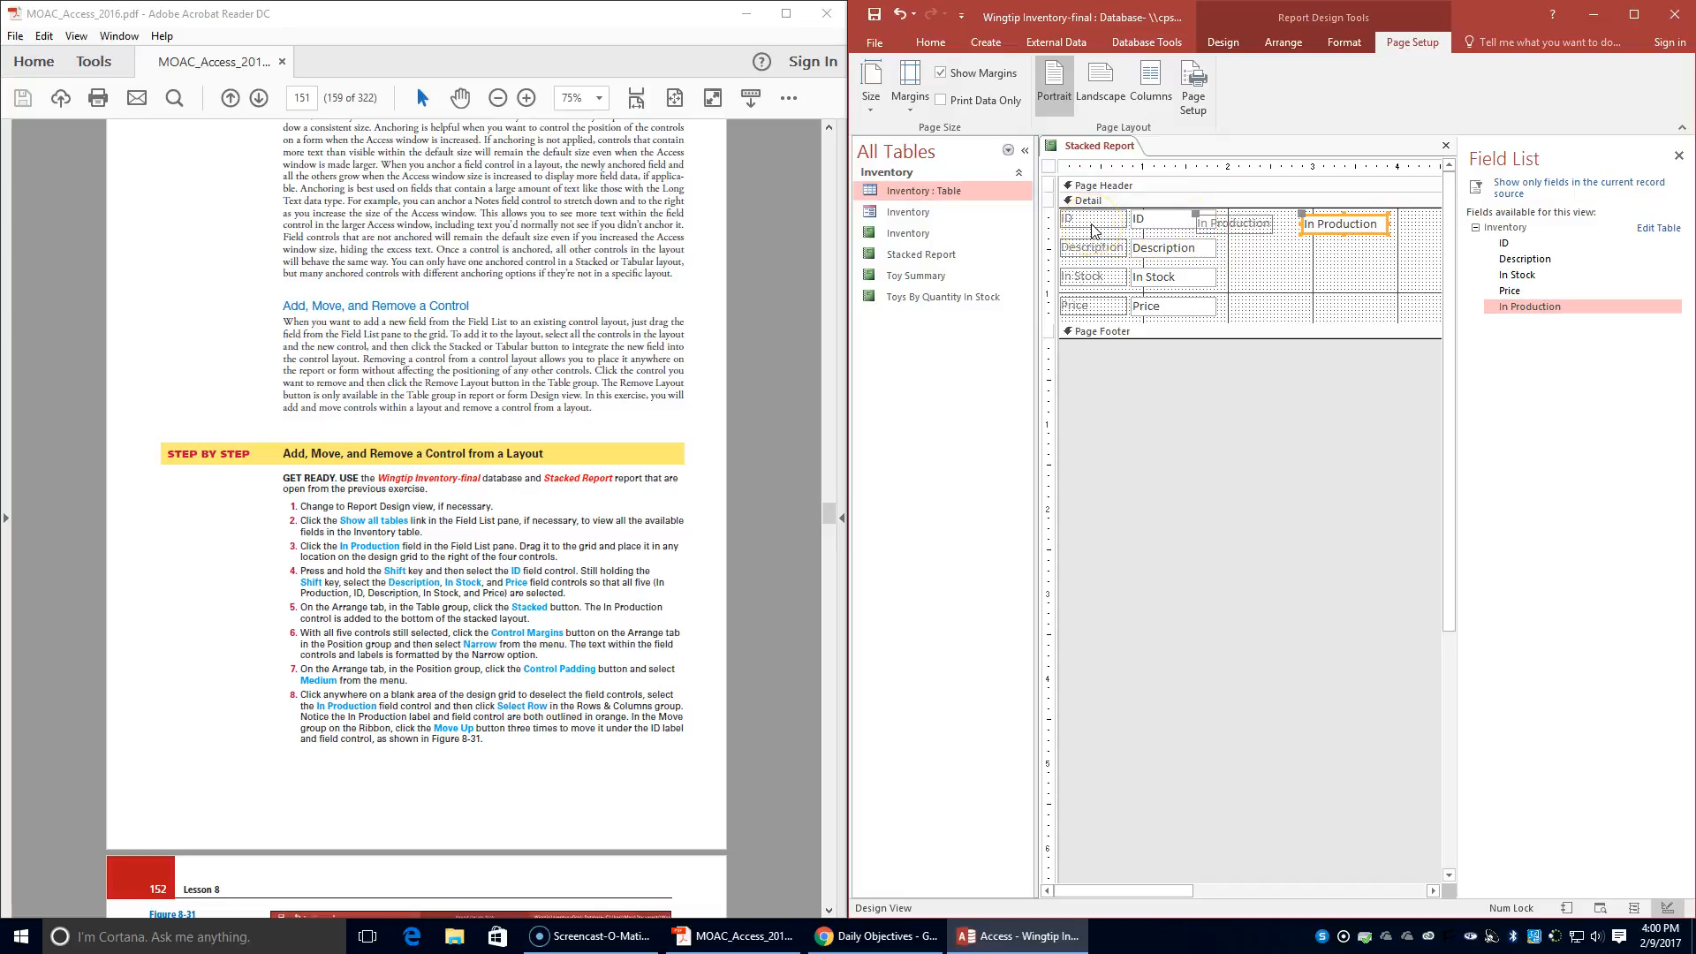
- Select the ID, Description, In Stock and Price controls along with In Production and combine all five in a Stacked layout
left_click(1148, 219, "shift")
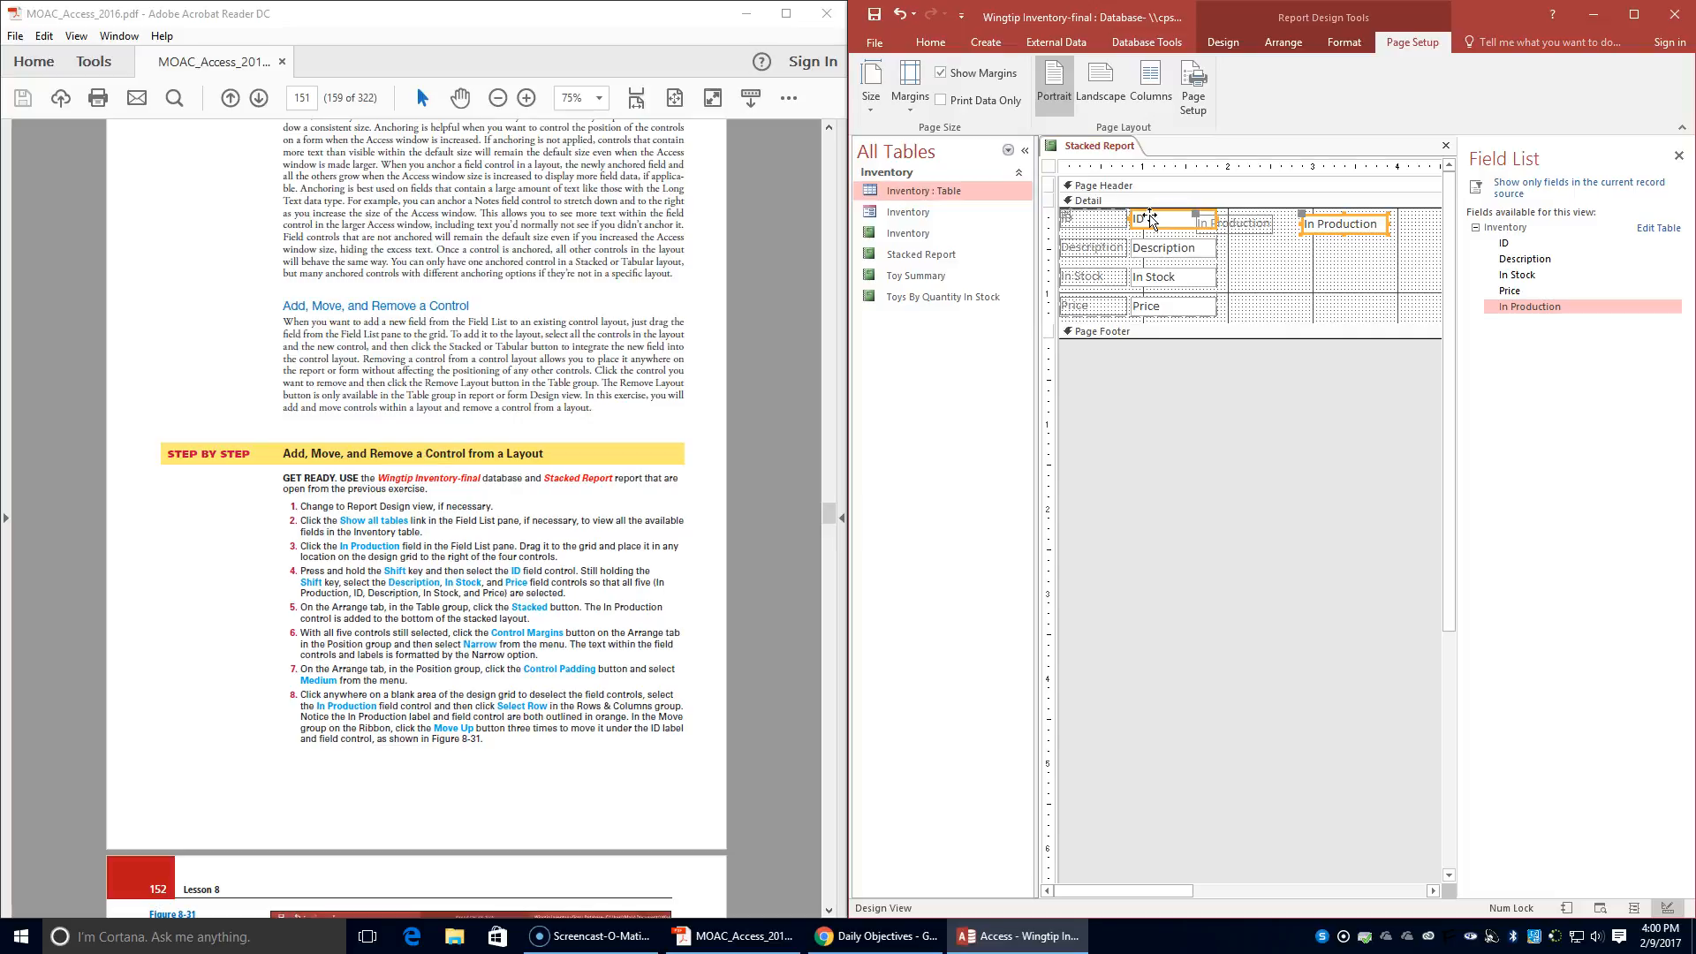
left_click(1157, 248, "shift")
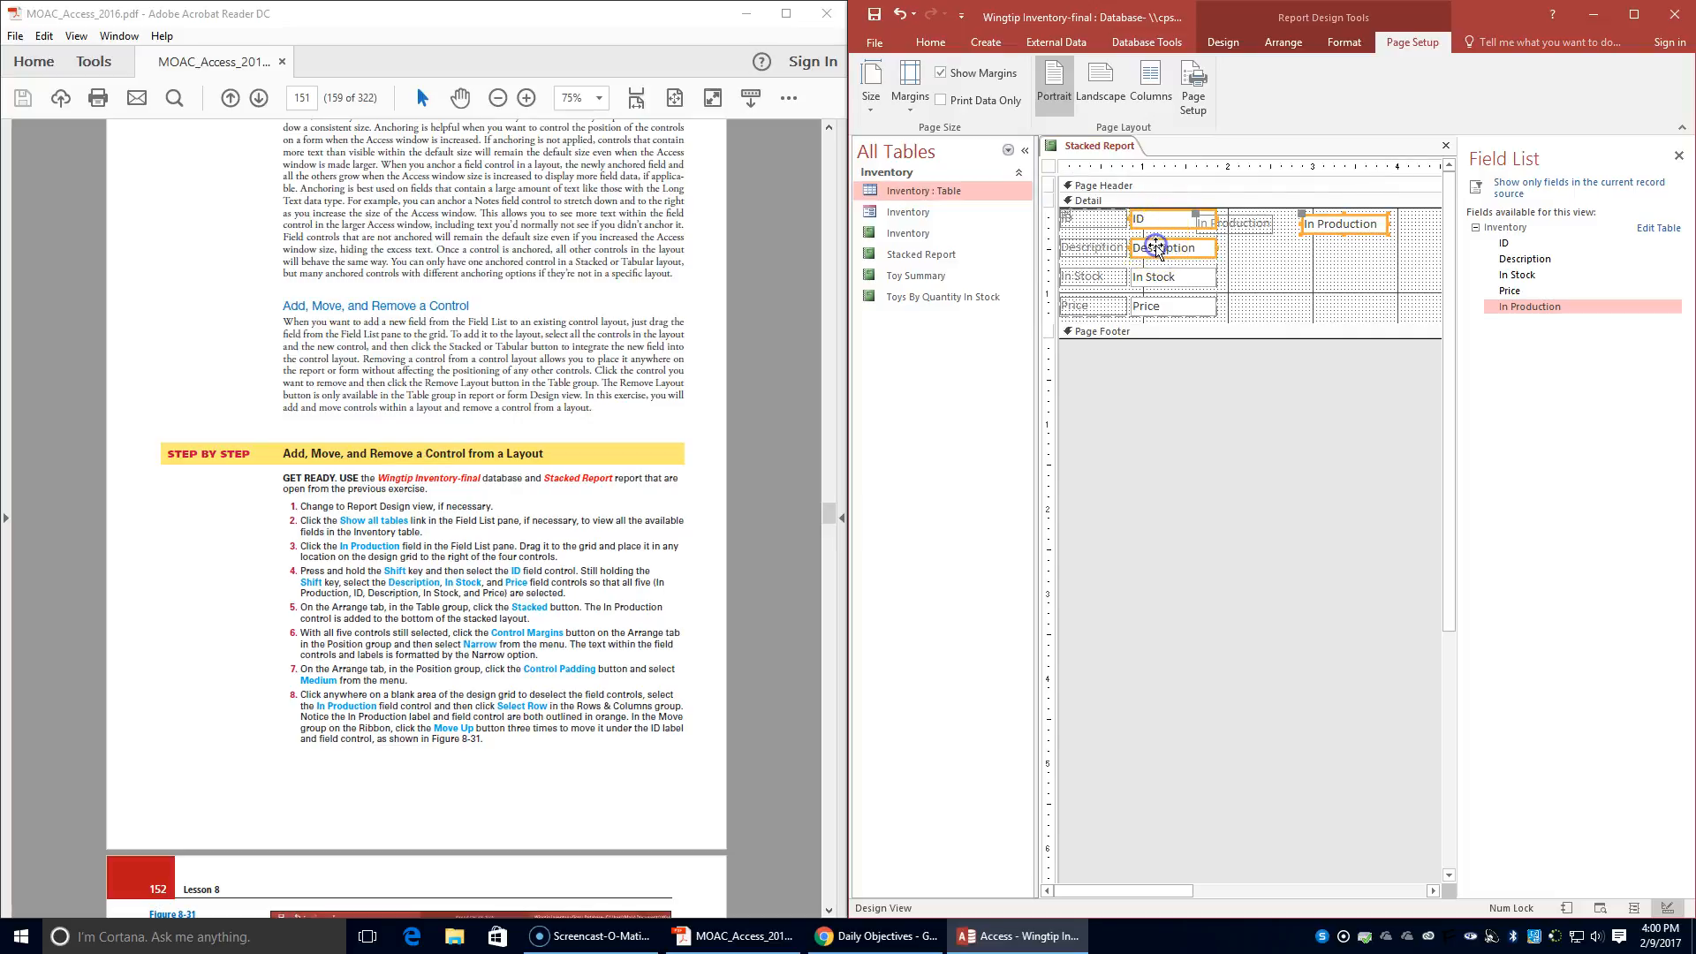
left_click(1153, 277, "shift")
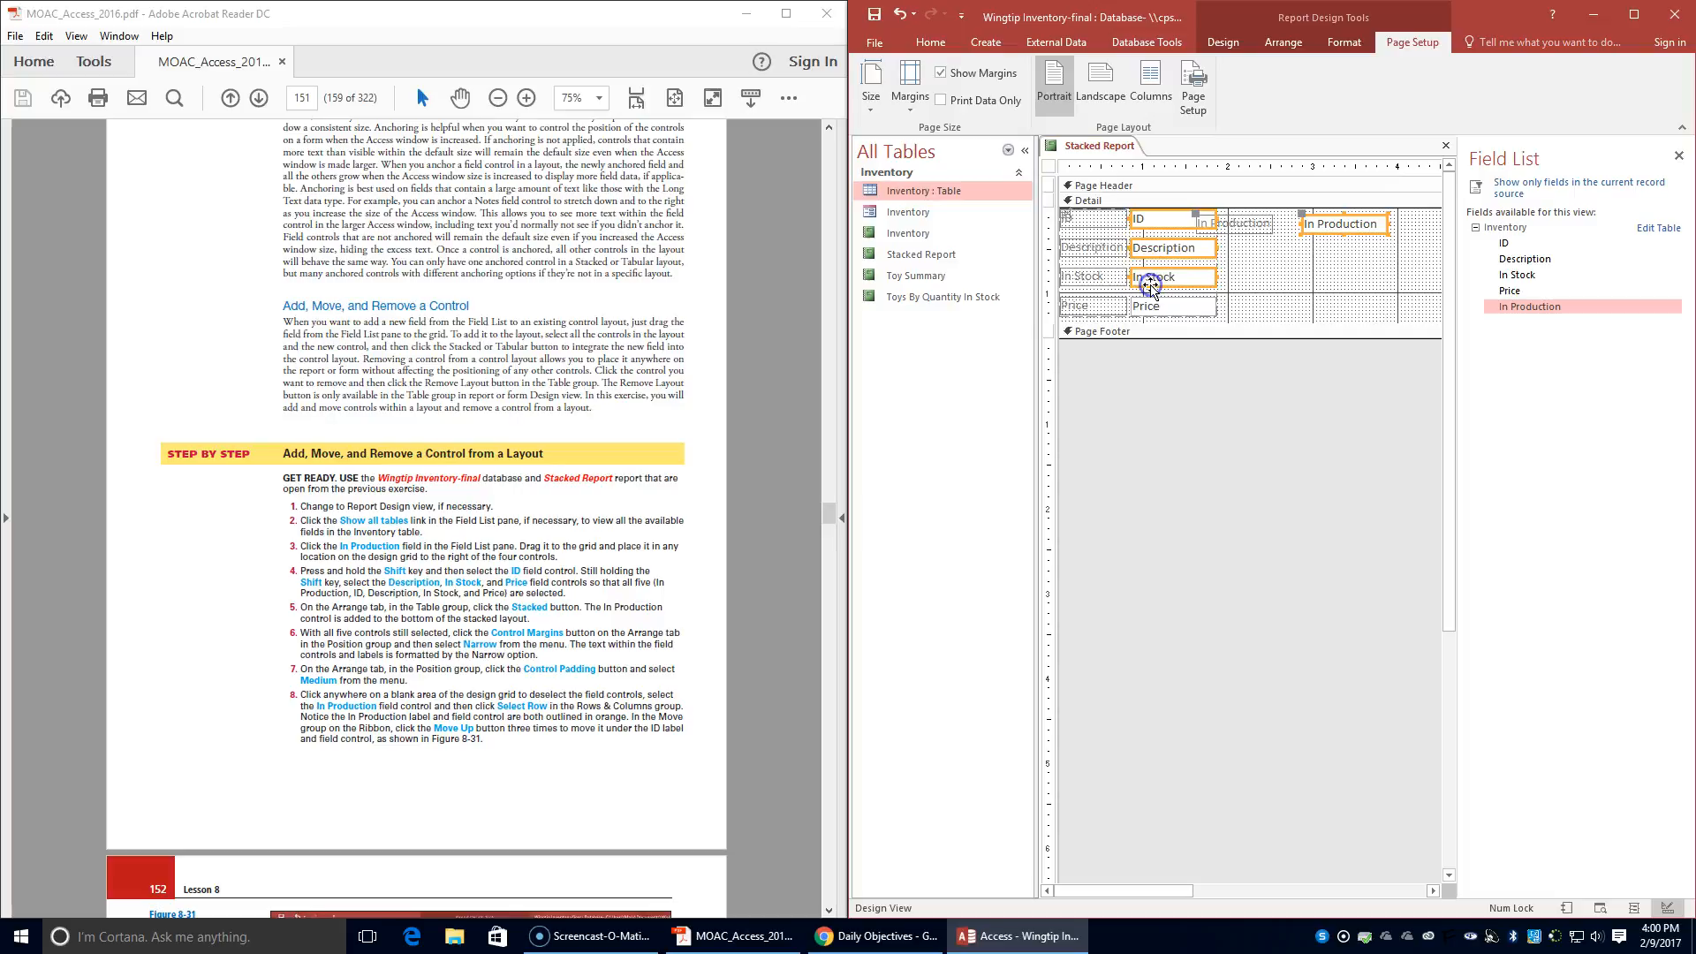
left_click(1156, 306, "shift")
left_click(1283, 43)
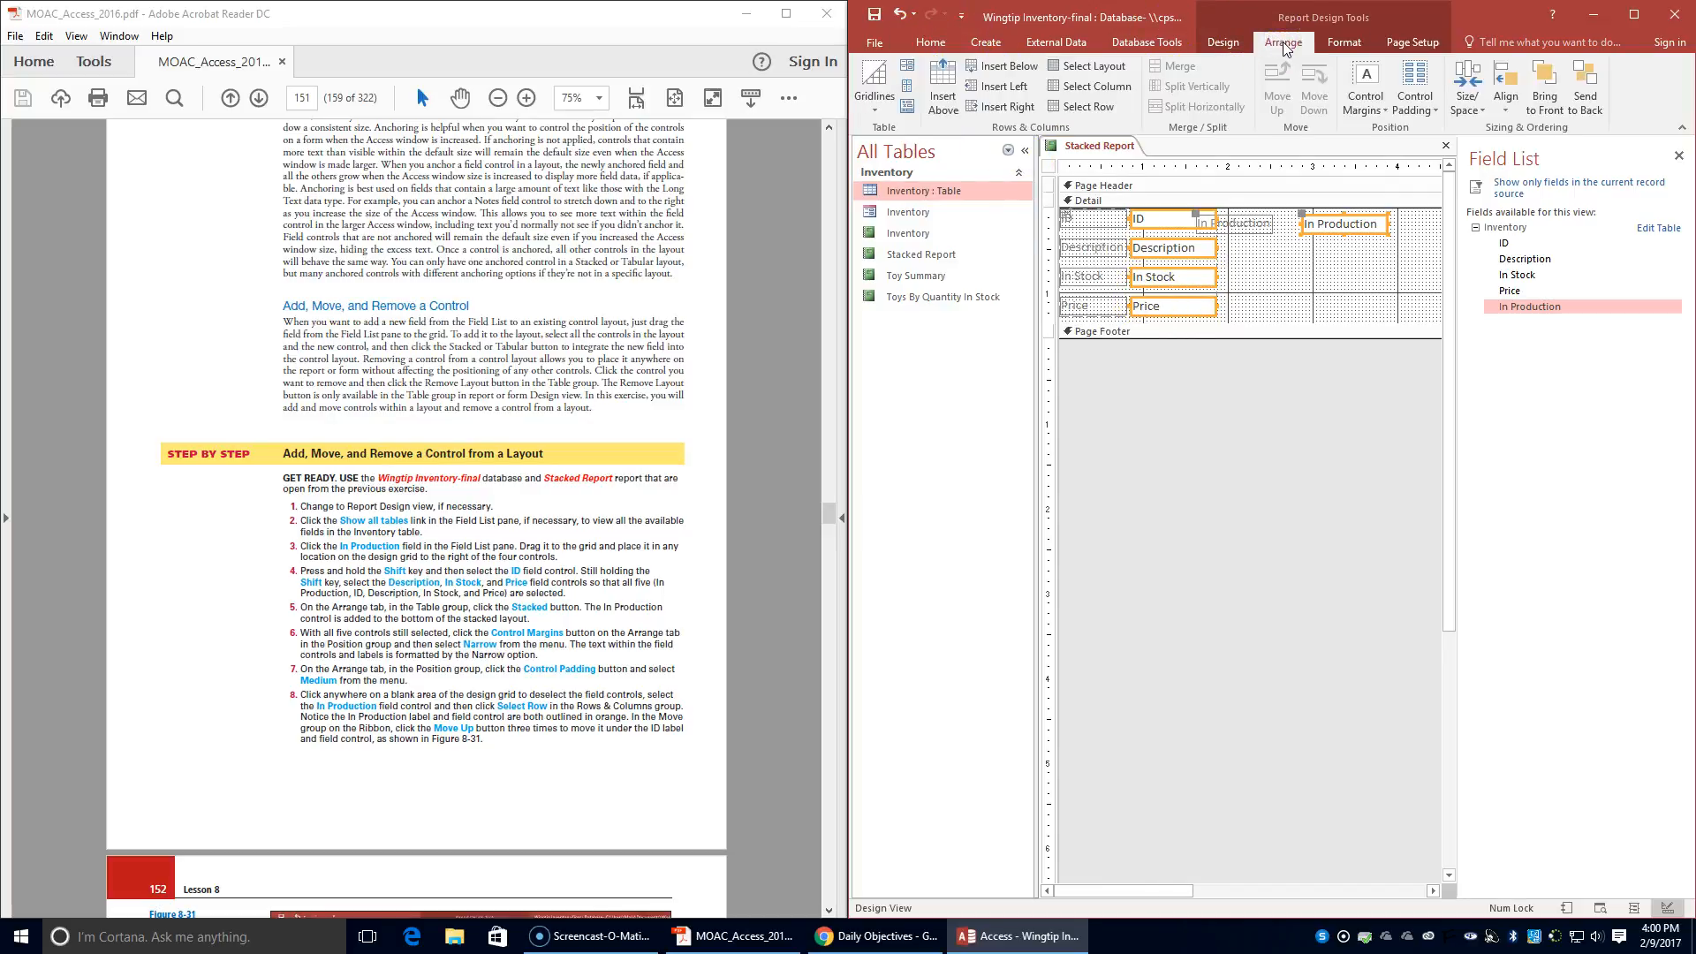
left_click(907, 77)
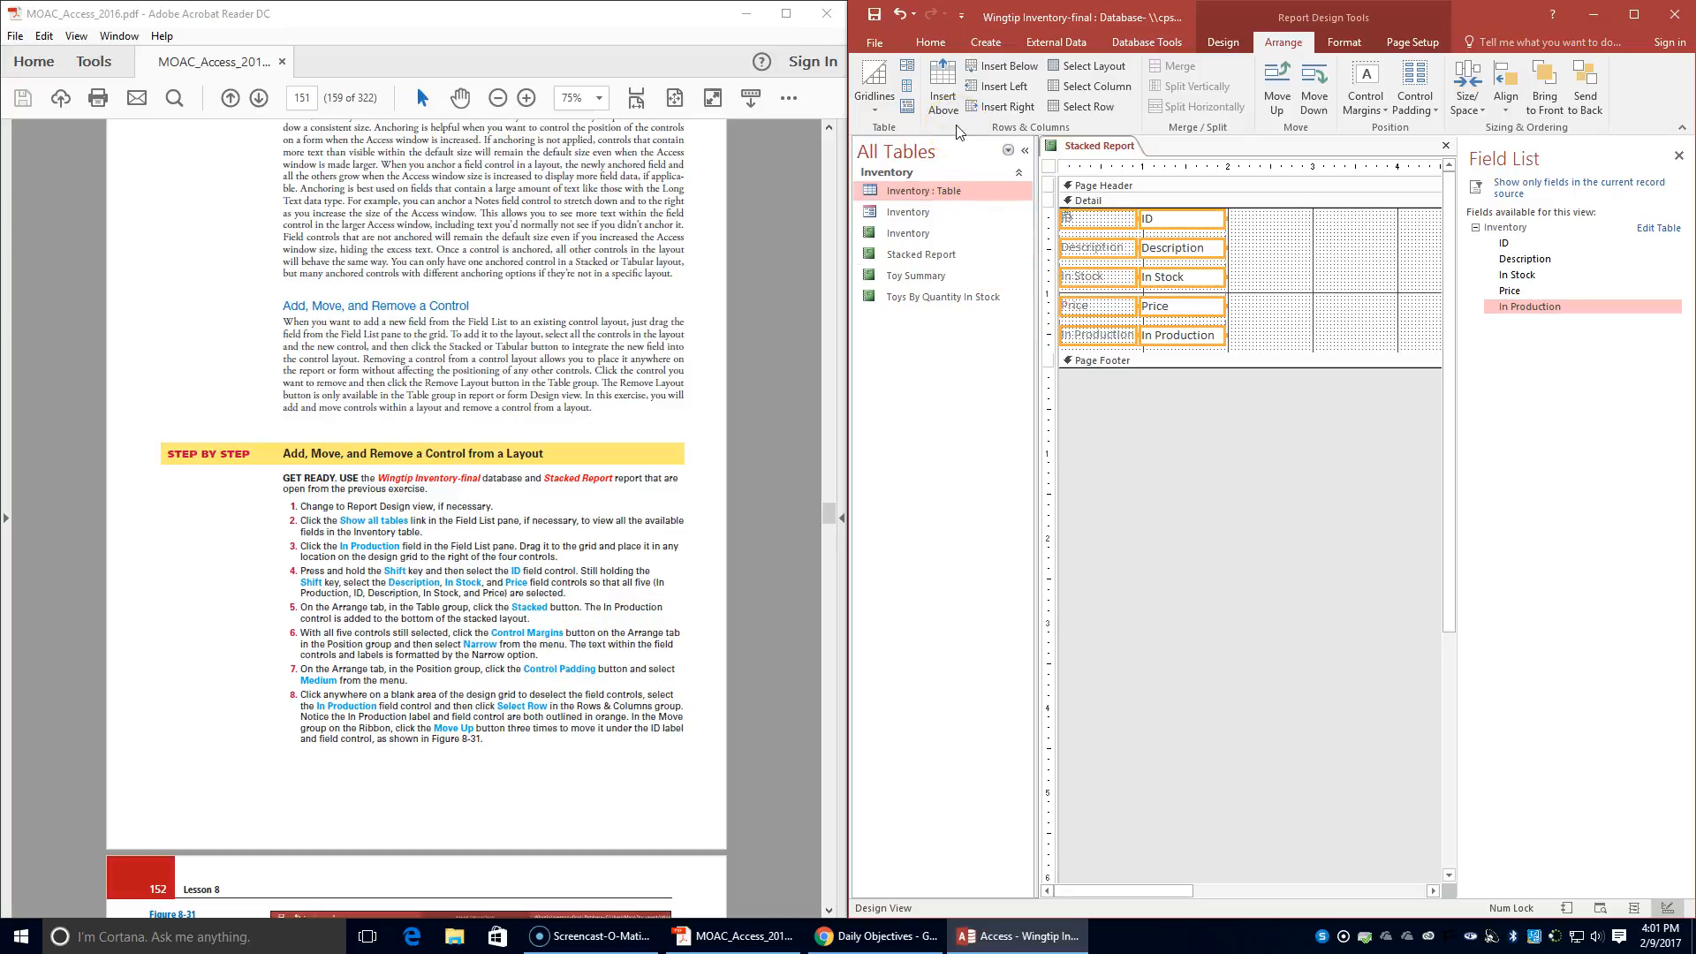
- Set the control margins of the five selected controls to Narrow
left_click(1367, 102)
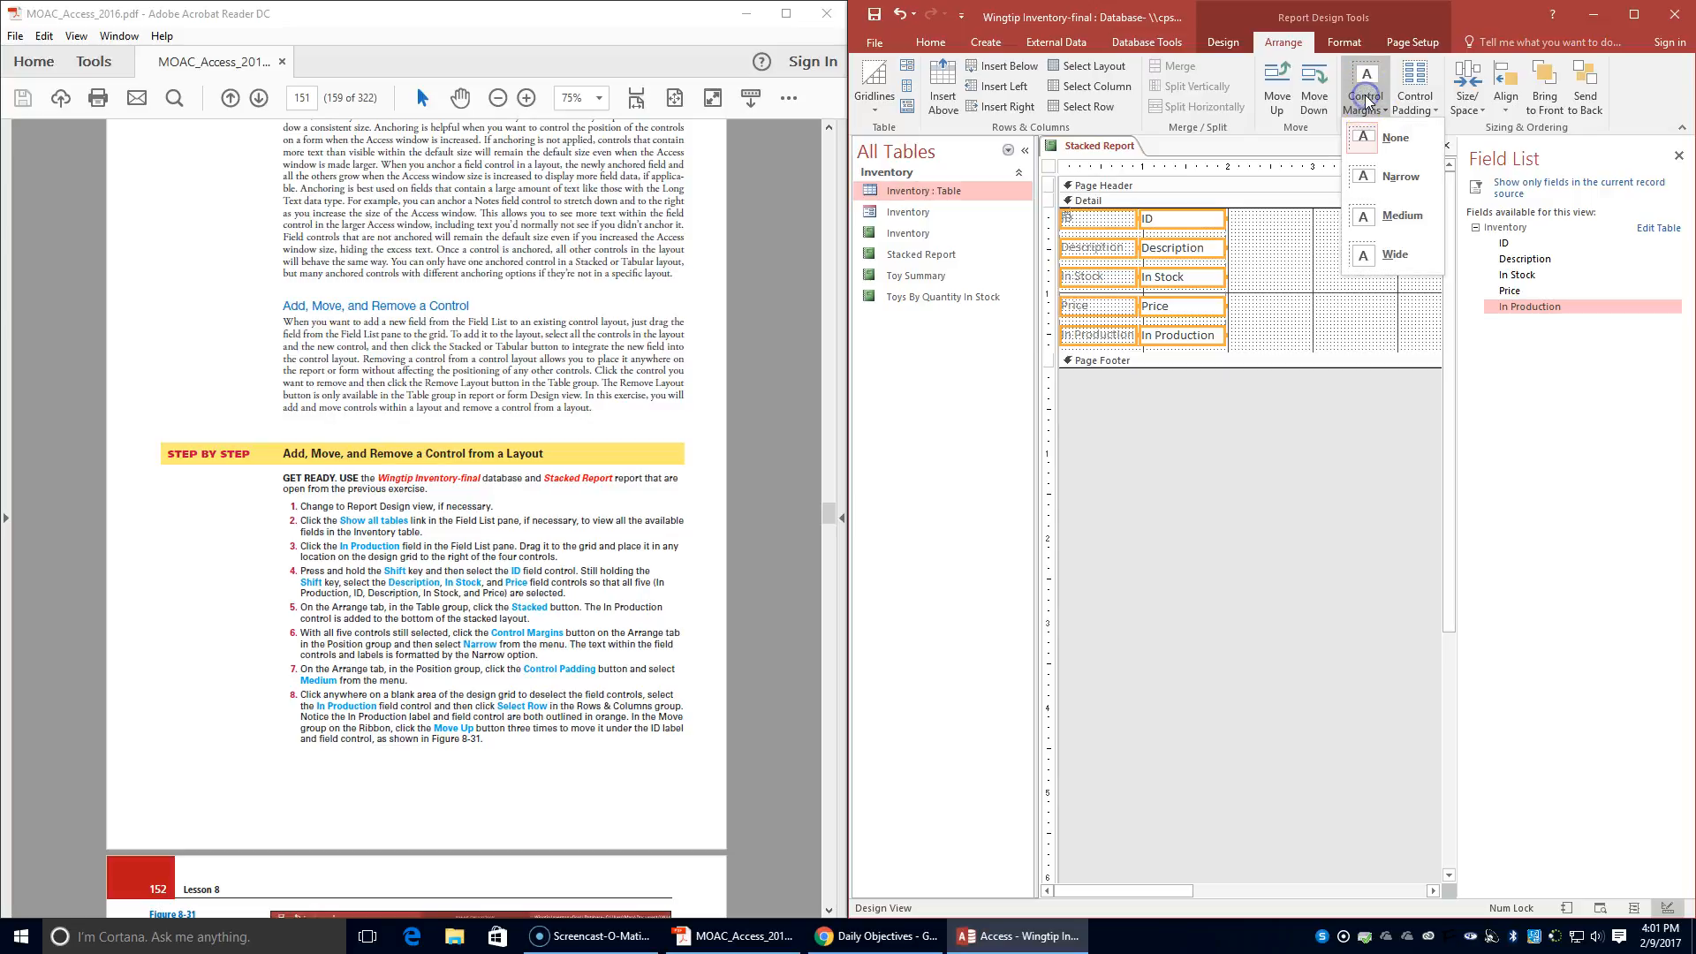
left_click(1391, 177)
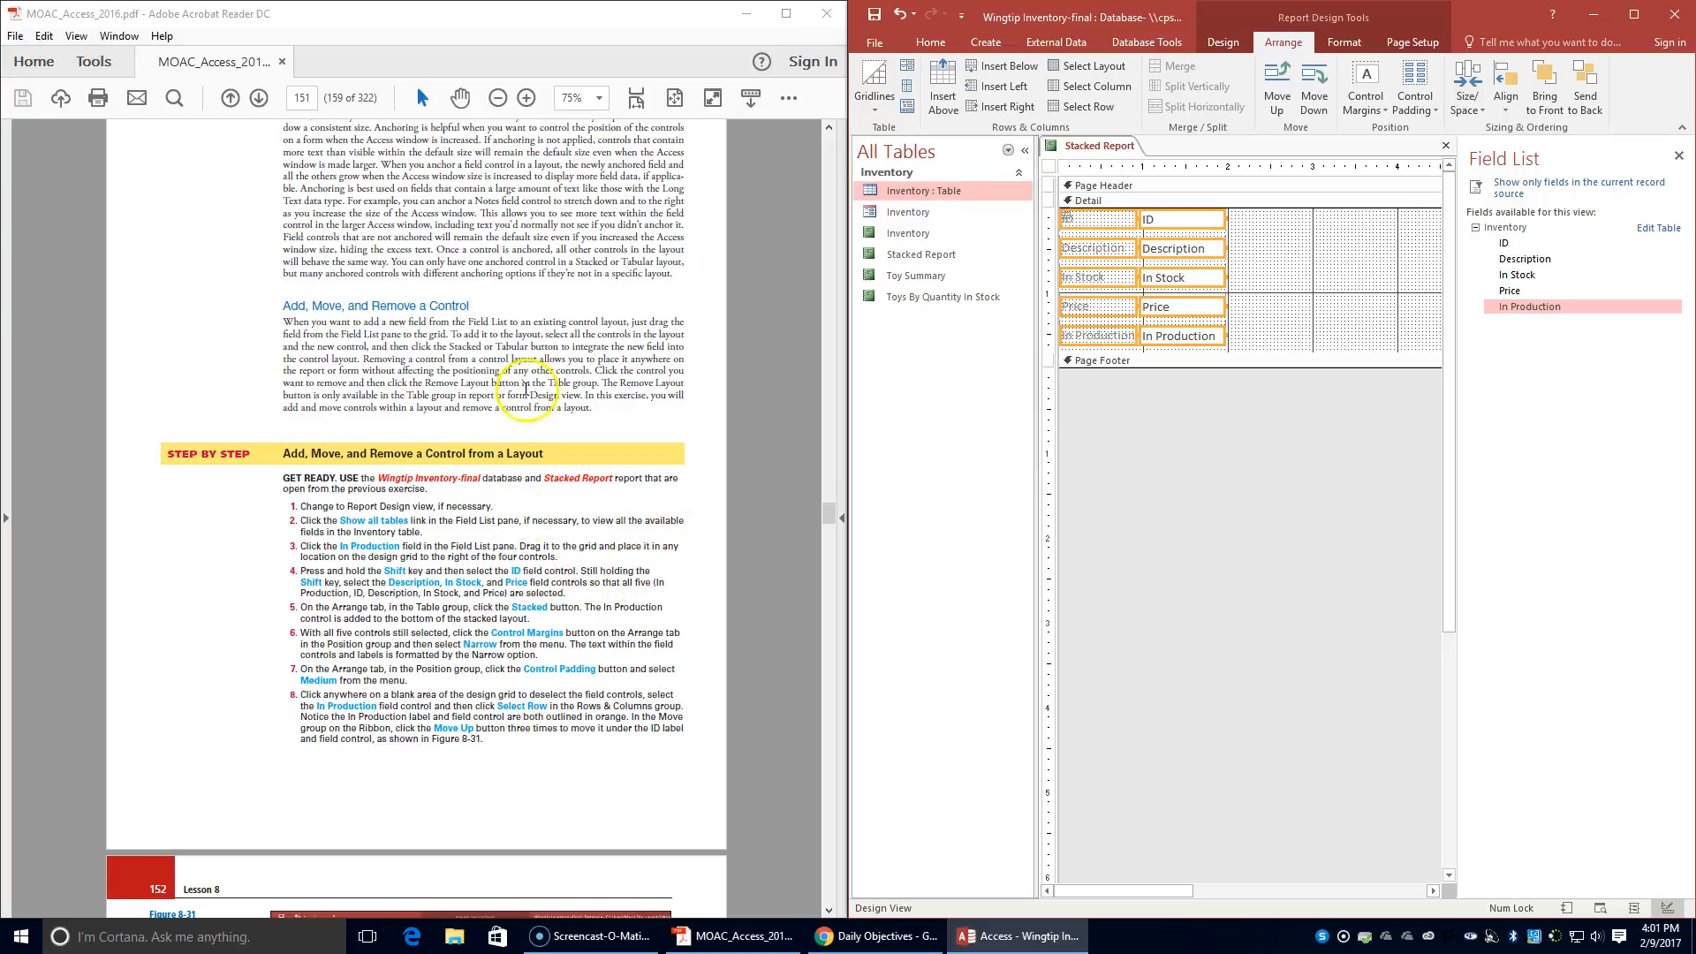
- Set the control padding of the five selected controls to Medium
left_click(1408, 109)
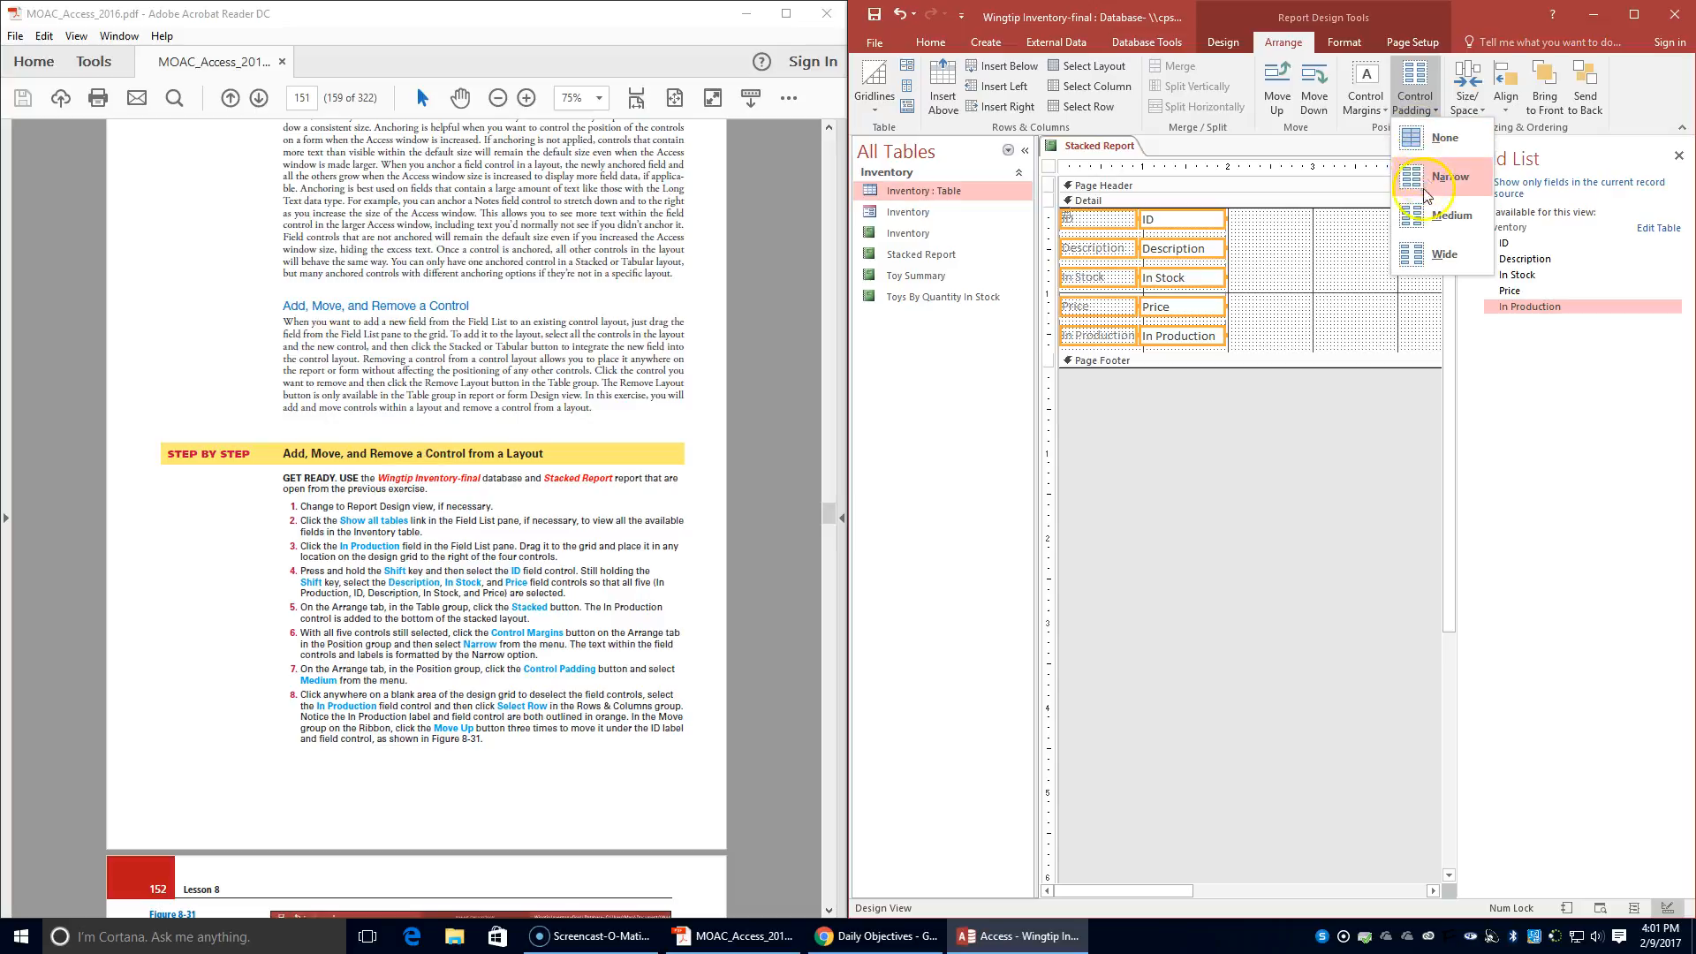
left_click(1422, 215)
left_click(1317, 270)
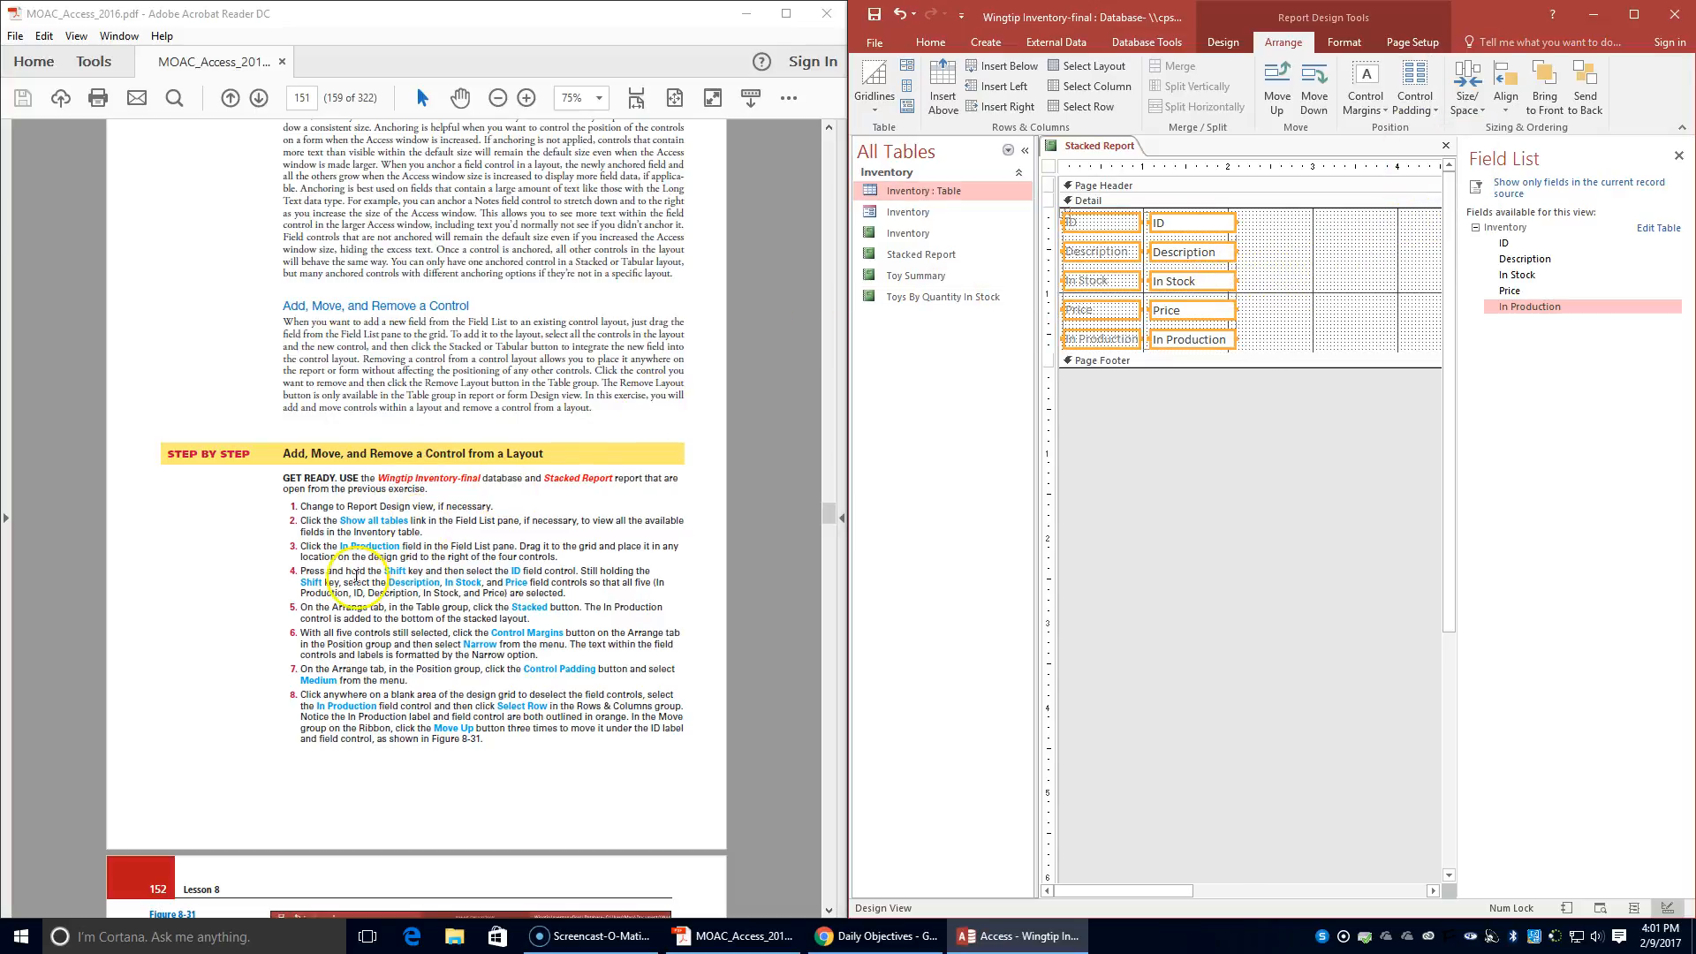
- Select the whole In Production row and move it up three places so it sits directly under the ID row
scroll(456, 621, "down", 1)
scroll(456, 621, "down", 1)
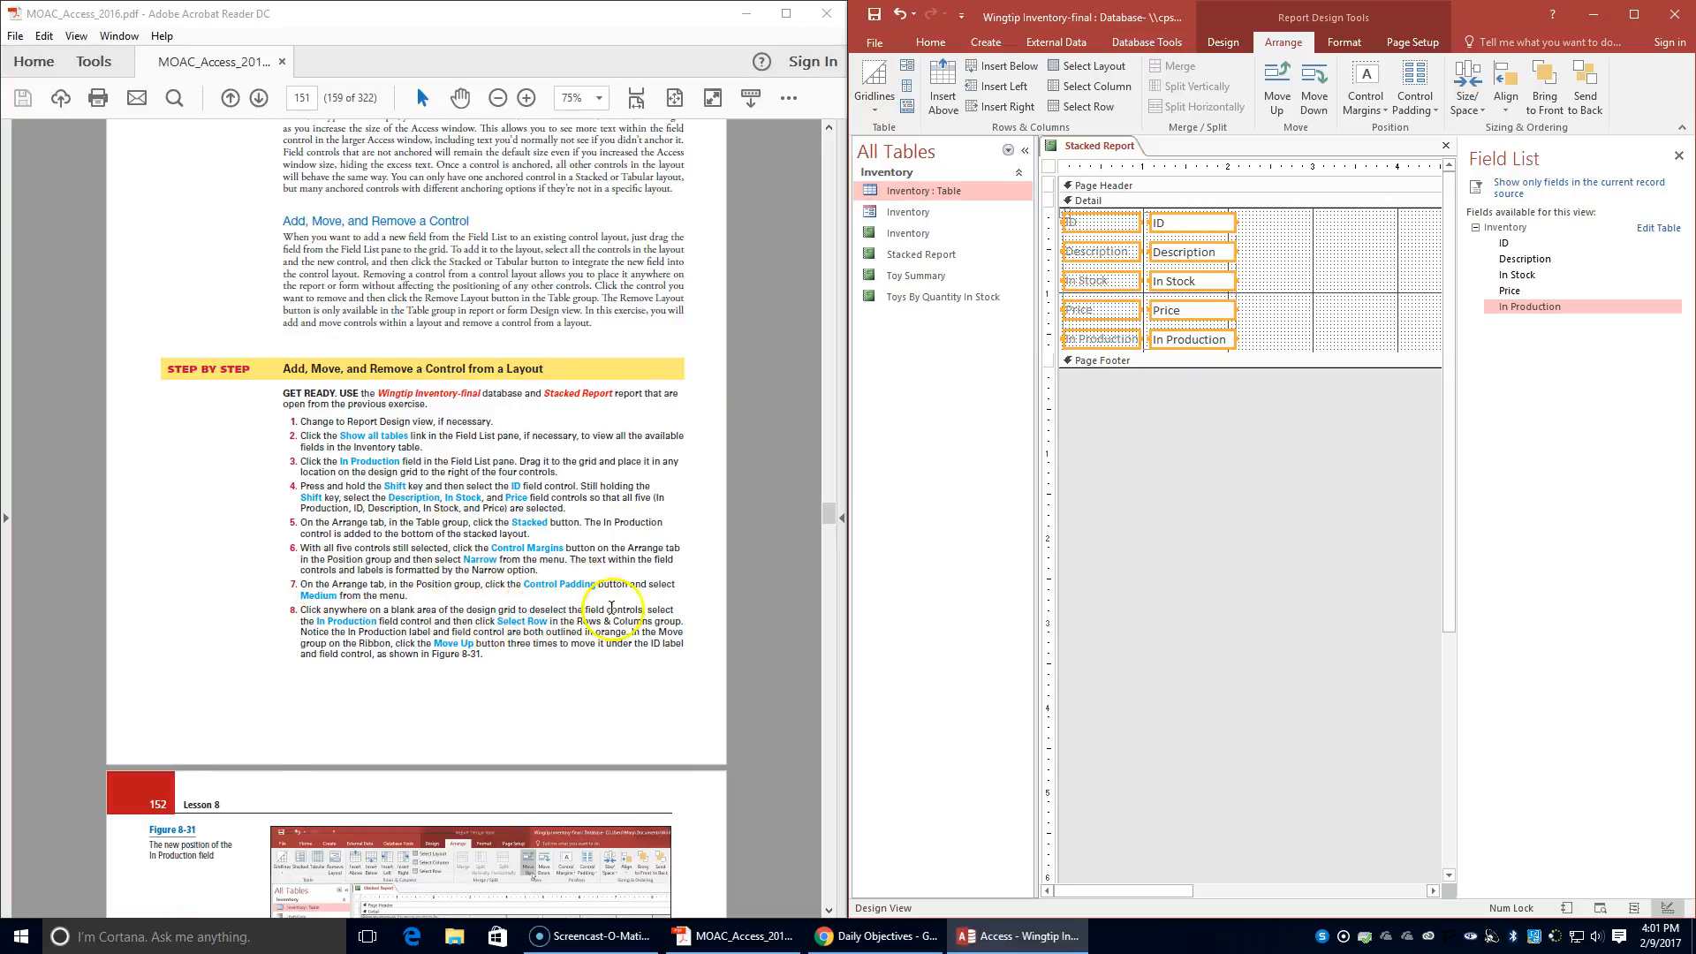
left_click(1327, 255)
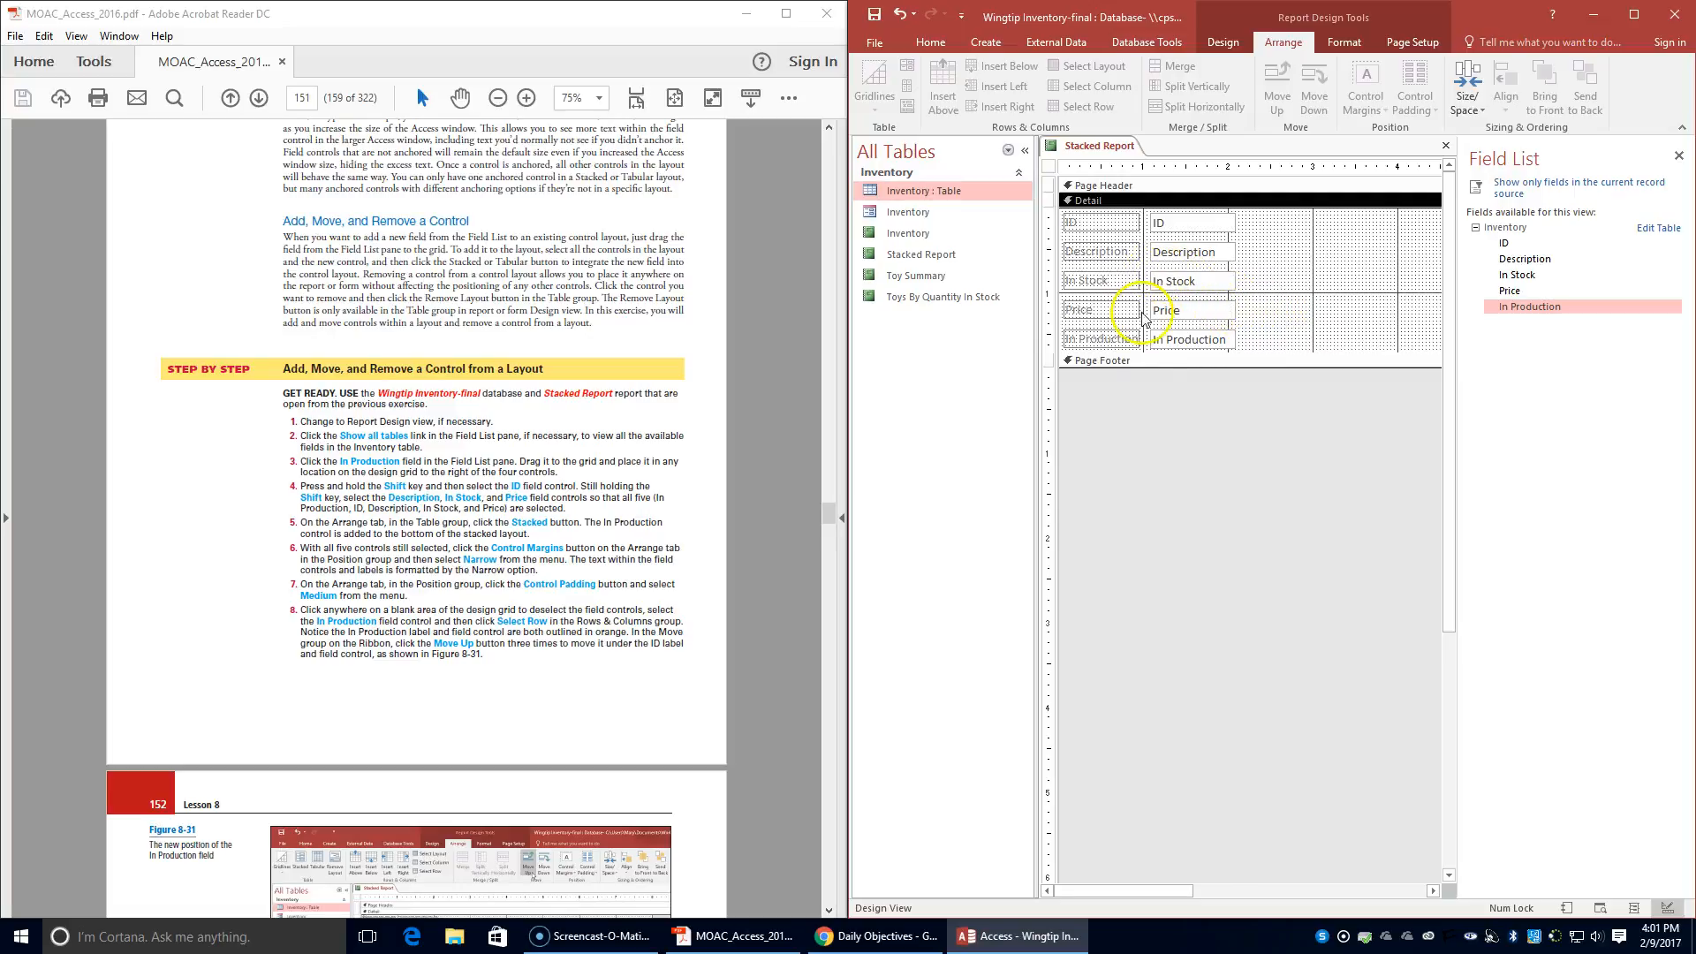
left_click(1193, 336)
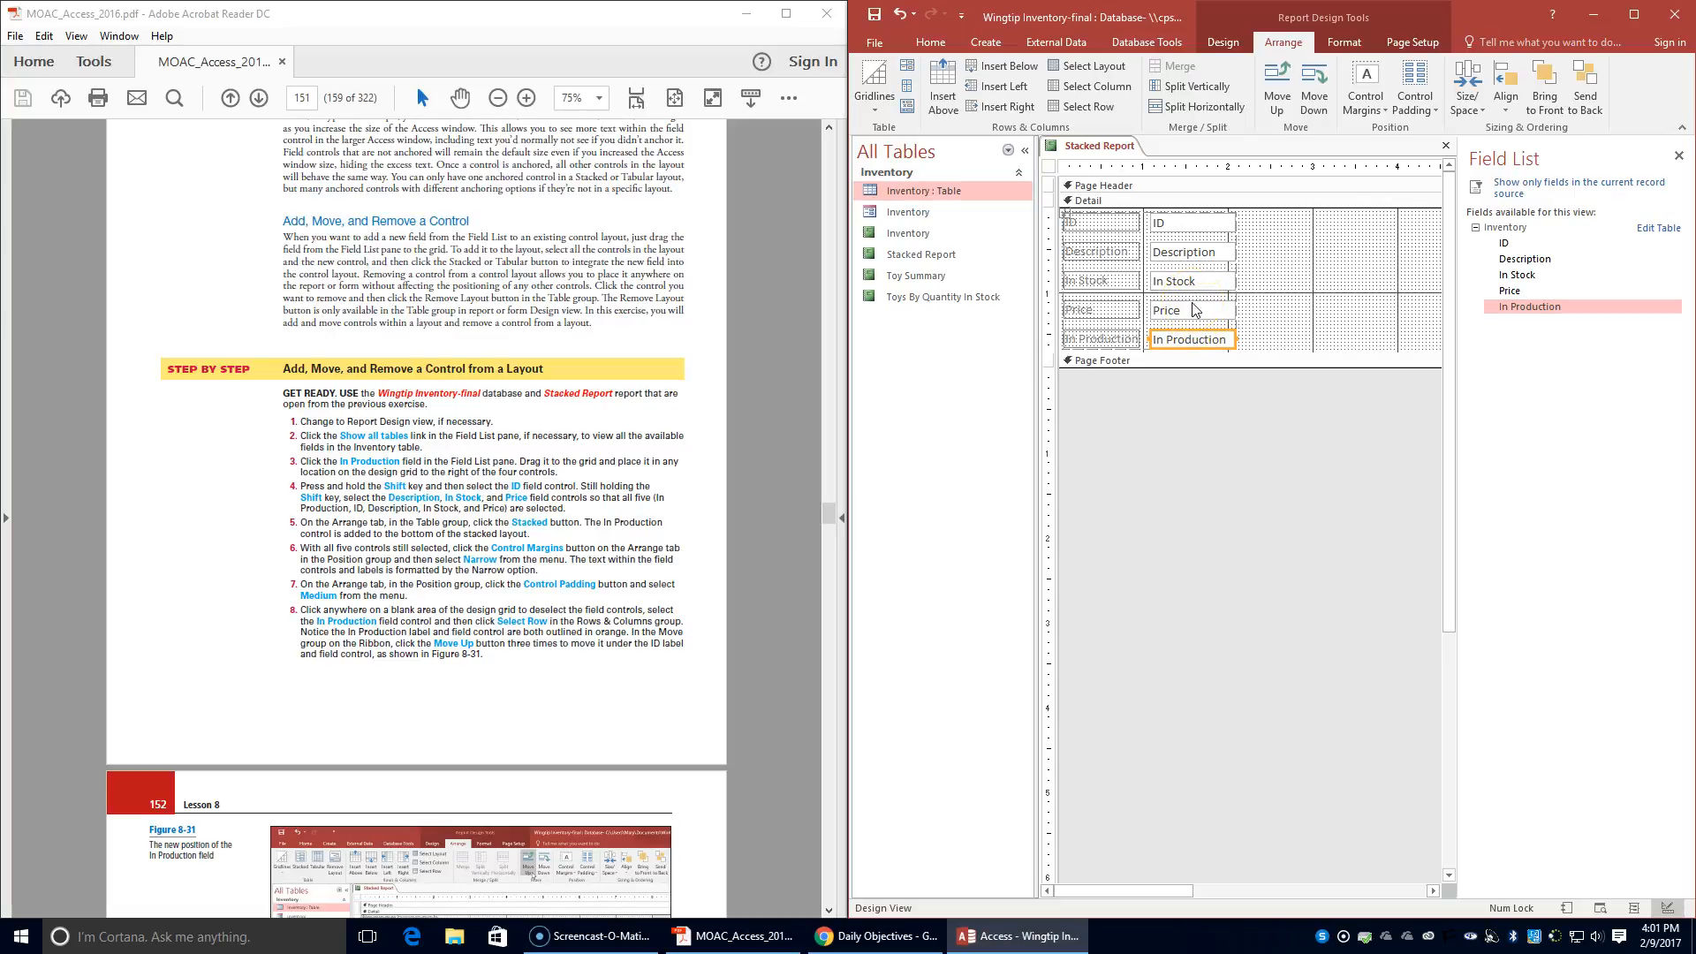
left_click(1093, 106)
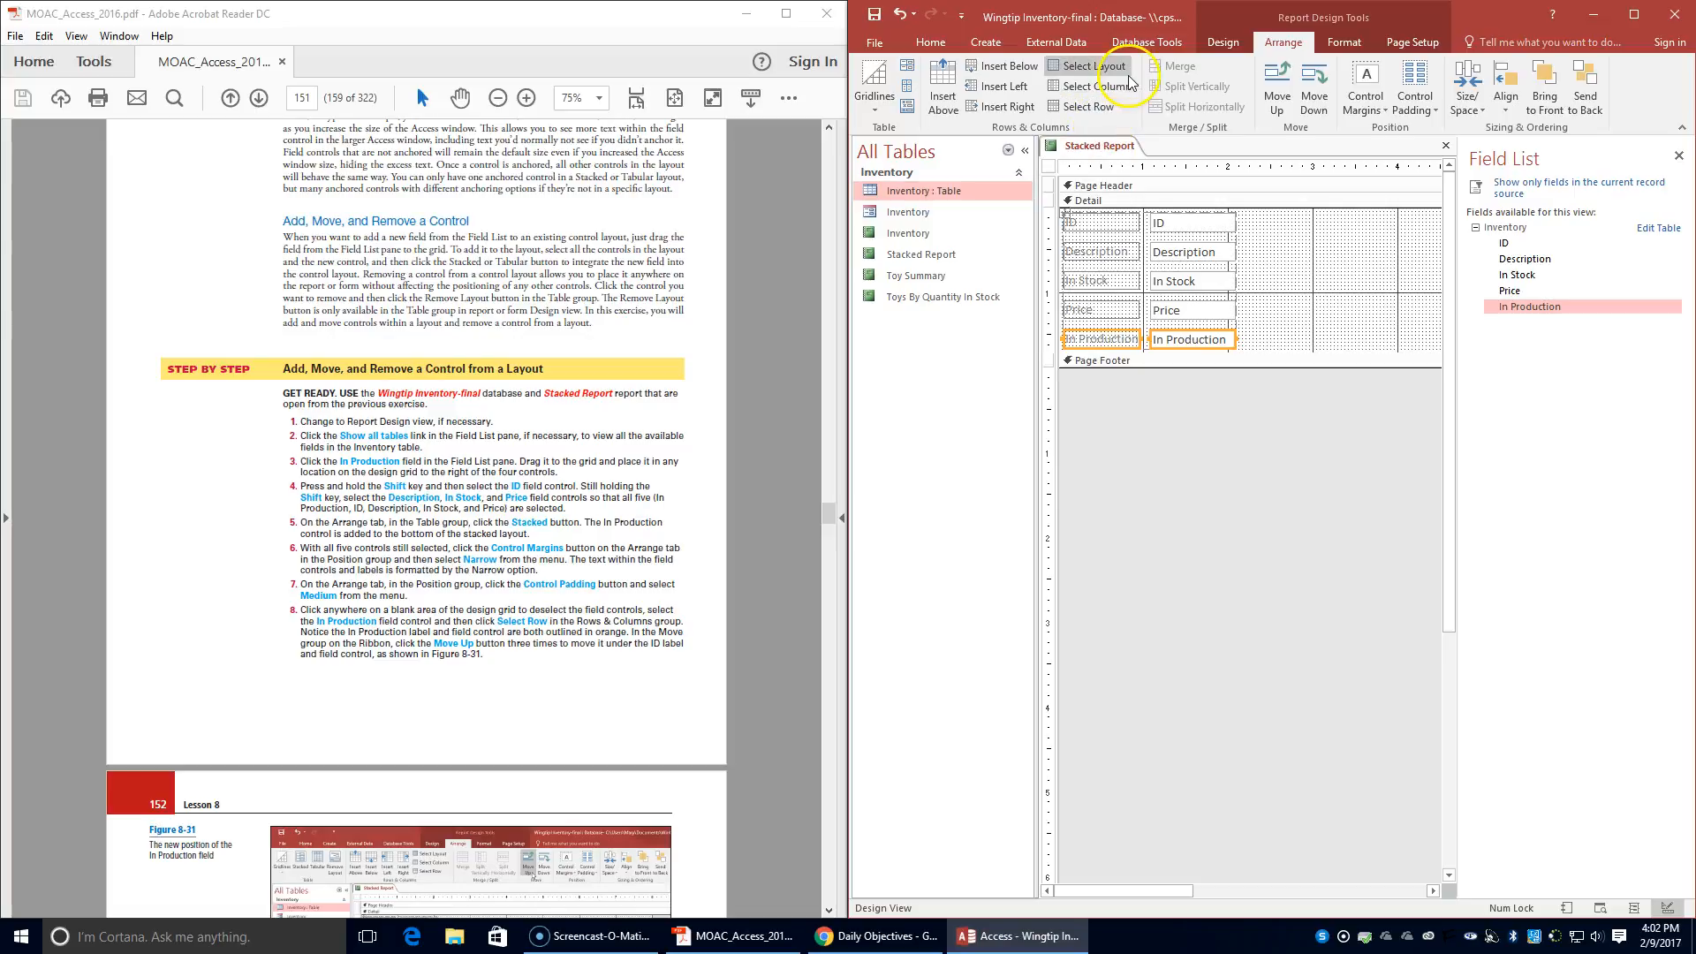
left_click(1287, 103)
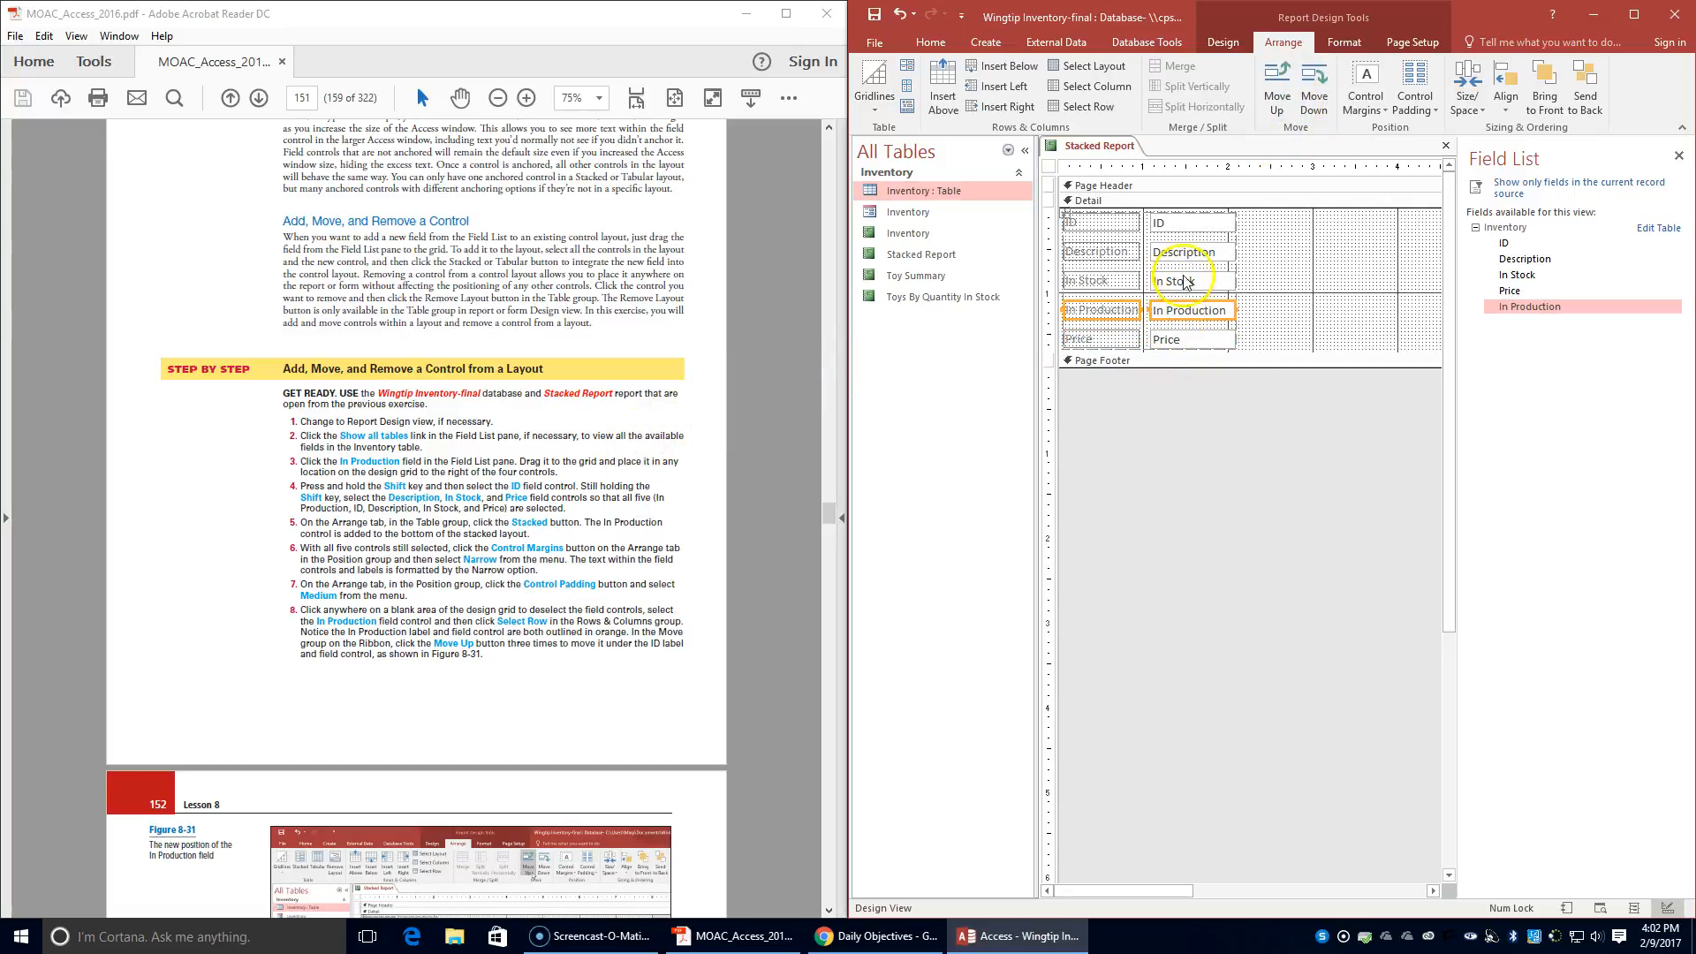
left_click(1288, 88)
left_click(1288, 88)
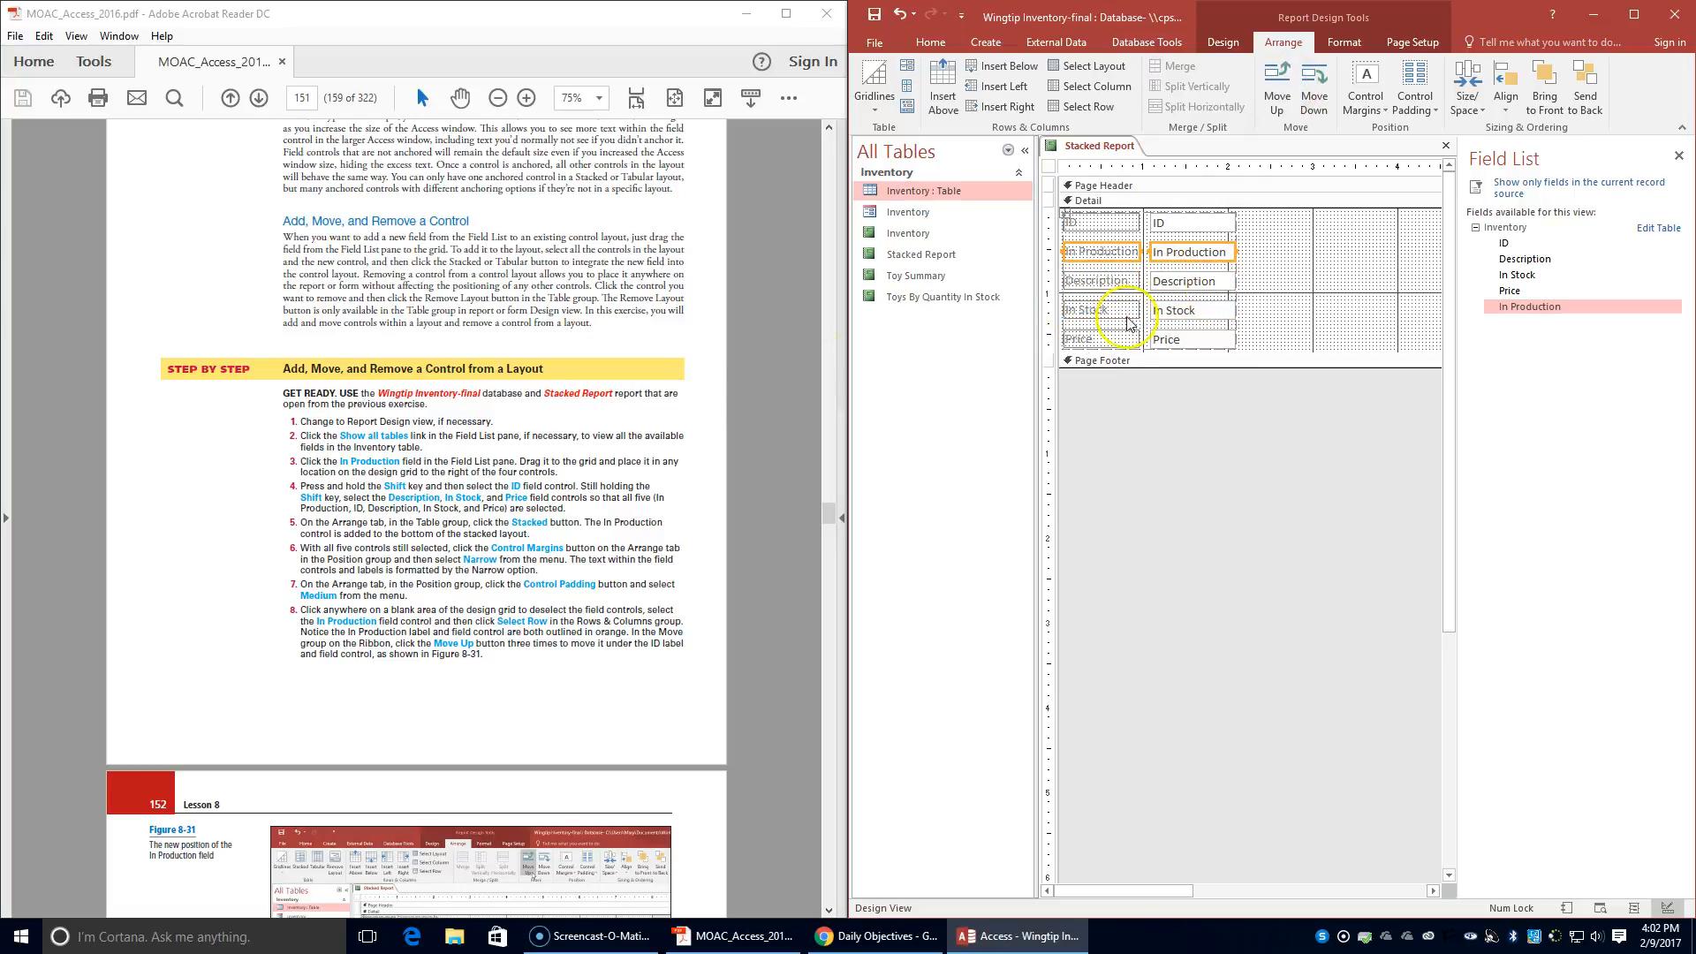
- Try to move the ID control out of the stacked layout, and clear the selection
scroll(564, 521, "down", 3)
scroll(564, 521, "down", 3)
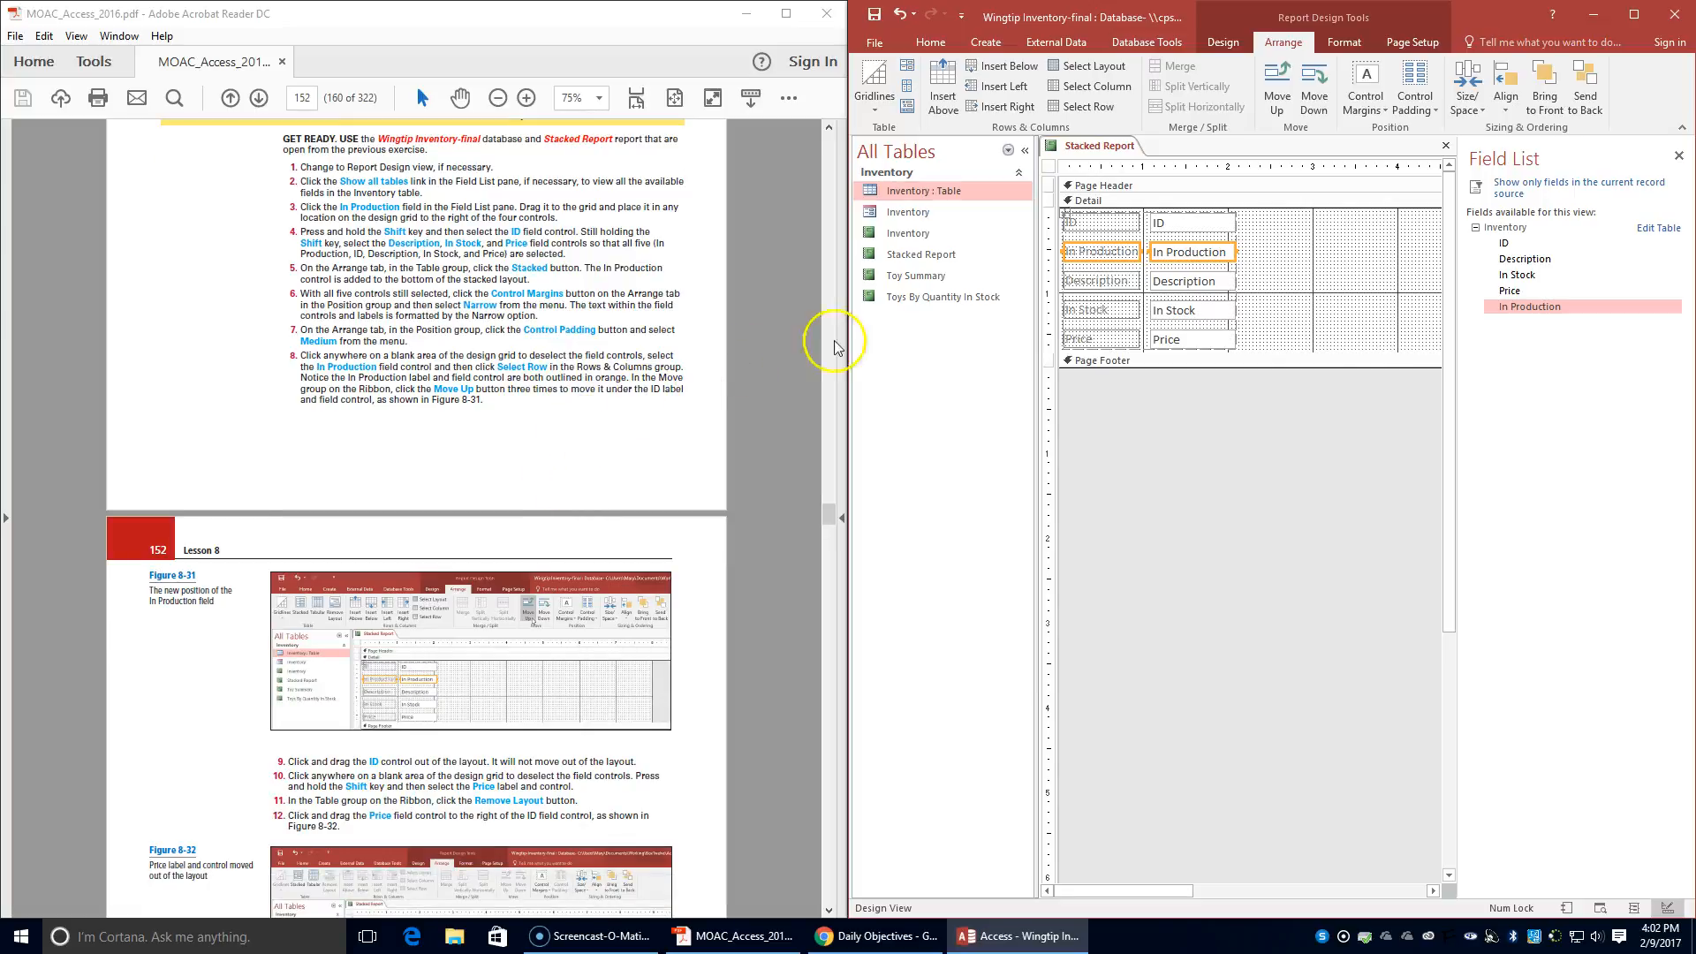
left_click(1174, 228)
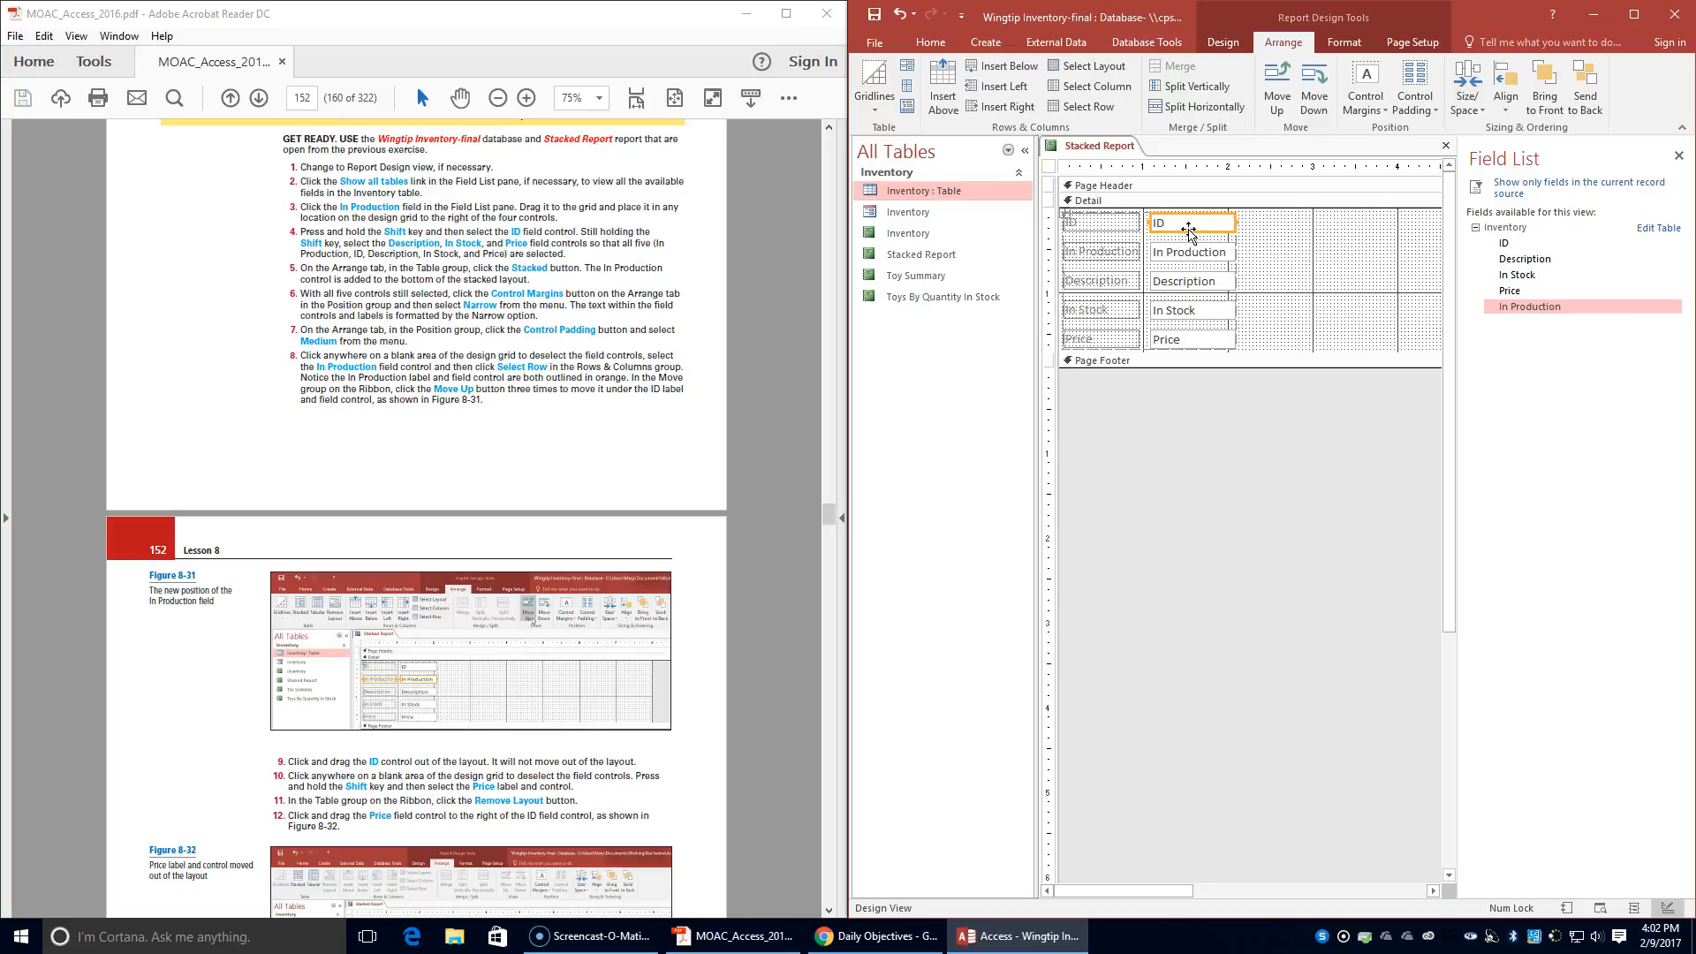
left_click(1187, 226)
left_click_drag(1187, 226, 1327, 232)
left_click(1272, 329)
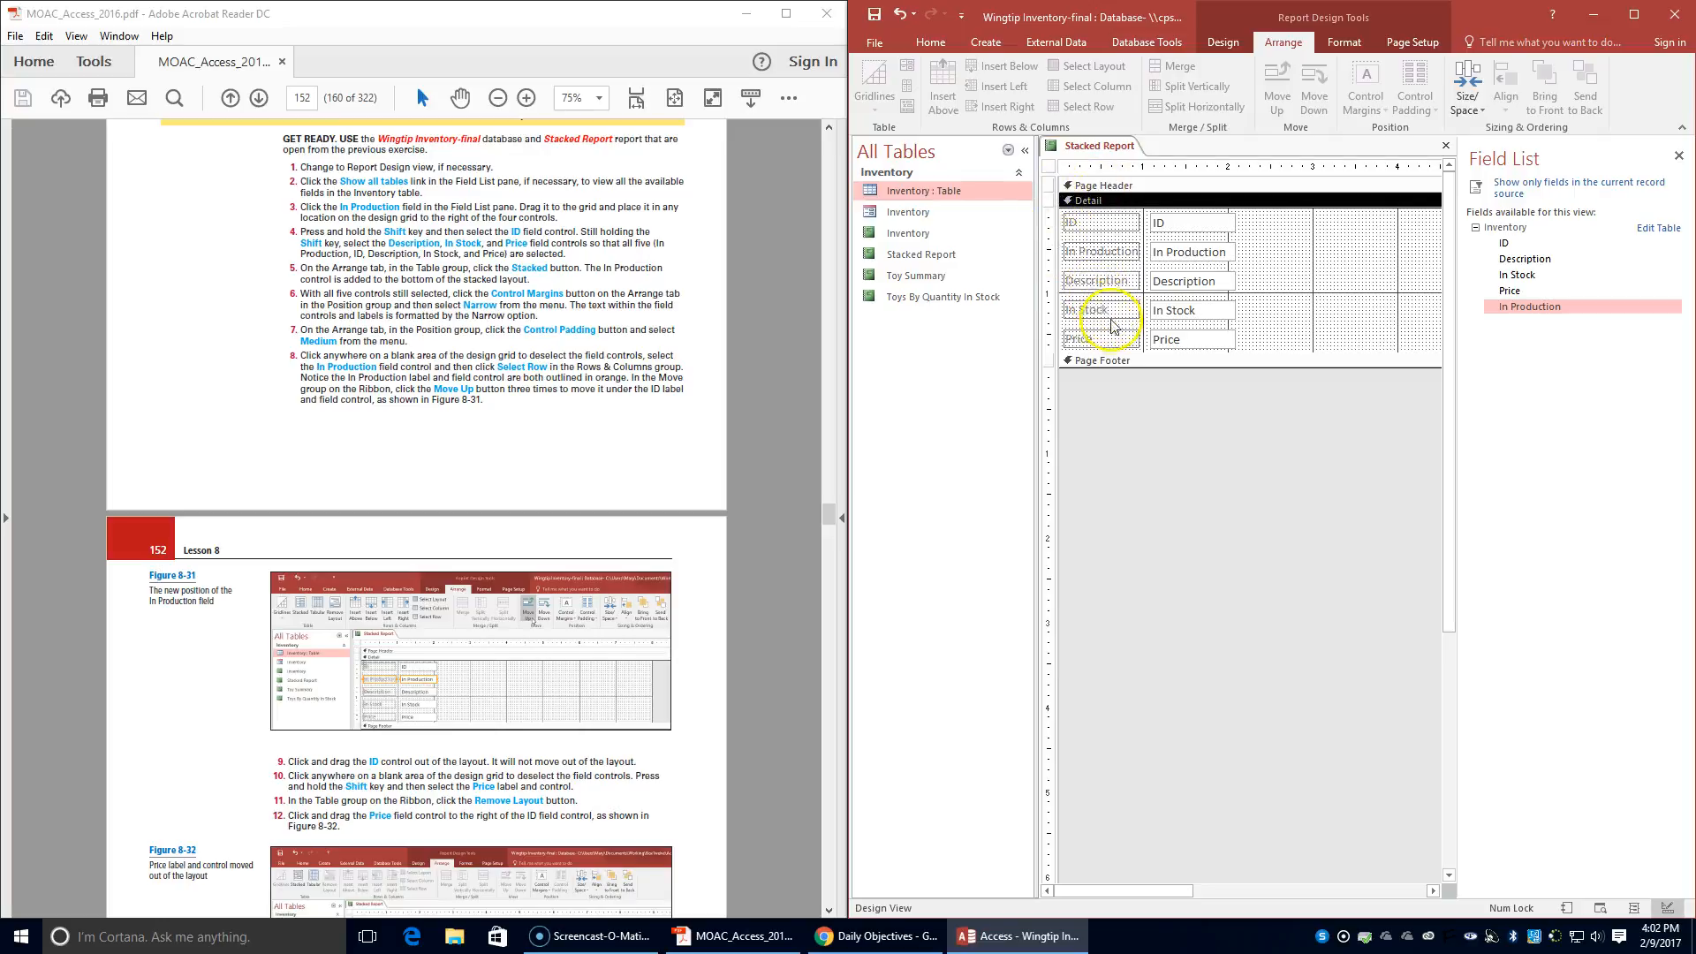
- Try to take only the Price label out of the layout and place Price to the right of the ID field control
left_click(1079, 338)
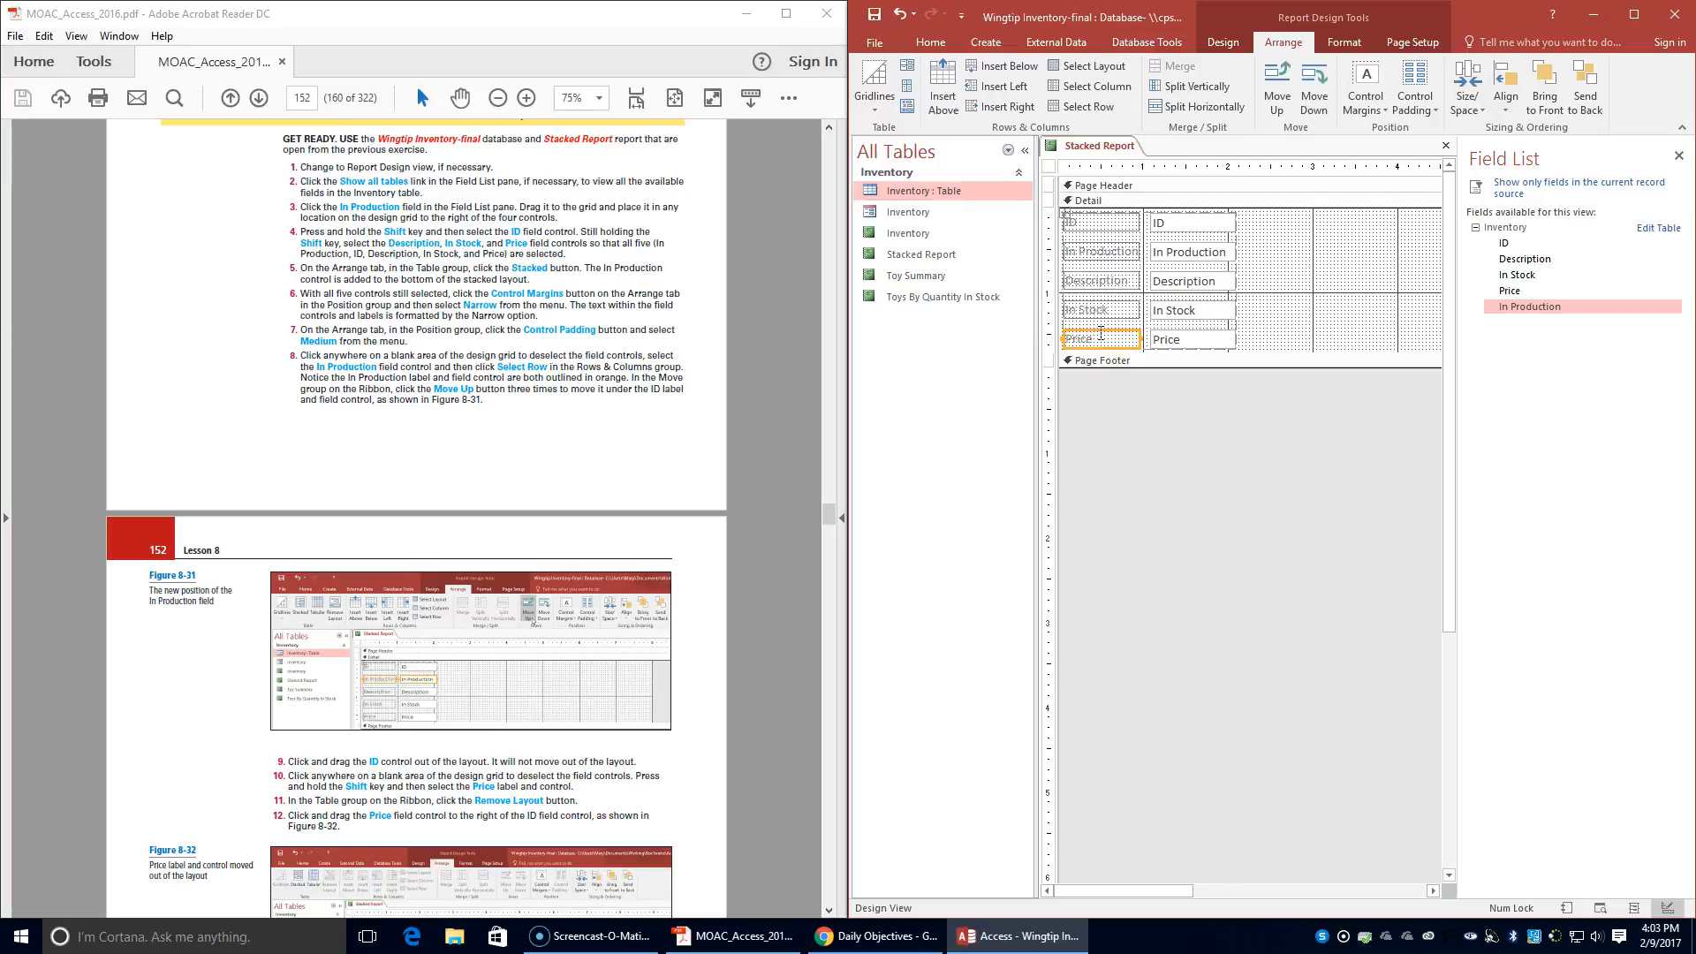
left_click(909, 107)
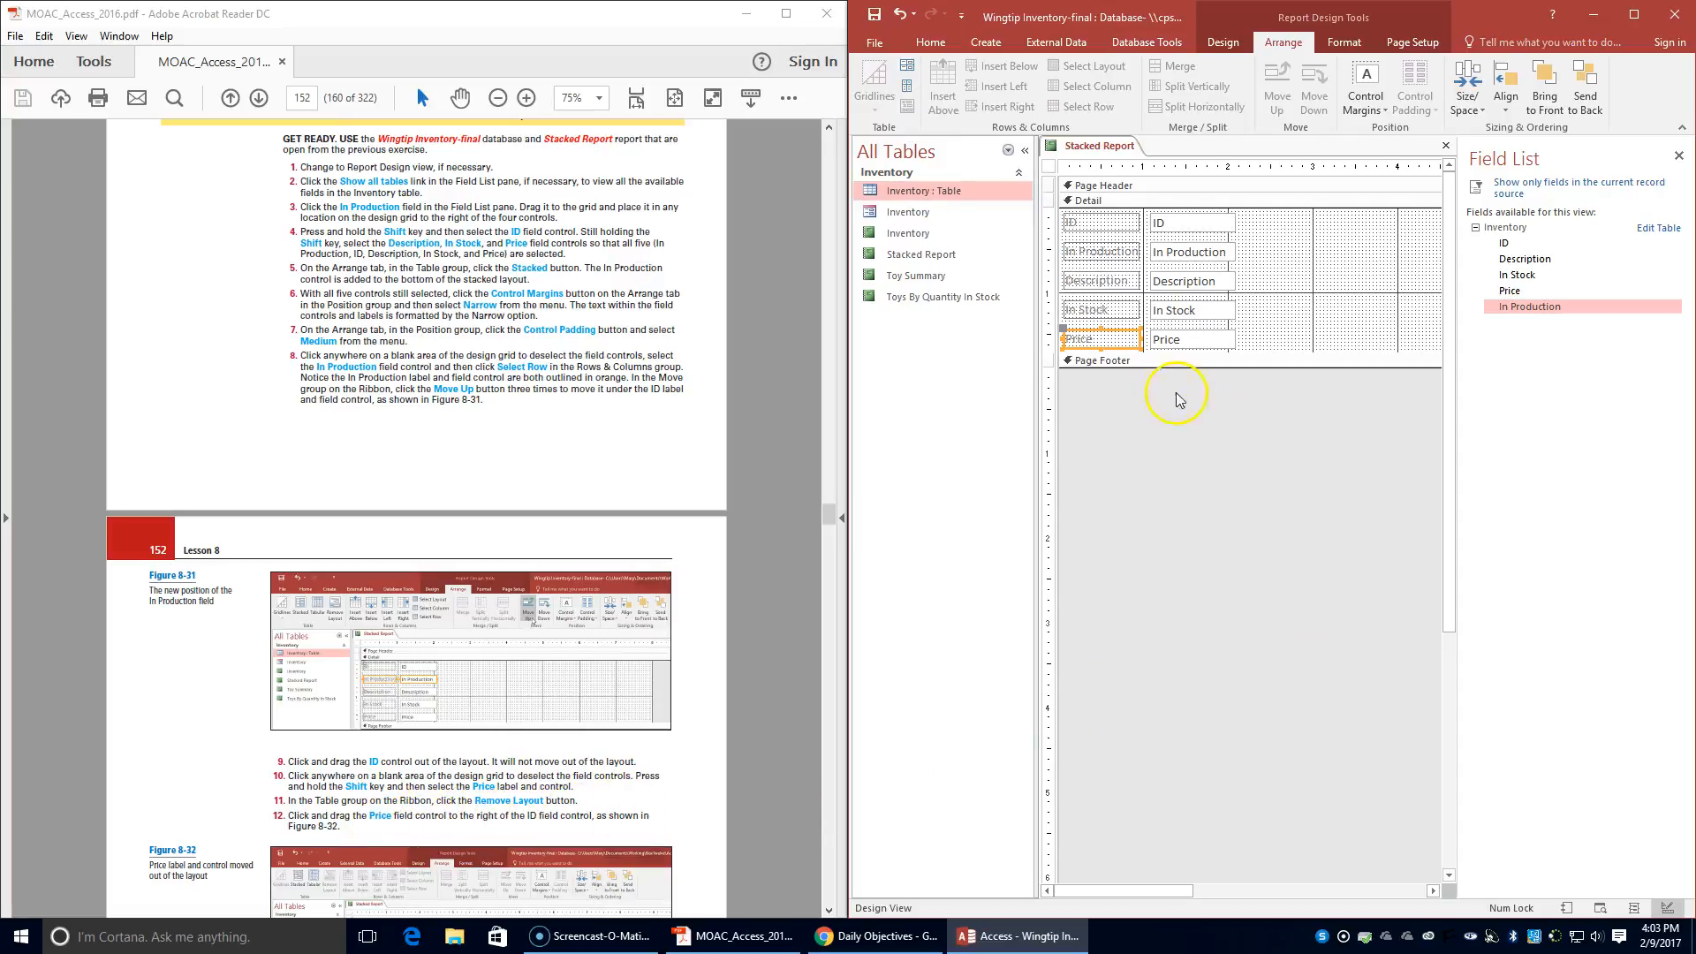
scroll(257, 750, "down", 3)
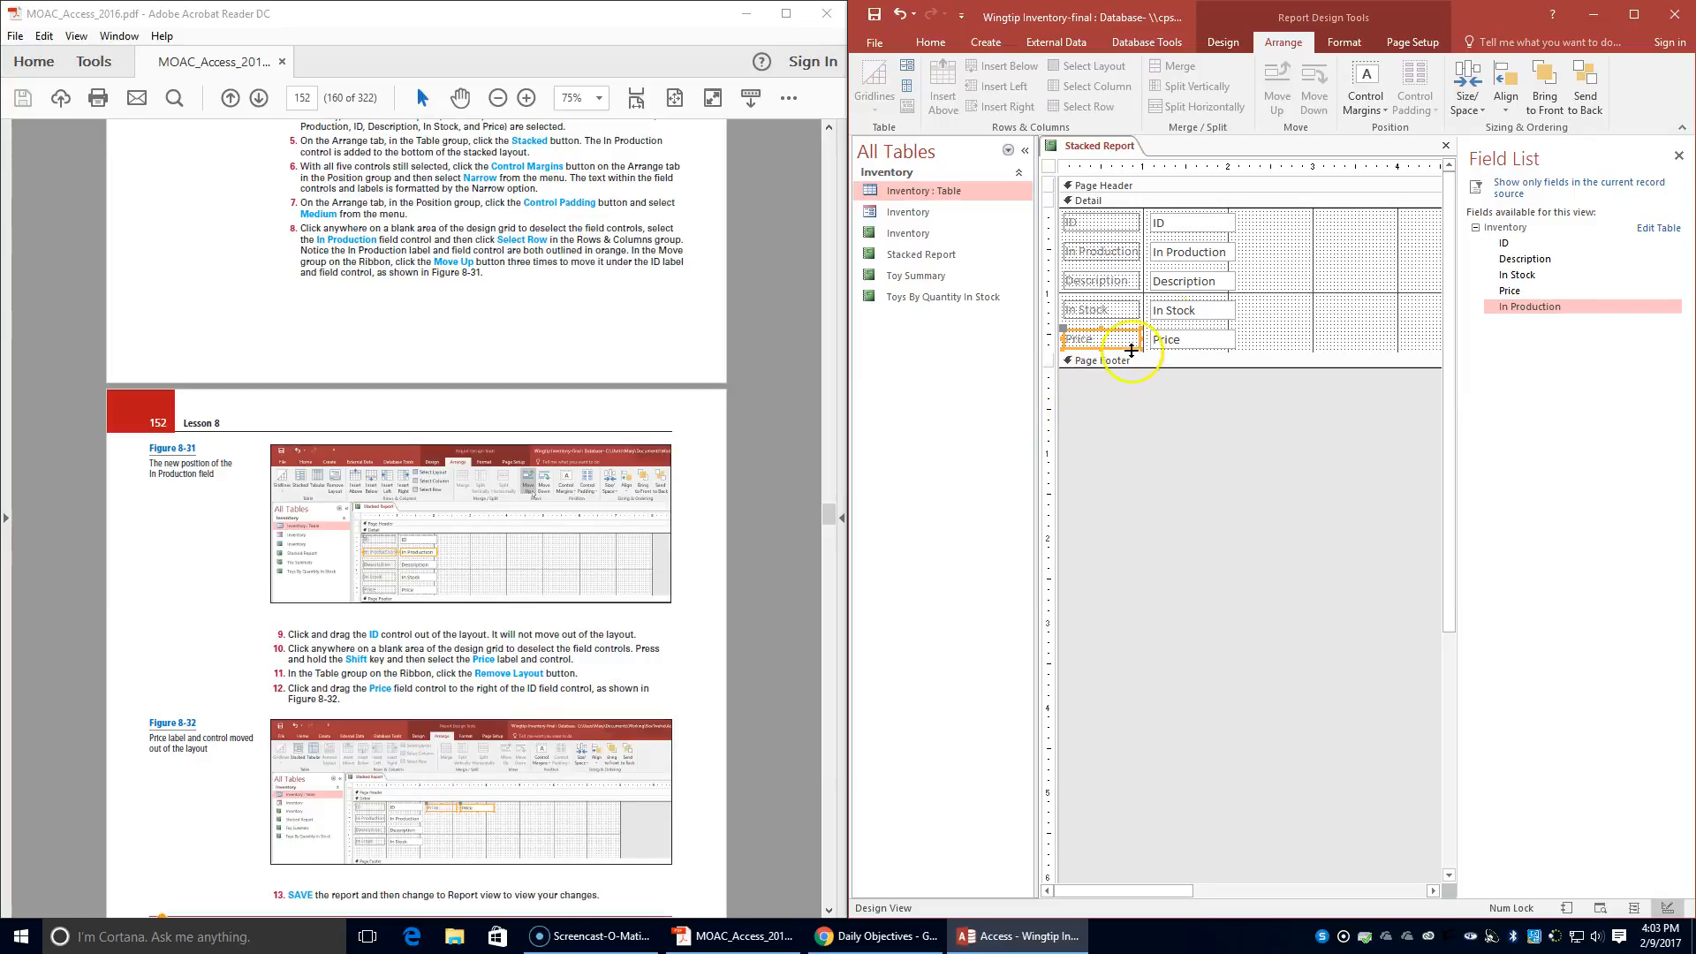
left_click(1204, 336, "shift")
mouse_move(1203, 332)
left_mouse_down()
mouse_move(1371, 256)
mouse_move(1375, 212)
mouse_move(1390, 218)
left_mouse_up()
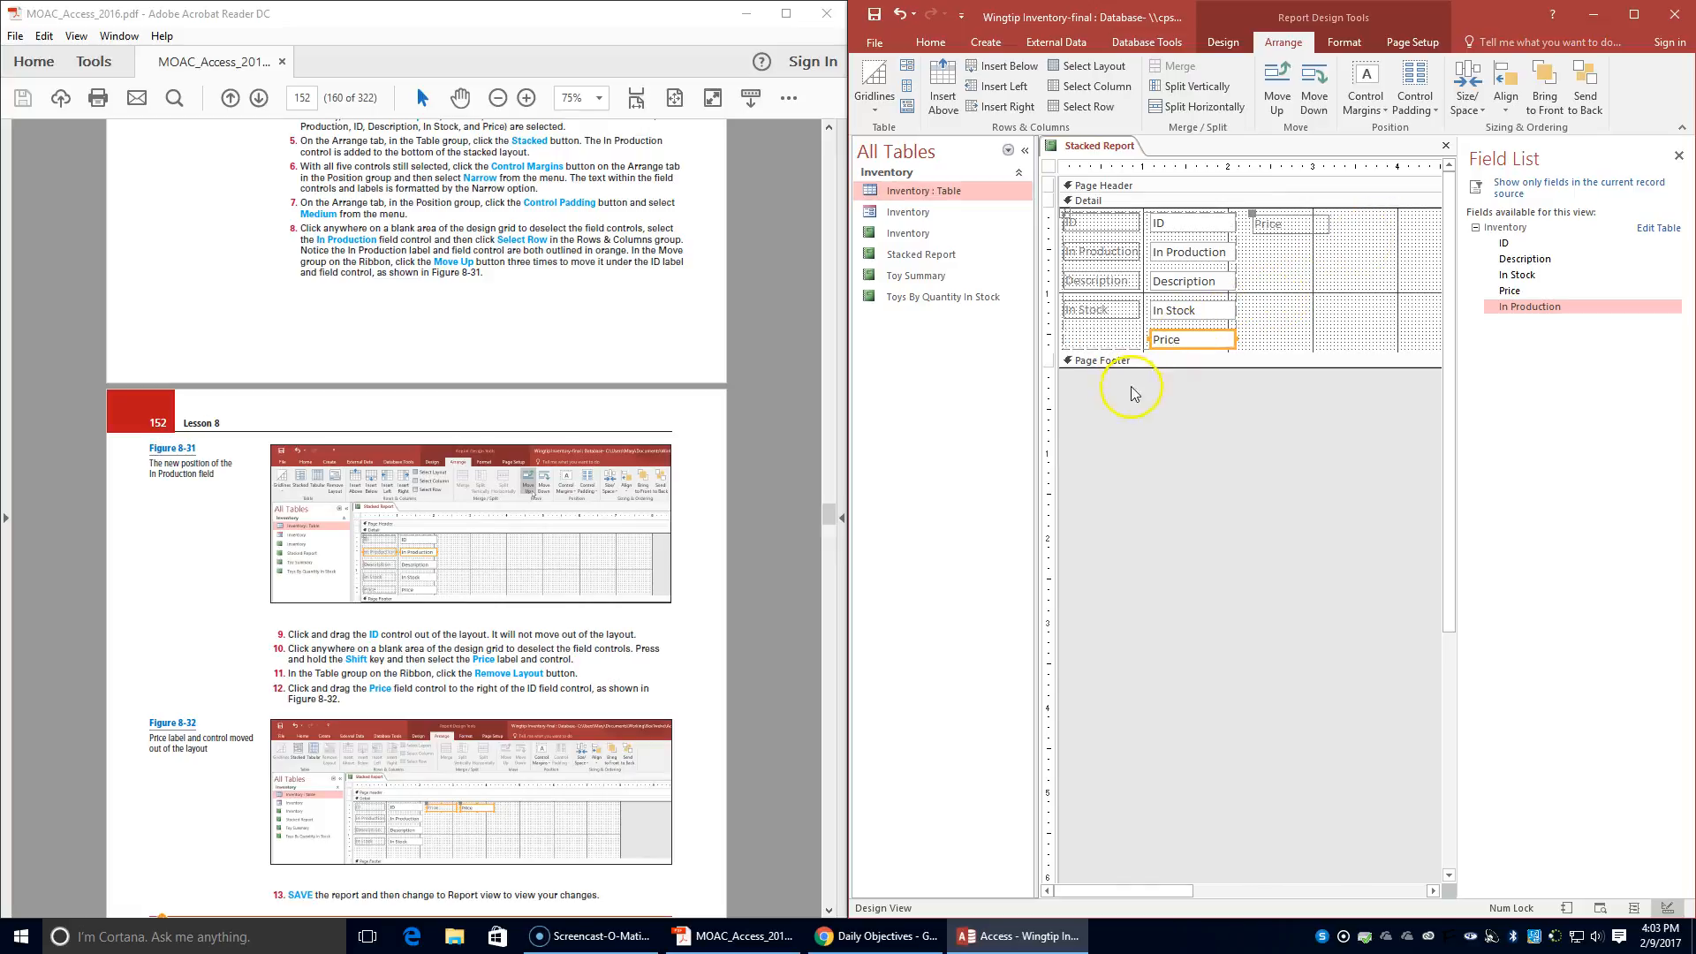
left_click(1201, 324)
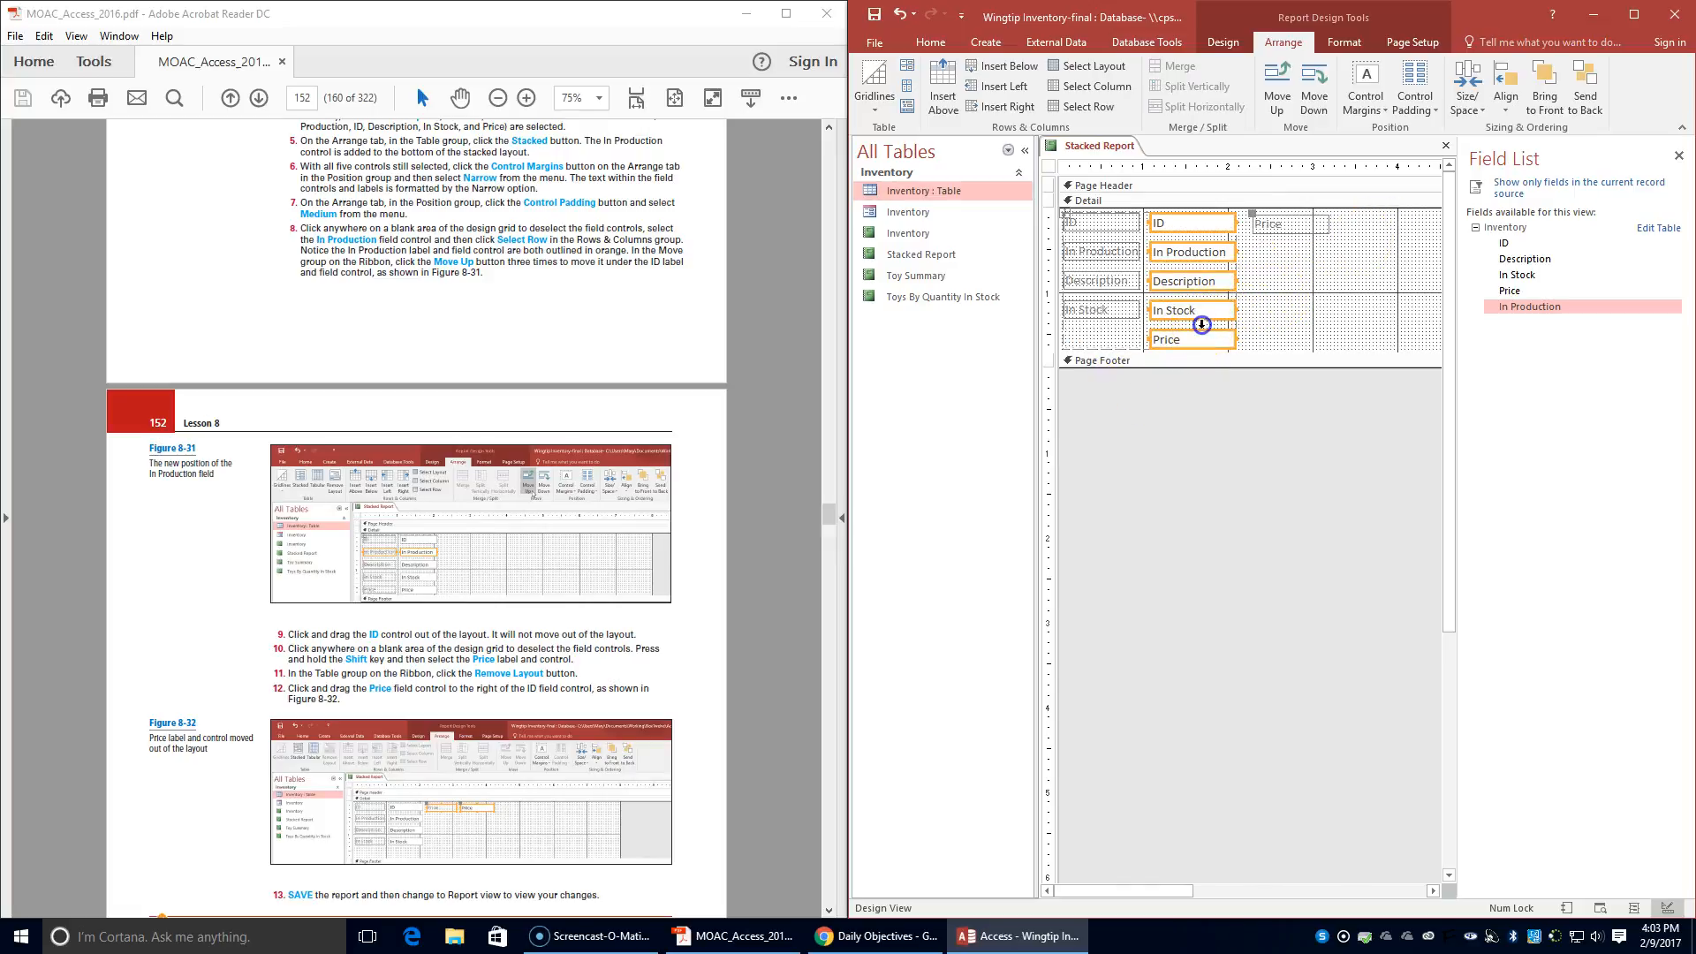
left_click_drag(1205, 329, 1285, 322)
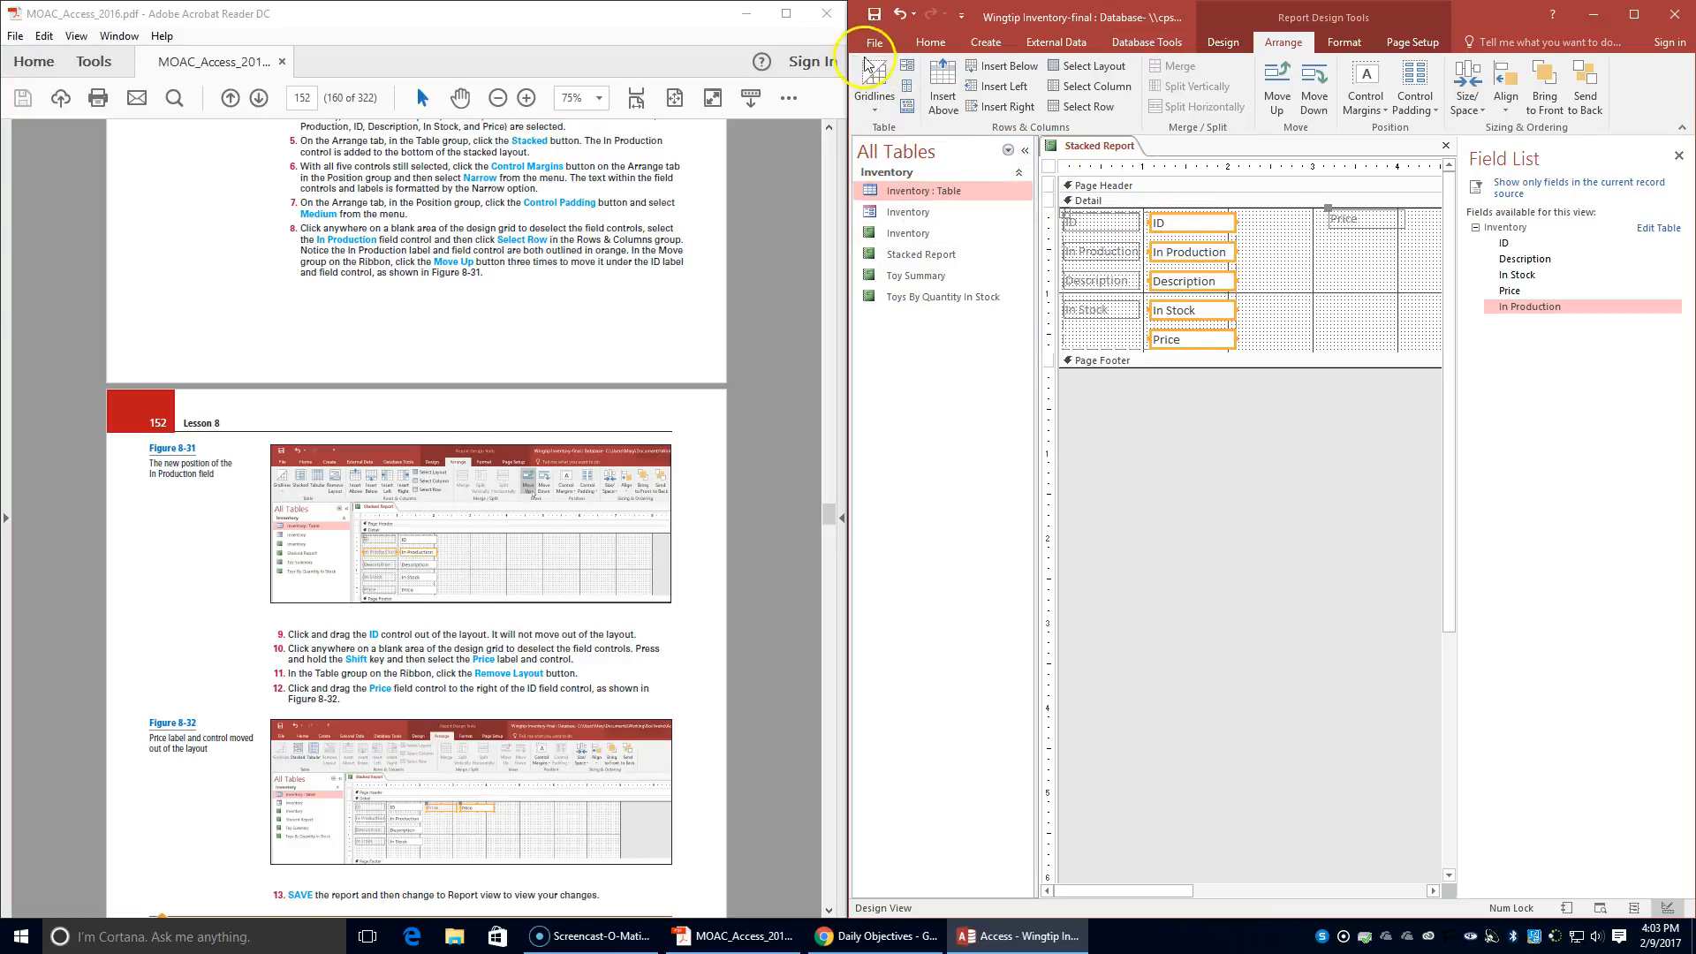
left_click(898, 14)
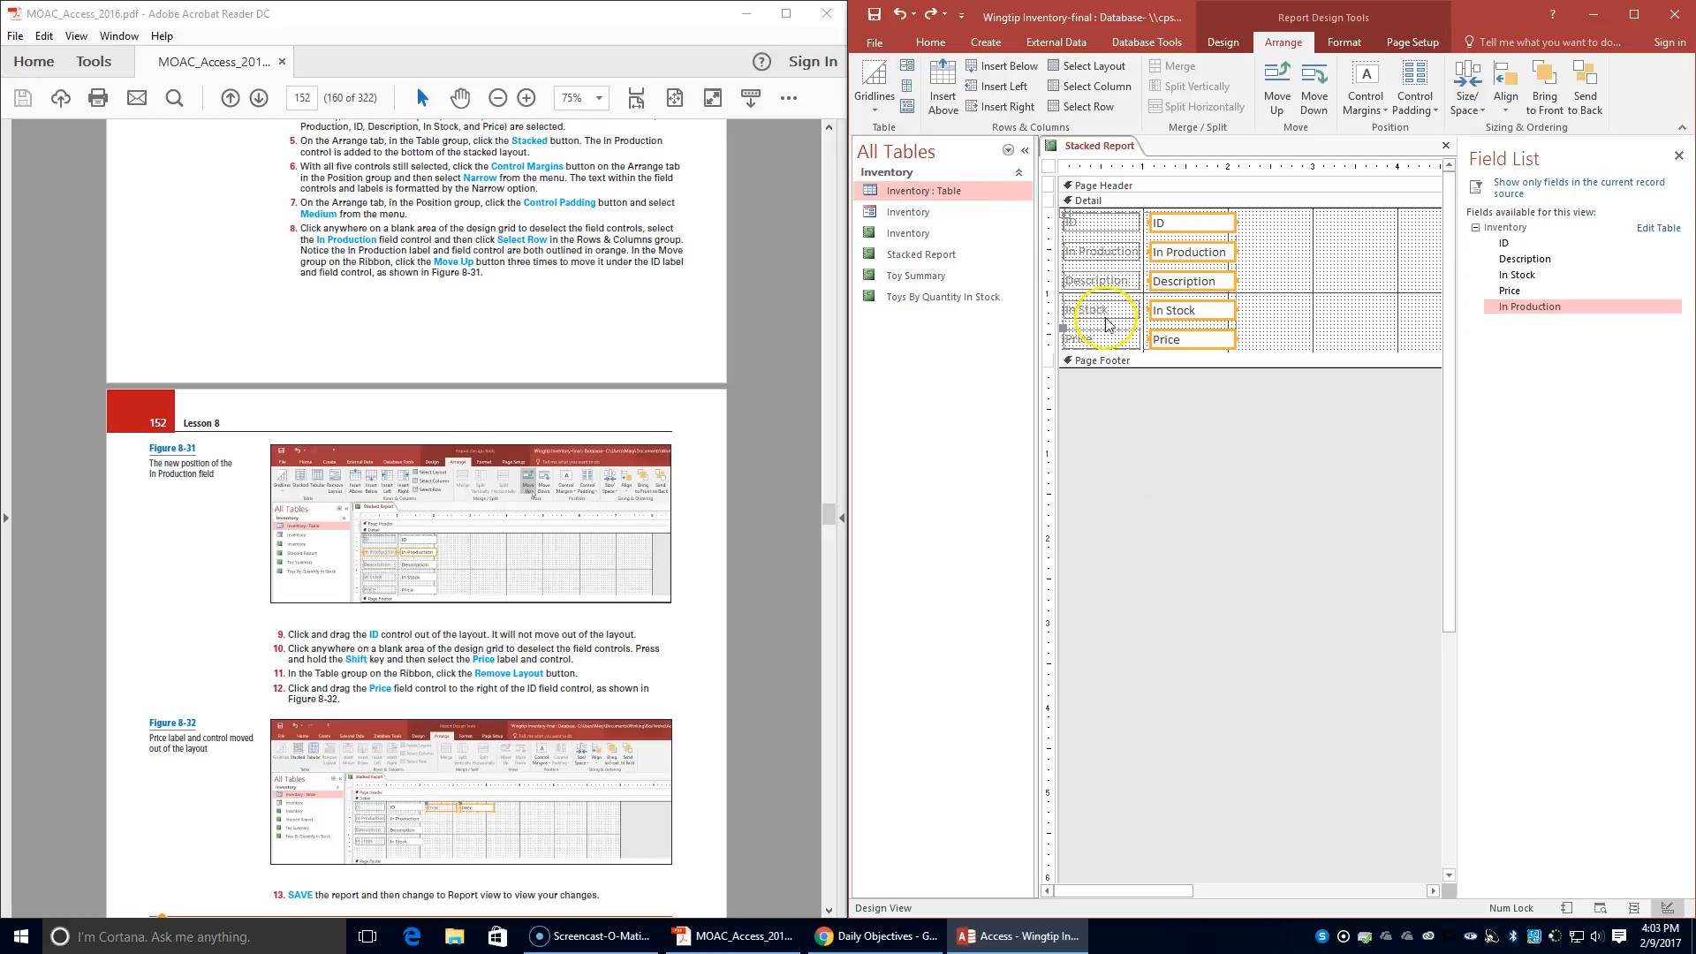
- Remove the Price label and field control from the layout and move both to the right of the ID field control
left_click(1263, 322)
left_click(1181, 351)
left_click(1101, 338, "shift")
left_click(908, 106)
left_click(1214, 334)
left_click_drag(1214, 334, 1407, 215)
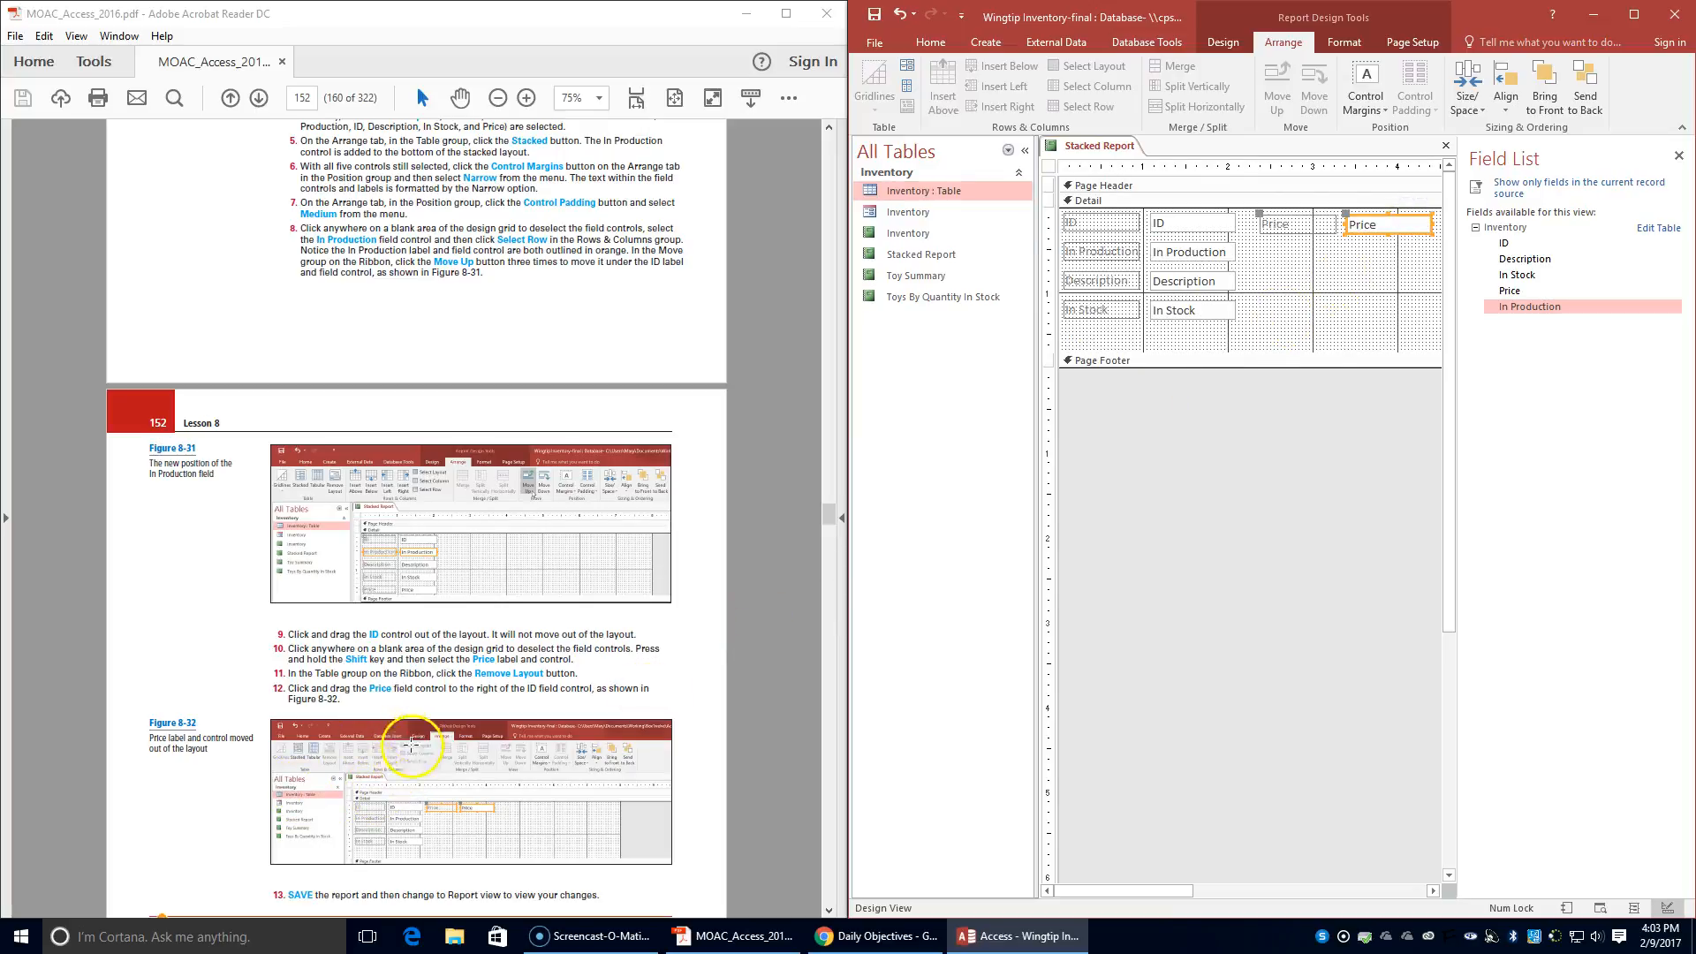
- Save Stacked Report and switch it to Report view
scroll(423, 787, "down", 2)
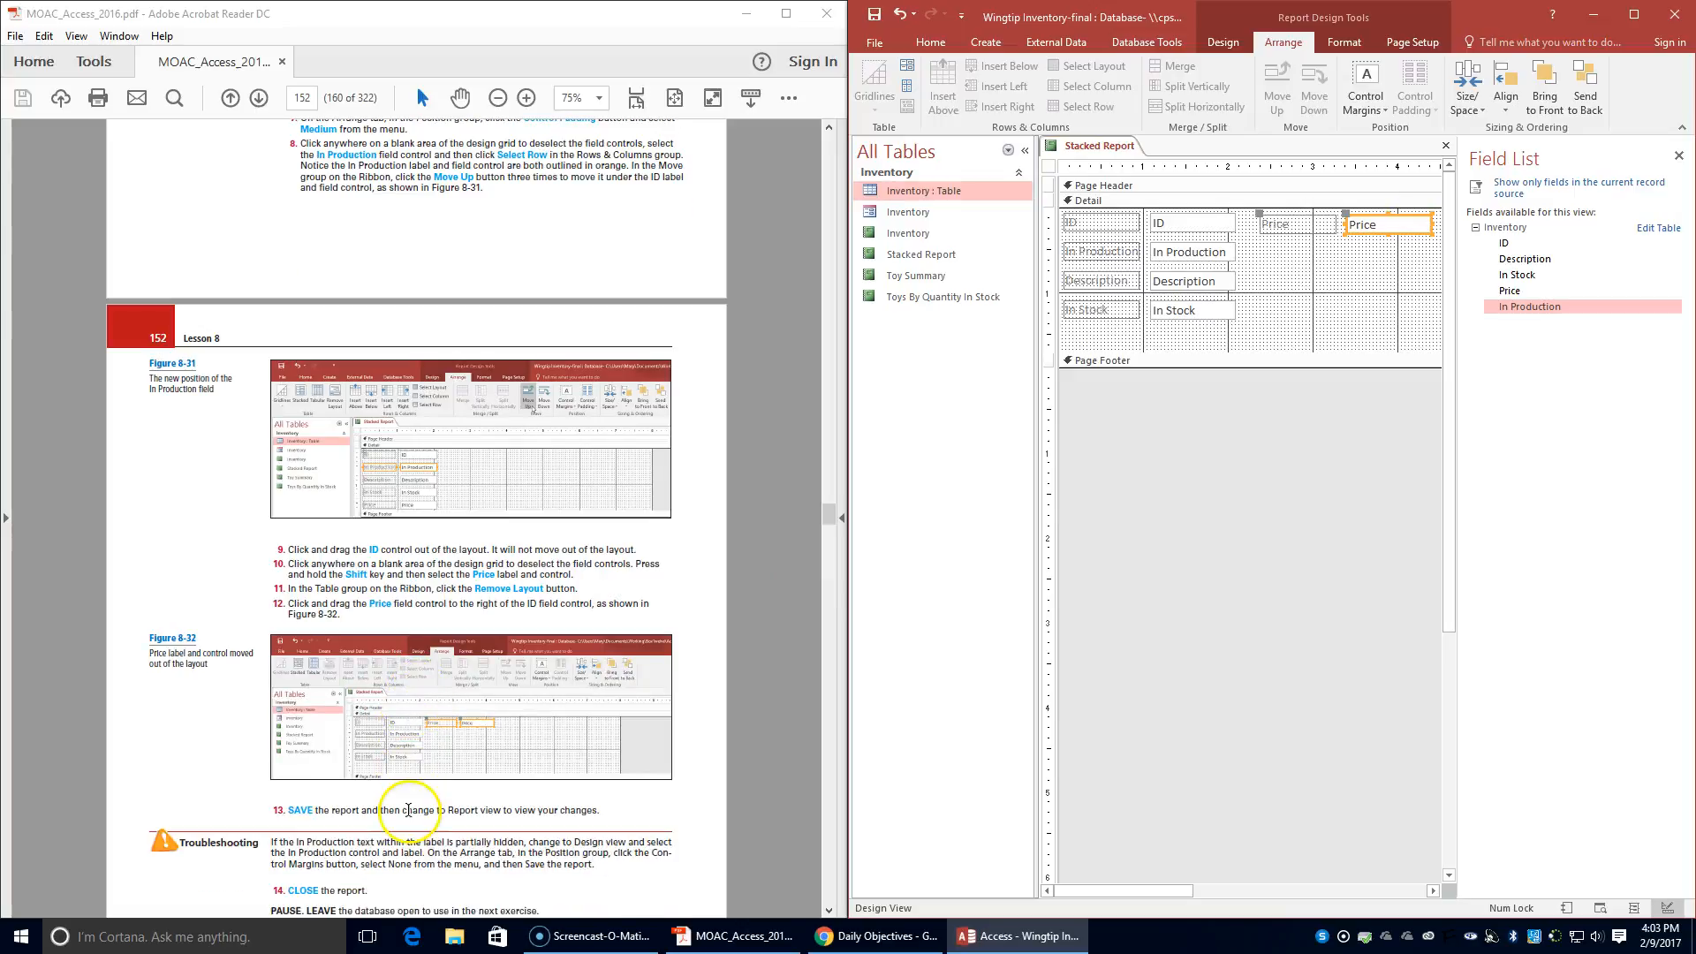
right_click(1086, 145)
left_click(1100, 157)
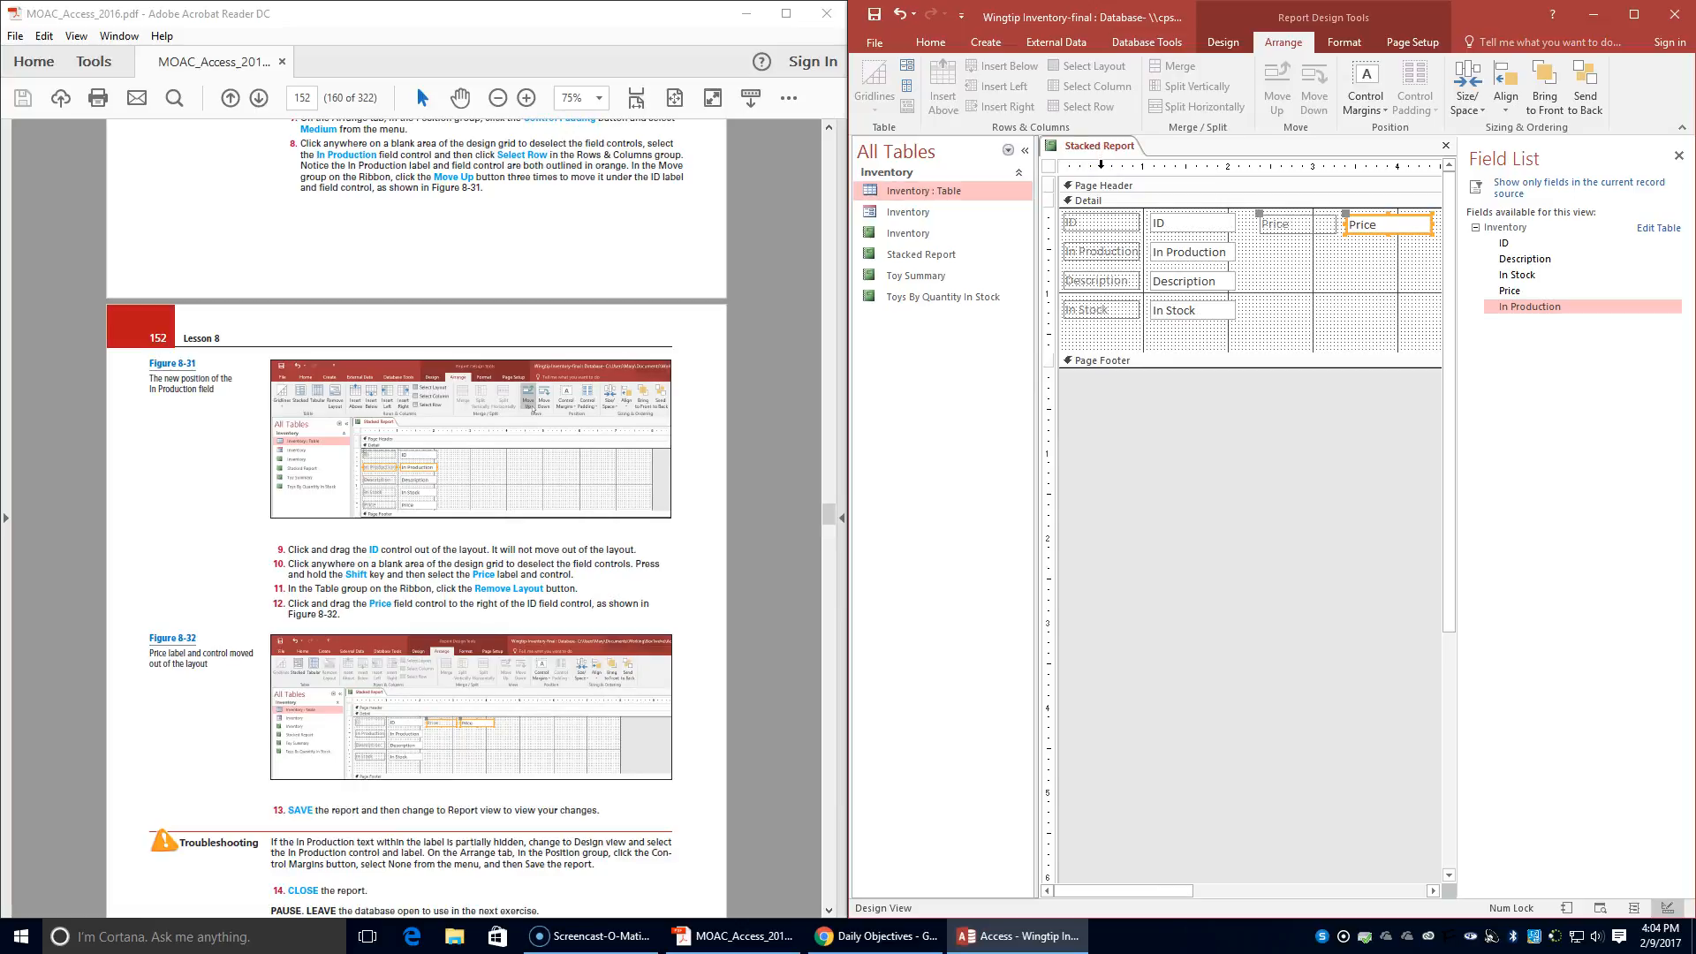
left_click(930, 42)
left_click(871, 99)
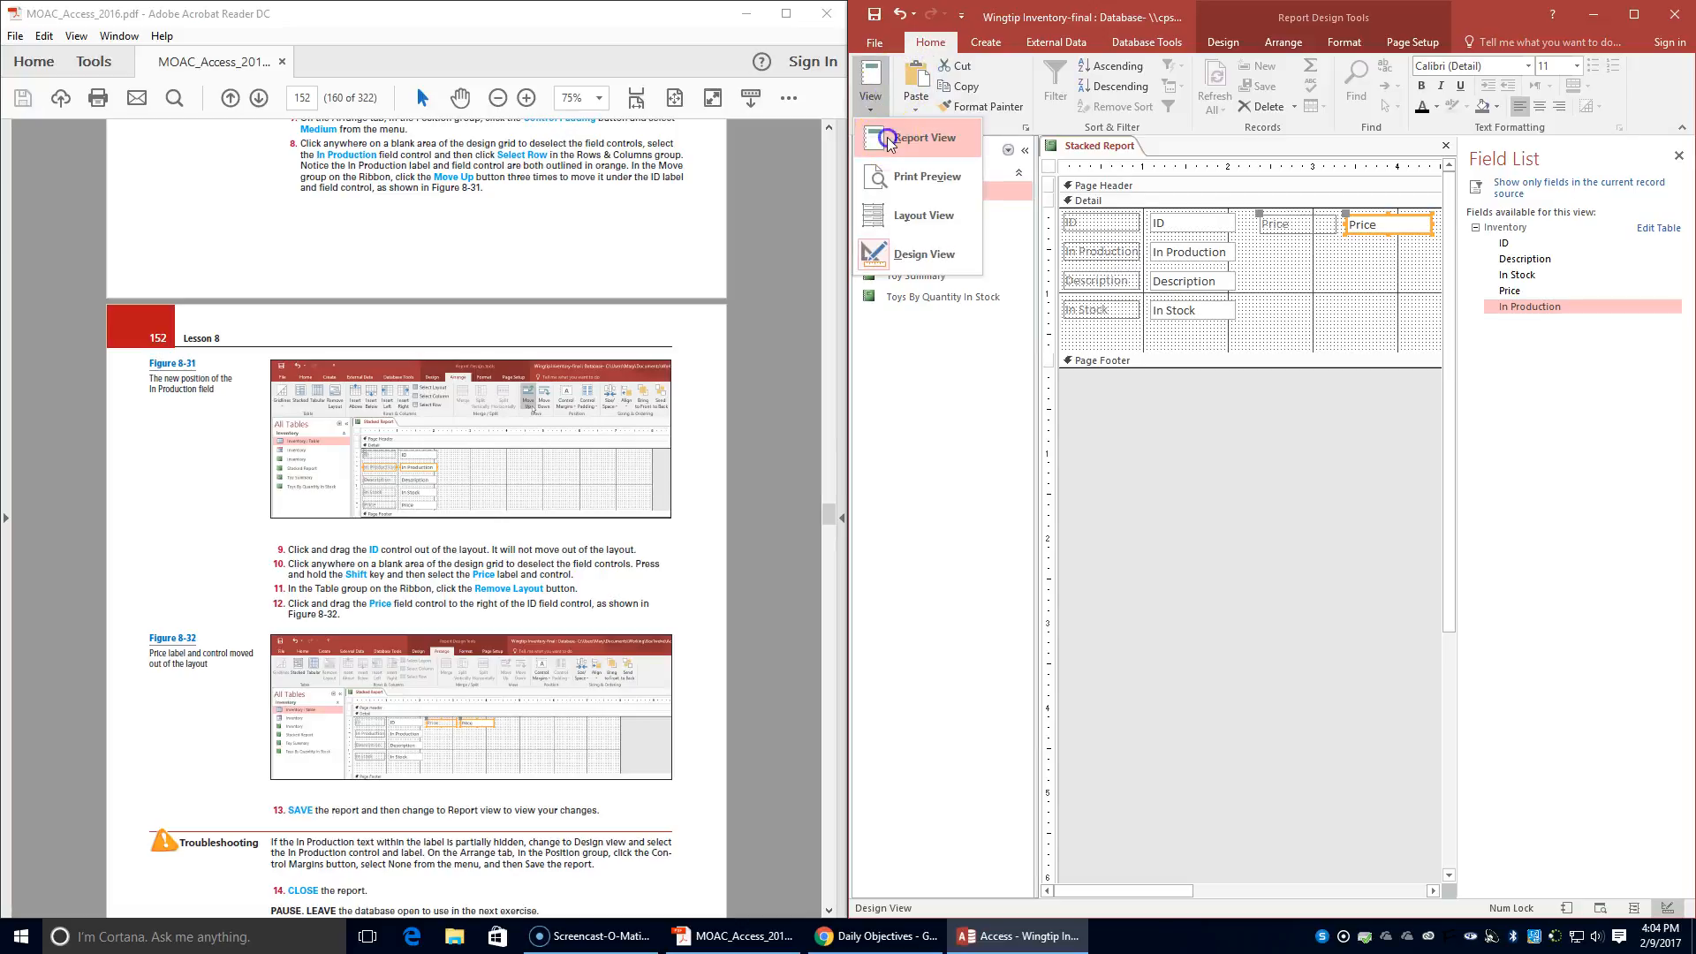
left_click(884, 129)
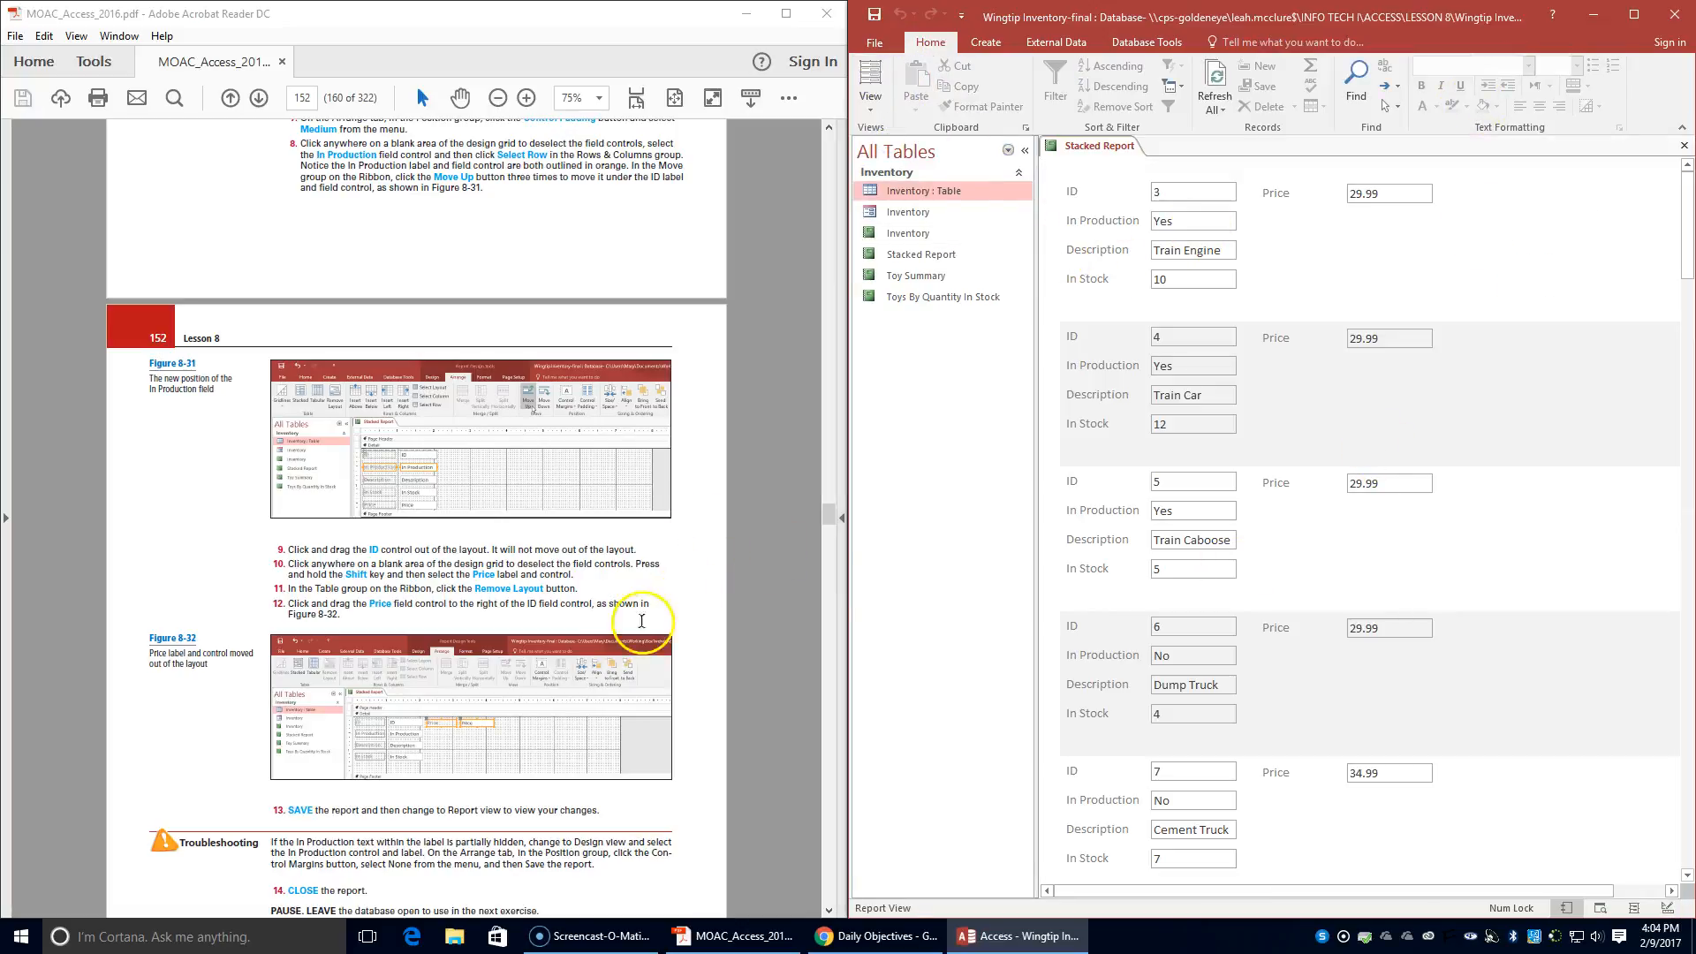
- Save Stacked Report again and close it
scroll(627, 627, "down", 1)
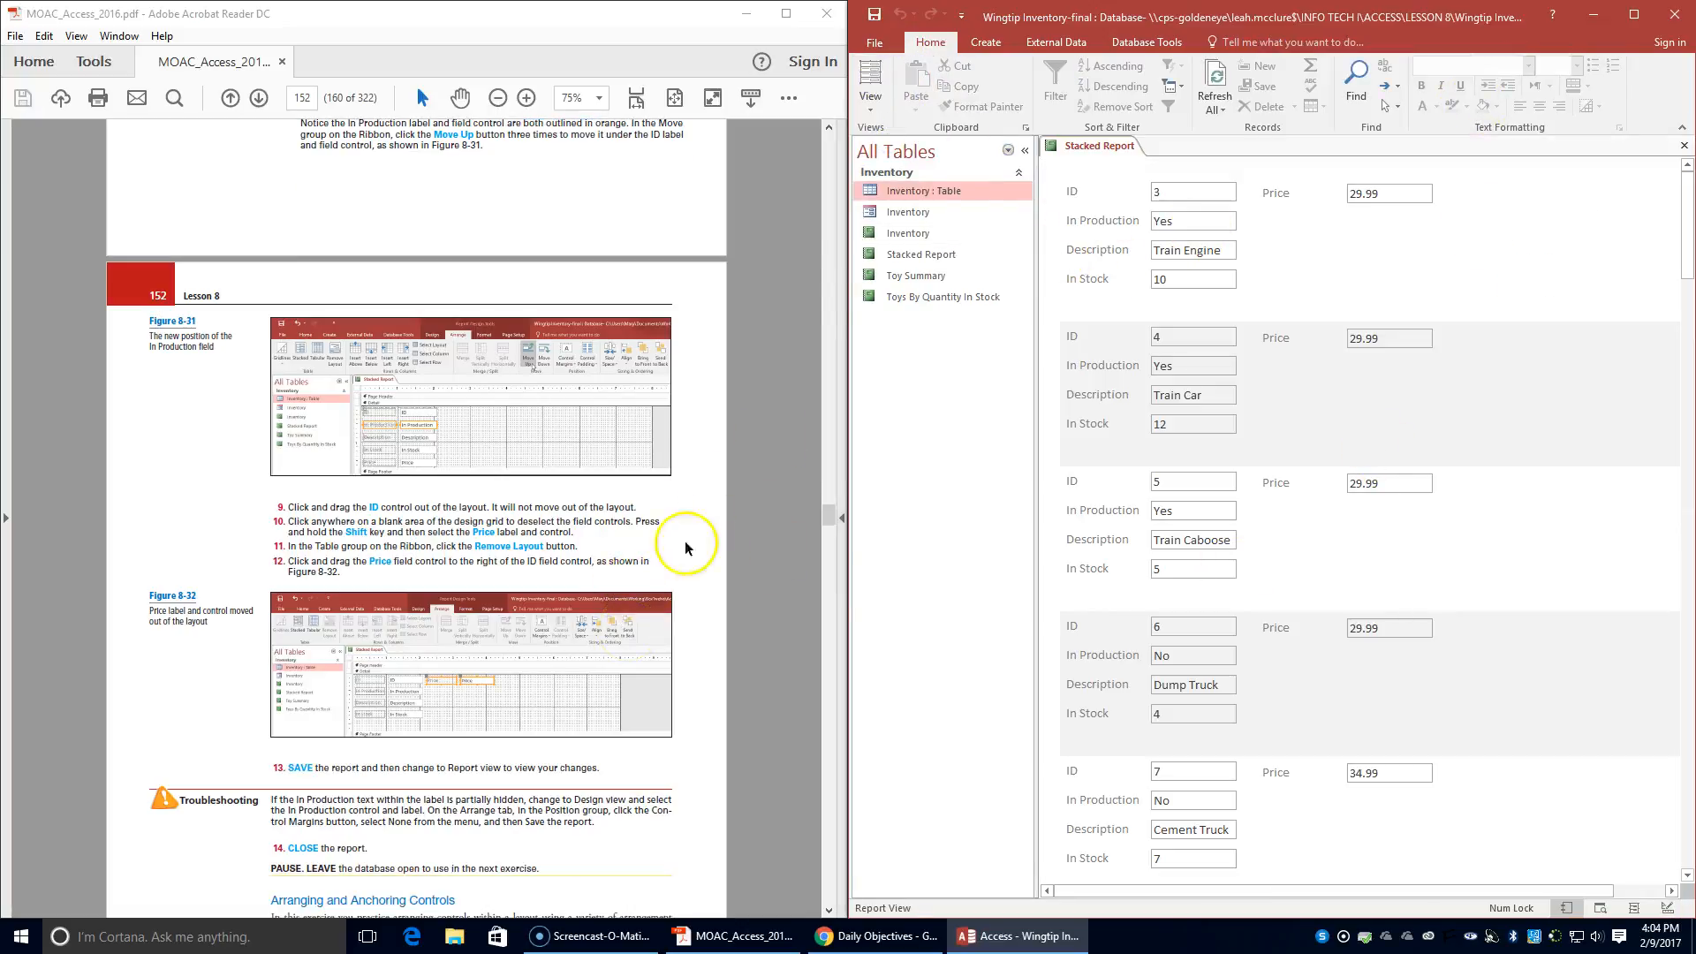
right_click(1073, 149)
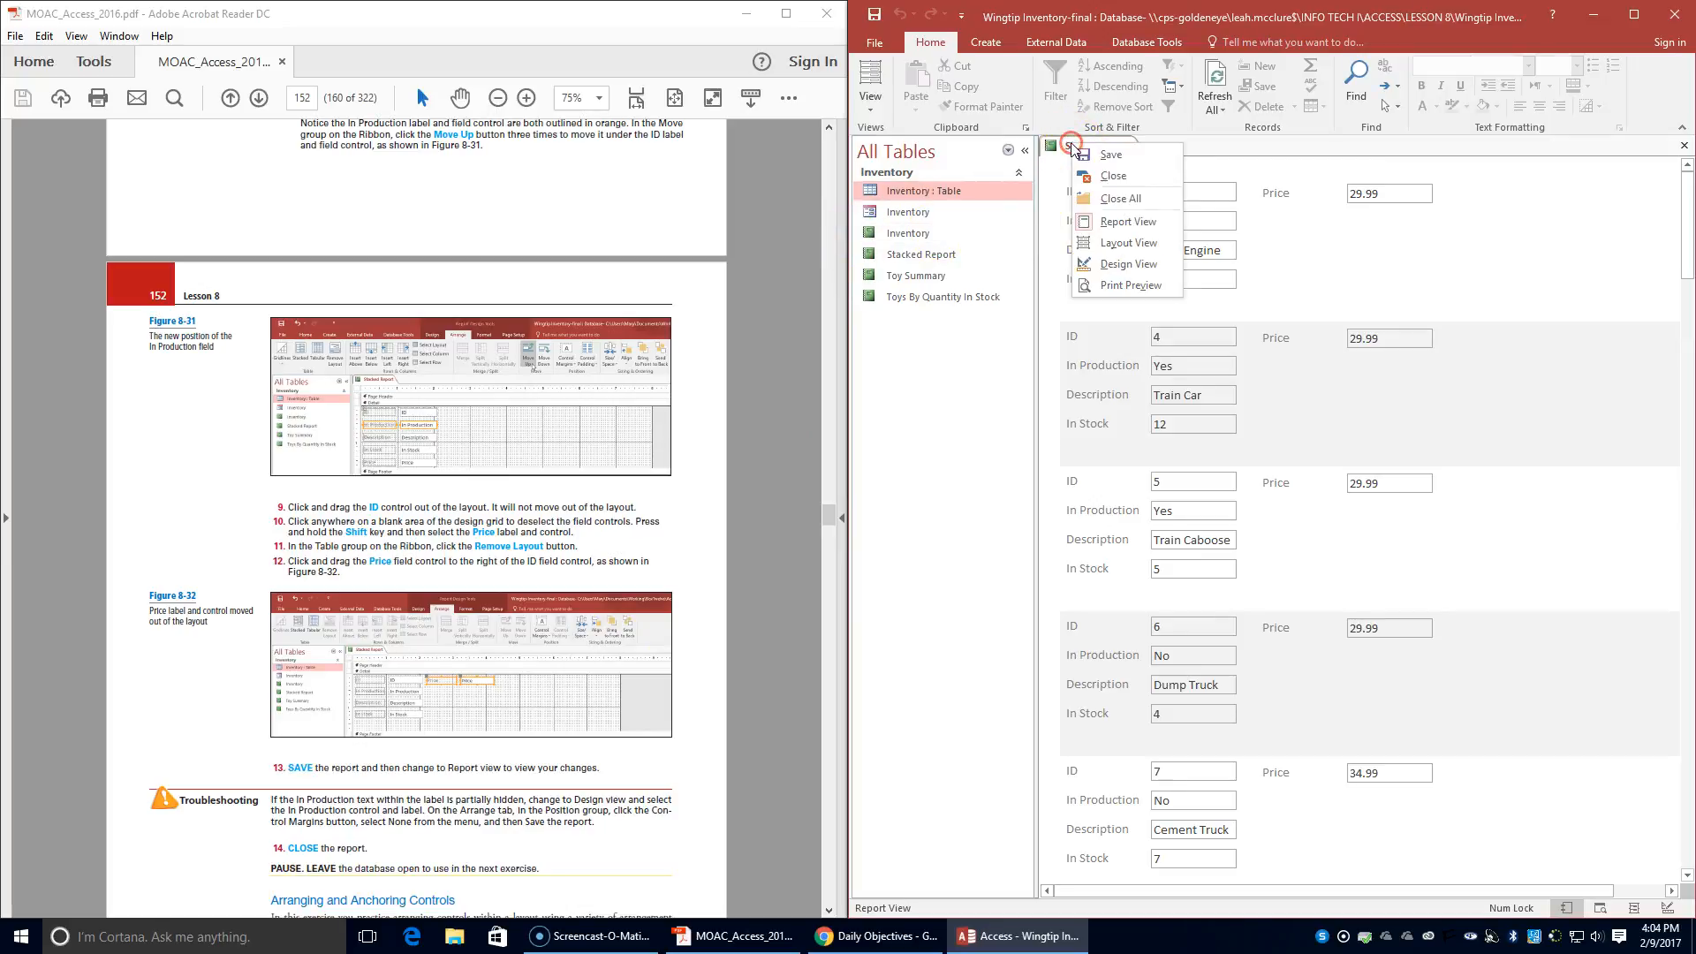
left_click(1136, 157)
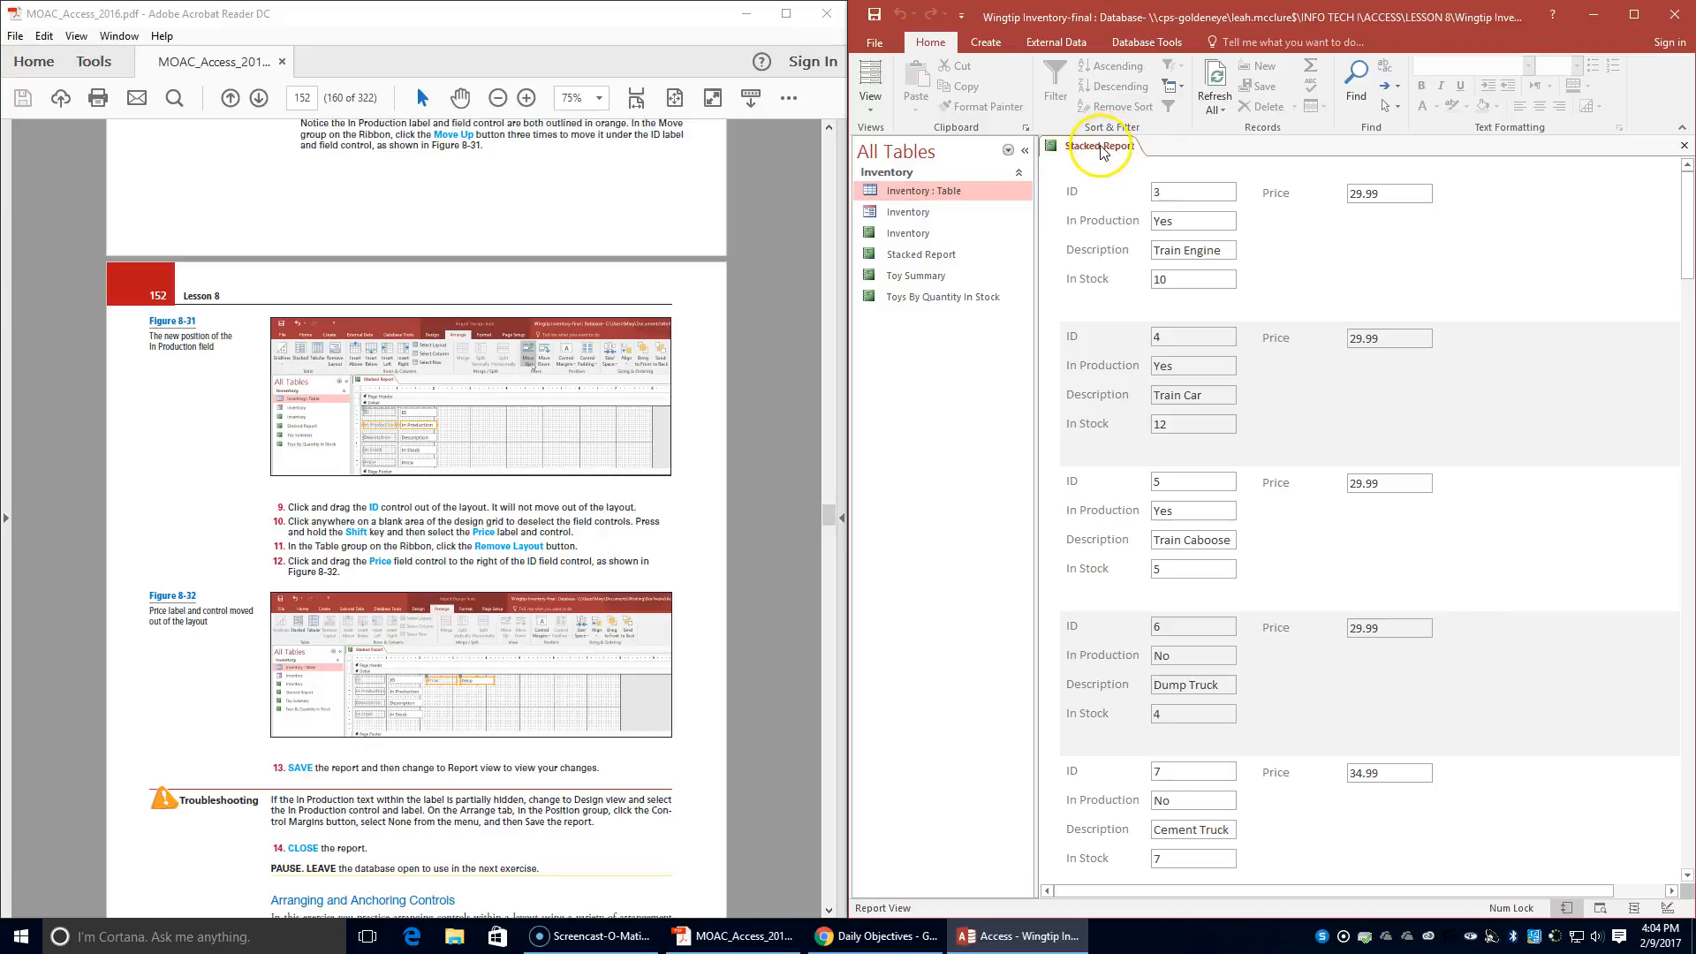
right_click(1102, 153)
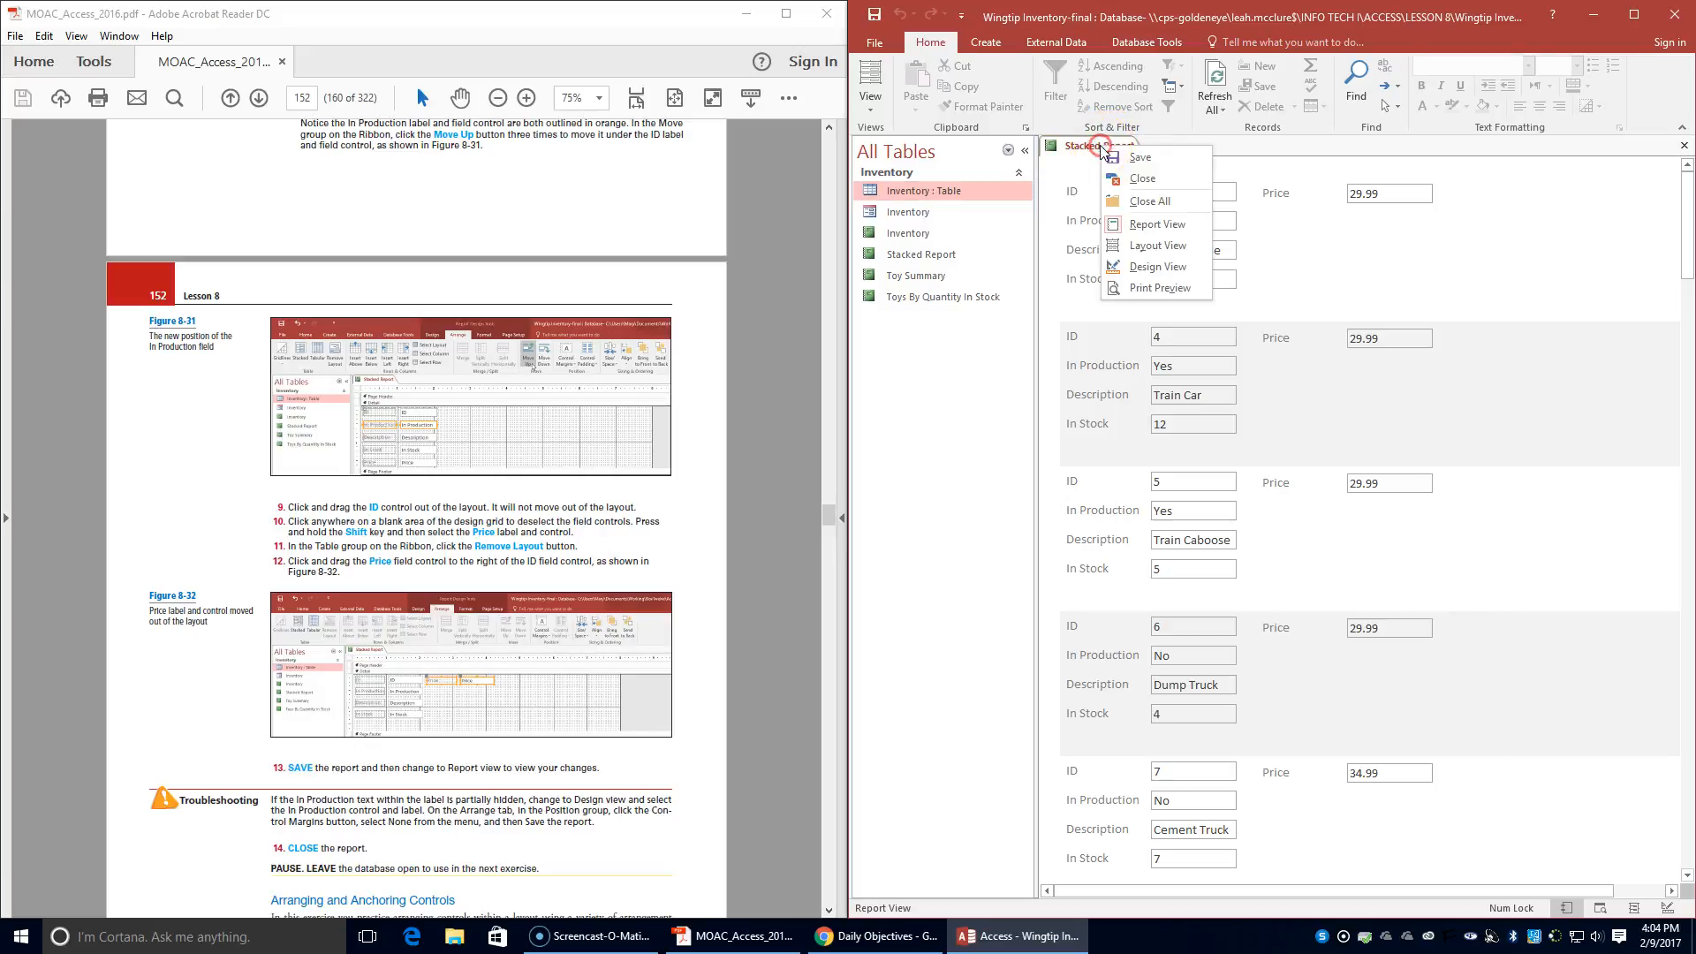
left_click(1139, 178)
- Create a form from the Inventory table for the Arrange and Anchor Controls within a Layout exercise and switch it to Design view
scroll(309, 733, "down", 3)
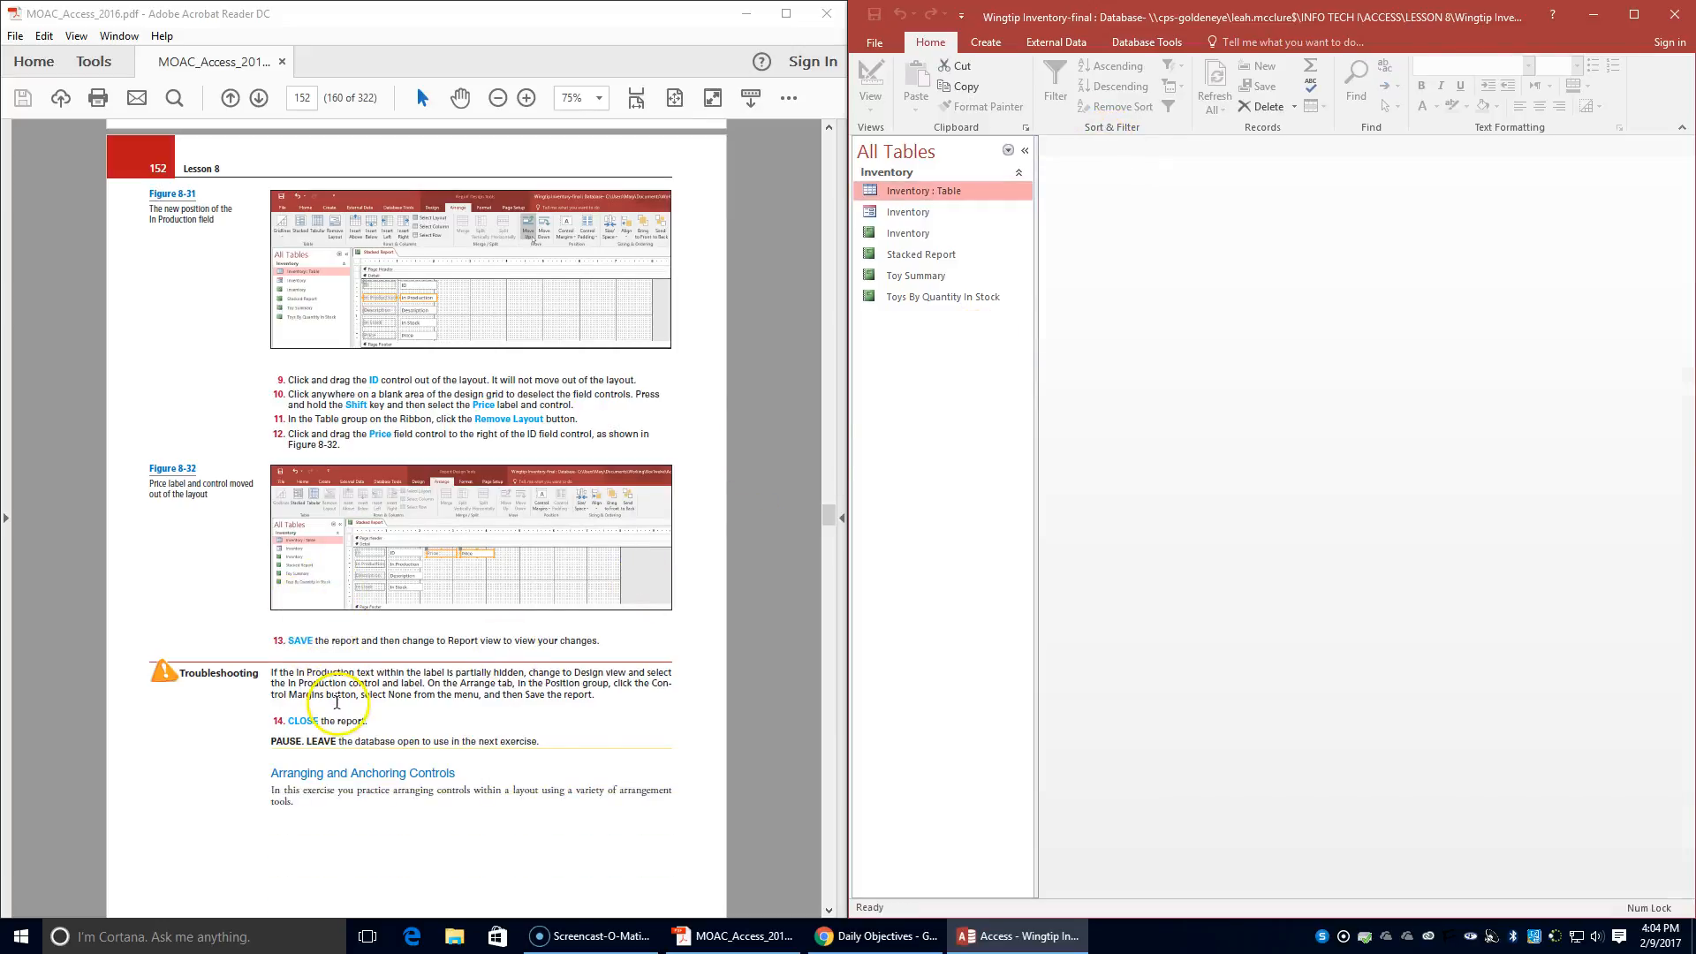
scroll(337, 702, "down", 3)
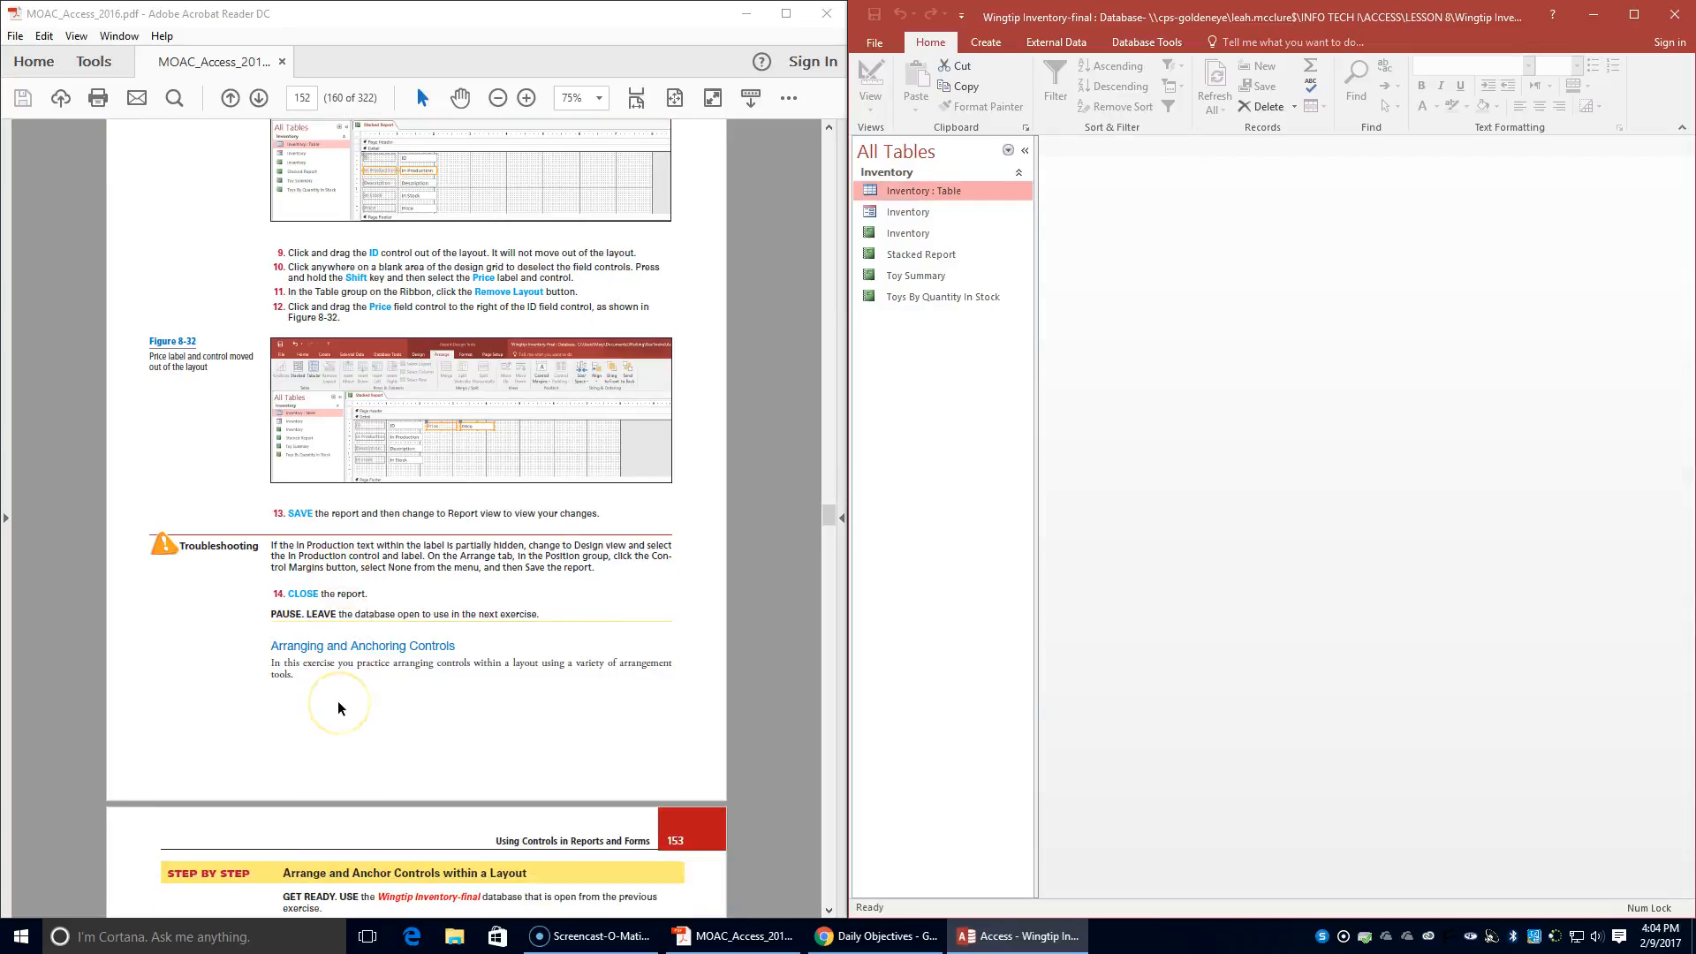
scroll(338, 701, "down", 9)
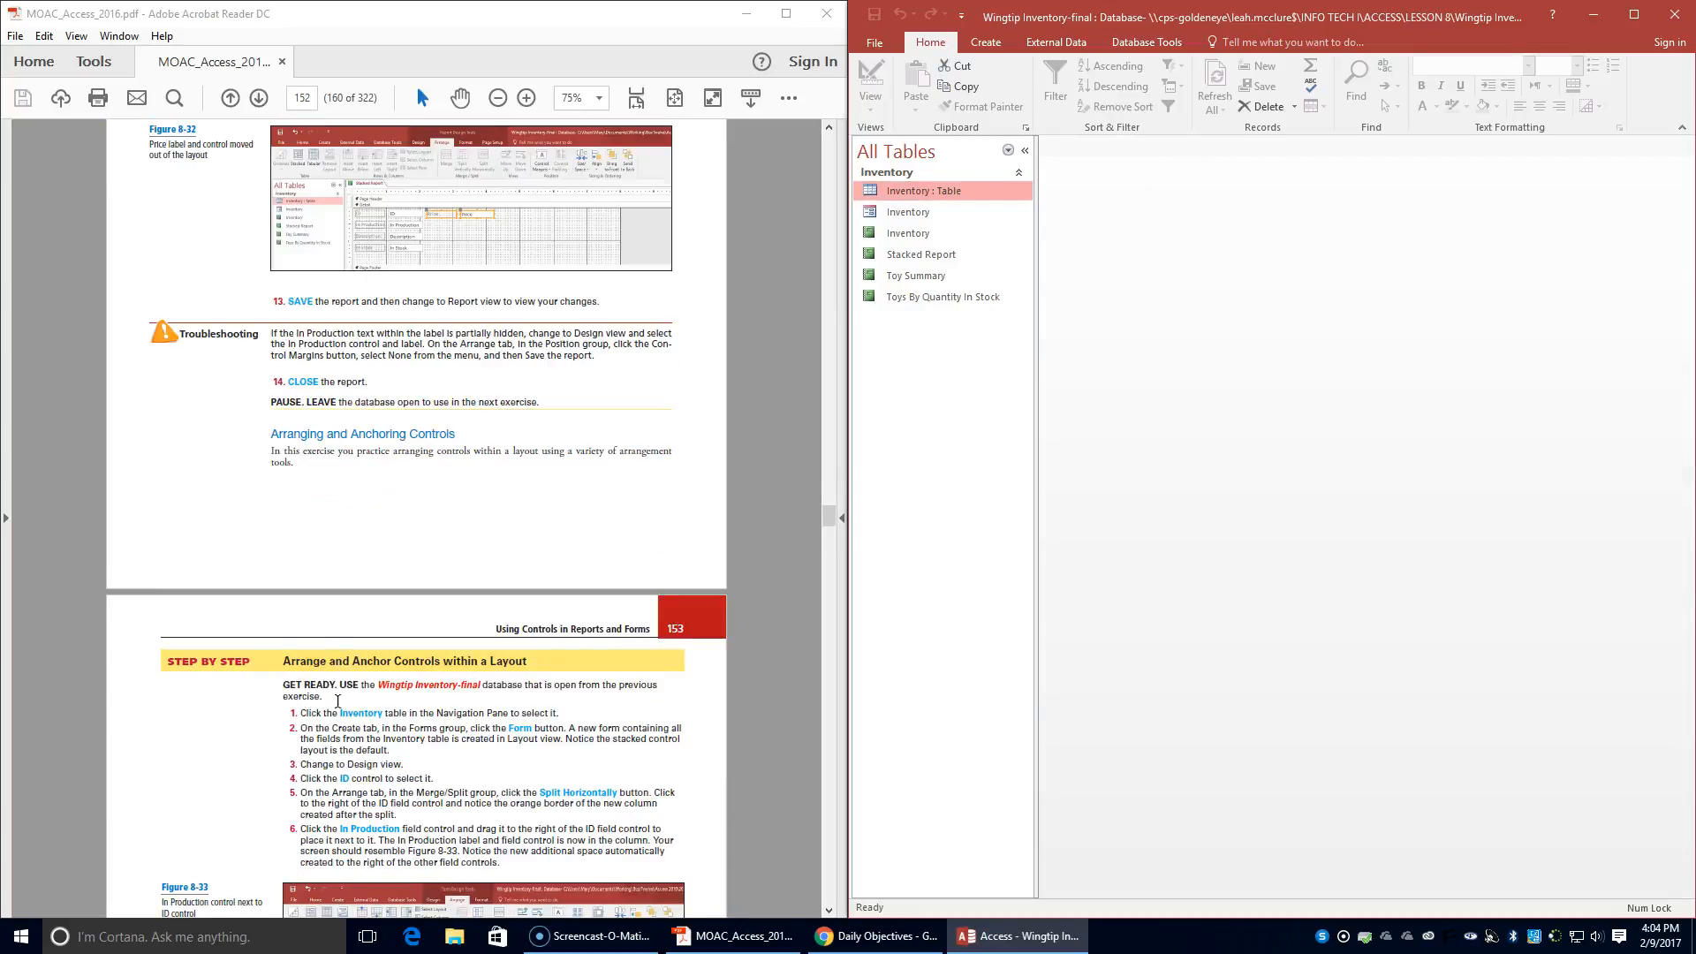
scroll(337, 701, "down", 7)
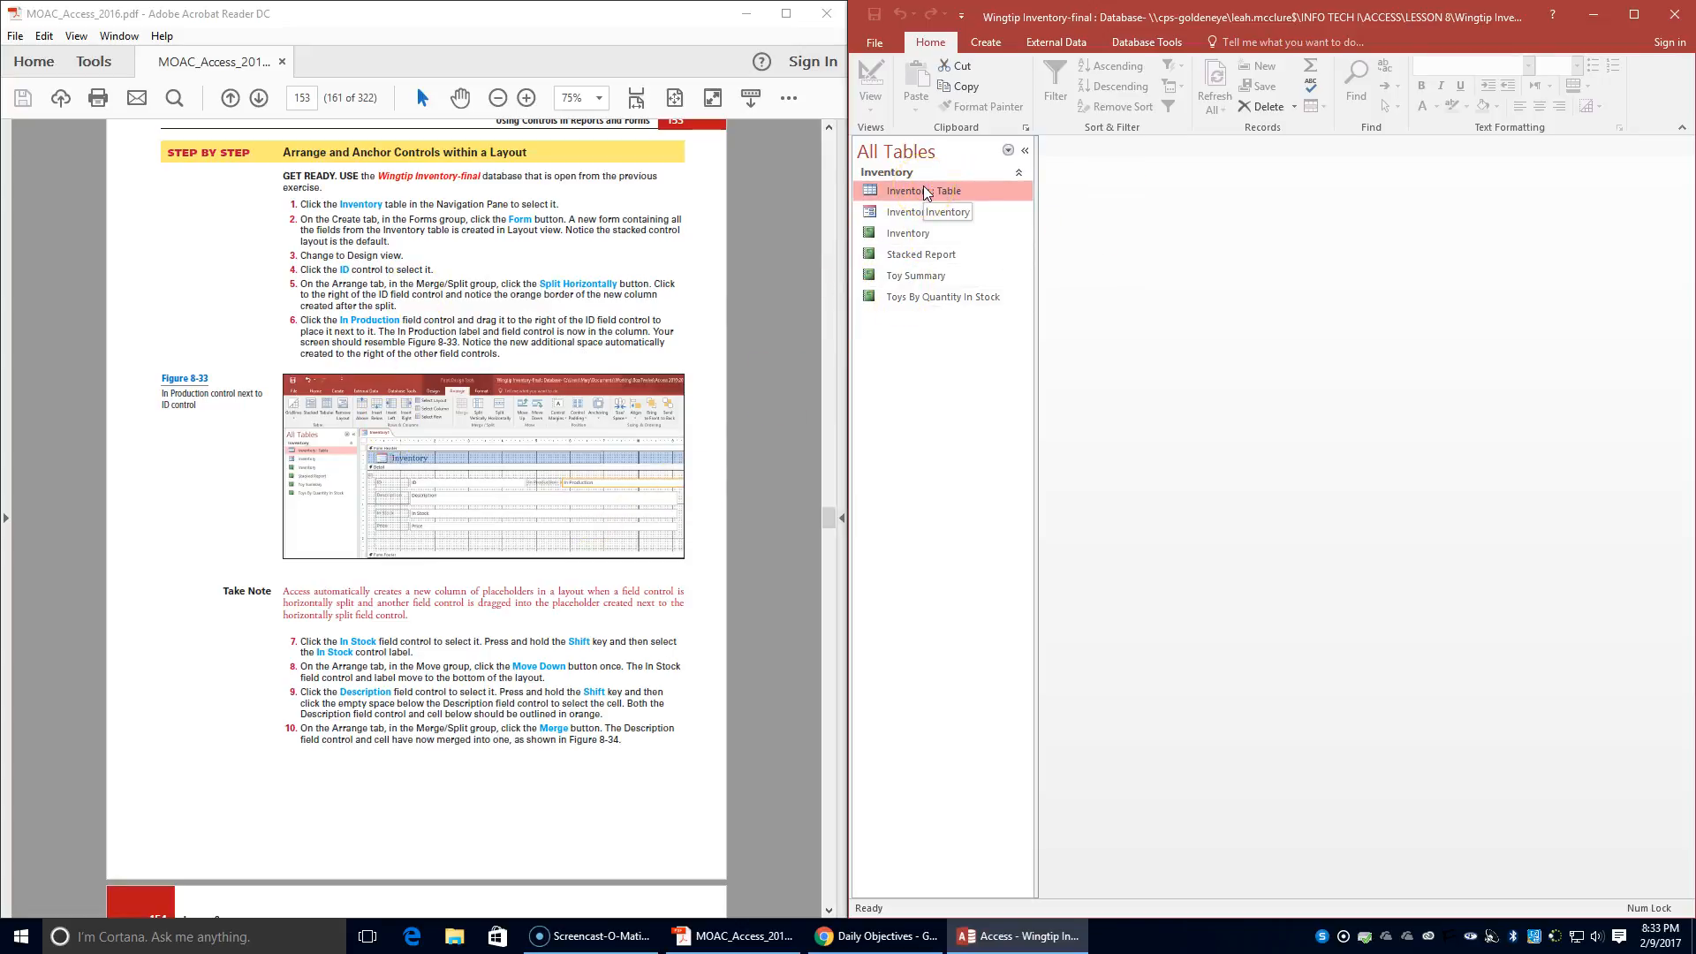
left_click(987, 45)
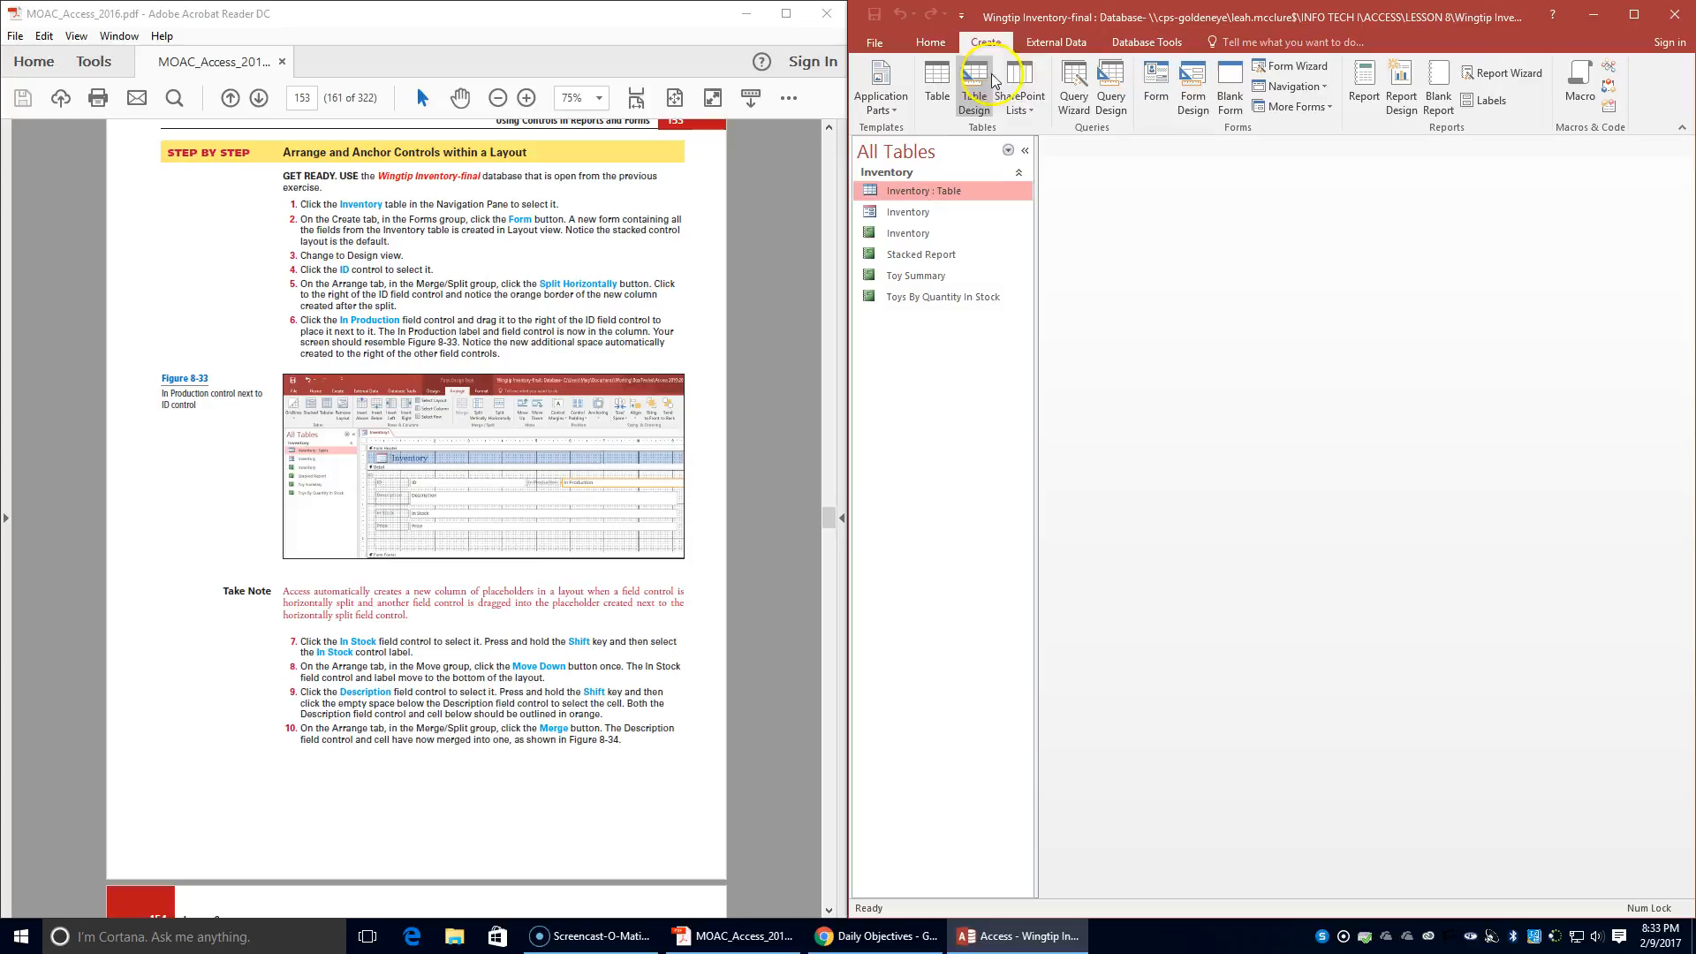
left_click(1162, 84)
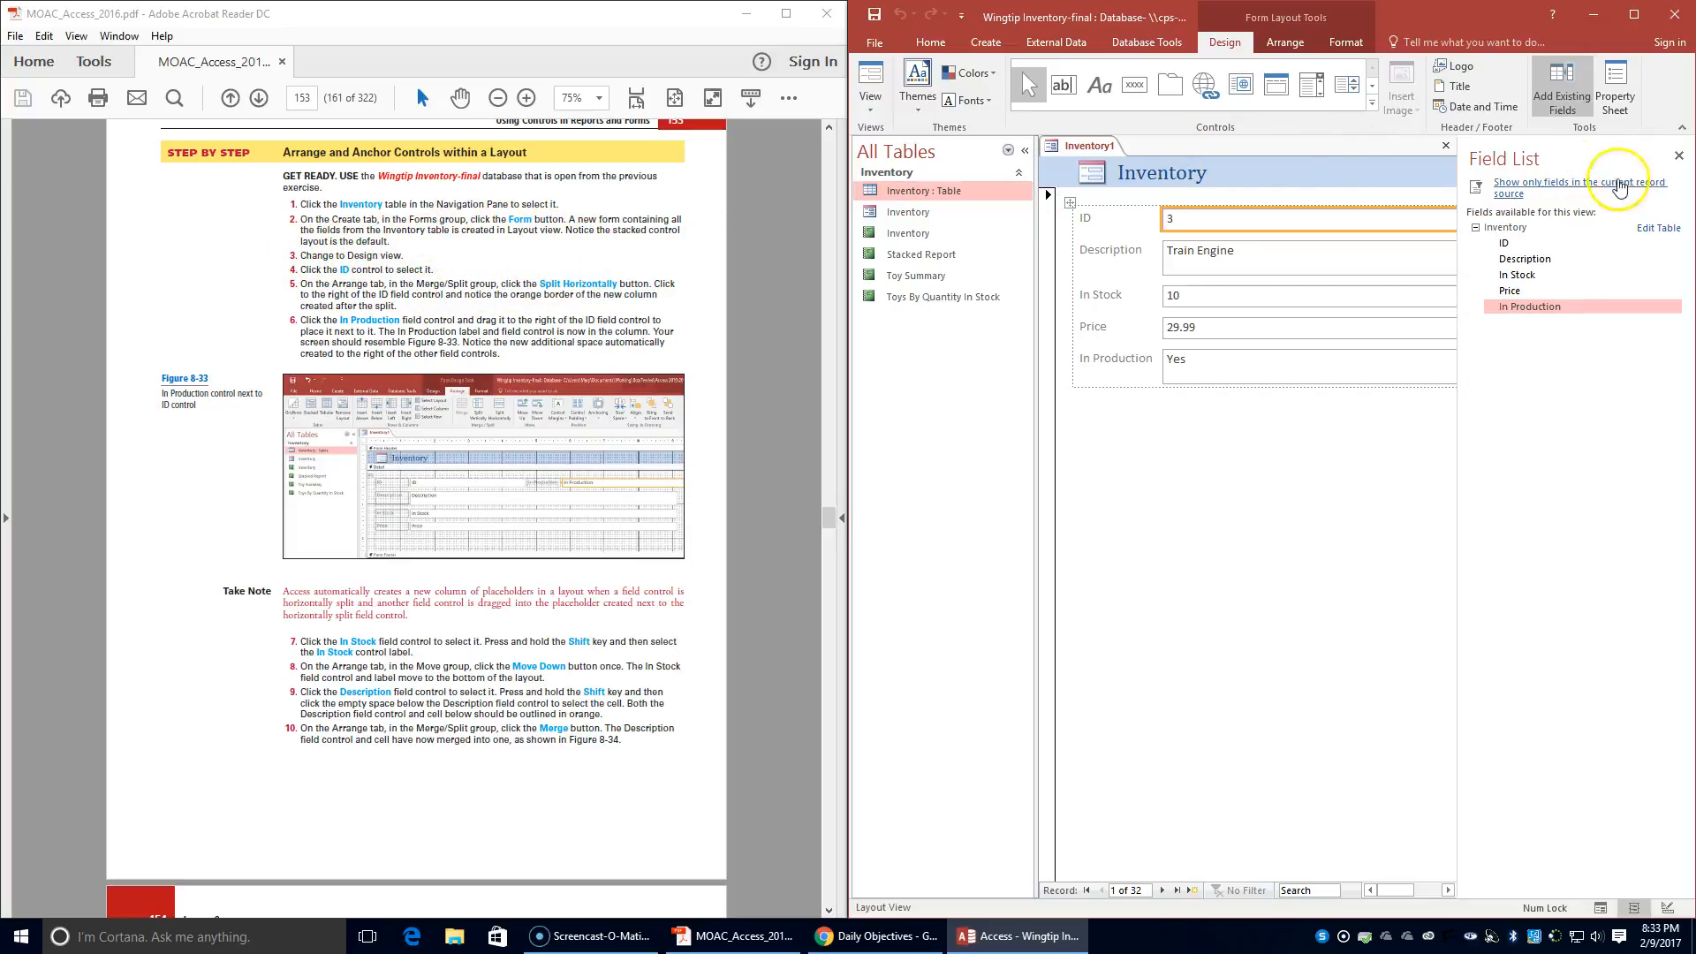
left_click(870, 104)
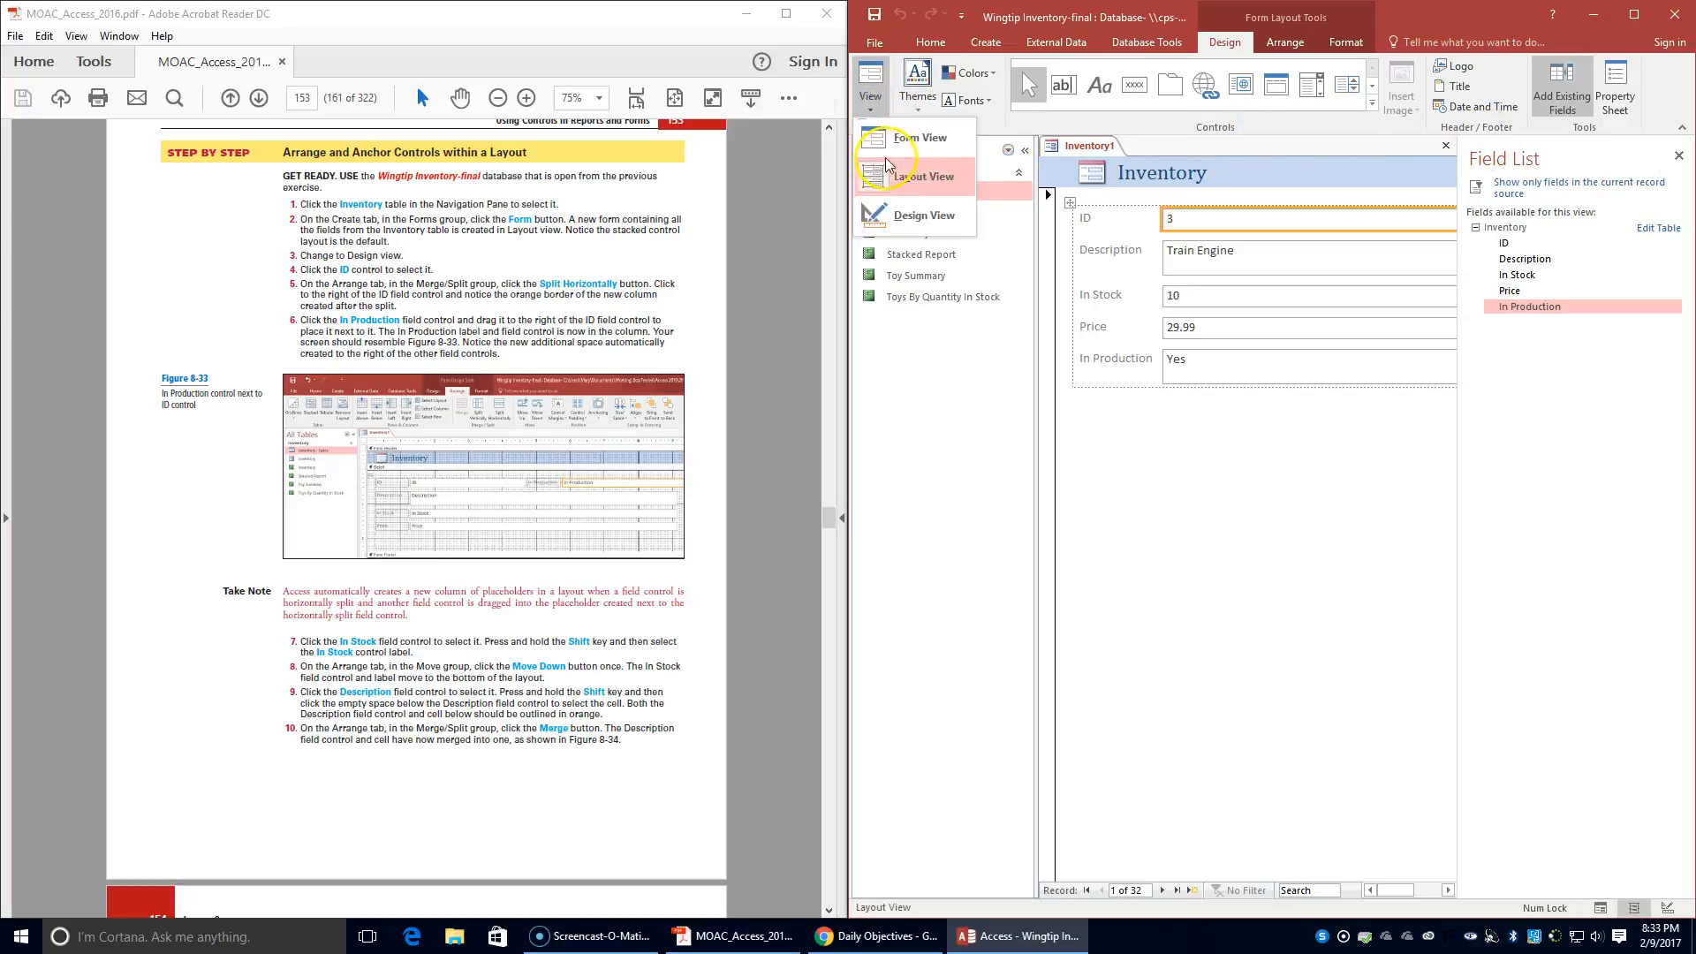
left_click(909, 221)
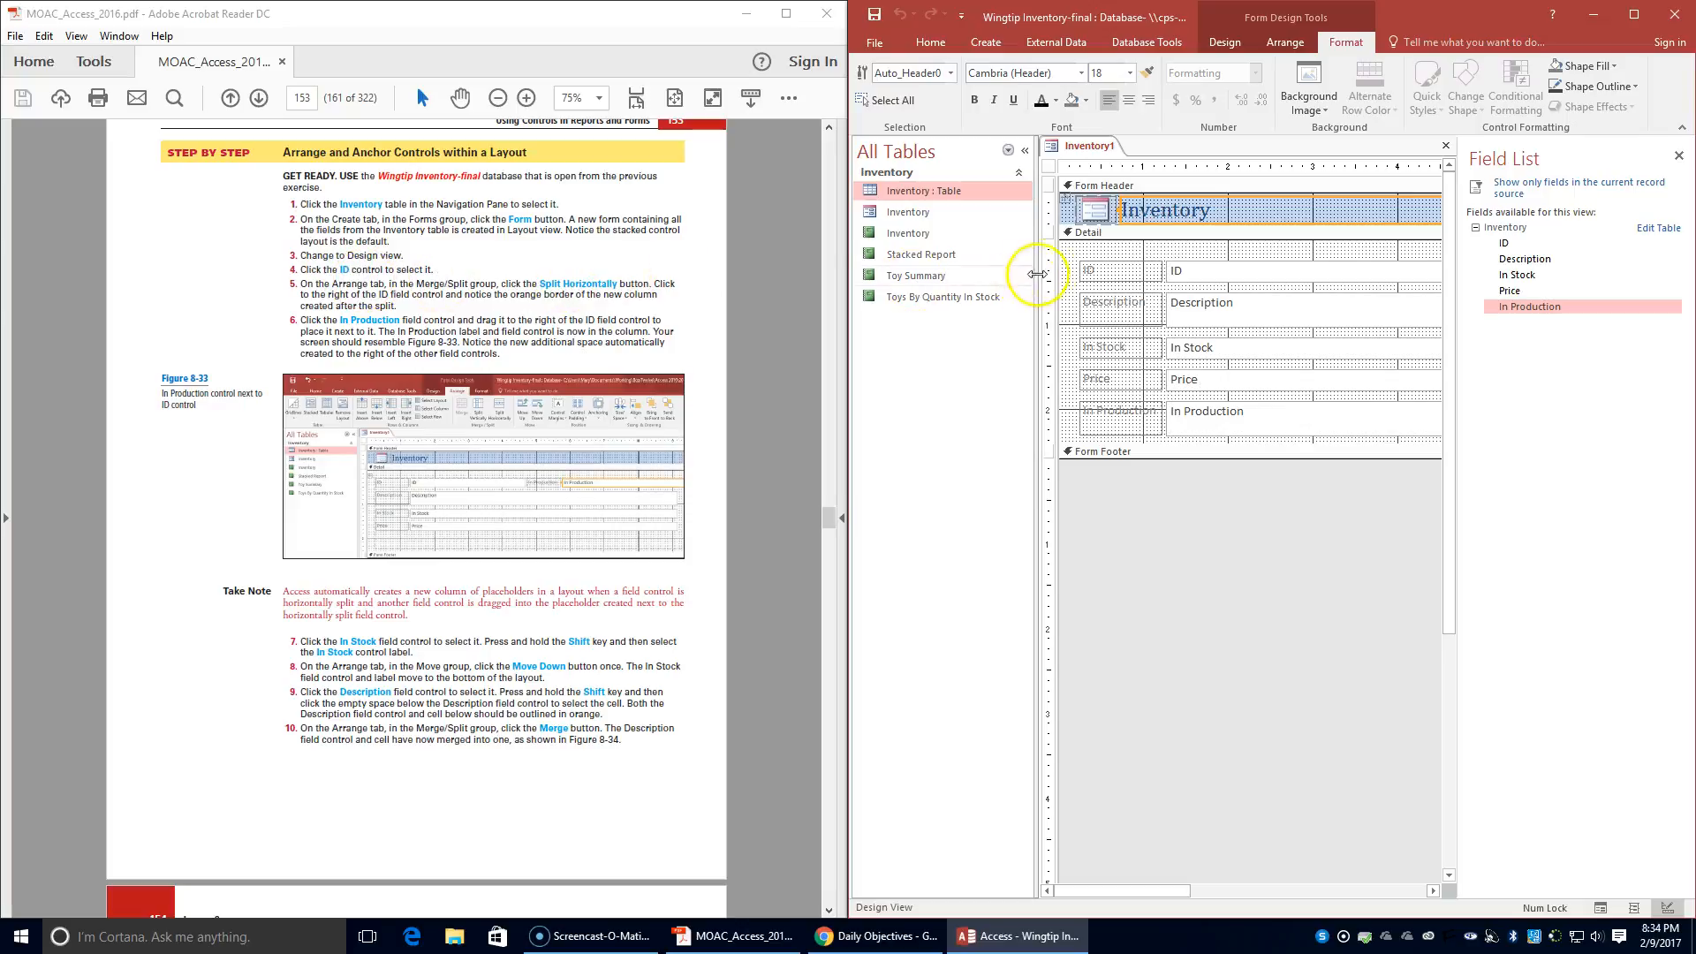
- Close the Field List and split the ID field control horizontally to create a new column beside it
left_click(1232, 268)
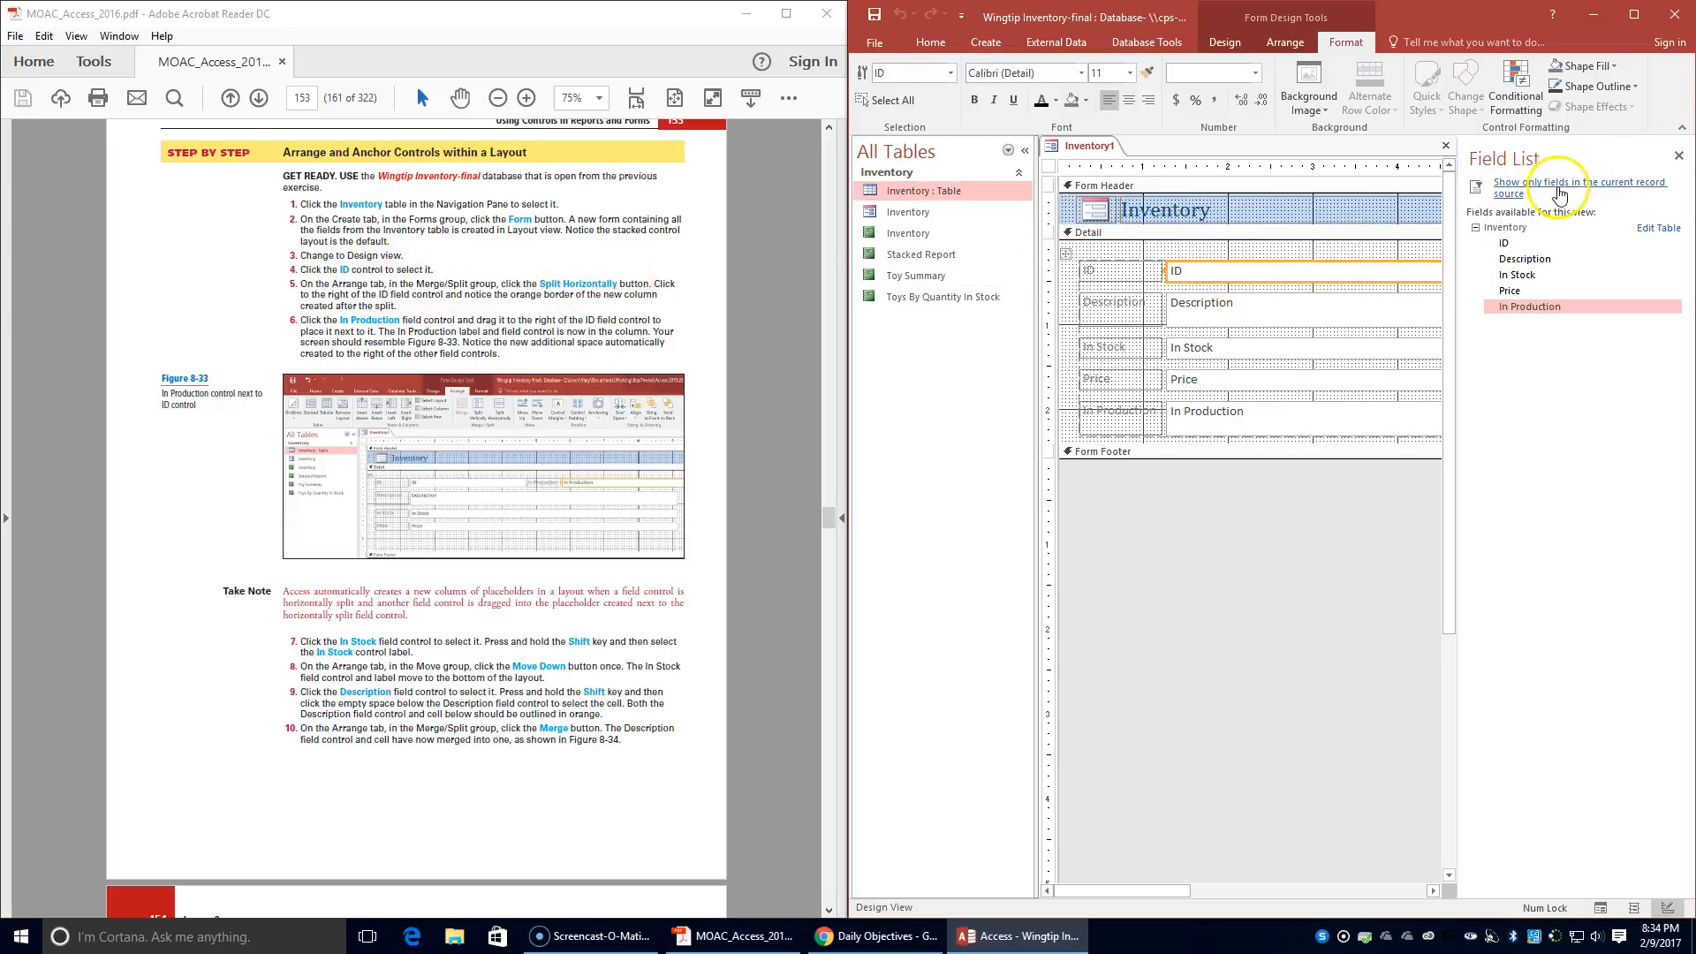
left_click(1678, 156)
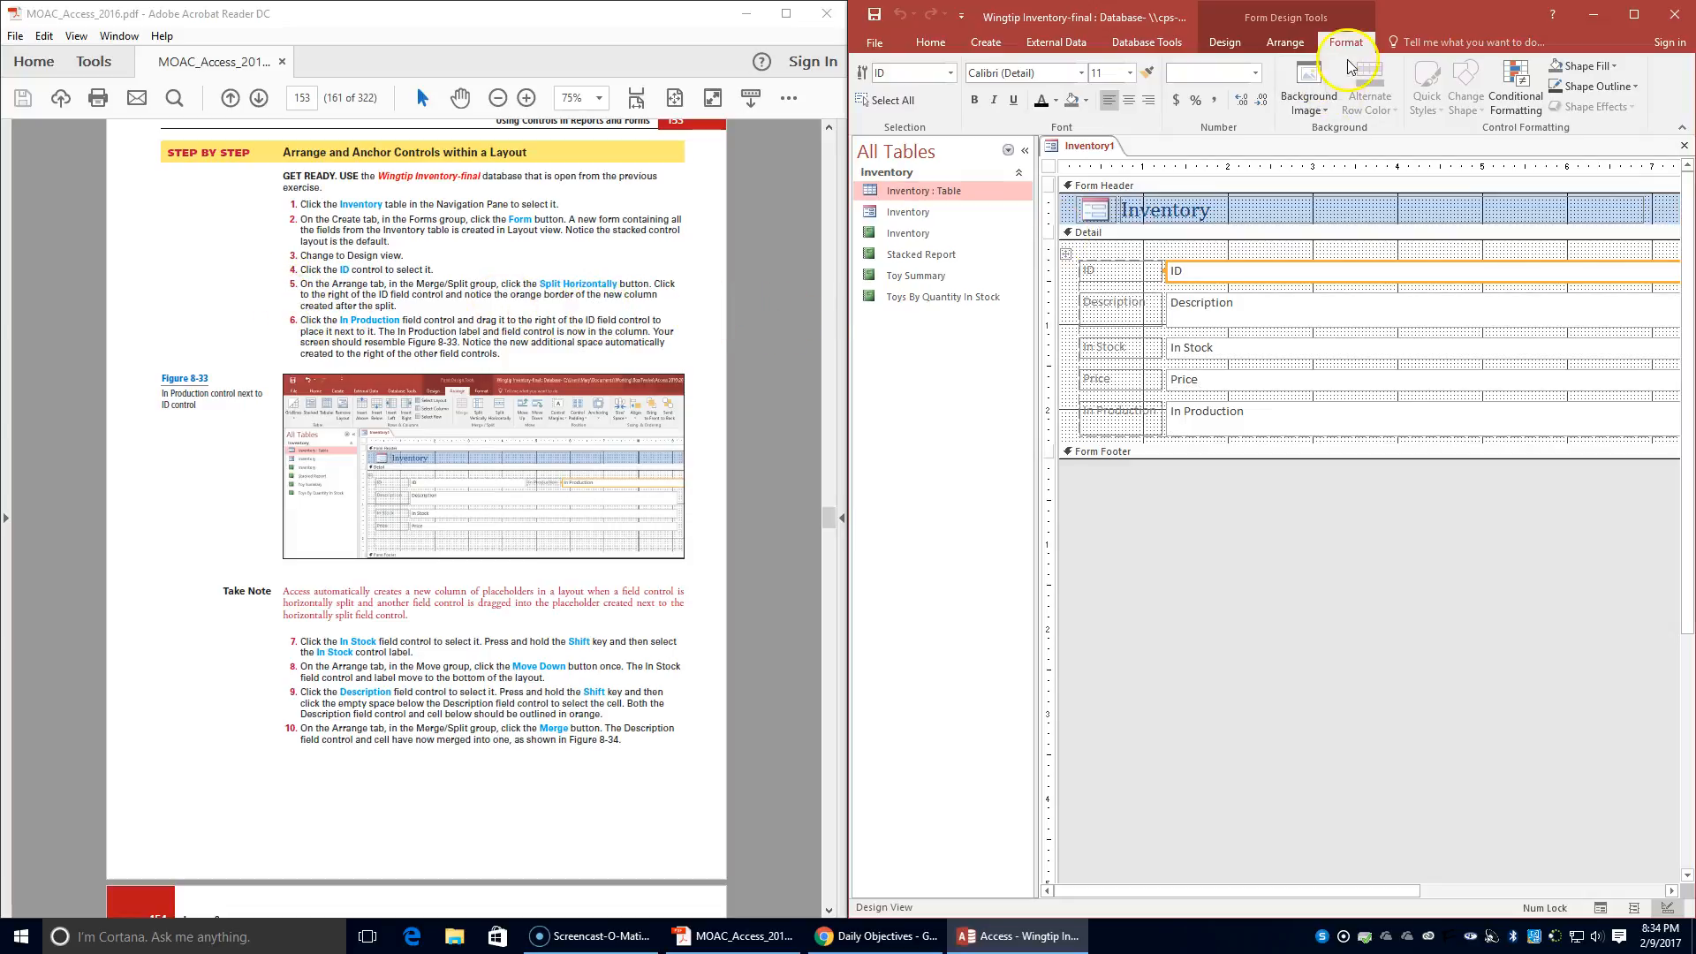
left_click(1277, 41)
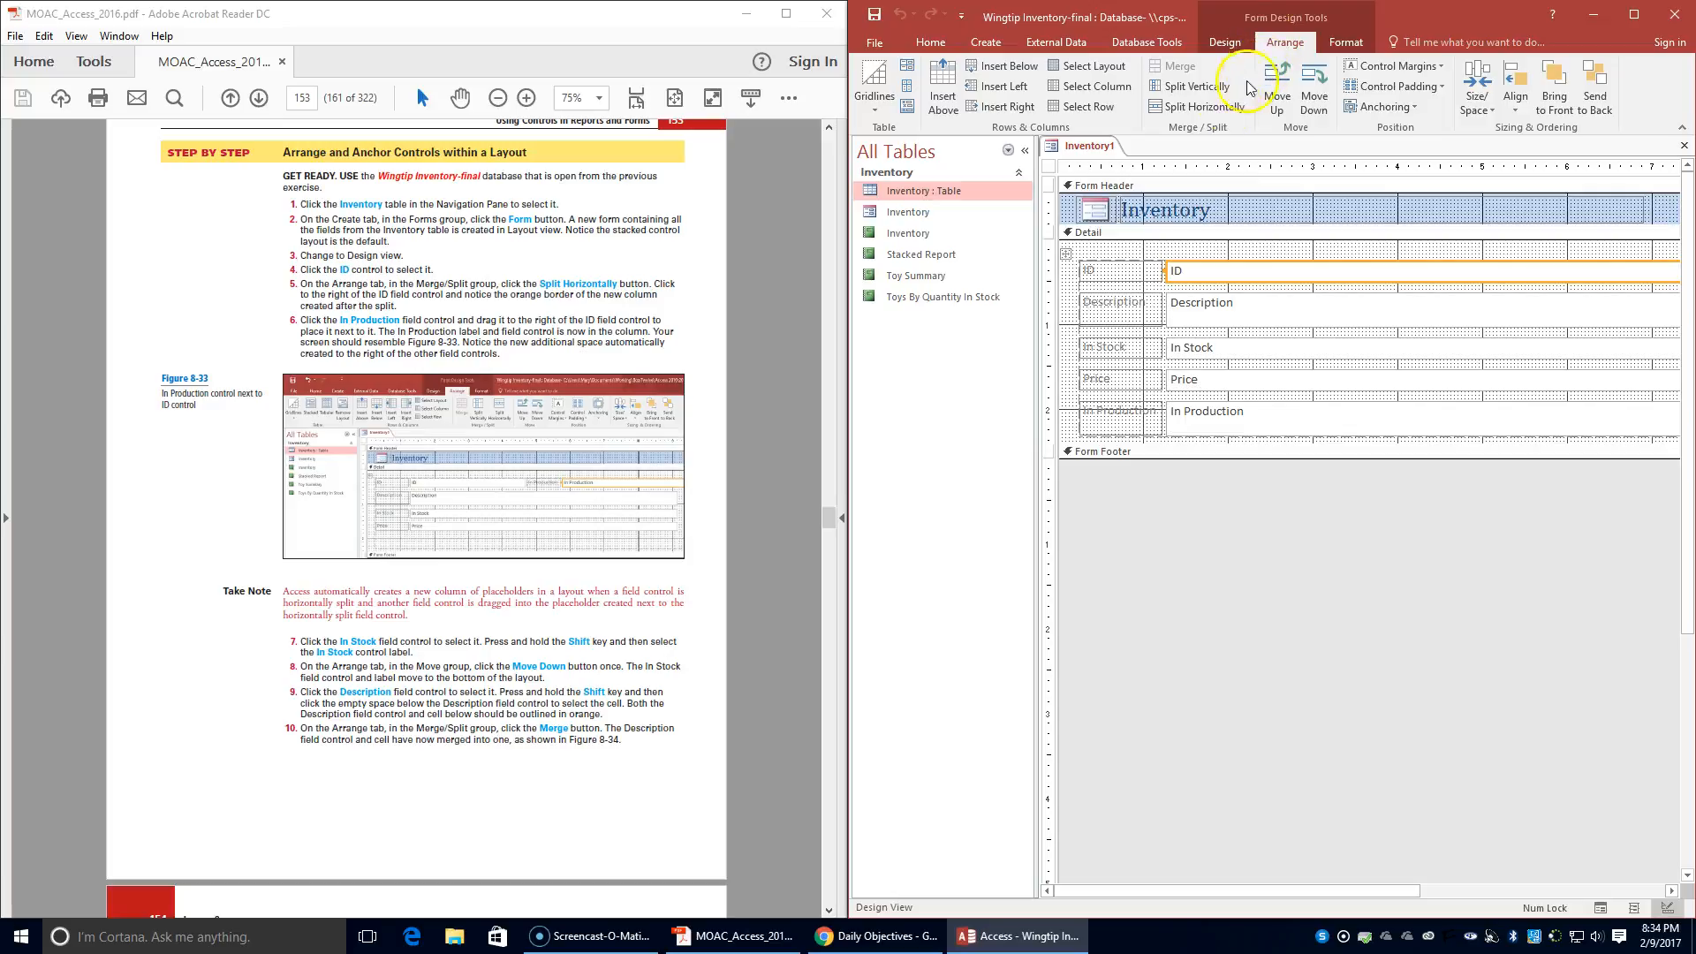
left_click(1209, 107)
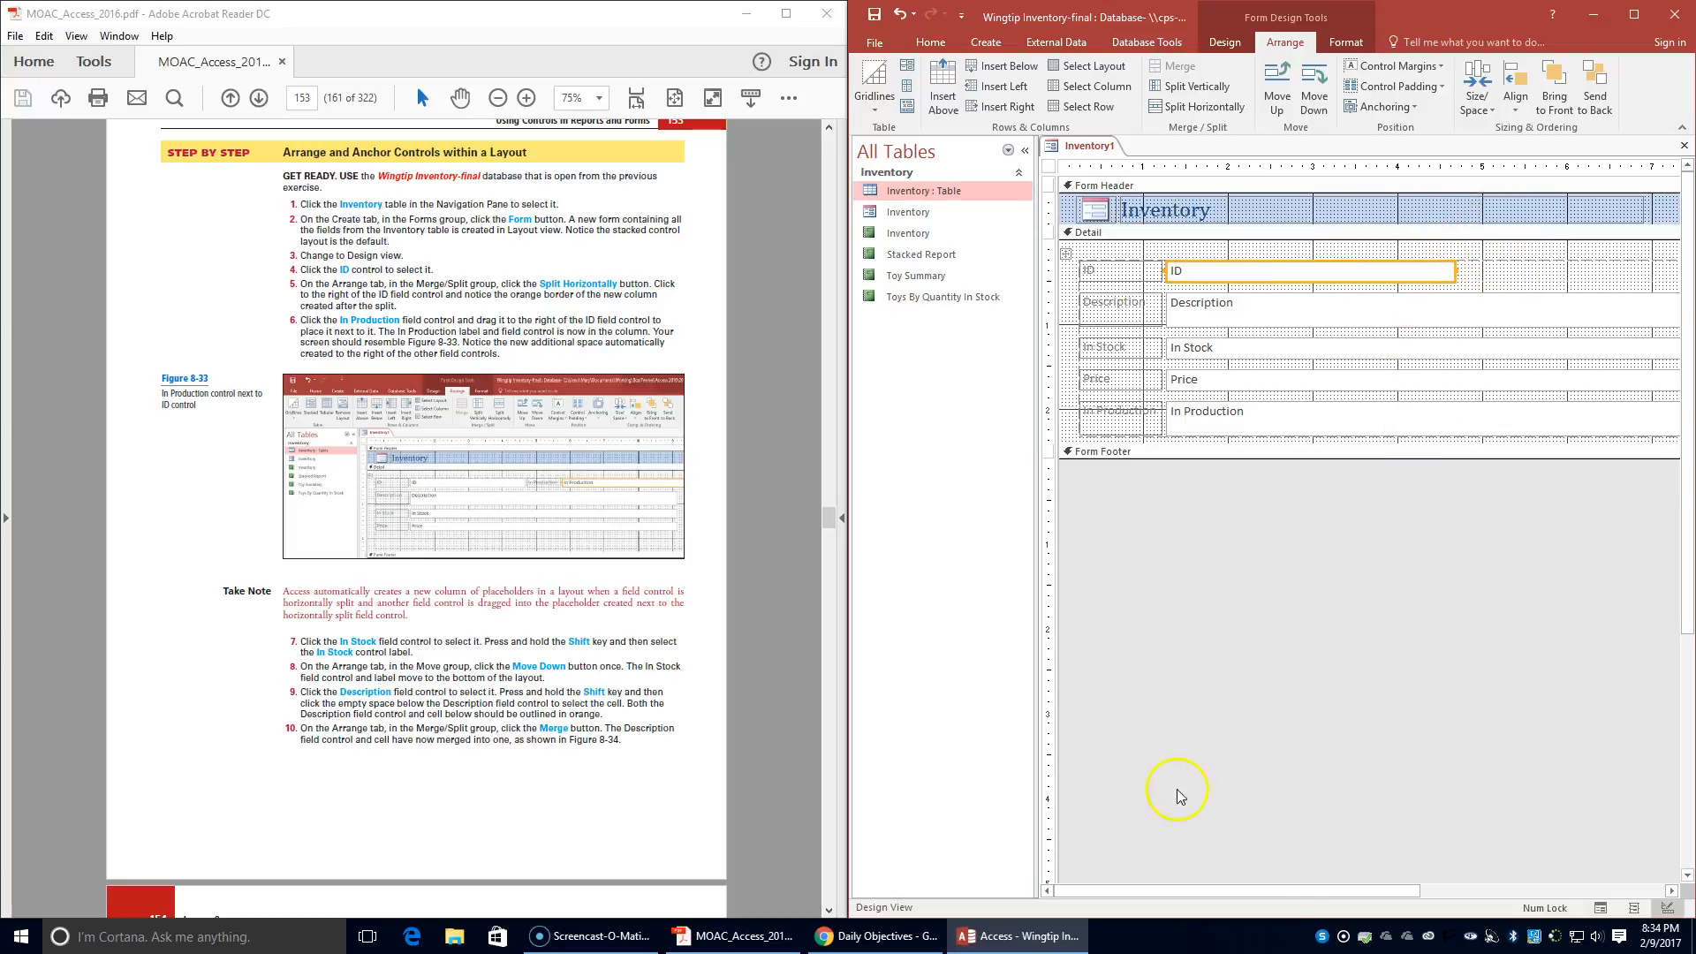
- Move the In Production field control with its label into the new cell beside the ID field control
mouse_move(1295, 891)
left_mouse_down()
mouse_move(1404, 871)
mouse_move(1300, 870)
left_mouse_up()
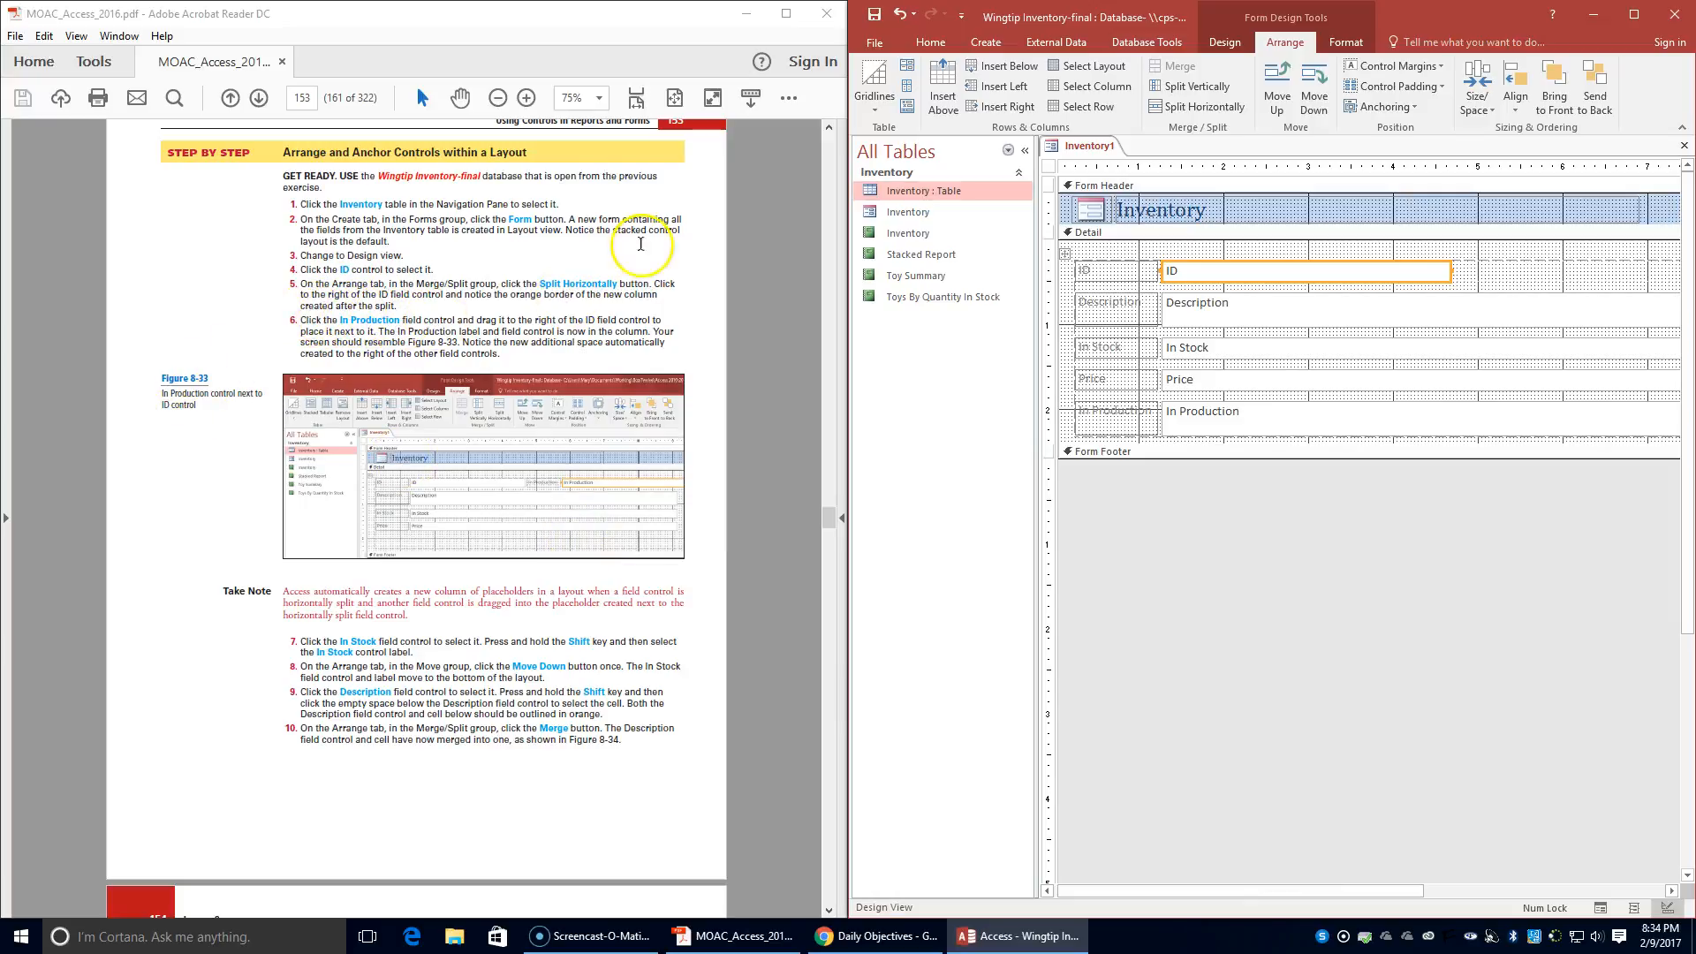
left_click(1263, 415)
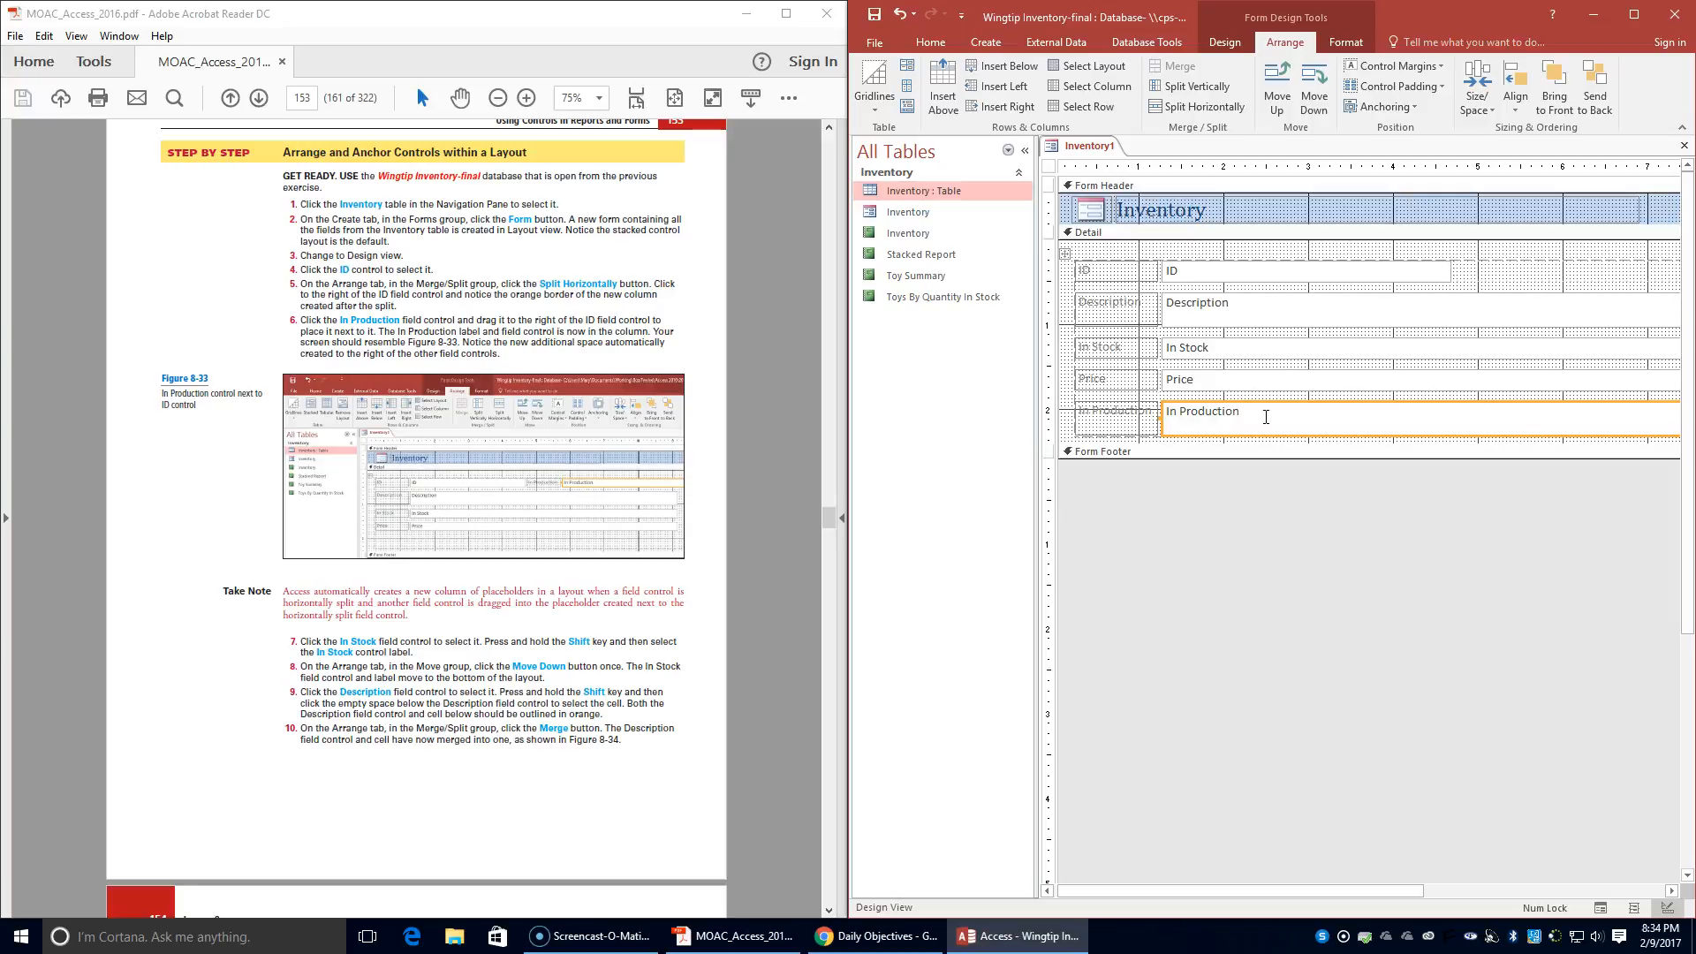
left_click(1263, 416)
left_click_drag(1316, 405, 1625, 259)
left_click_drag(1207, 895, 1295, 867)
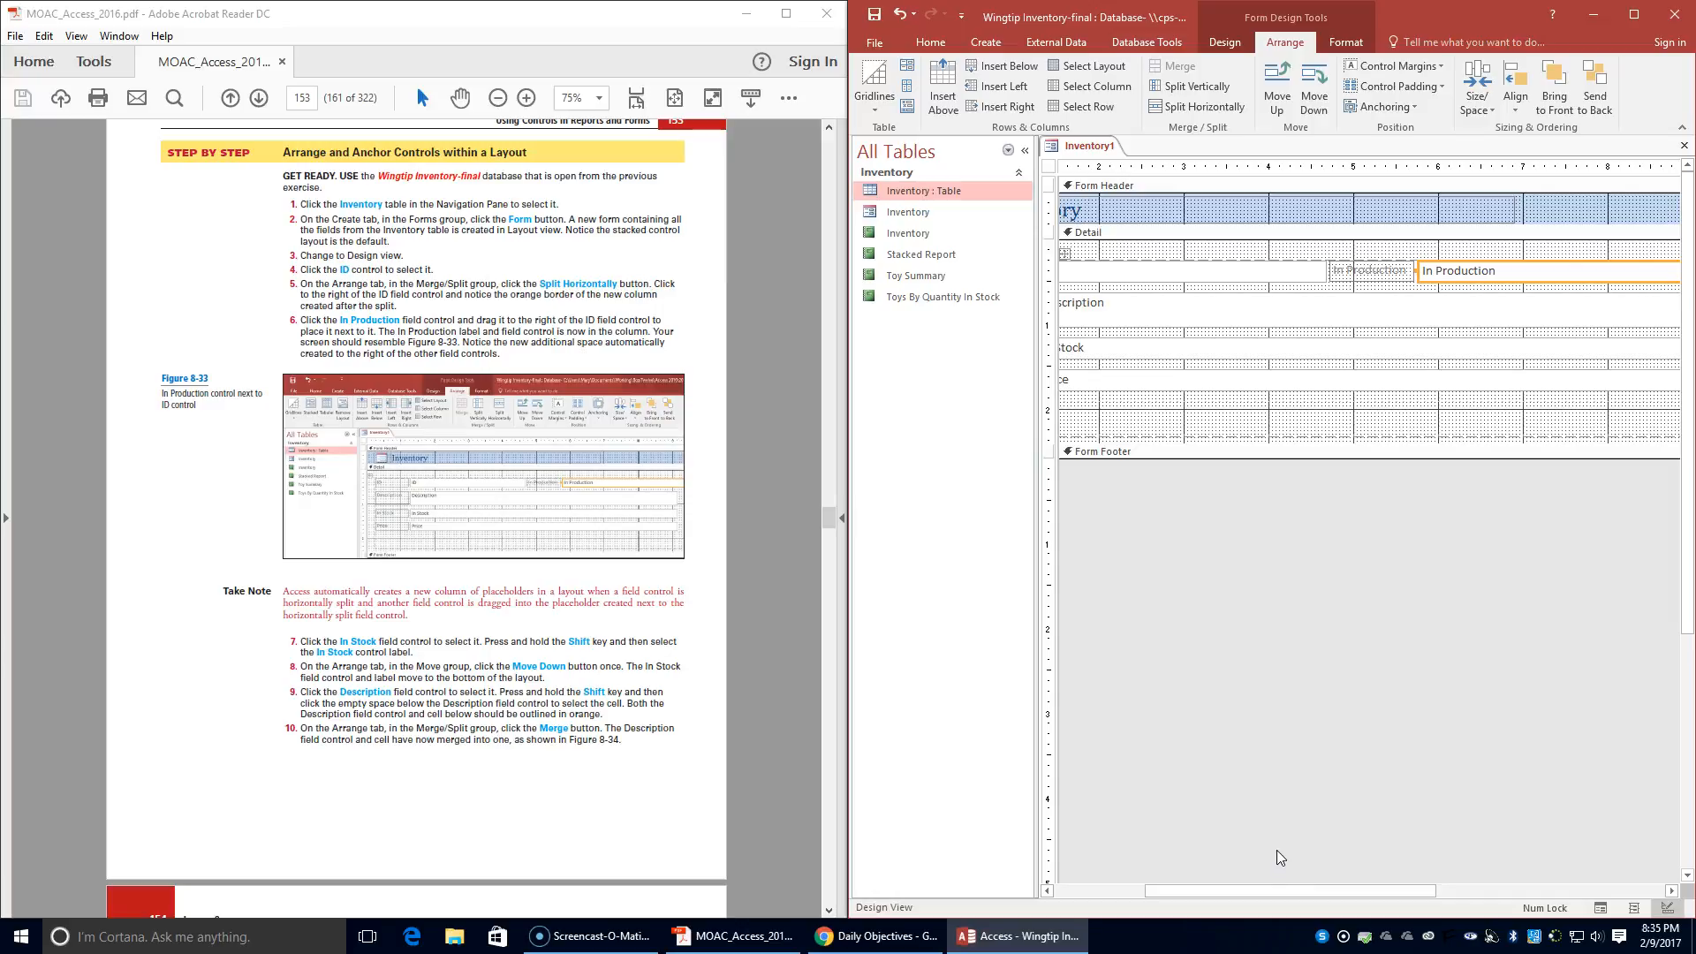
mouse_move(1398, 890)
left_mouse_down()
mouse_move(1492, 892)
mouse_move(1394, 899)
left_mouse_up()
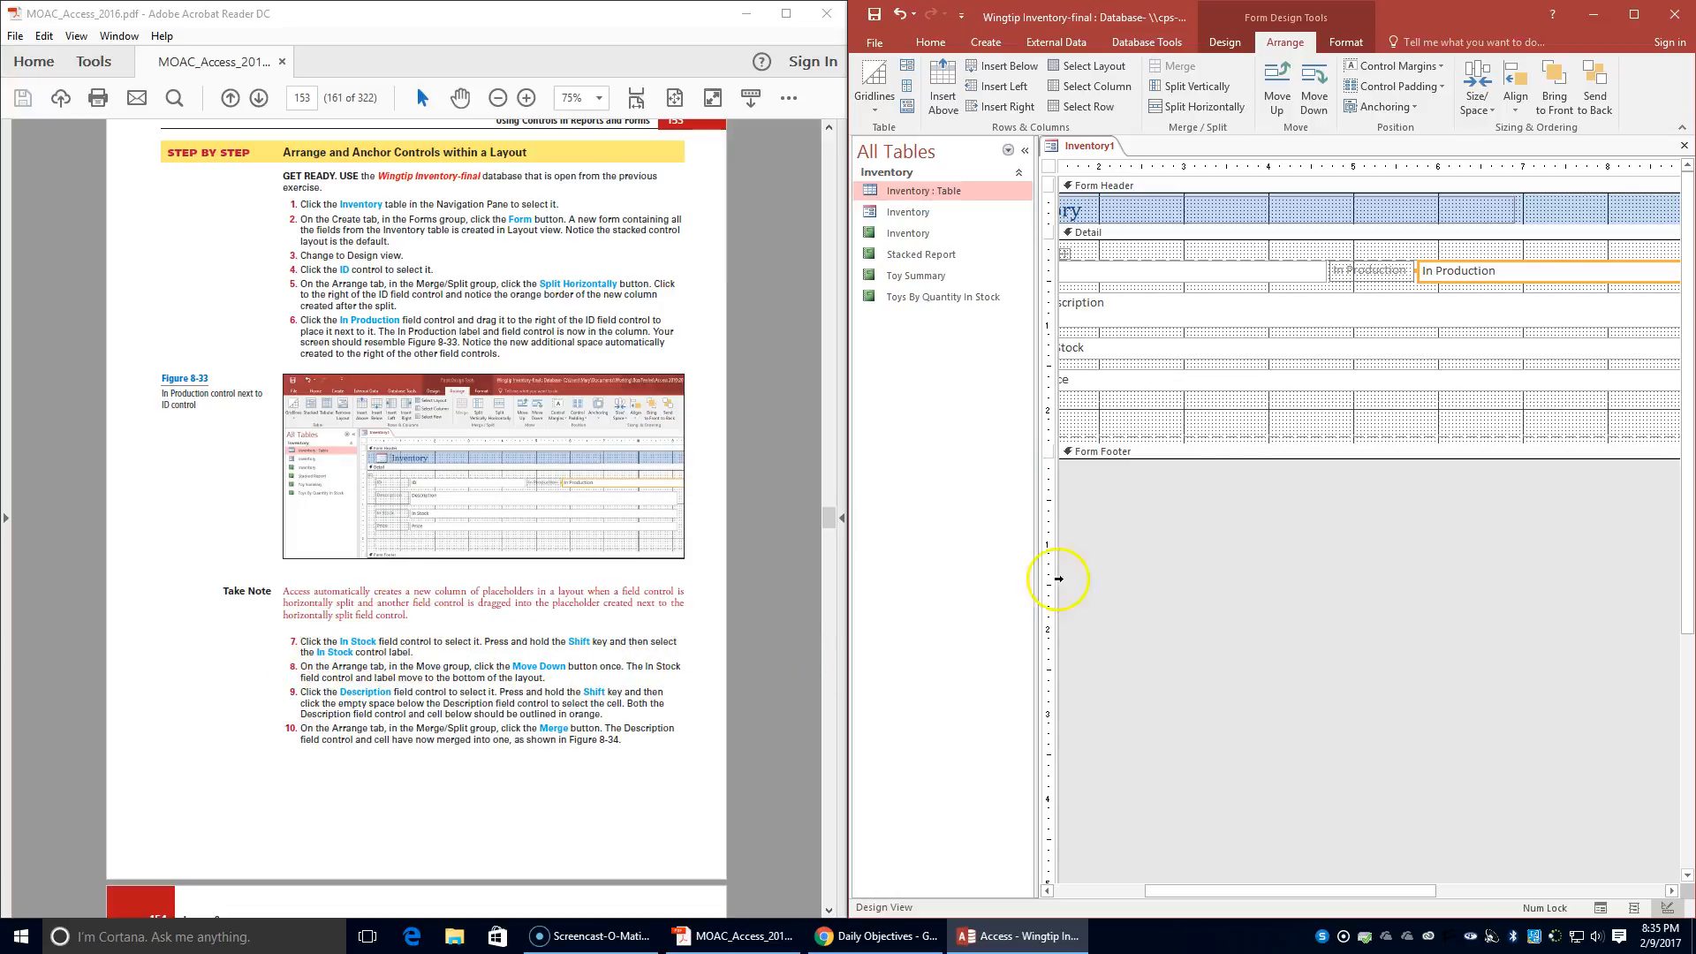
- Move the In Stock field control and its label down to the last row of the layout, below Price
left_click_drag(1325, 890, 1231, 892)
left_click(1233, 349)
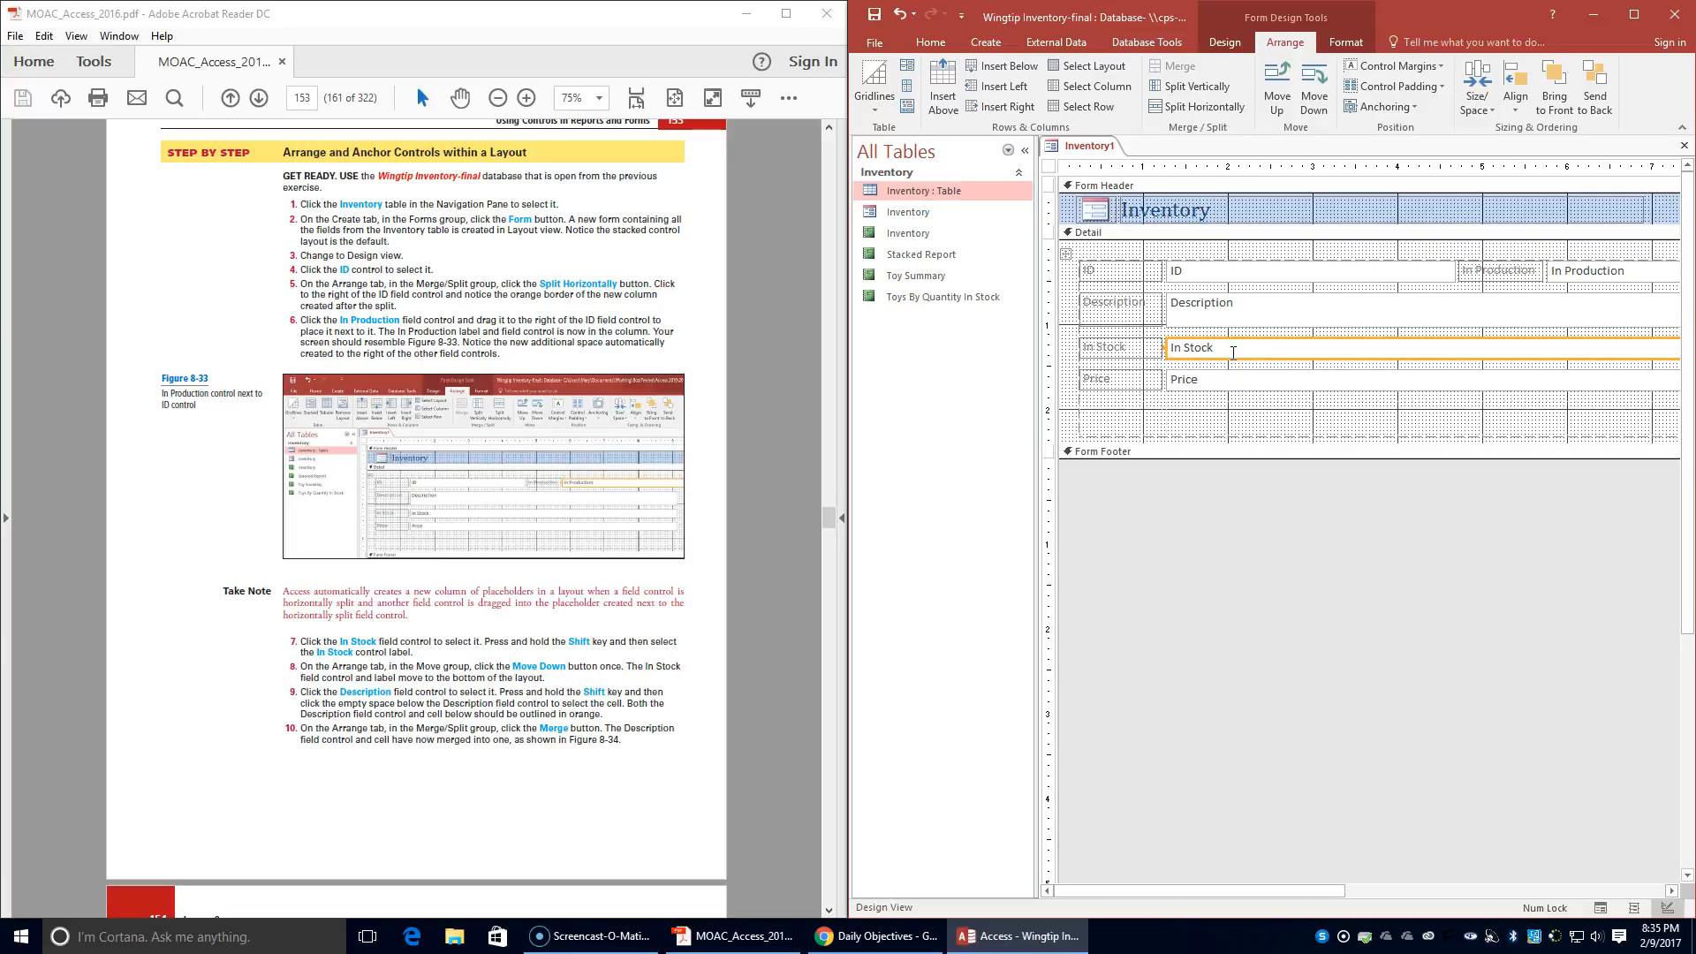
left_click(1123, 352, "shift")
left_click(1315, 102)
left_click(1316, 99)
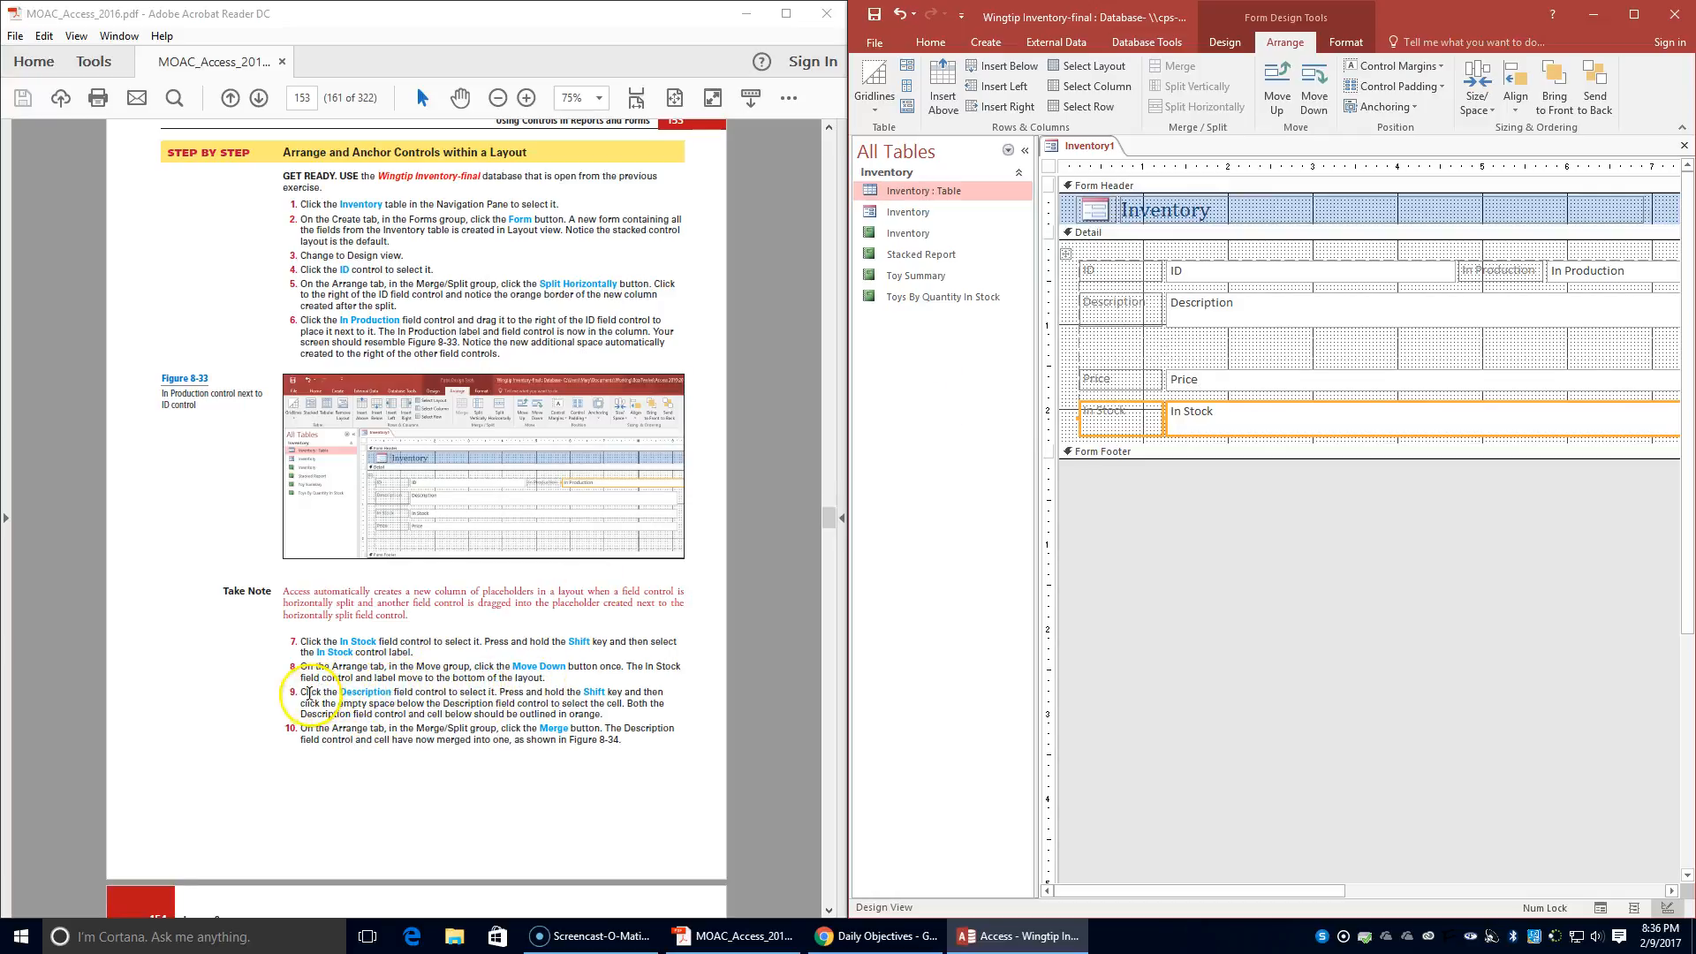
- Merge the Description field control with the empty cell directly below it
left_click(1249, 324)
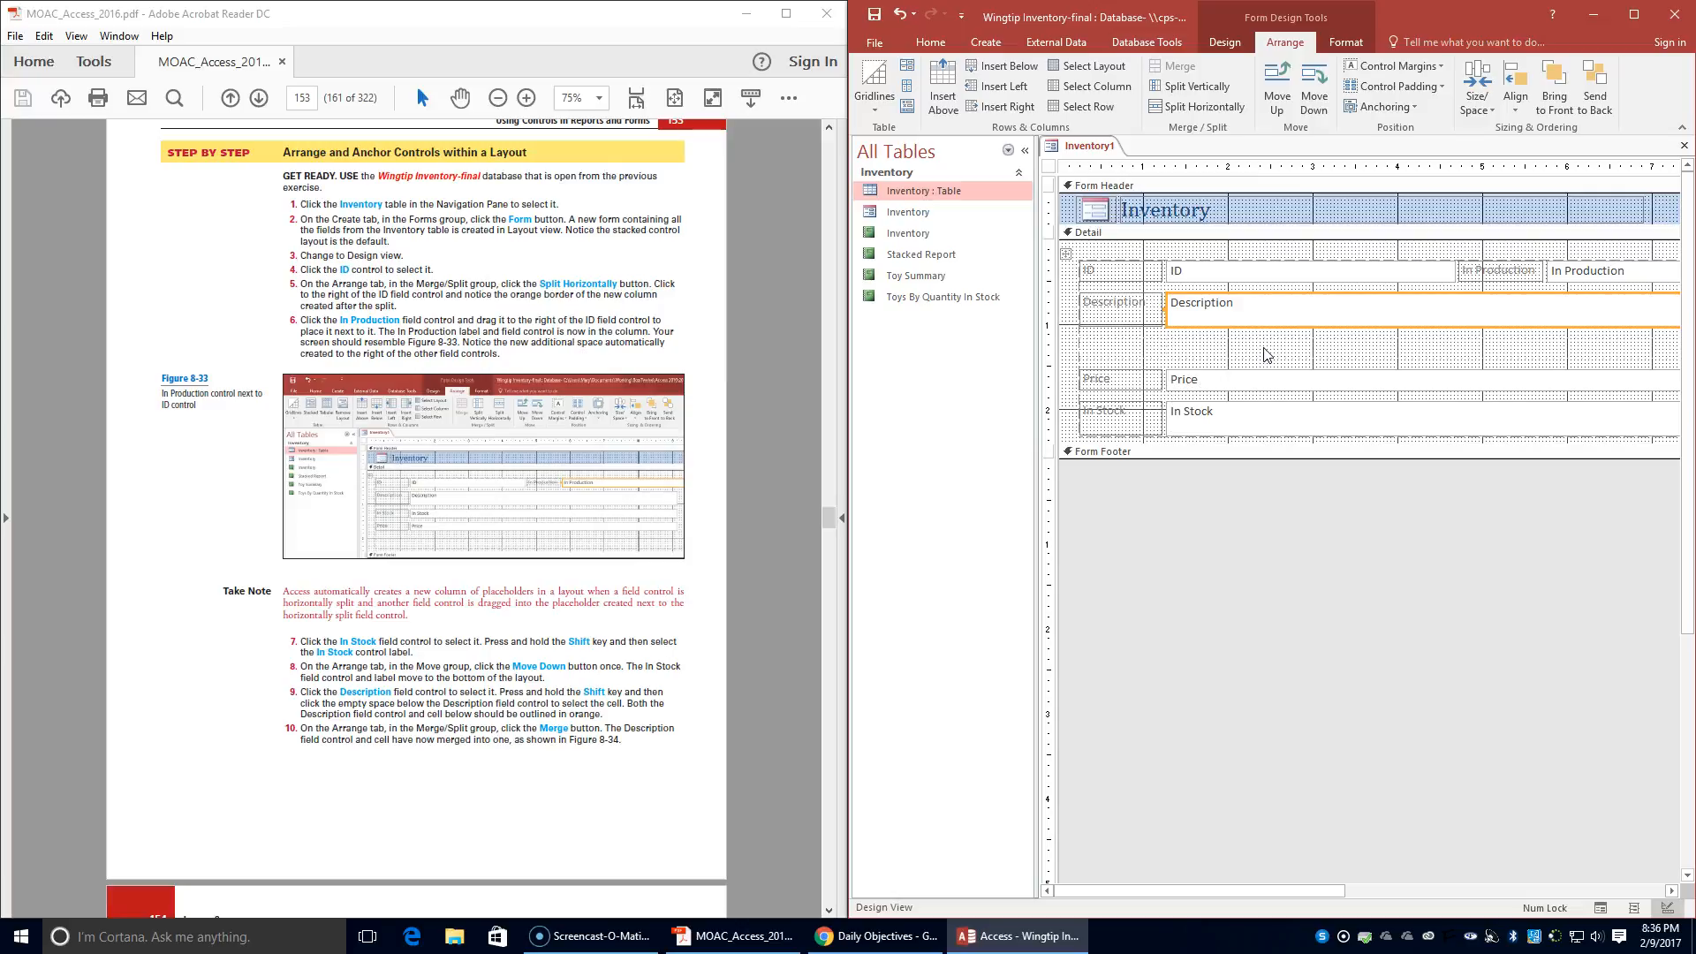
left_click(1264, 353, "shift")
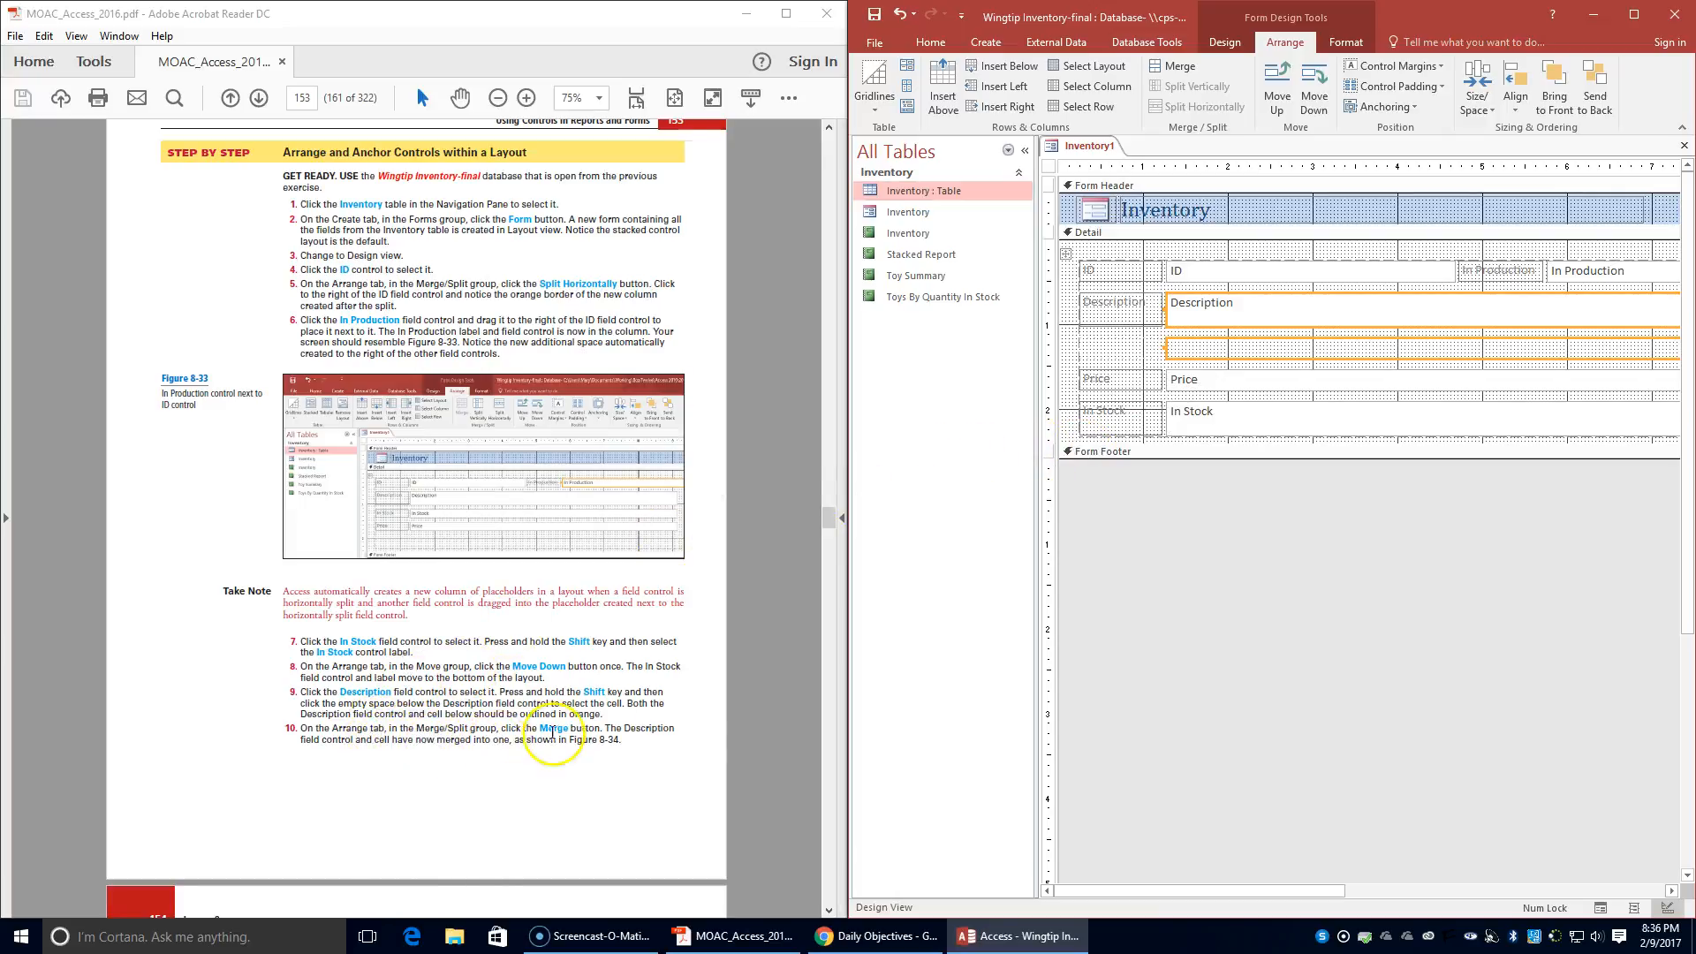
left_click(1181, 66)
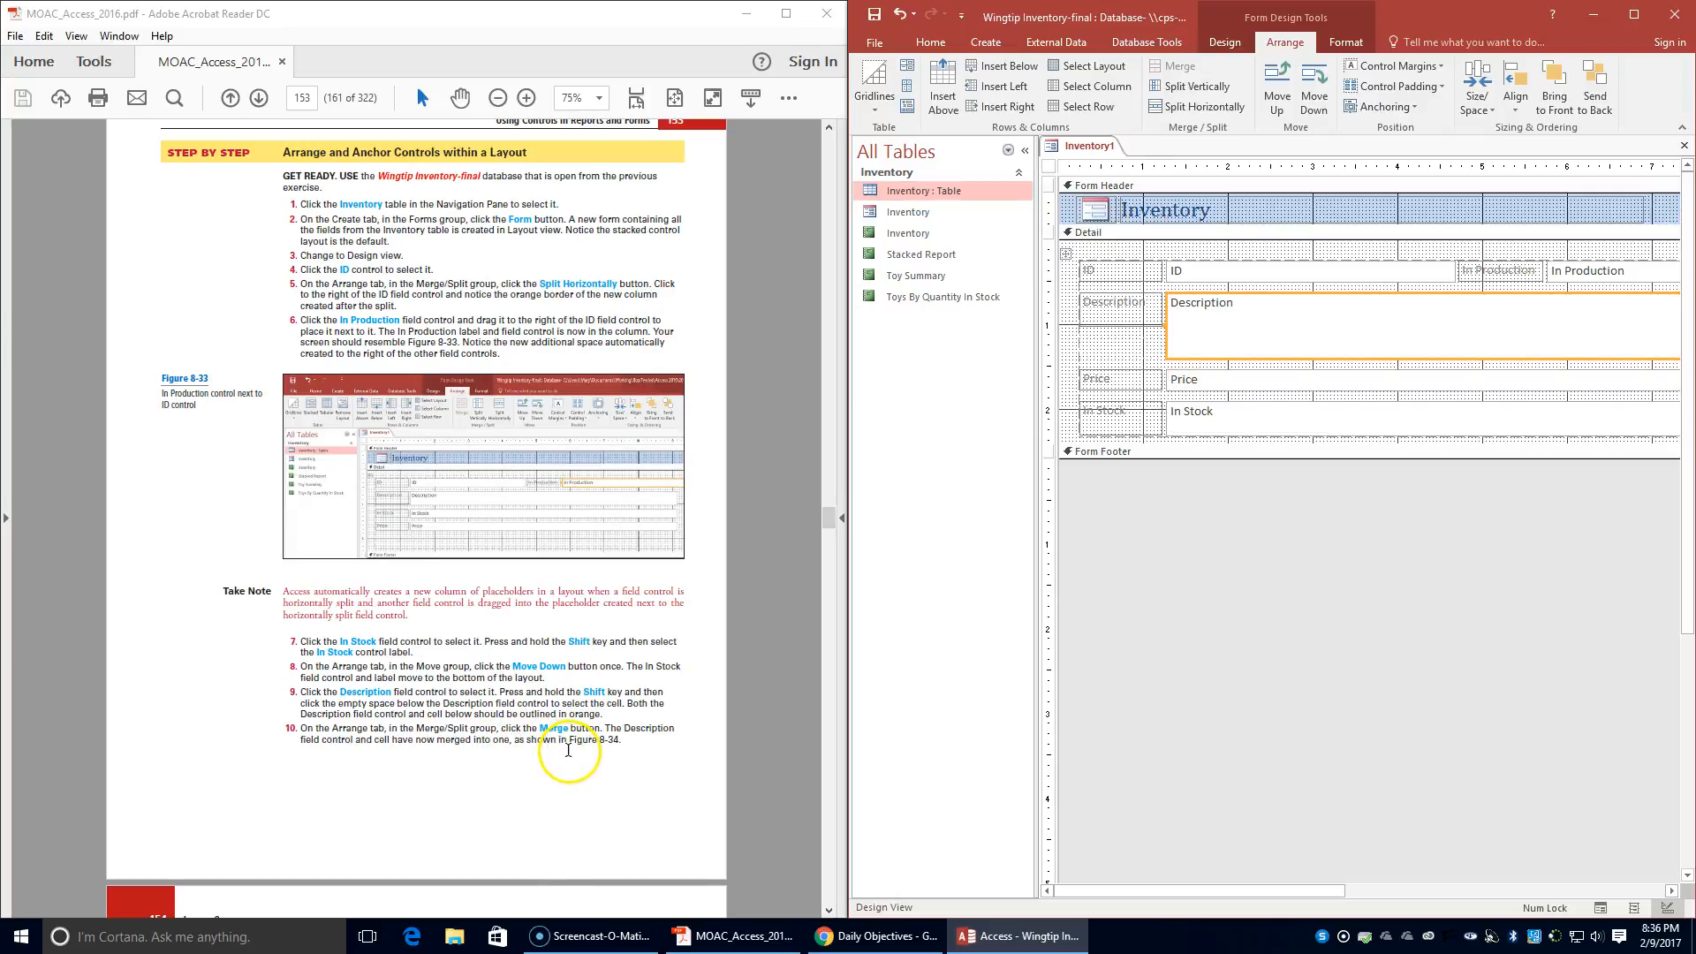
- Insert an empty row below the In Stock field control
scroll(568, 750, "down", 1)
scroll(567, 750, "down", 8)
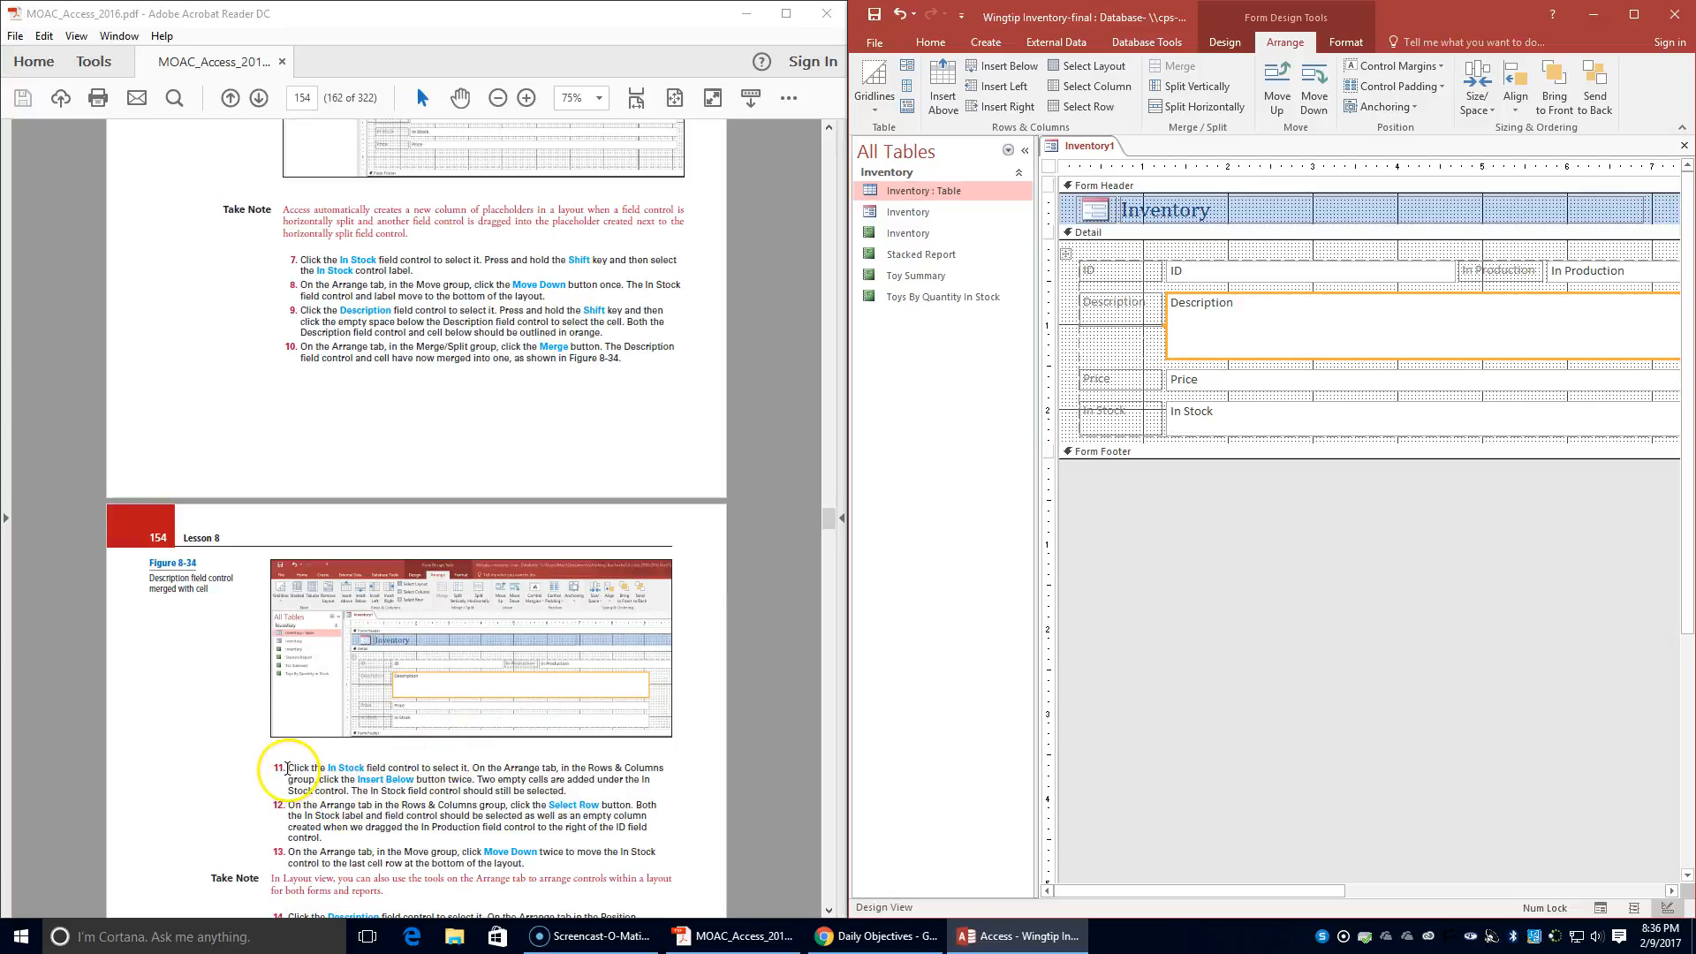
left_click(1292, 412)
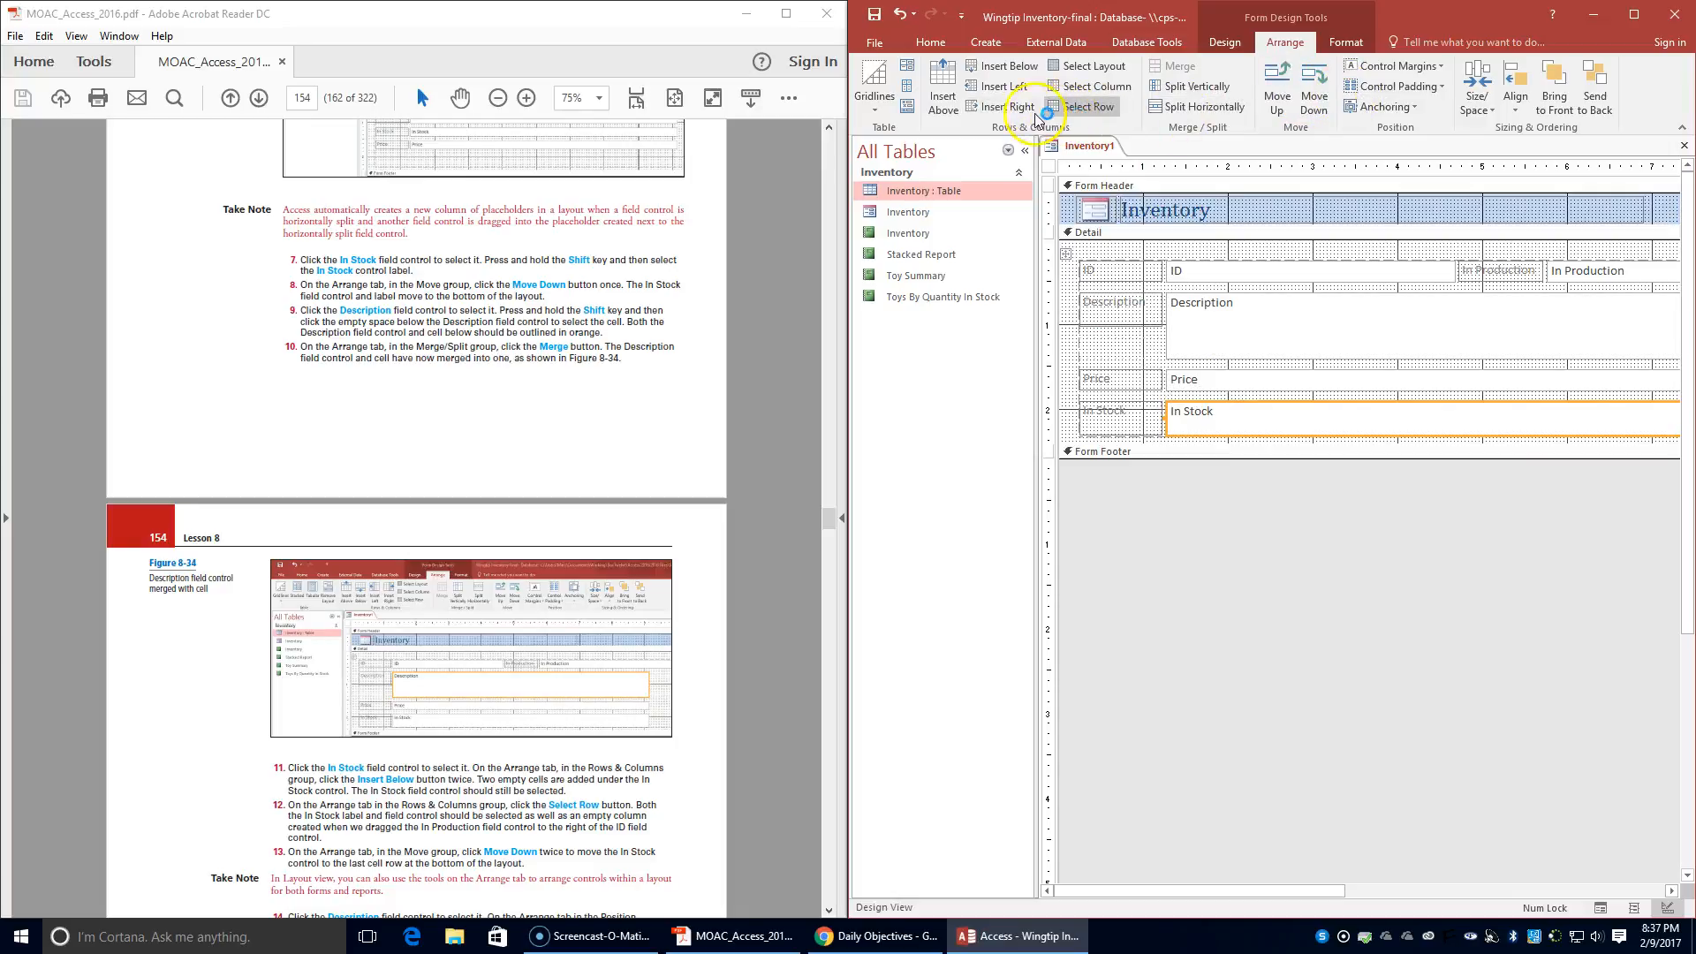
left_click(1011, 69)
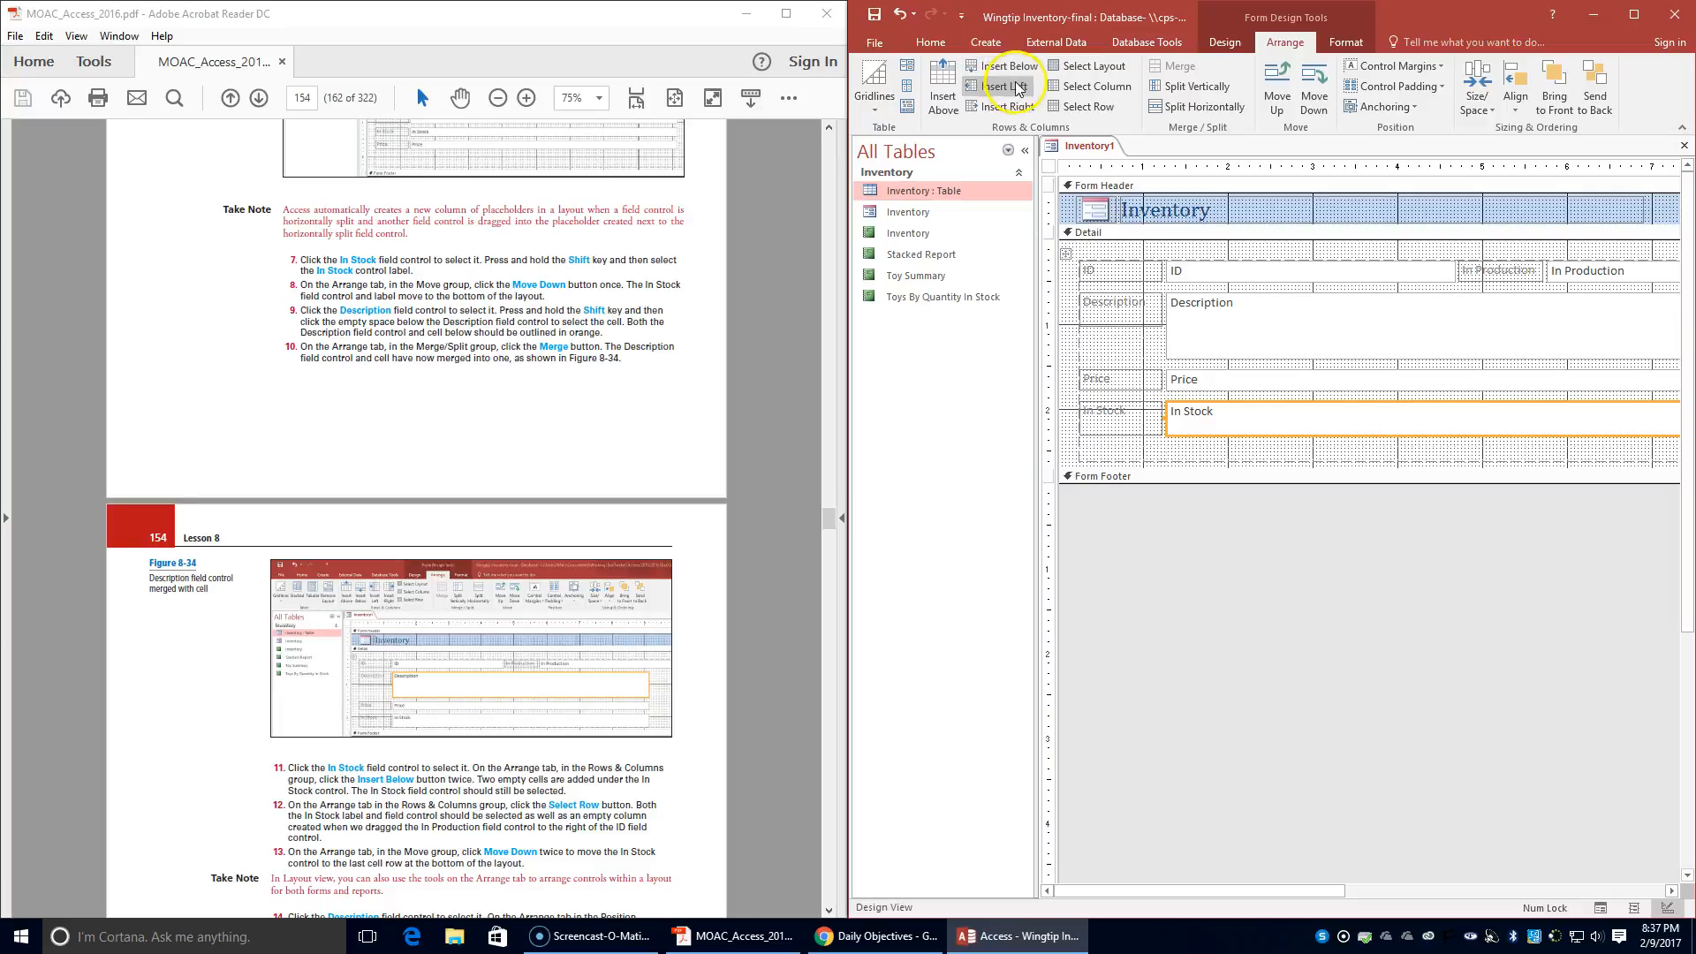
- Select the entire In Stock row and move it down twice, into the Form Footer section
scroll(456, 794, "down", 2)
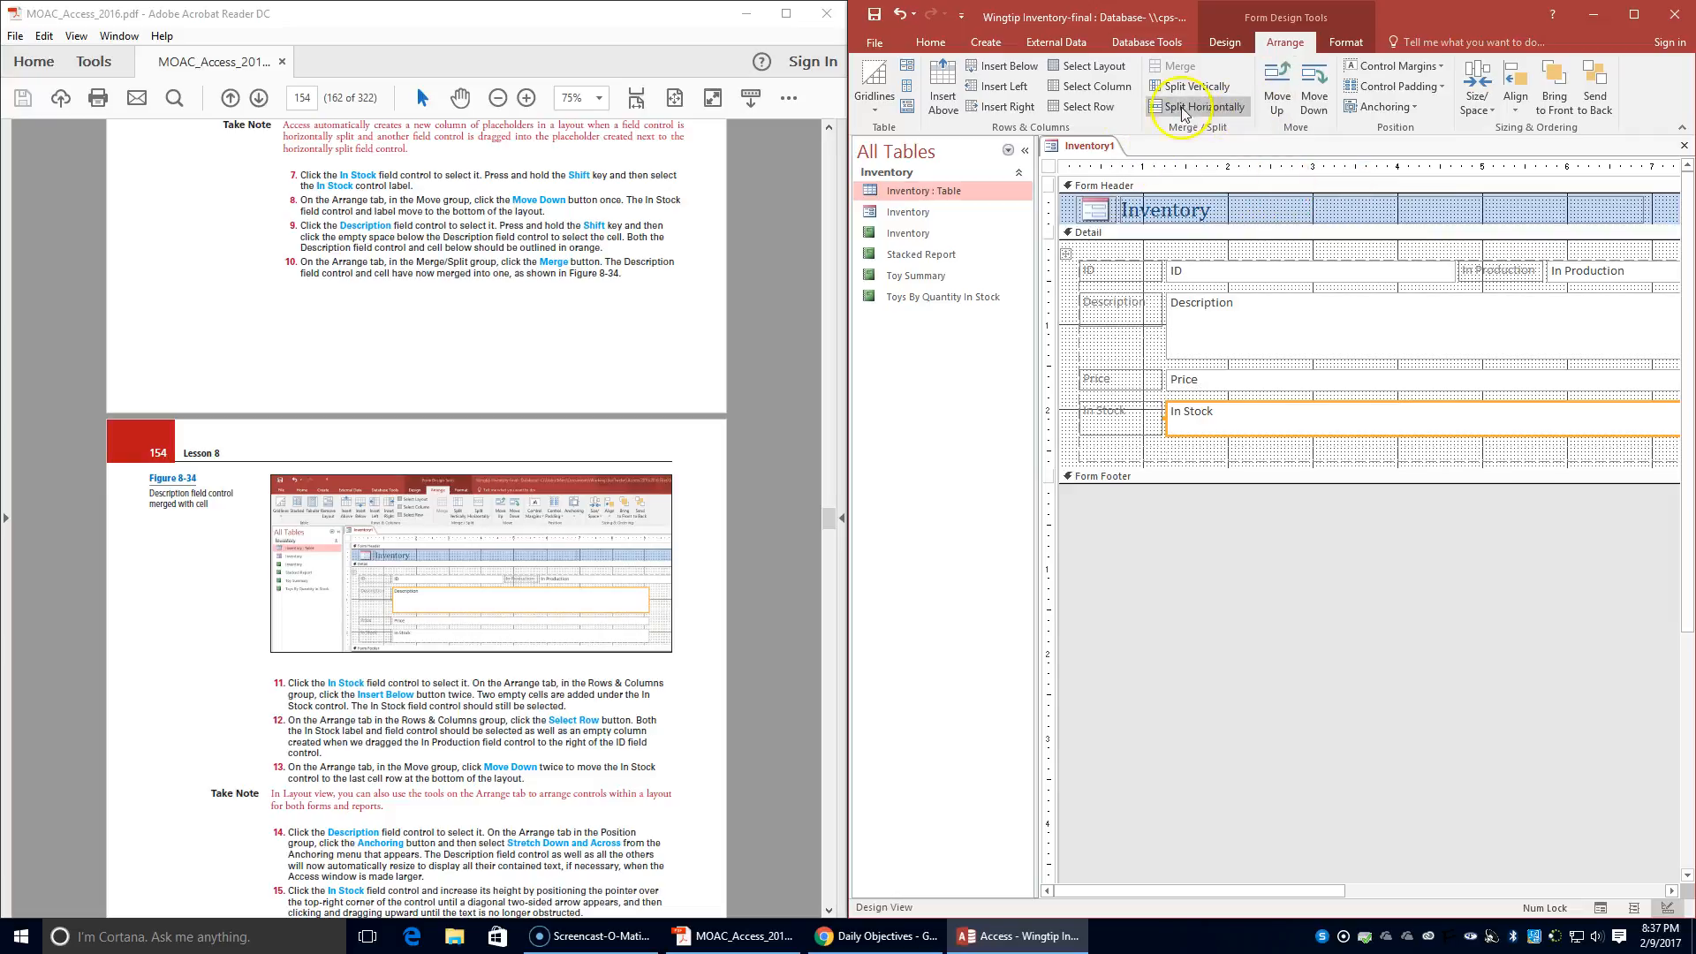
left_click(1084, 107)
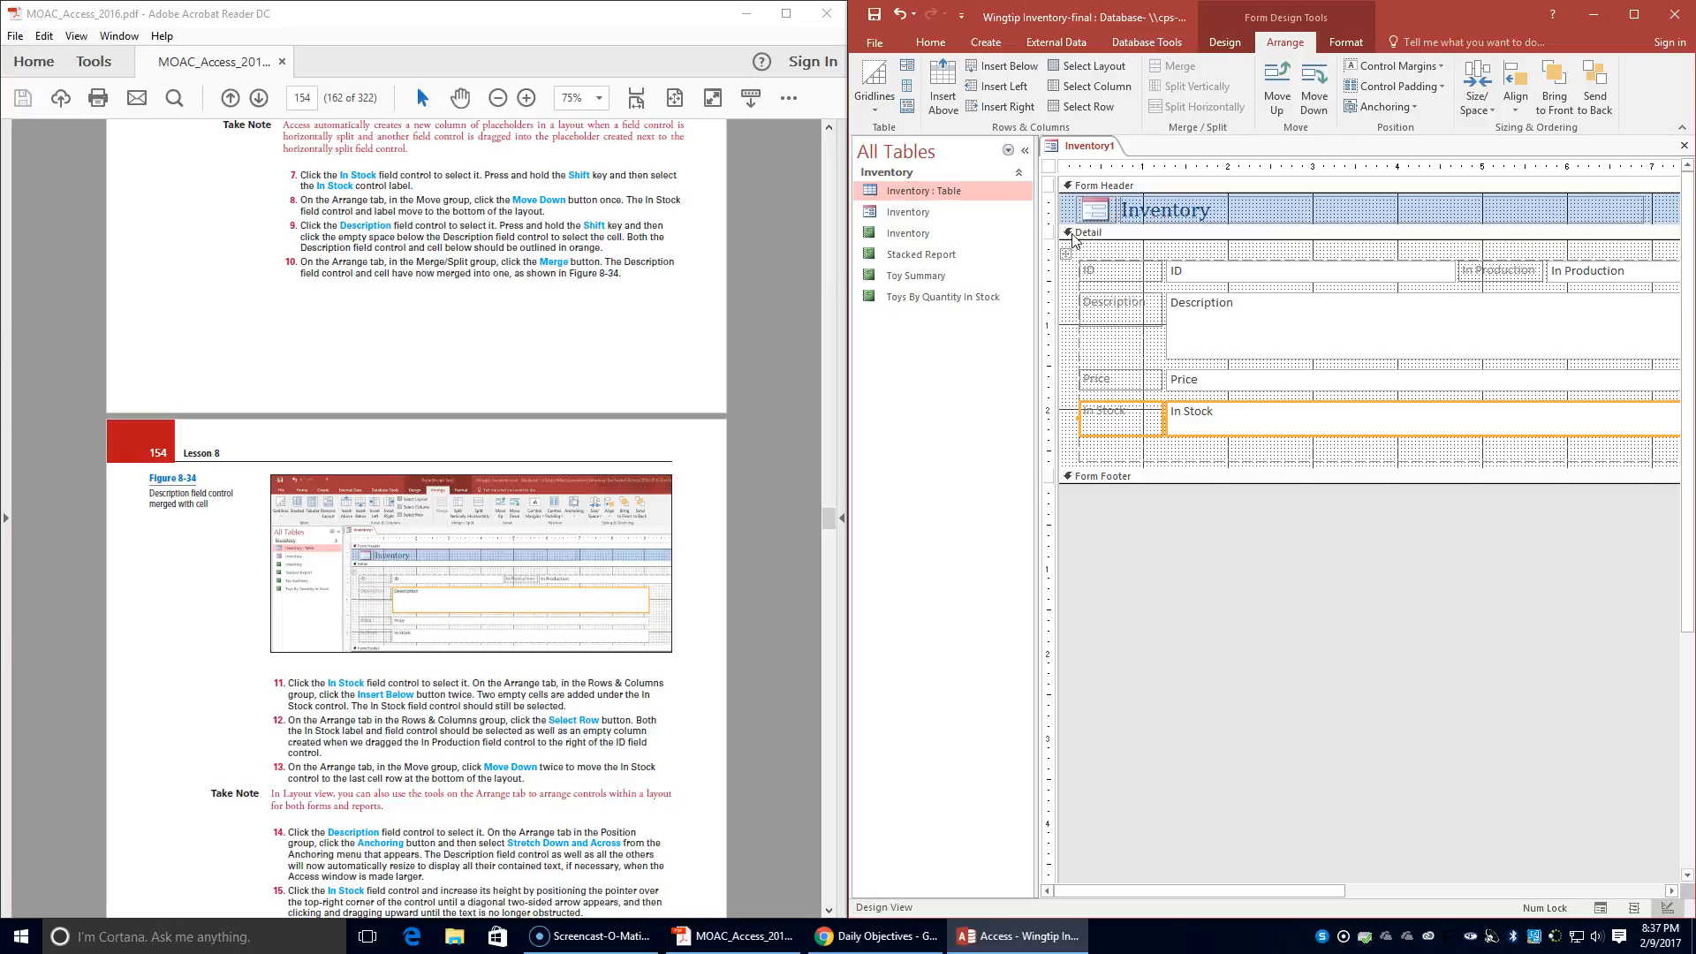
left_click(1311, 108)
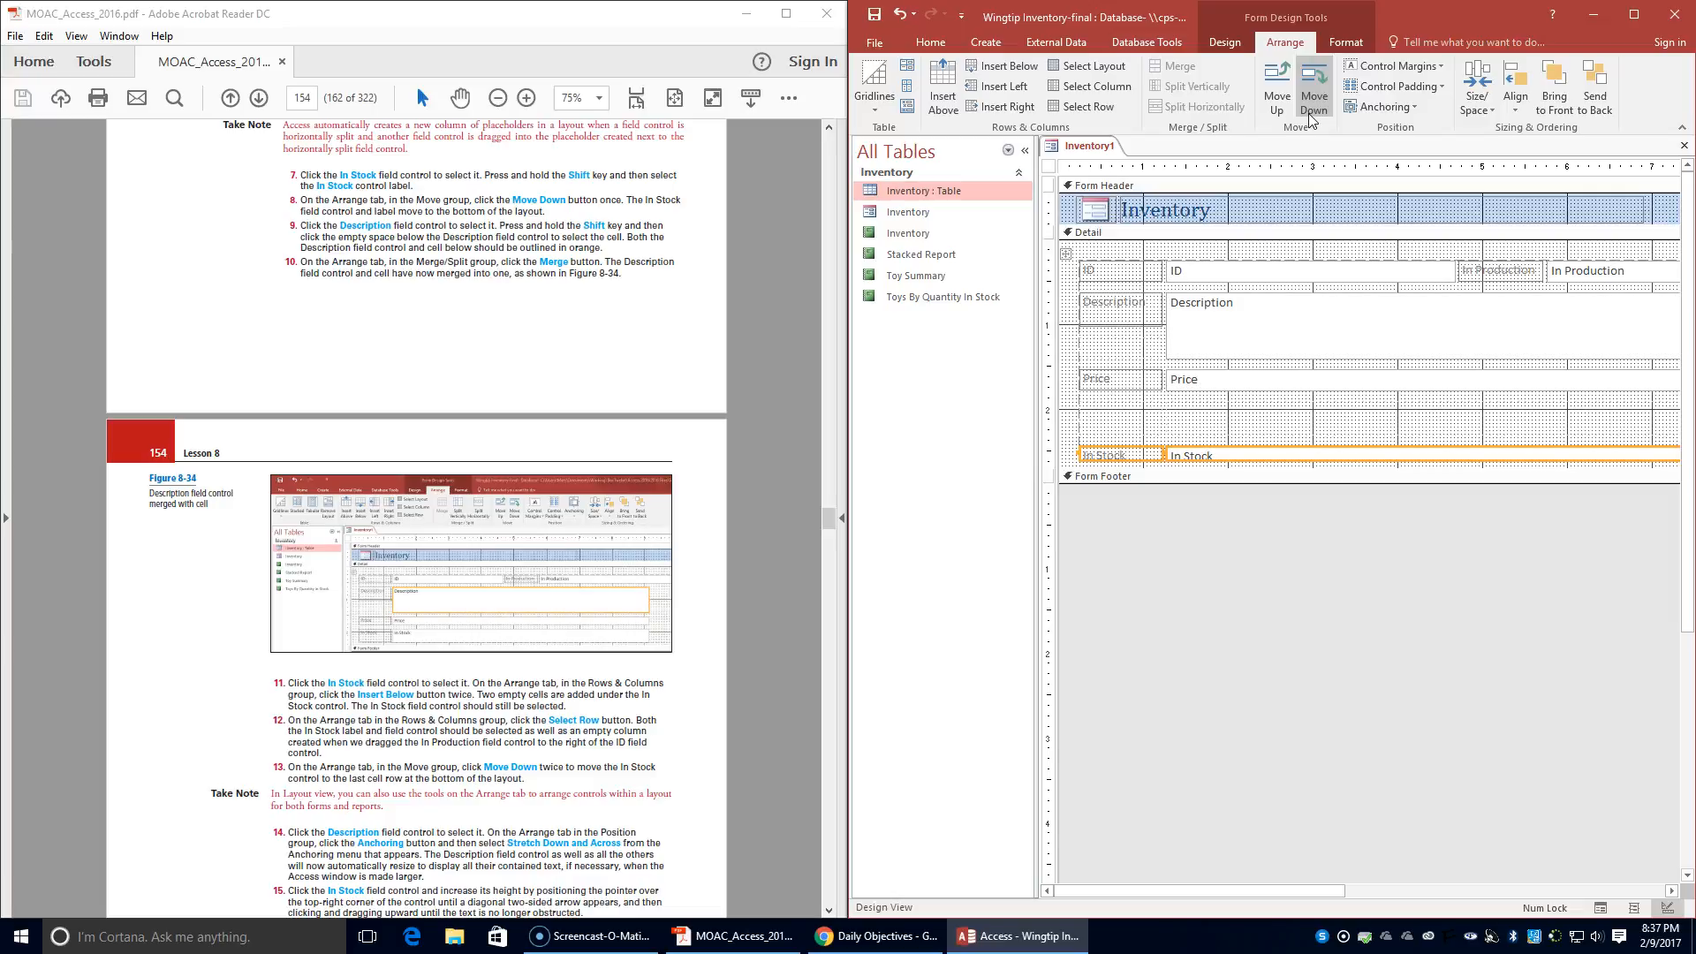
left_click(1310, 106)
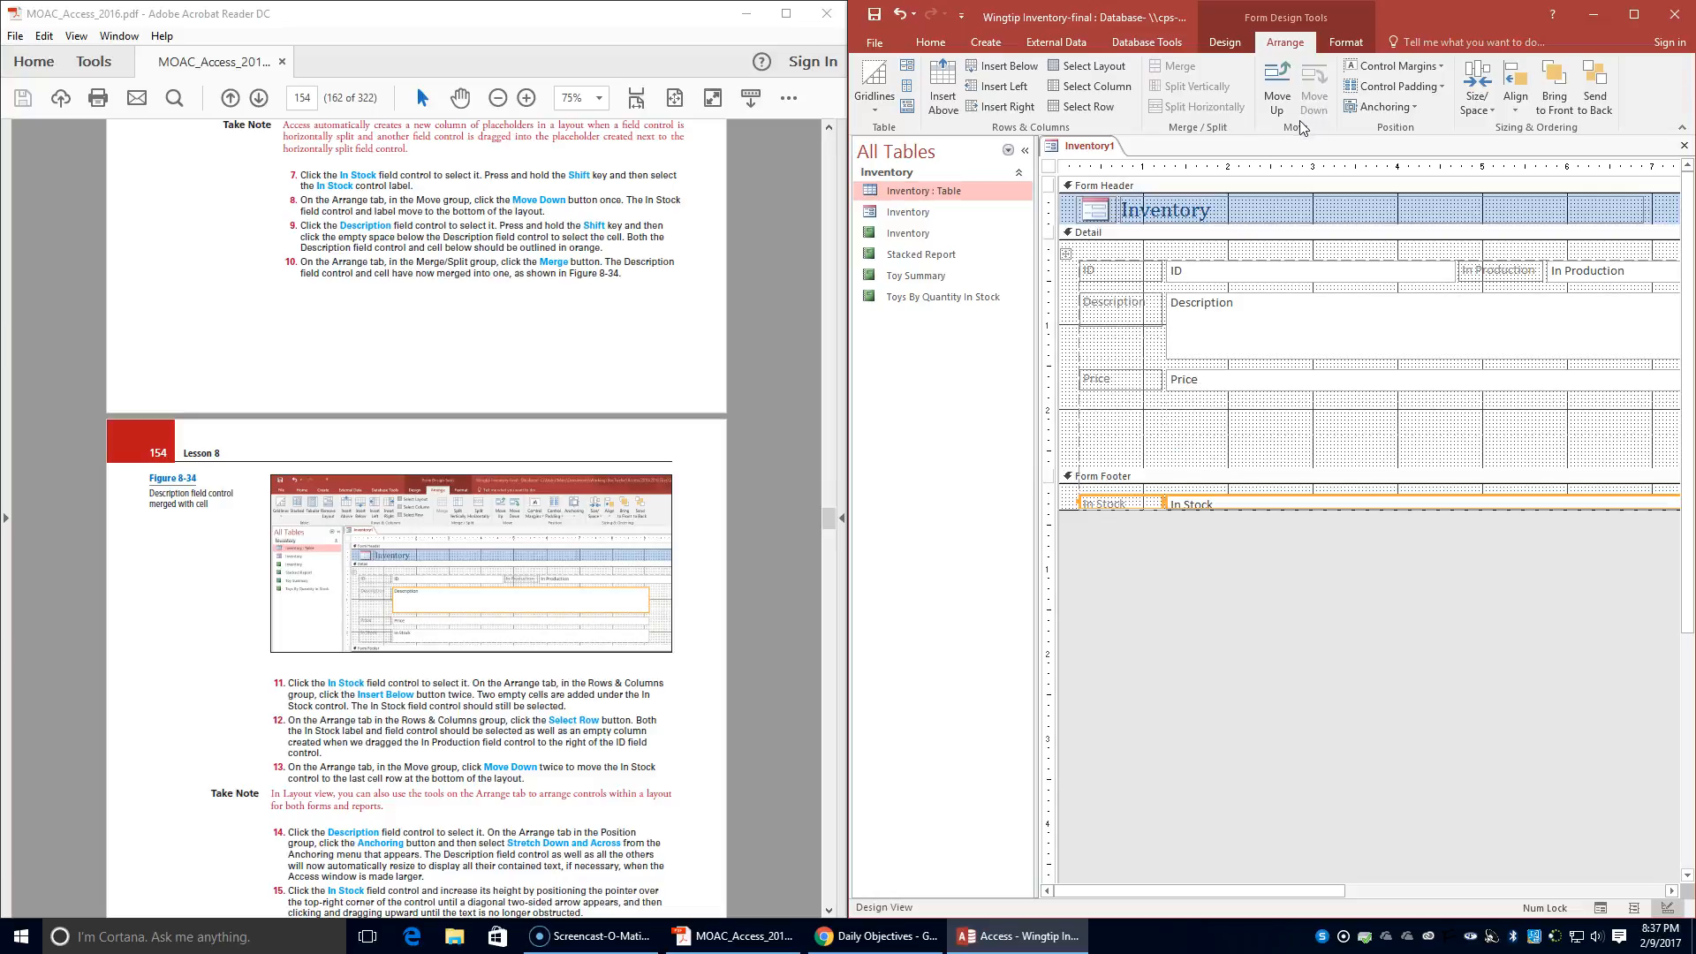
- Set the Description field control's anchoring to Stretch Down and Across
scroll(522, 594, "down", 2)
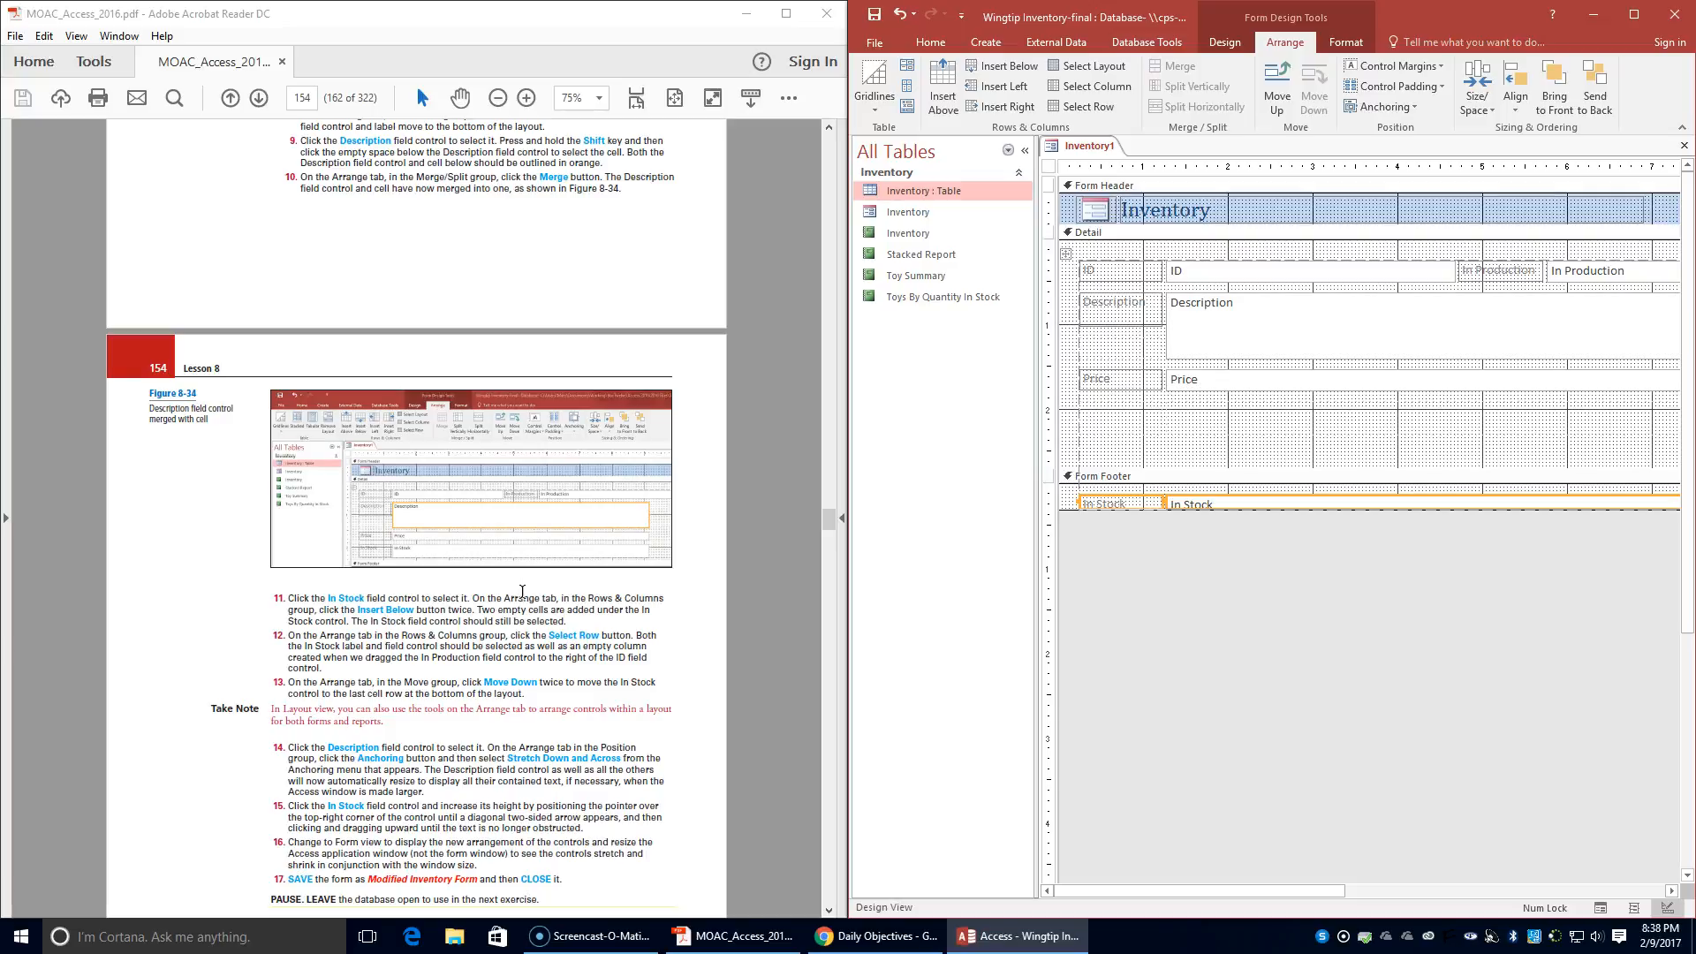
scroll(522, 591, "down", 2)
left_click(529, 601)
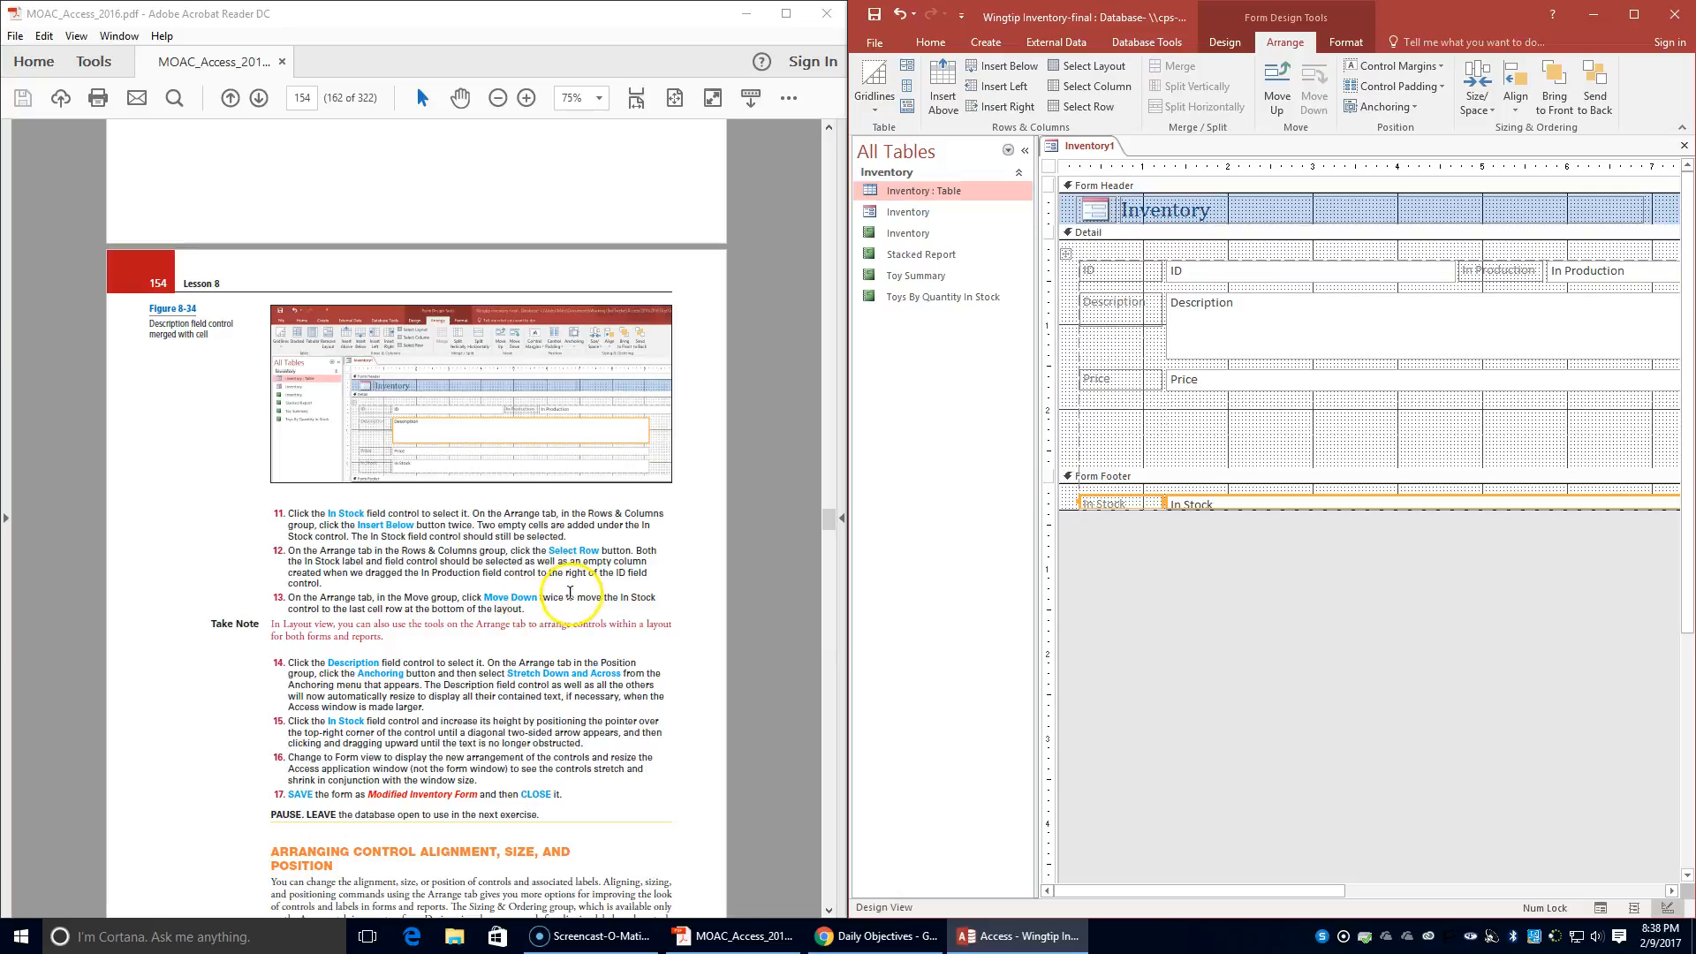
left_click(1408, 315)
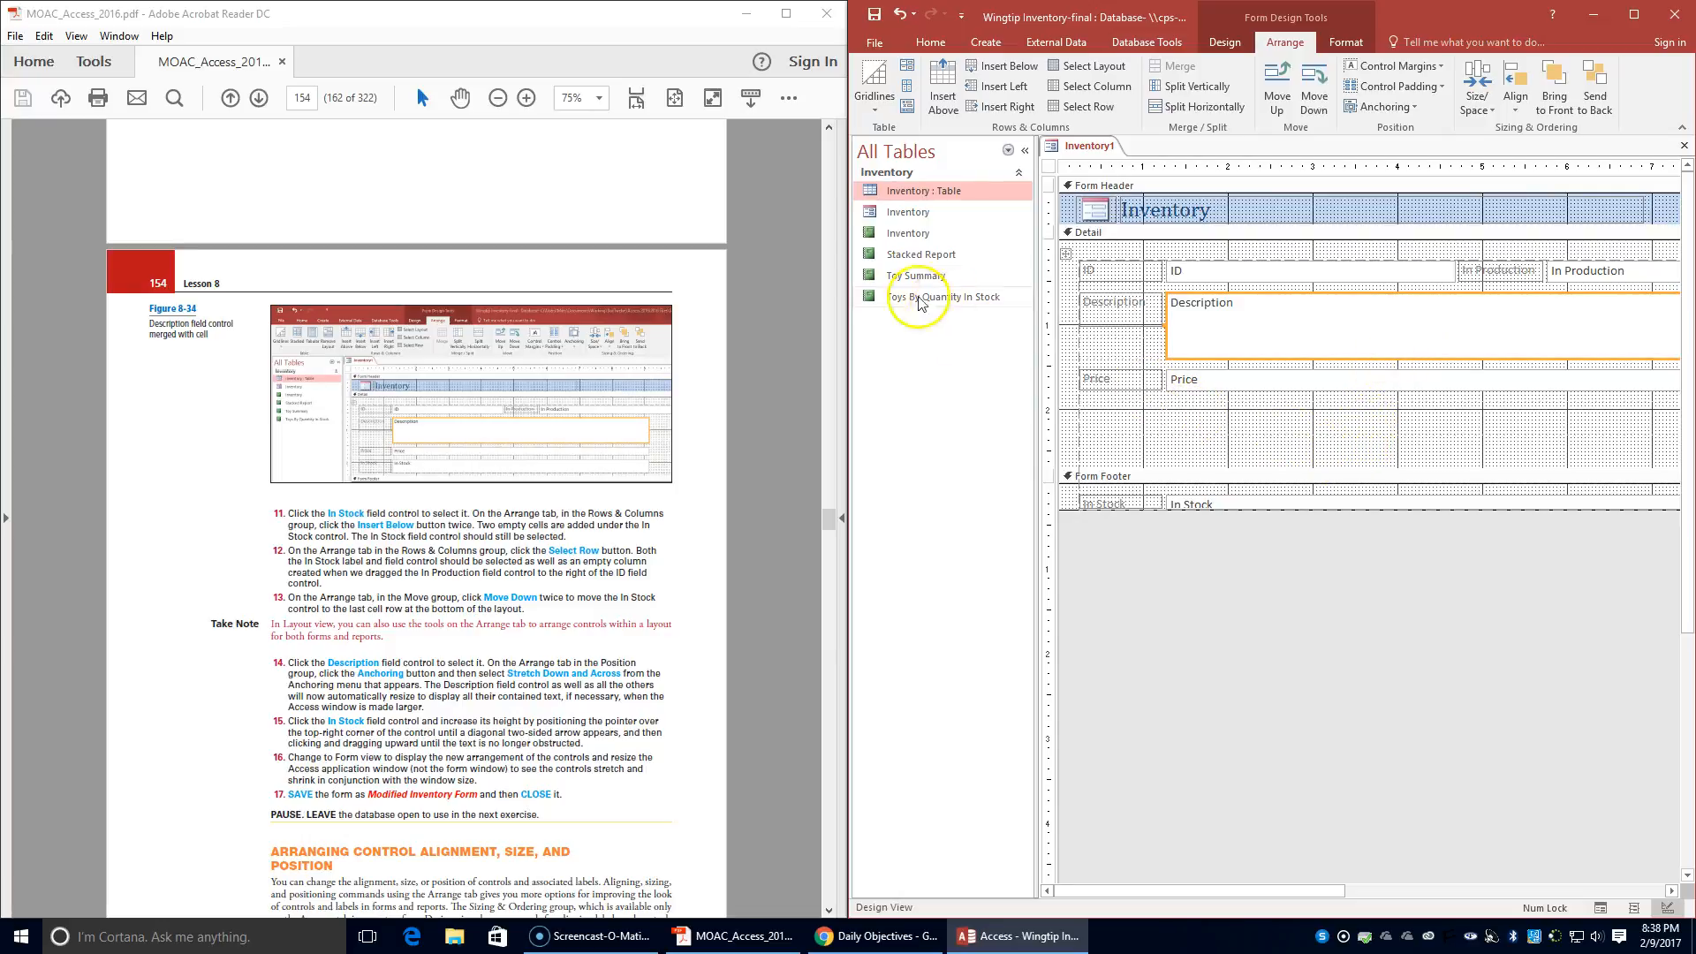
left_click(1400, 107)
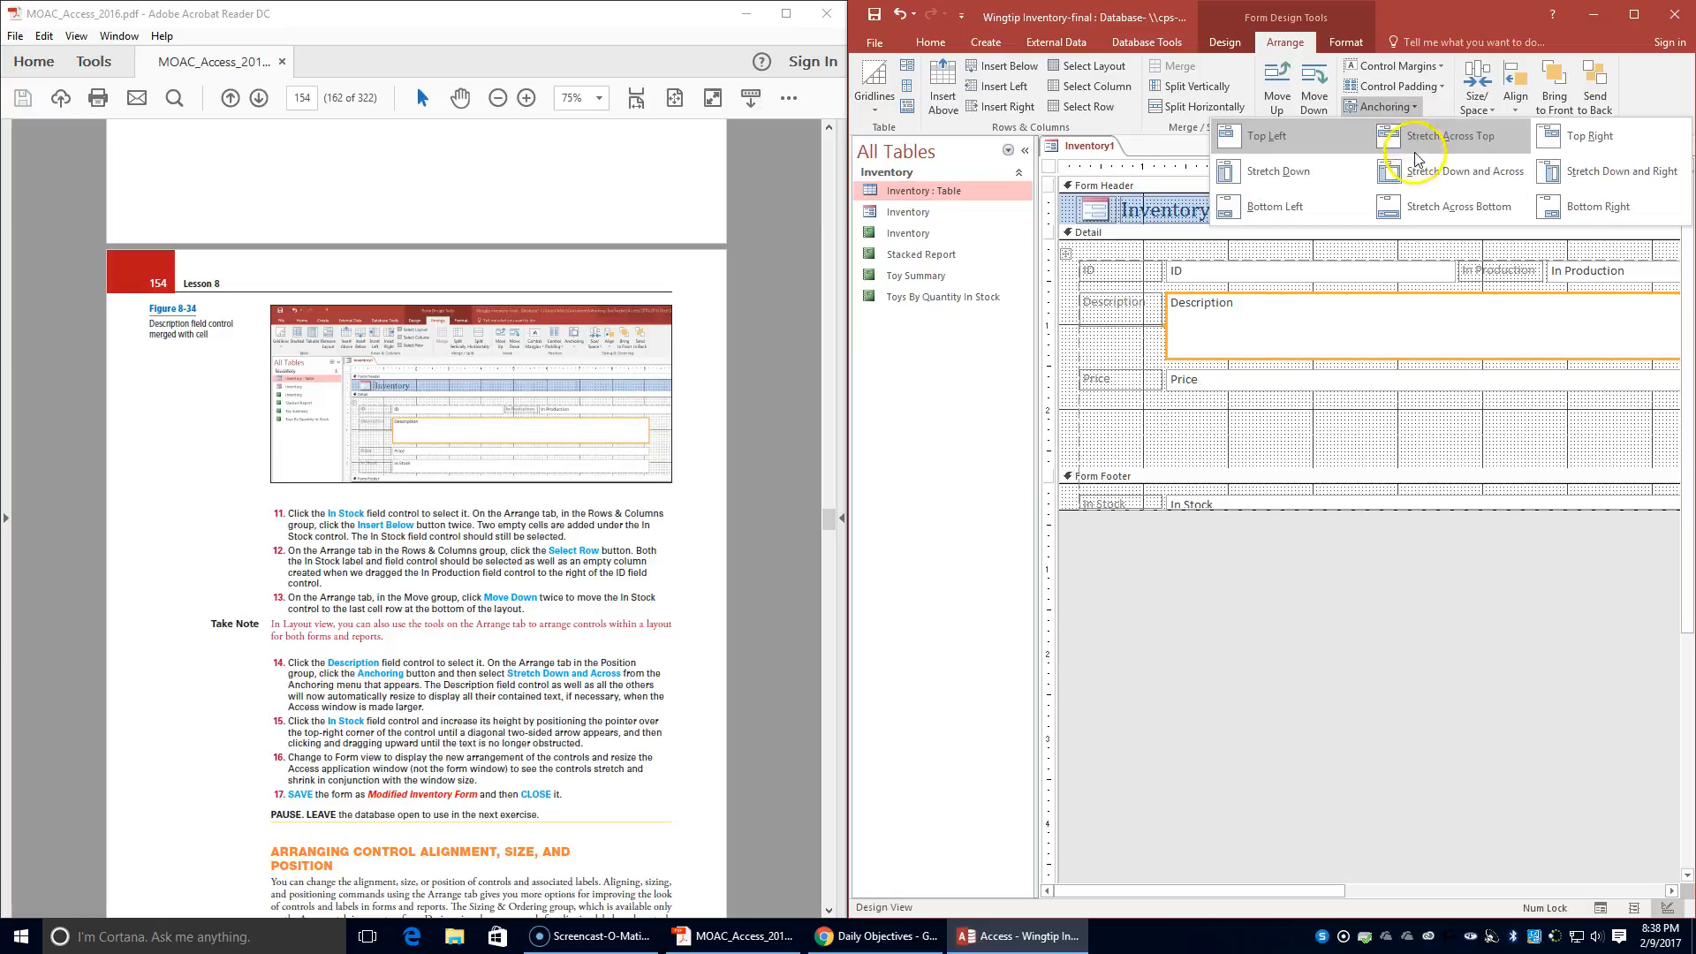
left_click(1491, 176)
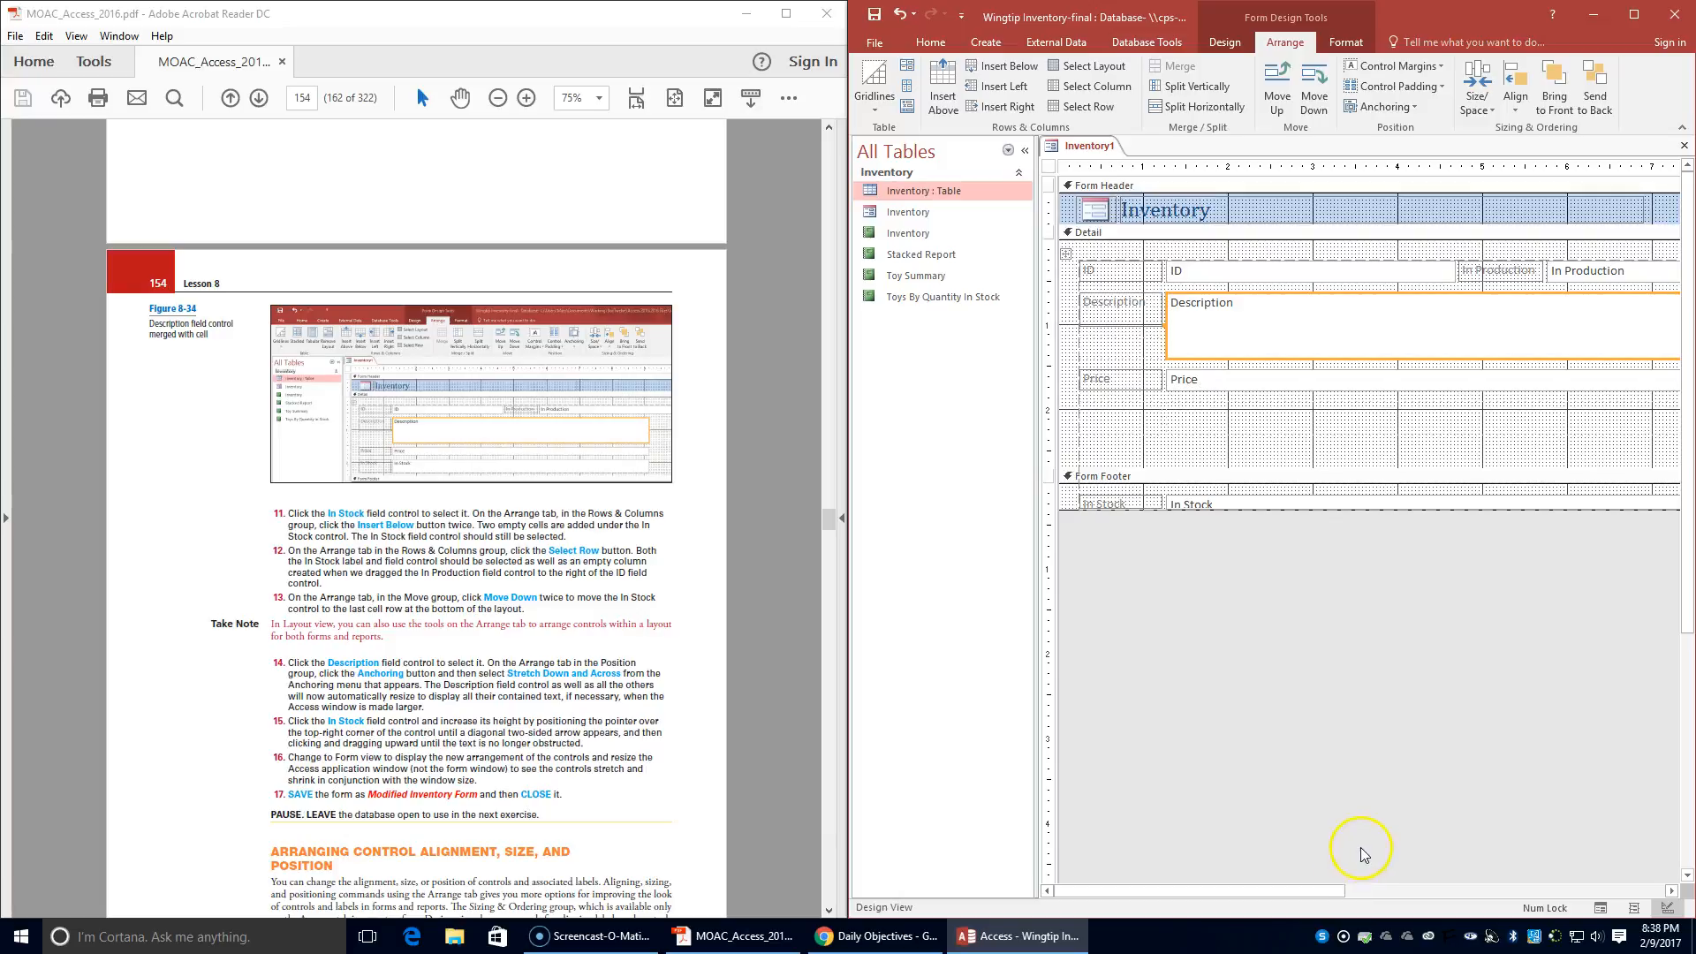
- Increase the In Stock field control's height in the Form Footer by stretching its top-right corner upward so its text fits
left_click_drag(1312, 893, 1387, 891)
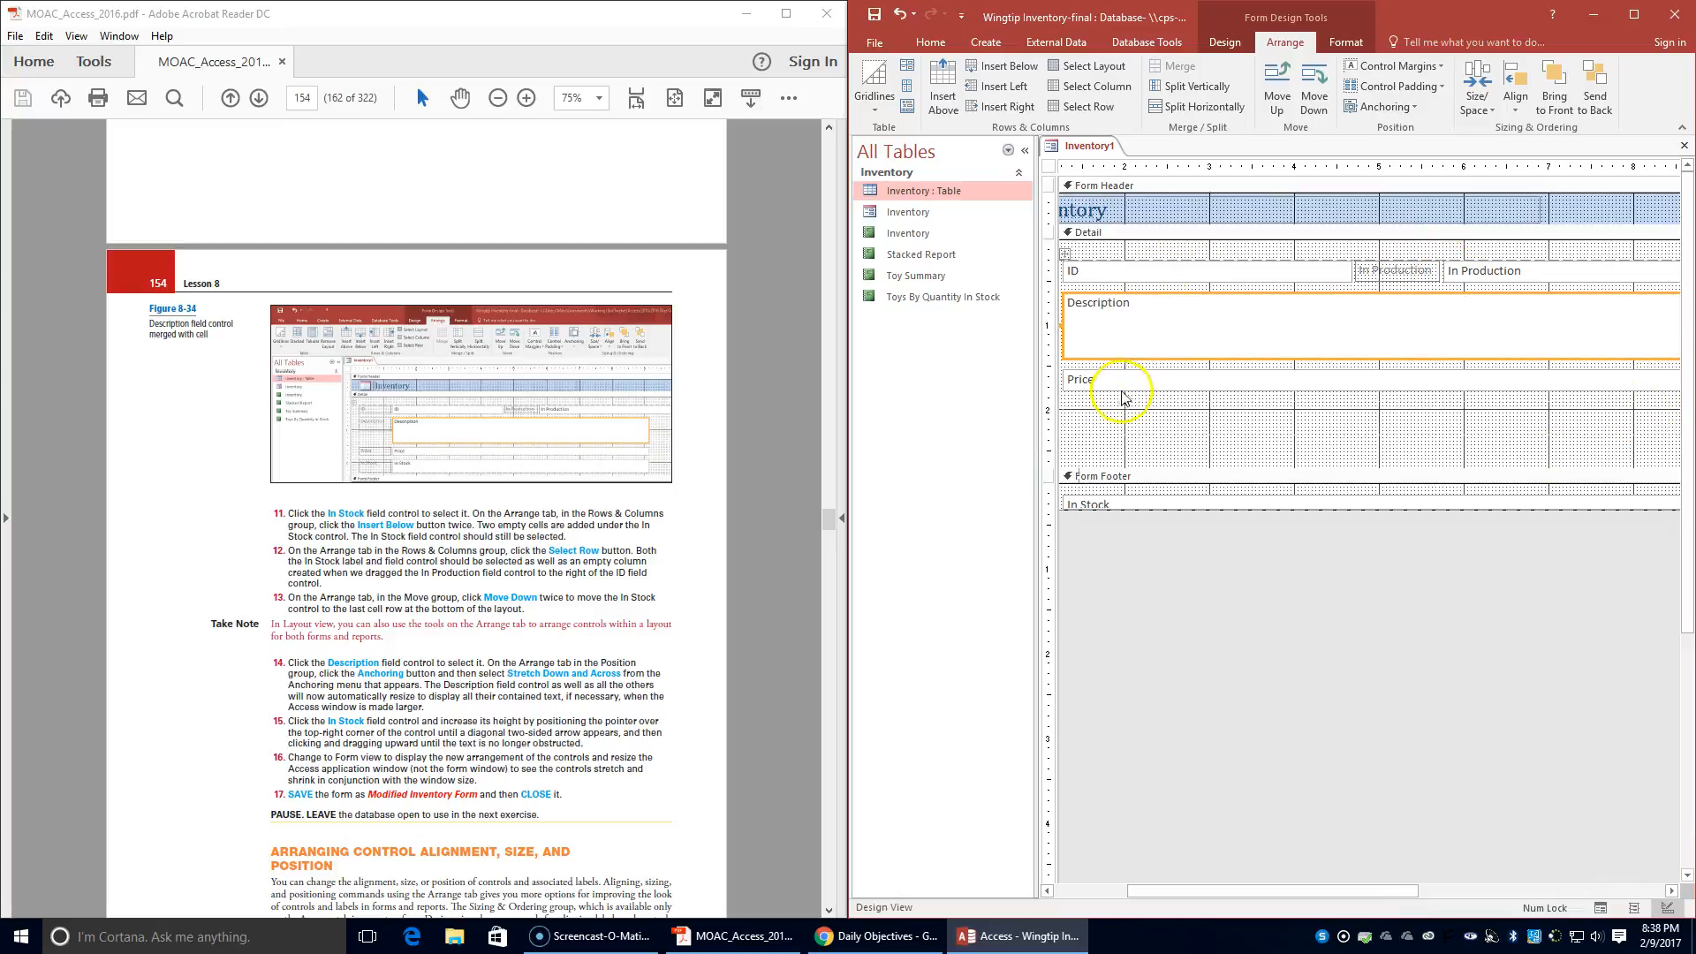
left_click(1123, 499)
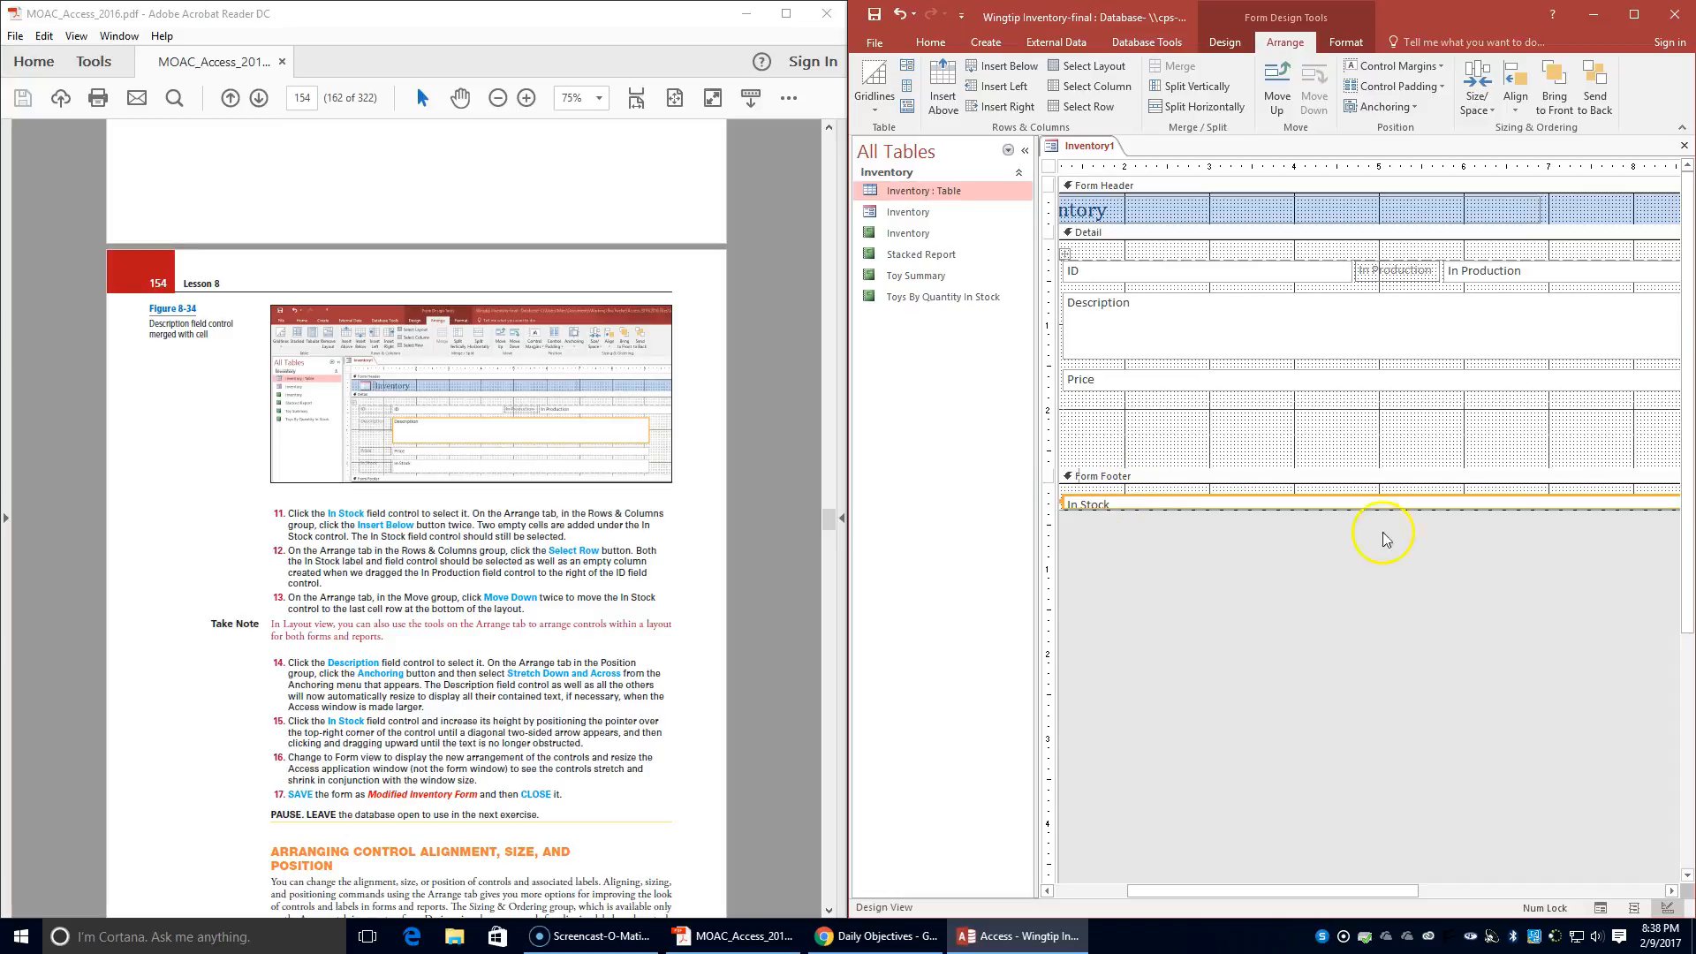
left_click_drag(1375, 886, 1511, 887)
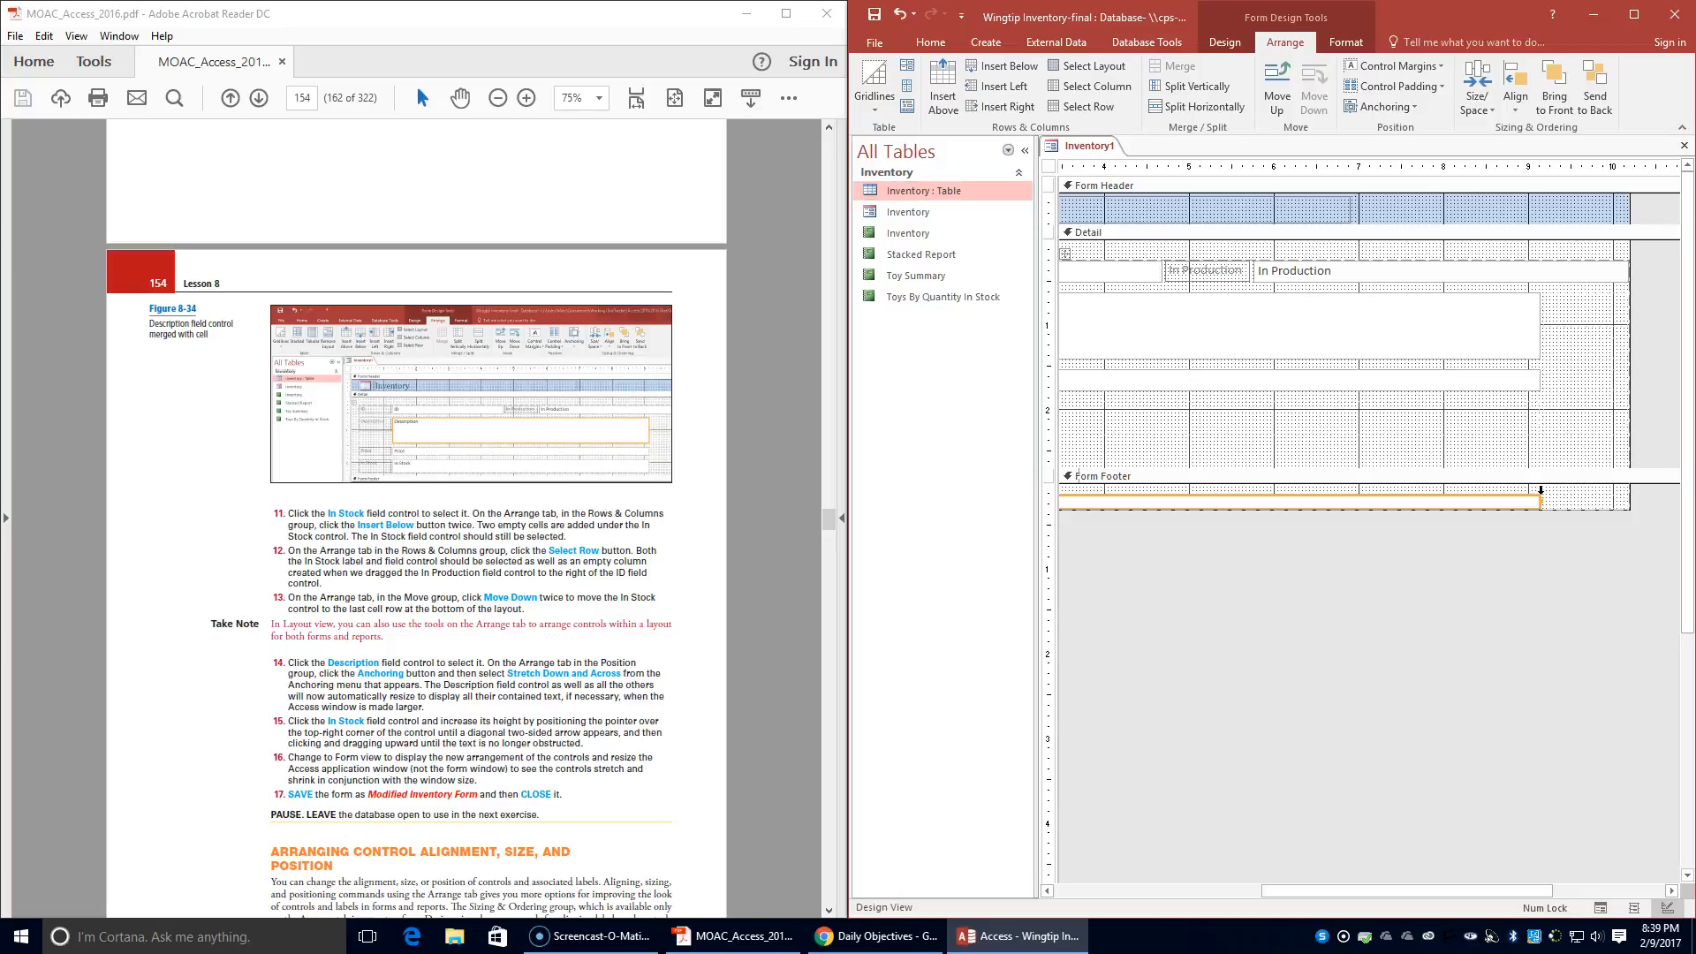
left_click_drag(1538, 497, 1537, 493)
left_click(1553, 496)
left_click(1527, 494)
left_click(1528, 501)
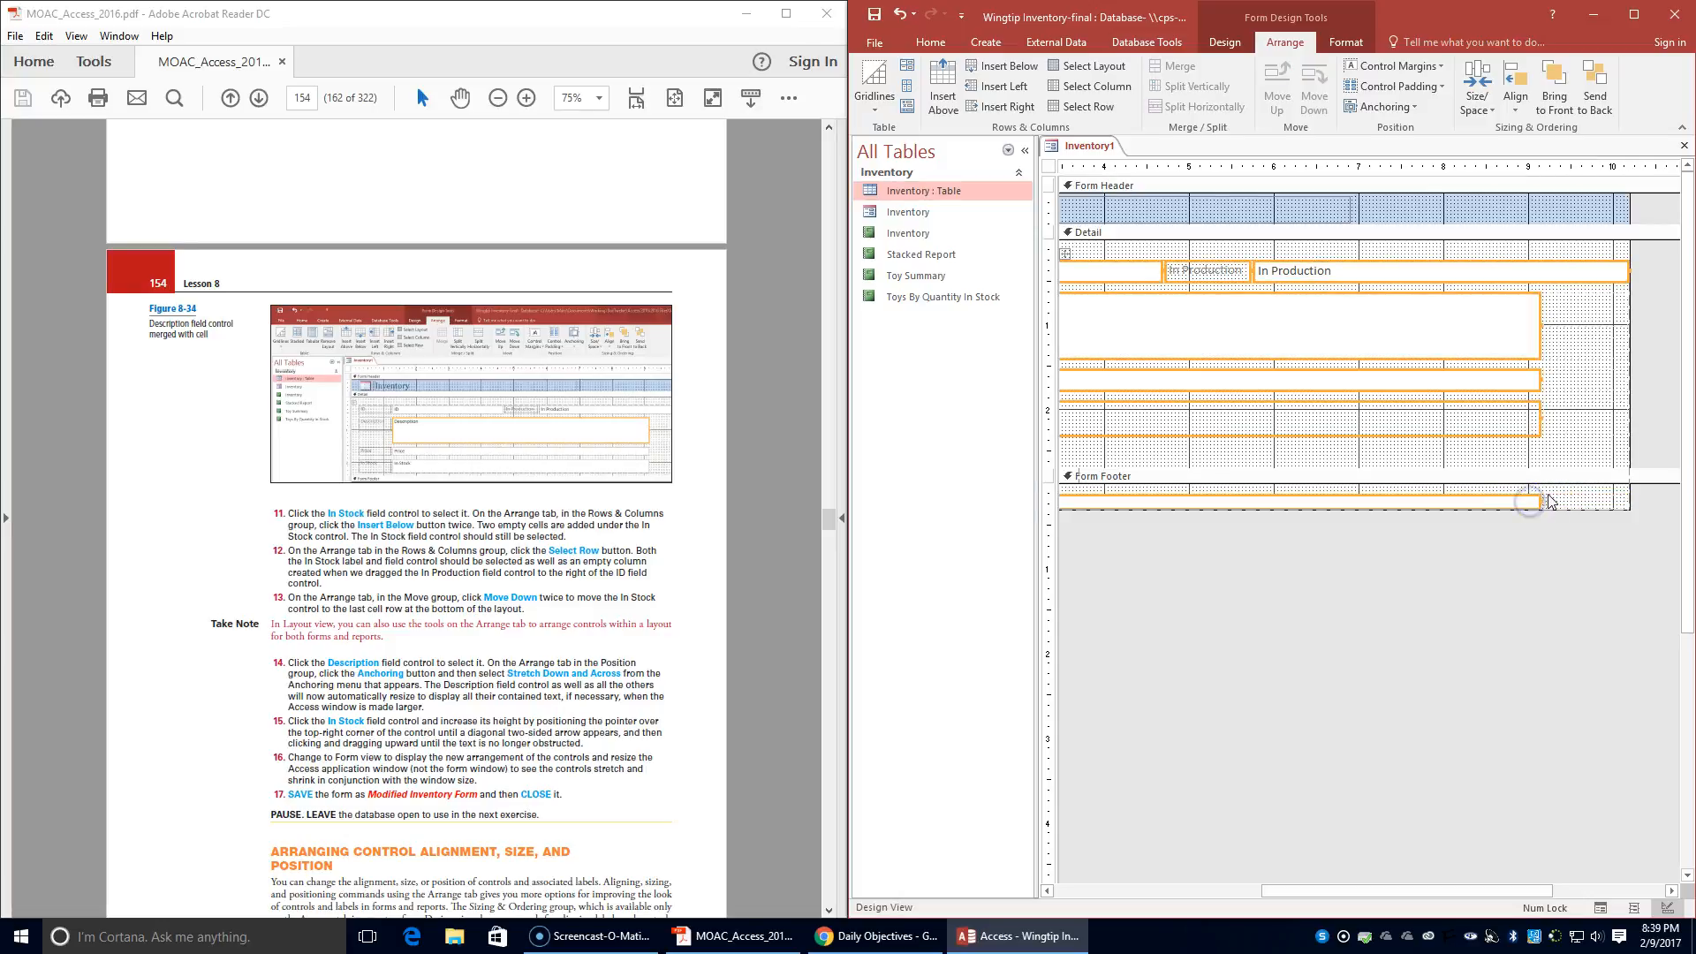
left_click(1590, 435)
left_click(1522, 503)
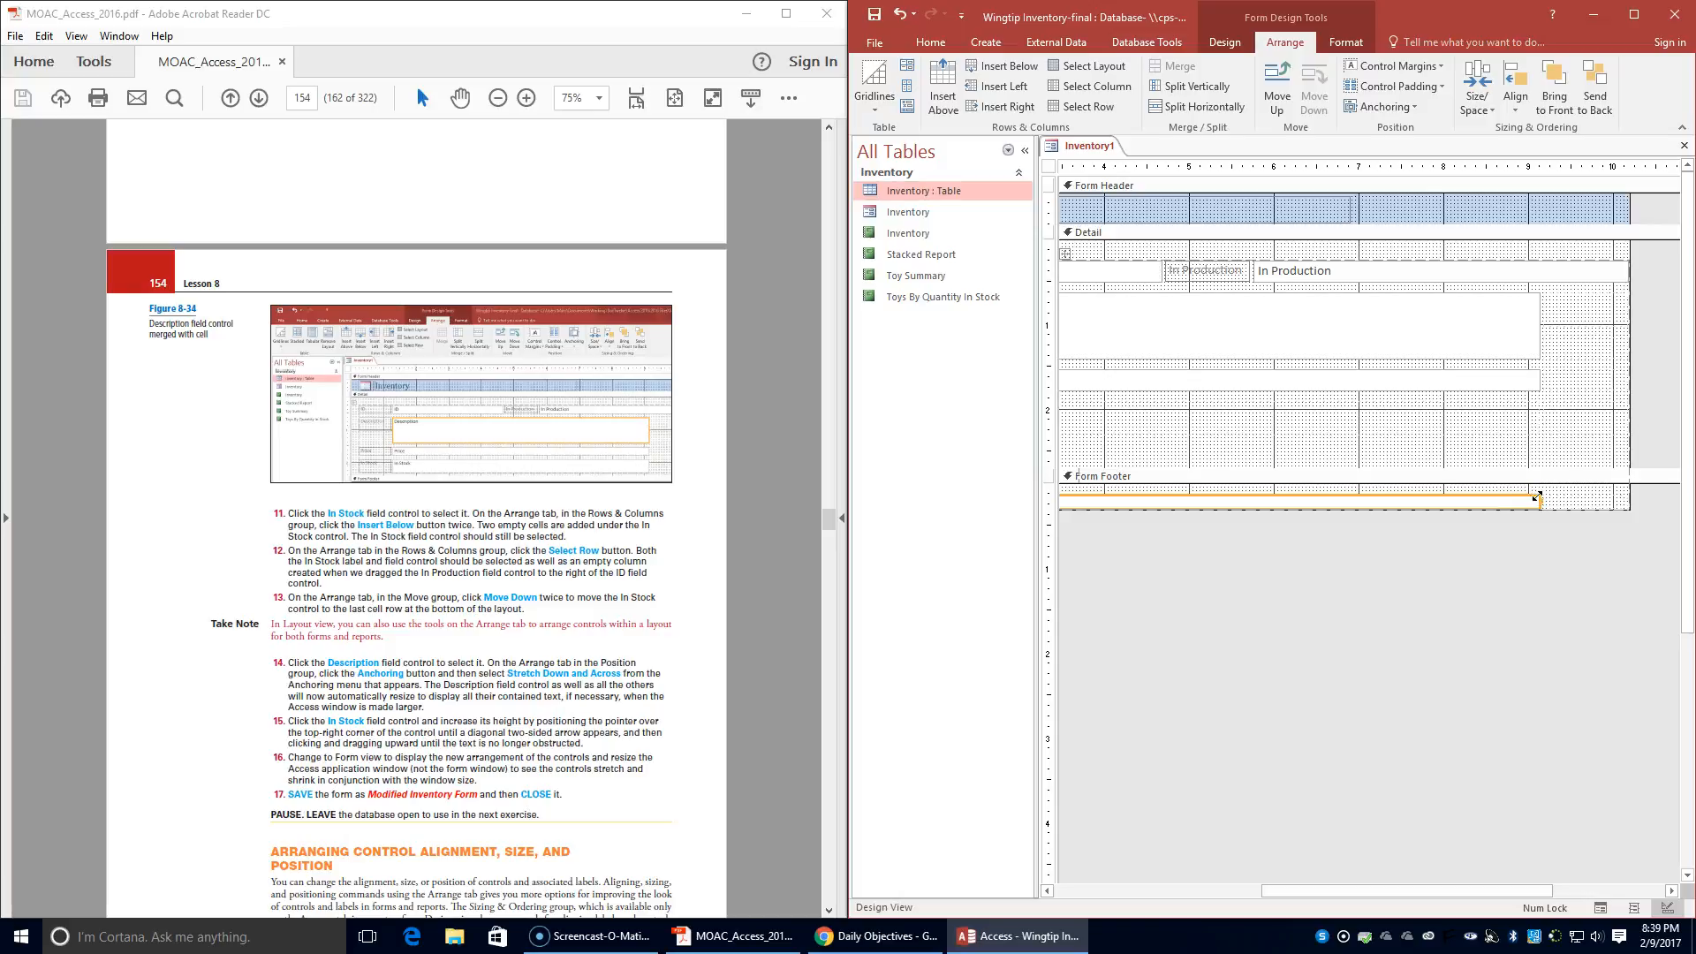
left_click(1538, 497)
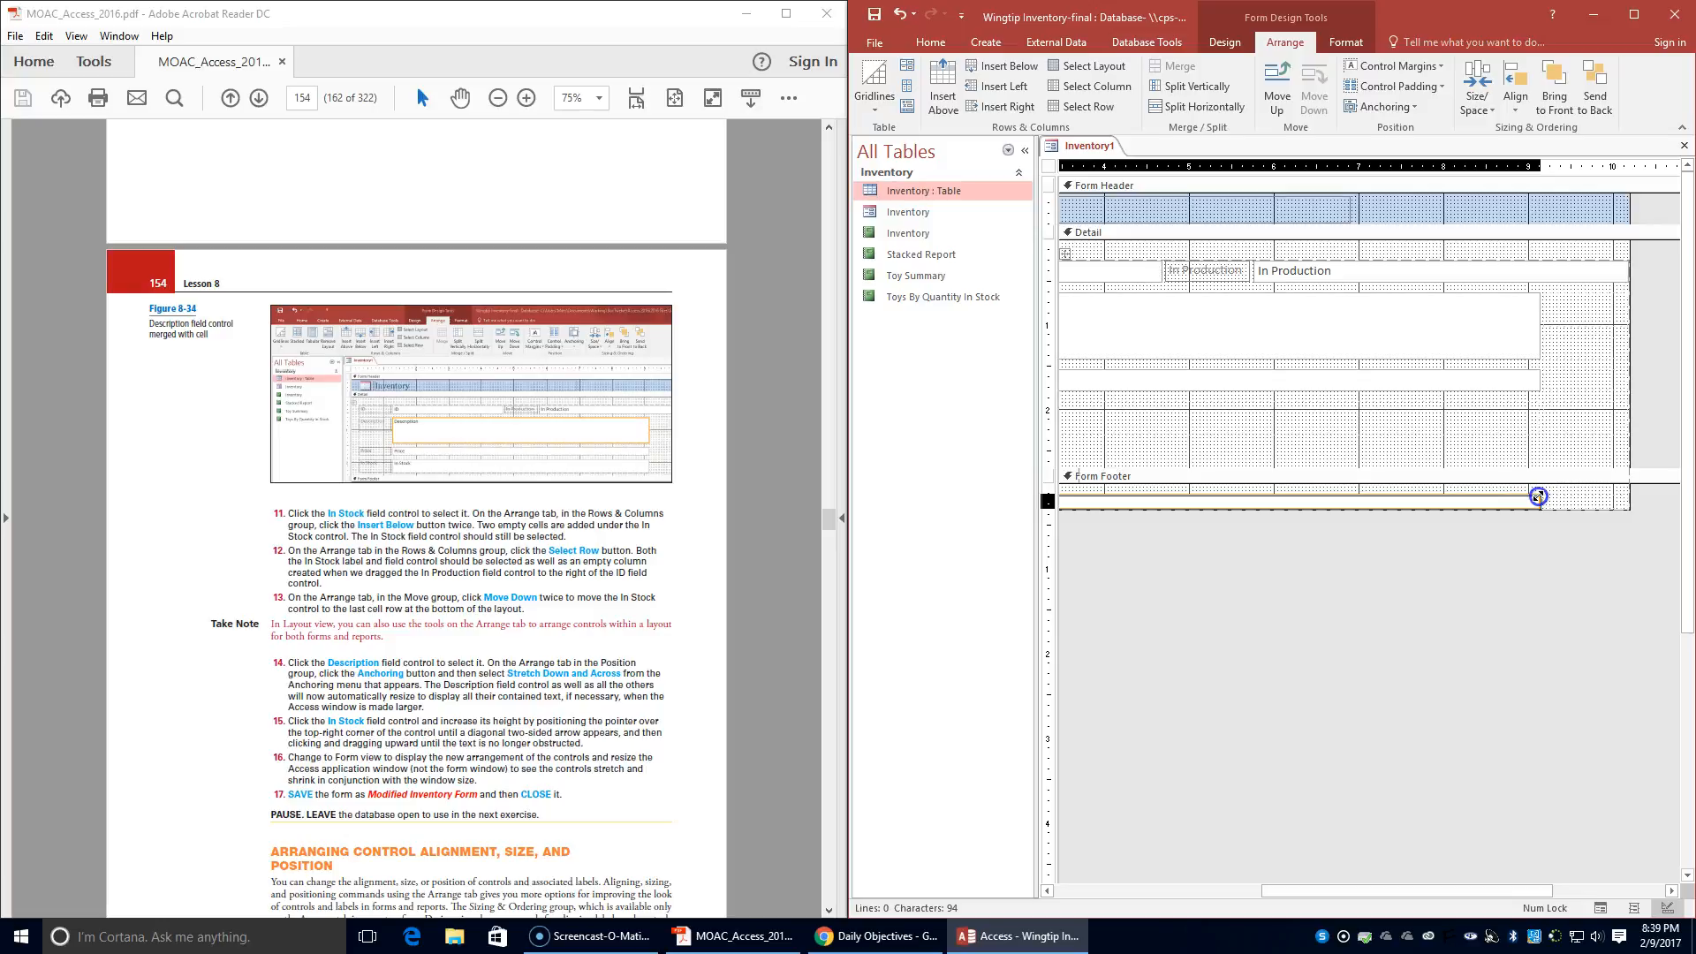
left_click_drag(1538, 497, 1540, 496)
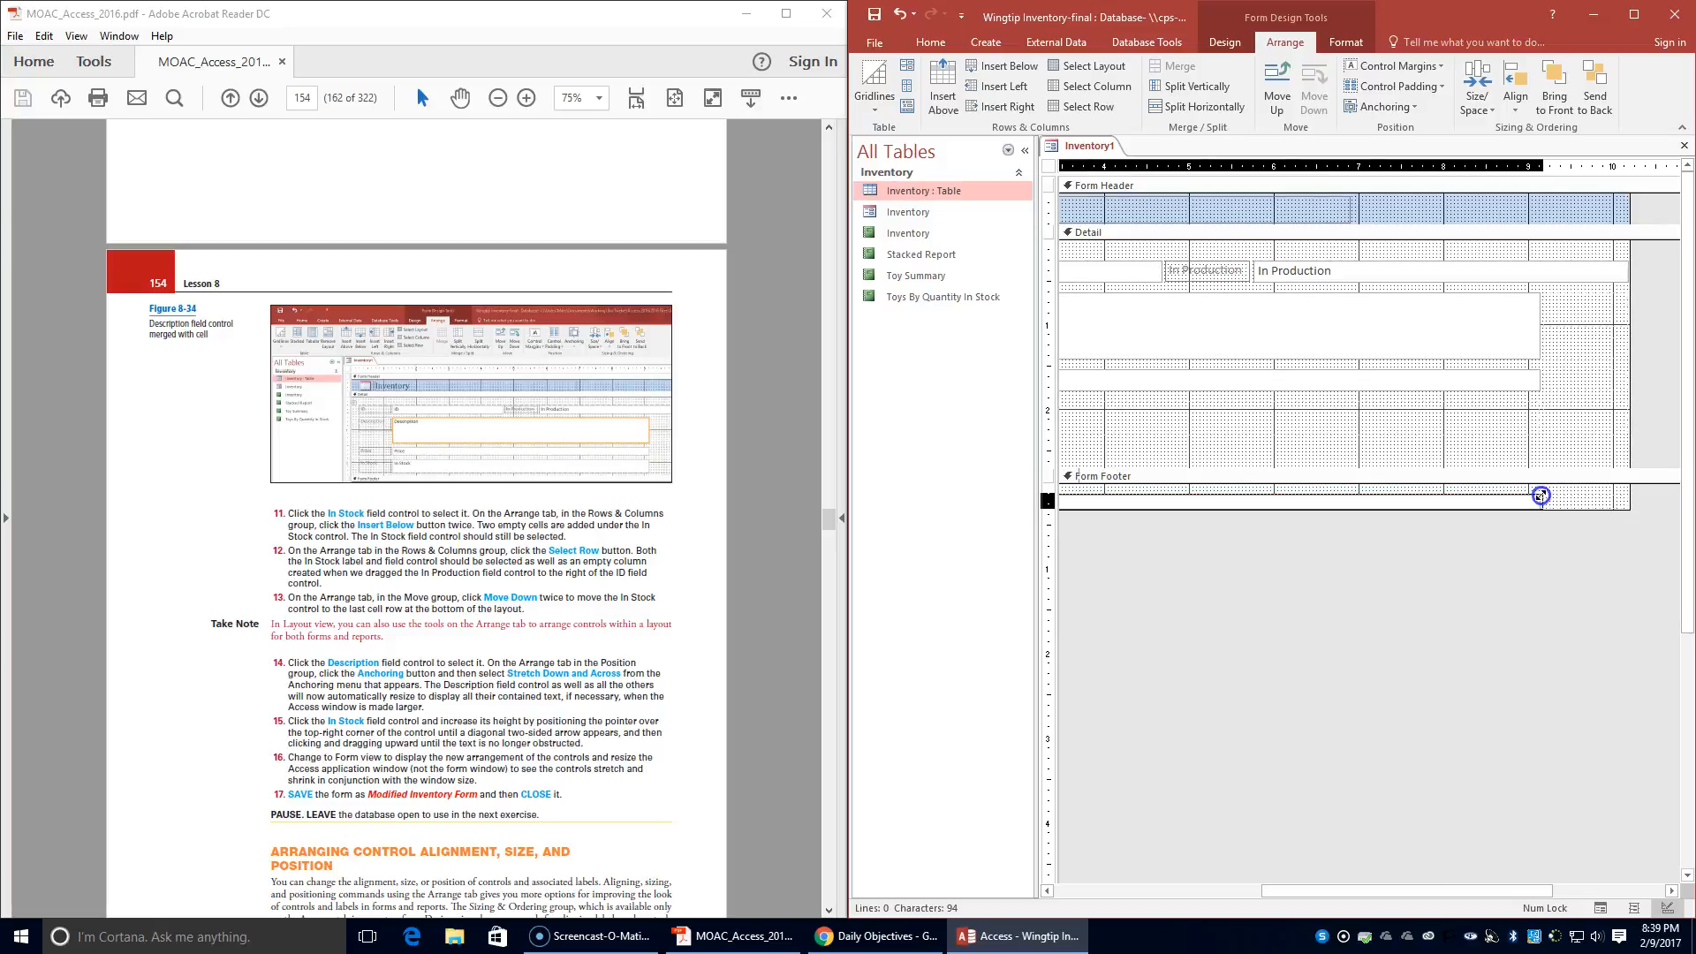
mouse_move(1540, 496)
left_mouse_down()
mouse_move(1552, 471)
mouse_move(1533, 473)
left_mouse_up()
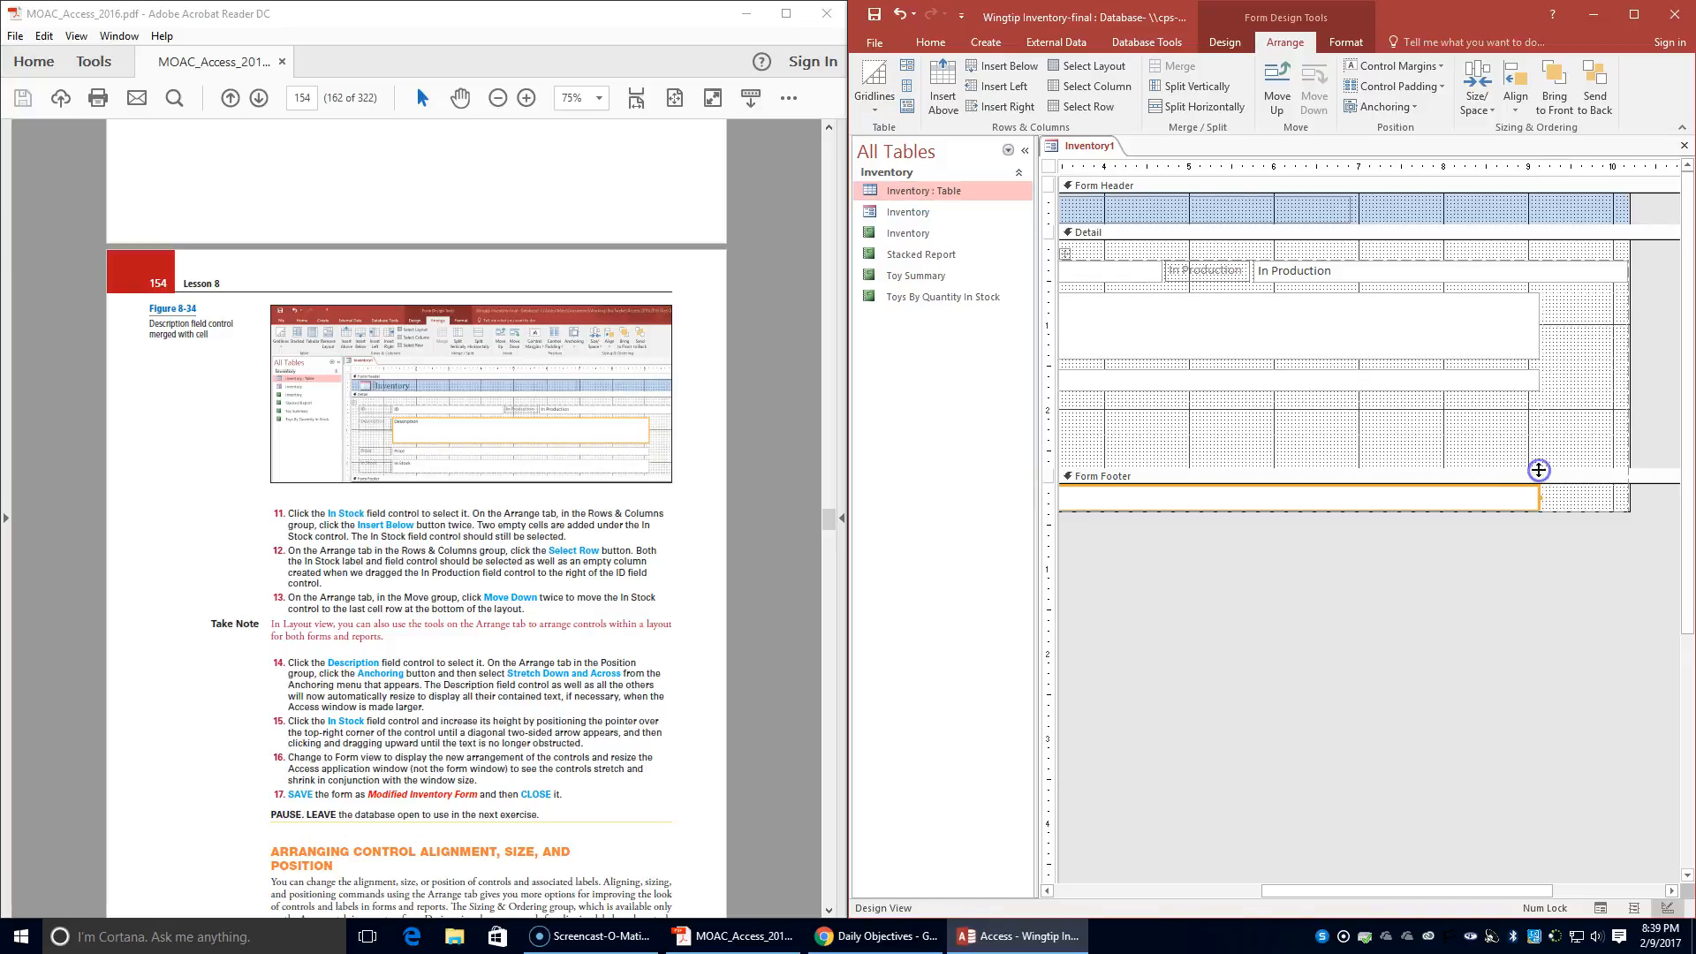
- Save the rearranged Inventory form as Modified Inventory Form
left_click_drag(1421, 890, 1195, 896)
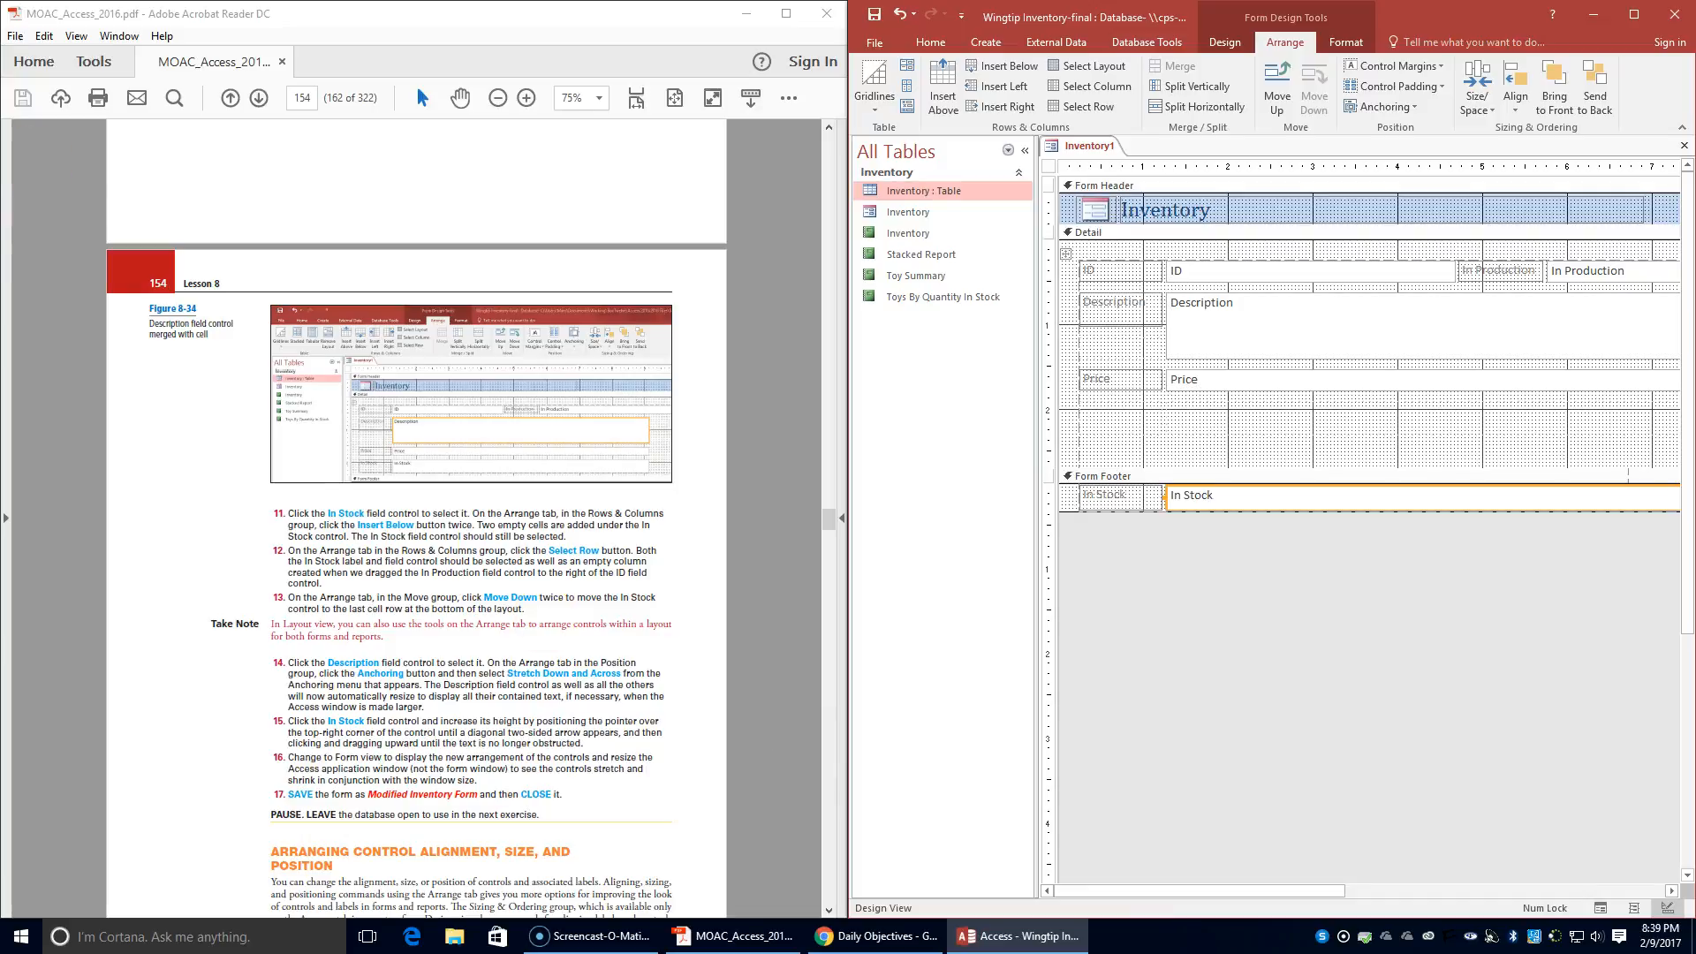
right_click(1087, 154)
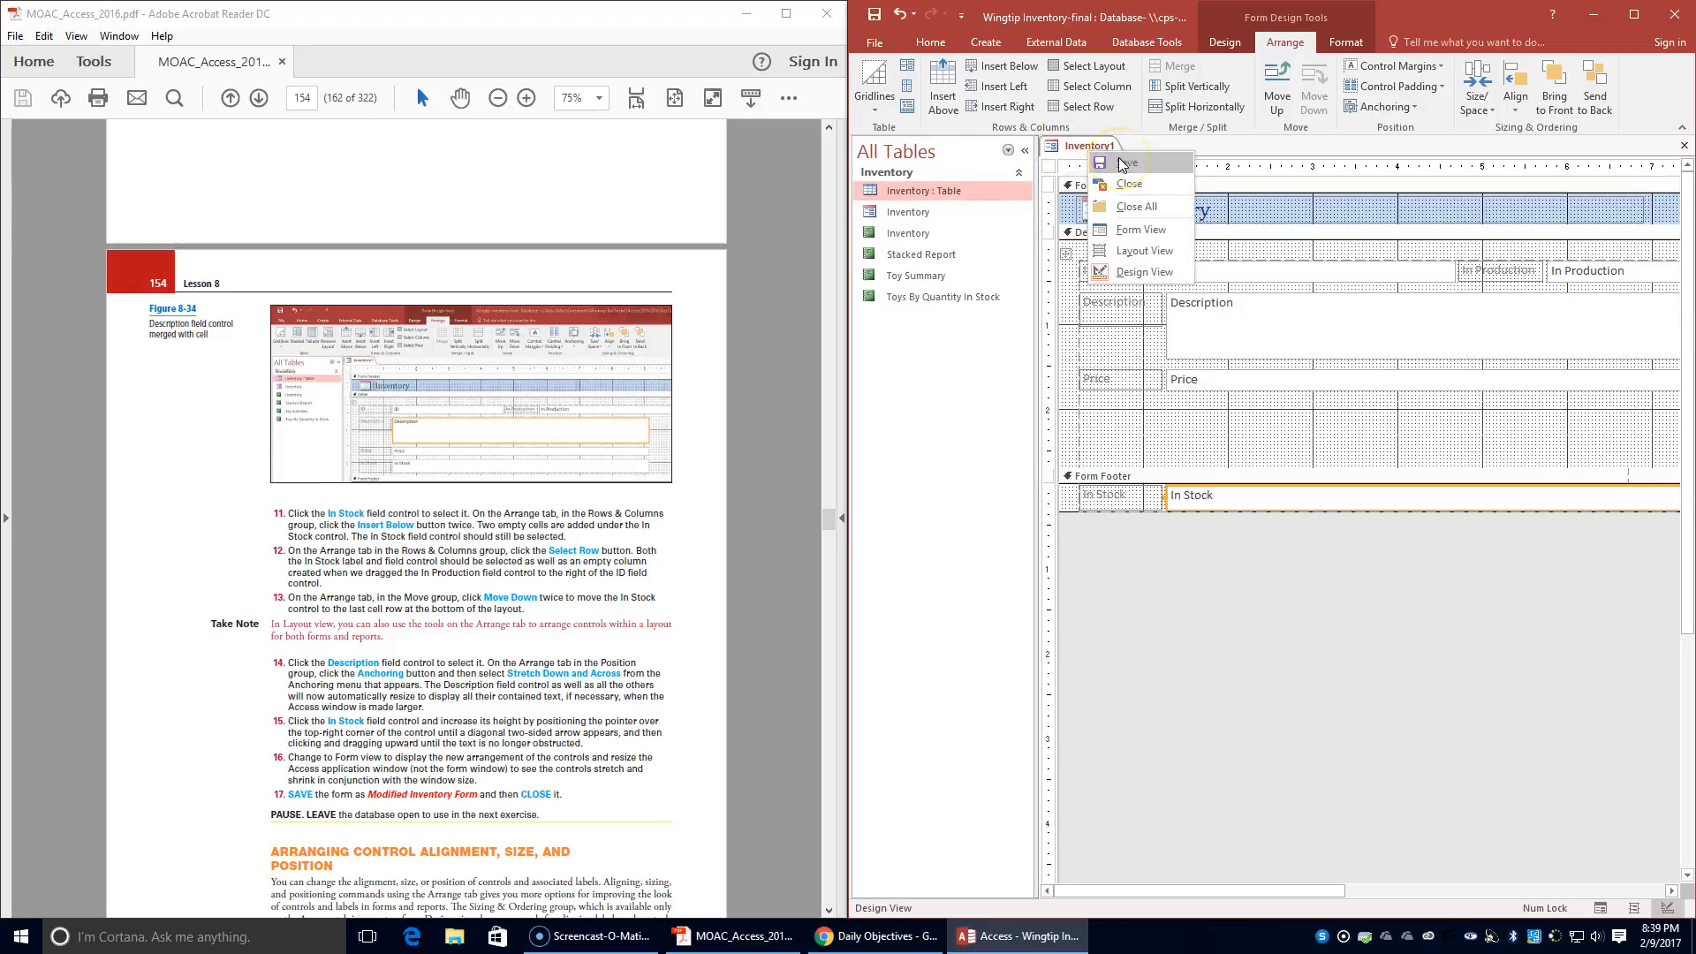
left_click(1122, 163)
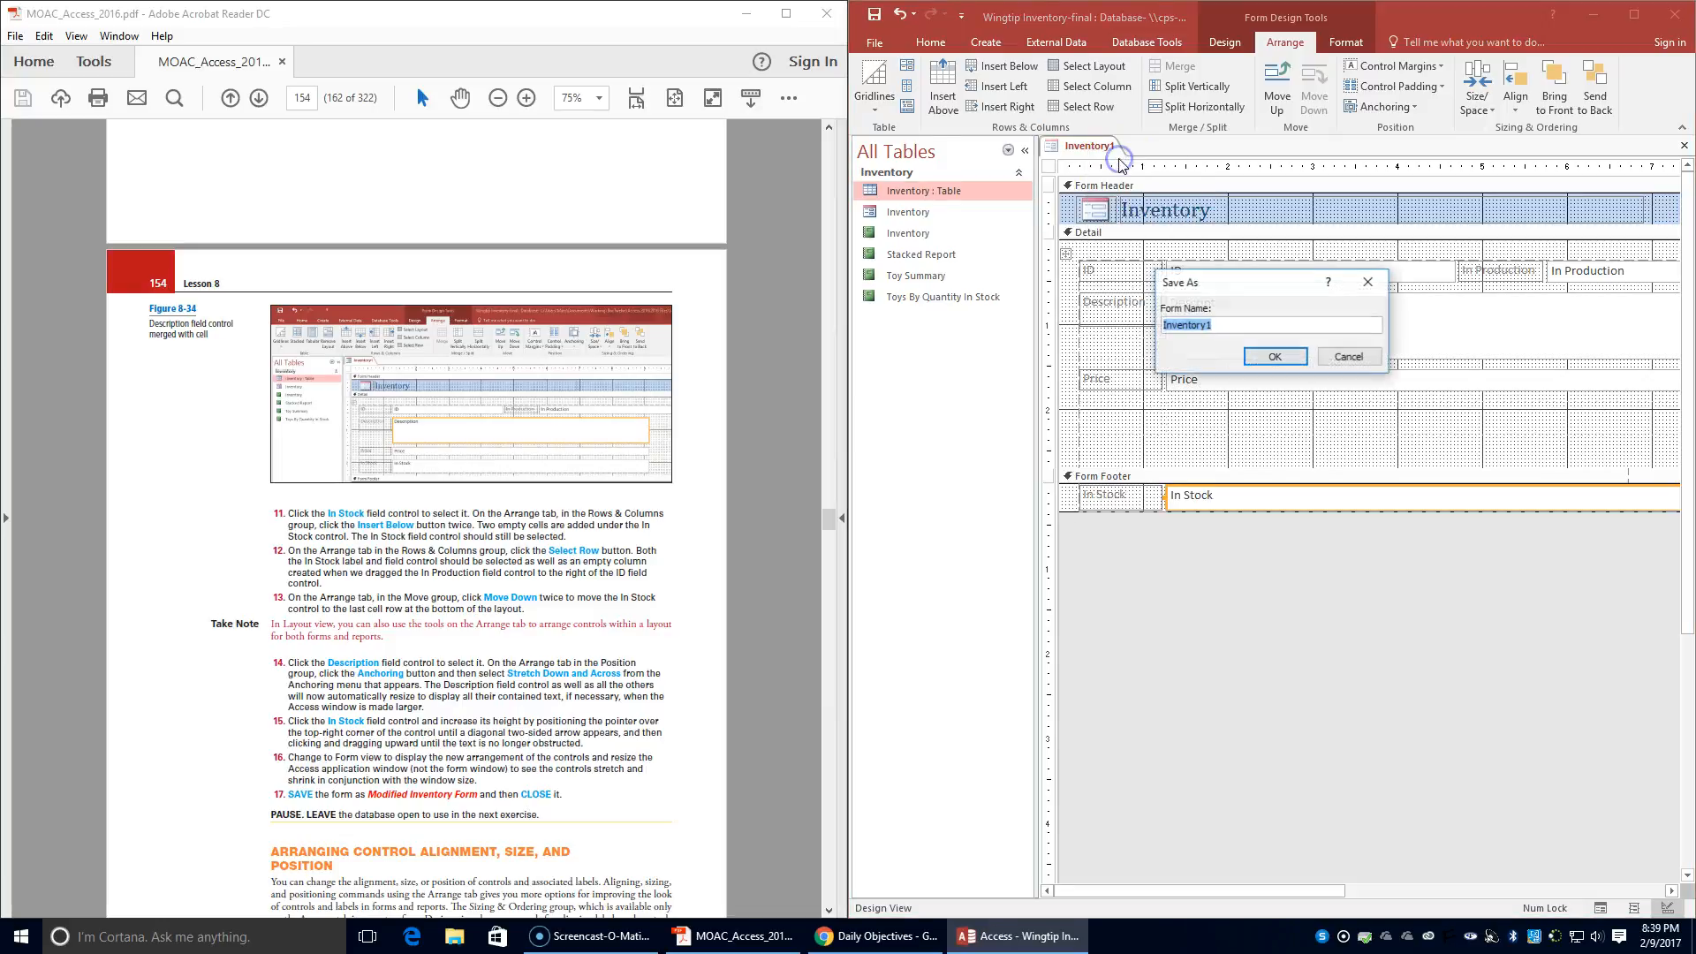
type("Modifie")
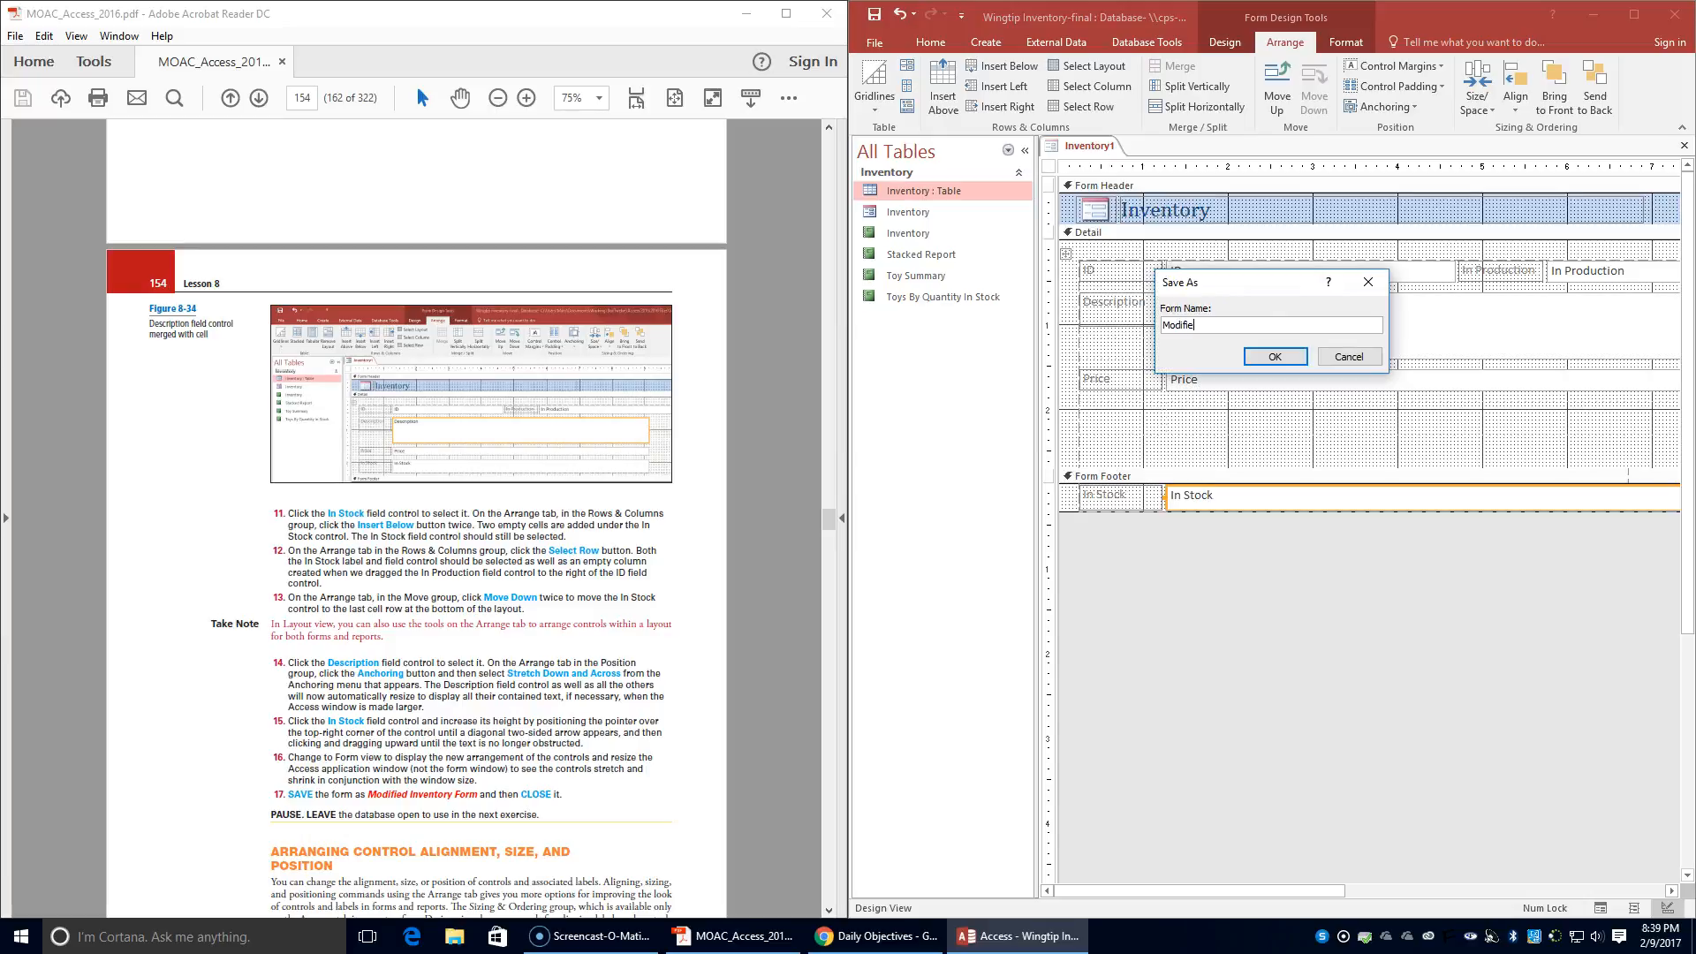
type("d Invenot")
left_click(1281, 355)
- Examine the textbook's instructions for the Arrange Control Alignment, Size, and Position exercise
scroll(513, 779, "down", 8)
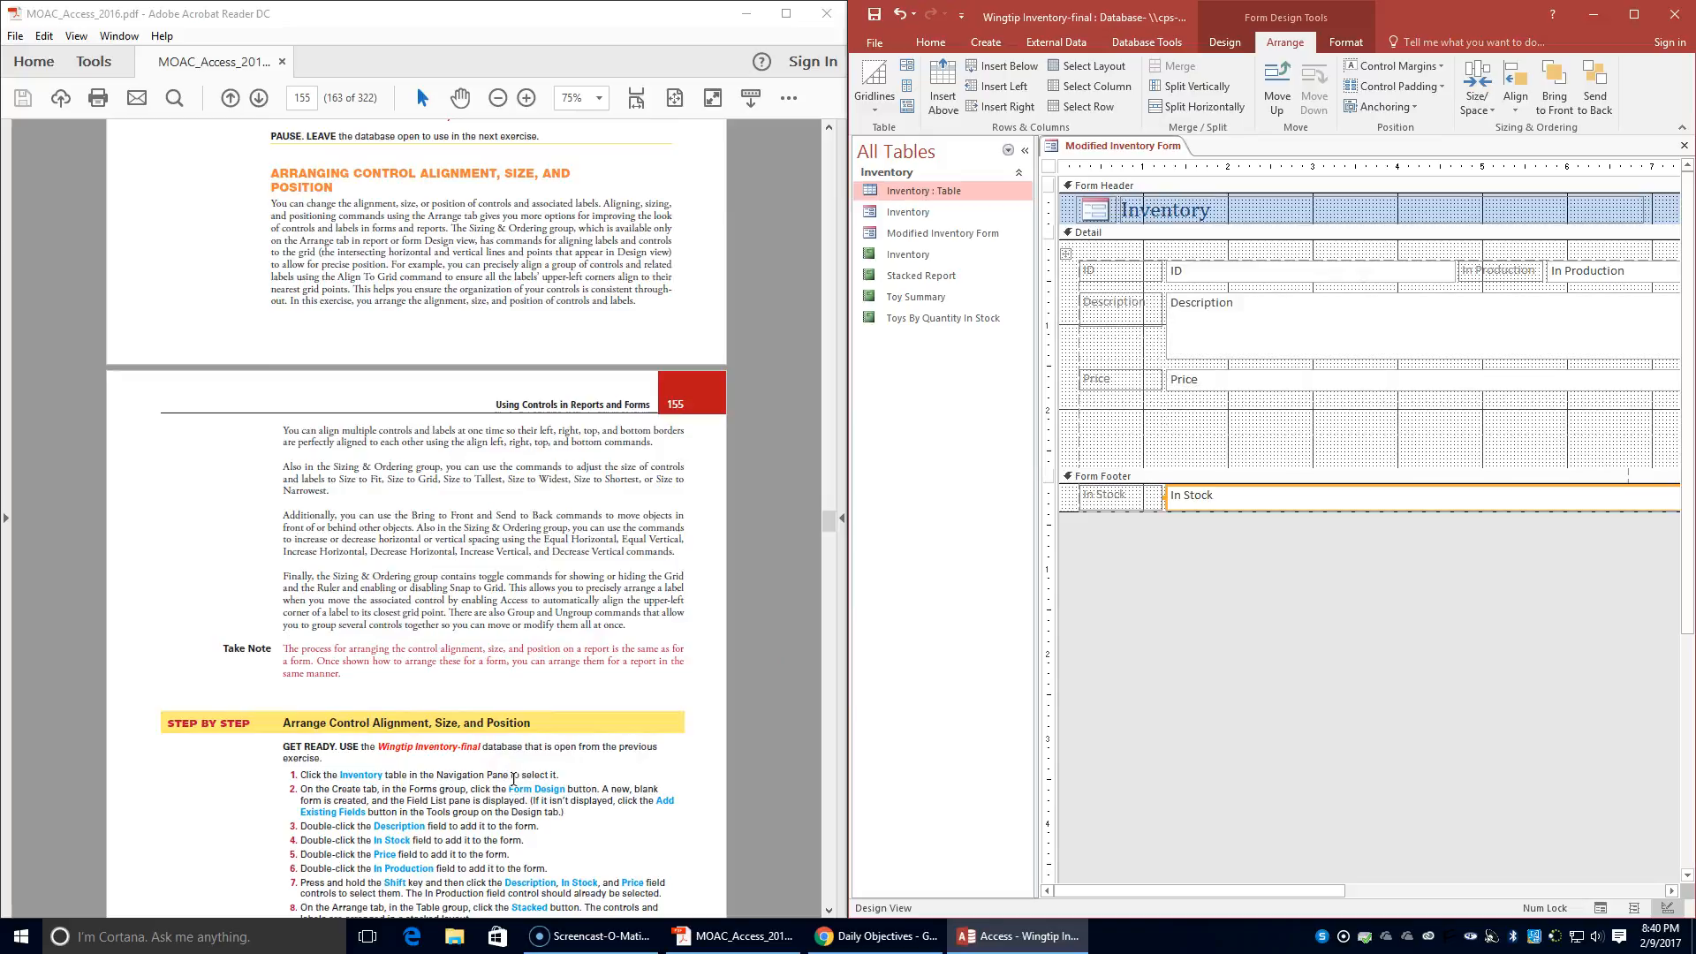
scroll(513, 779, "down", 4)
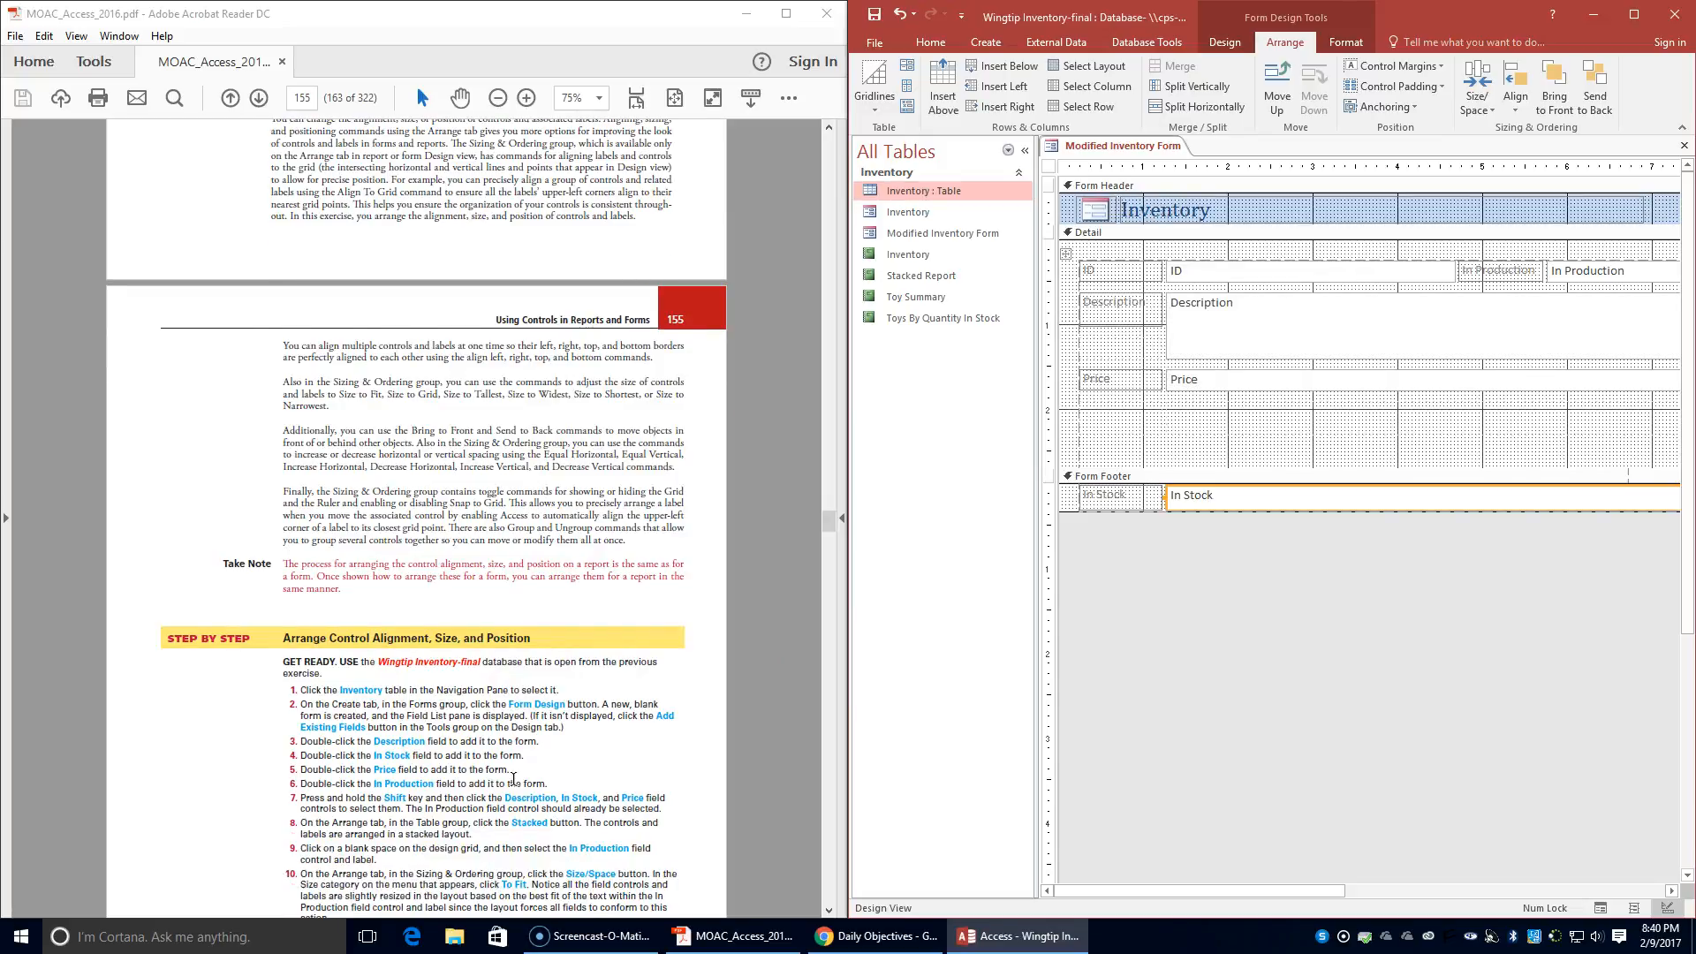
scroll(514, 779, "down", 2)
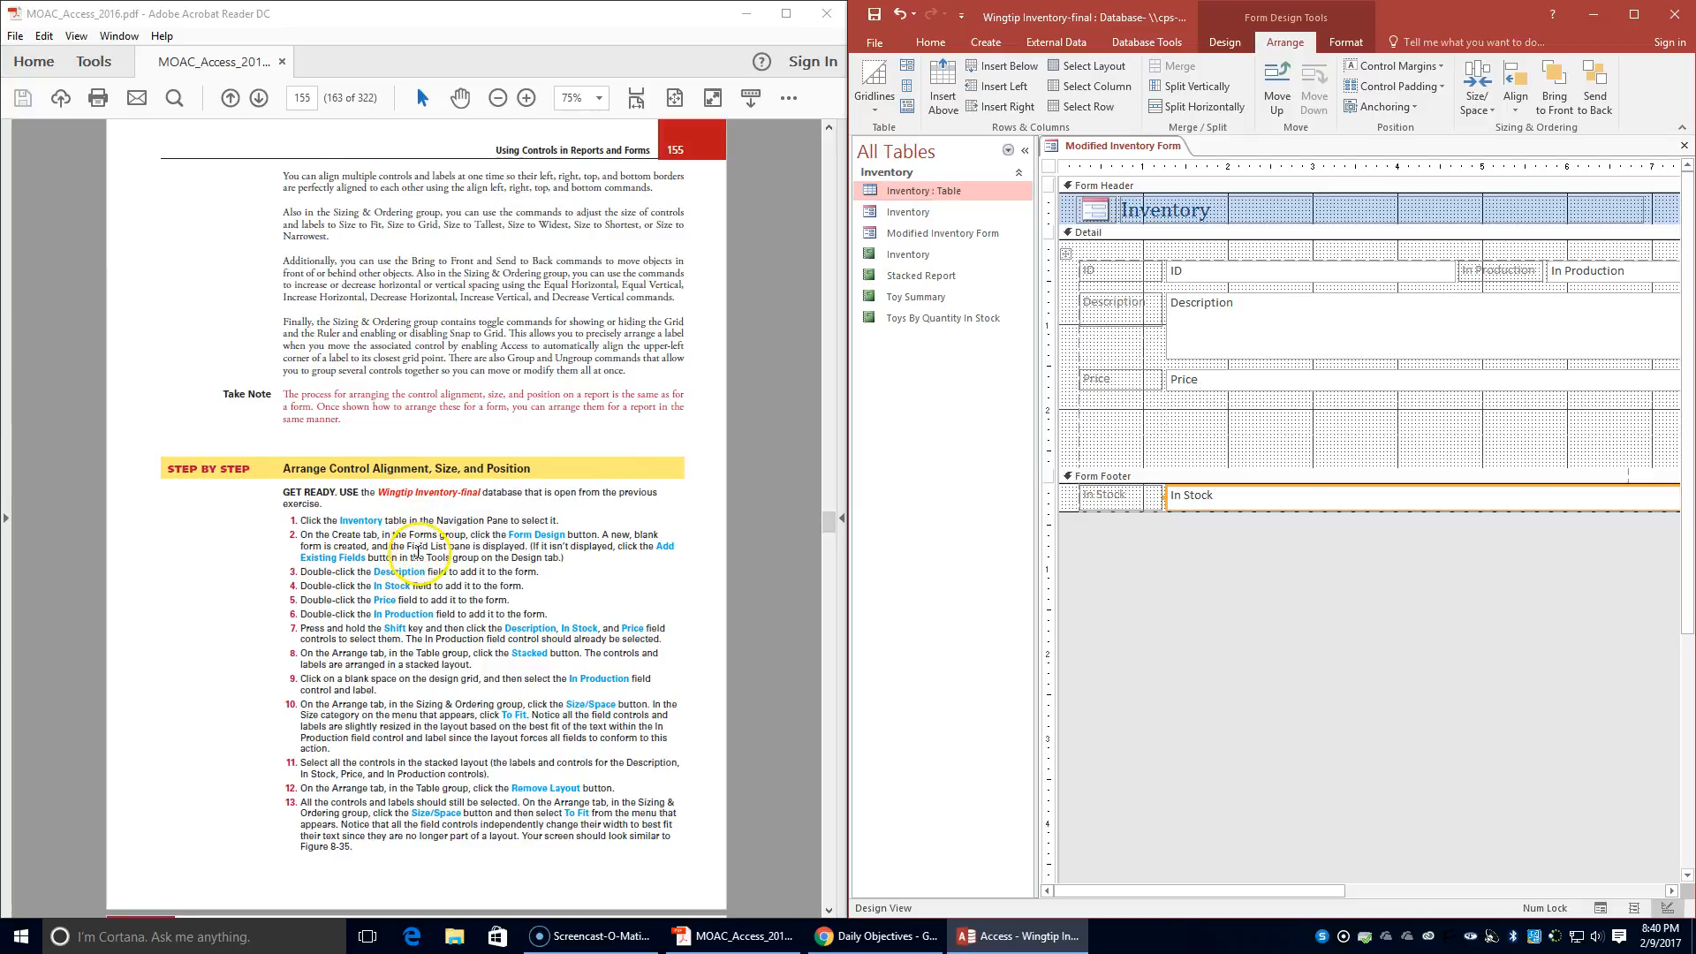
scroll(400, 556, "down", 1)
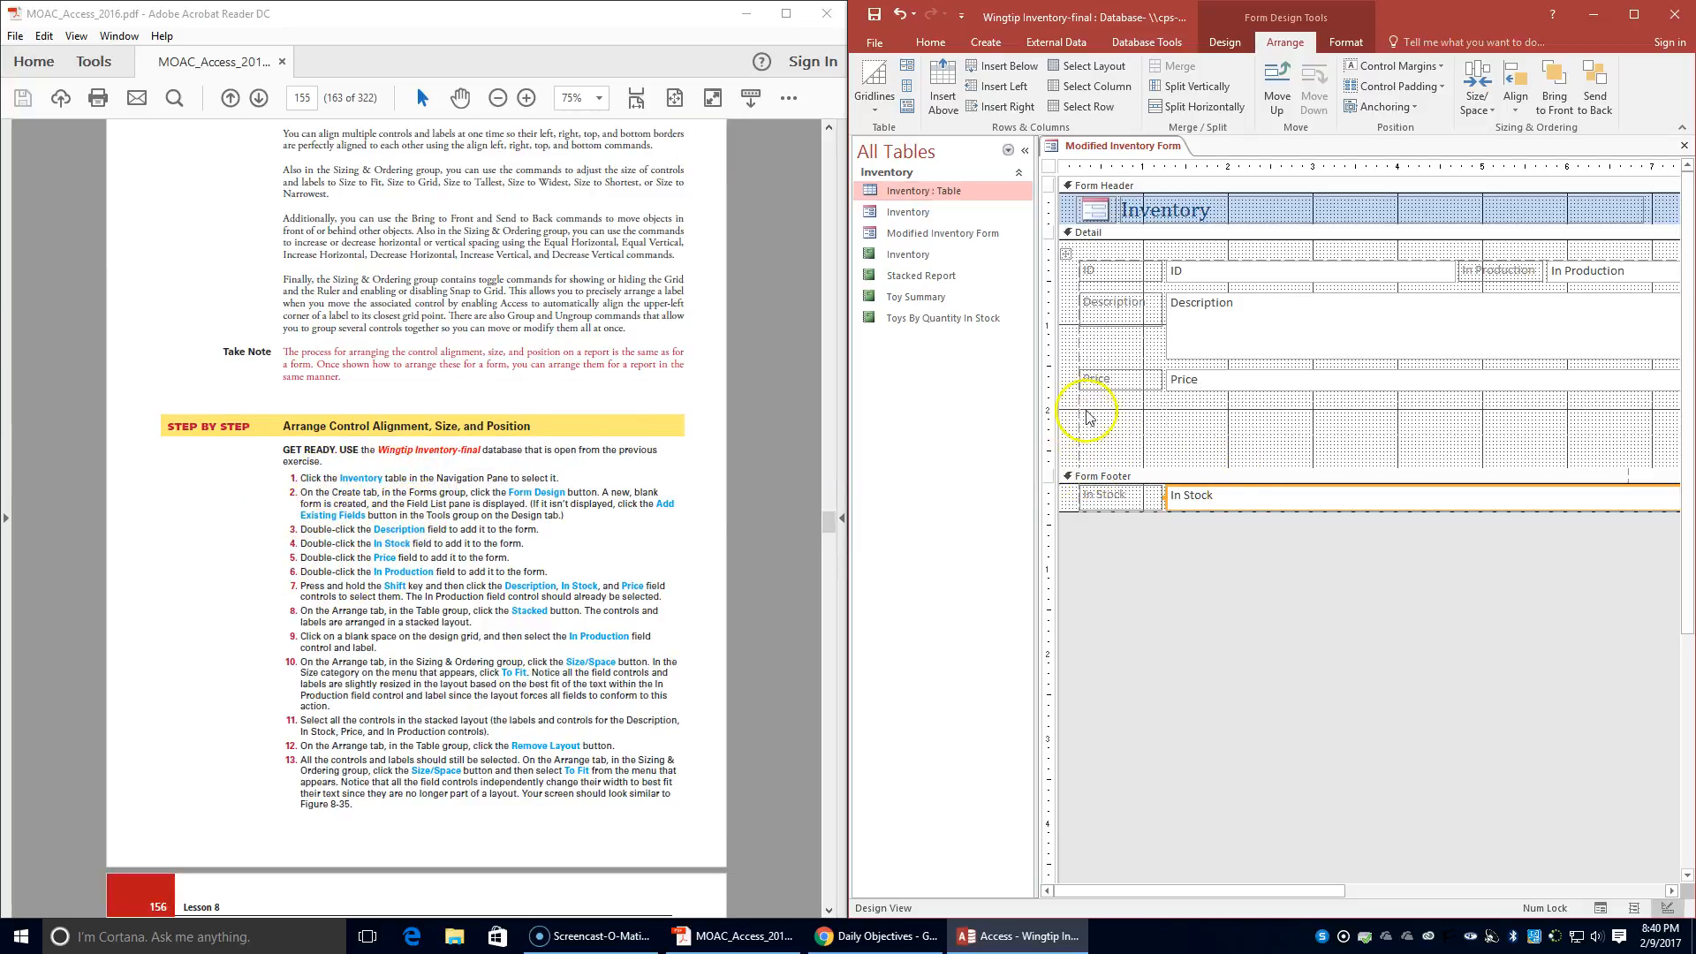
double_click(922, 193)
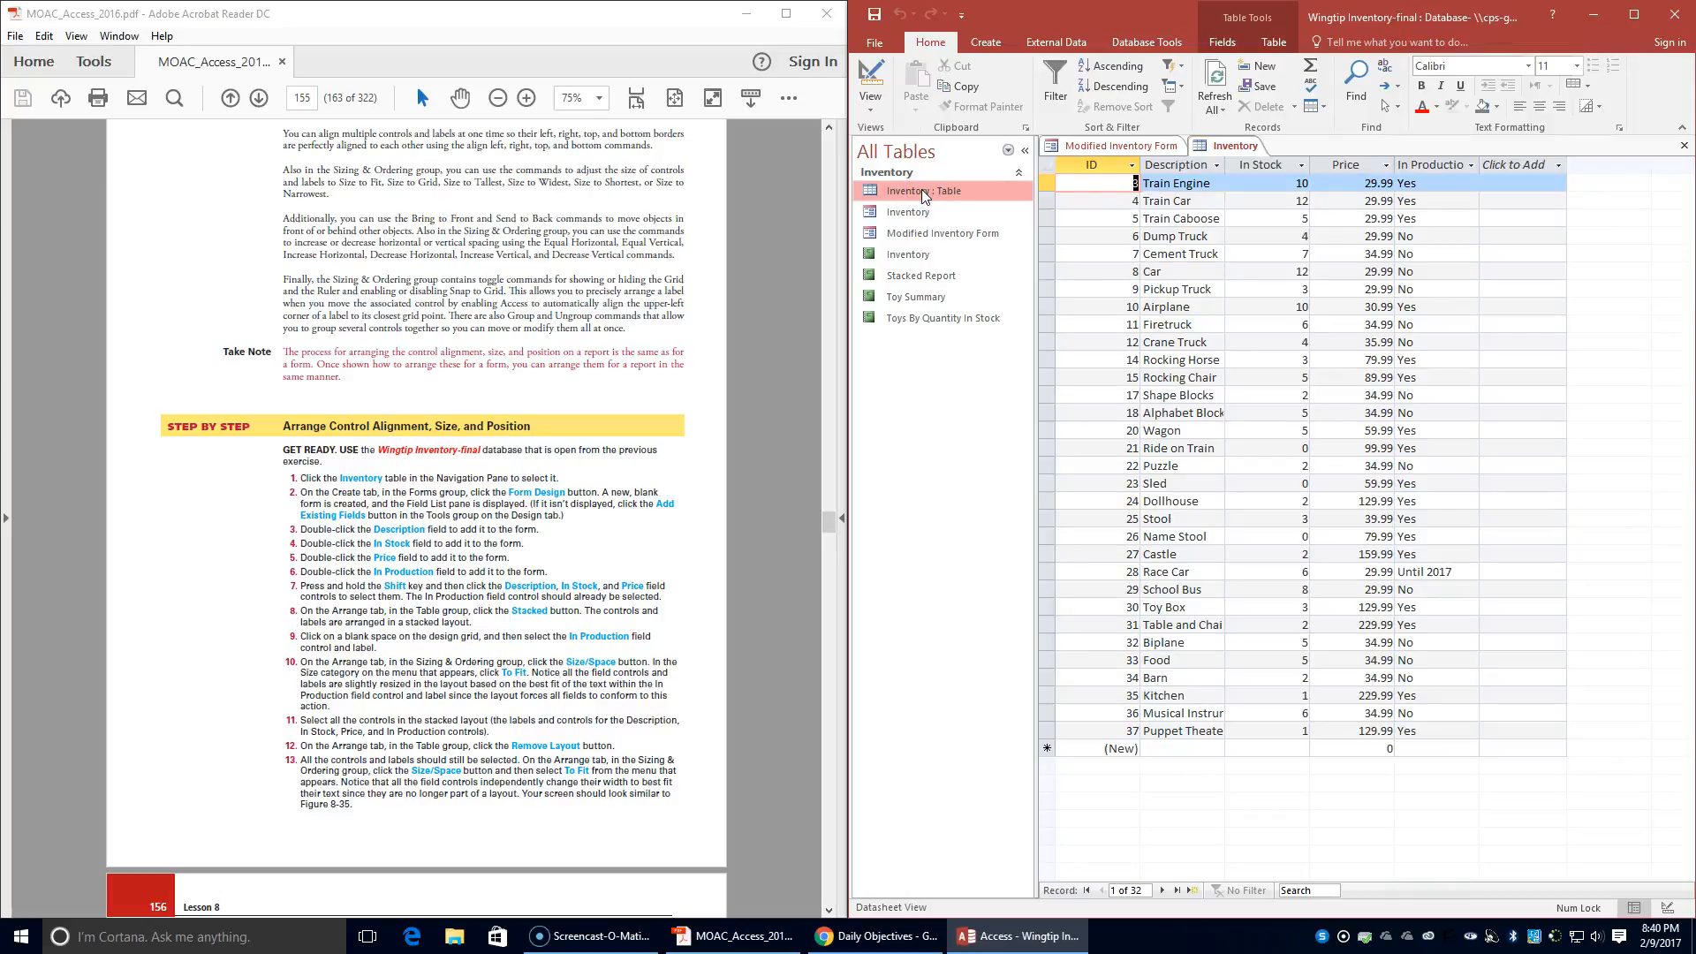
right_click(1241, 145)
left_click(1258, 170)
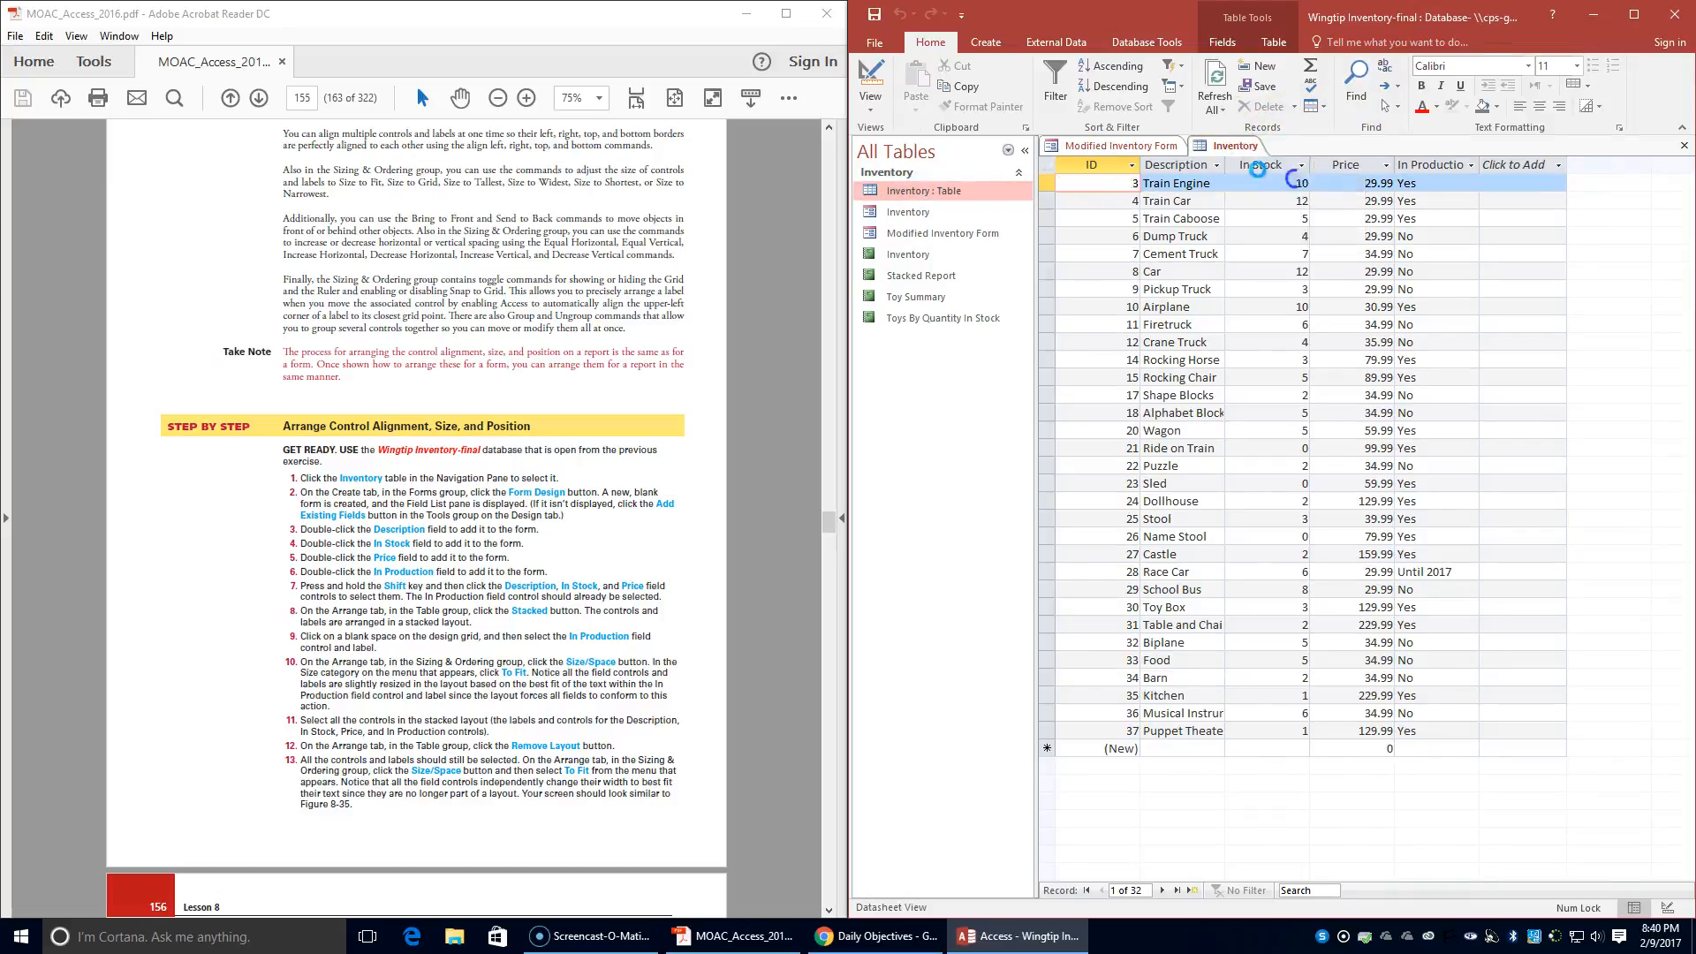
- Close Modified Inventory Form and, with the Inventory table selected, create a new blank form in Design view
right_click(1139, 145)
left_click(1165, 169)
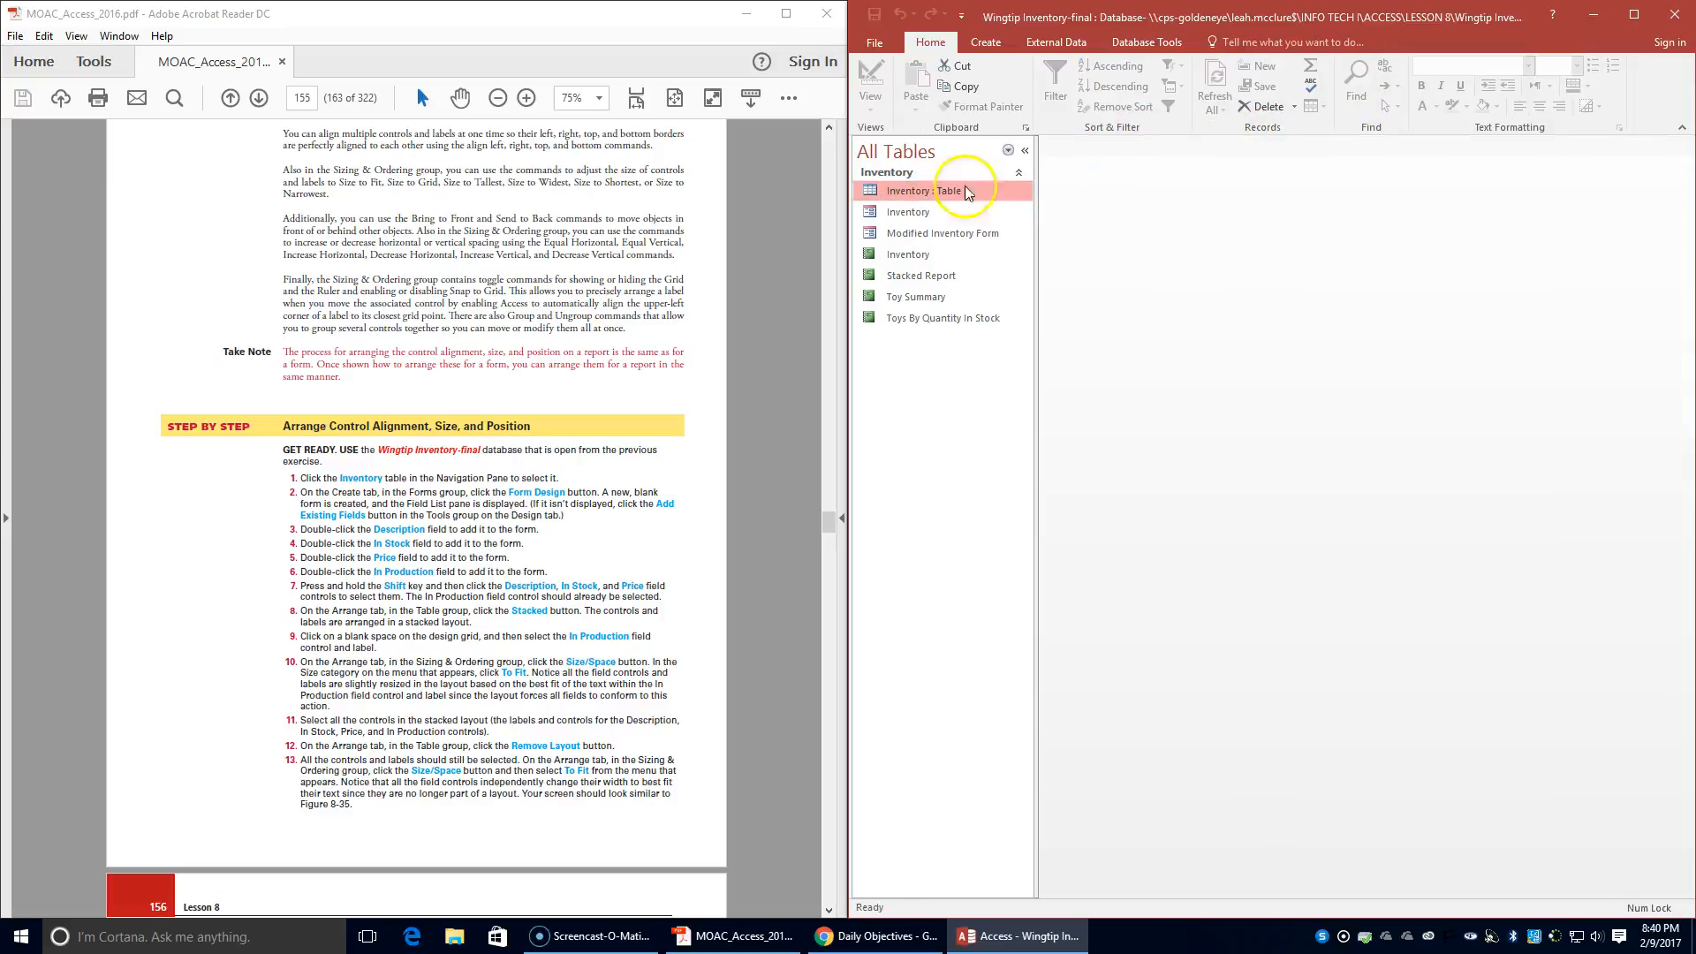
left_click(911, 189)
left_click(986, 44)
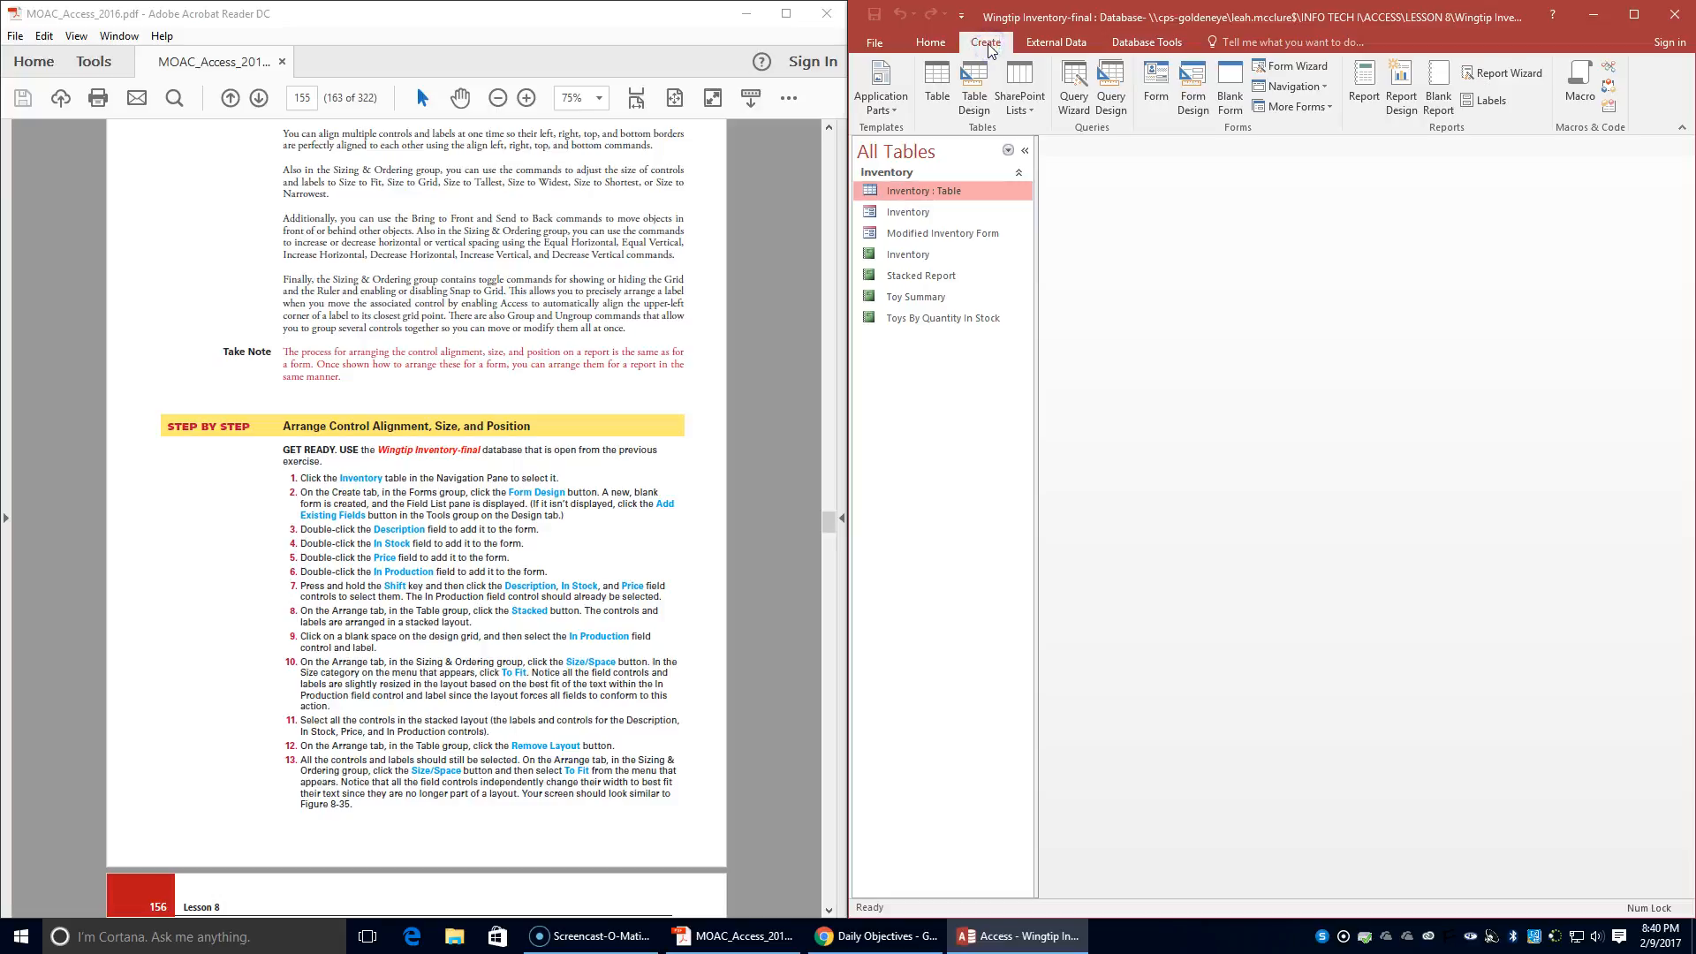
left_click(1192, 106)
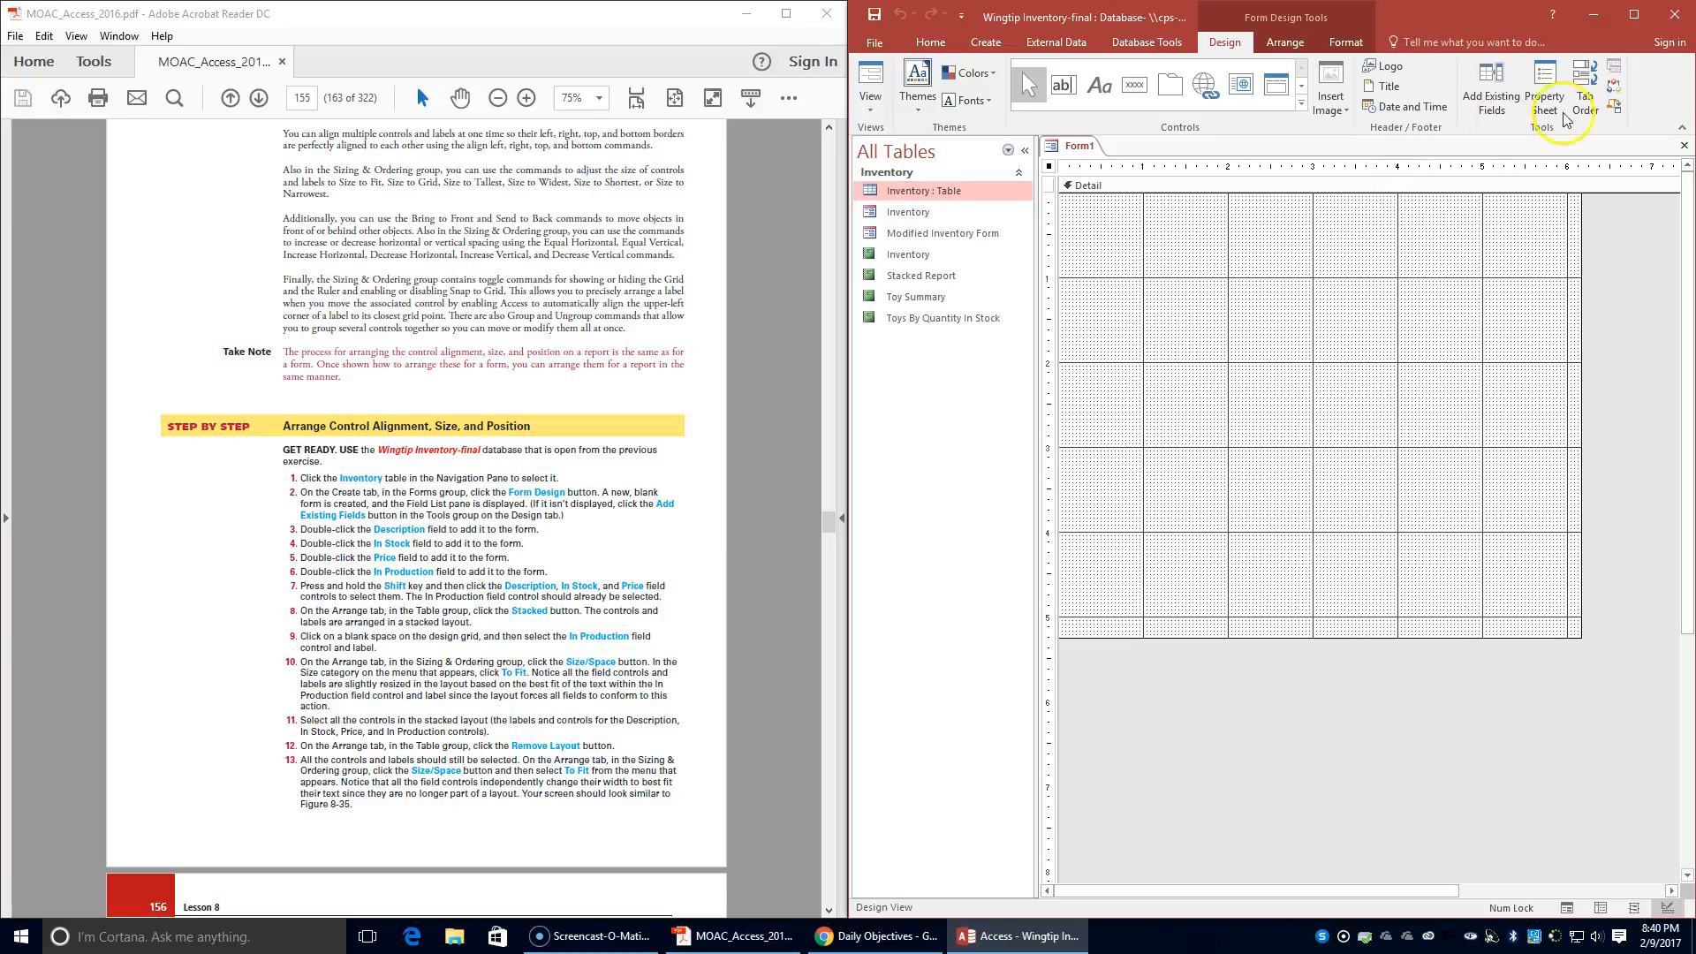
- Show the Field List and add the Inventory table's Description, In Stock, Price and In Production fields to the form
left_click(1491, 88)
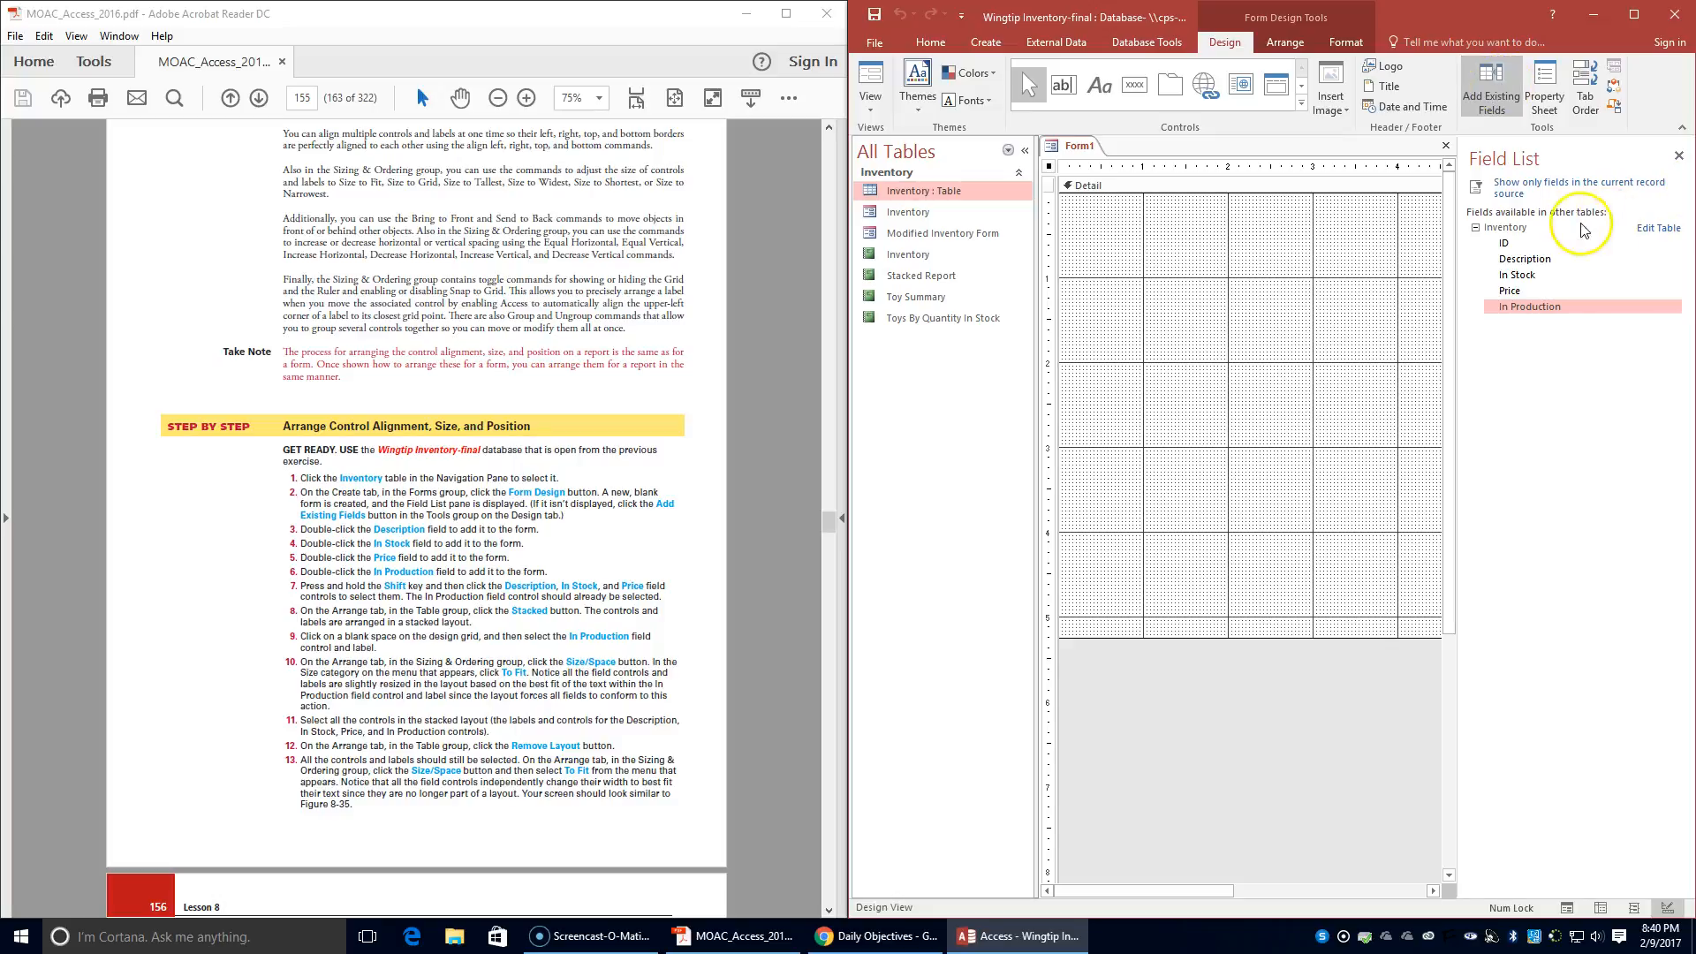
double_click(1553, 262)
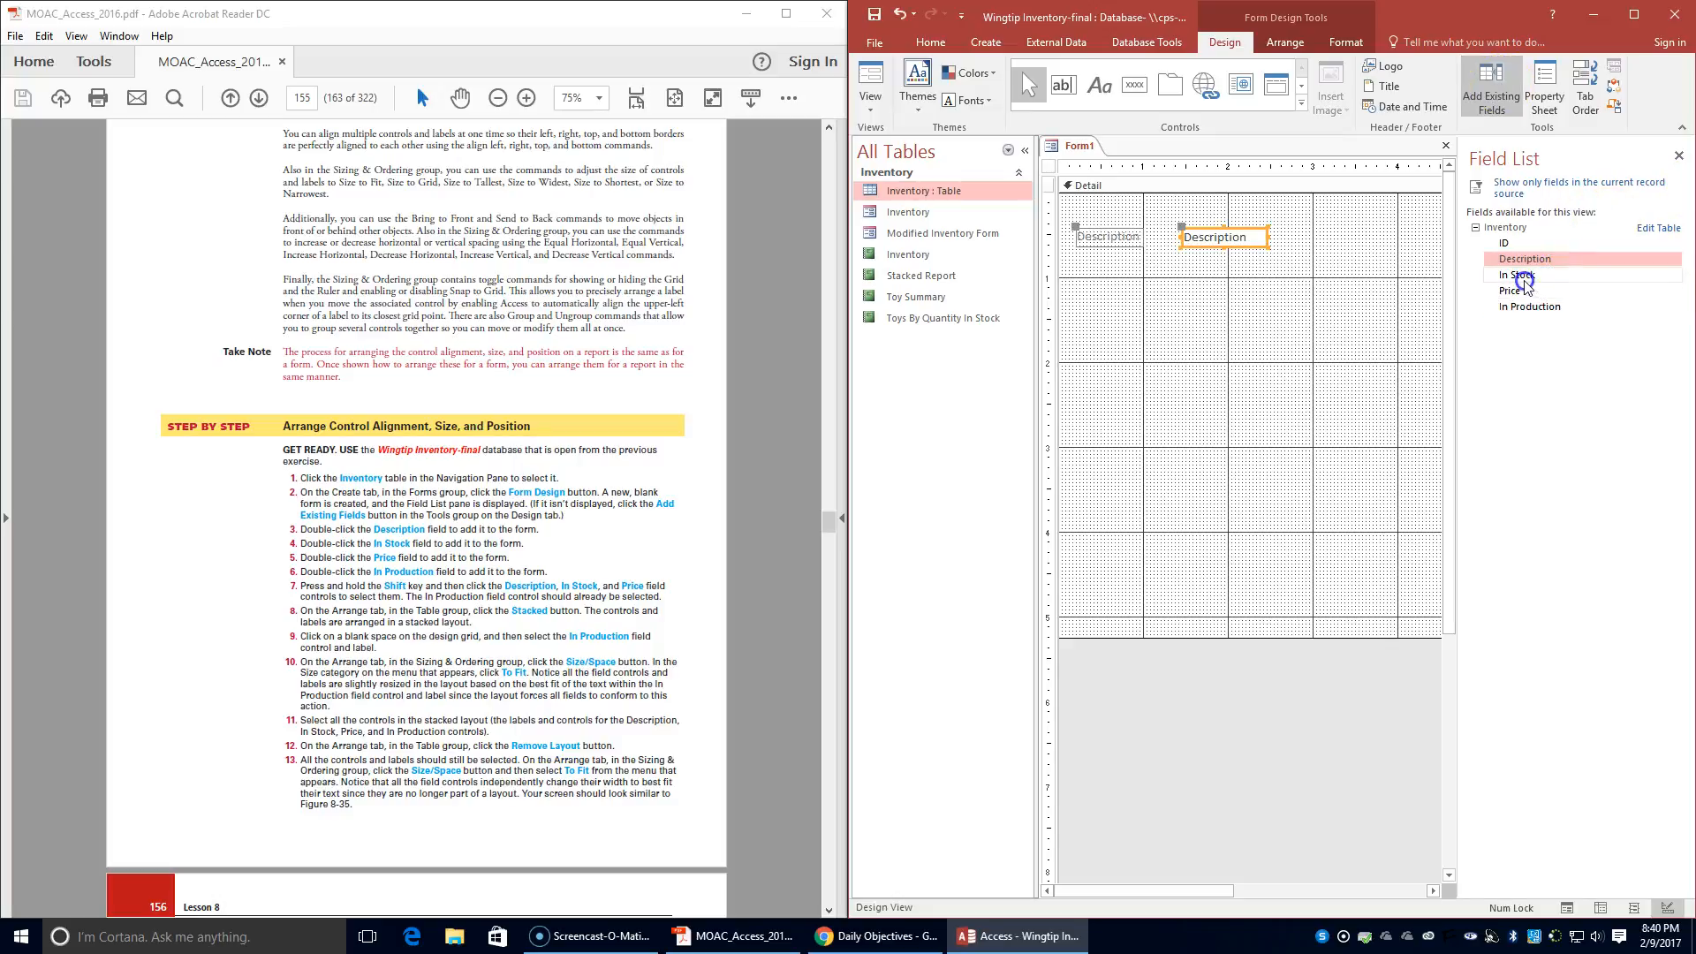
double_click(1521, 277)
double_click(1524, 279)
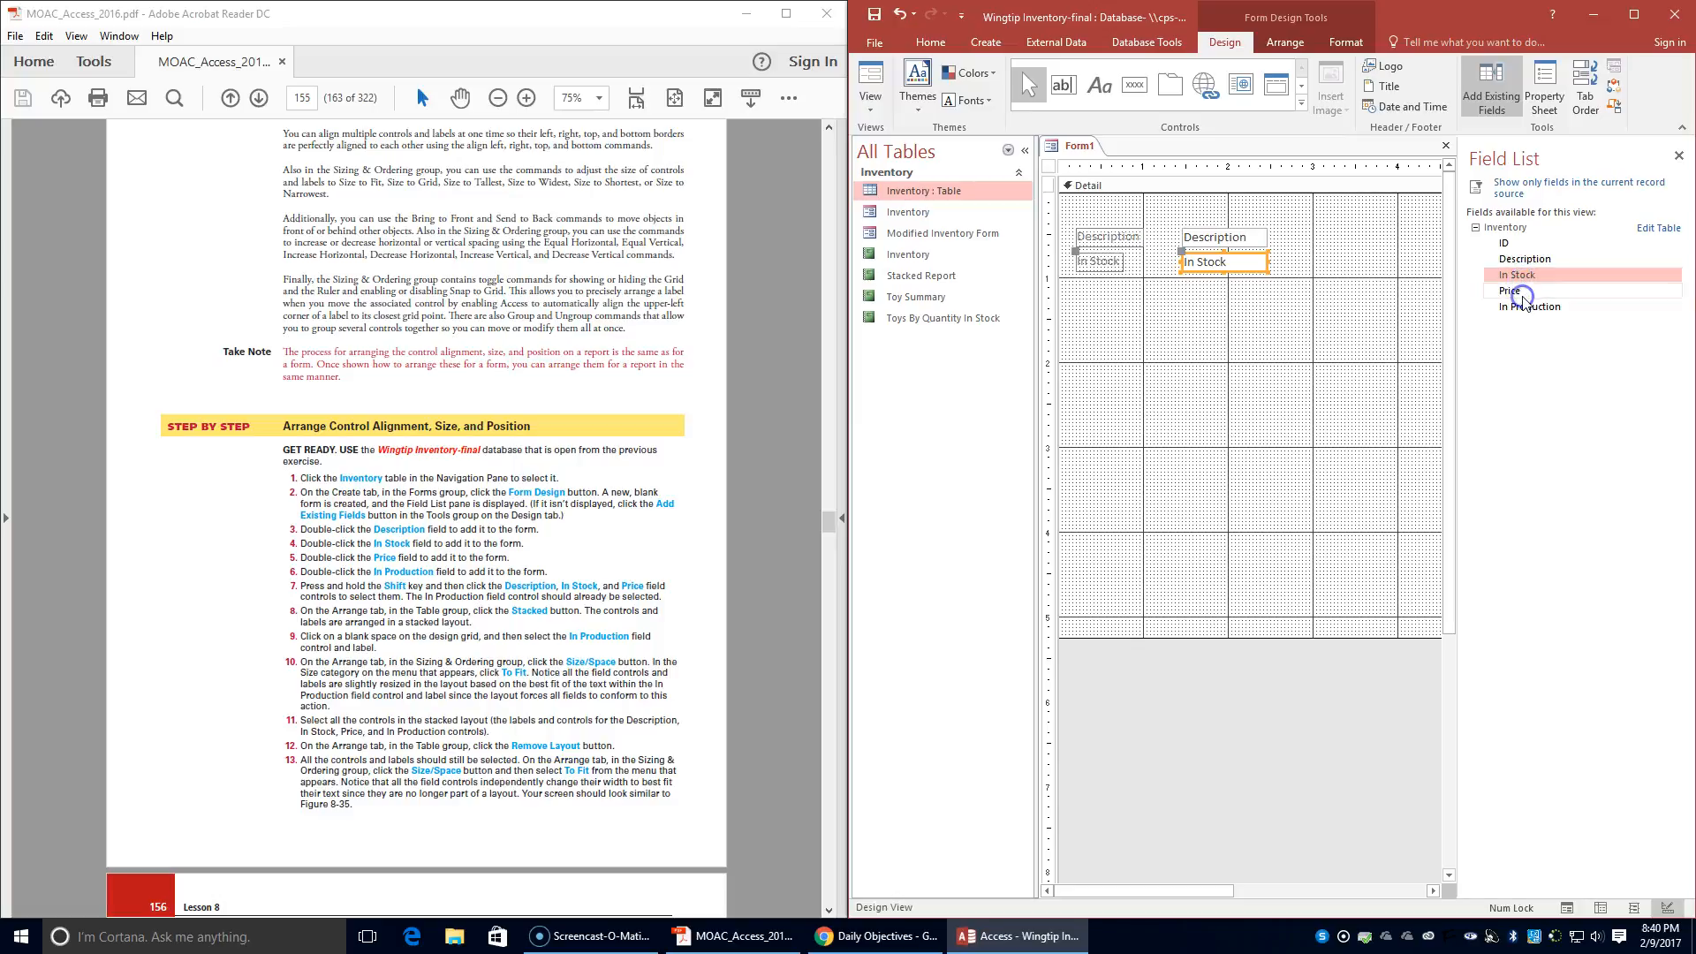
left_click(1527, 311)
double_click(1511, 291)
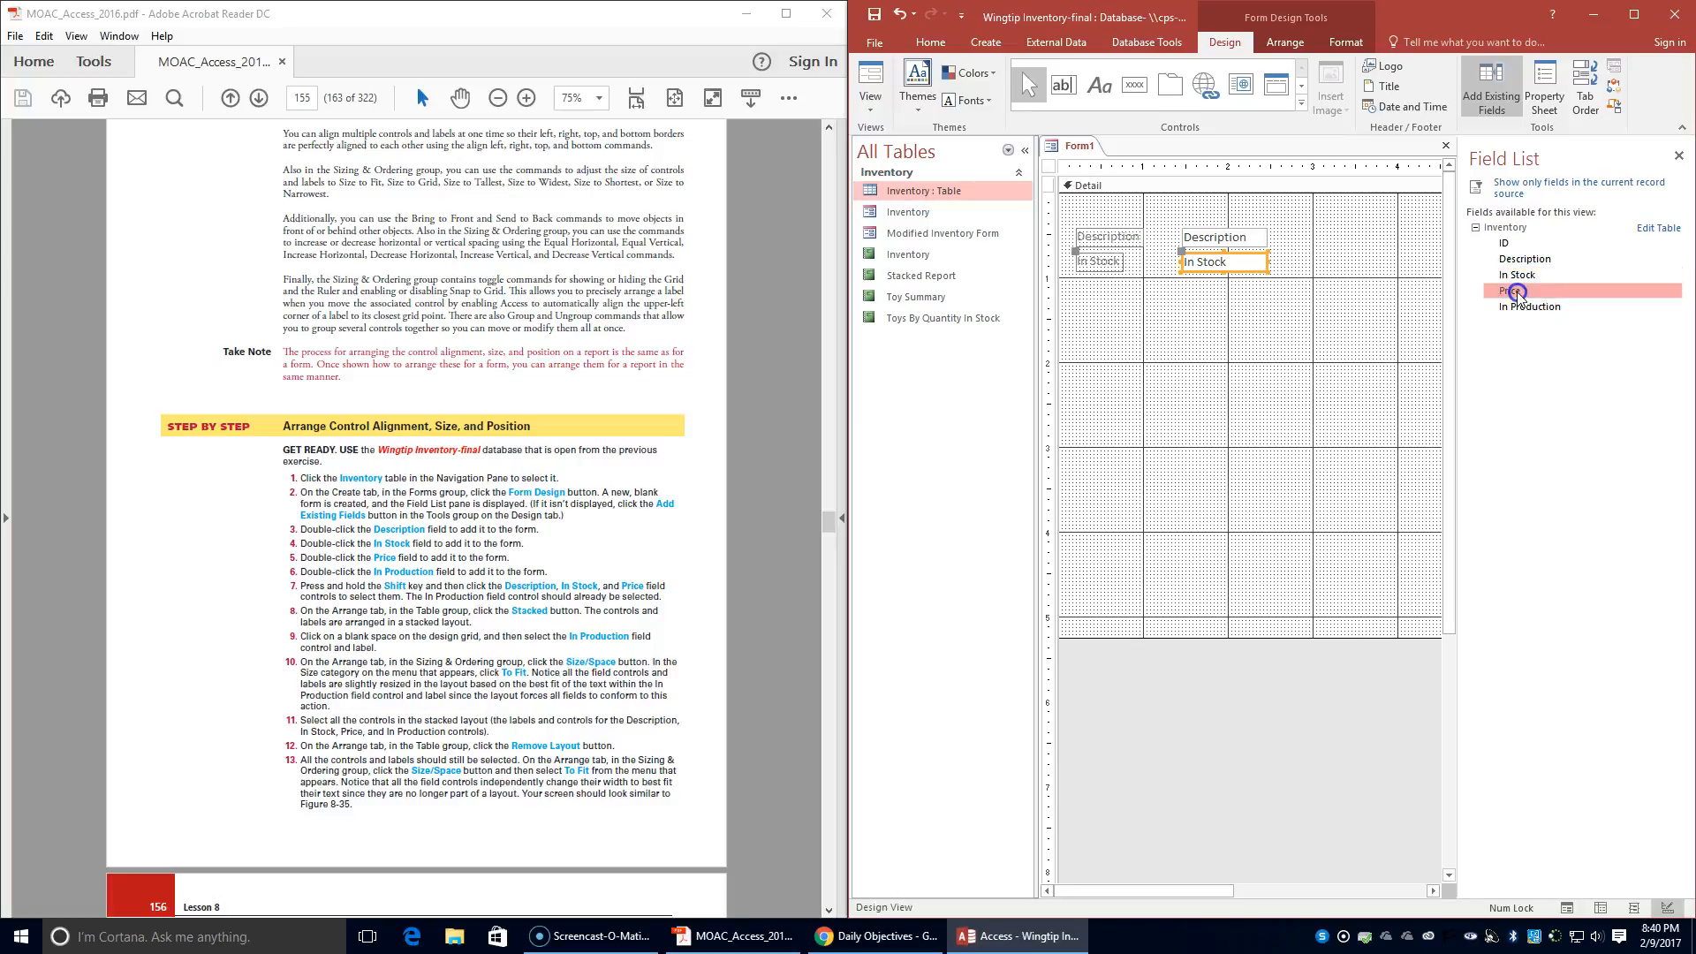
left_click(1527, 308)
double_click(1528, 308)
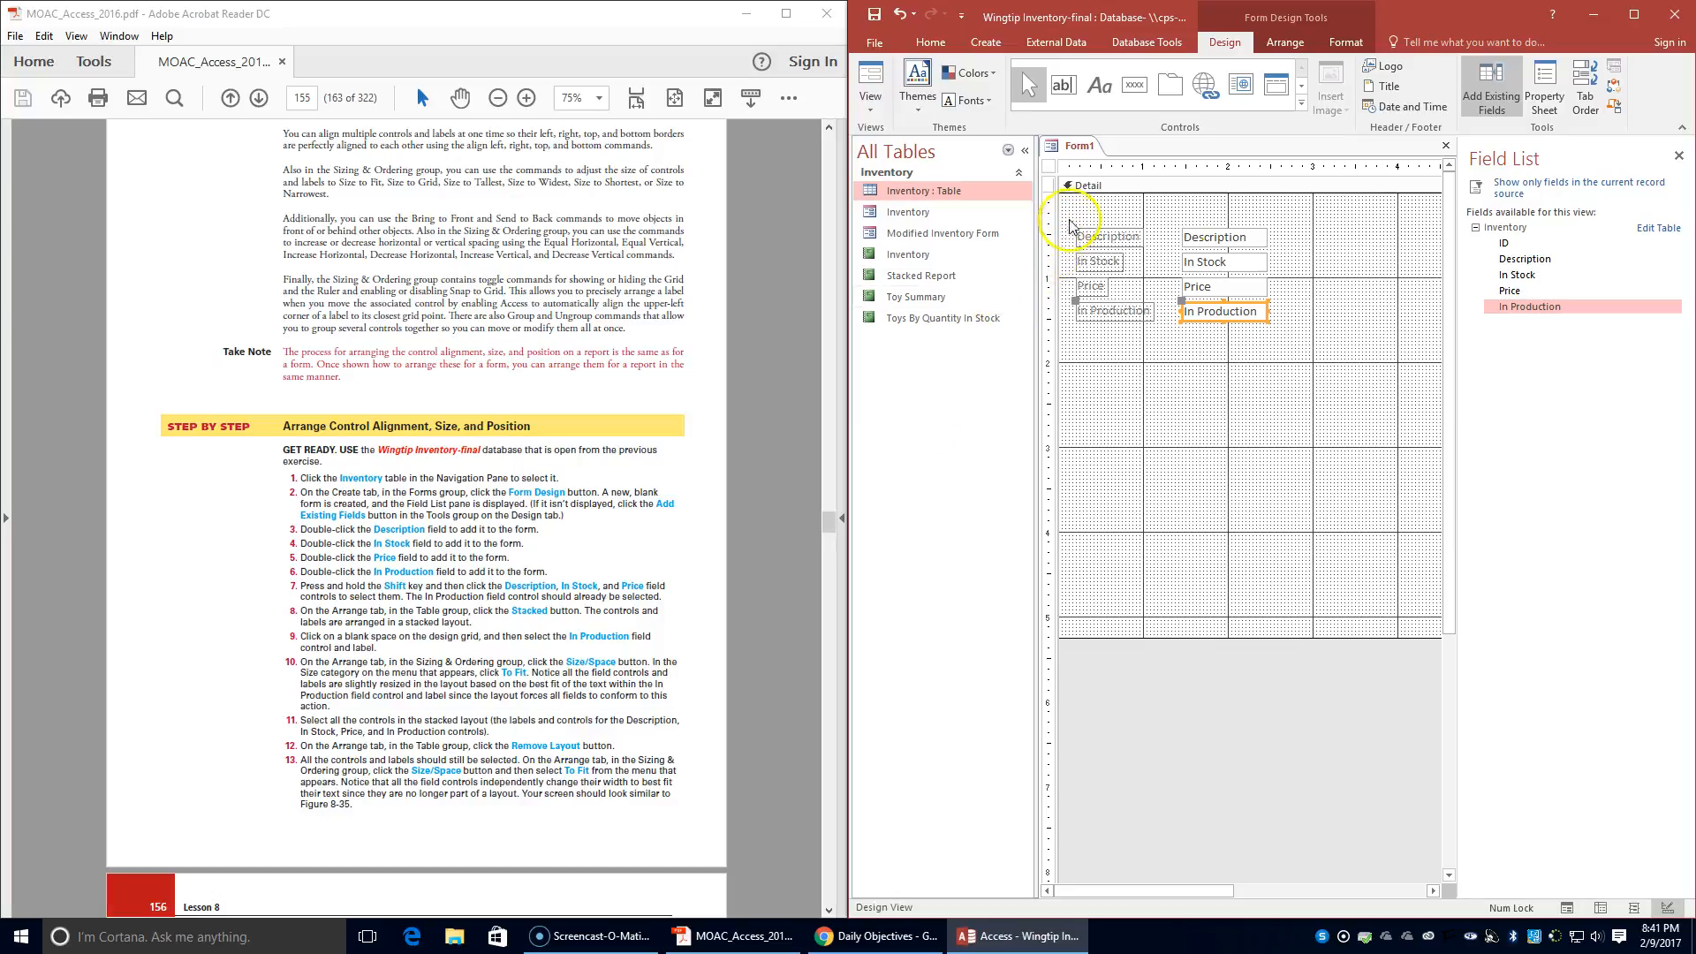
- Arrange the Description, In Stock, Price and In Production field controls together in a Stacked layout
left_click(1239, 238, "shift")
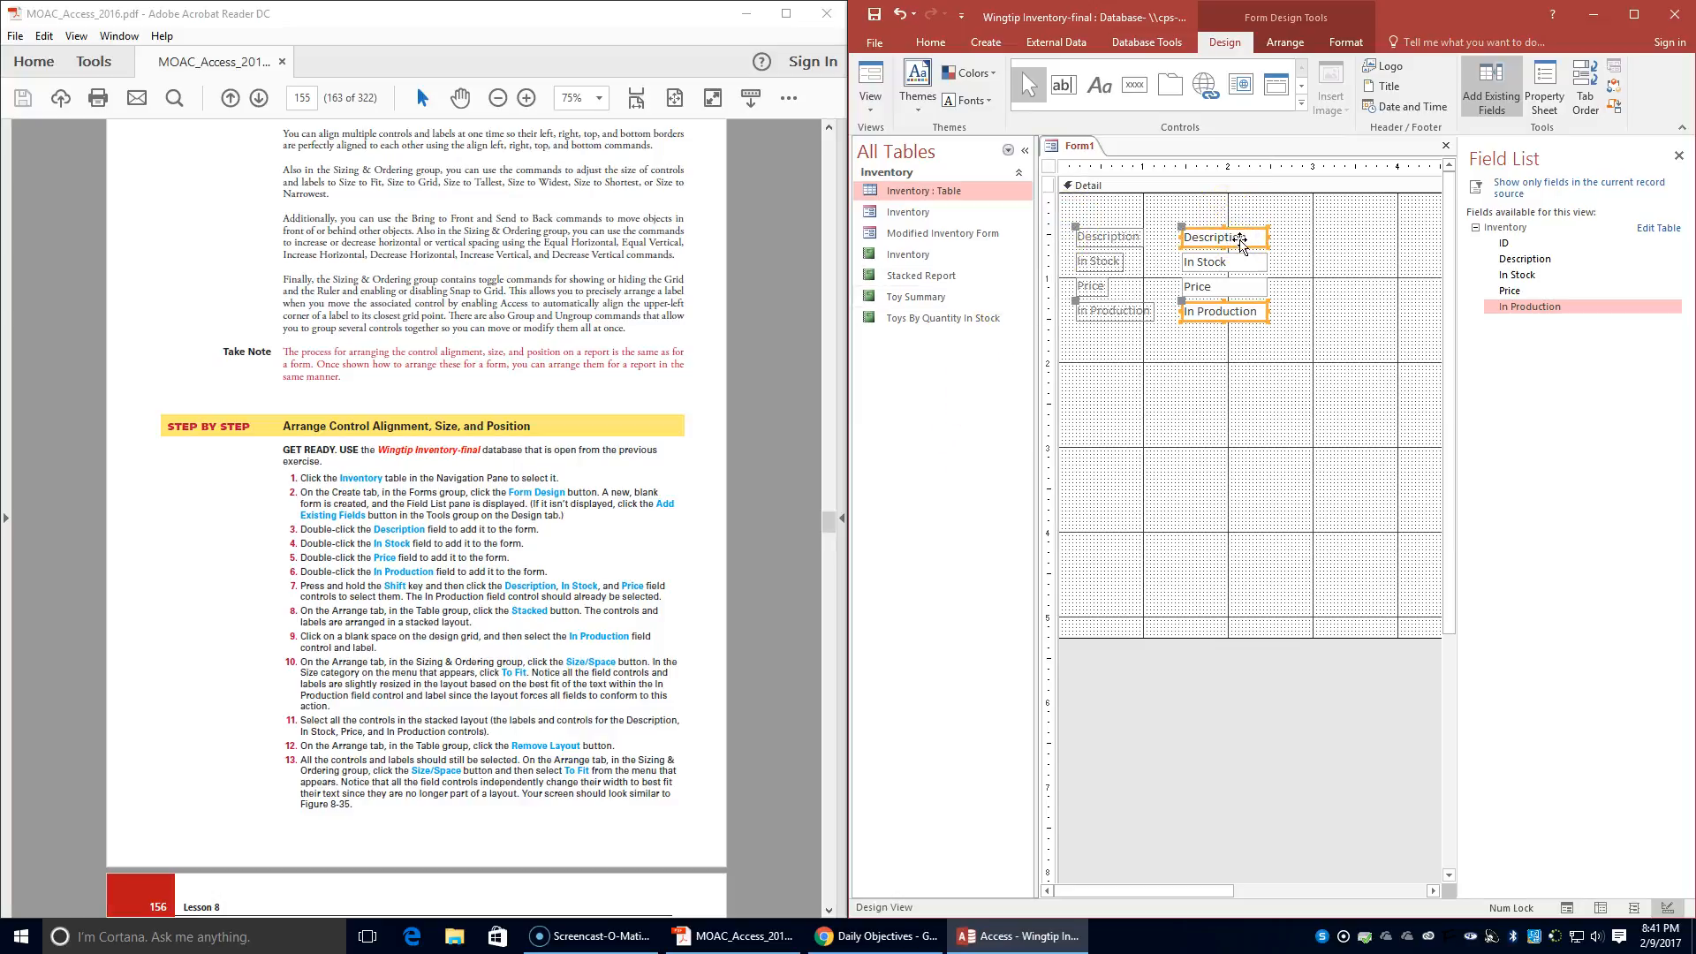
left_click(1257, 346)
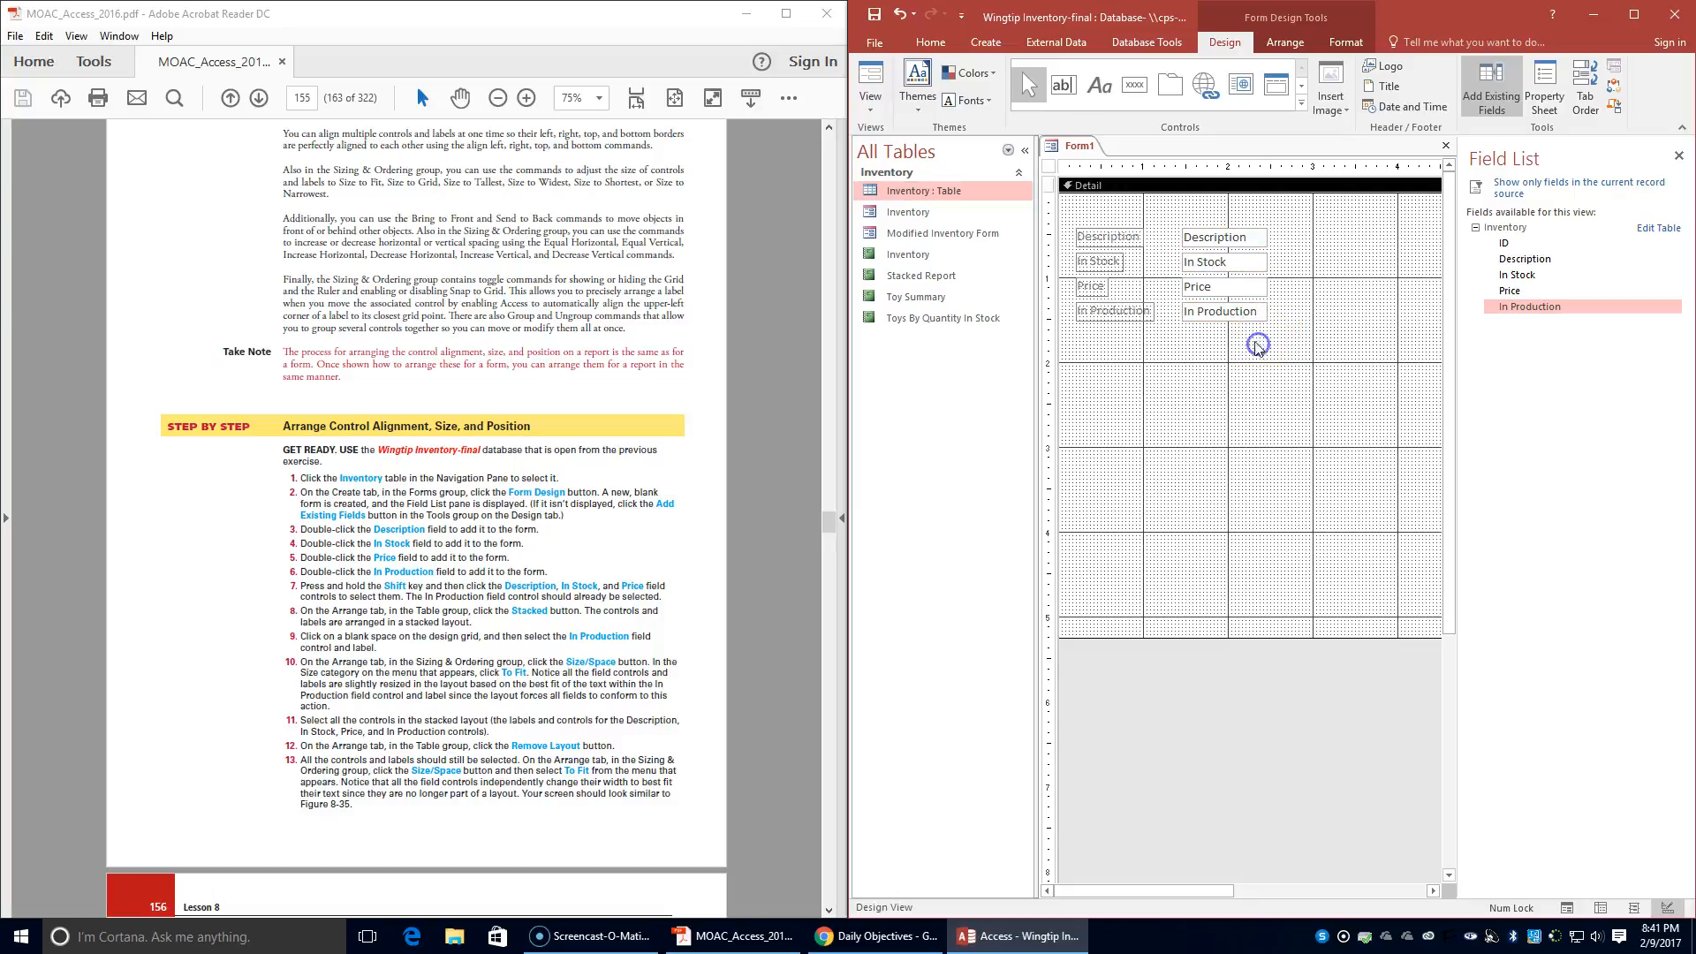
left_click(1237, 237, "shift")
left_click(1232, 261, "shift")
left_click(1228, 288, "shift")
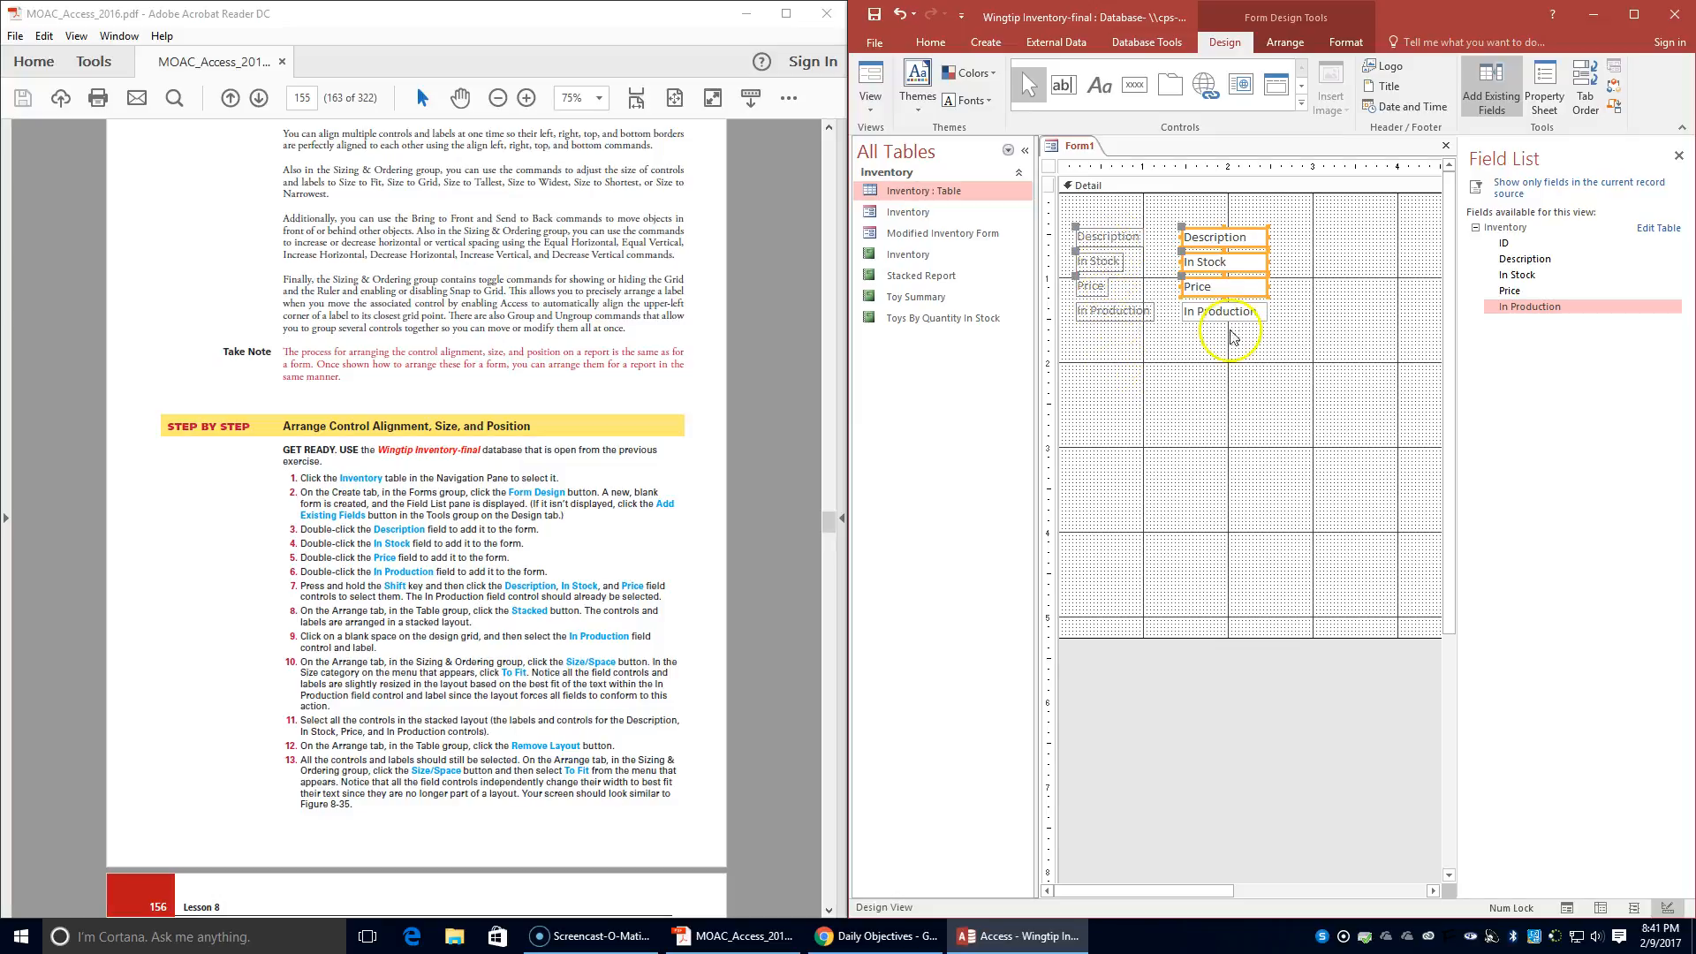
left_click(1261, 311, "shift")
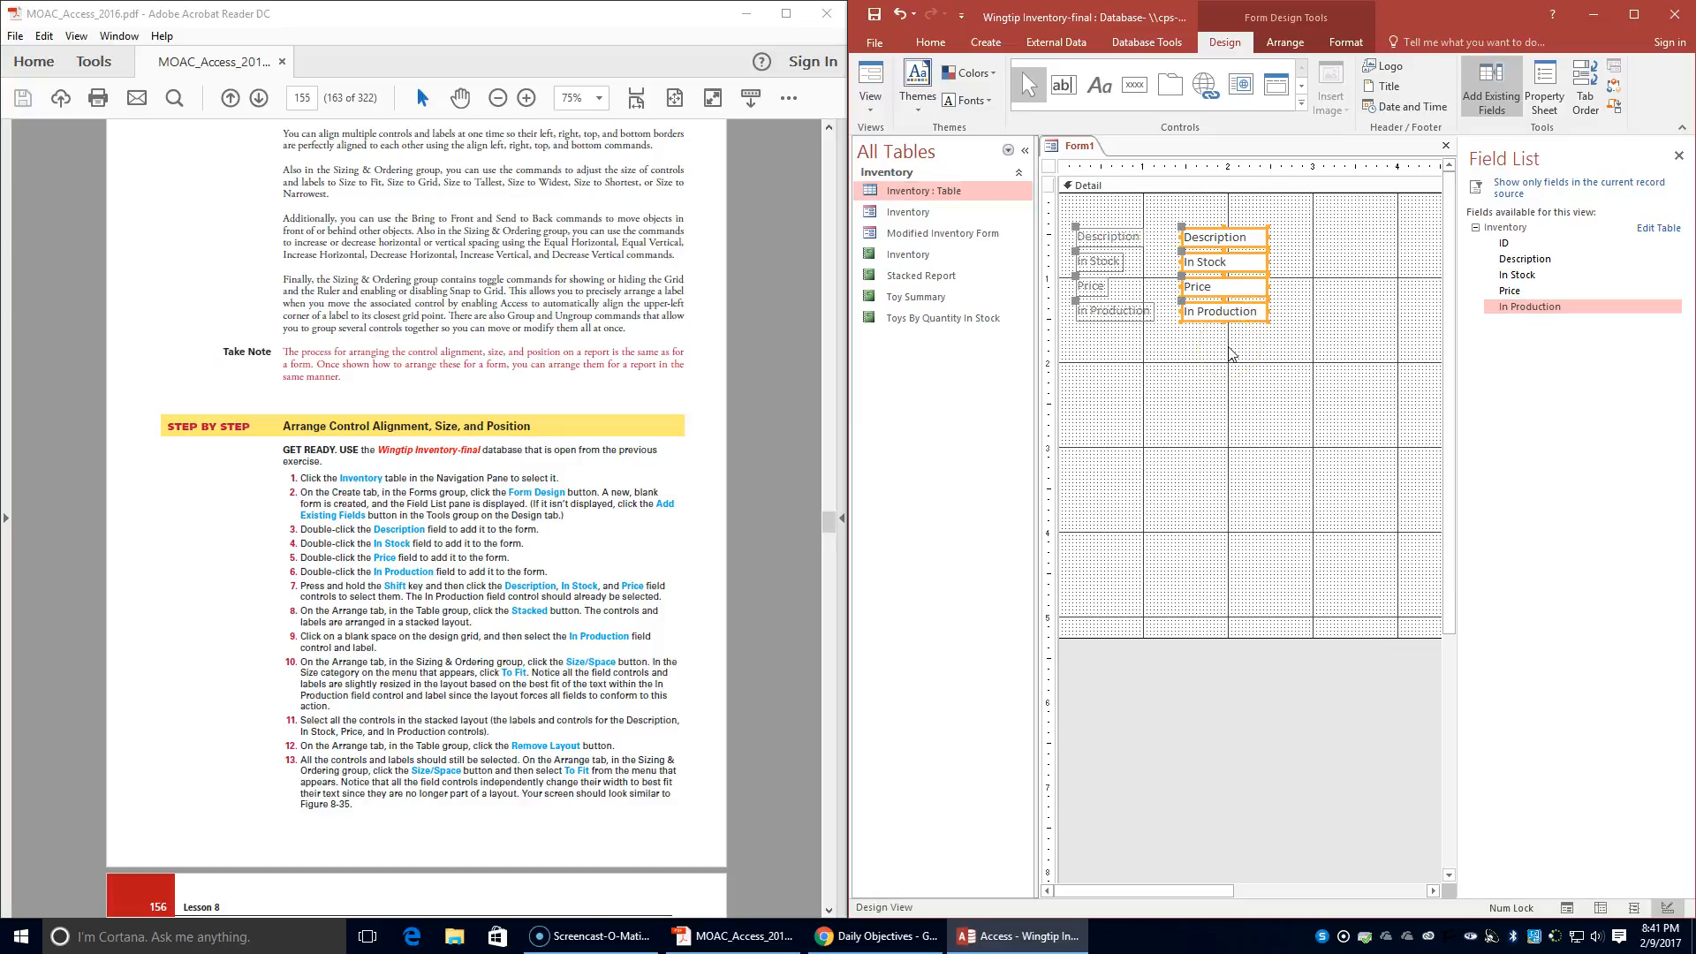
left_click(1285, 44)
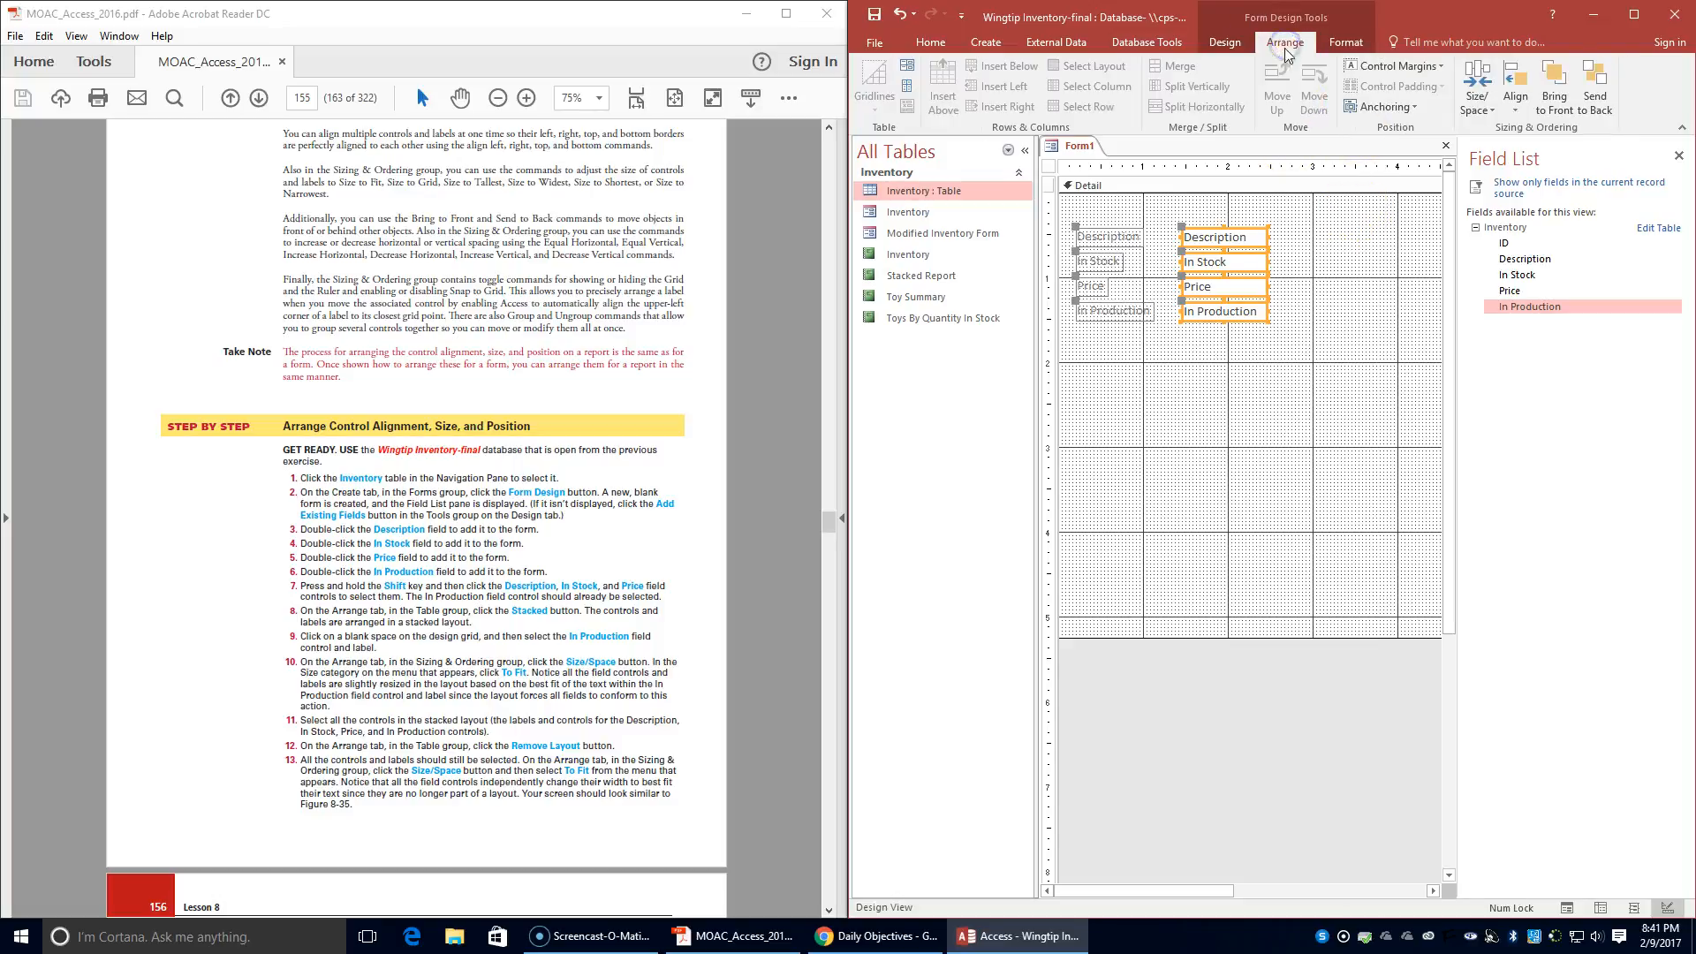
left_click(904, 89)
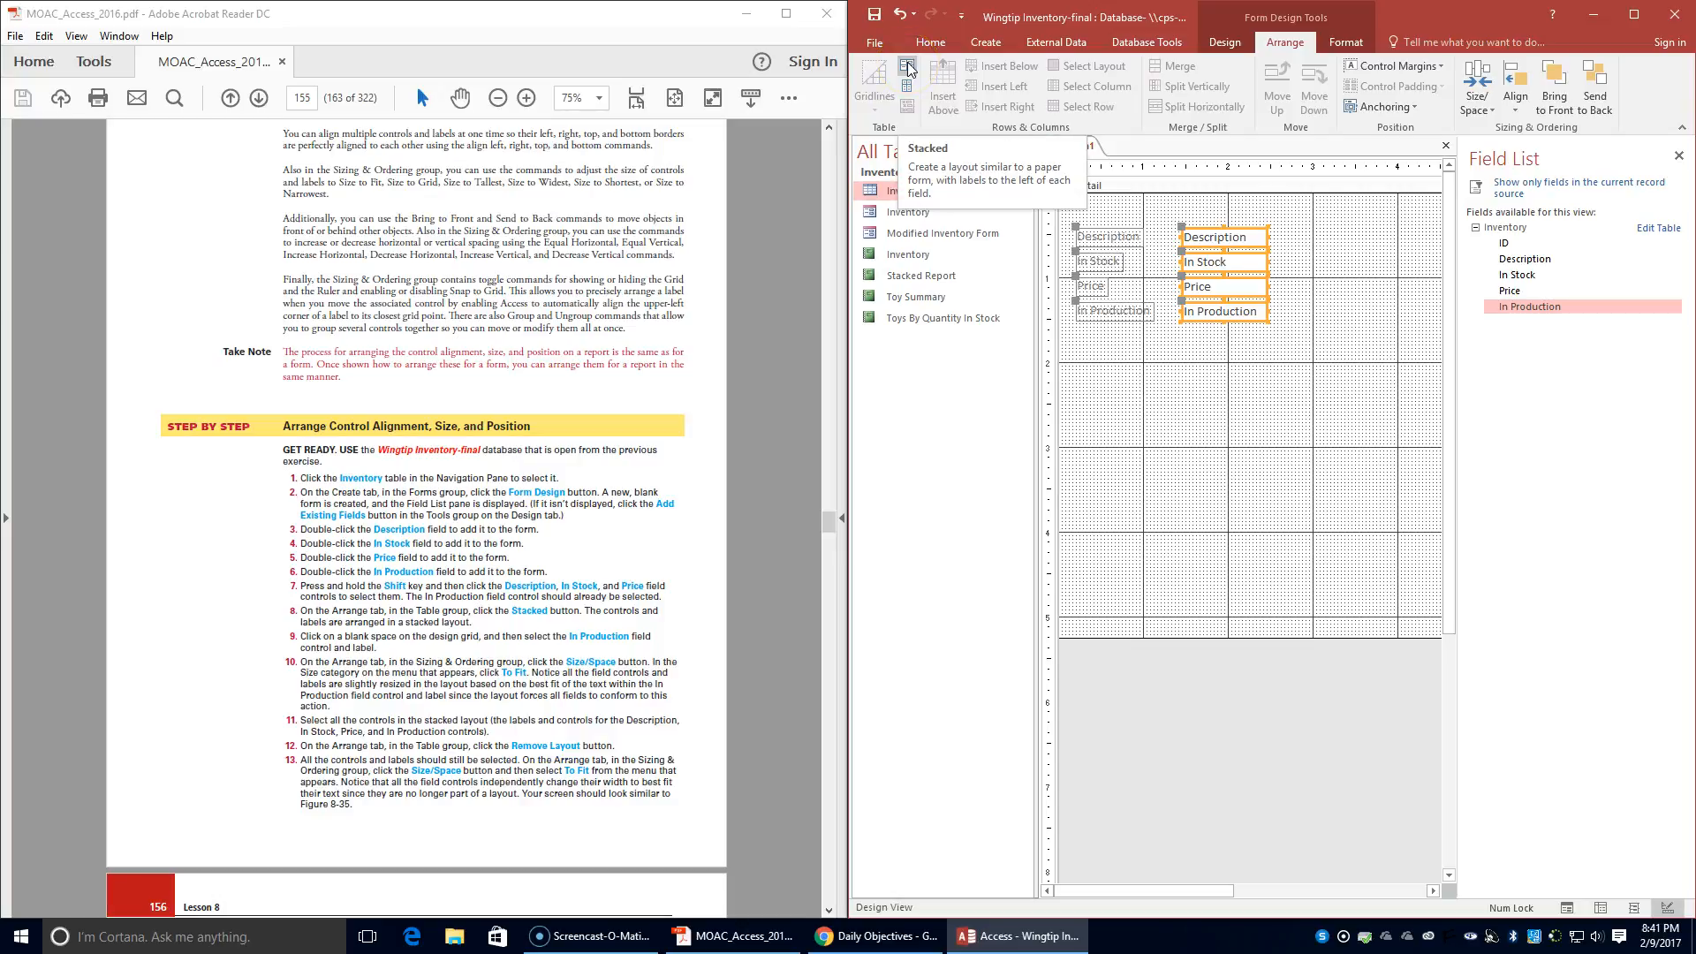
left_click(908, 63)
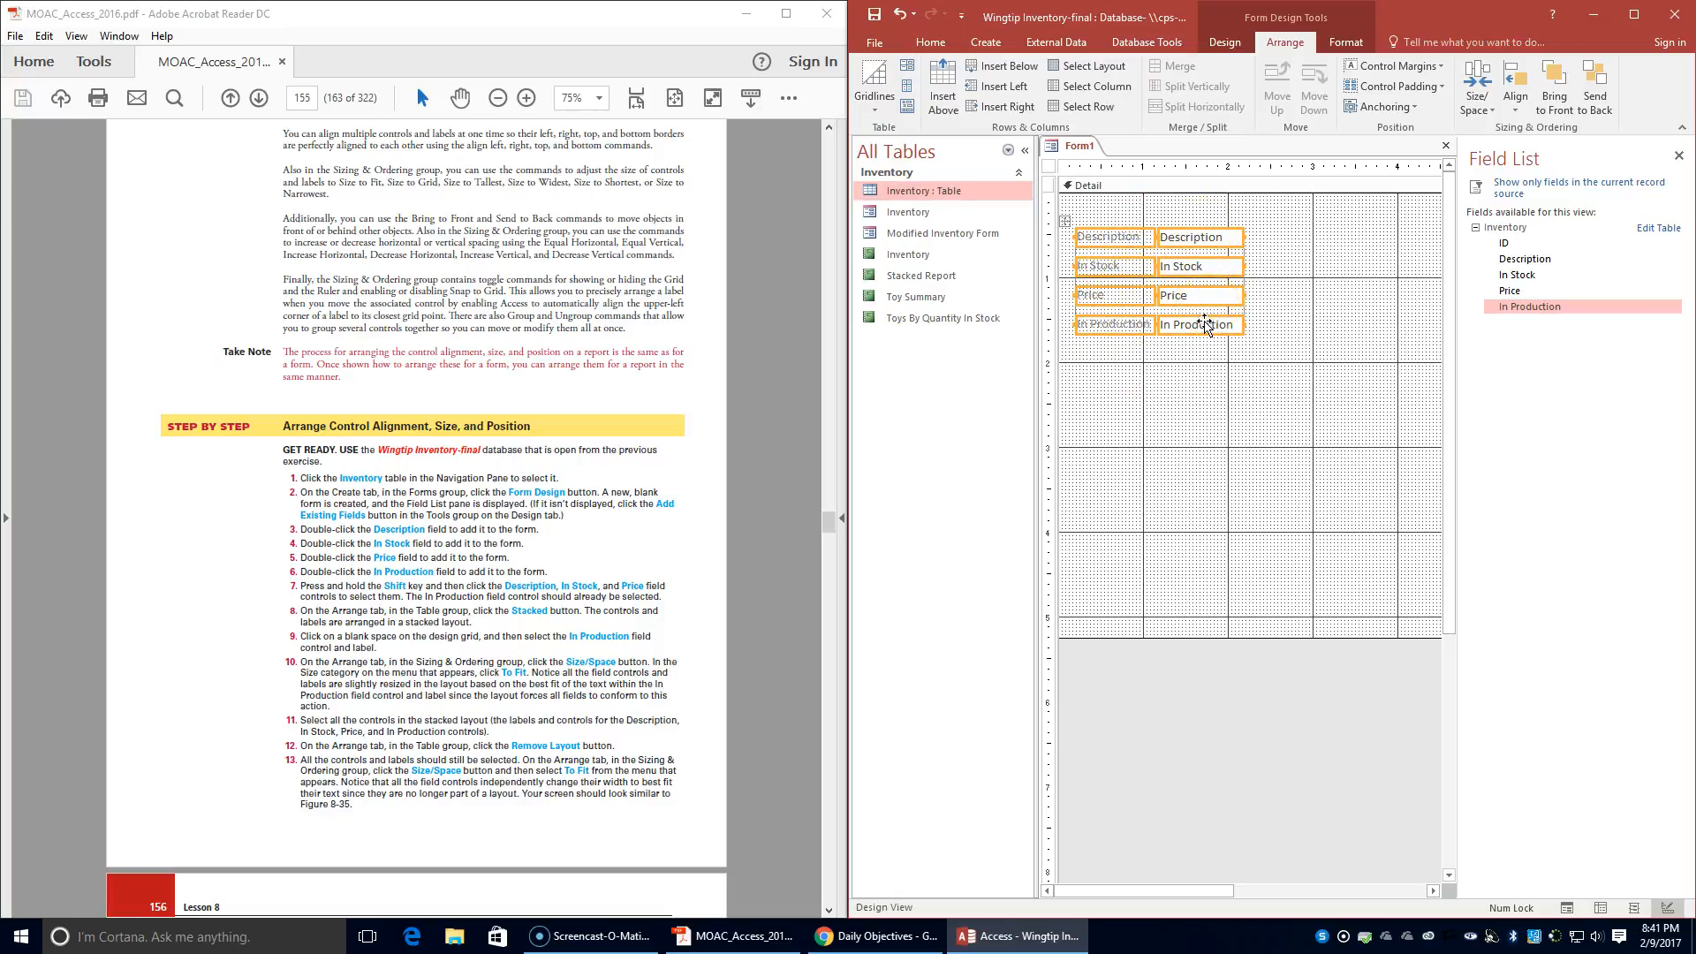
- Size the In Production field control and its label To Fit
left_click(1269, 296)
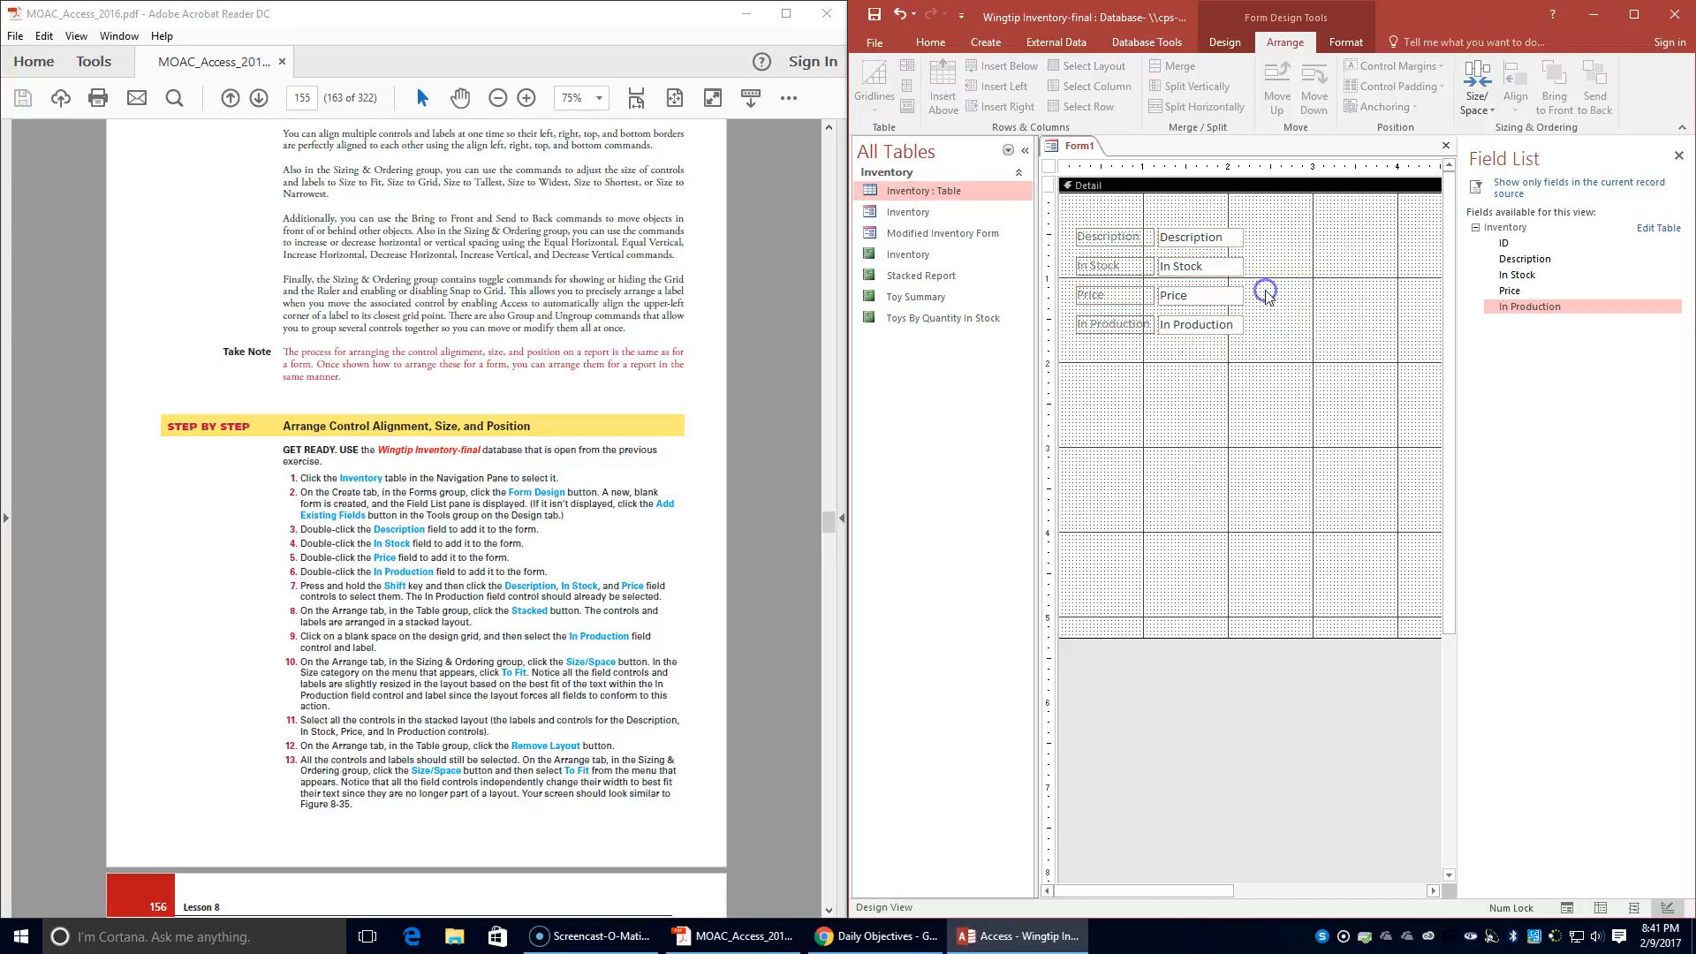
left_click(1201, 332)
left_click(1104, 323)
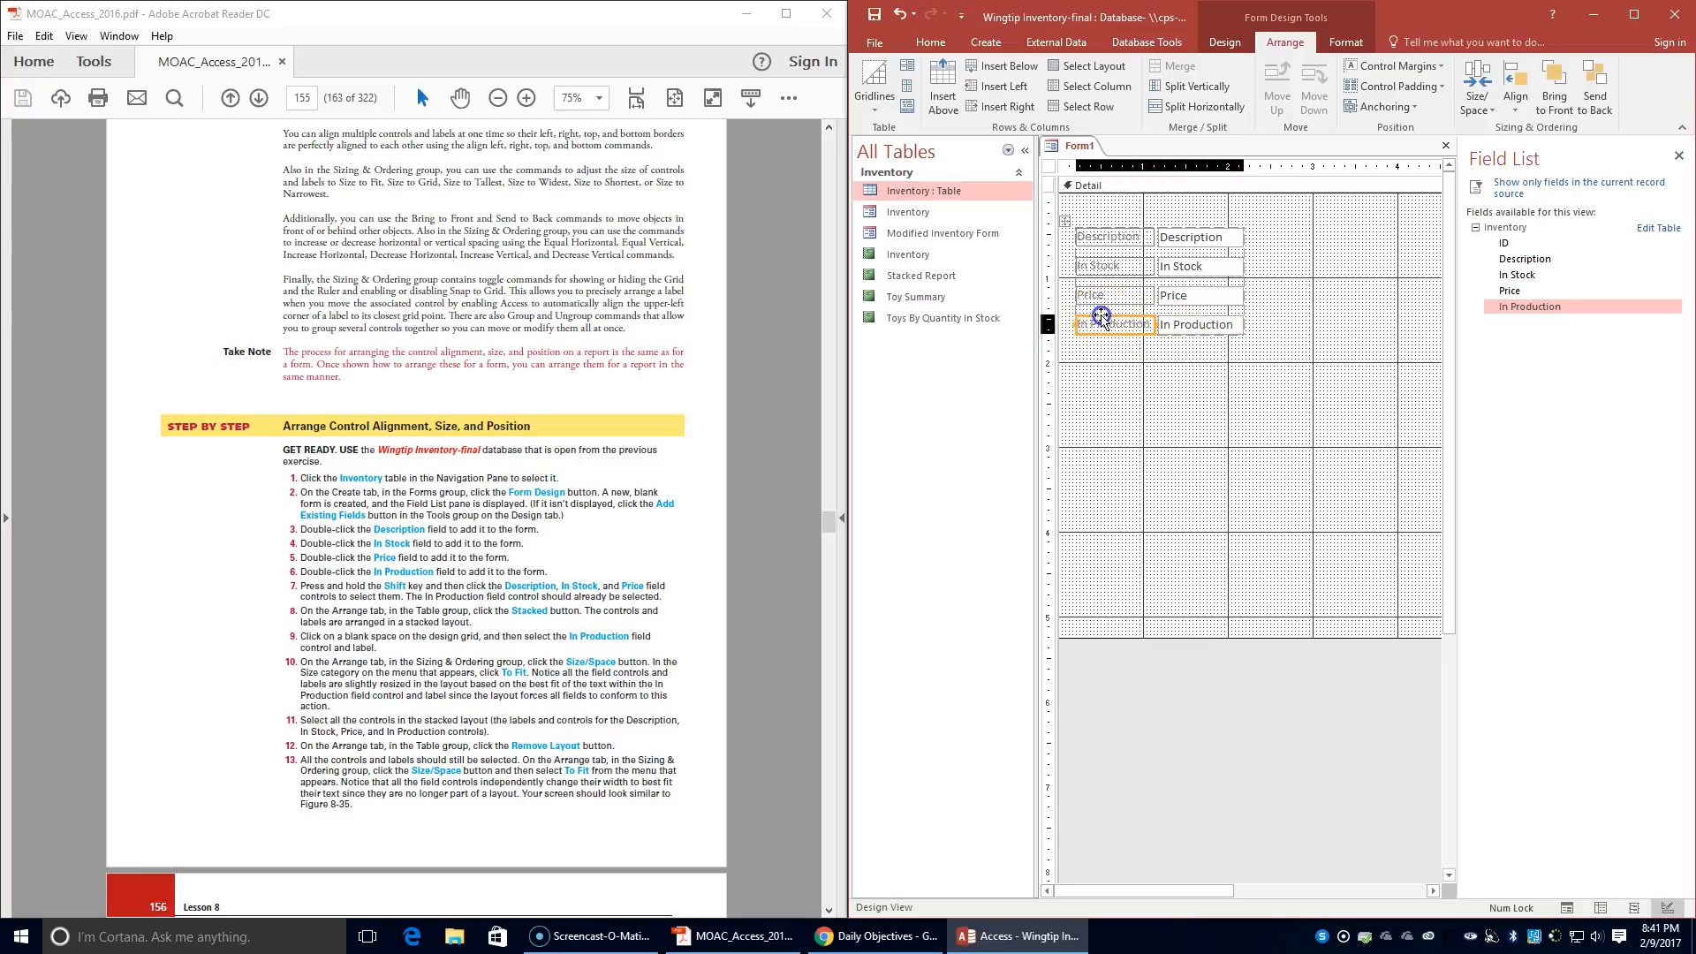
left_click(1232, 327, "shift")
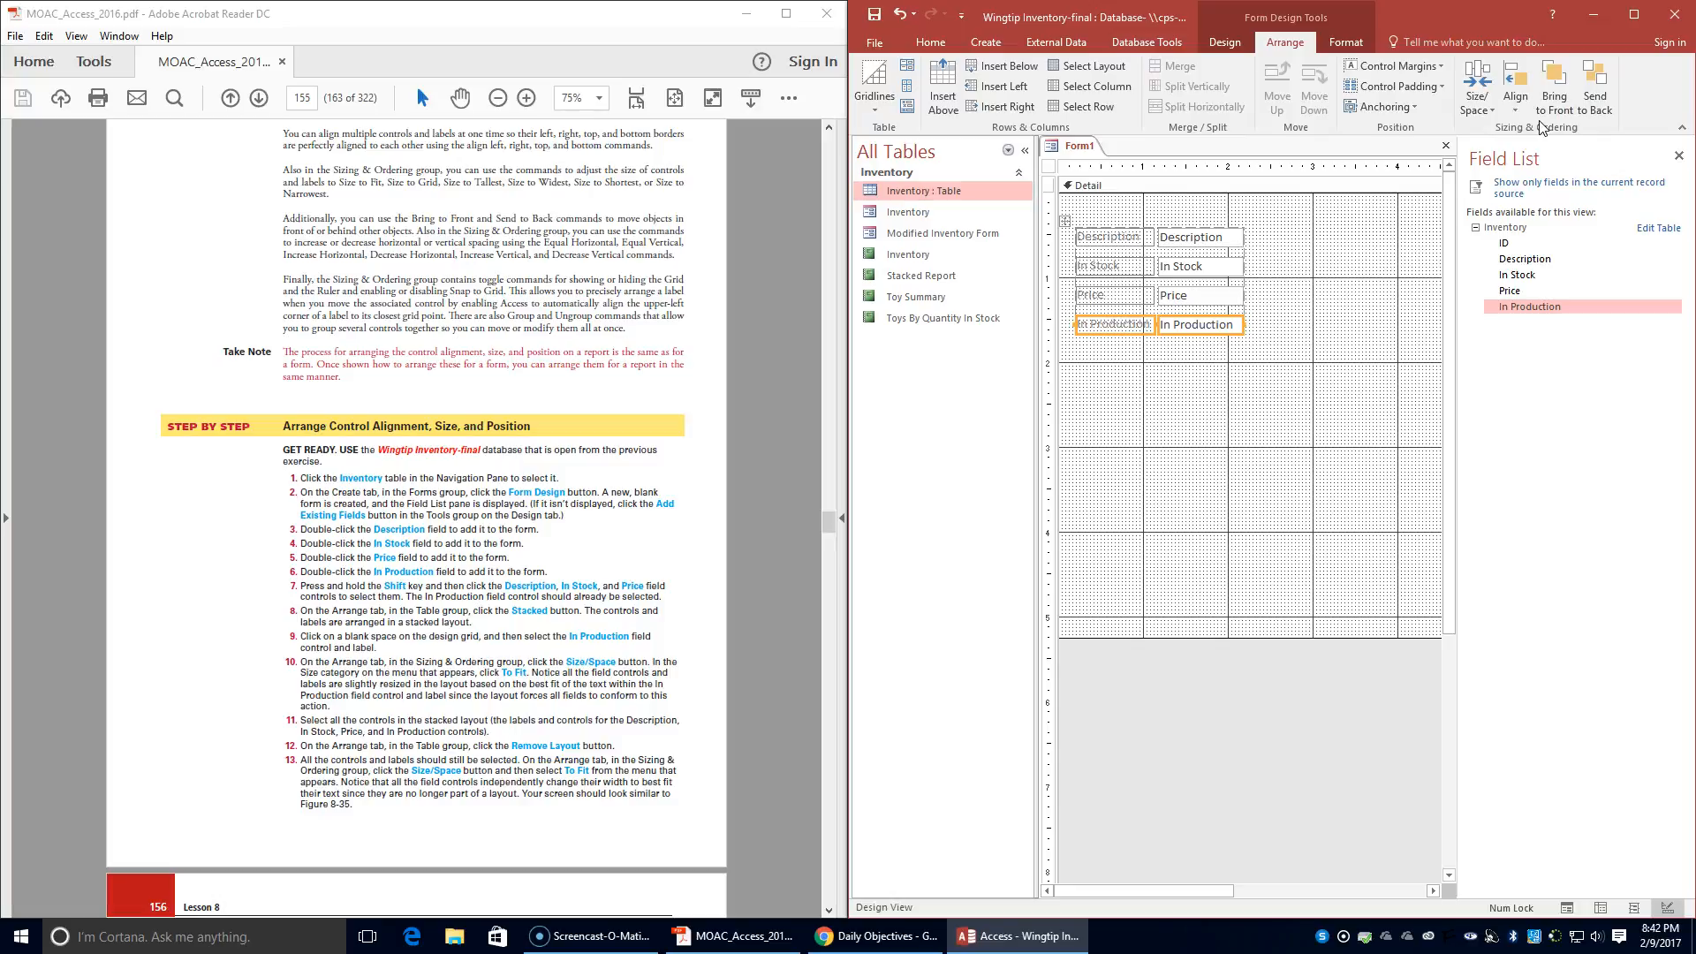
left_click(1475, 105)
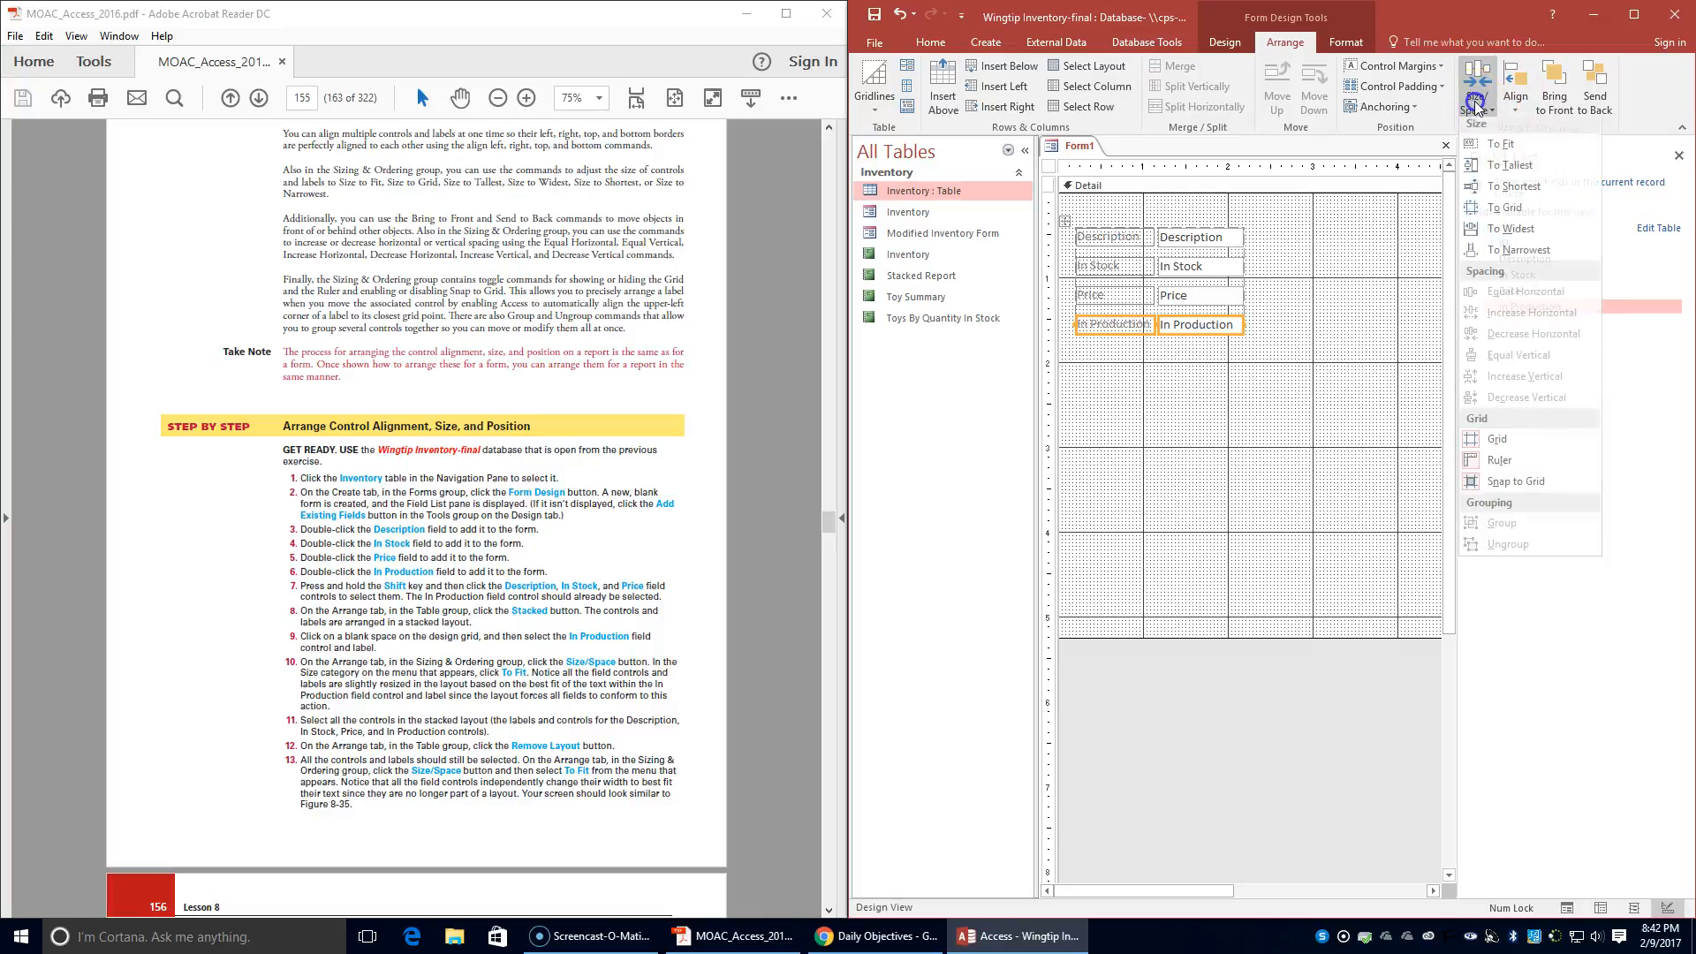
left_click(1494, 152)
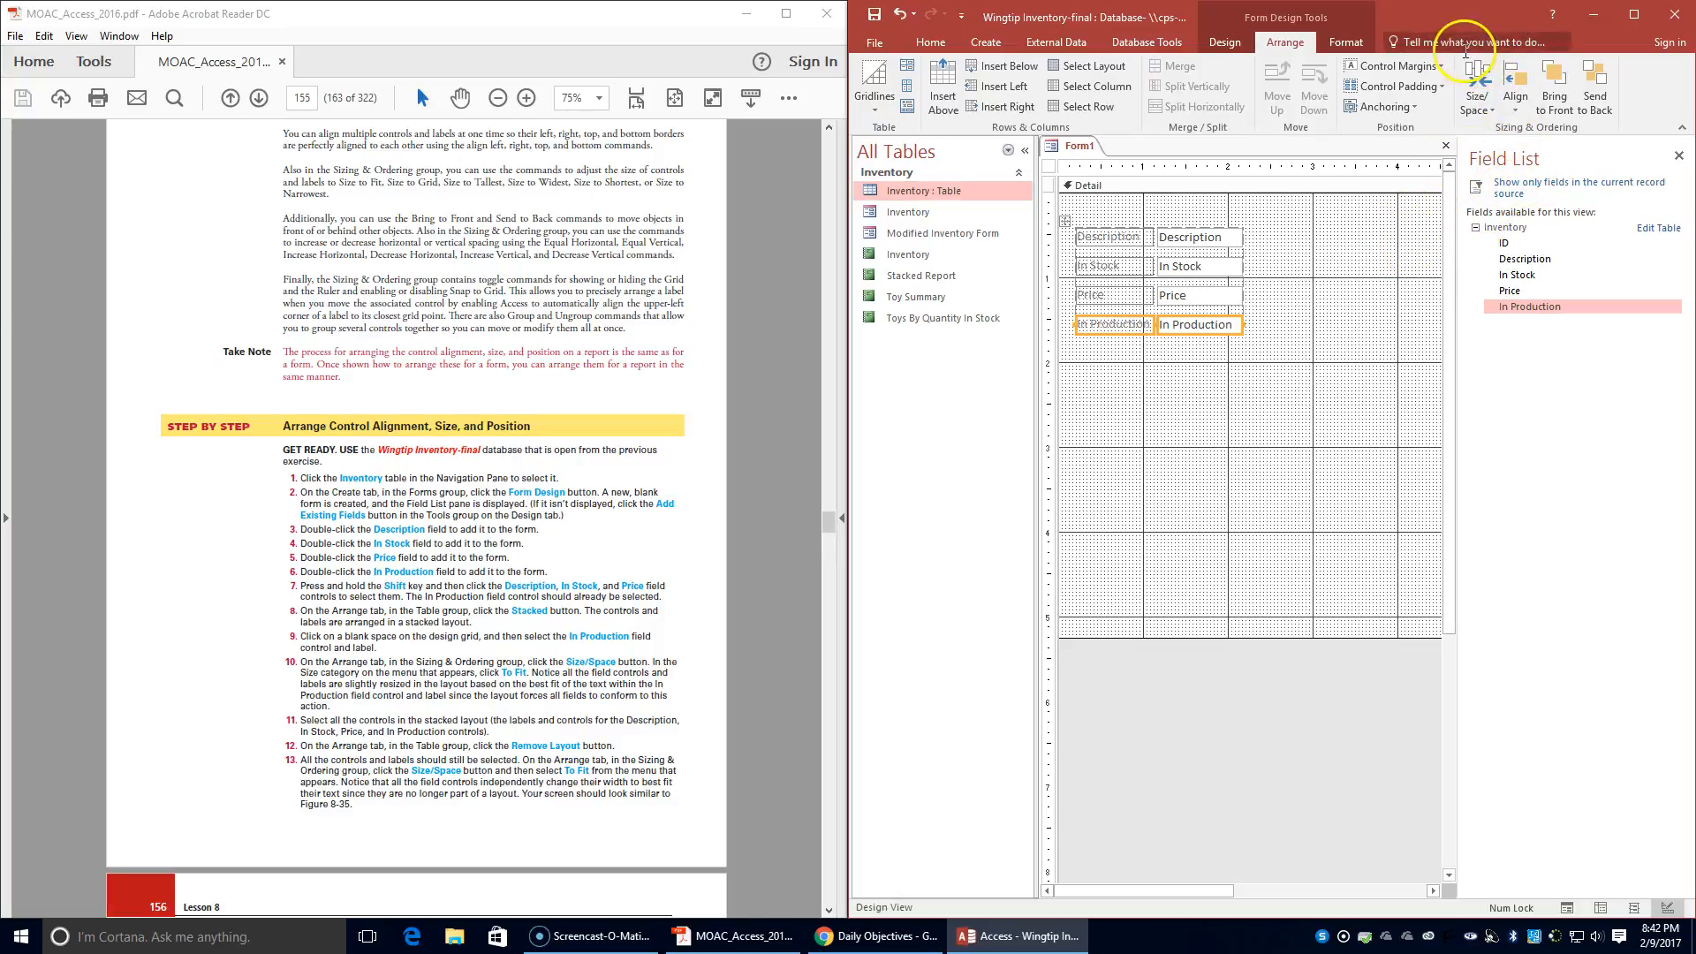
- Remove the stacked layout from the Description, In Stock, Price and In Production controls
left_click(1186, 241, "shift")
left_click(1396, 371)
left_click(1192, 237)
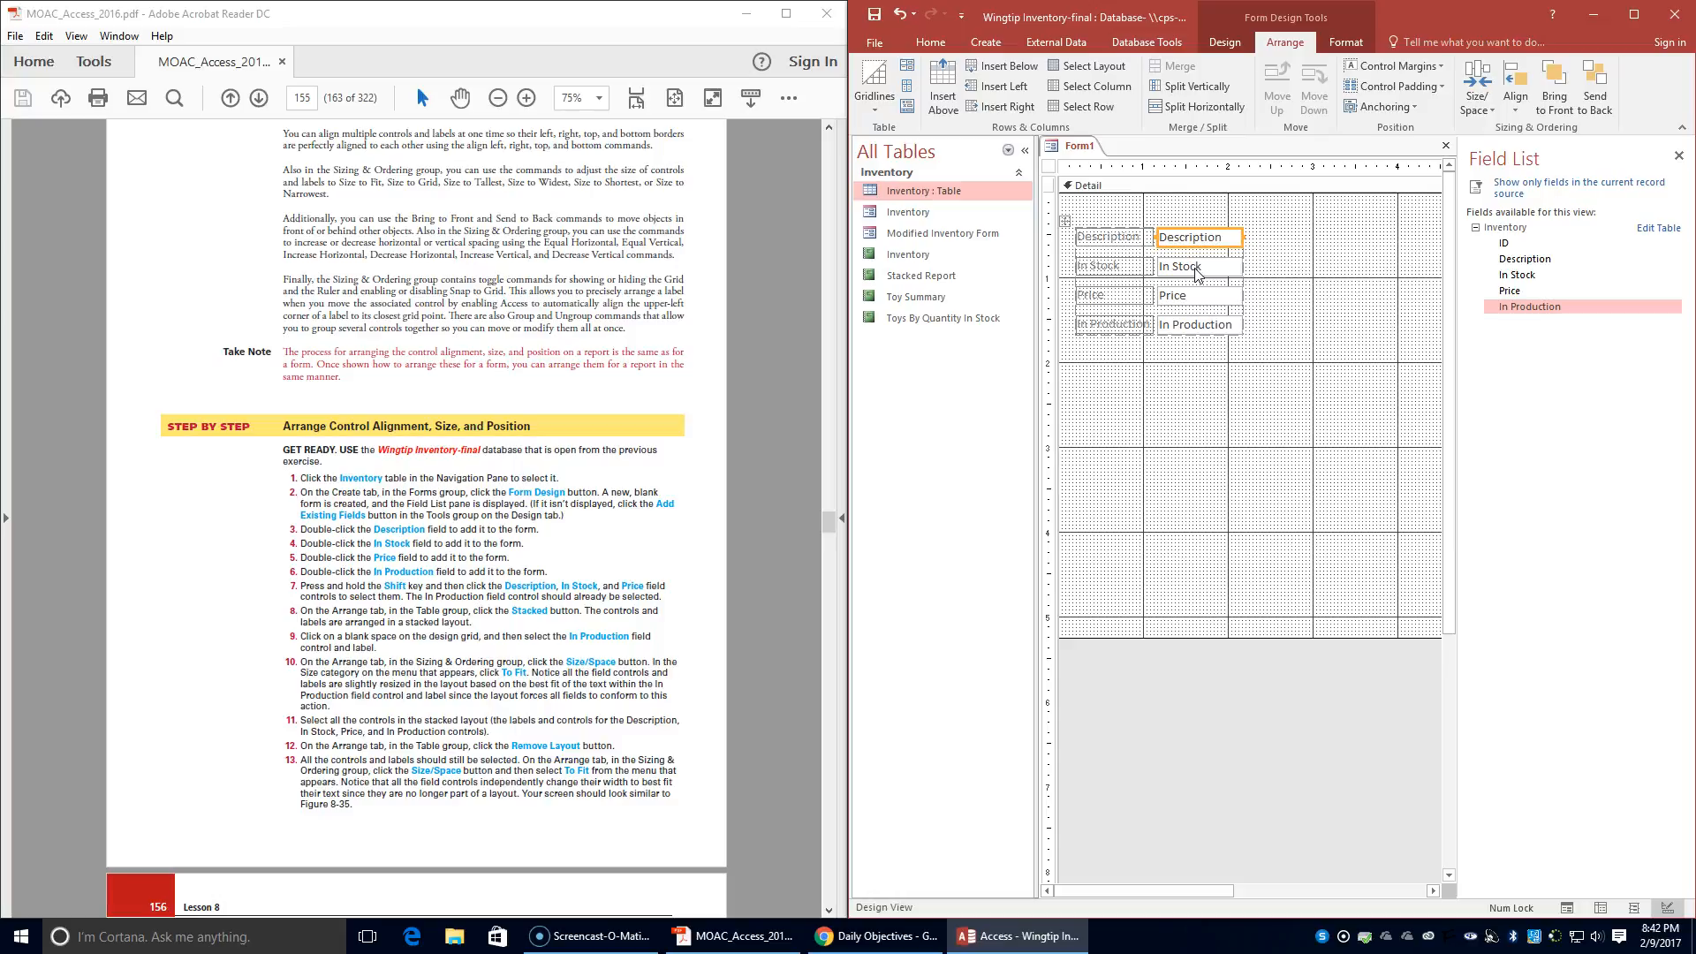
left_click(1197, 270, "shift")
left_click(1202, 295, "shift")
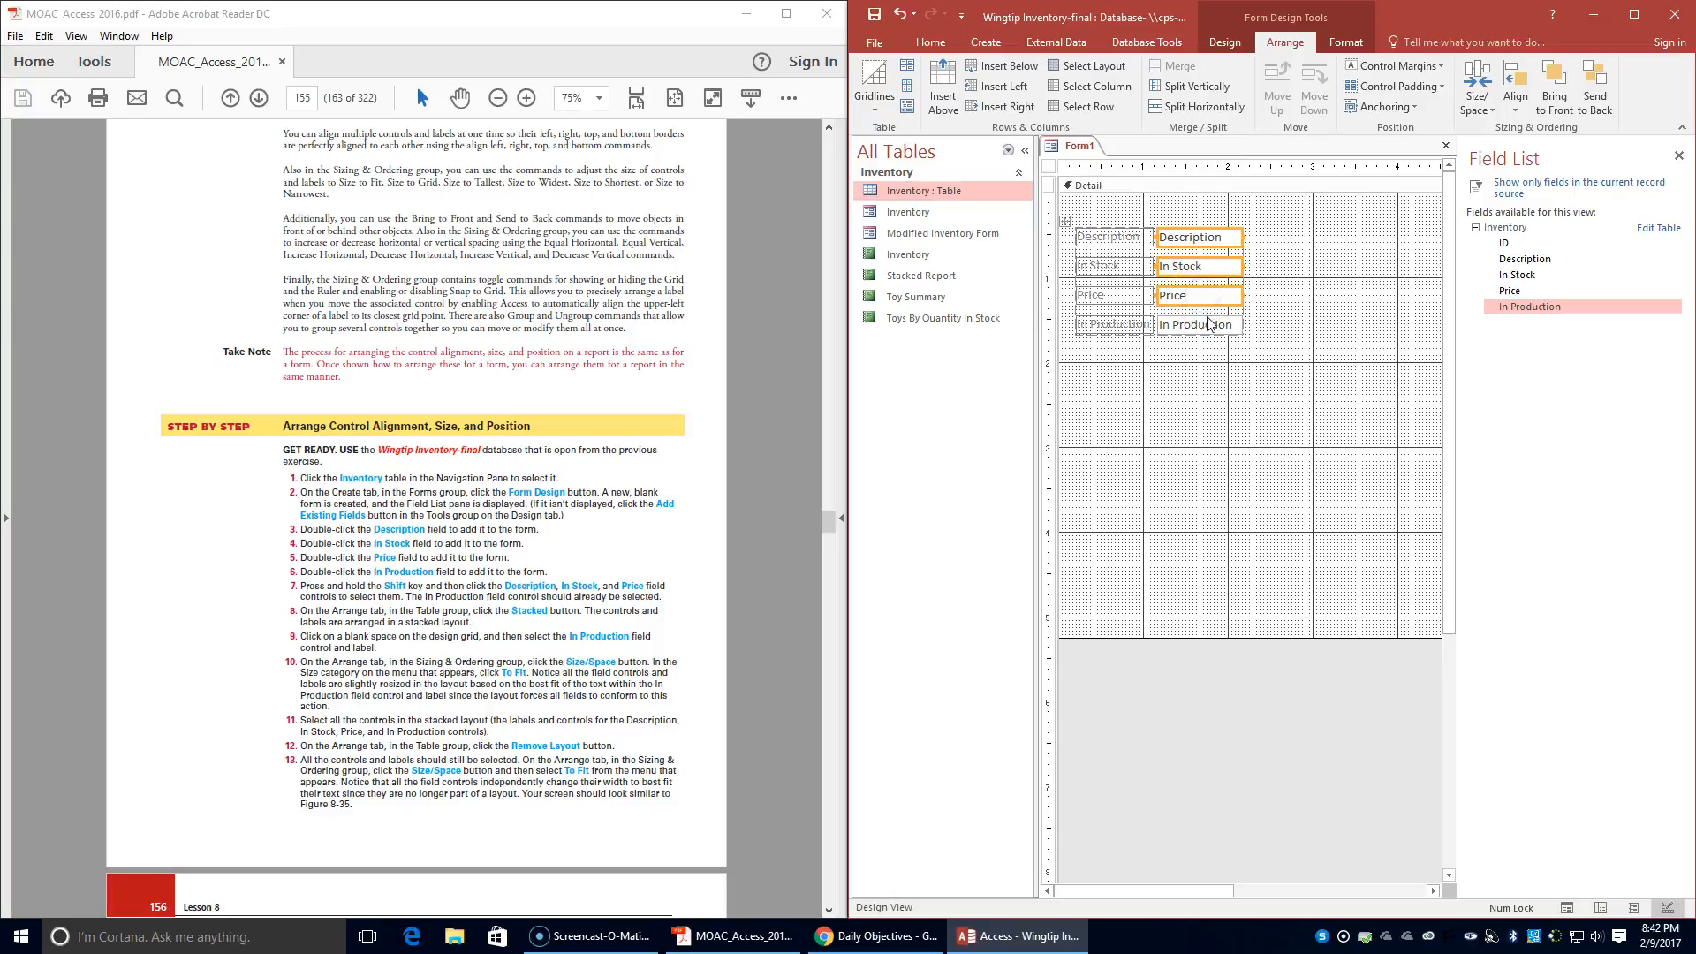
left_click(1210, 326, "shift")
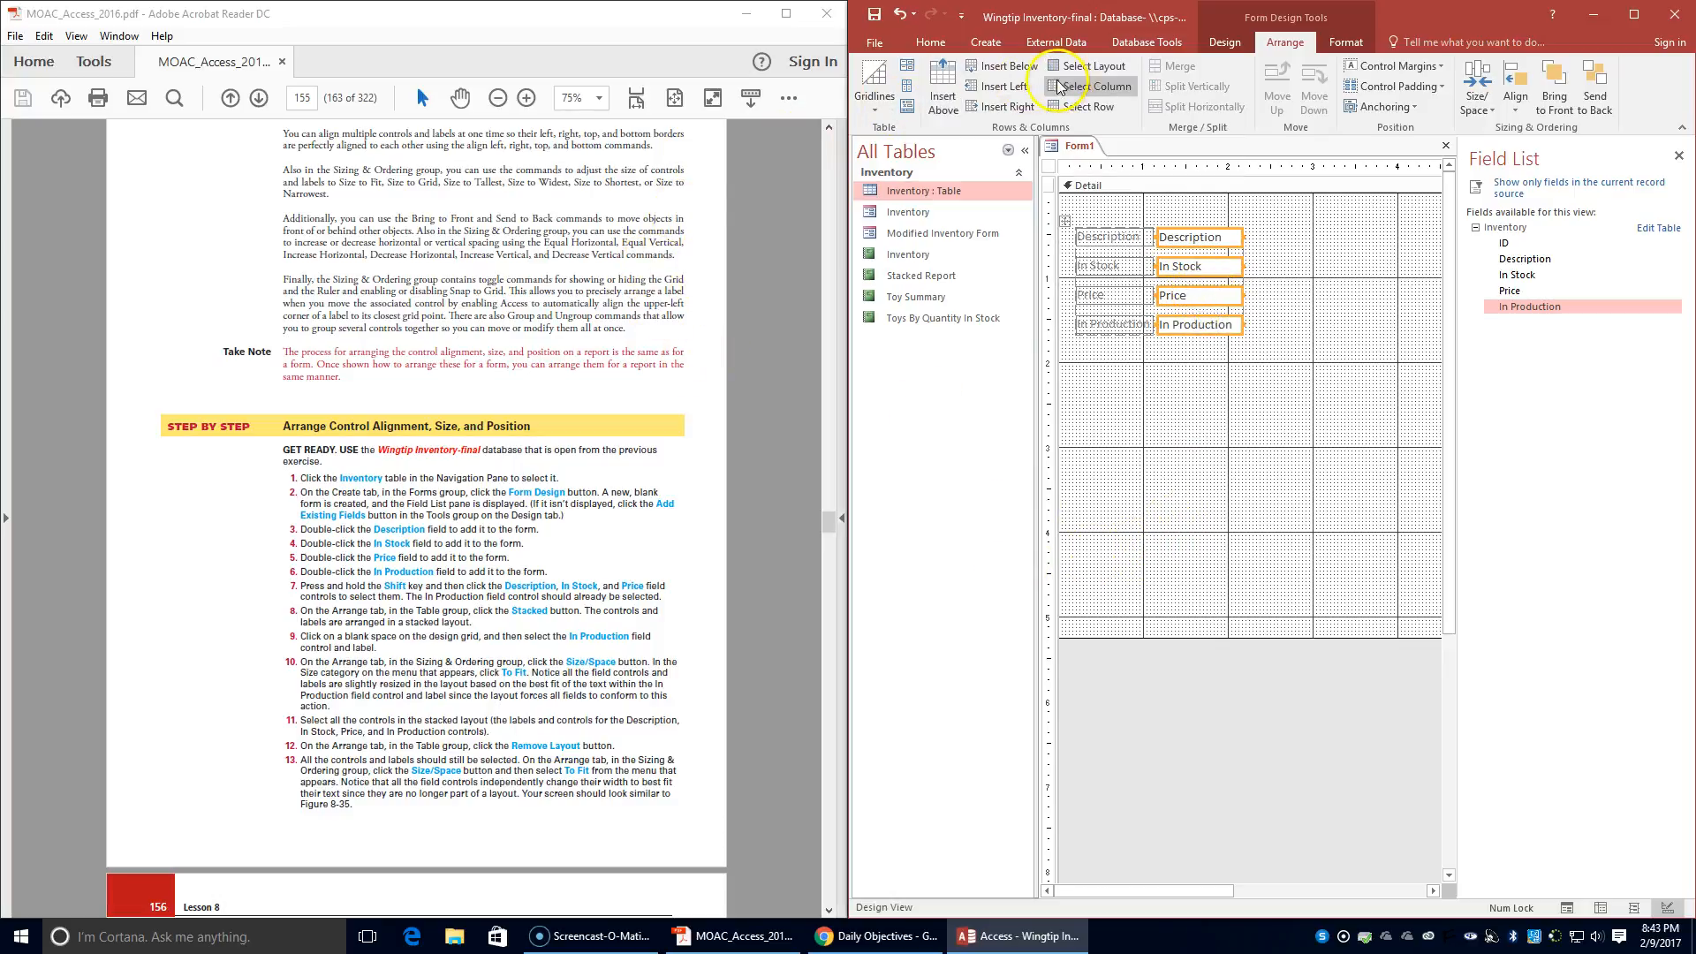
left_click(904, 112)
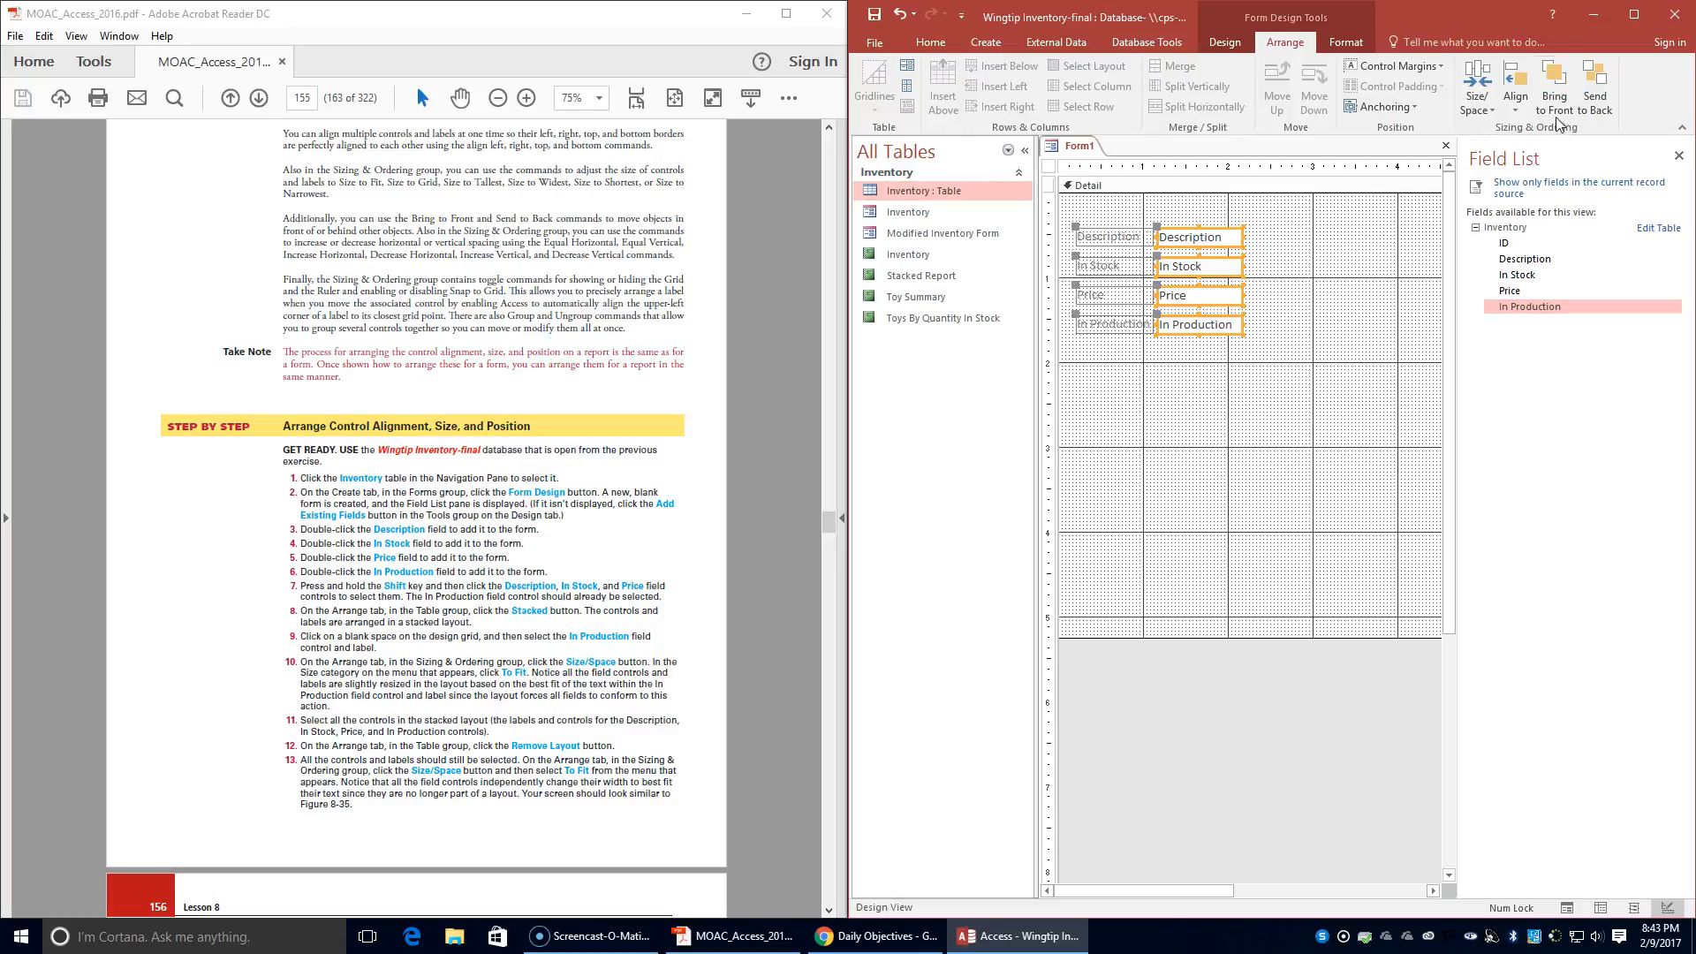
- Size the selected Description, In Stock, Price and In Production field controls To Fit, and compare them with Figure 8-35
left_click(1480, 107)
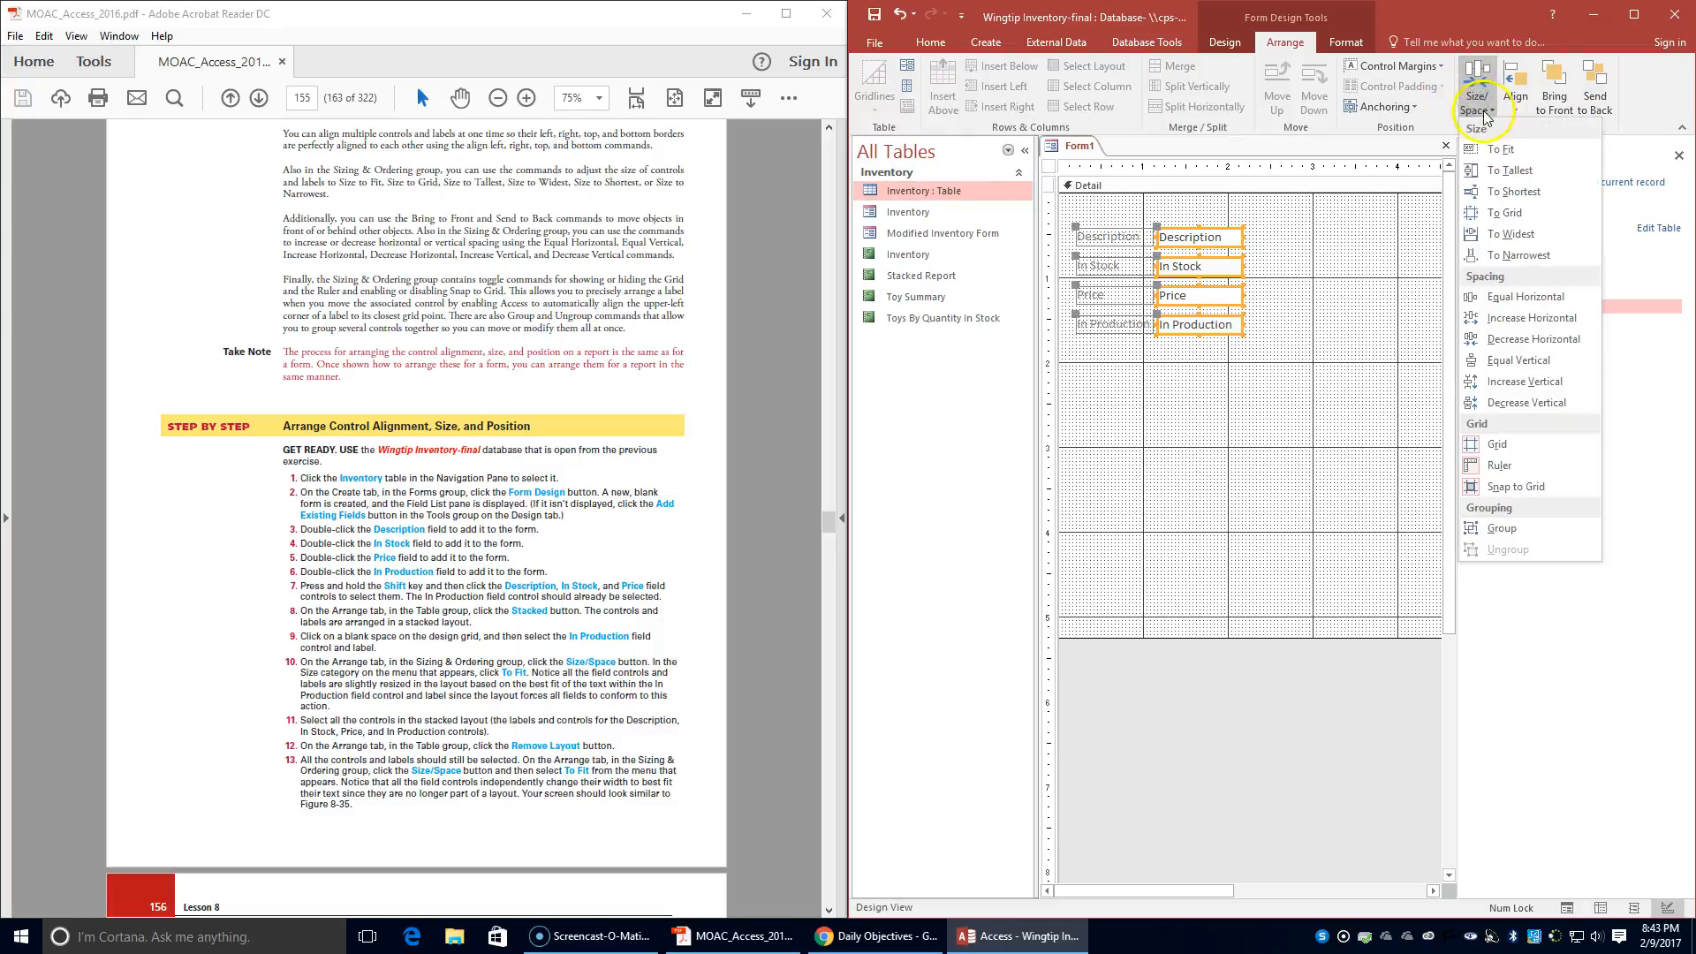
left_click(1501, 149)
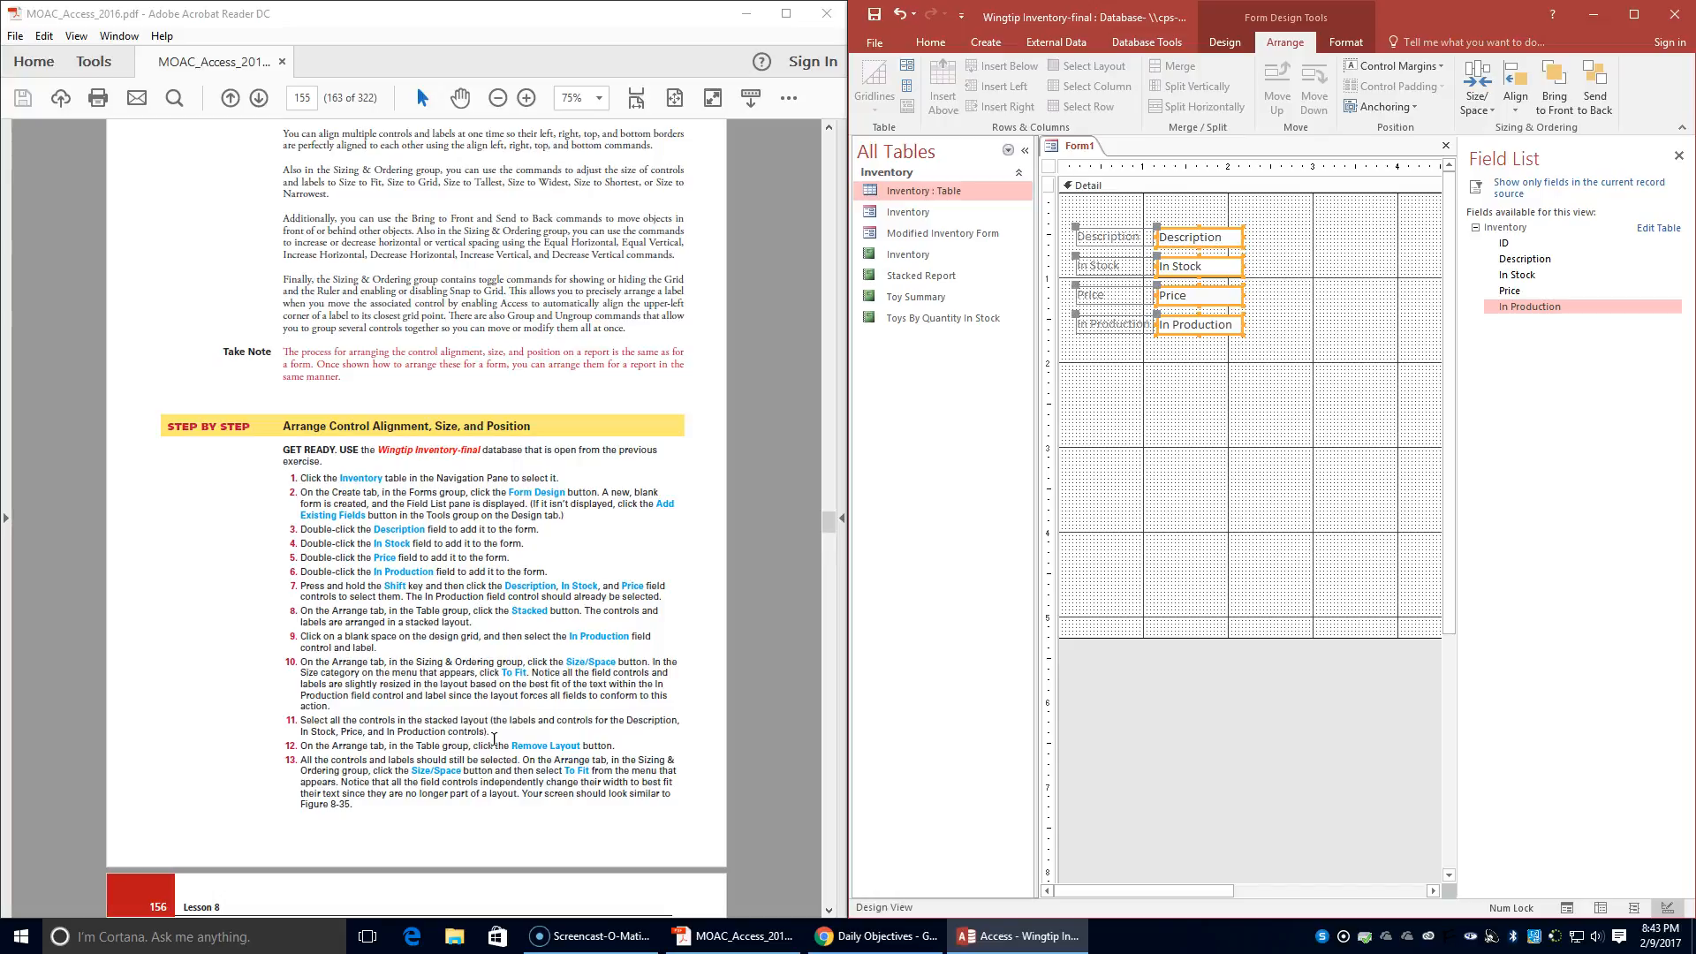
scroll(495, 740, "down", 3)
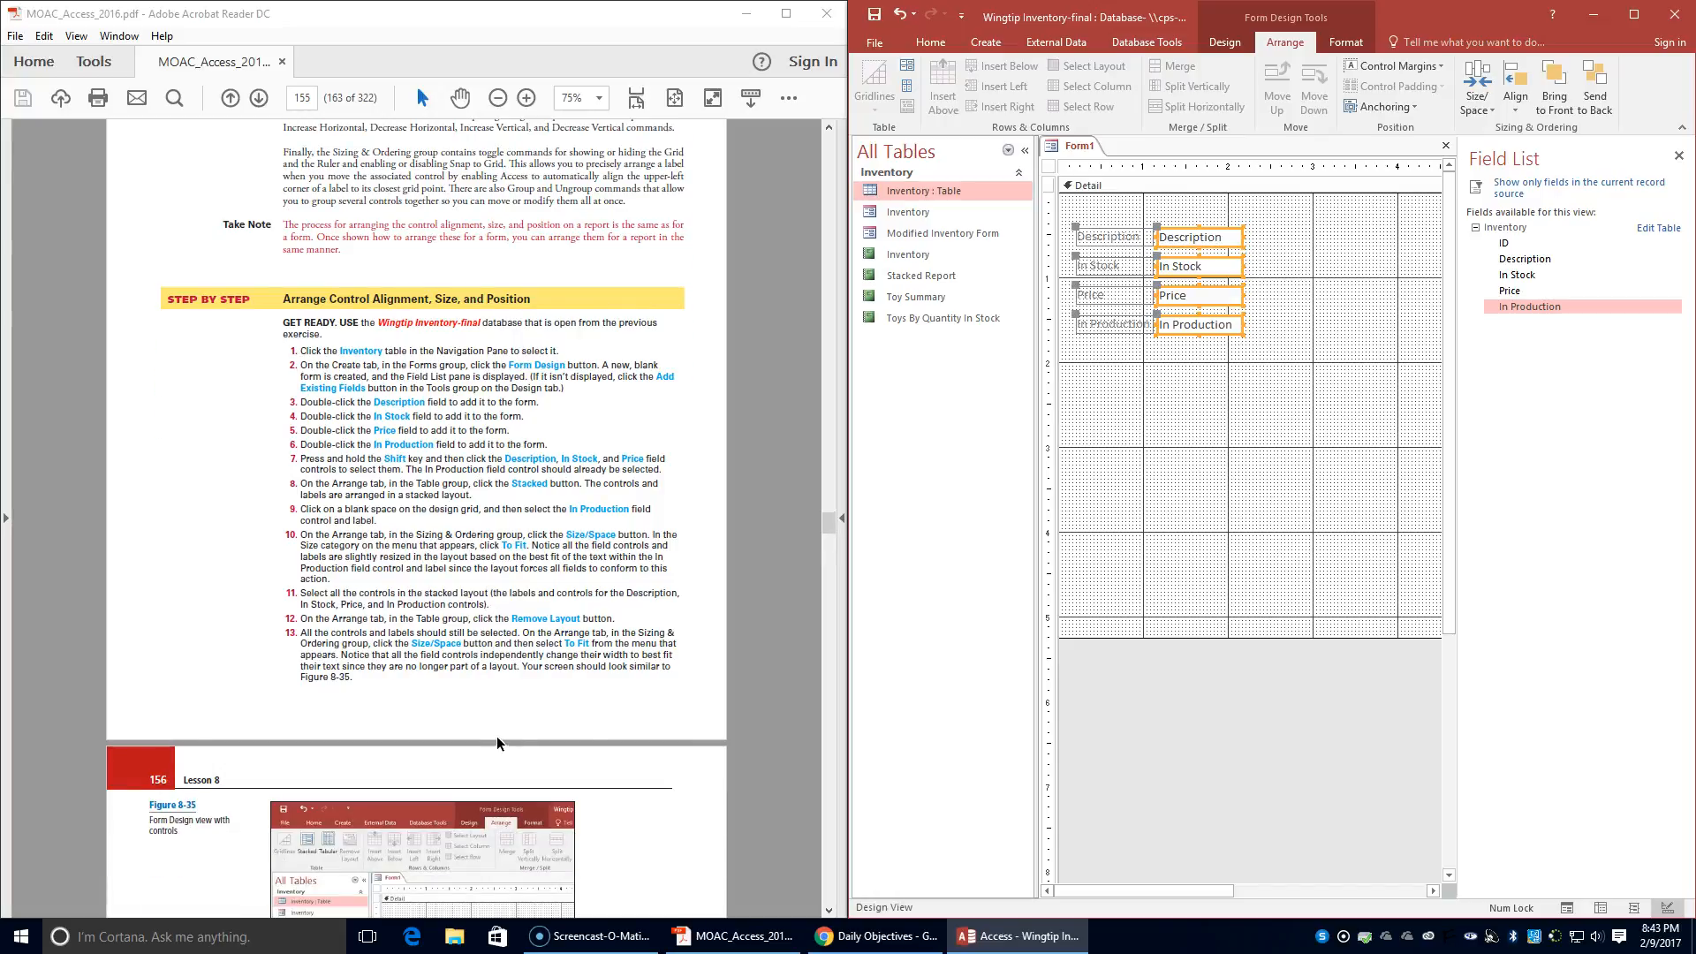
scroll(498, 744, "down", 2)
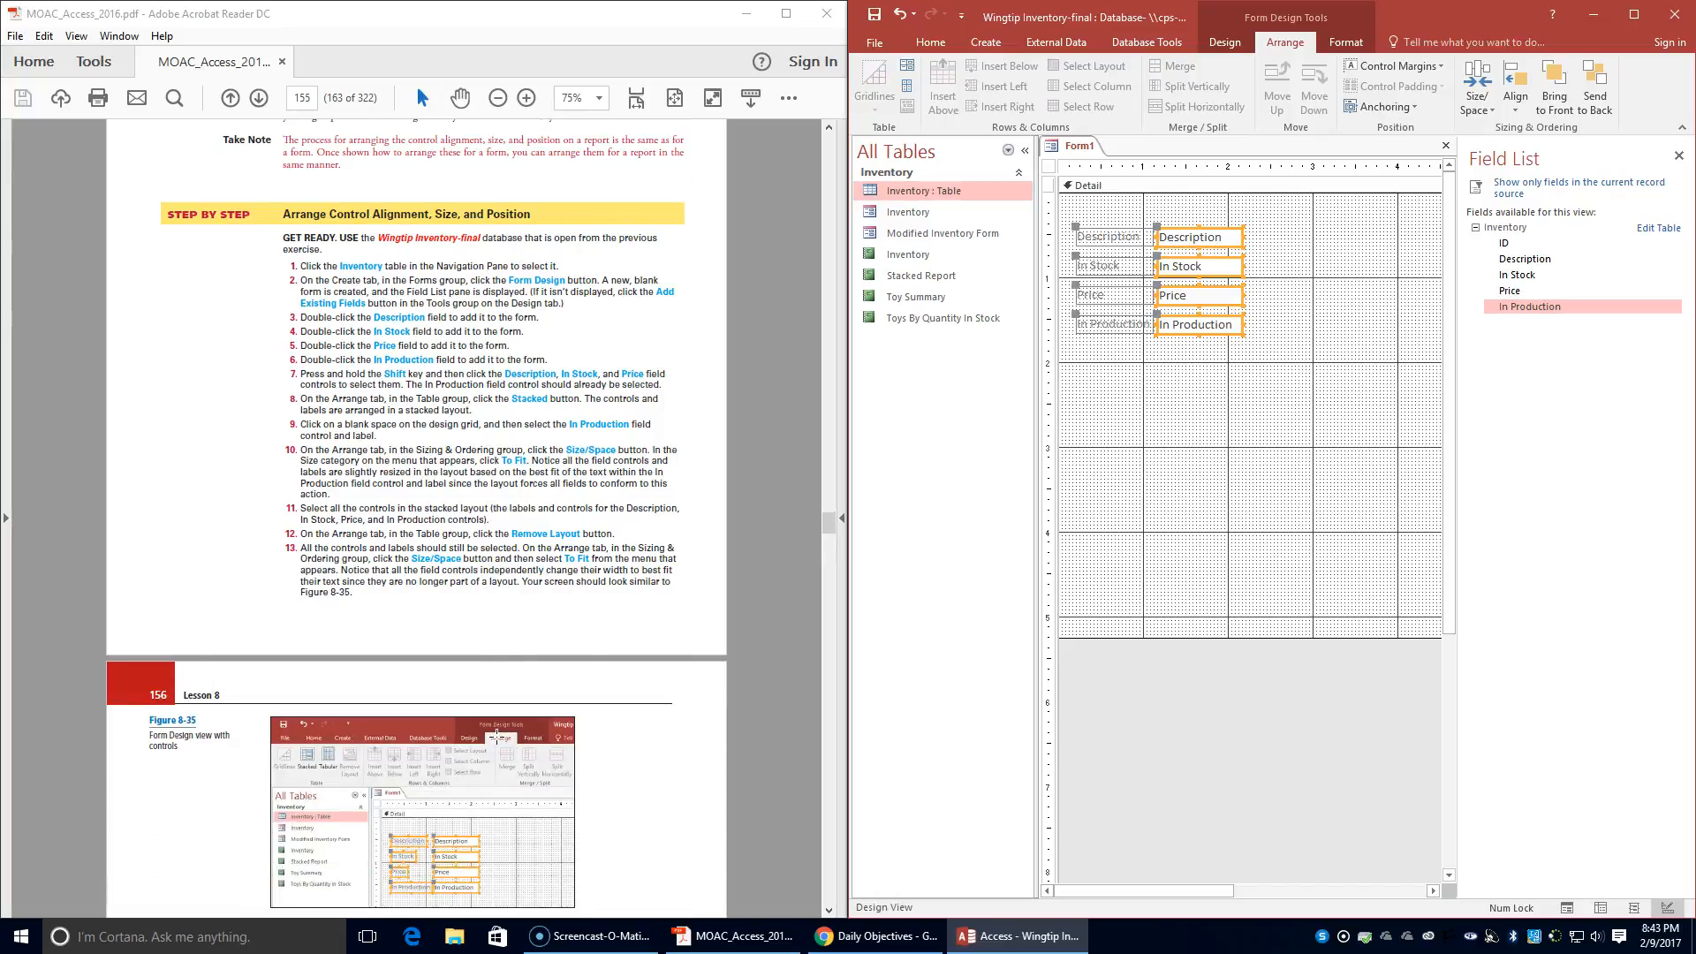
scroll(497, 736, "down", 1)
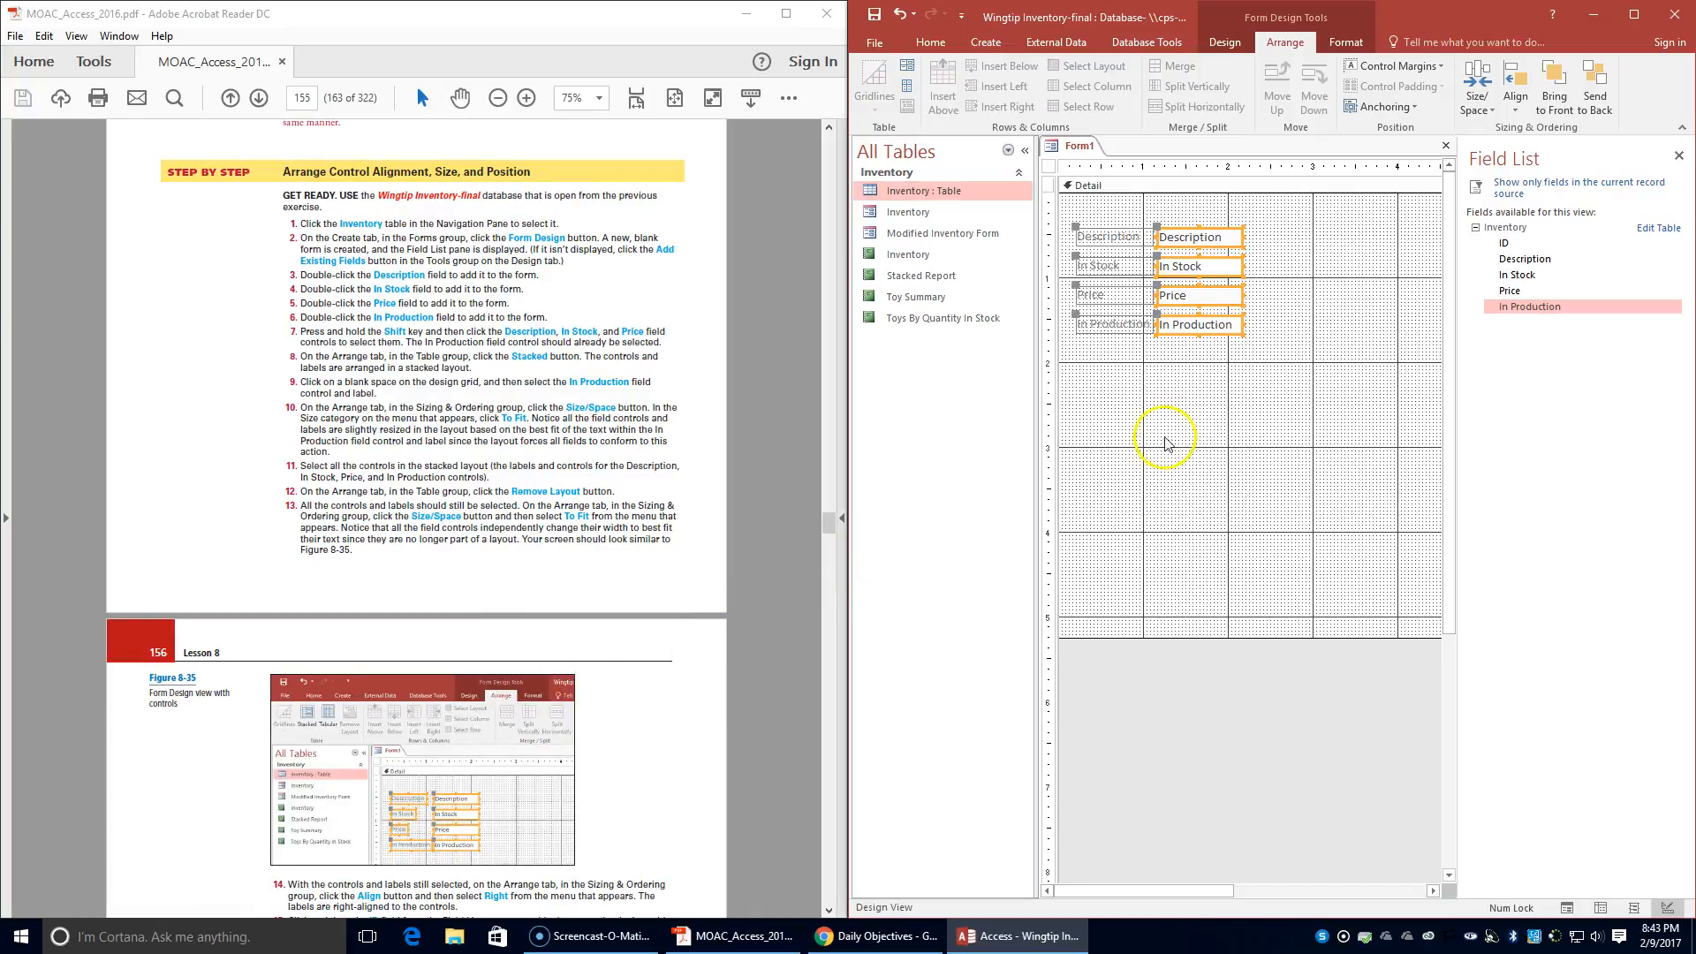
- Include the four field labels in the selection and size the labels and controls To Fit
left_click(1109, 235, "shift")
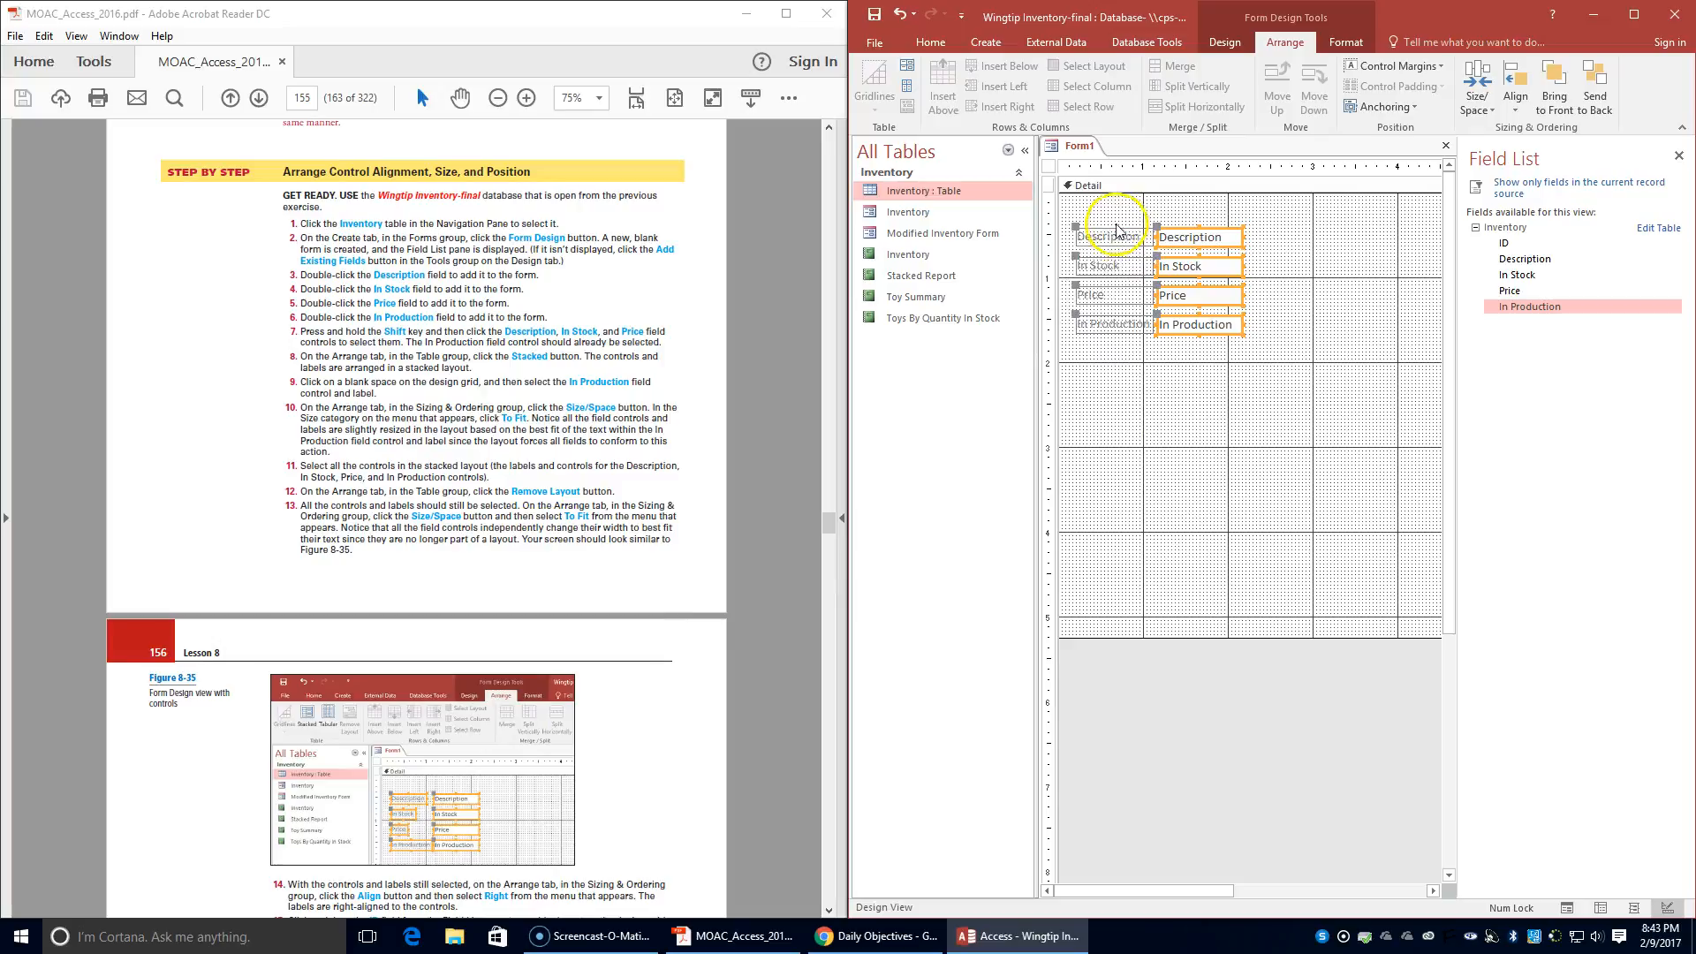
left_click(1116, 265, "shift")
left_click(1115, 295, "shift")
left_click(1120, 325, "shift")
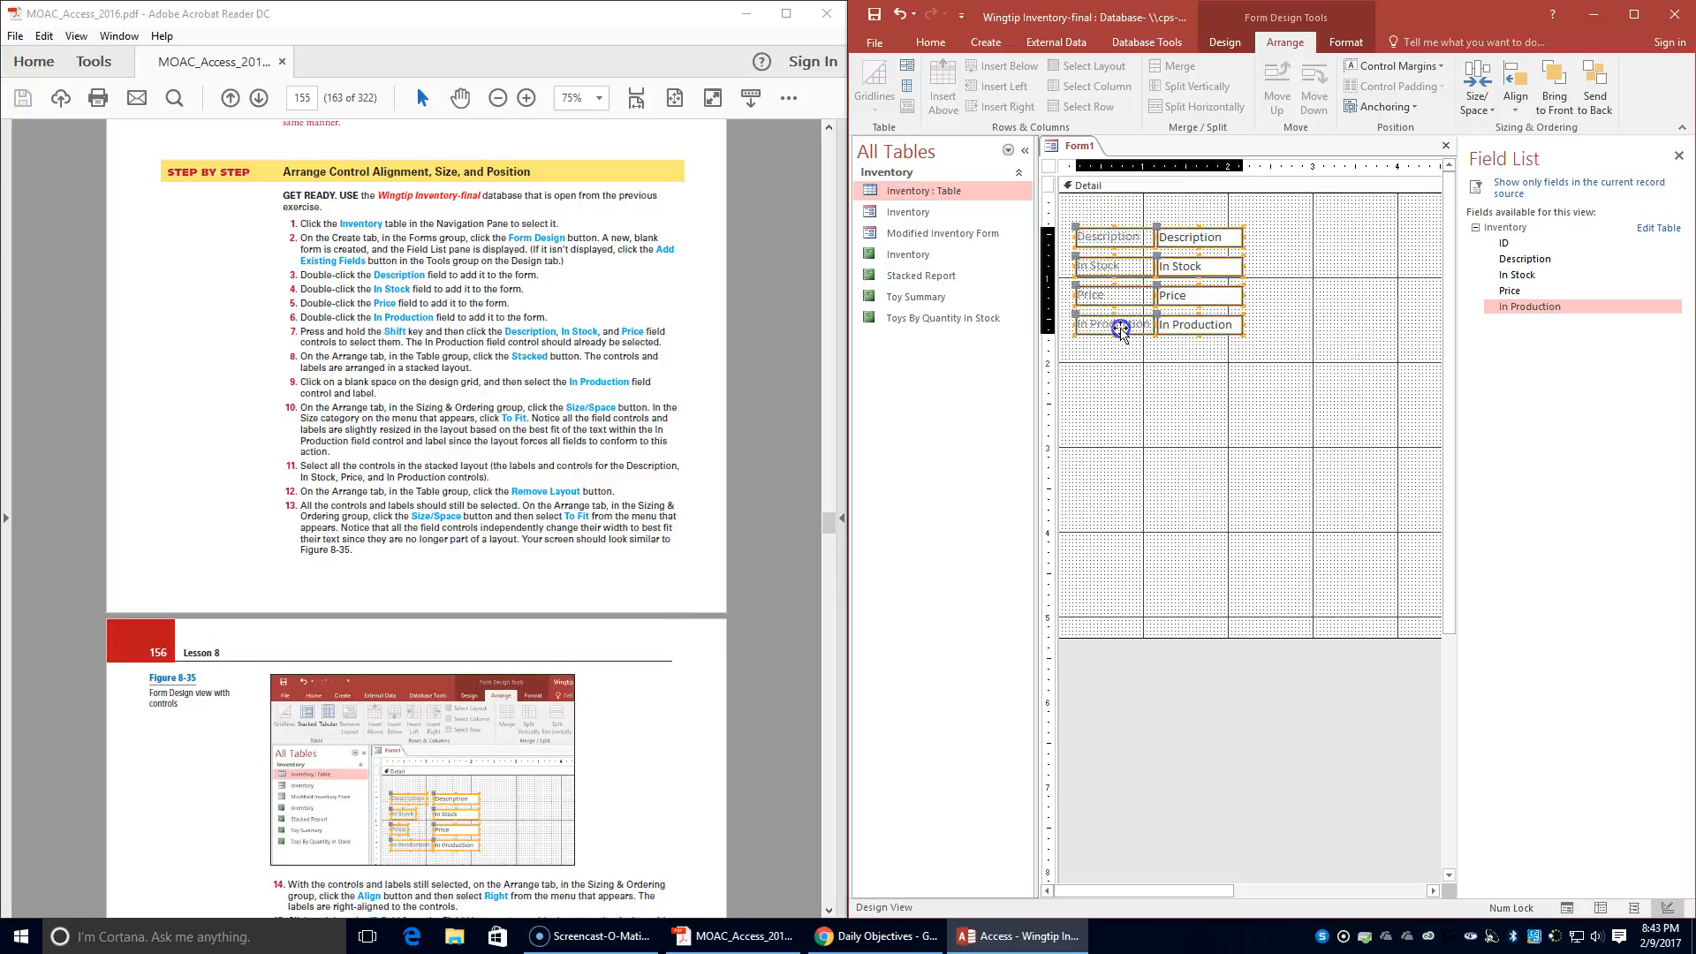
left_click(1476, 95)
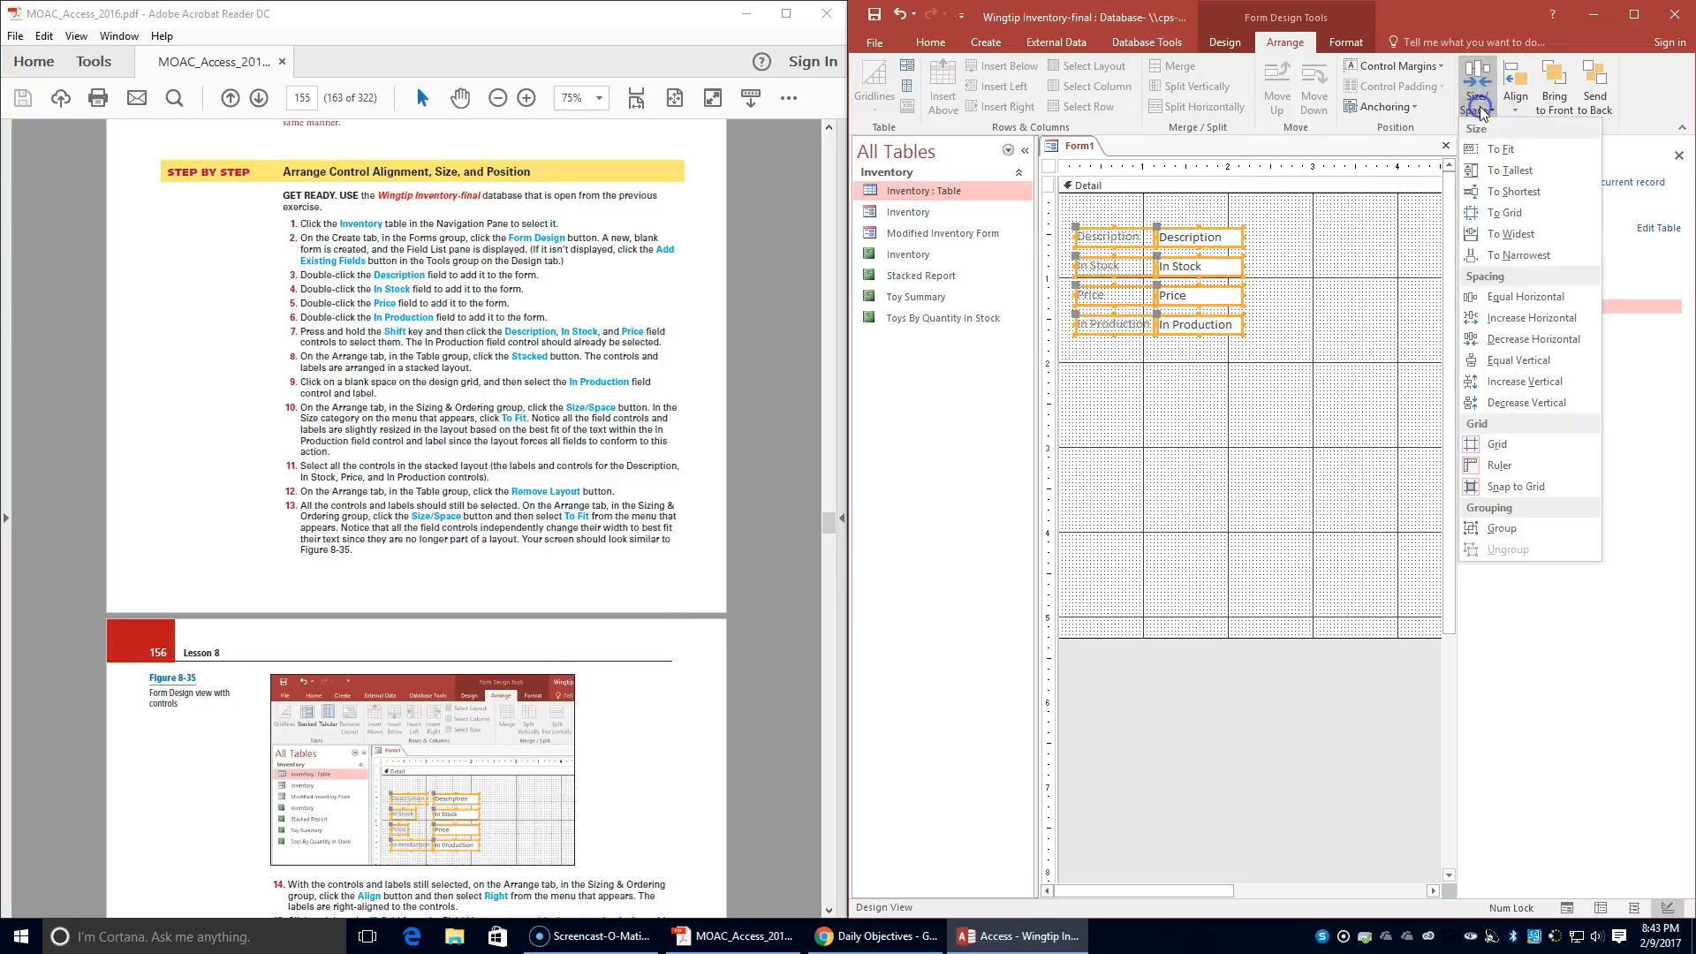
left_click(1489, 152)
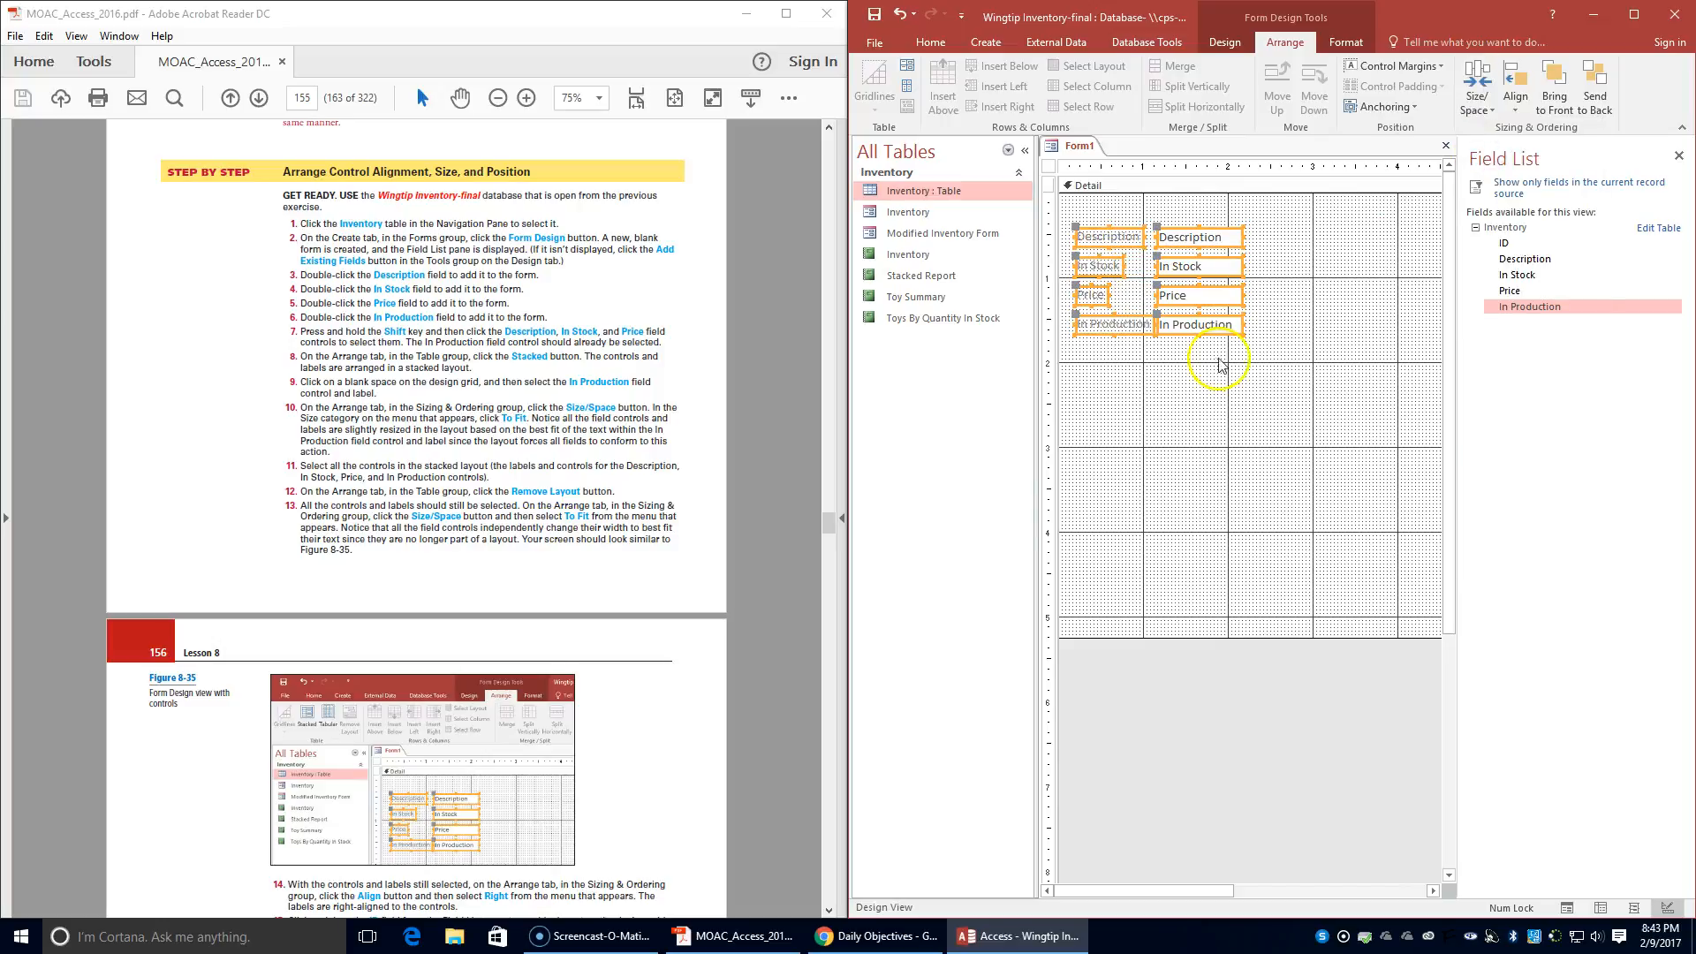
left_click(1140, 478)
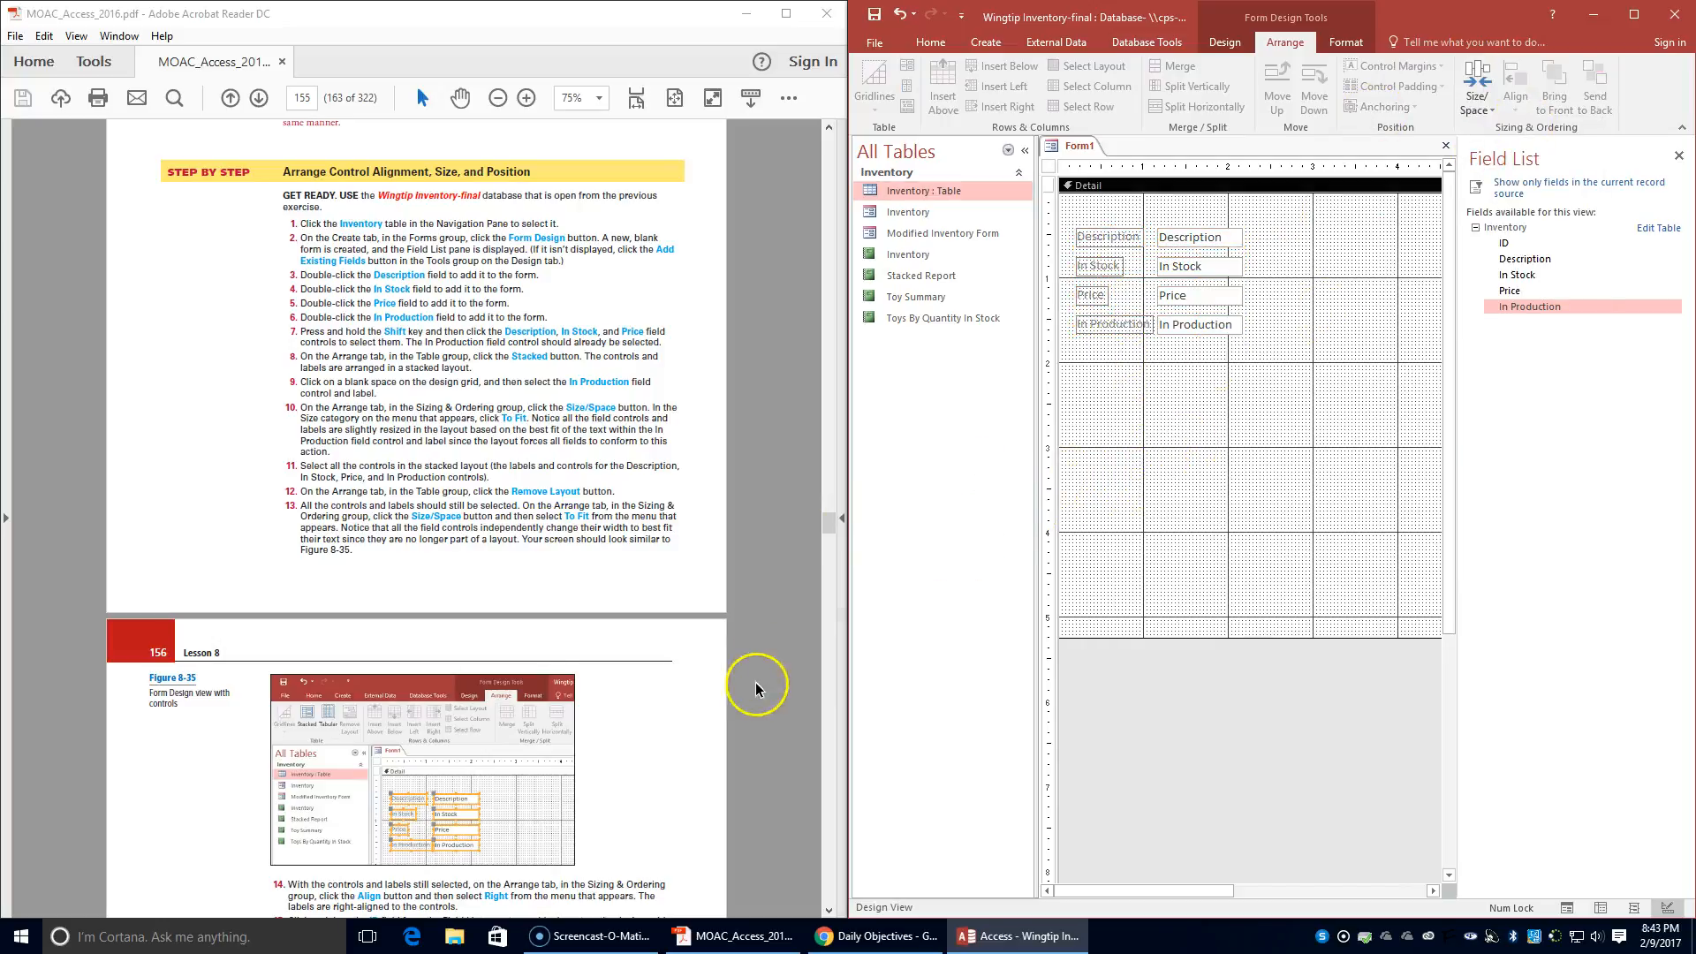
- Align the Description, In Stock, Price and In Production labels and controls Right
scroll(635, 503, "down", 1)
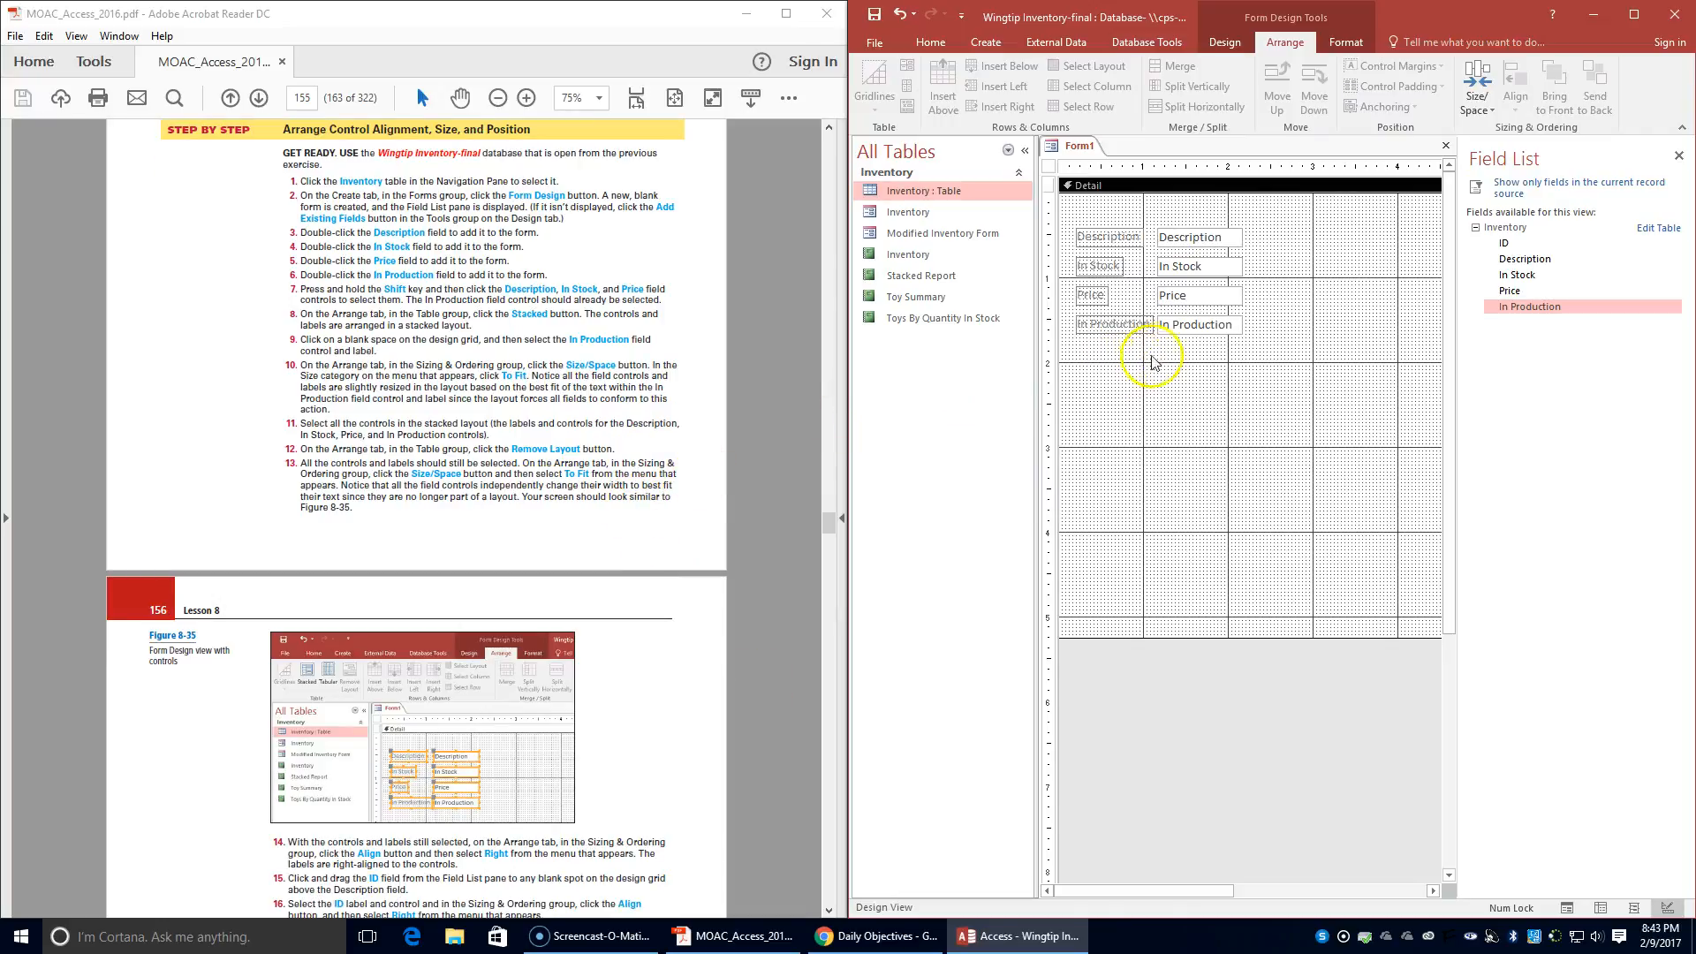
left_click(1200, 240)
left_click(1202, 267, "shift")
left_click(1203, 296, "shift")
left_click(1203, 325, "shift")
left_click(1100, 325, "shift")
left_click(1093, 295, "shift")
left_click(1104, 240, "shift")
left_click(1100, 266, "shift")
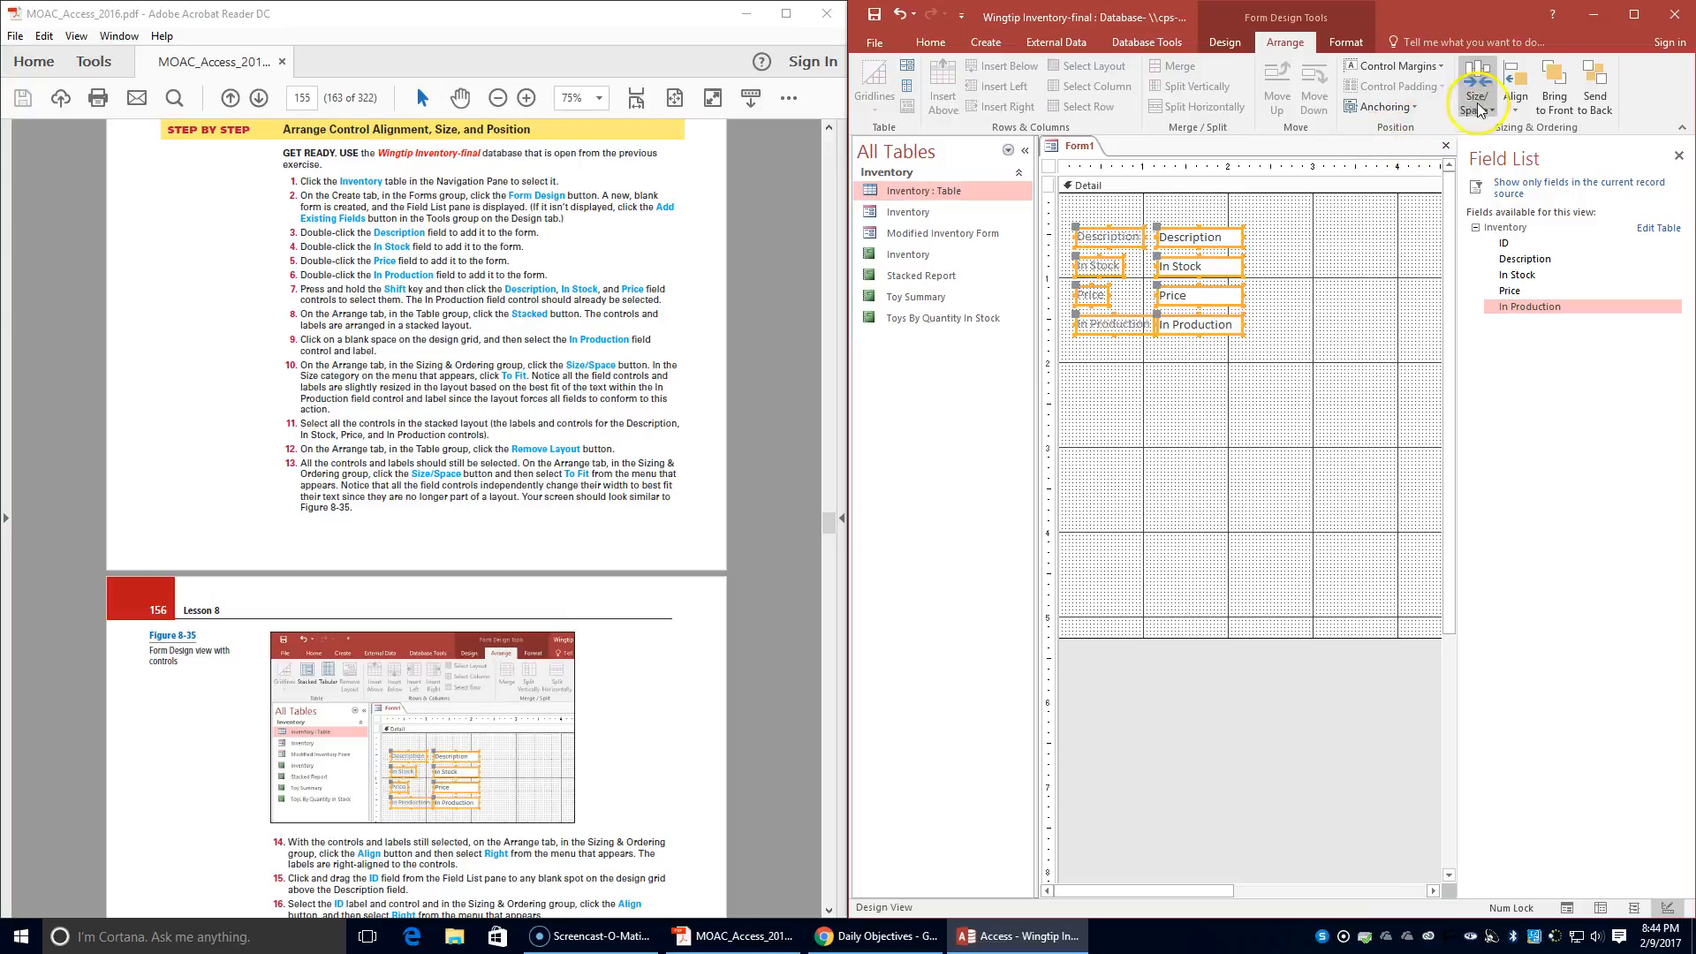
left_click(1516, 102)
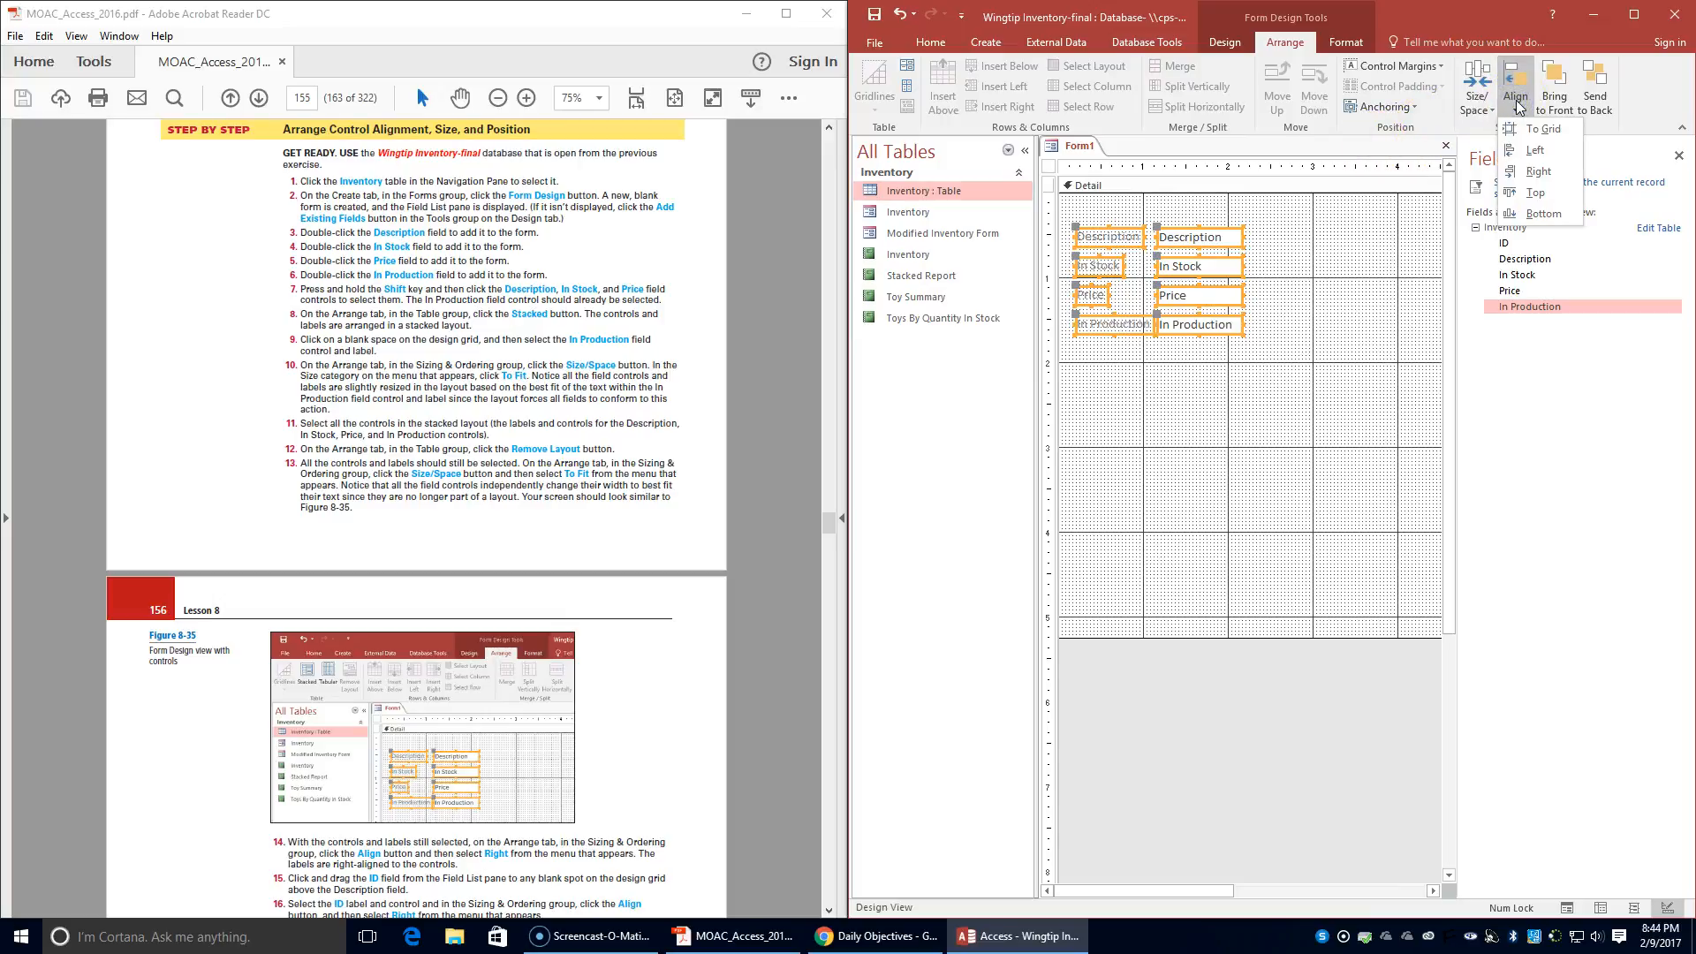
left_click(1538, 172)
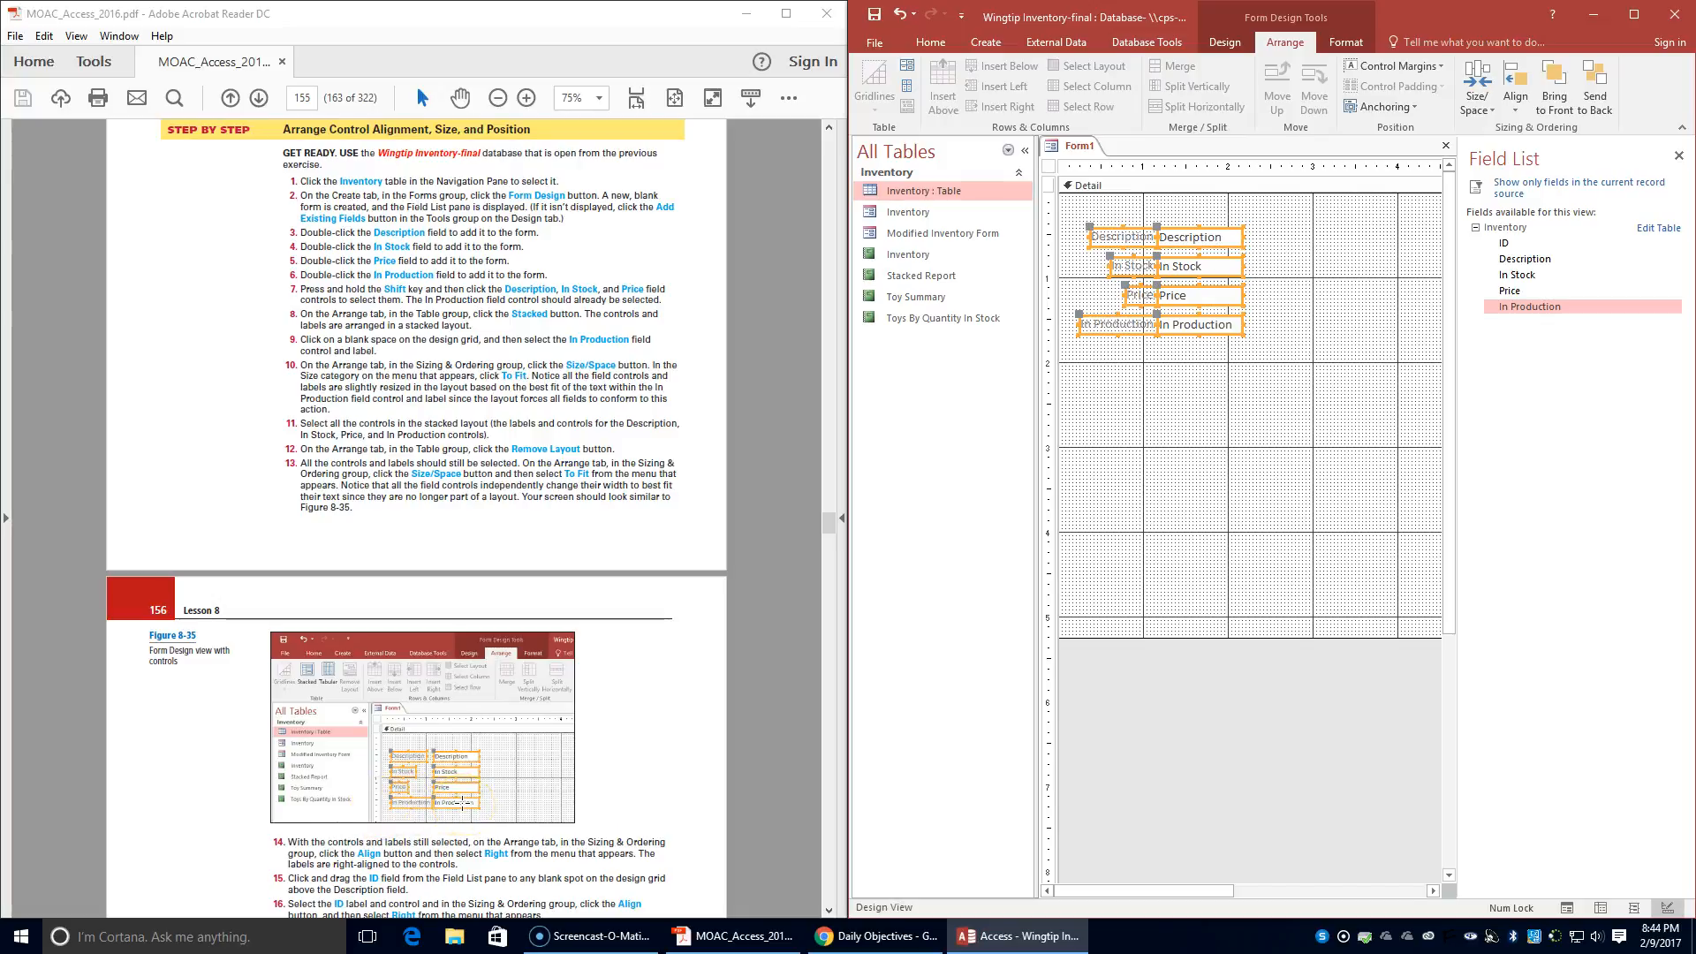
- Add the Inventory table's ID field to the design grid above the Description field
scroll(462, 803, "down", 1)
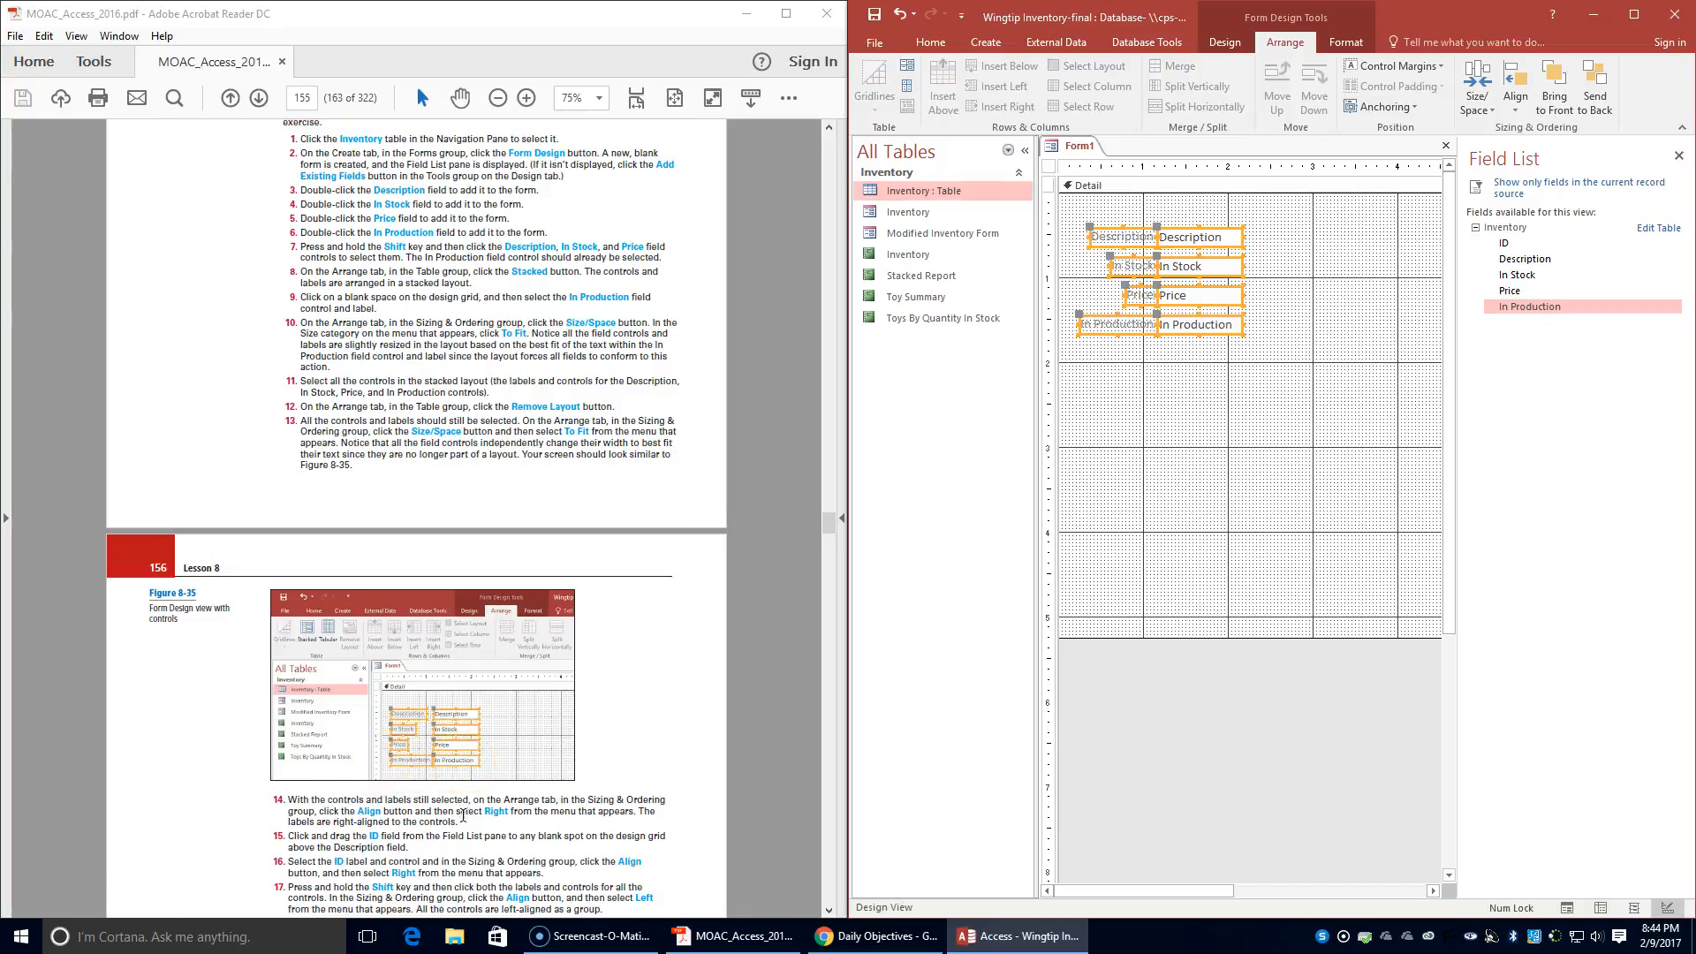
scroll(463, 807, "down", 2)
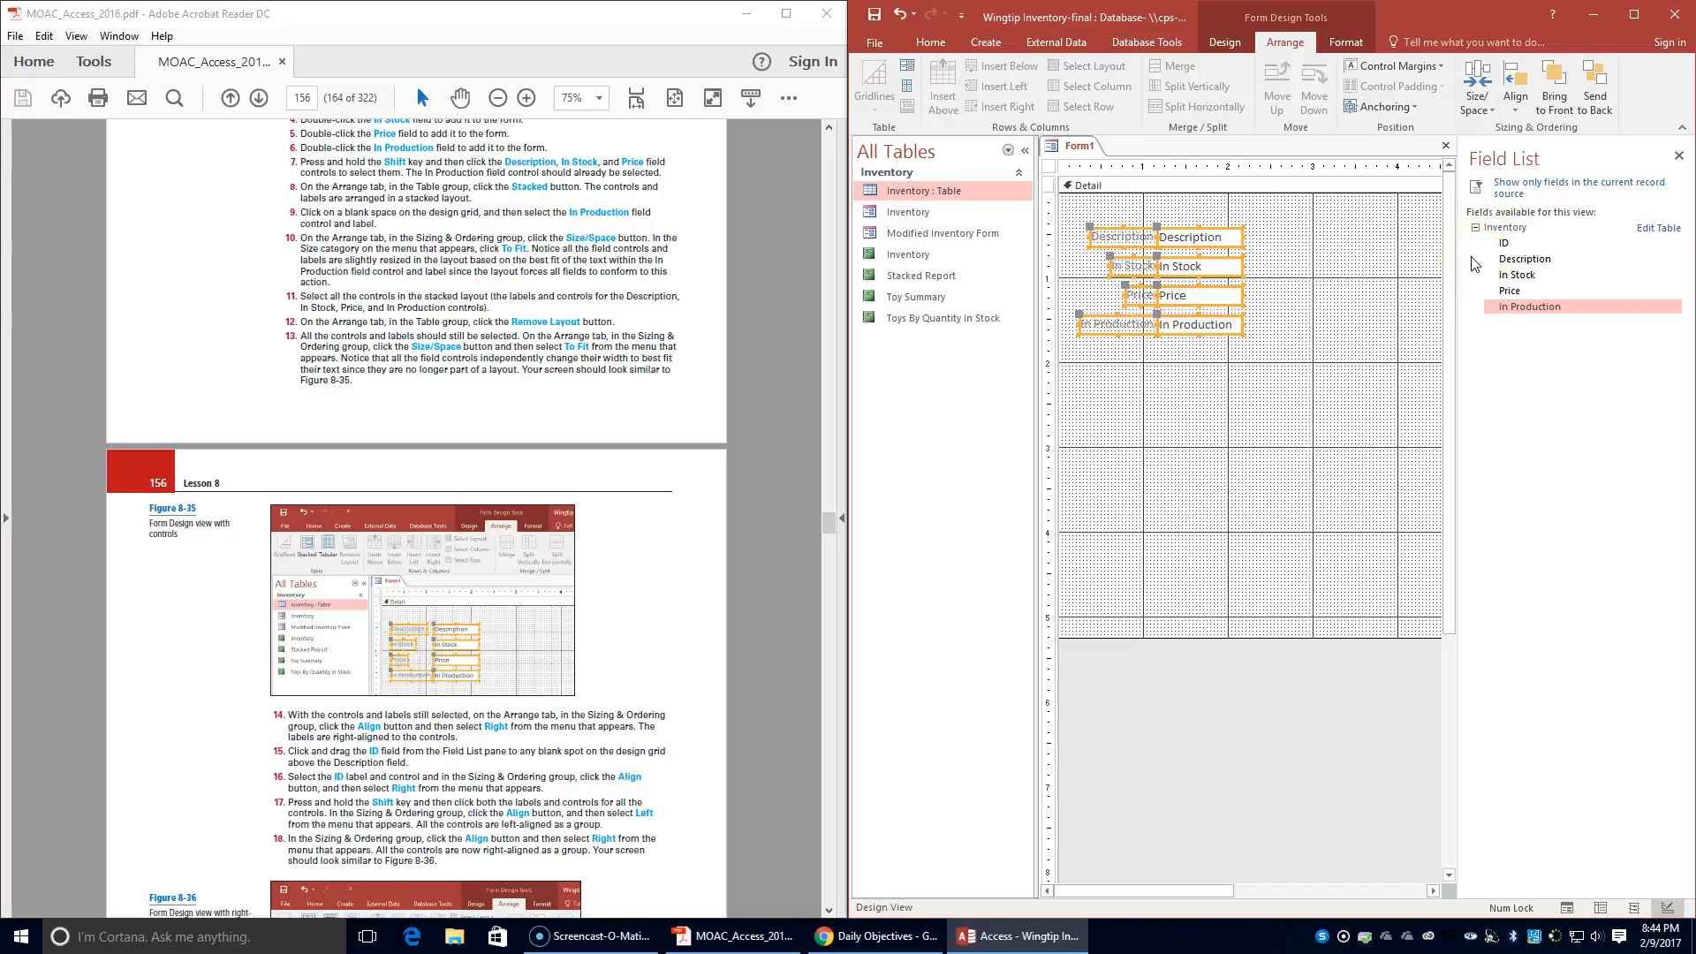
left_click(1513, 245)
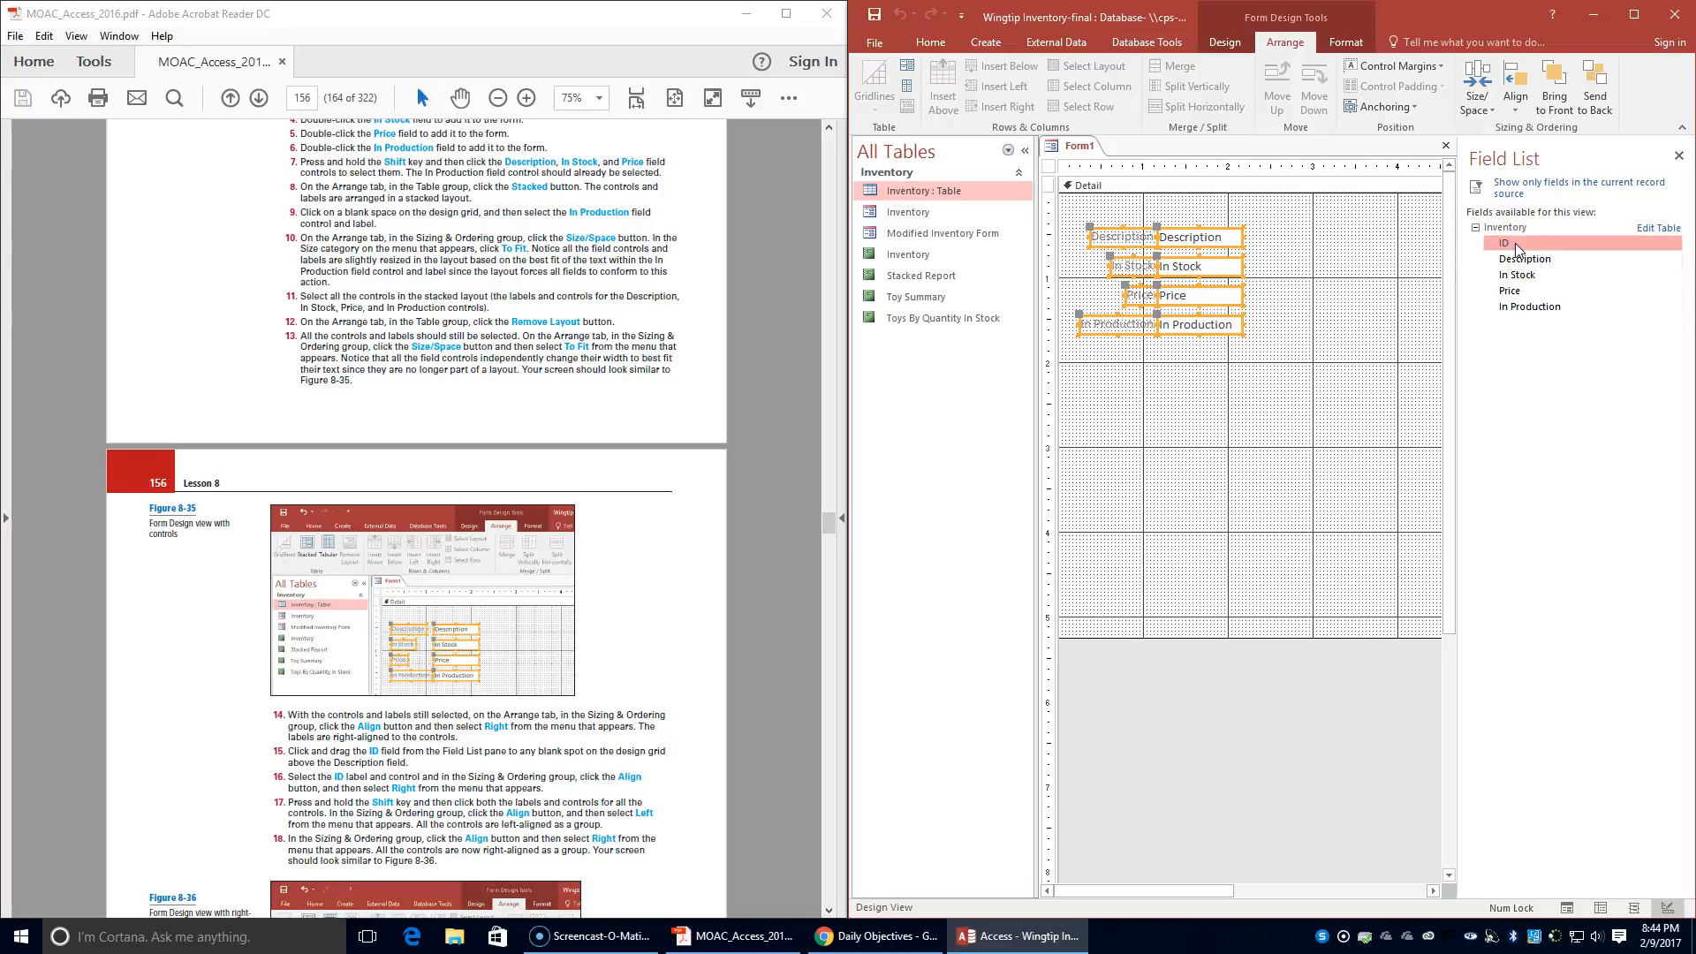
left_click_drag(1517, 249, 1168, 212)
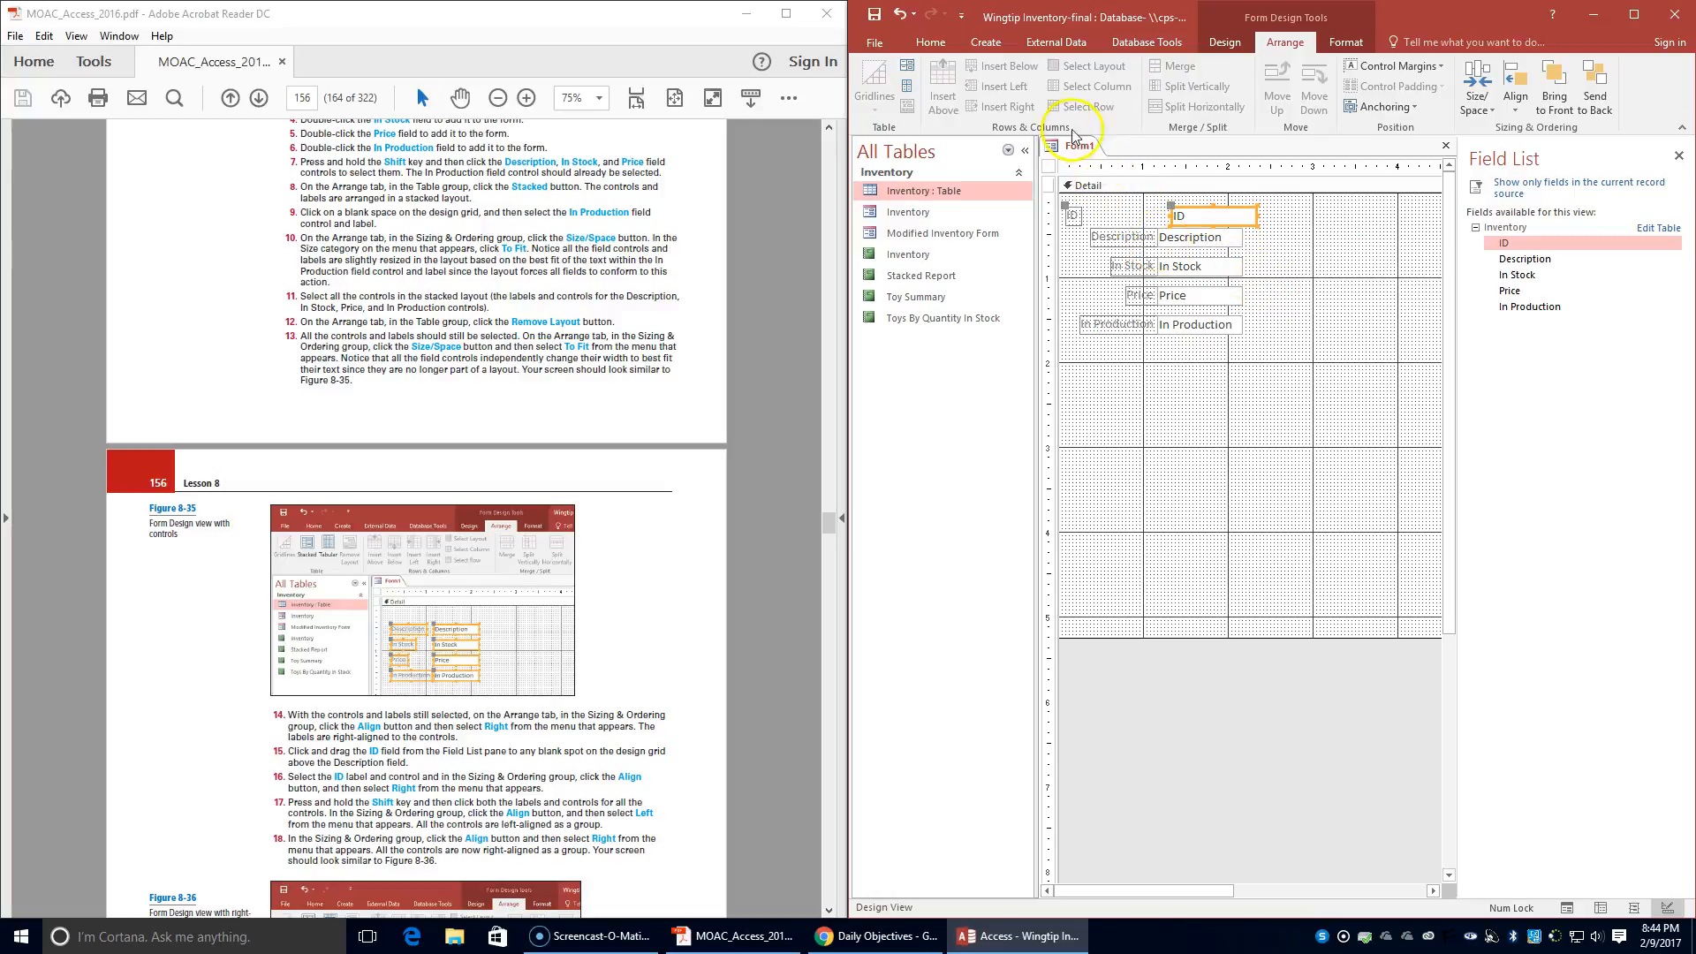
- Align the ID label and its field control Right
left_click(1074, 214)
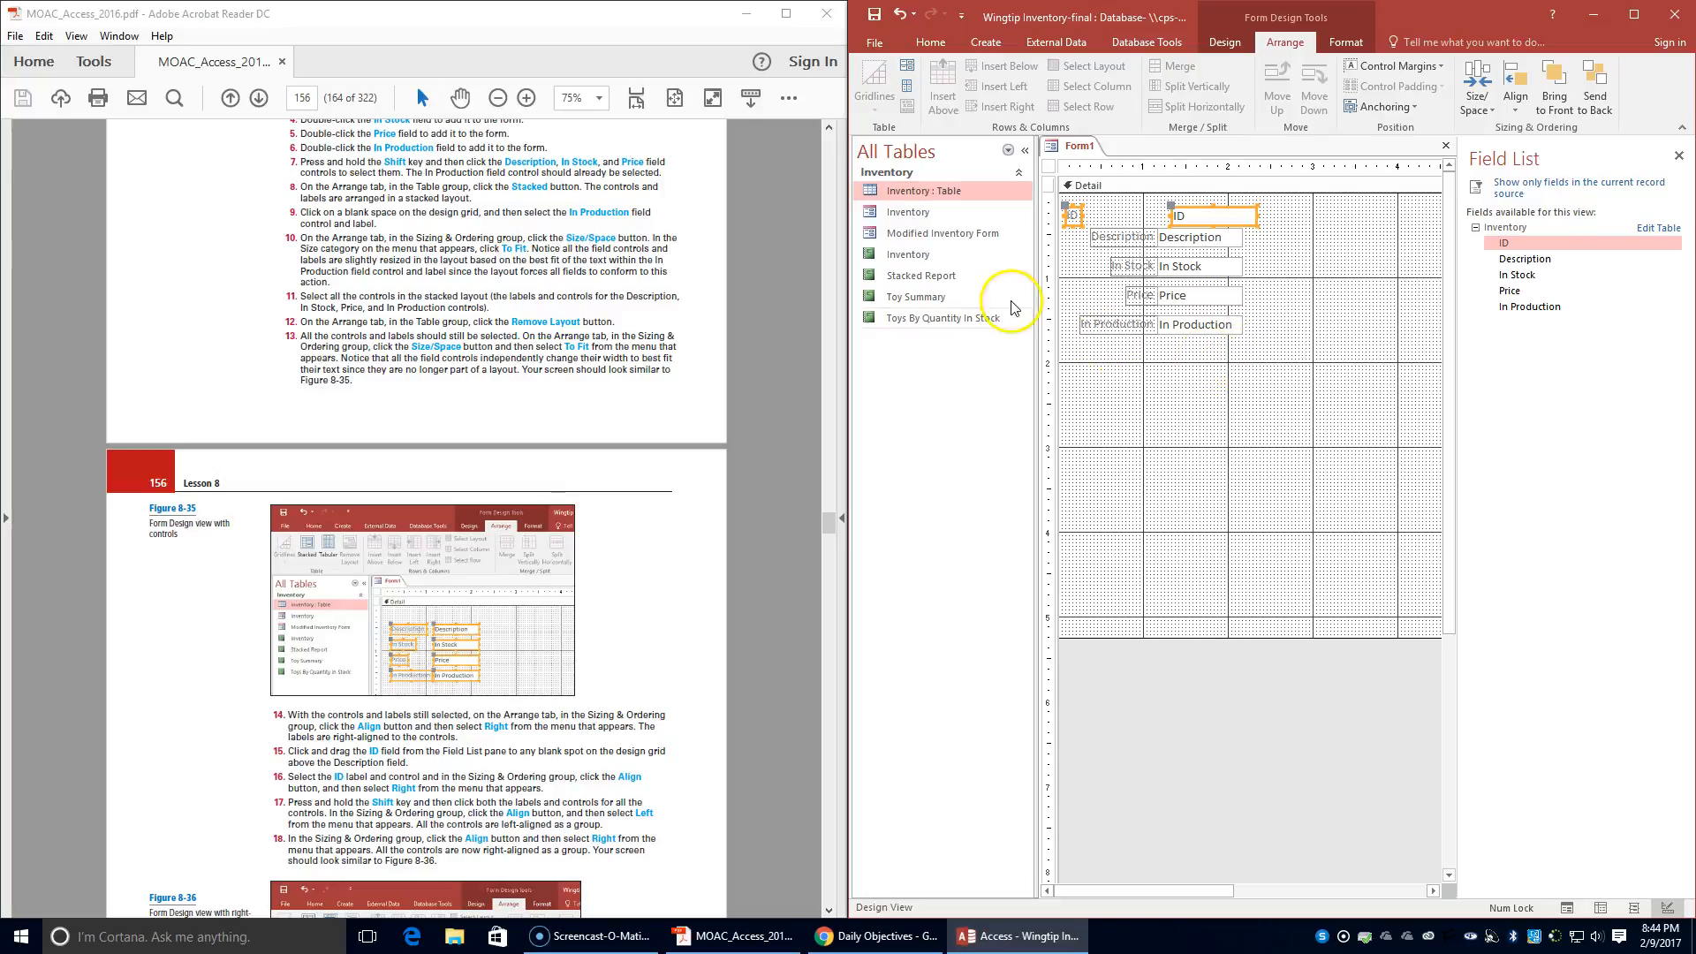
left_click(1481, 109)
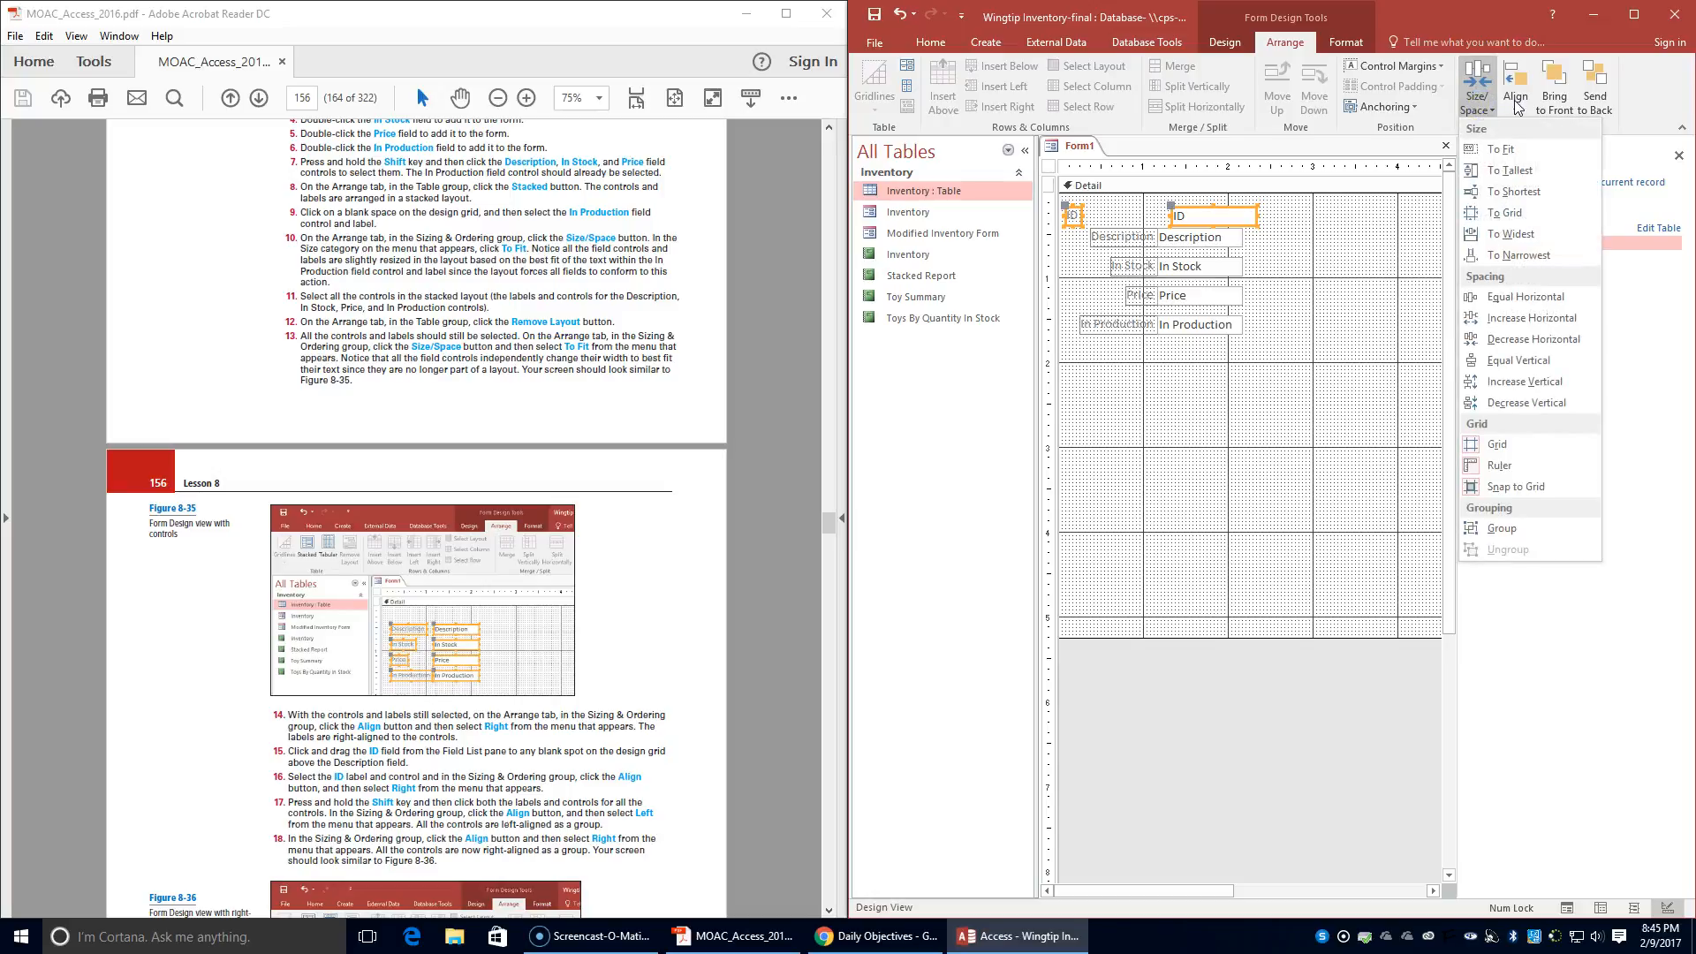
left_click(1516, 104)
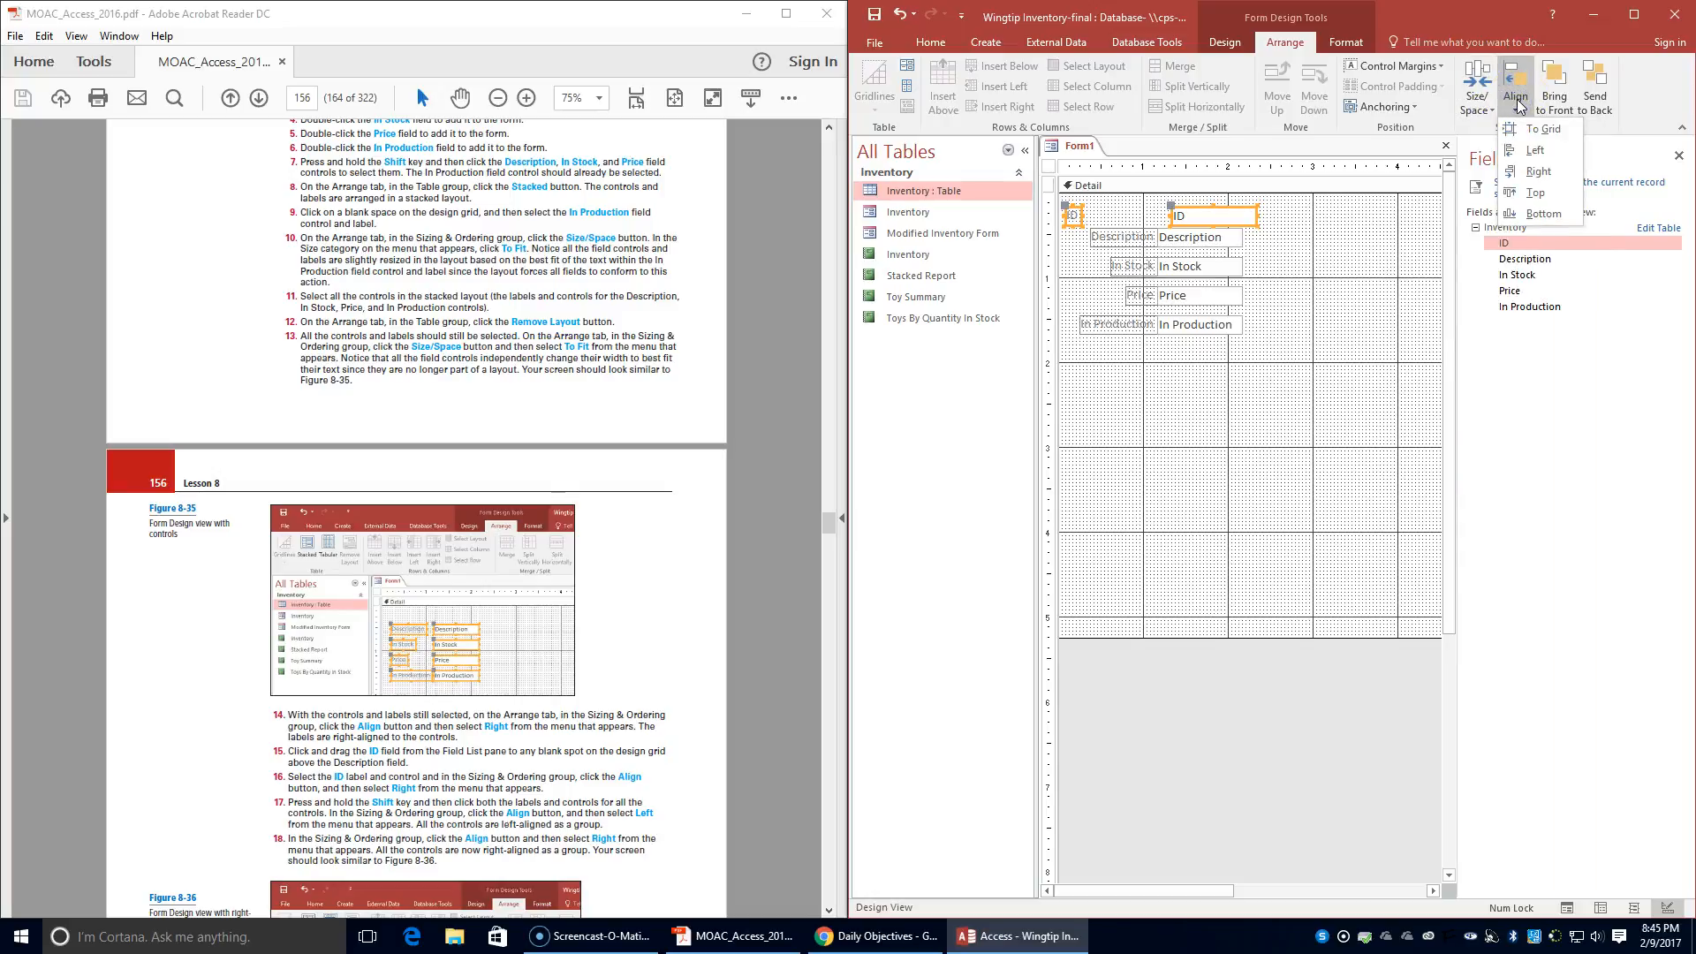
left_click(1528, 173)
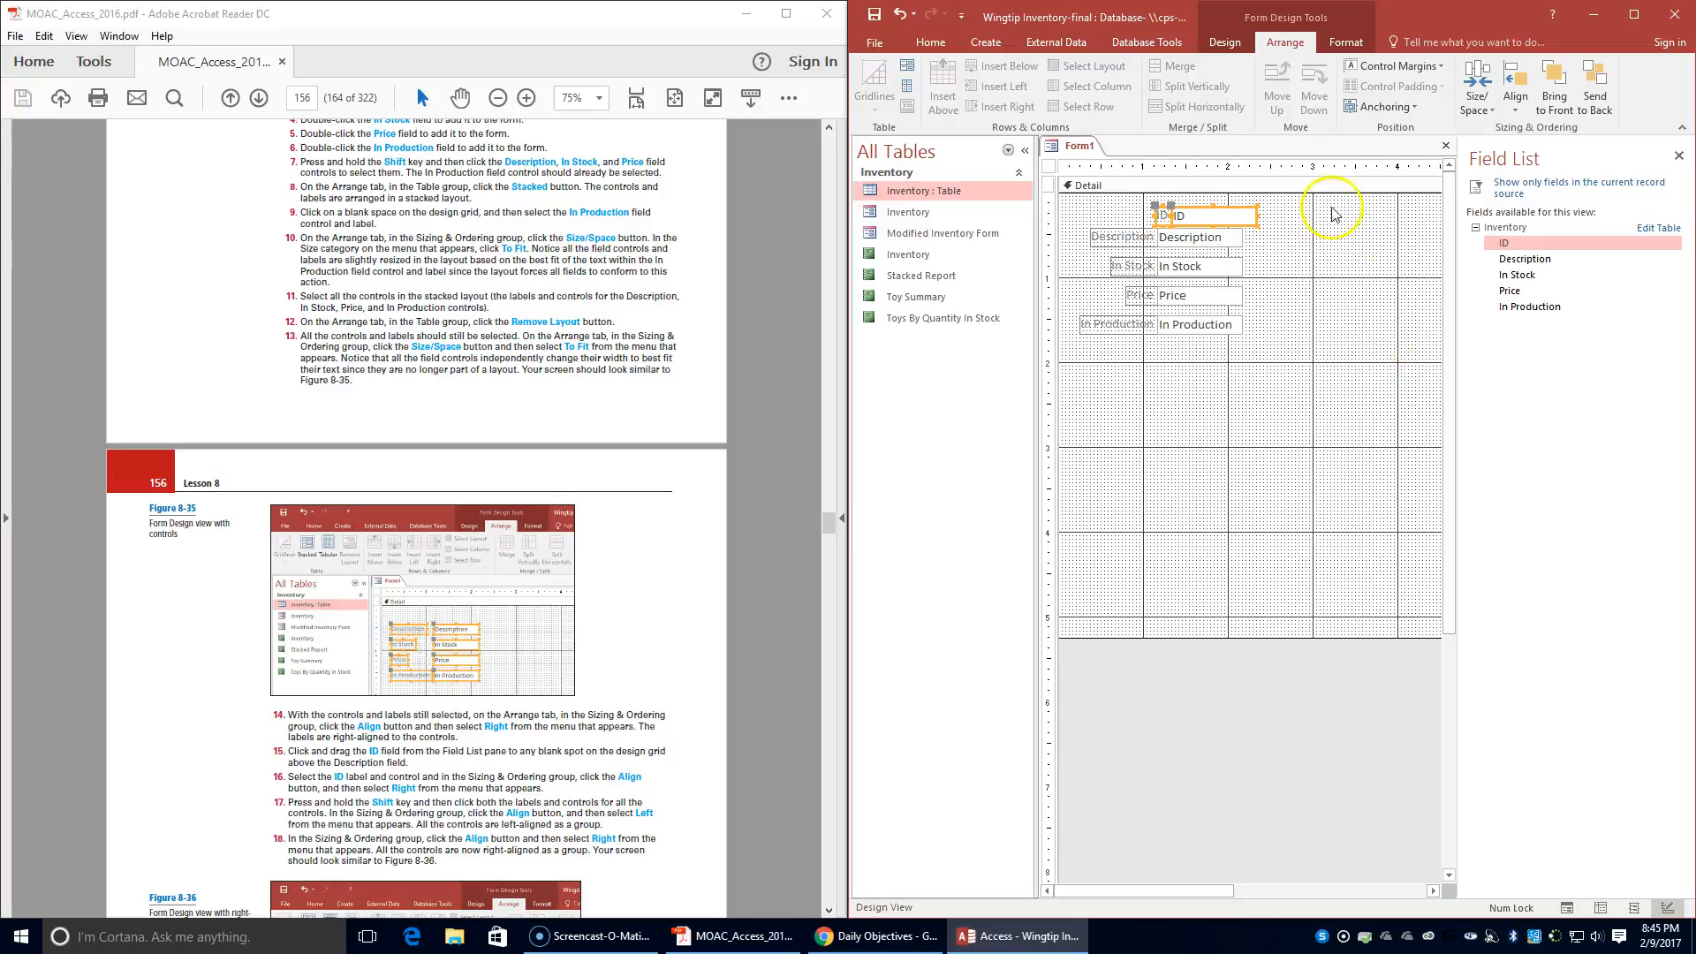
- Align all the labels and controls from ID to In Production Left as a group, followed by Right
left_click(1211, 237, "shift")
left_click(1126, 242, "shift")
left_click(1131, 269, "shift")
left_click(1176, 267, "shift")
left_click(1188, 295, "shift")
left_click(1140, 295, "shift")
left_click(1114, 324, "shift")
left_click(1192, 324, "shift")
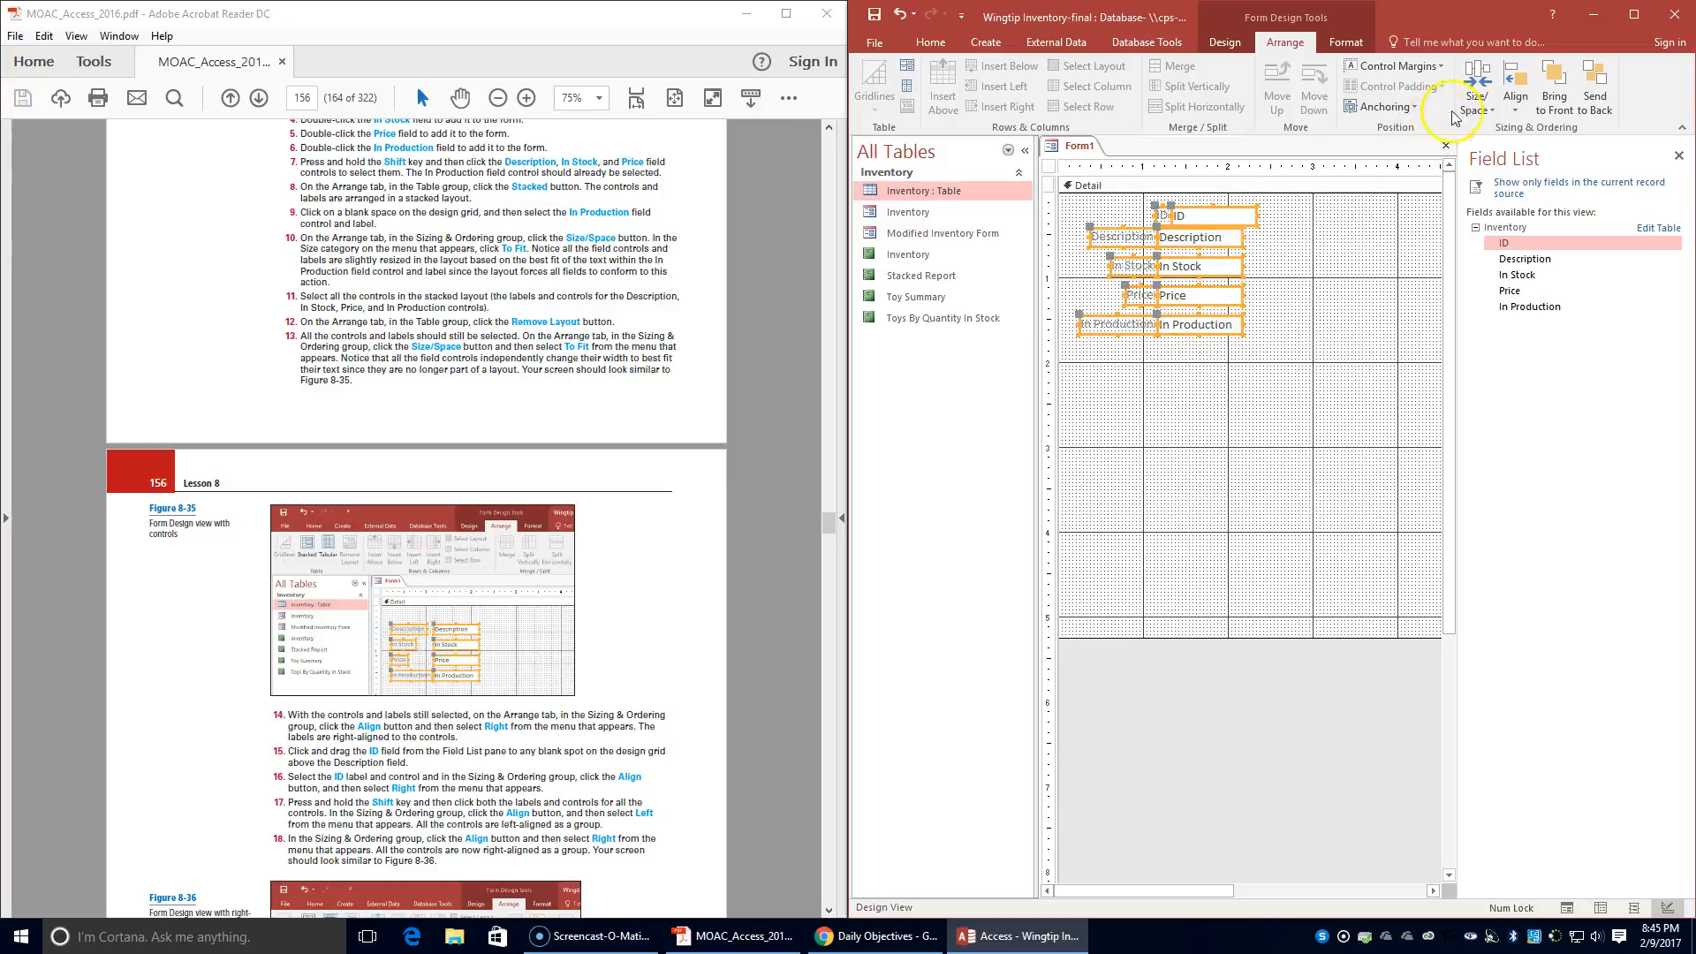
left_click(1516, 97)
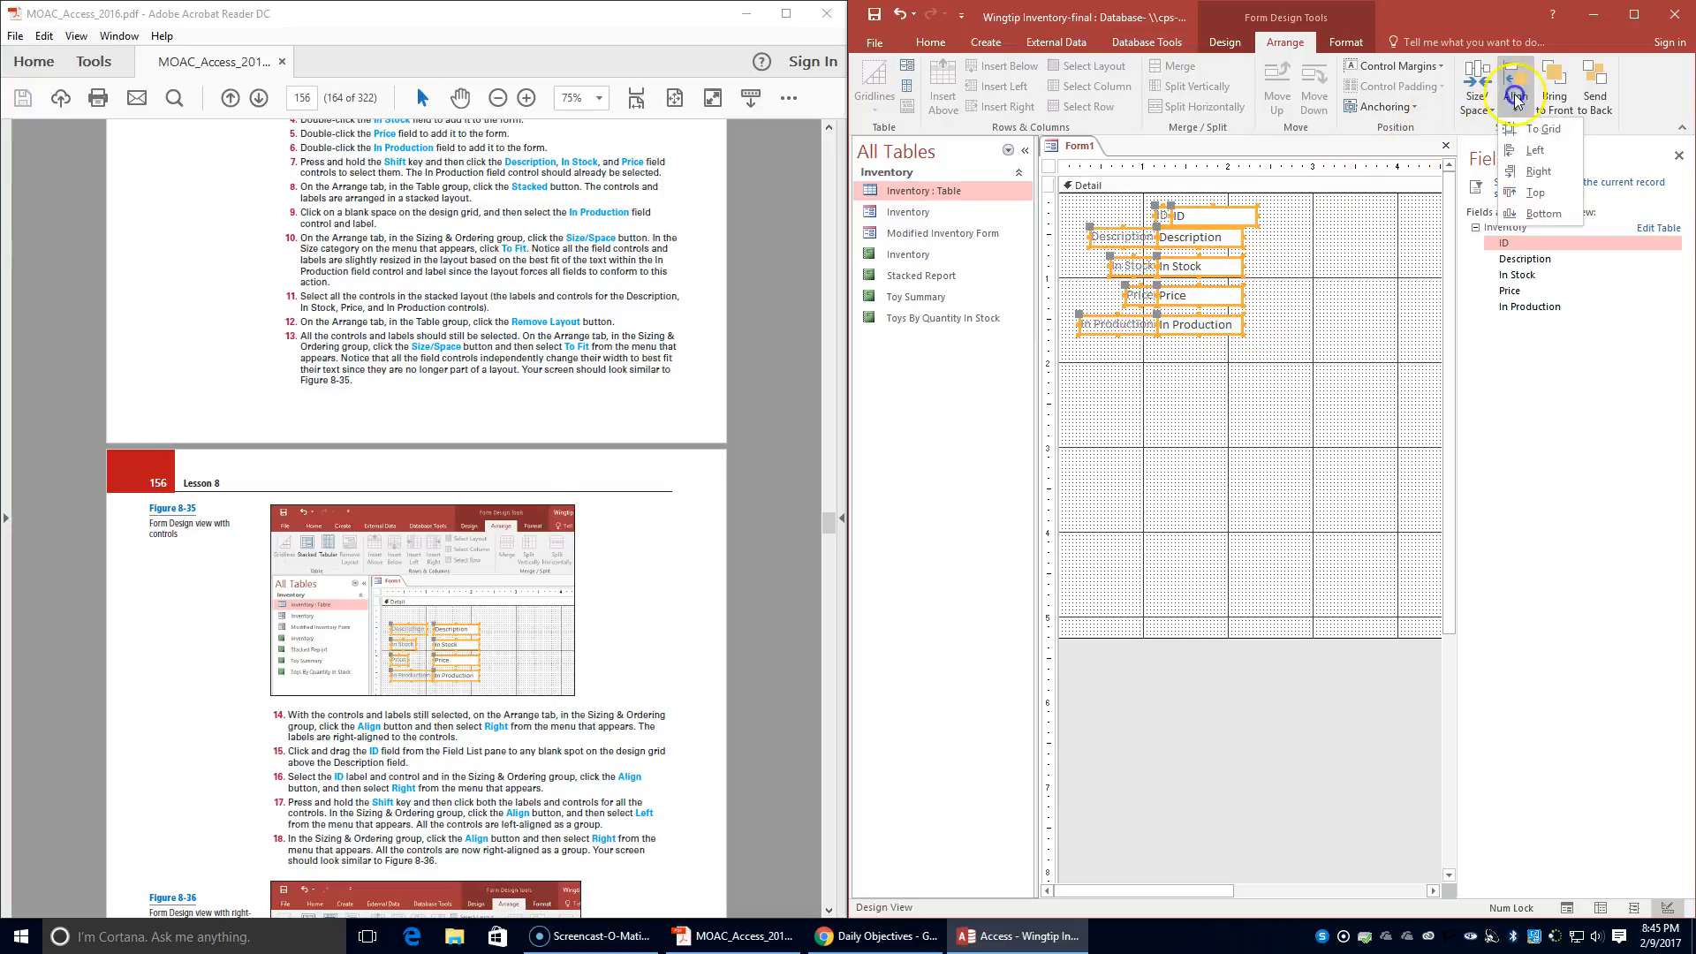
left_click(1527, 152)
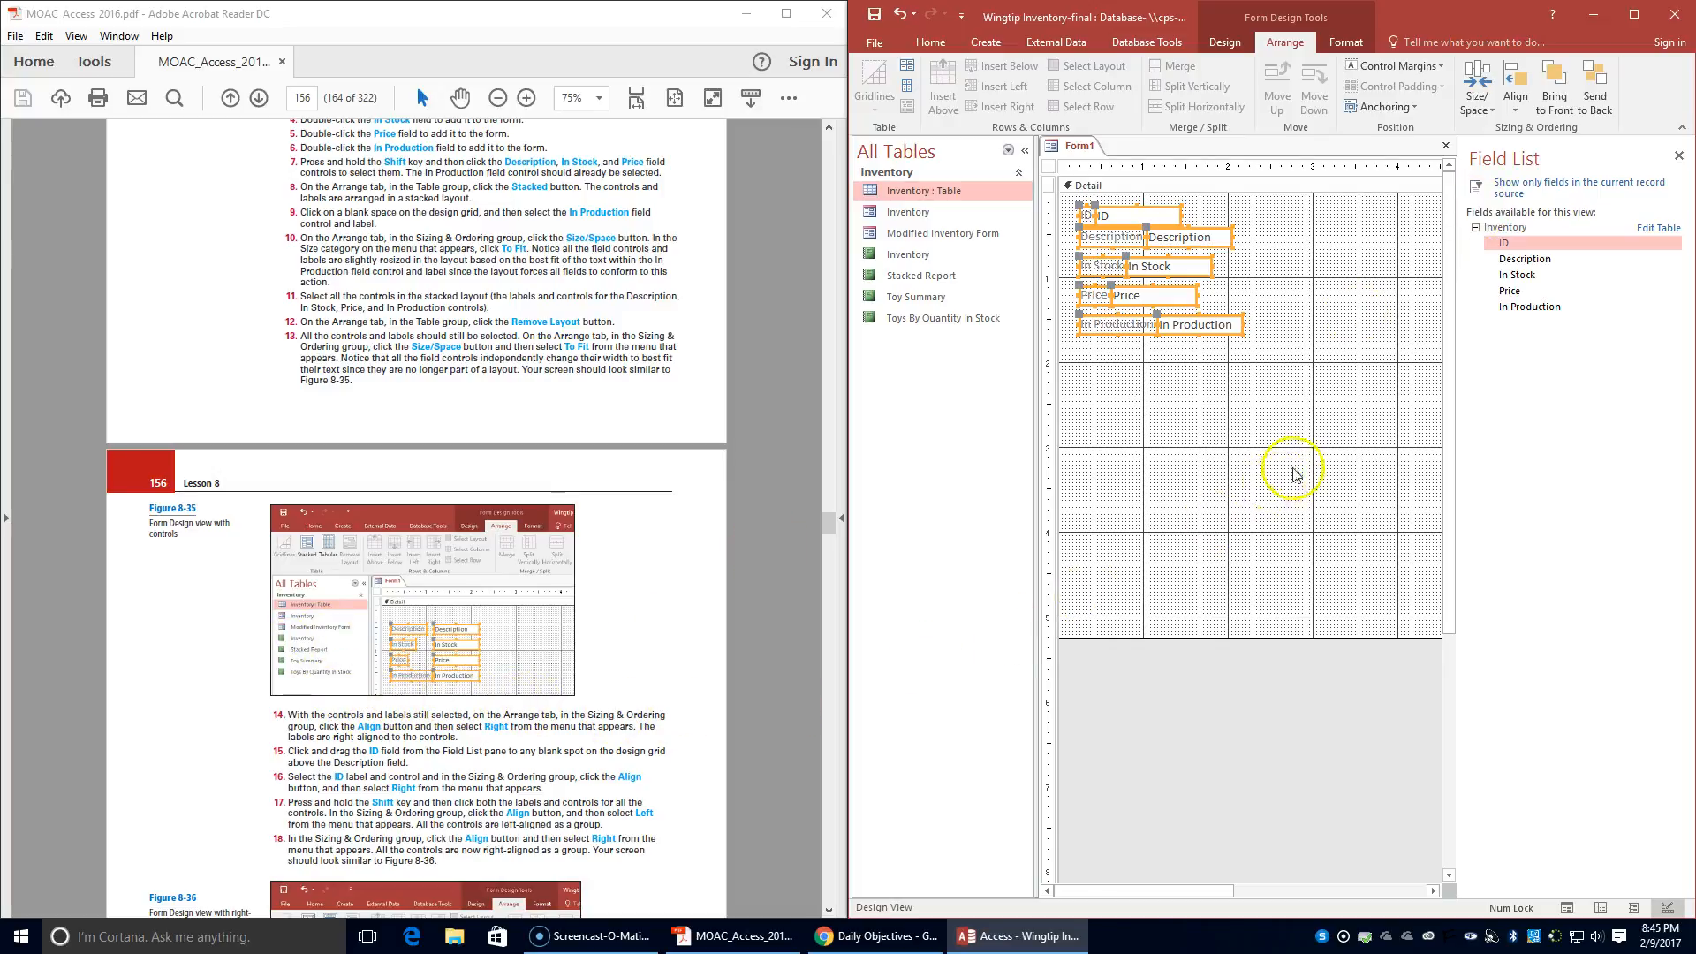
left_click(1521, 104)
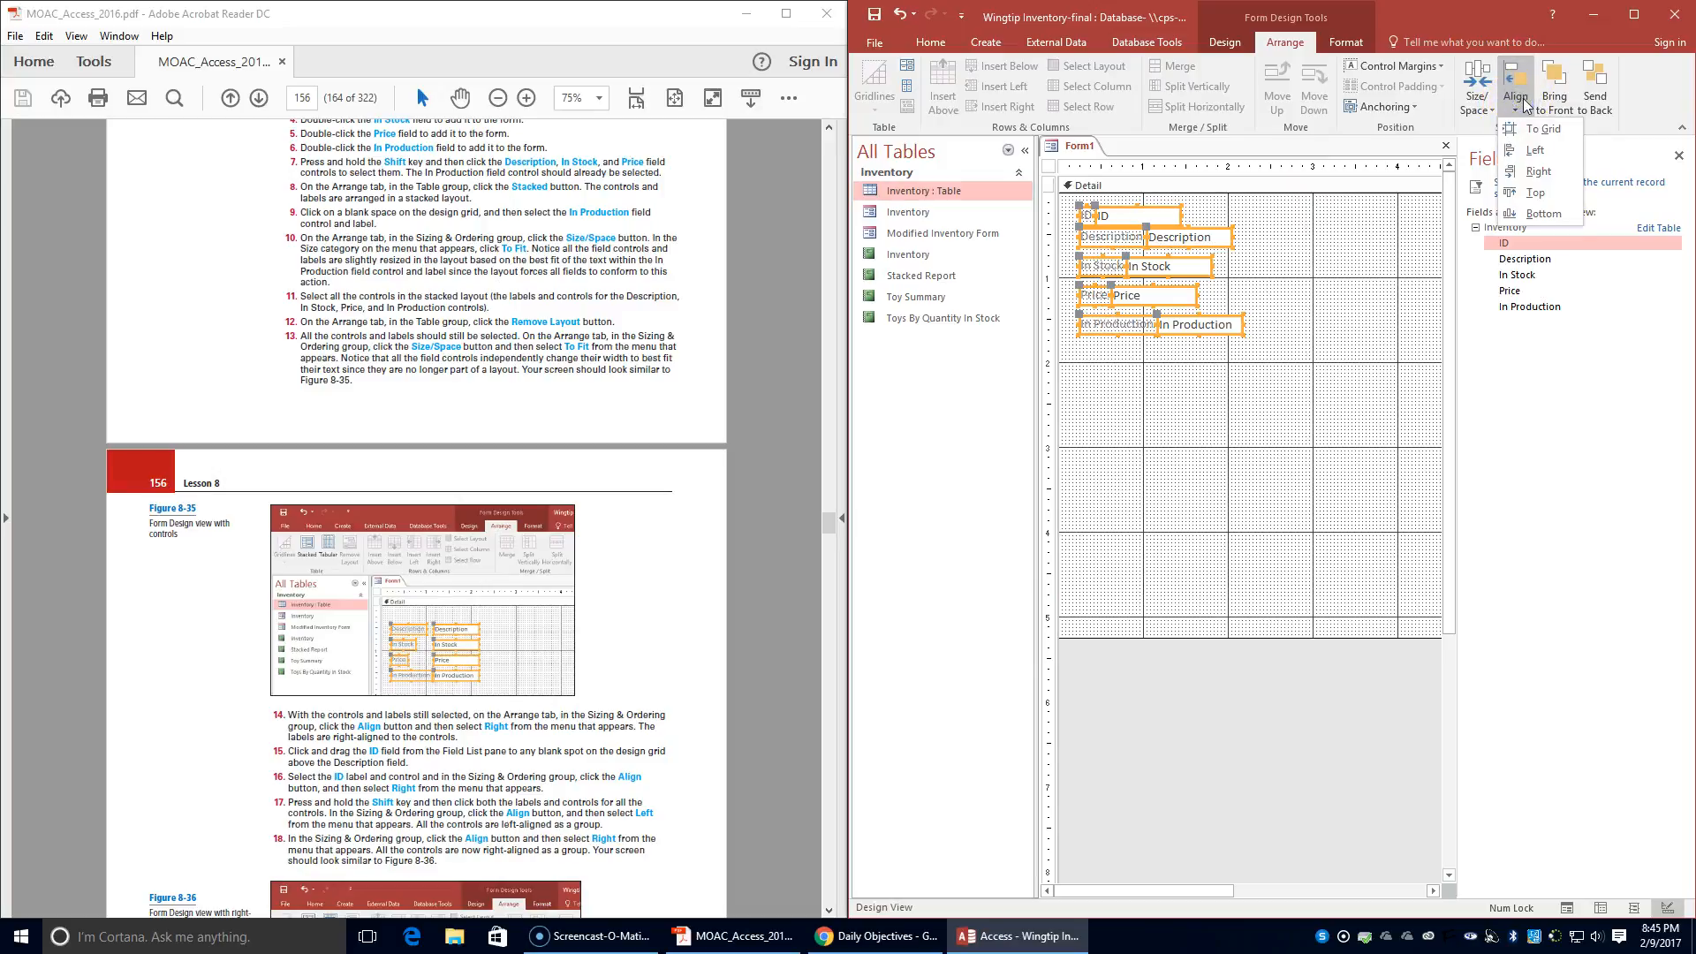
left_click(1535, 172)
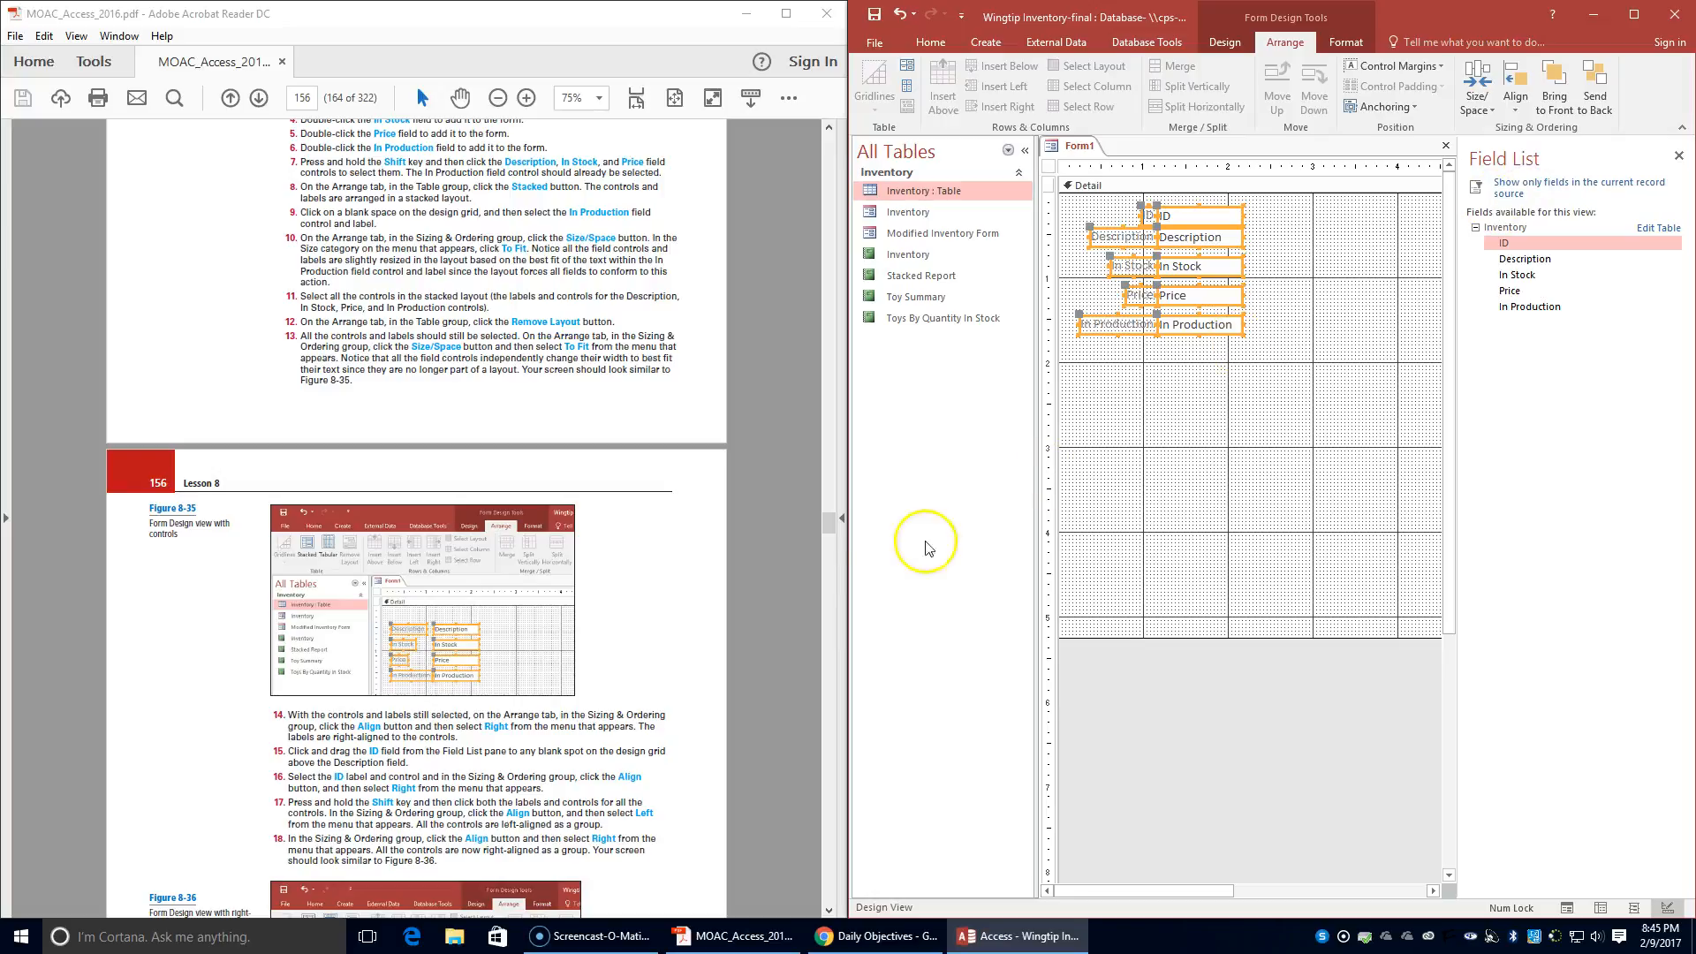
- Apply Equal Vertical spacing to all the labels and controls, and clear the selection
scroll(571, 733, "down", 1)
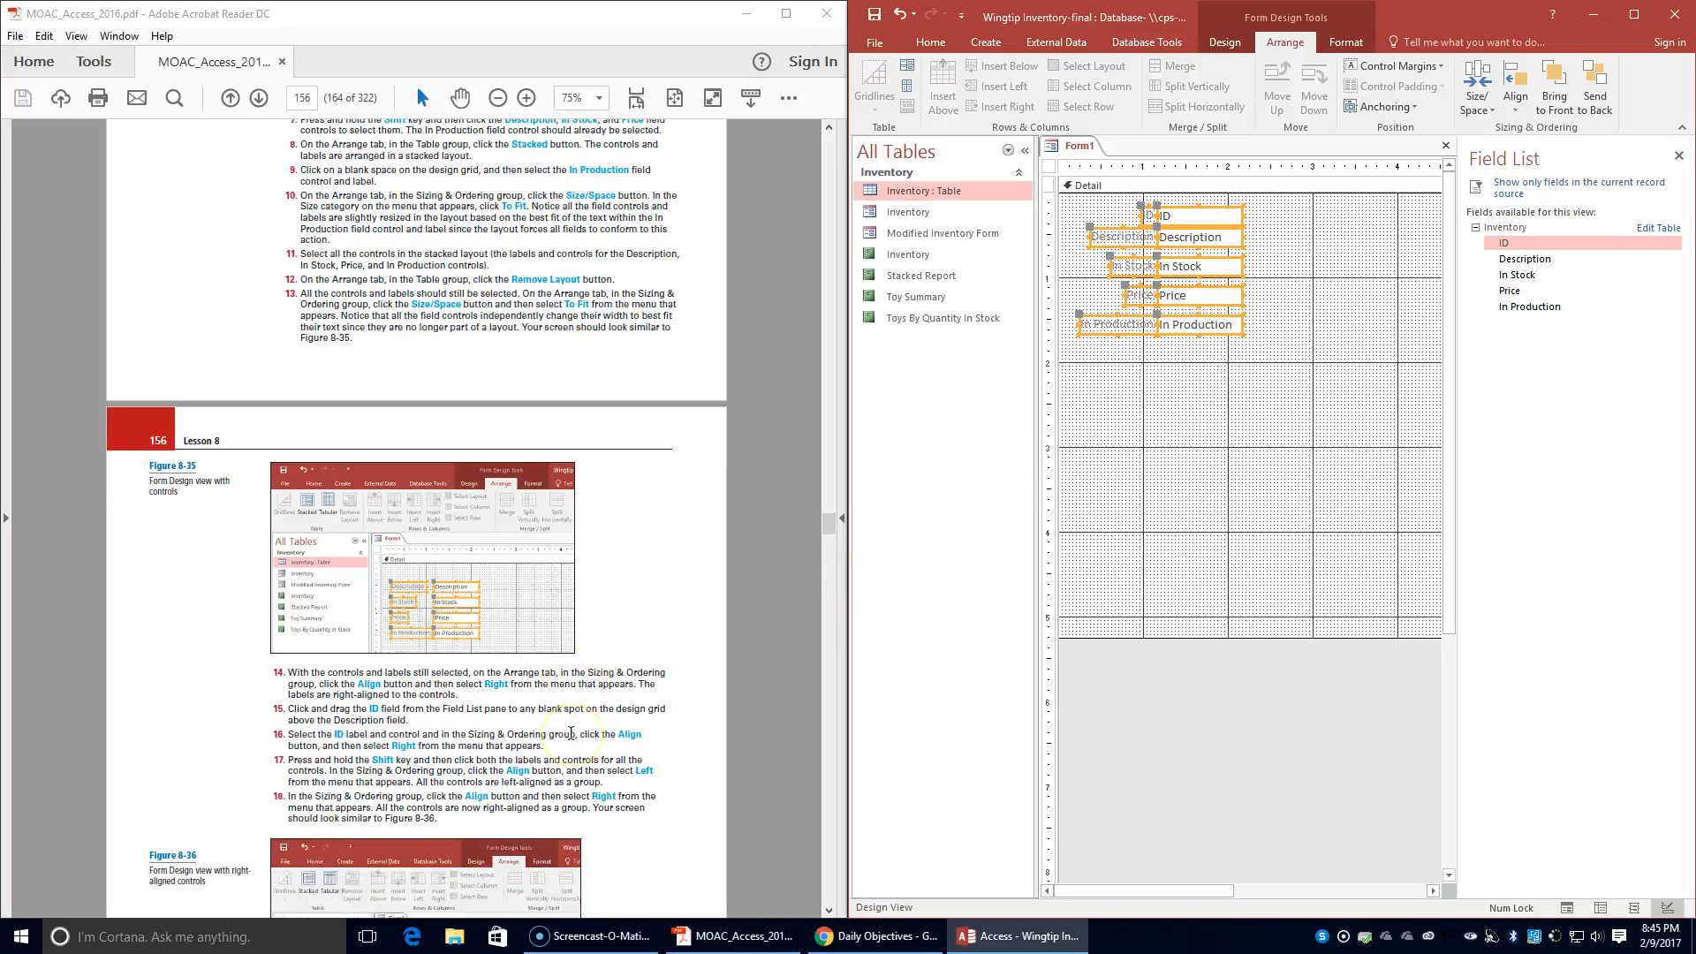
scroll(570, 733, "down", 1)
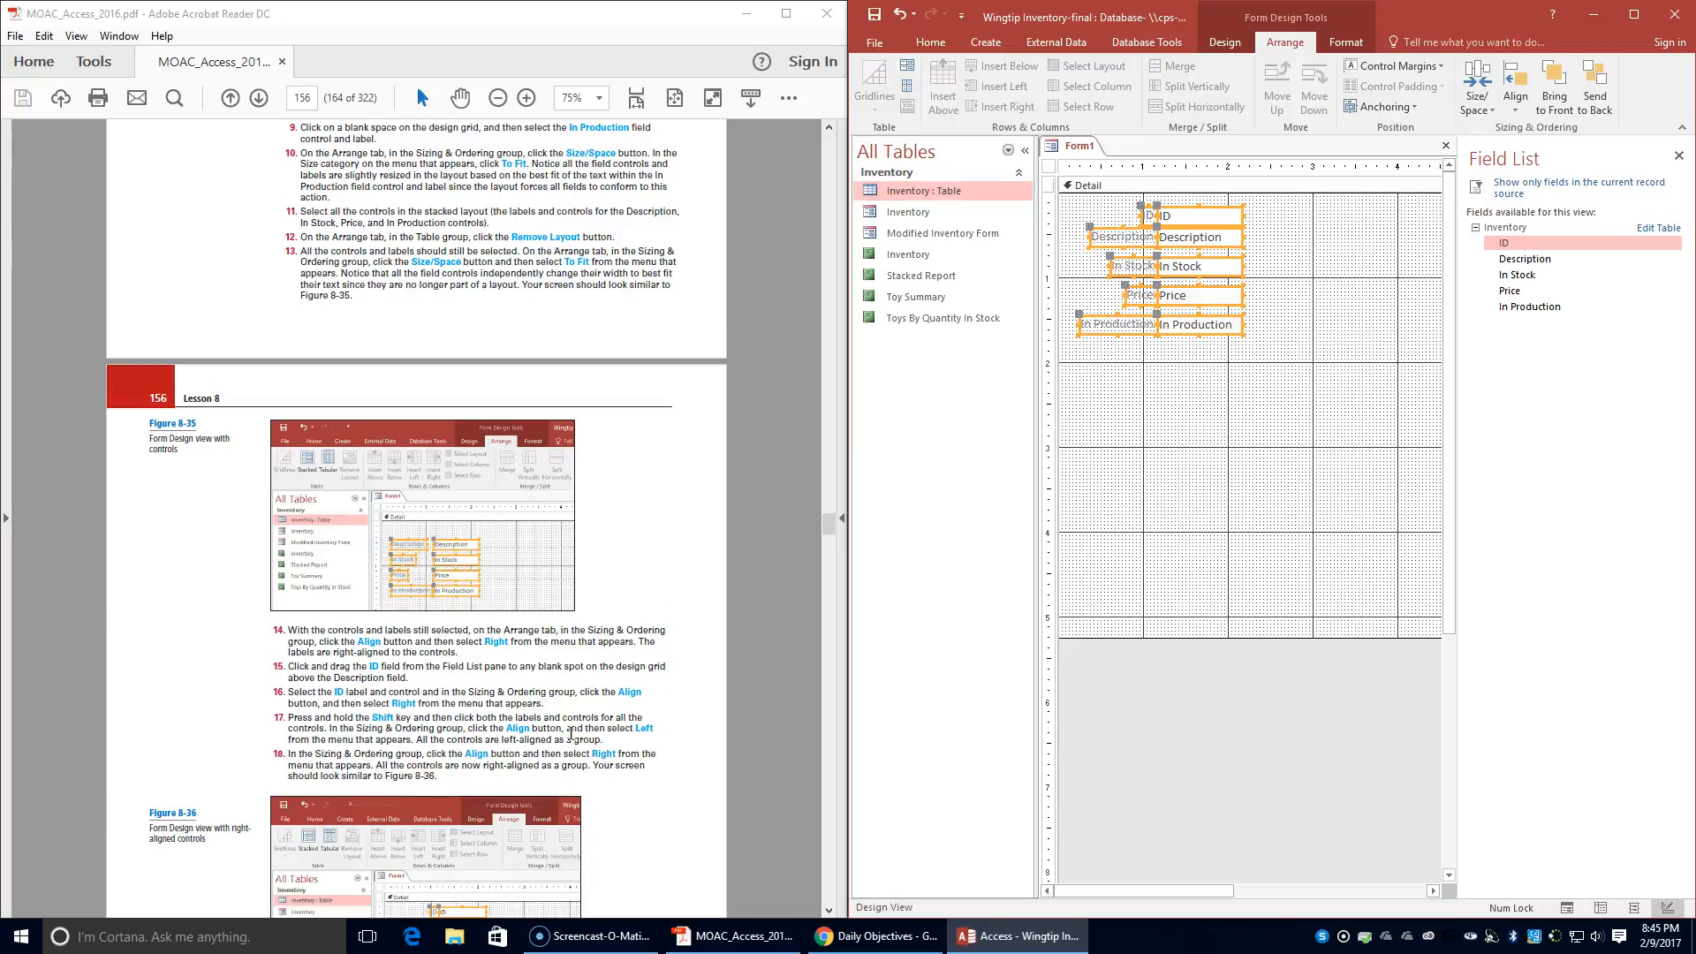
scroll(570, 733, "down", 1)
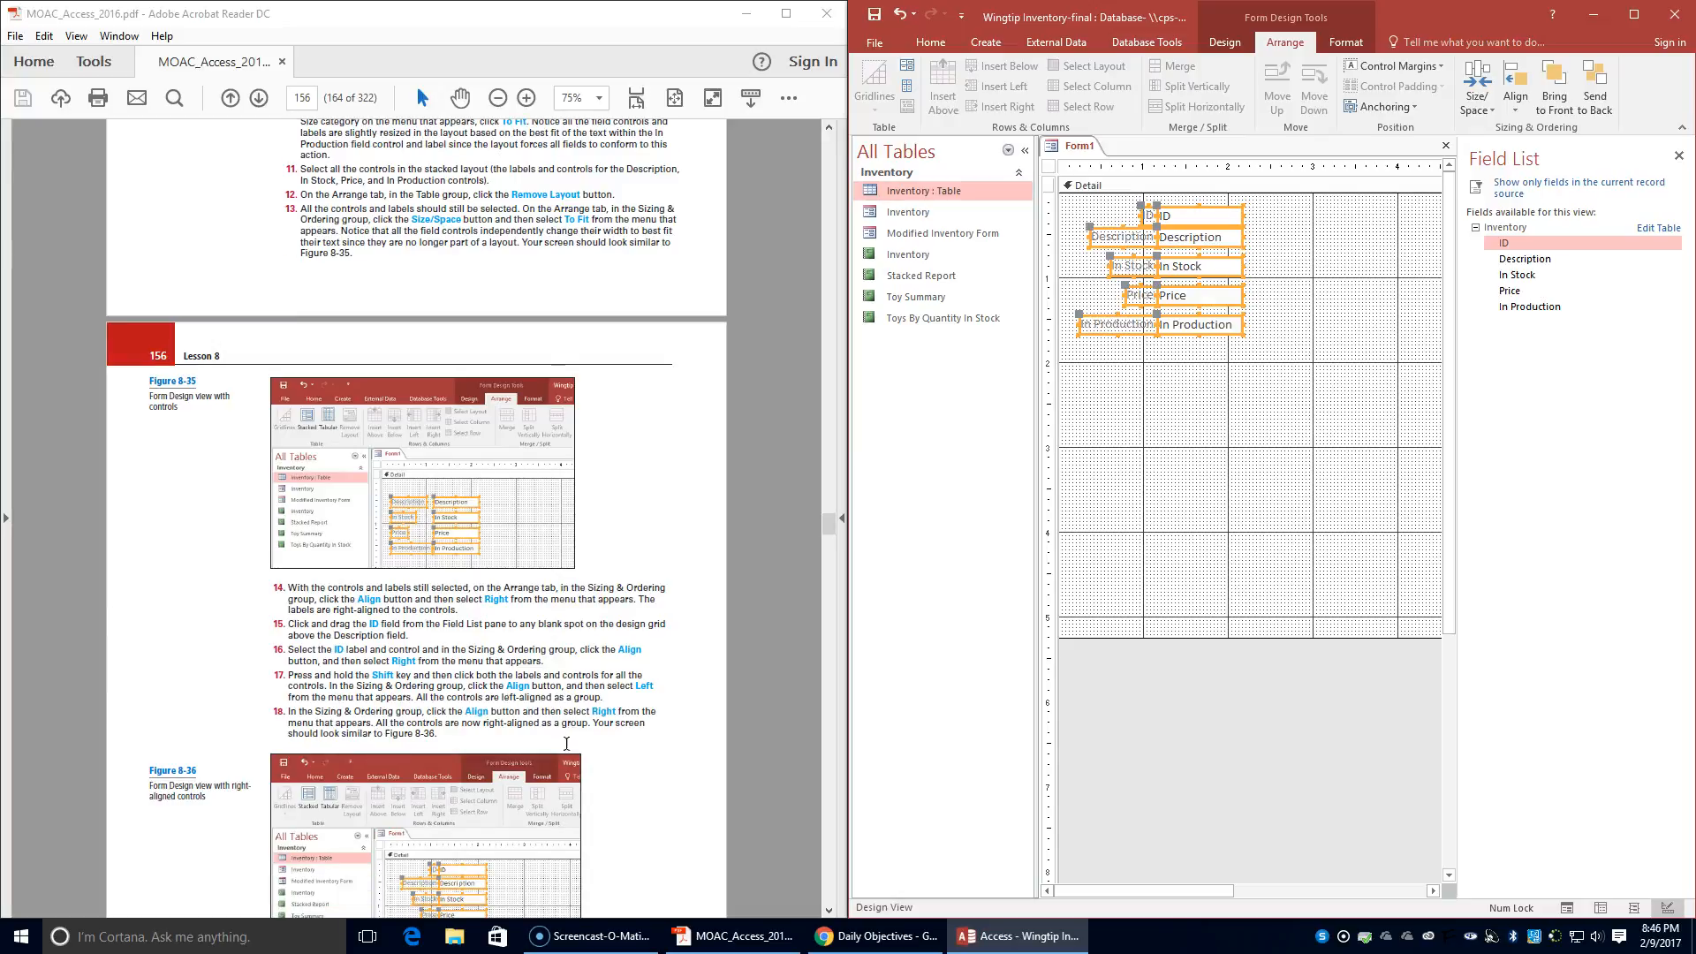
scroll(564, 750, "down", 3)
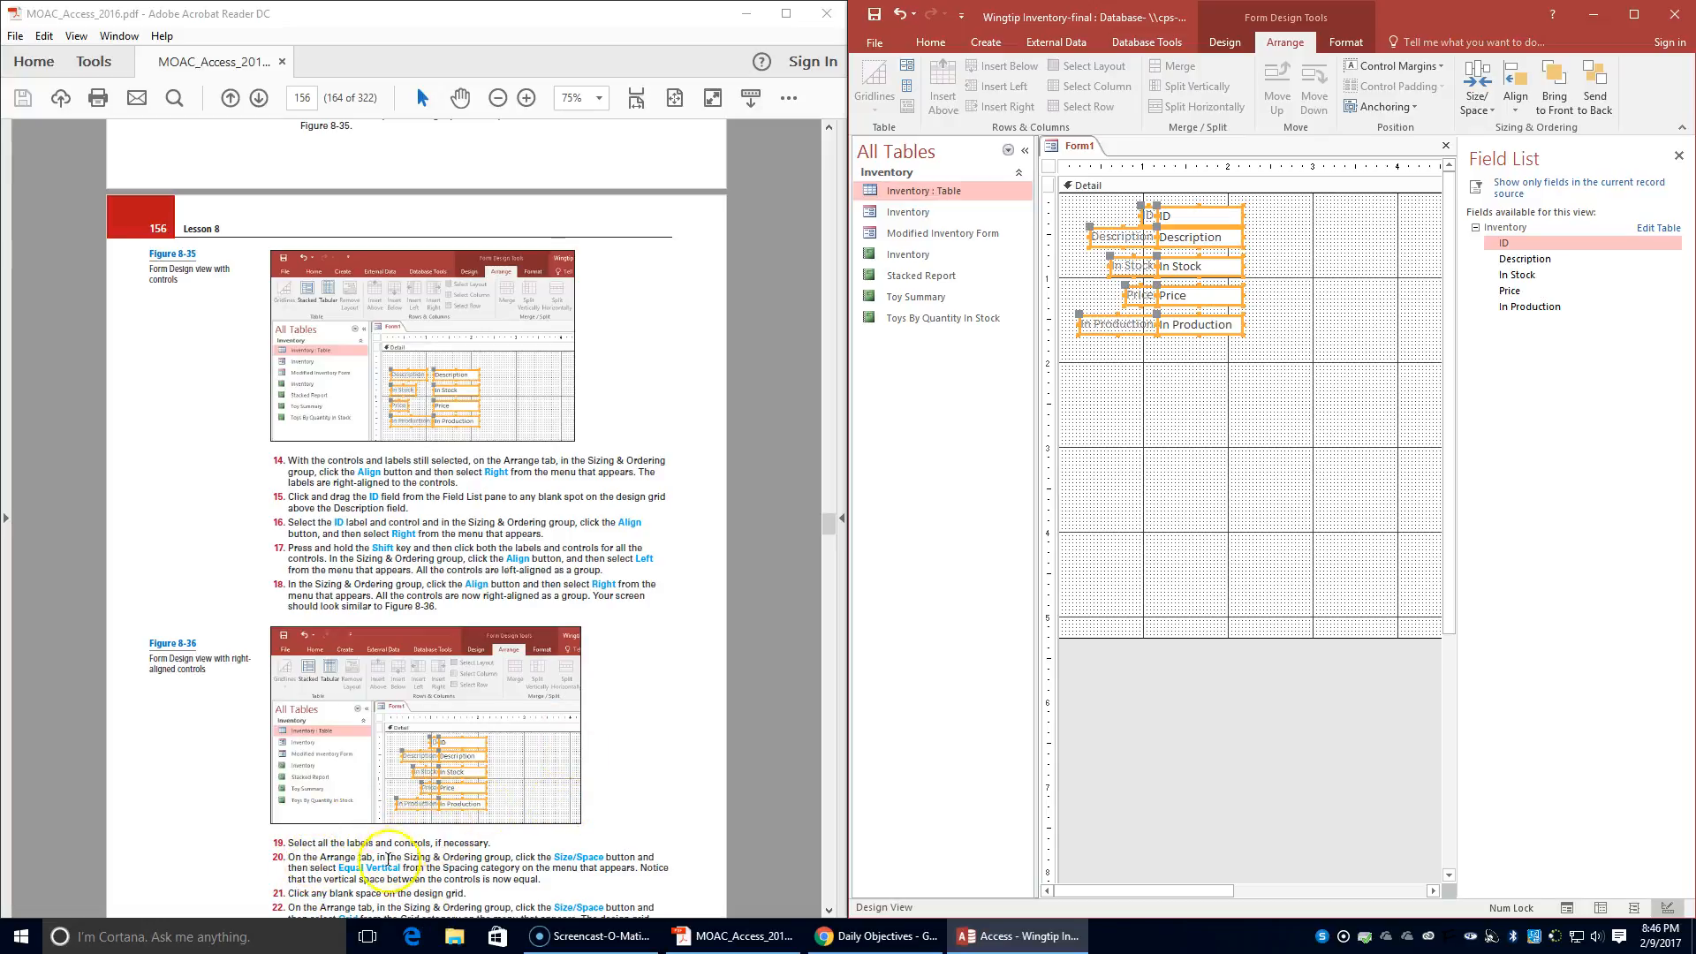
scroll(782, 477, "down", 2)
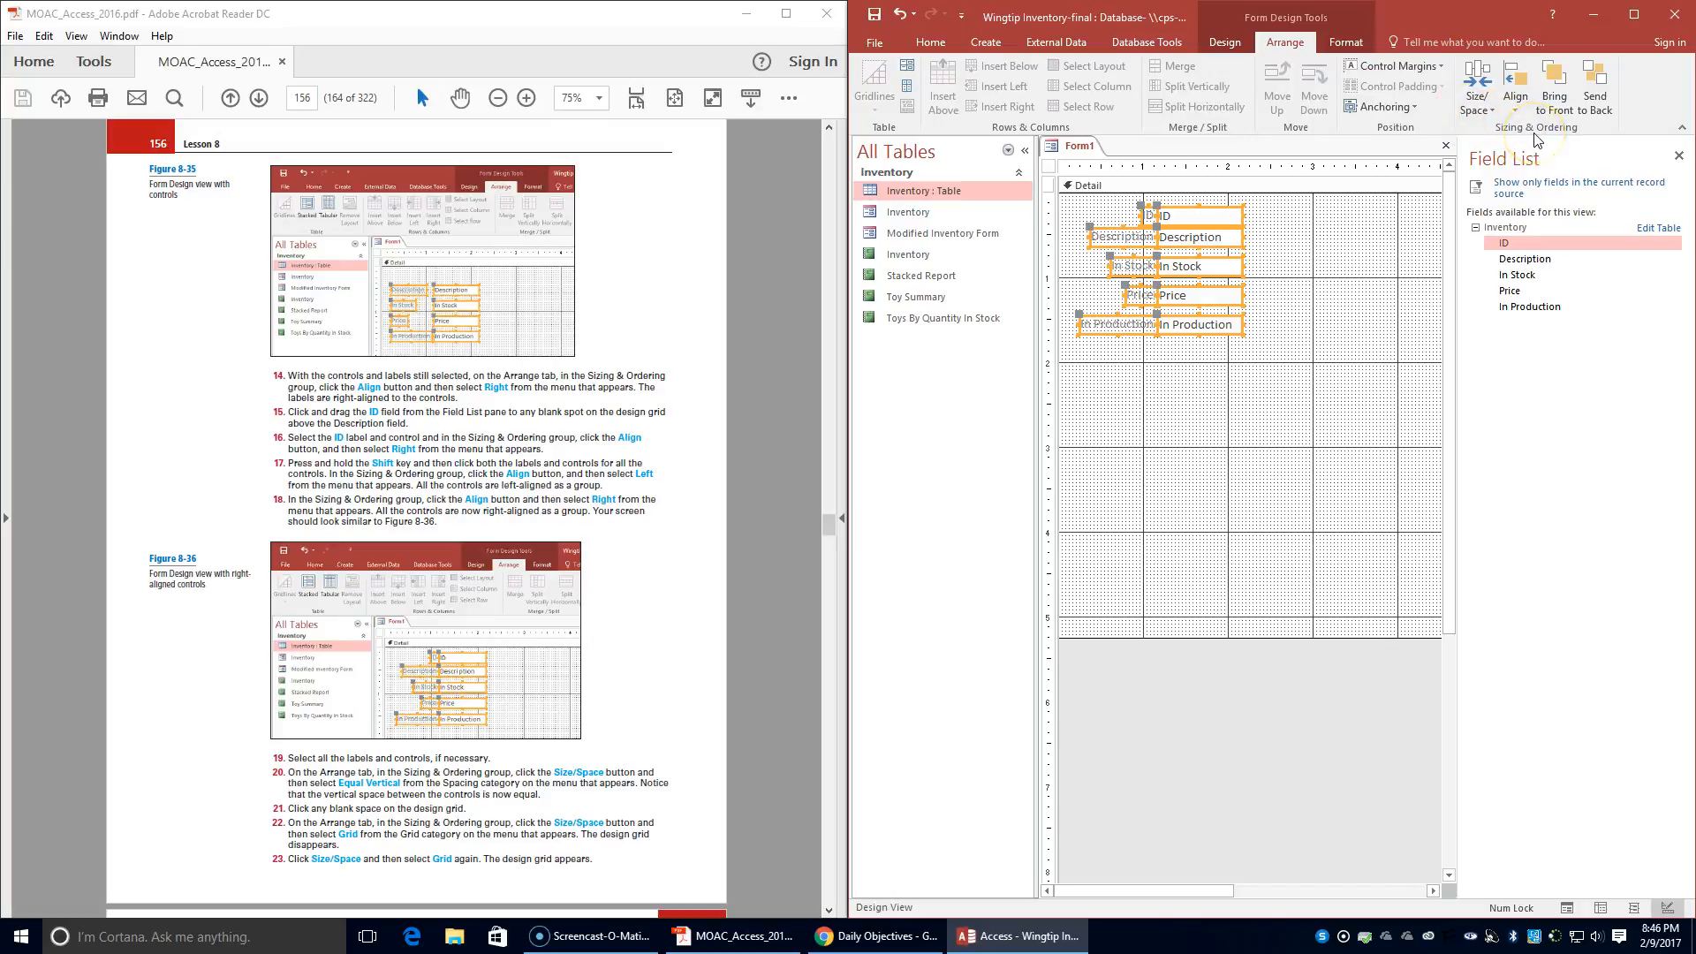
left_click(1487, 110)
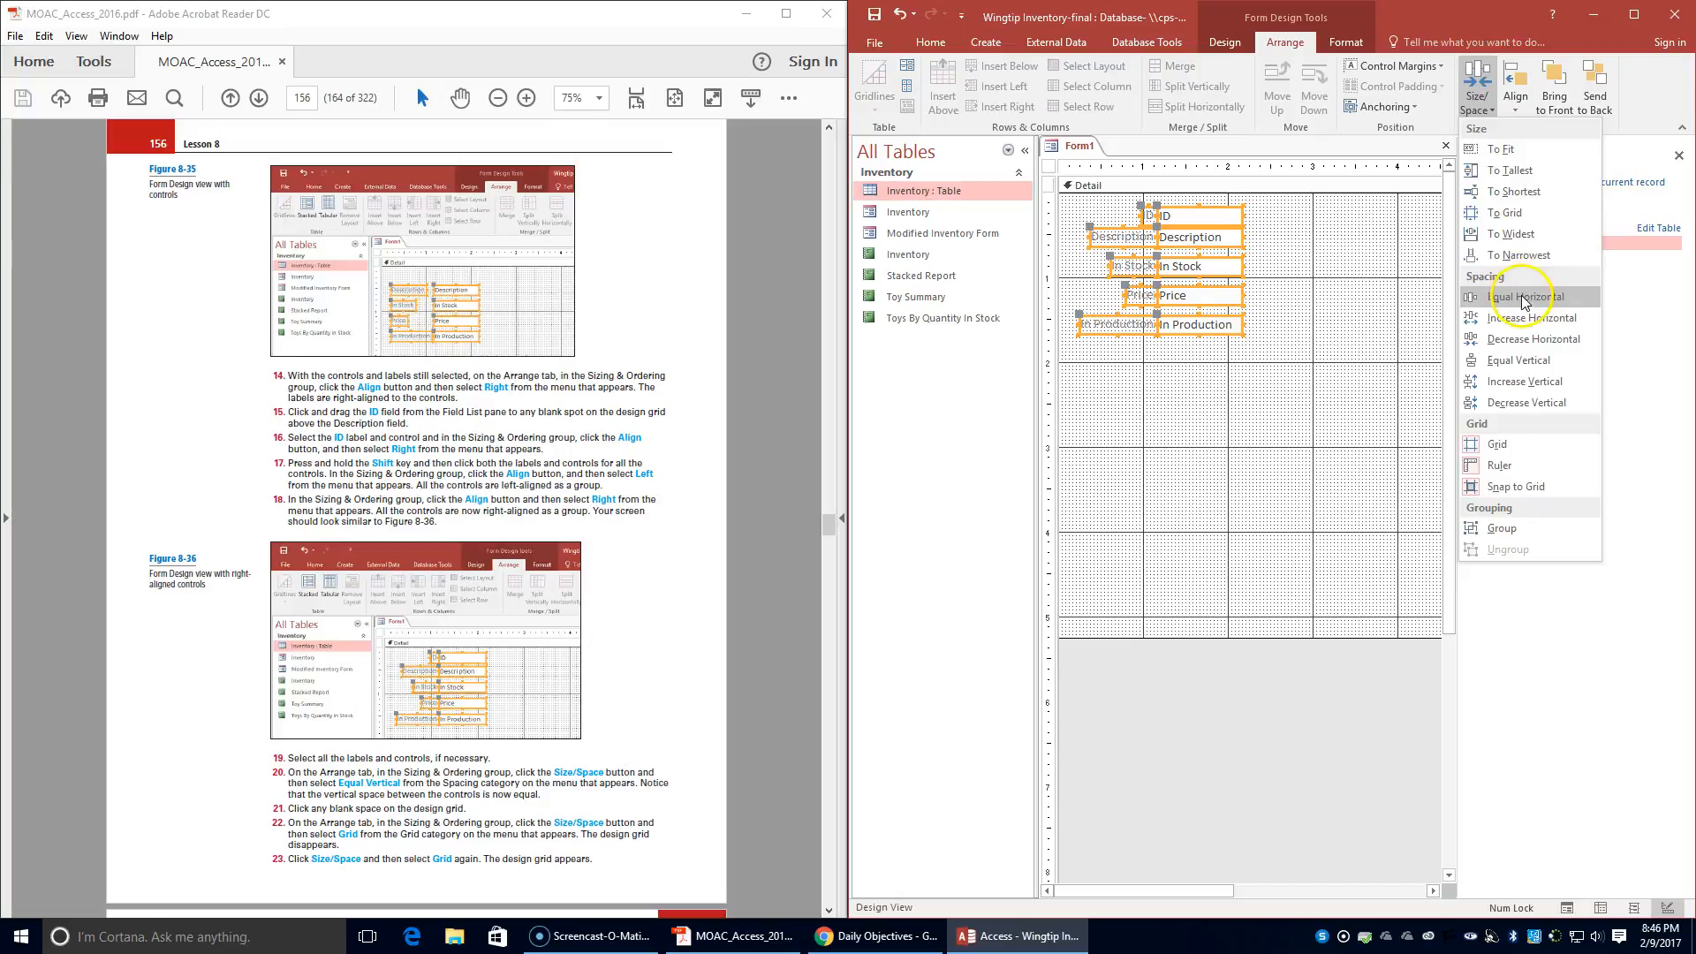
left_click(1524, 362)
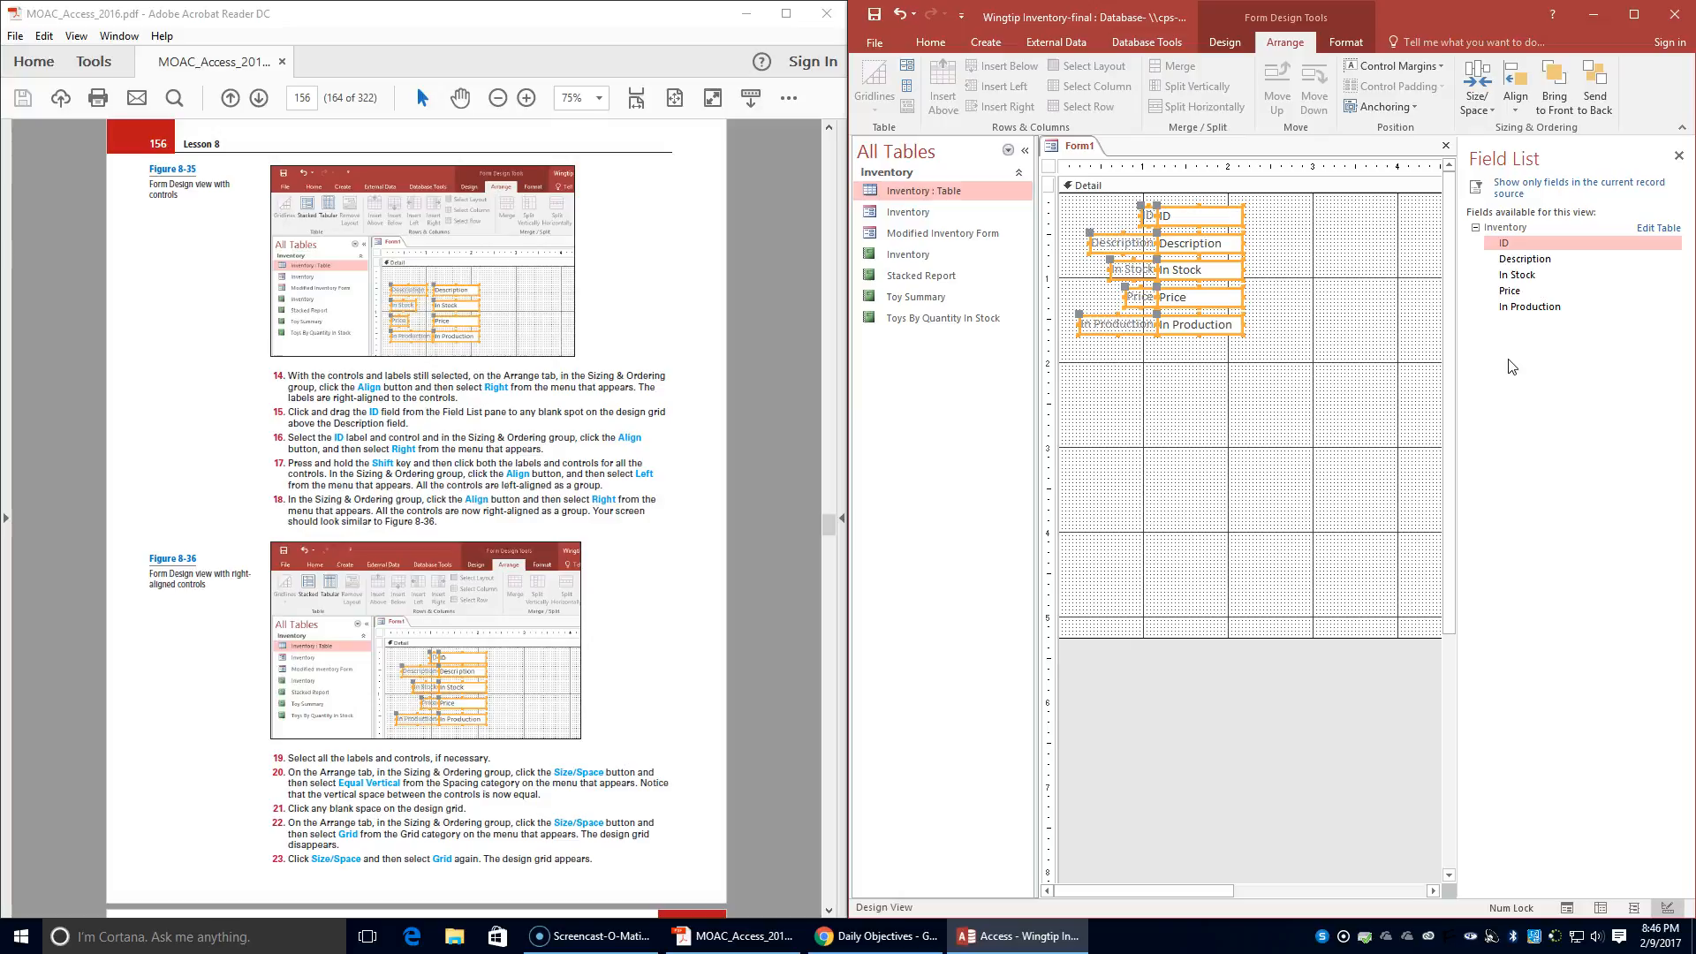
left_click(1286, 299)
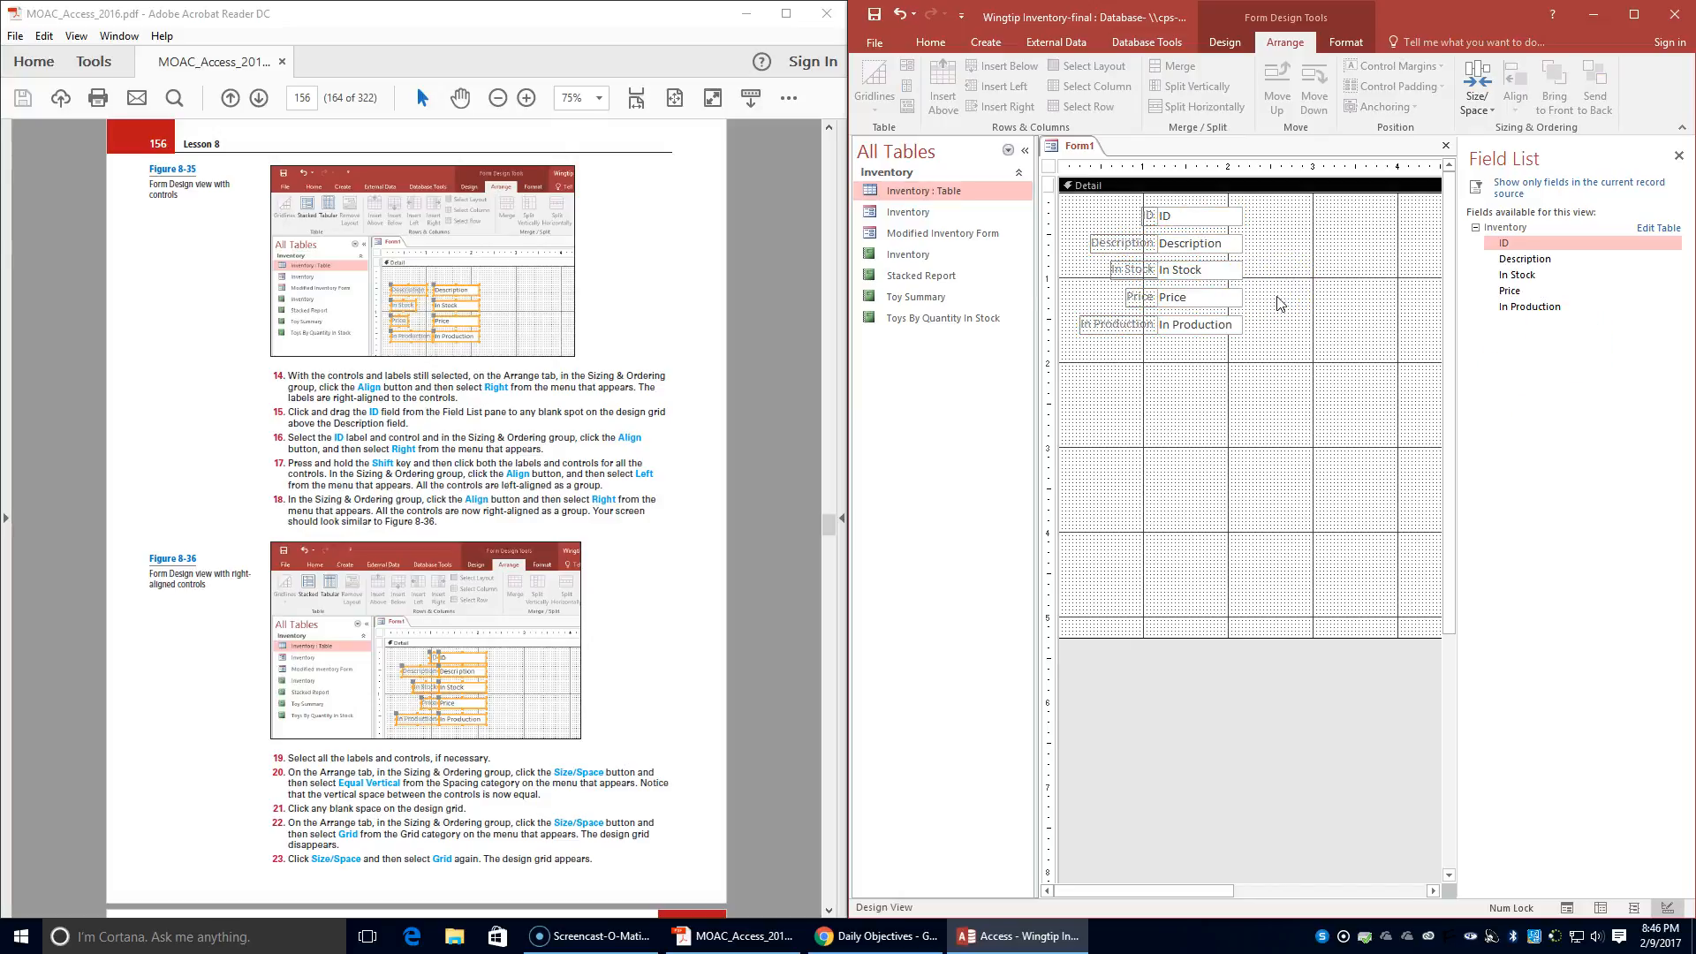
- Hide the form's design grid and display it again
left_click(1483, 112)
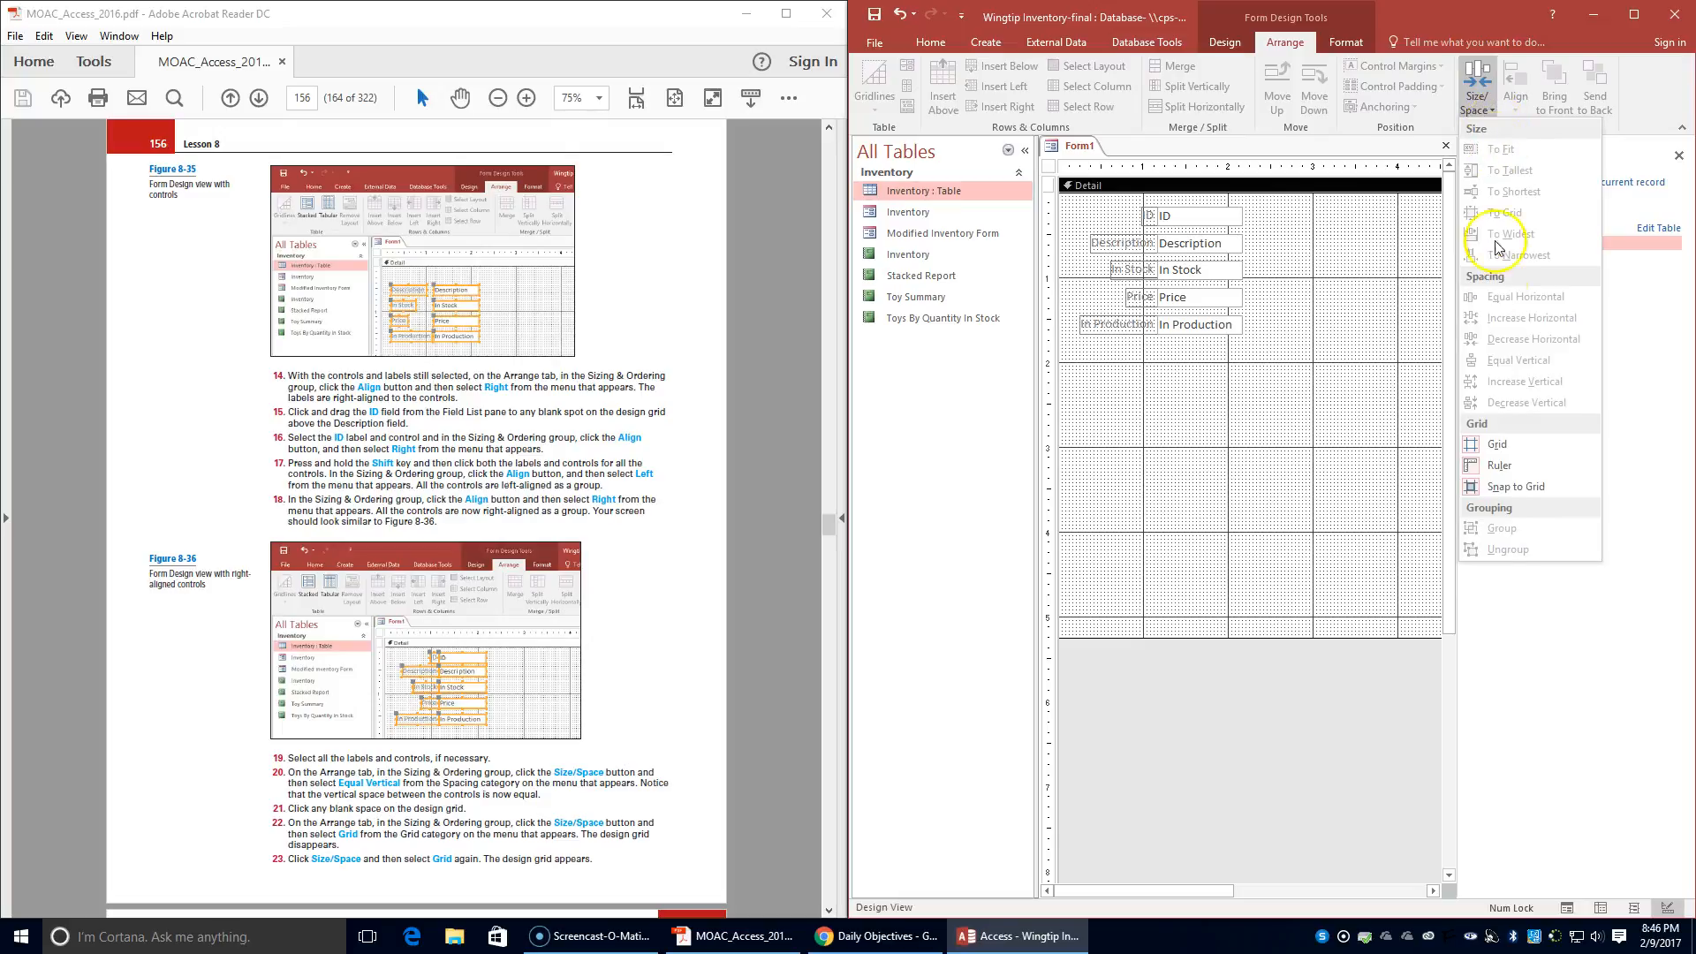
left_click(1513, 446)
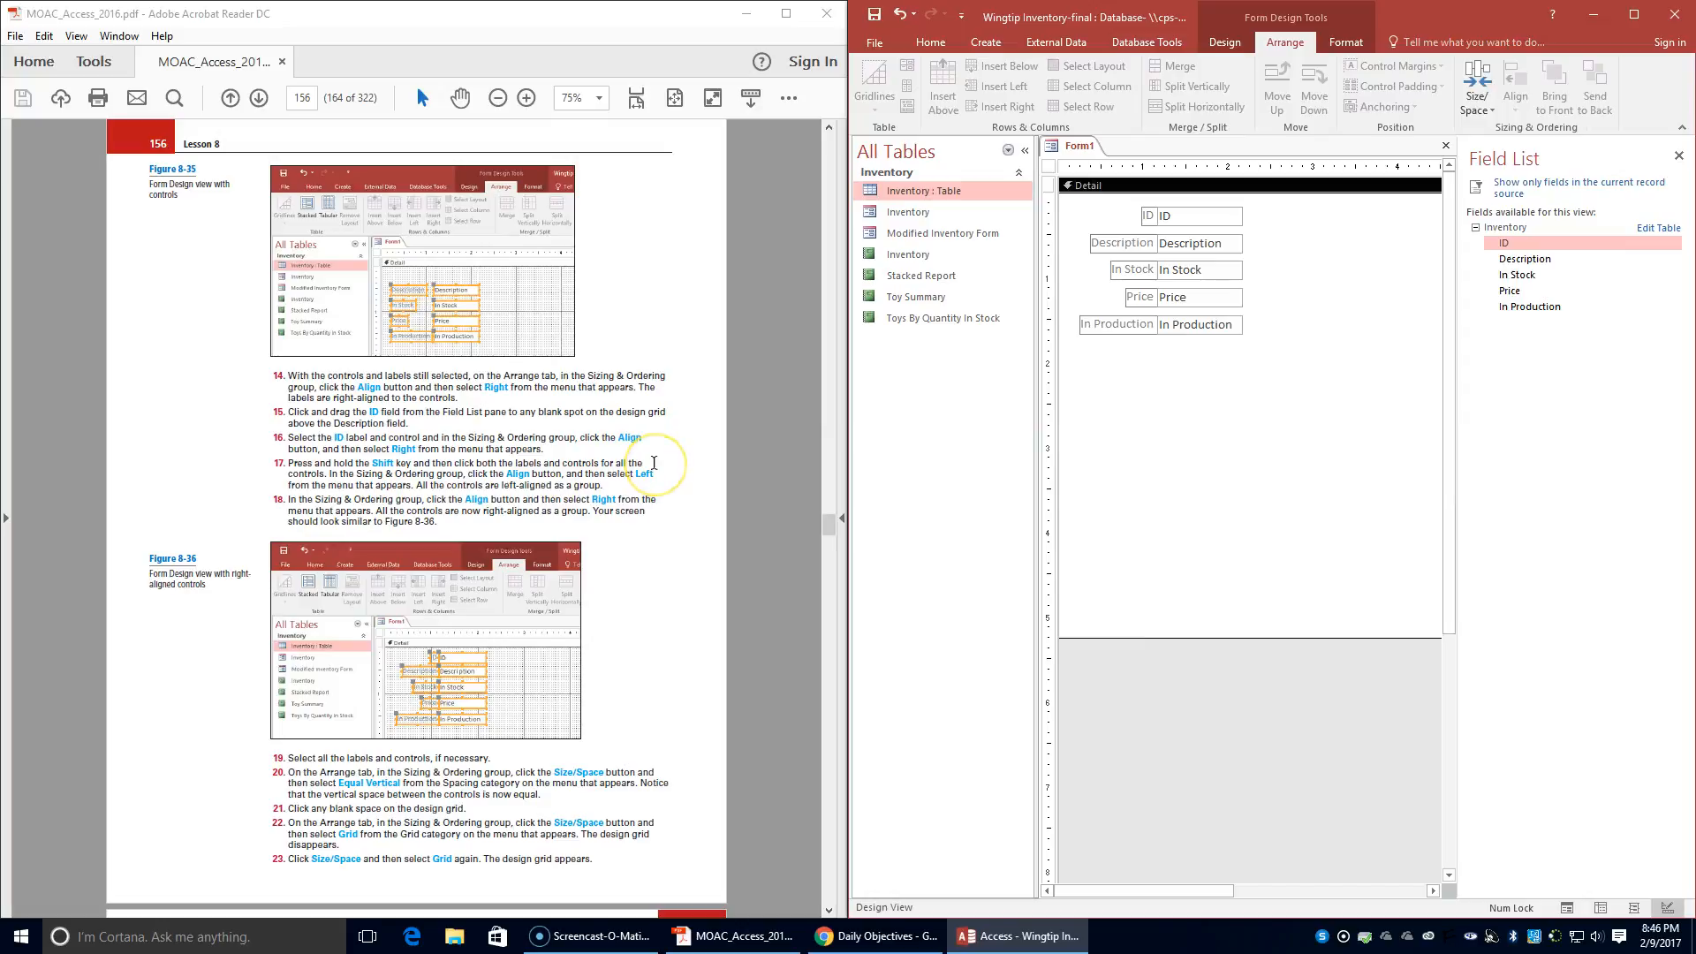
scroll(653, 463, "down", 1)
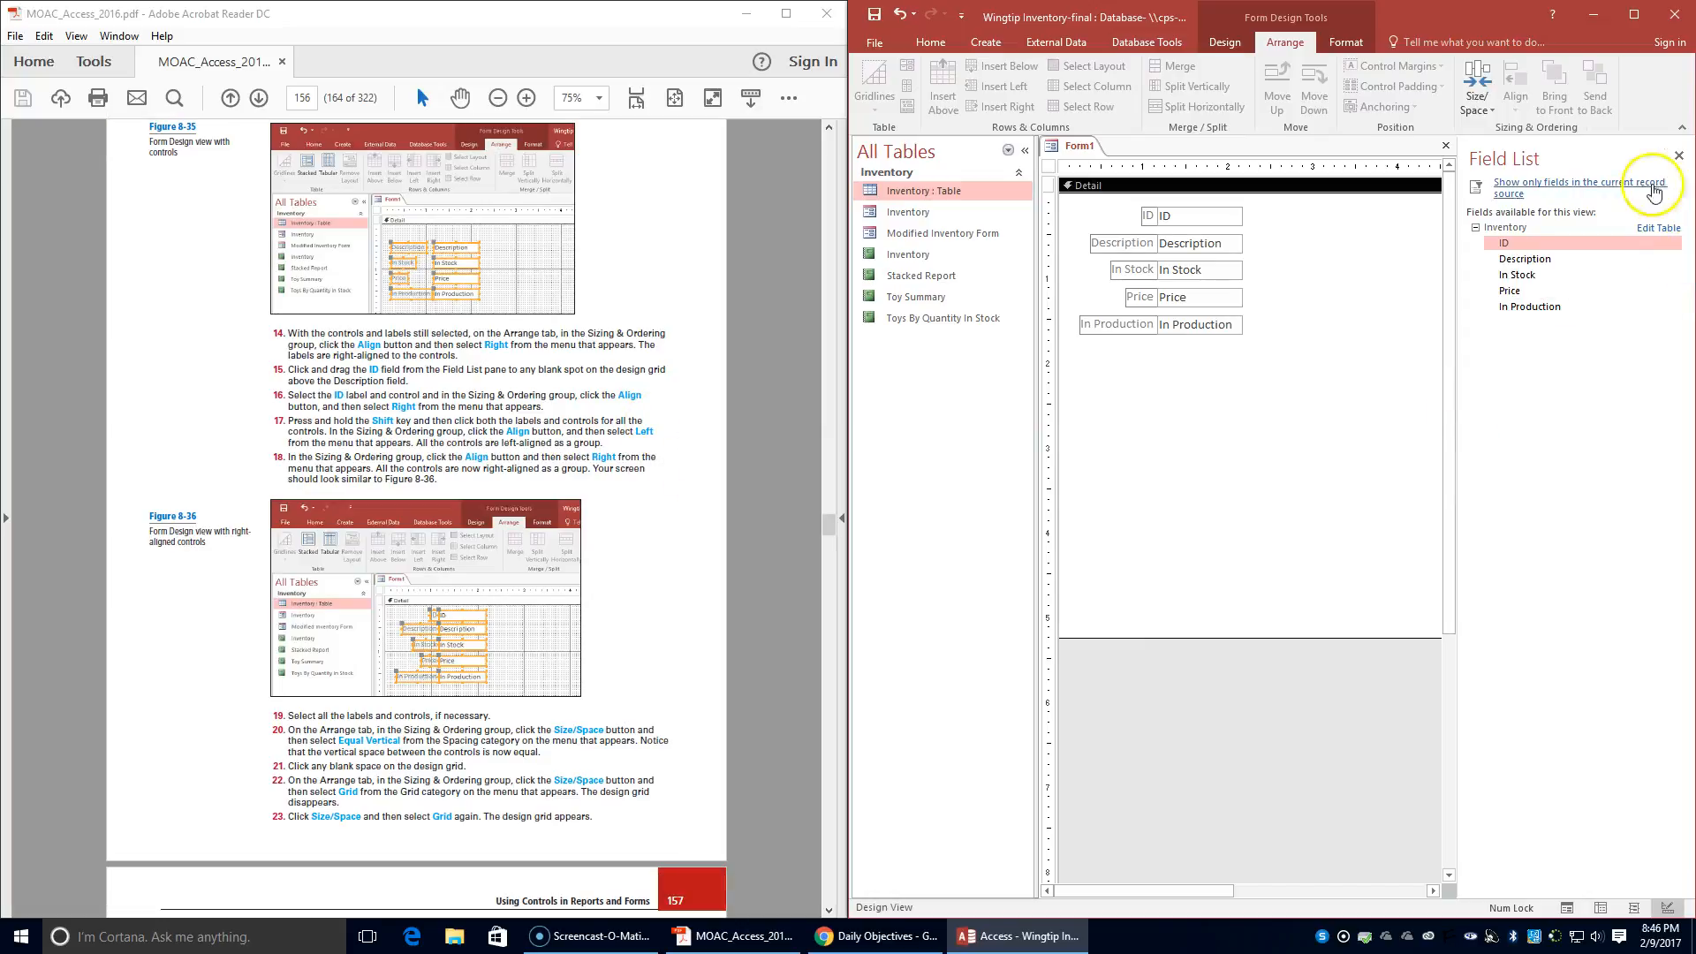
left_click(1469, 88)
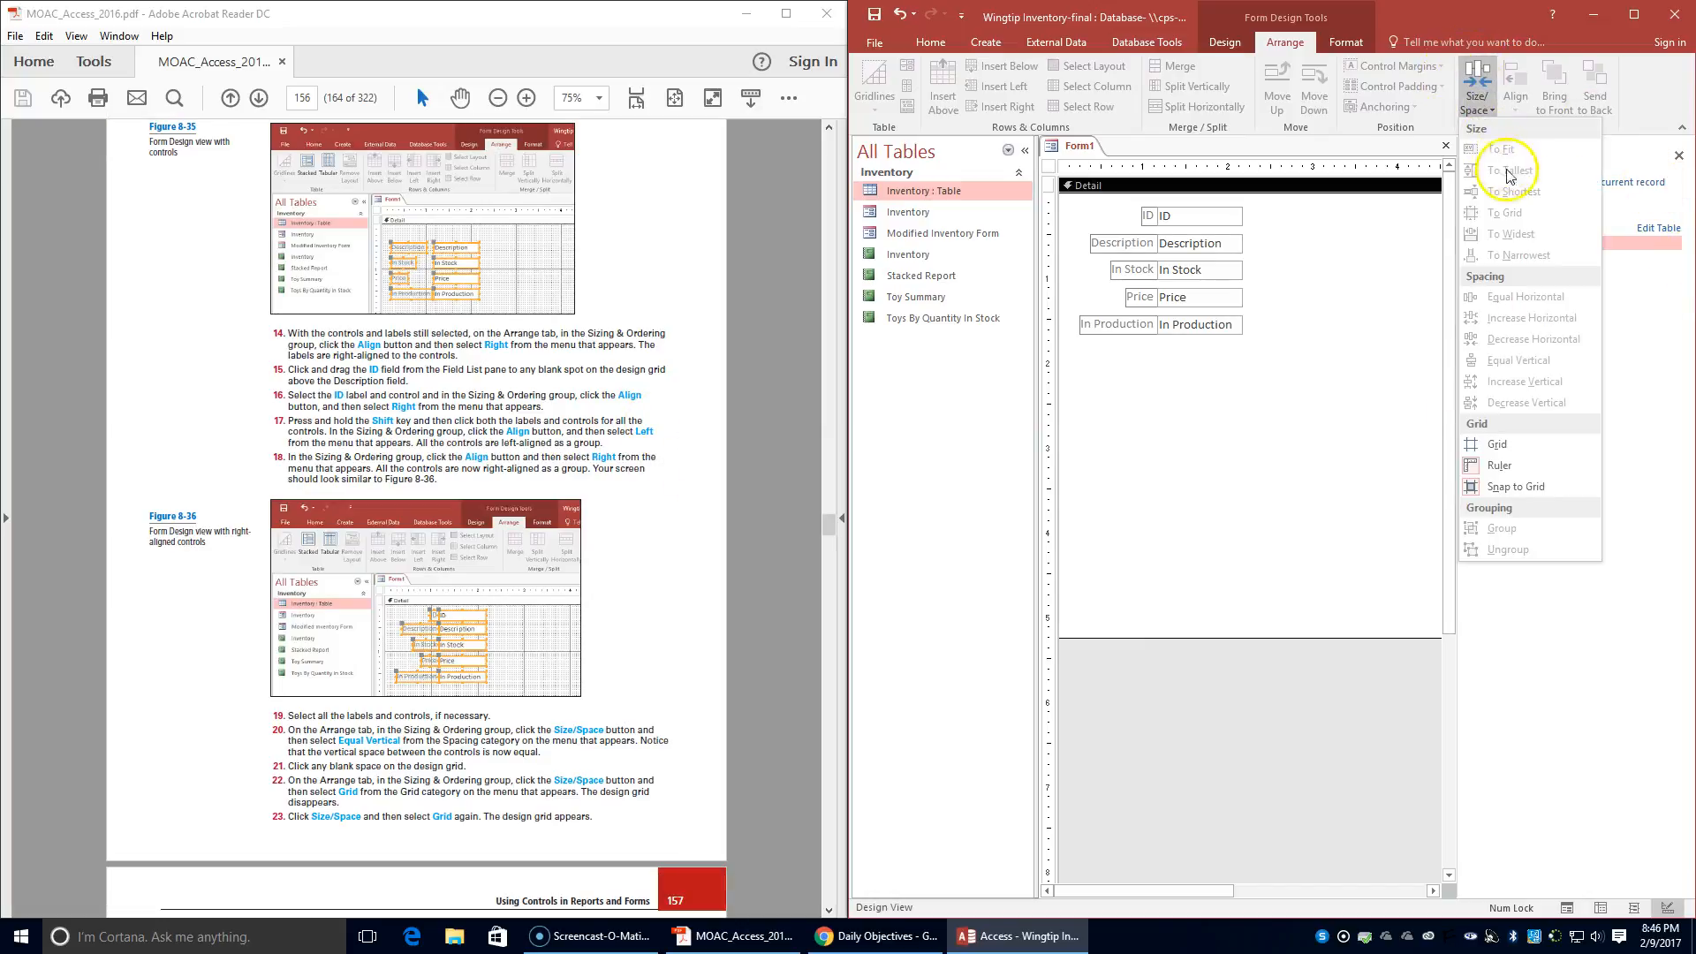
left_click(1497, 445)
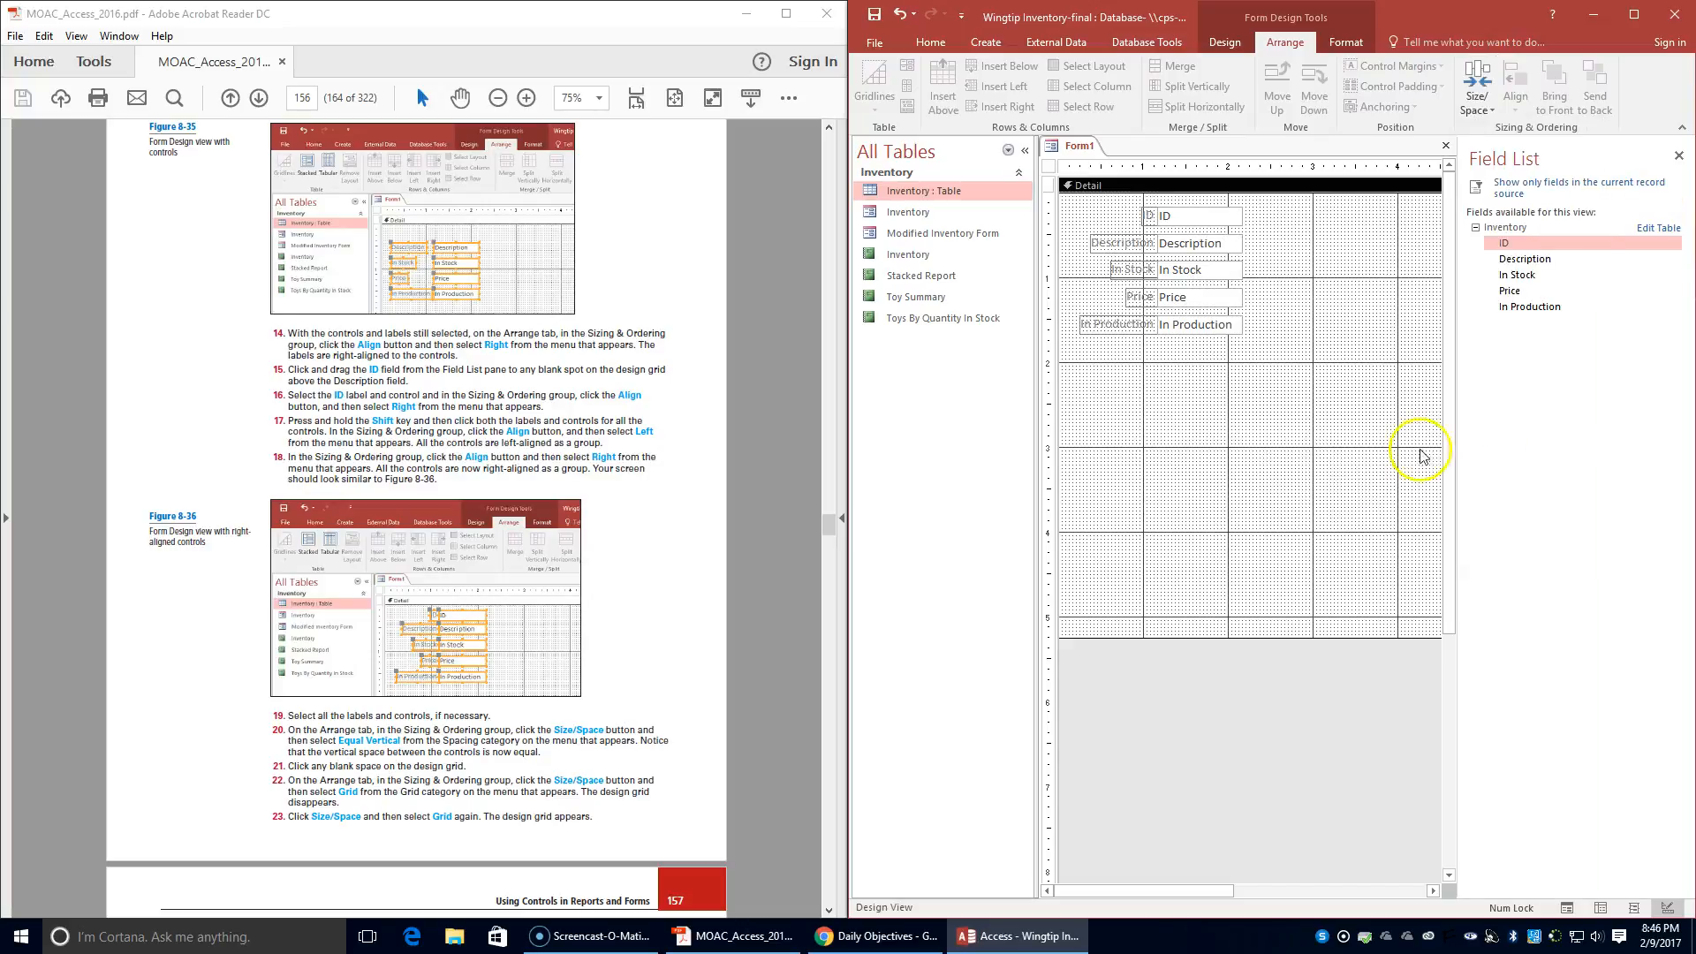
- Align all the labels and controls from ID to In Production To Grid
scroll(649, 530, "down", 7)
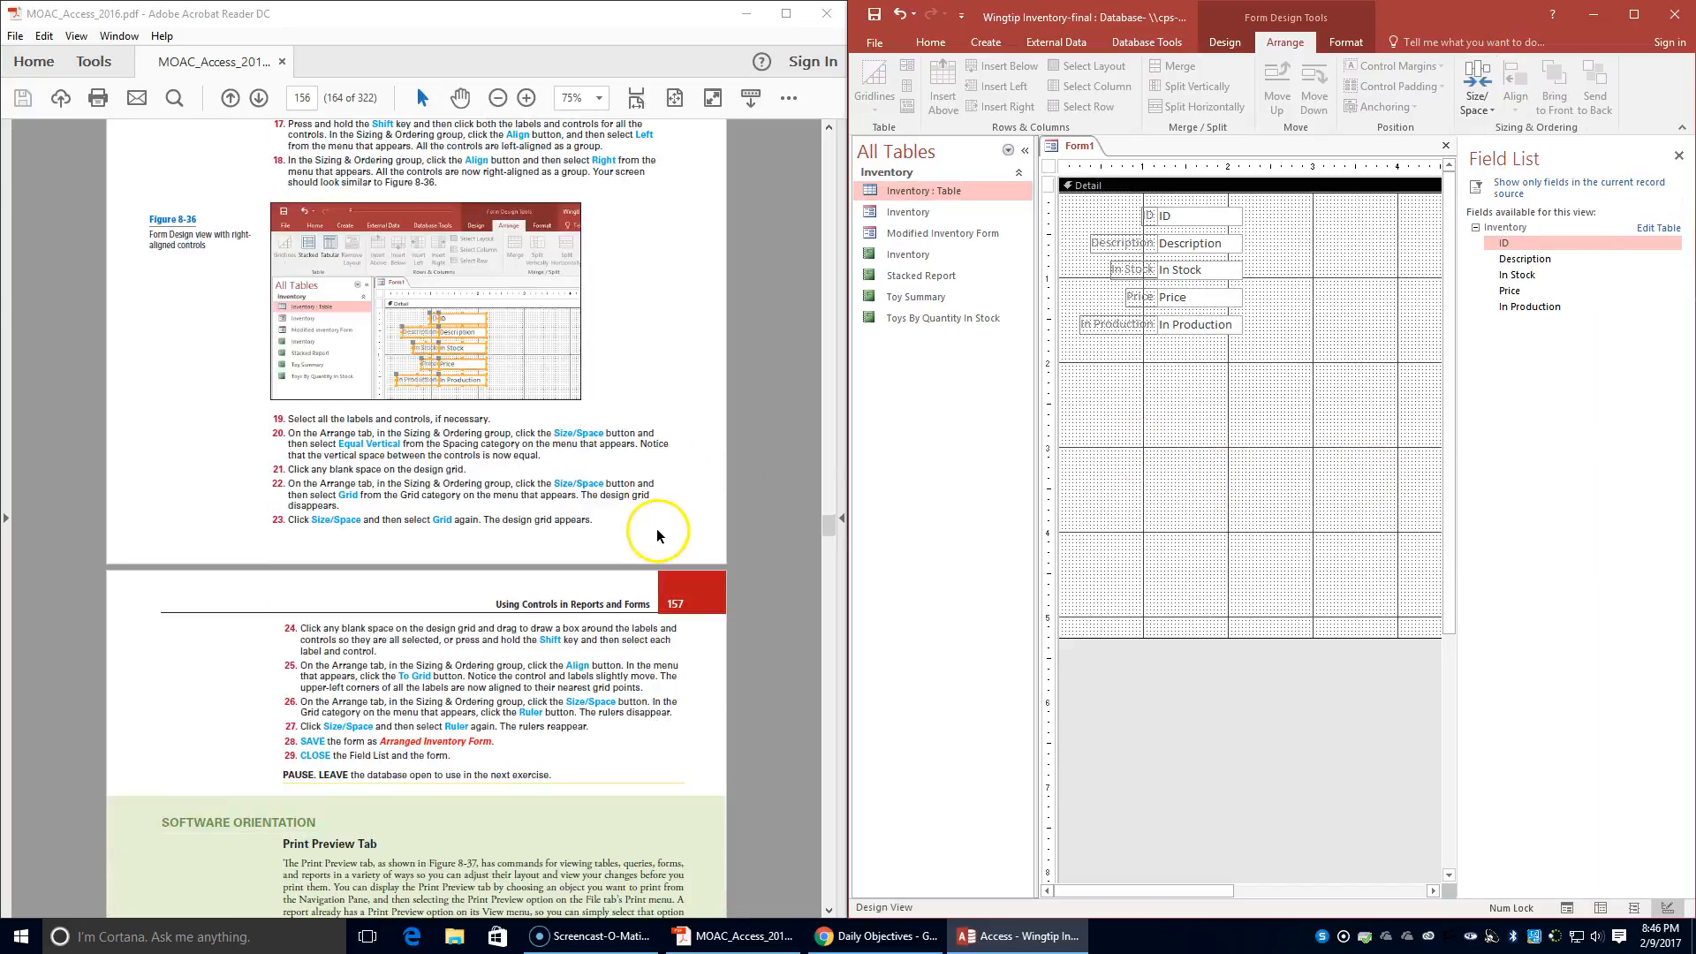
scroll(664, 521, "down", 2)
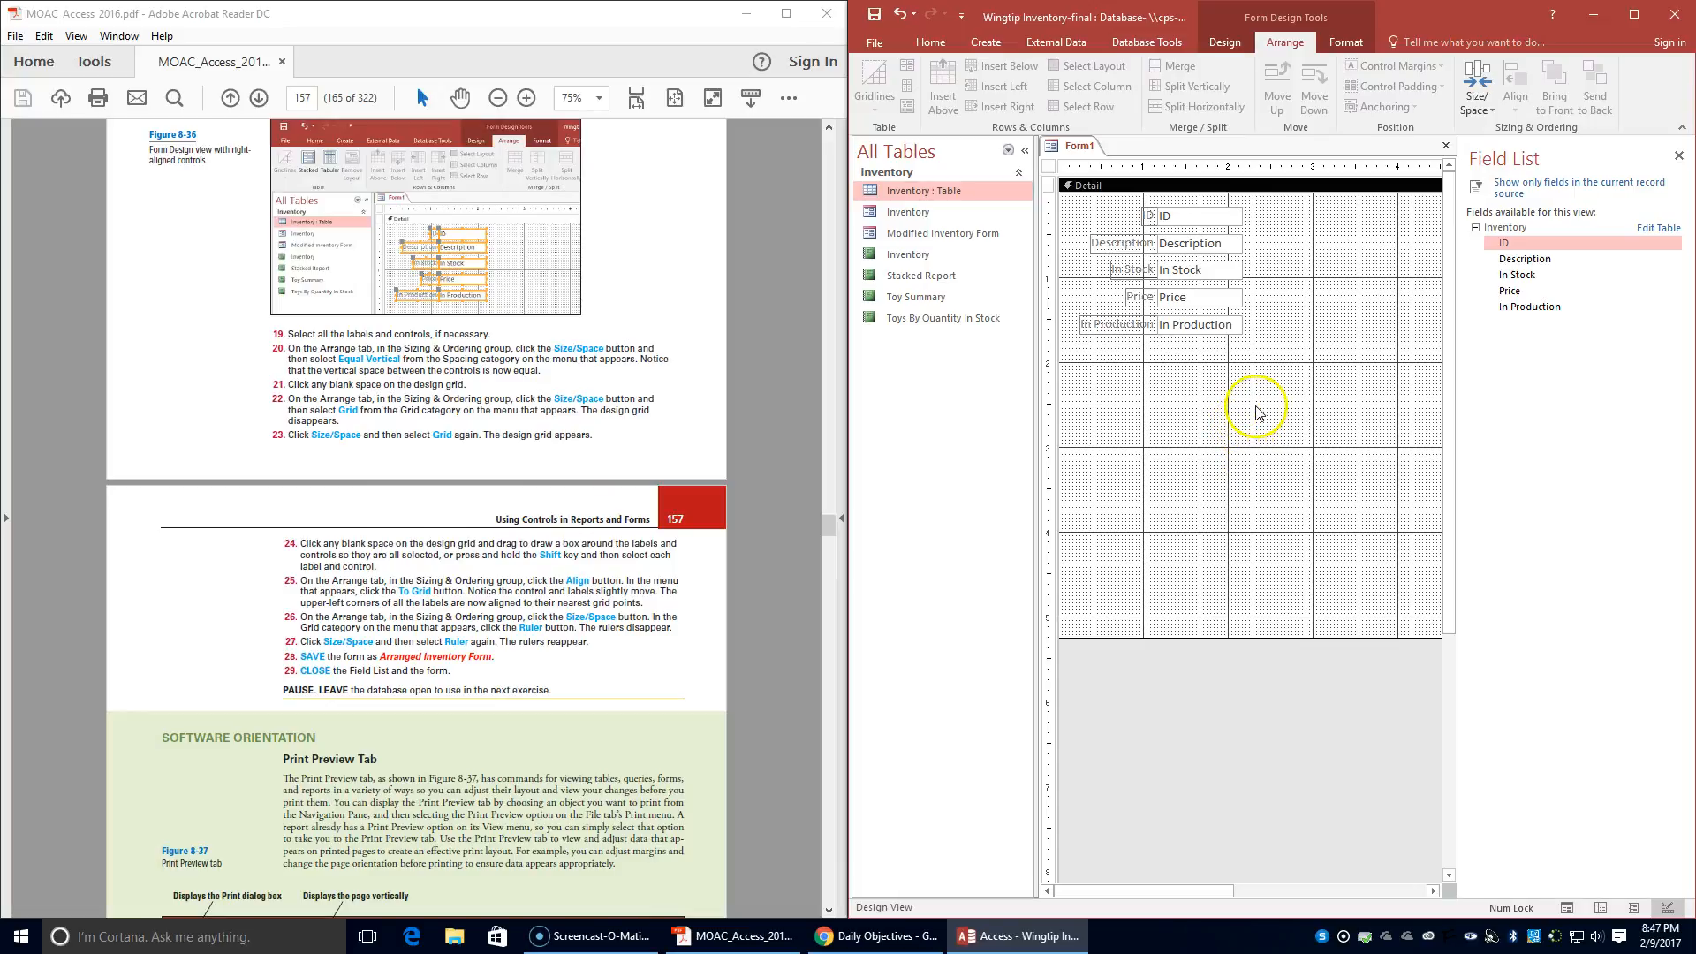
left_click_drag(1281, 351, 1068, 192)
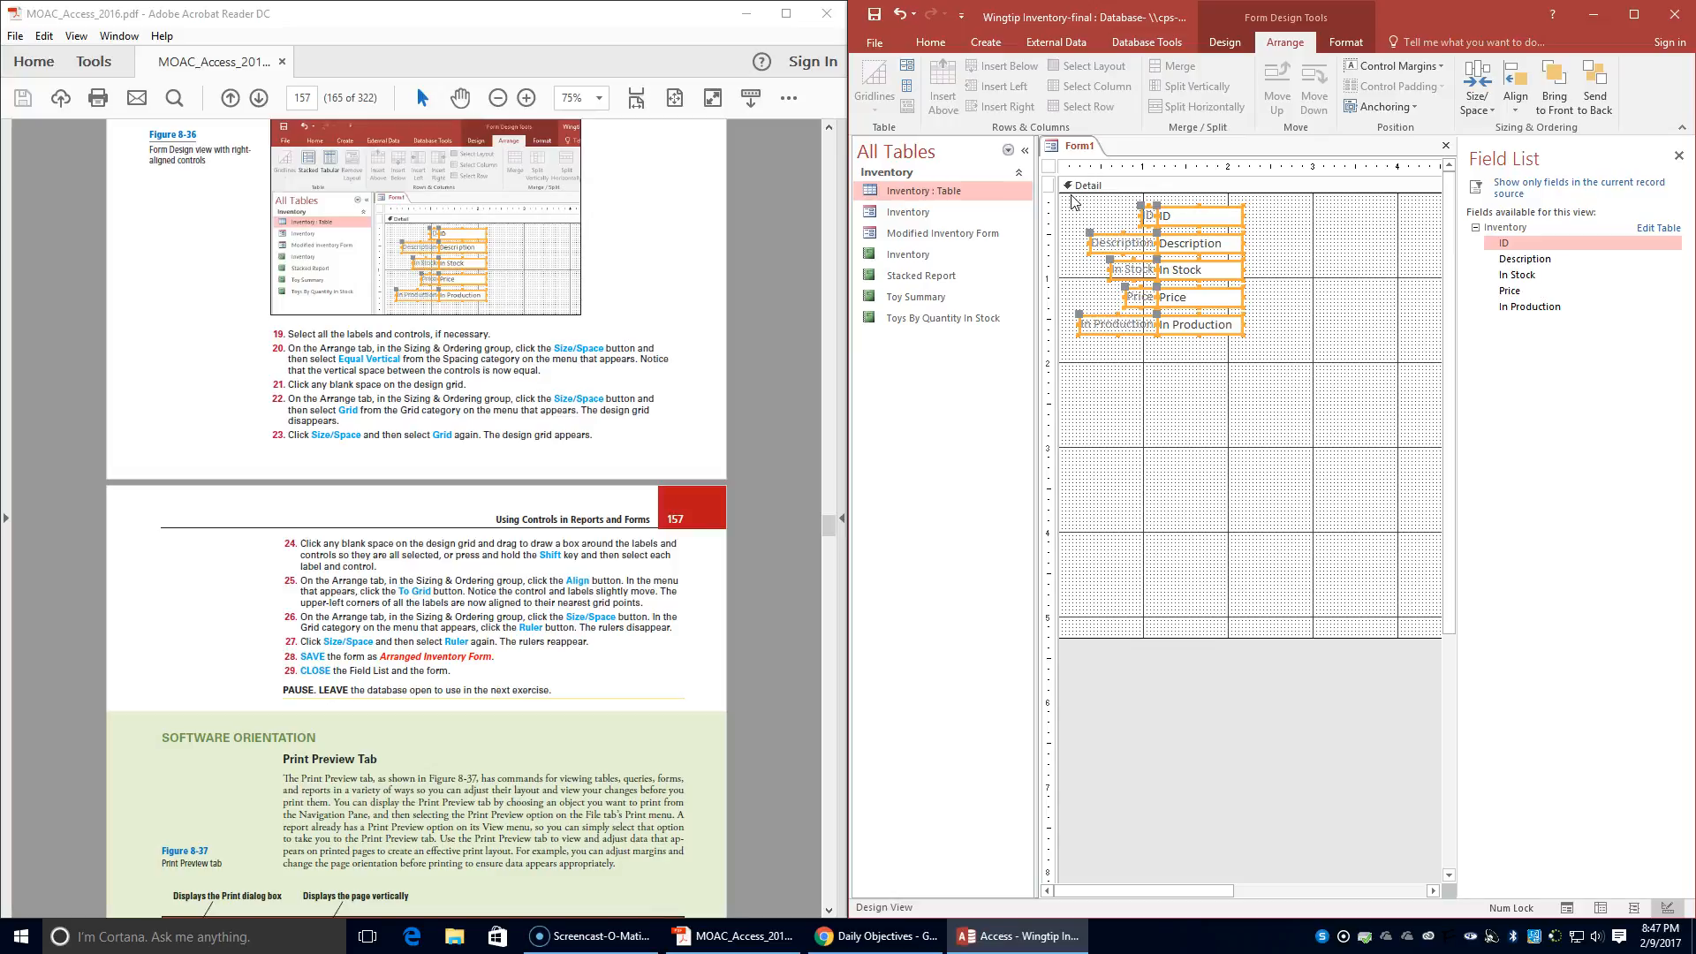
left_click(1485, 109)
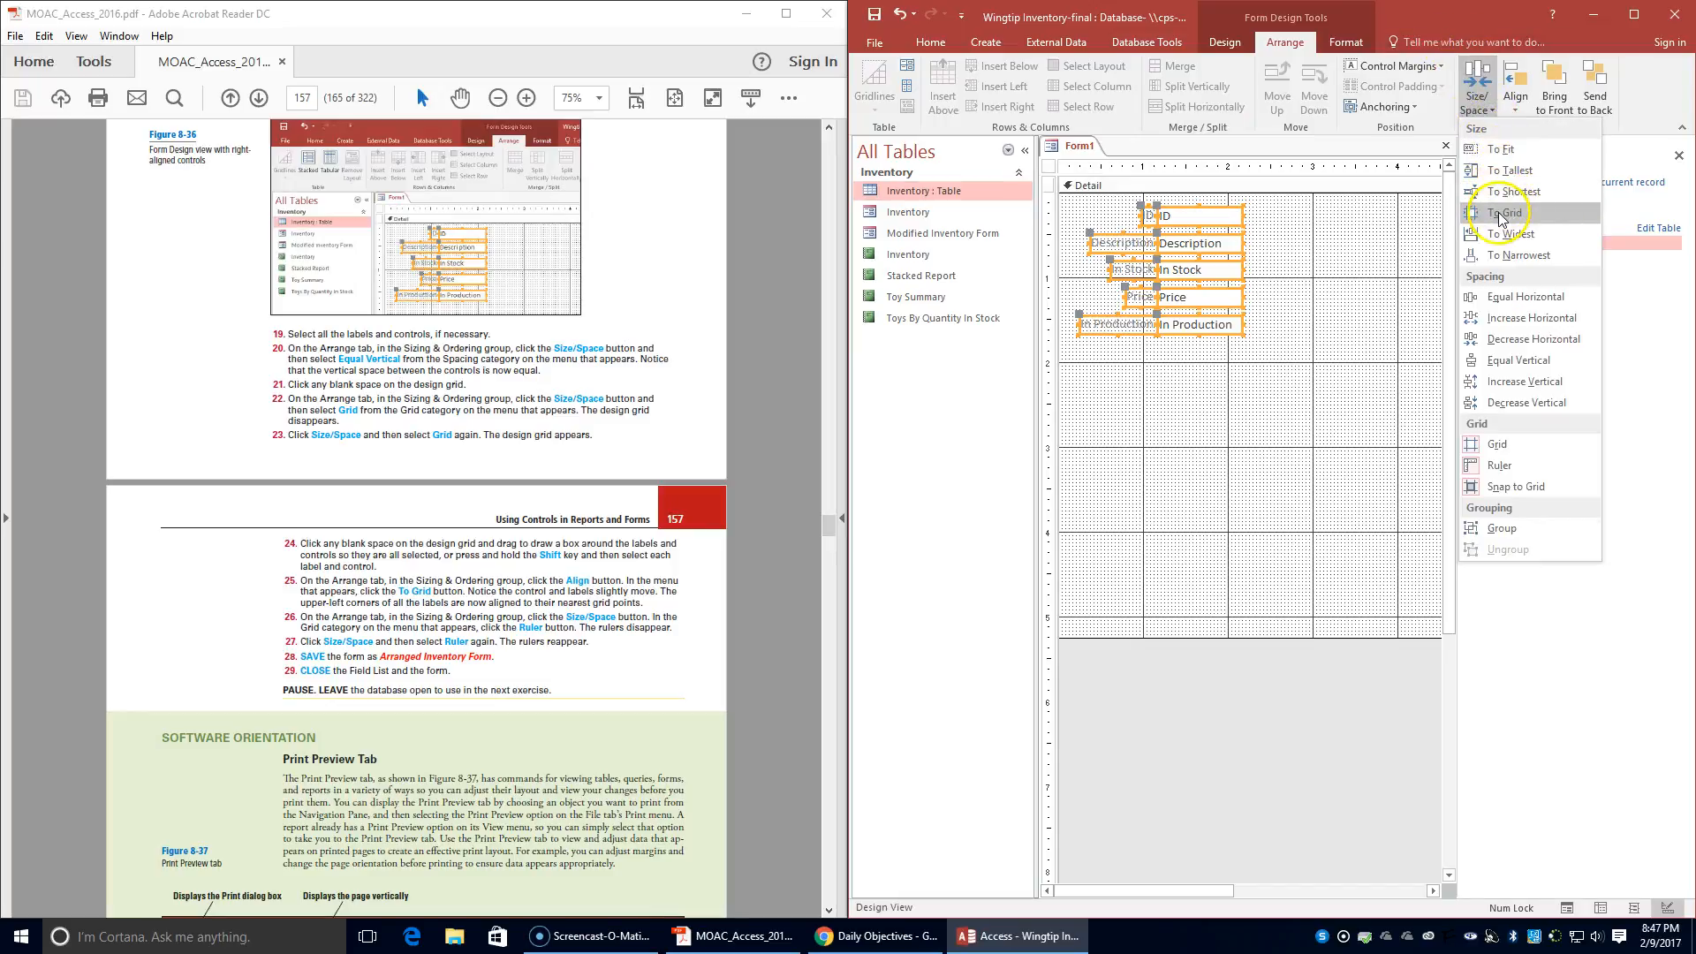
left_click(1517, 110)
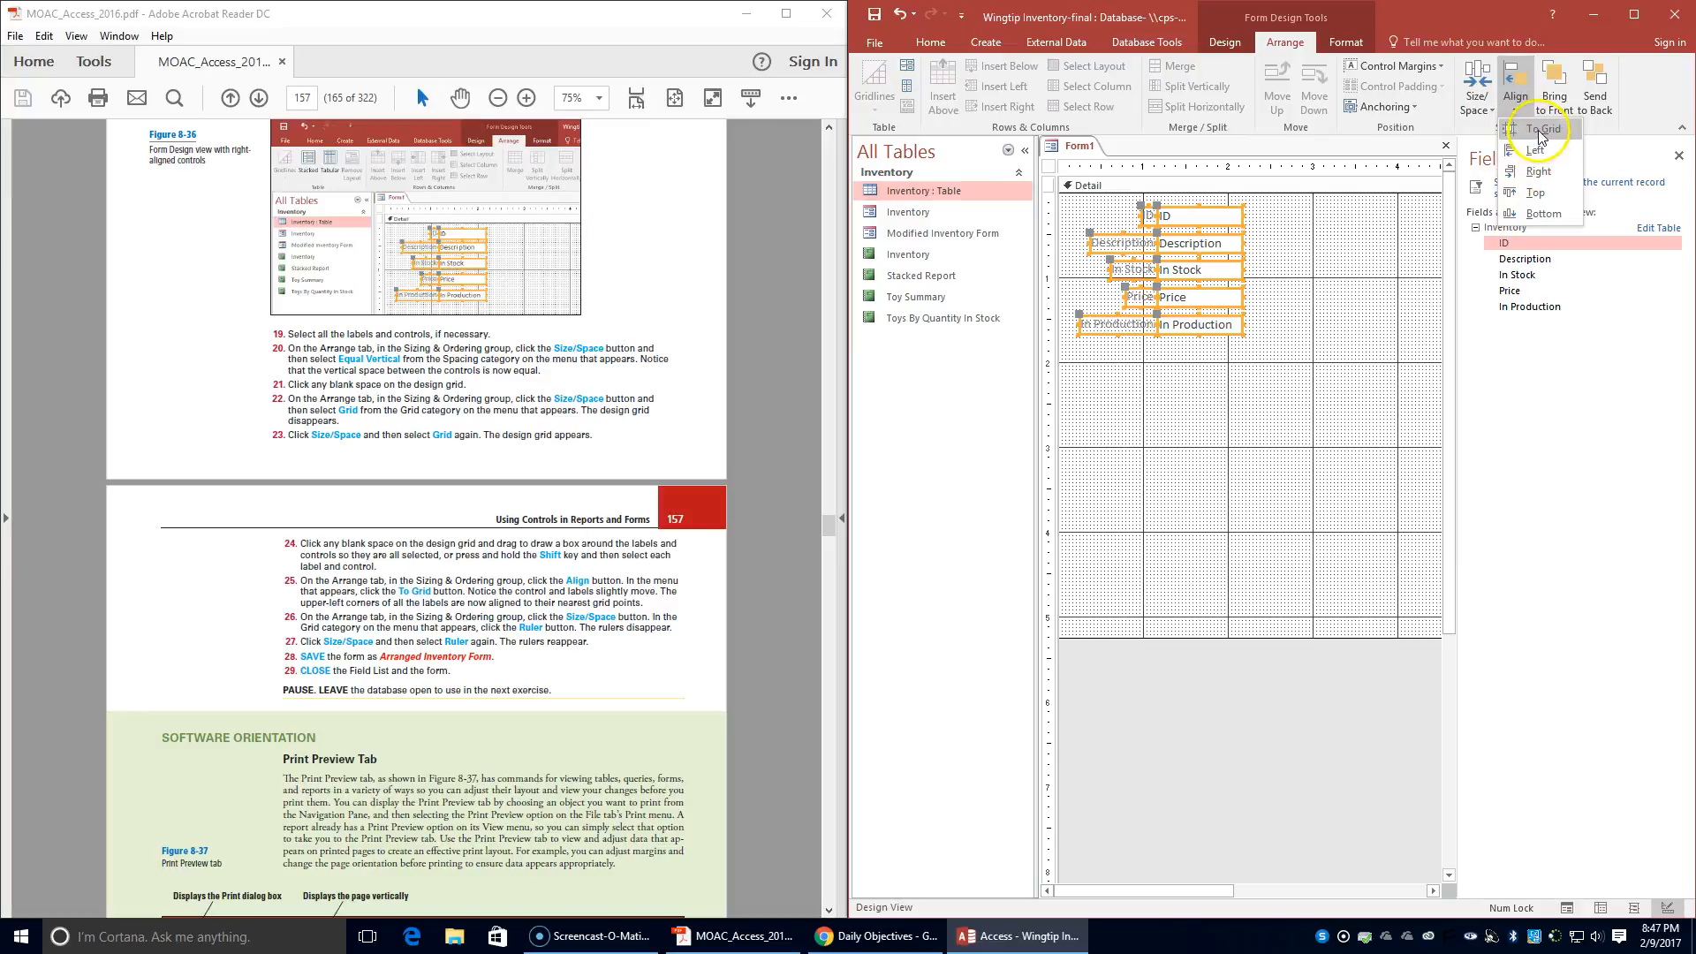
left_click(1538, 130)
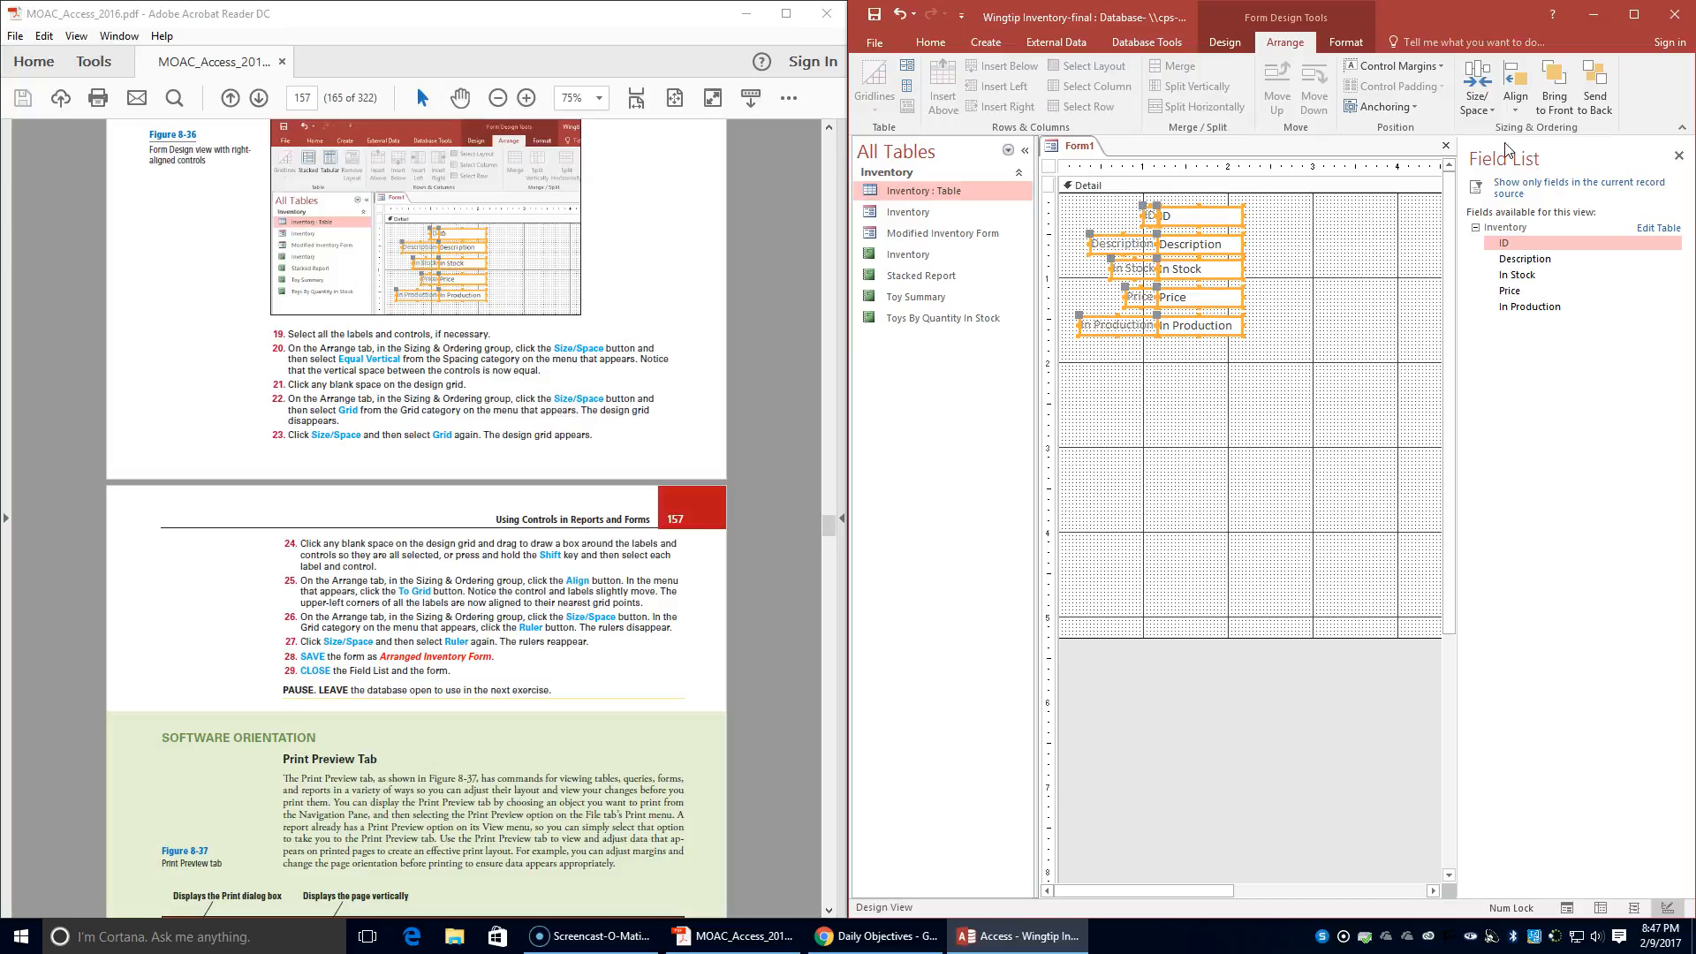
- Hide the form's rulers and display them again
left_click(1482, 97)
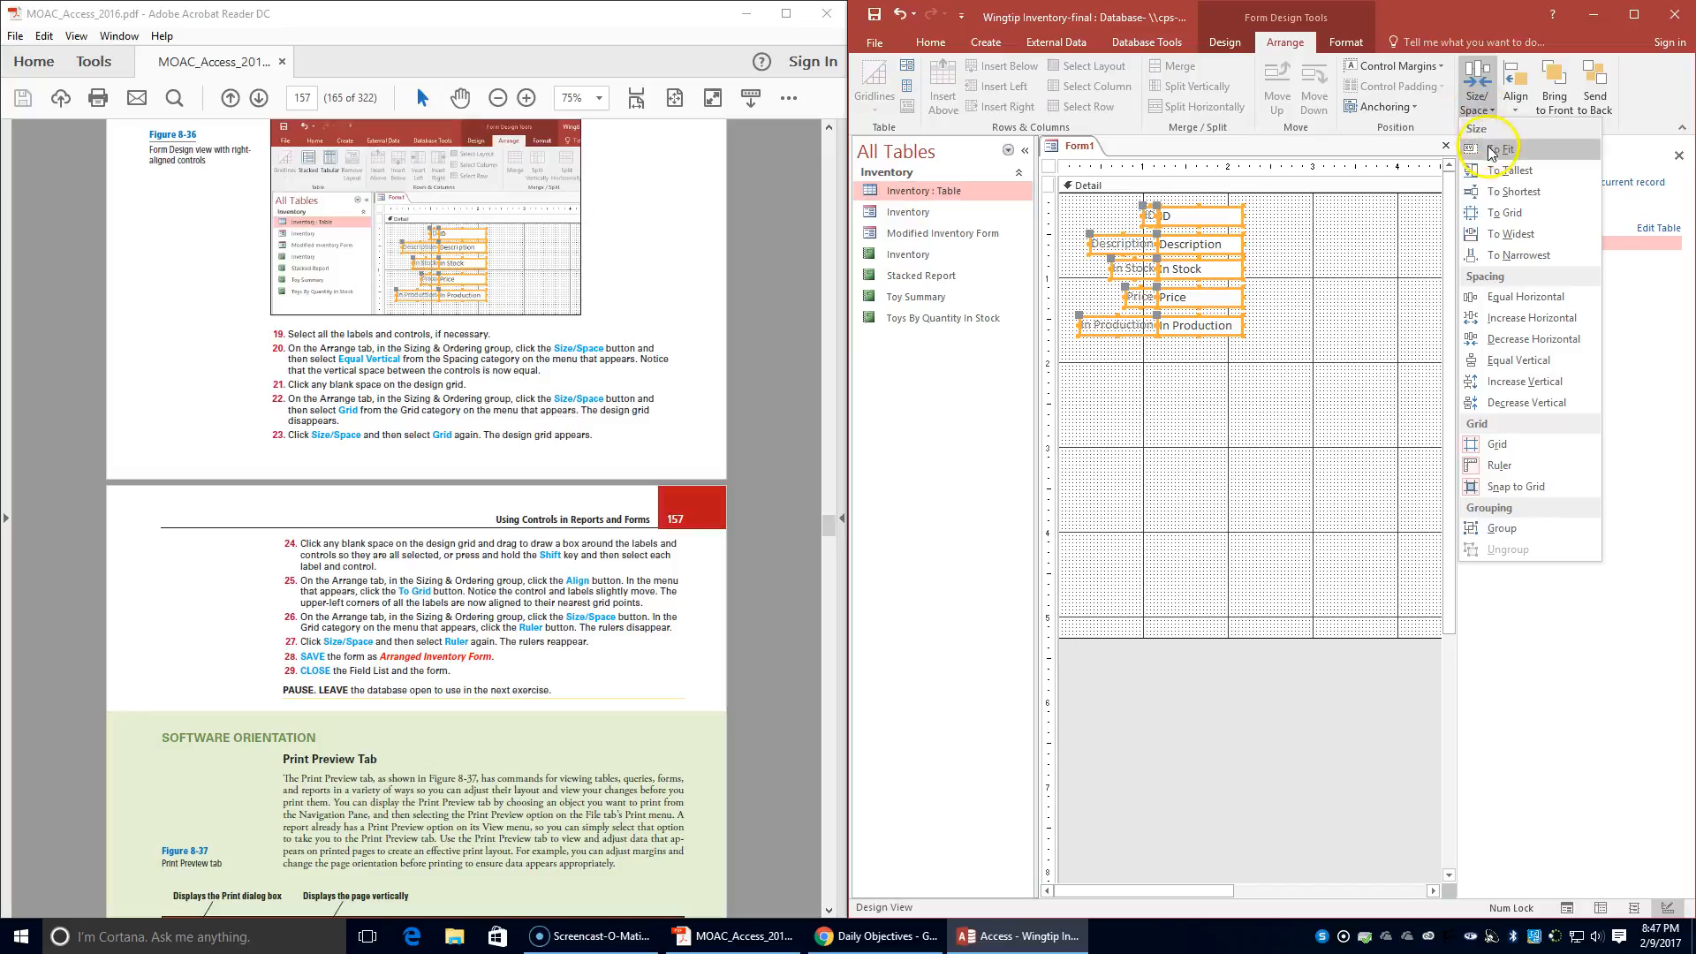
left_click(1529, 468)
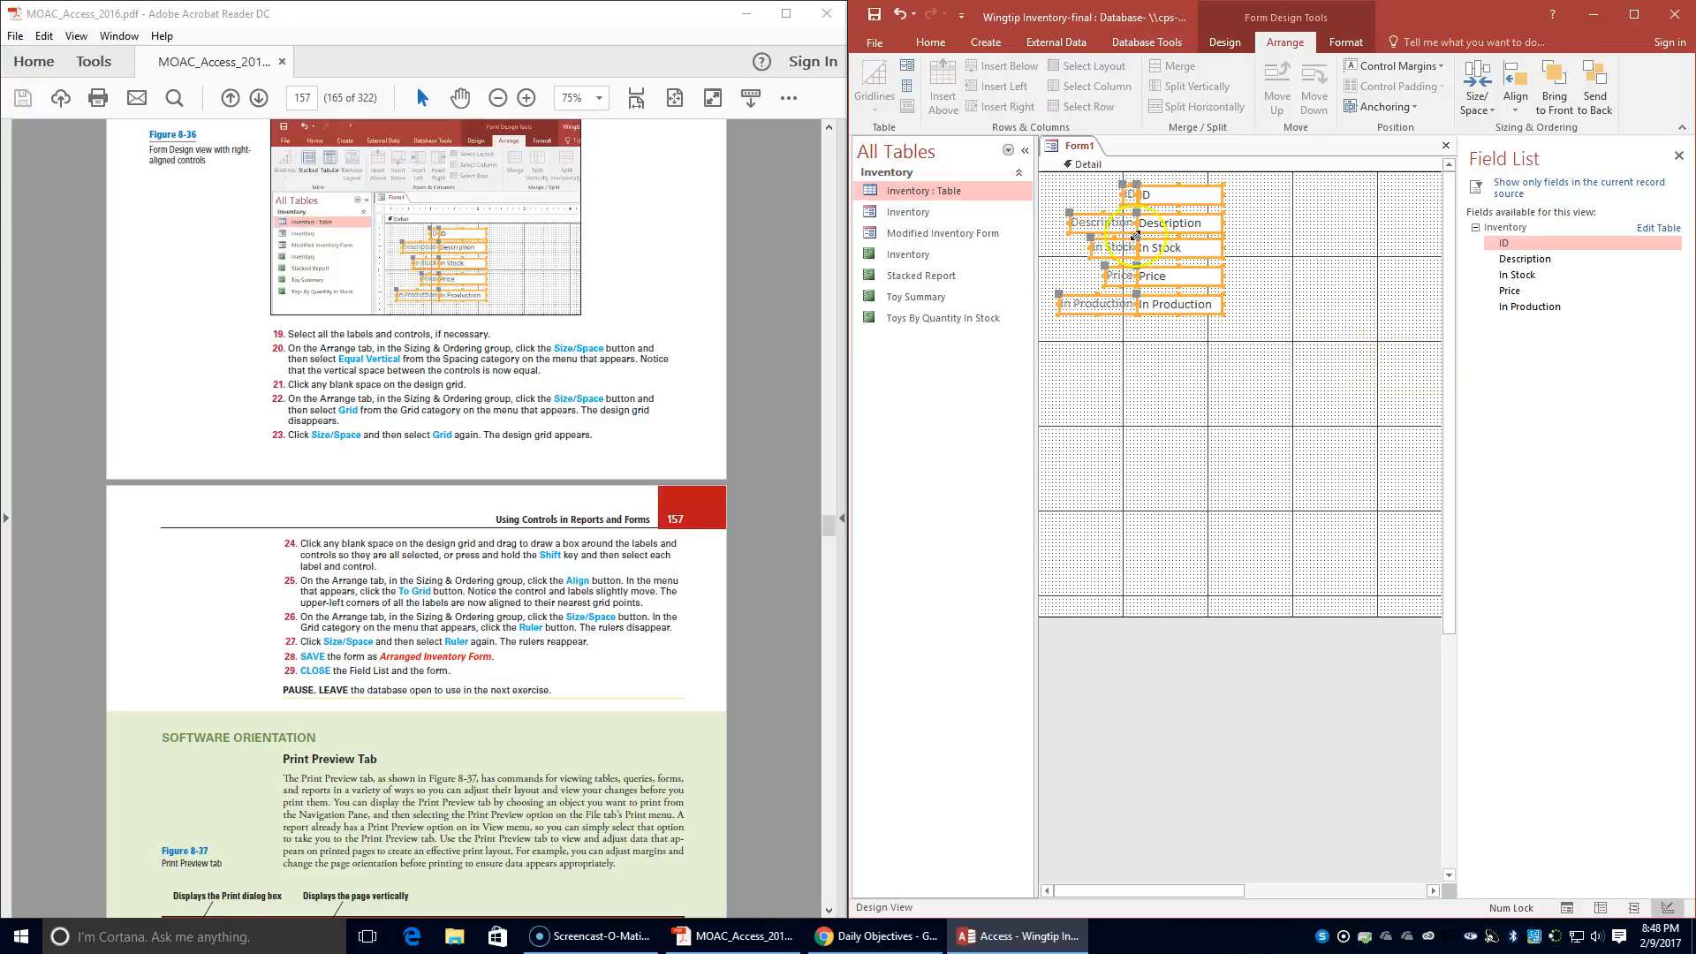
left_click(1481, 101)
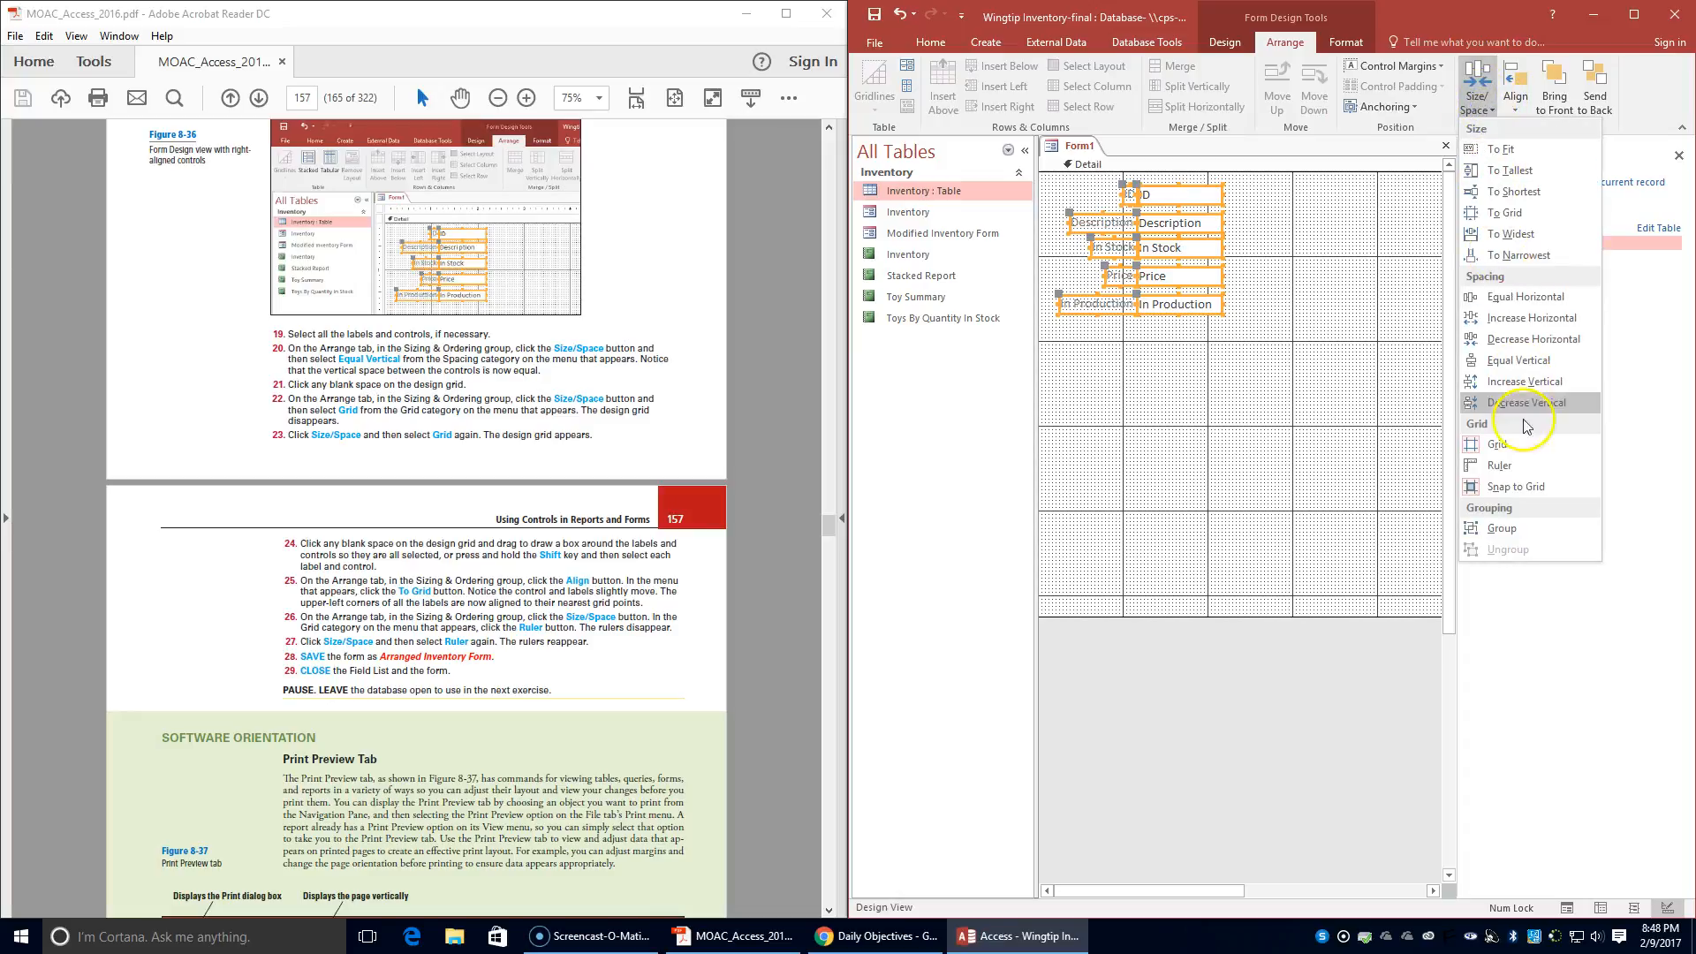
left_click(1510, 468)
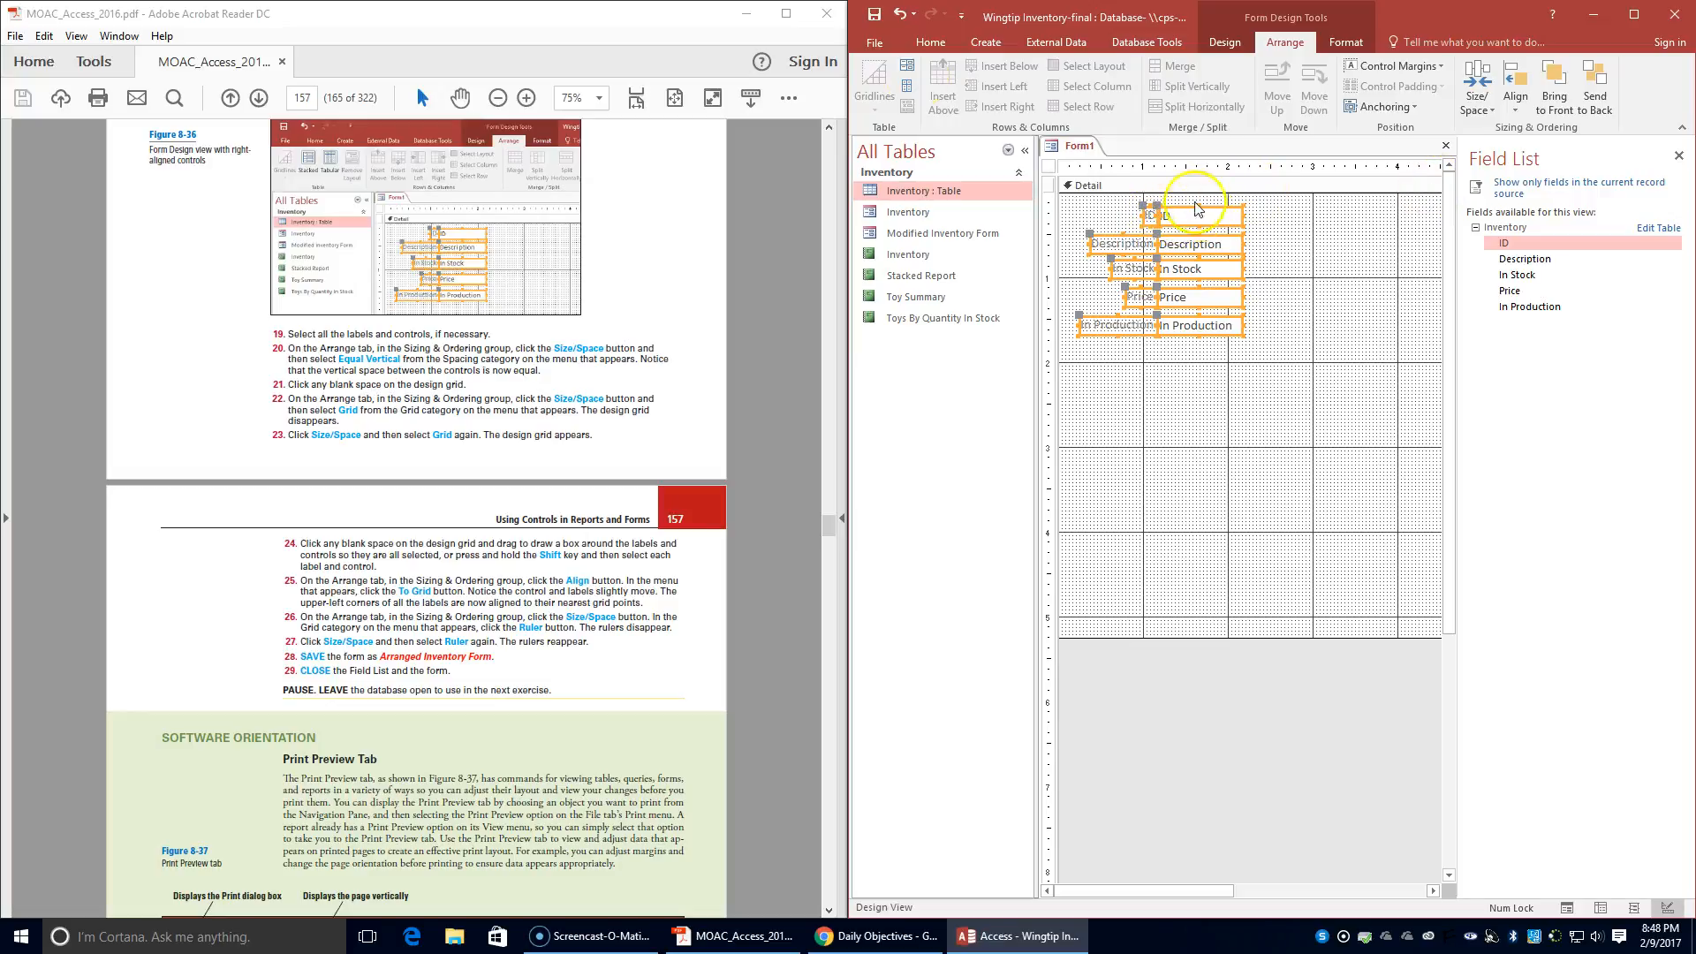
- Save the form as Arranged Inventory Form and close it
right_click(1076, 145)
left_click(1123, 158)
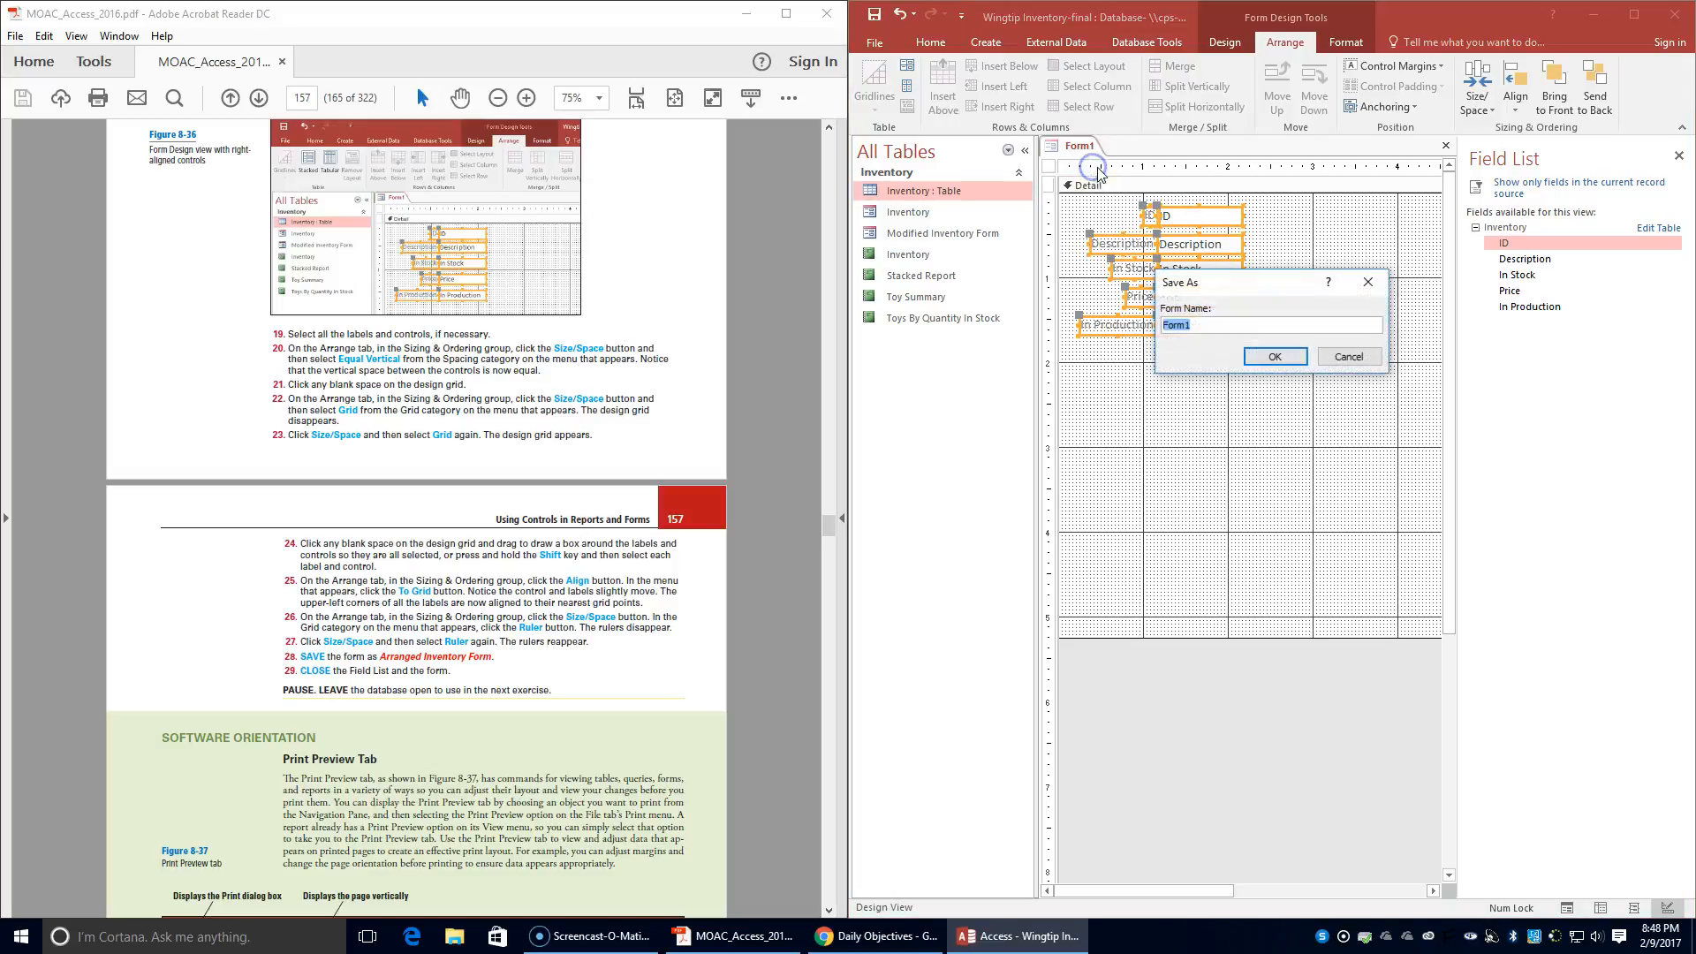
type("Arranged Inventory")
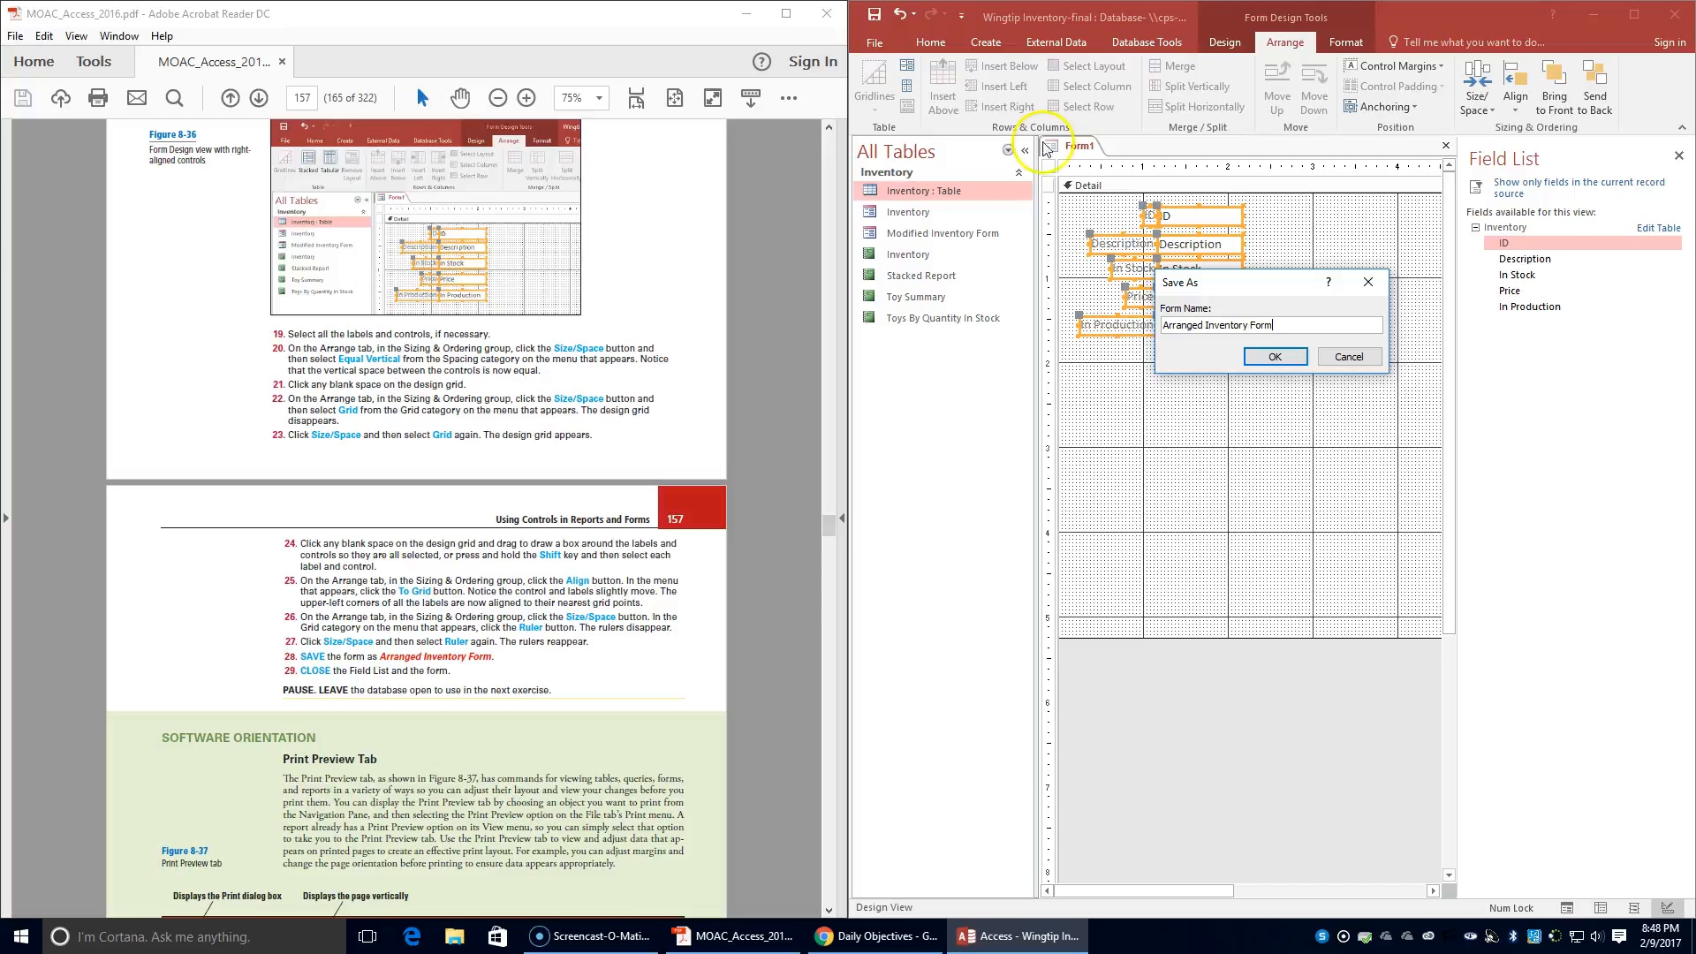
left_click(1276, 357)
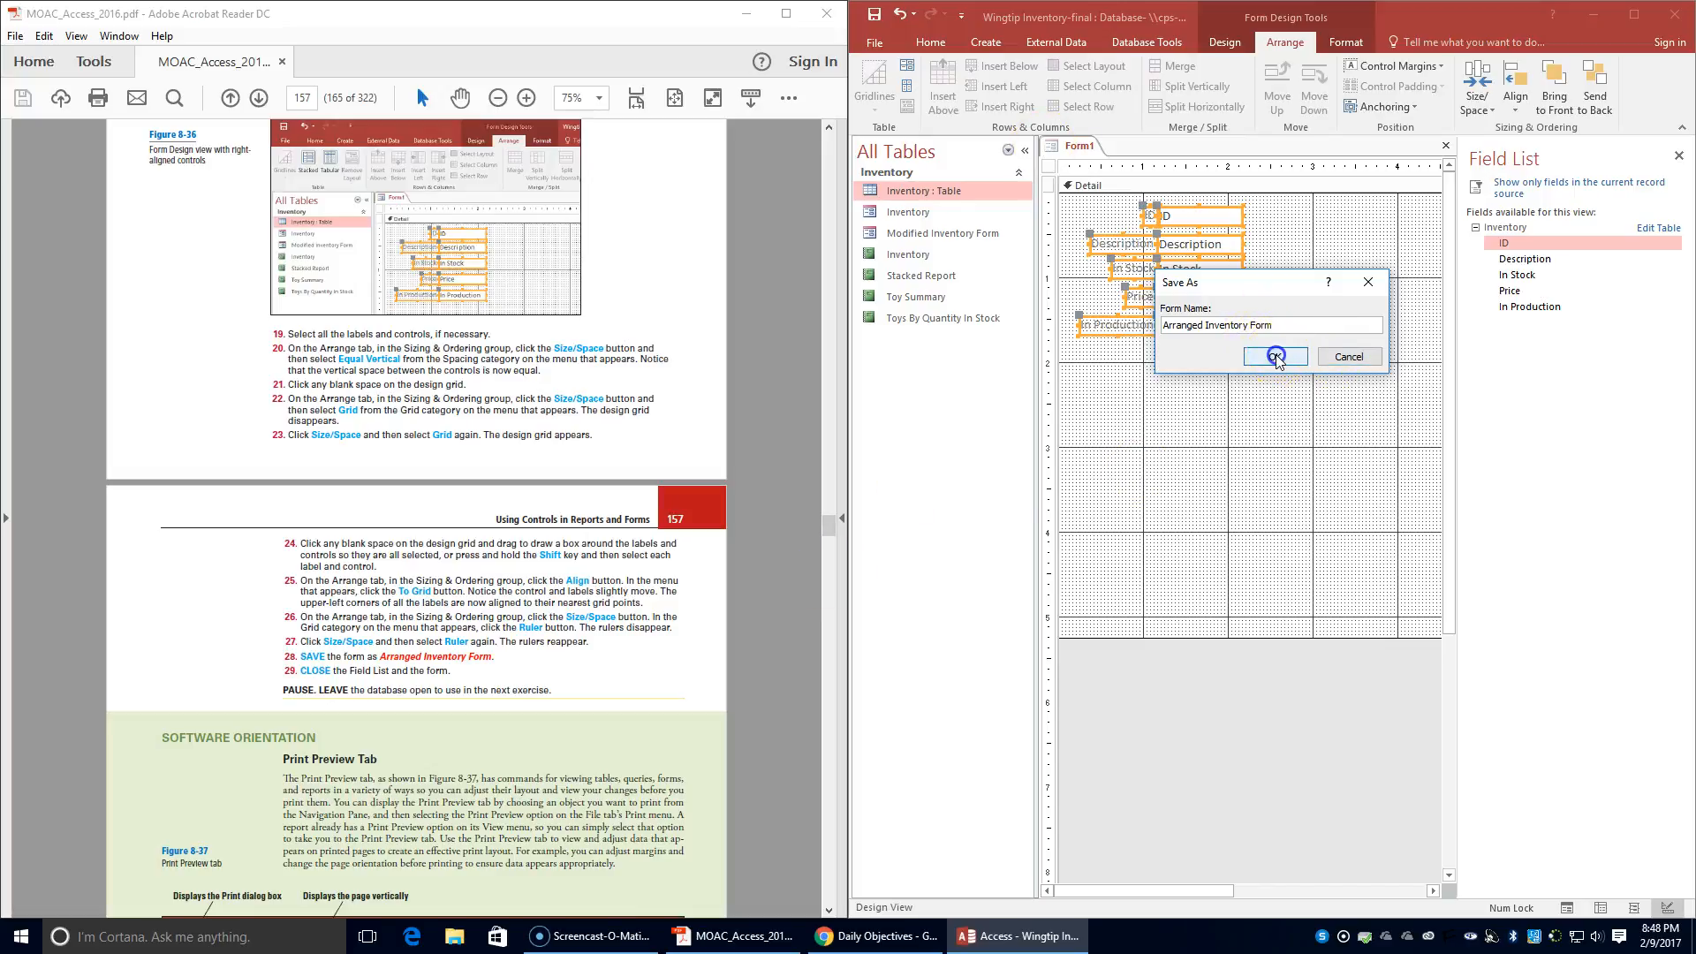
right_click(1083, 143)
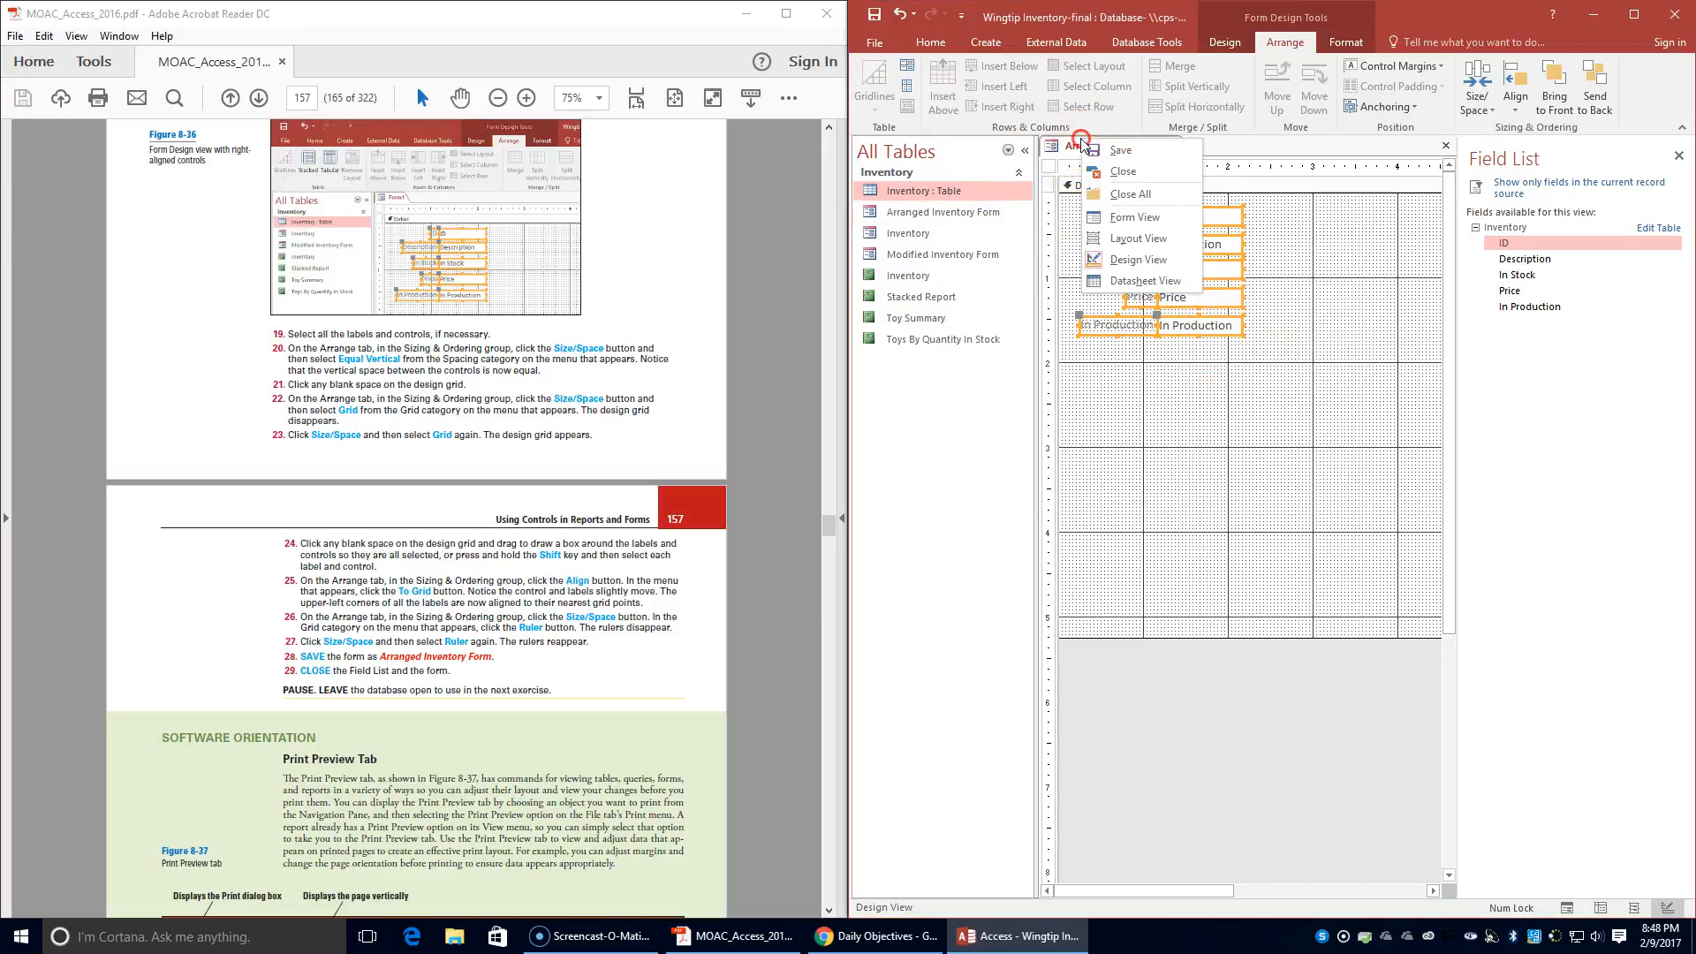
left_click(1115, 175)
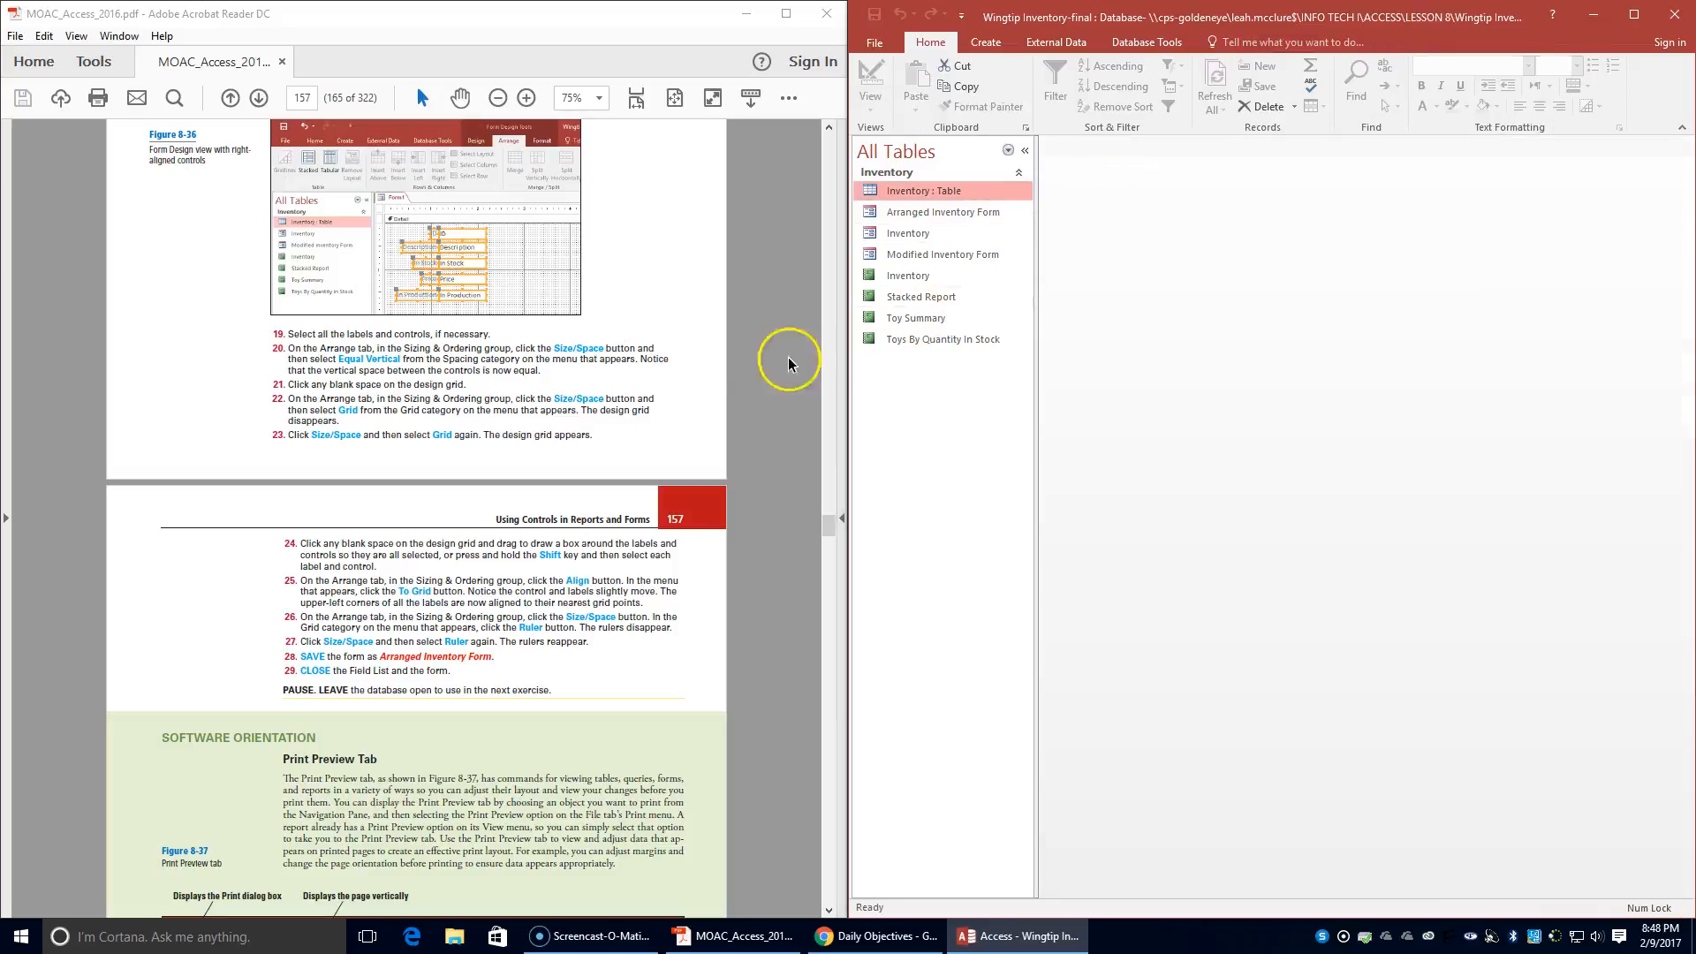
- Open the Modified Inventory Form in Print Preview
scroll(590, 488, "down", 4)
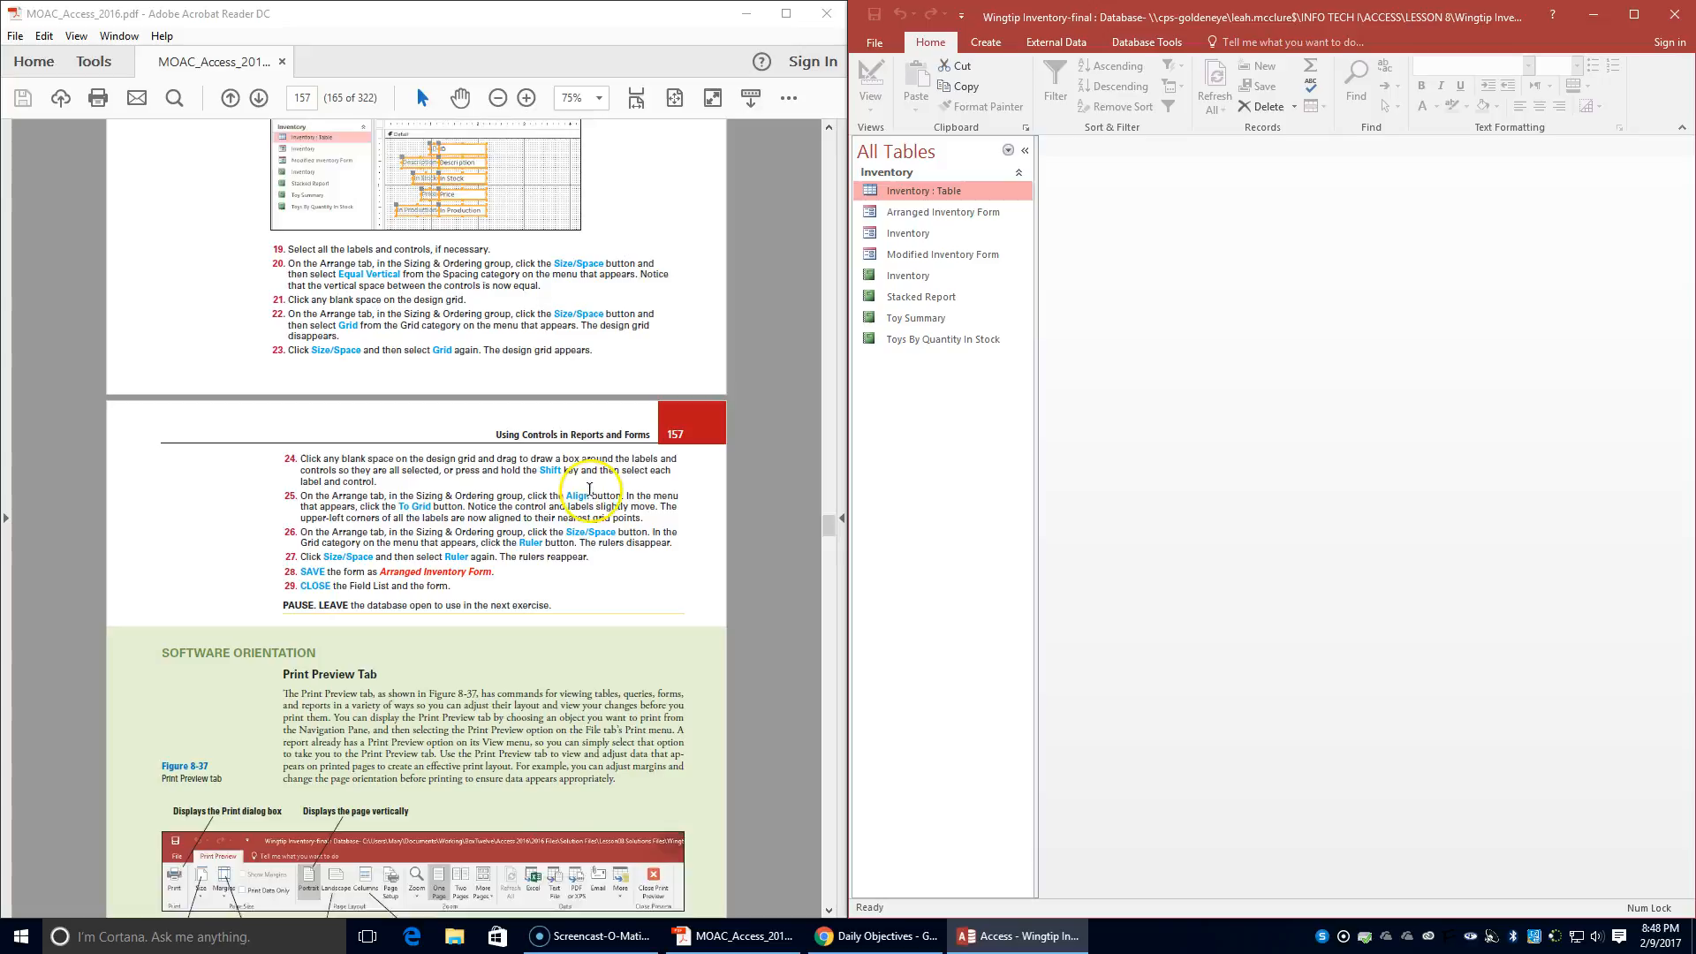
scroll(590, 477, "down", 4)
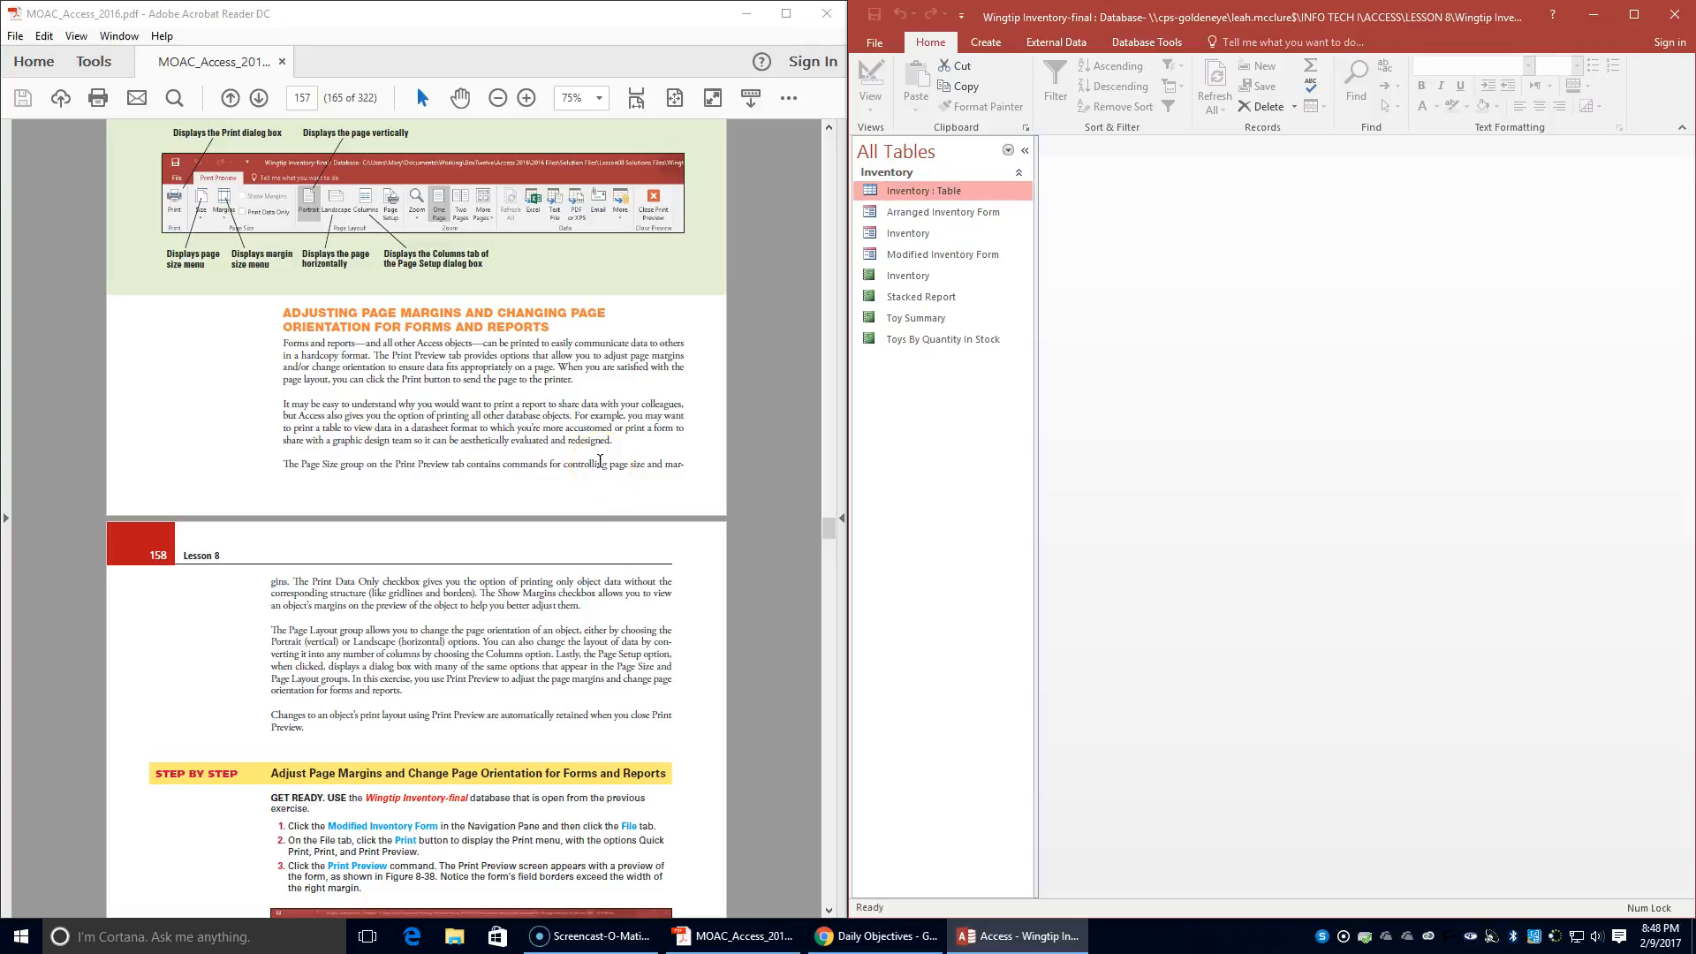
scroll(575, 460, "down", 3)
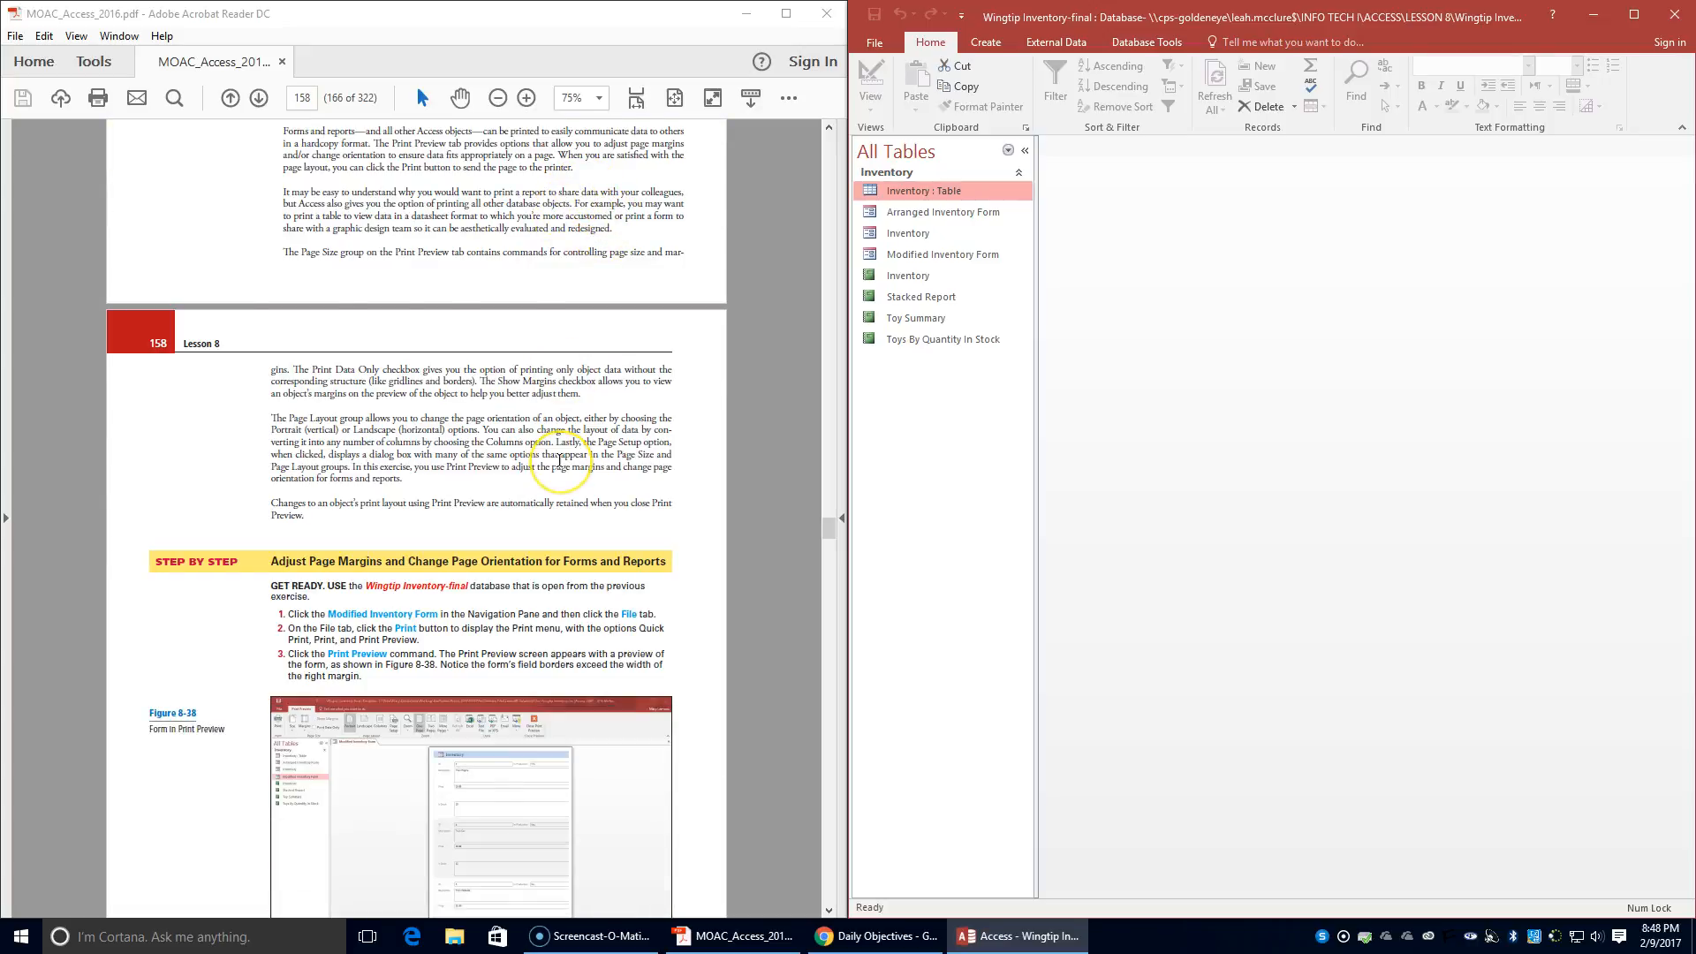
scroll(559, 460, "down", 3)
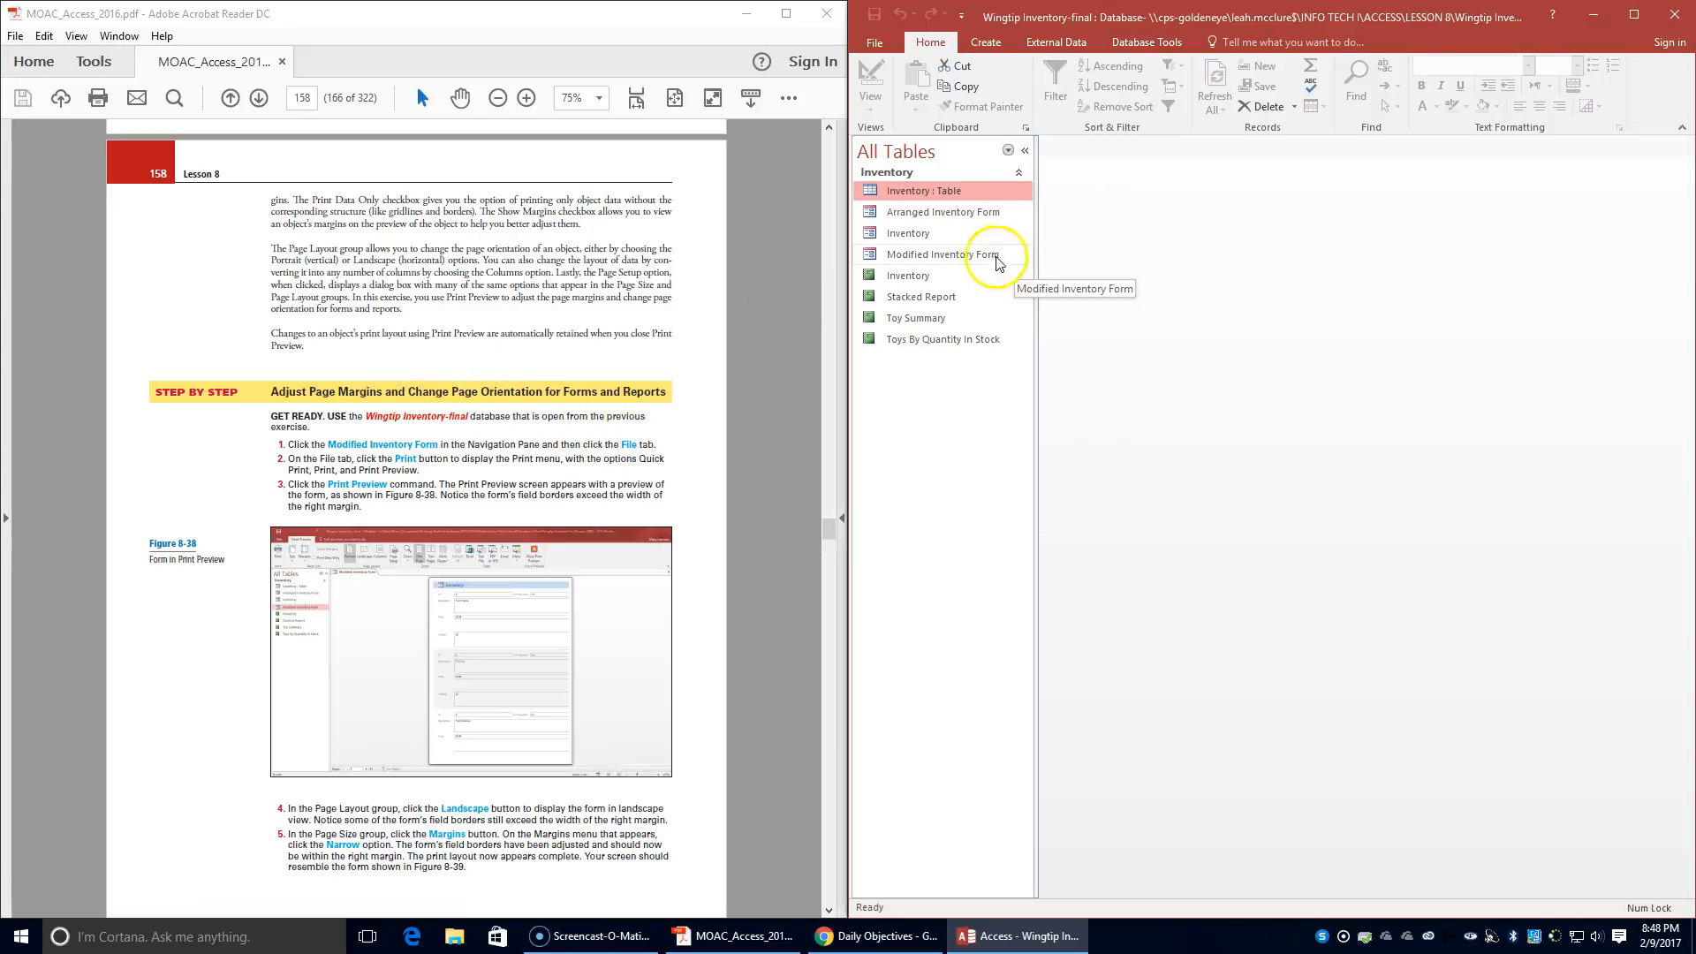
left_click(963, 254)
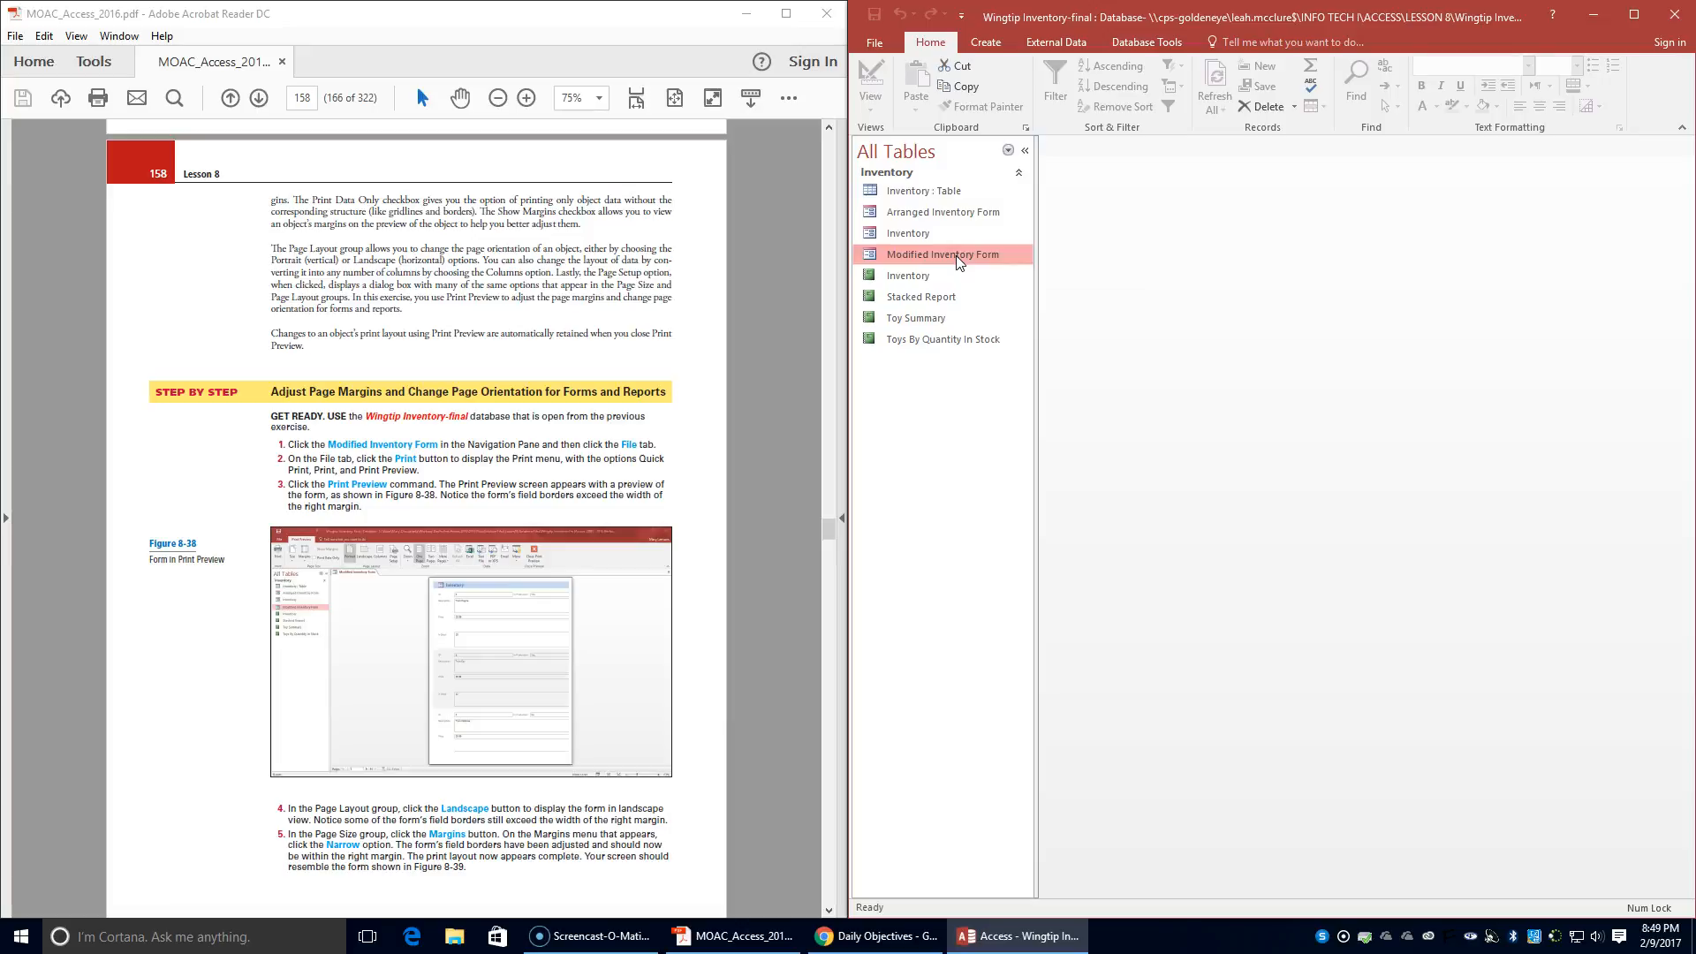
left_click(863, 42)
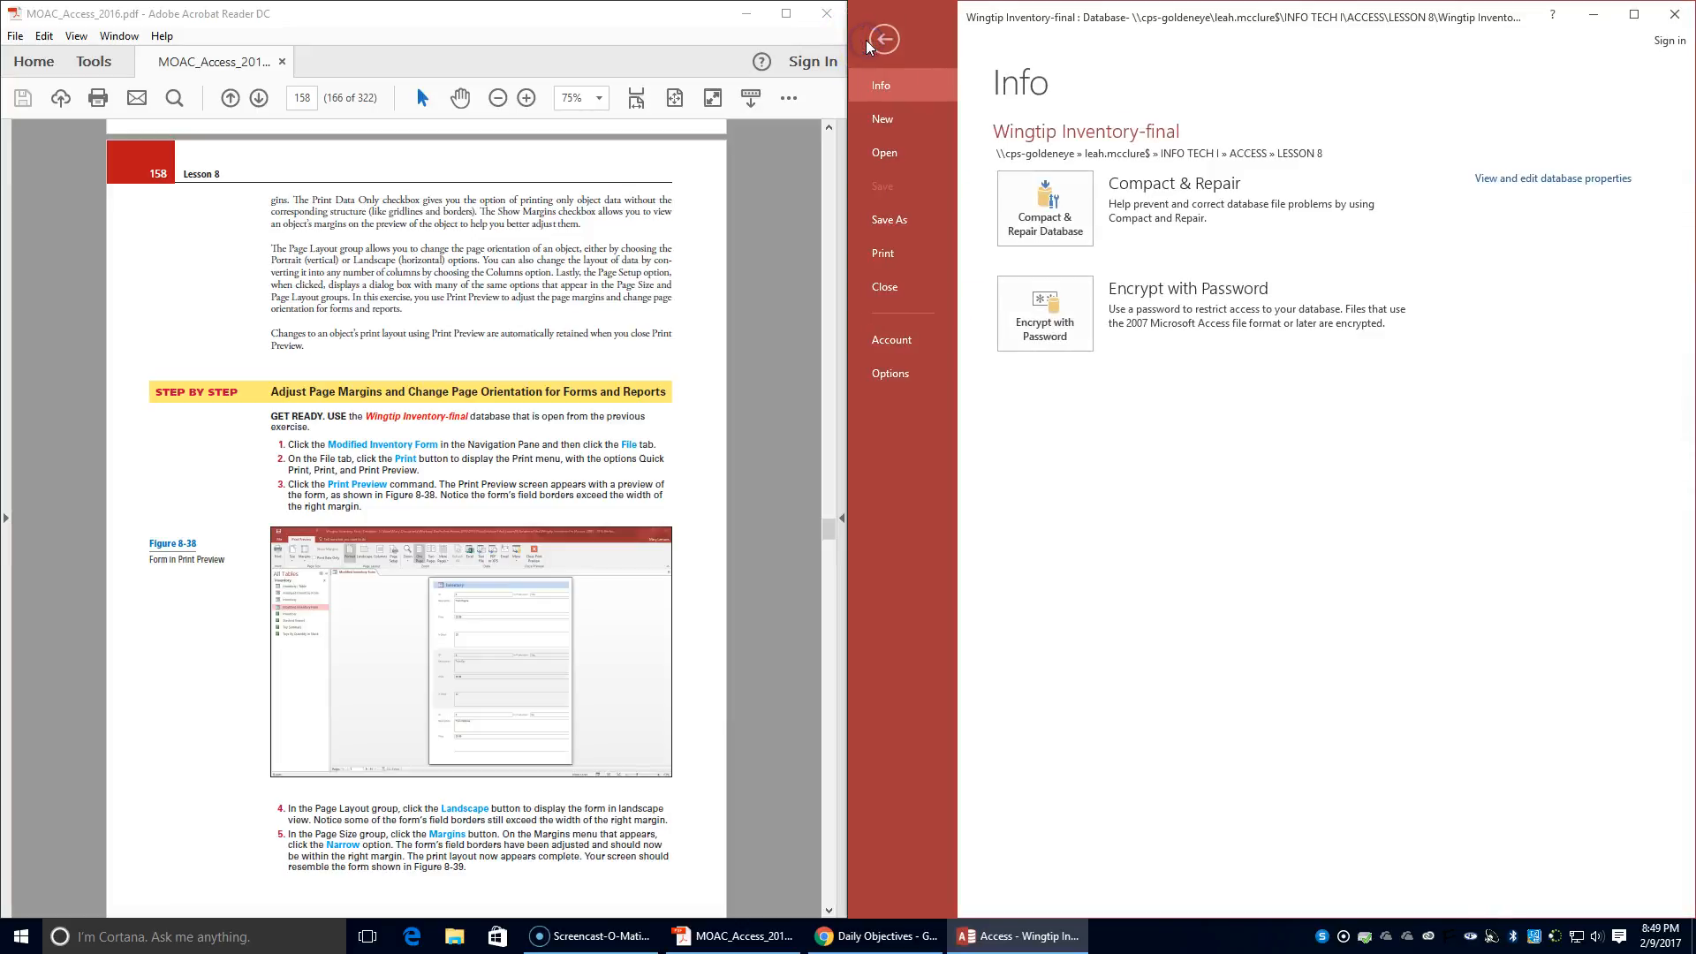
left_click(897, 249)
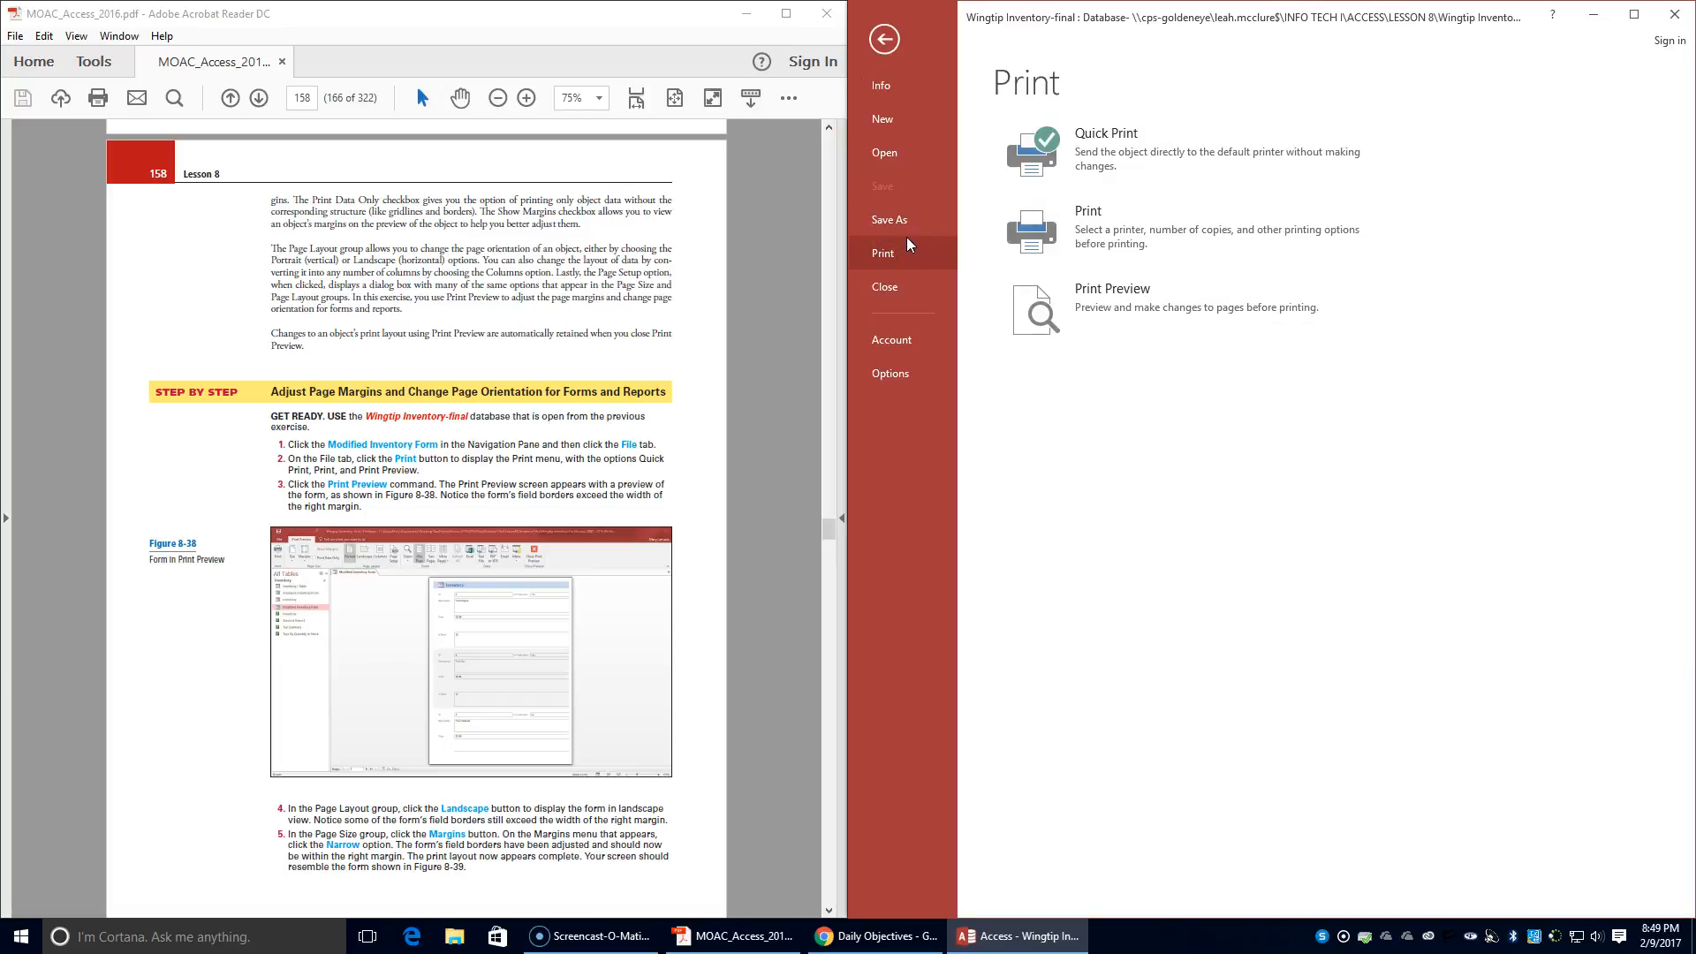
left_click(1117, 245)
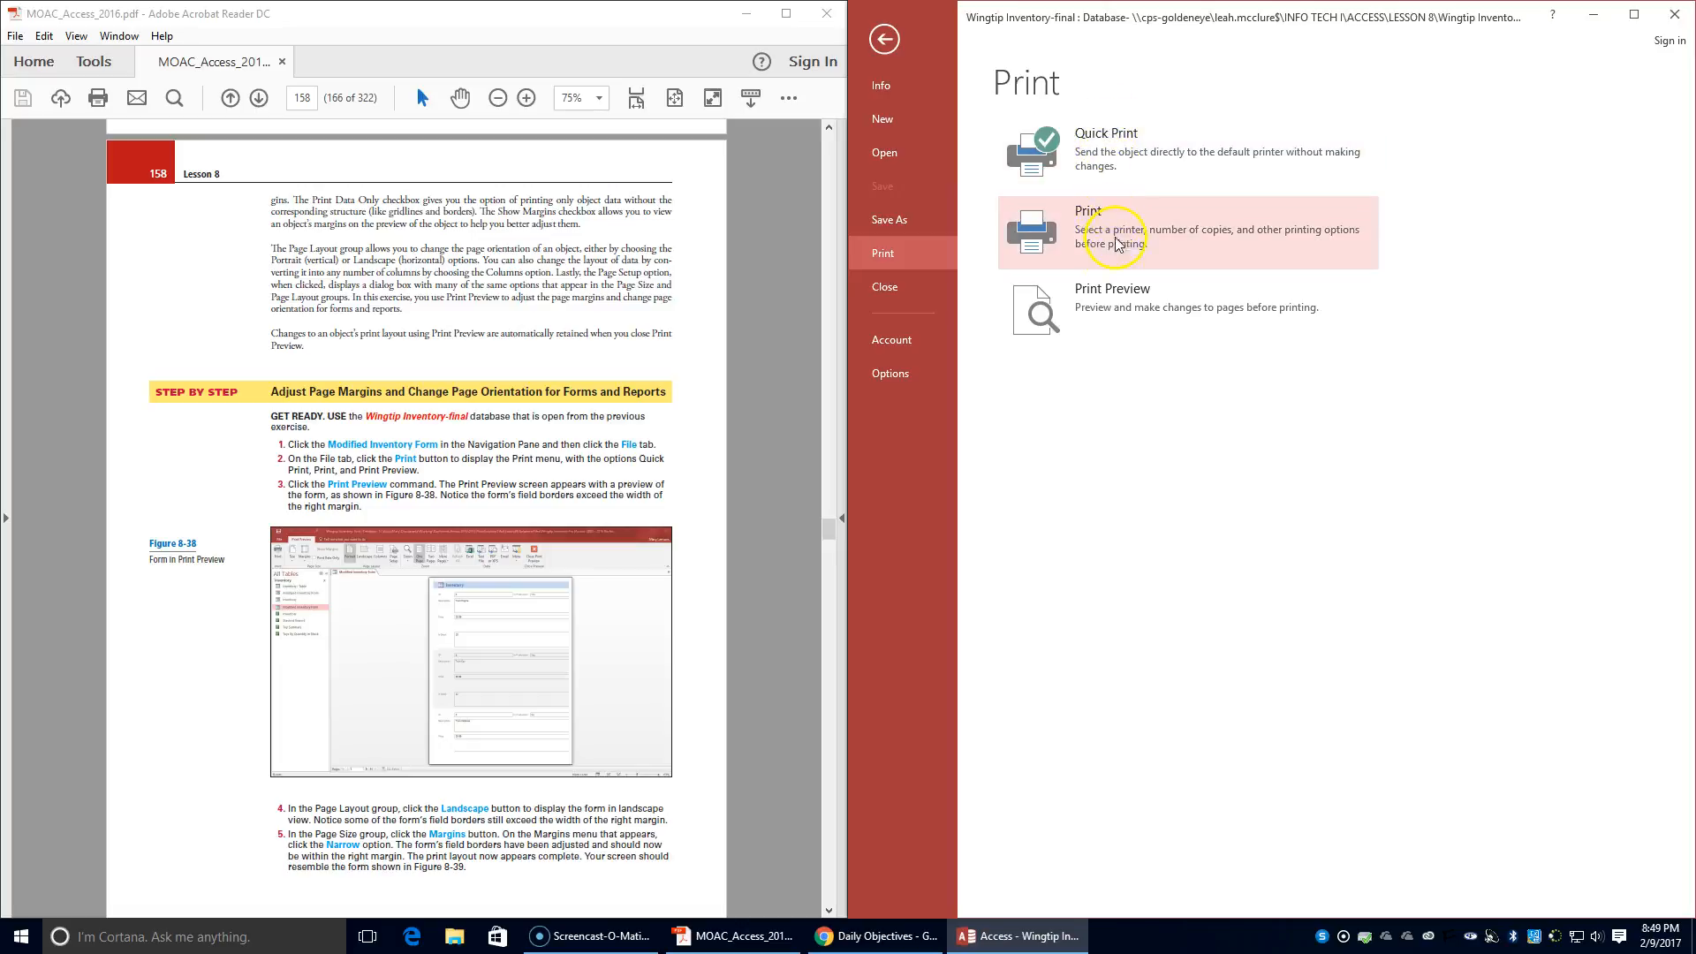
left_click(1135, 298)
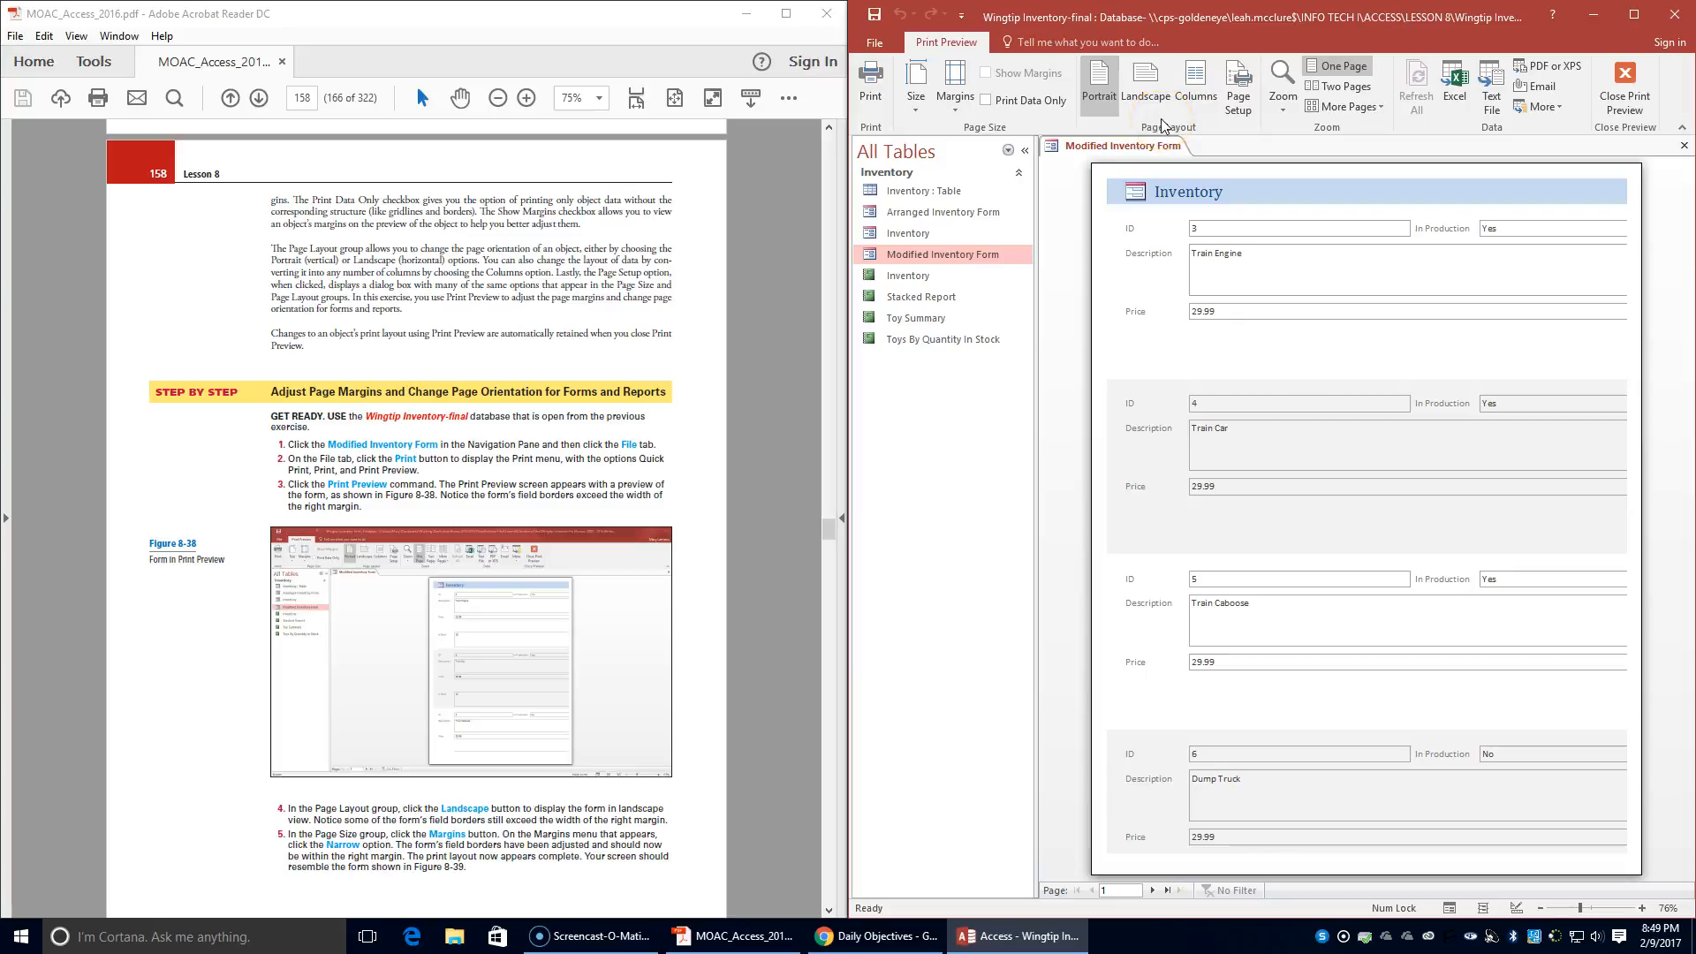
- Set the Modified Inventory Form's print layout to Landscape orientation with Narrow margins
left_click(1151, 88)
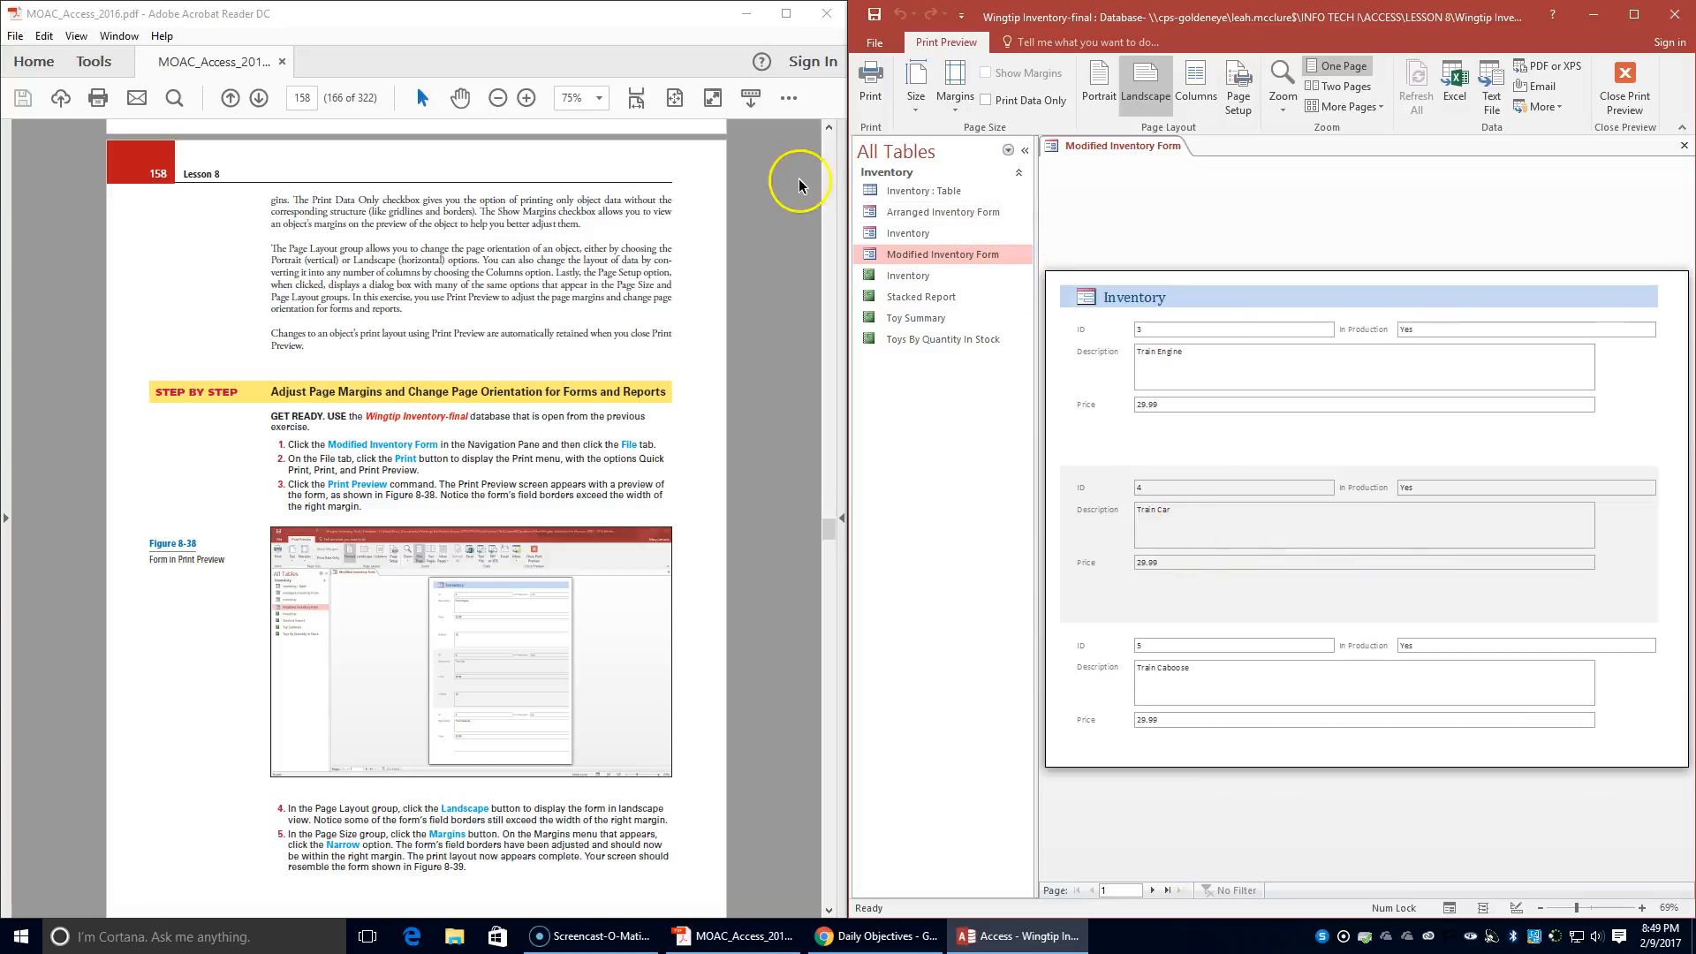
left_click(953, 97)
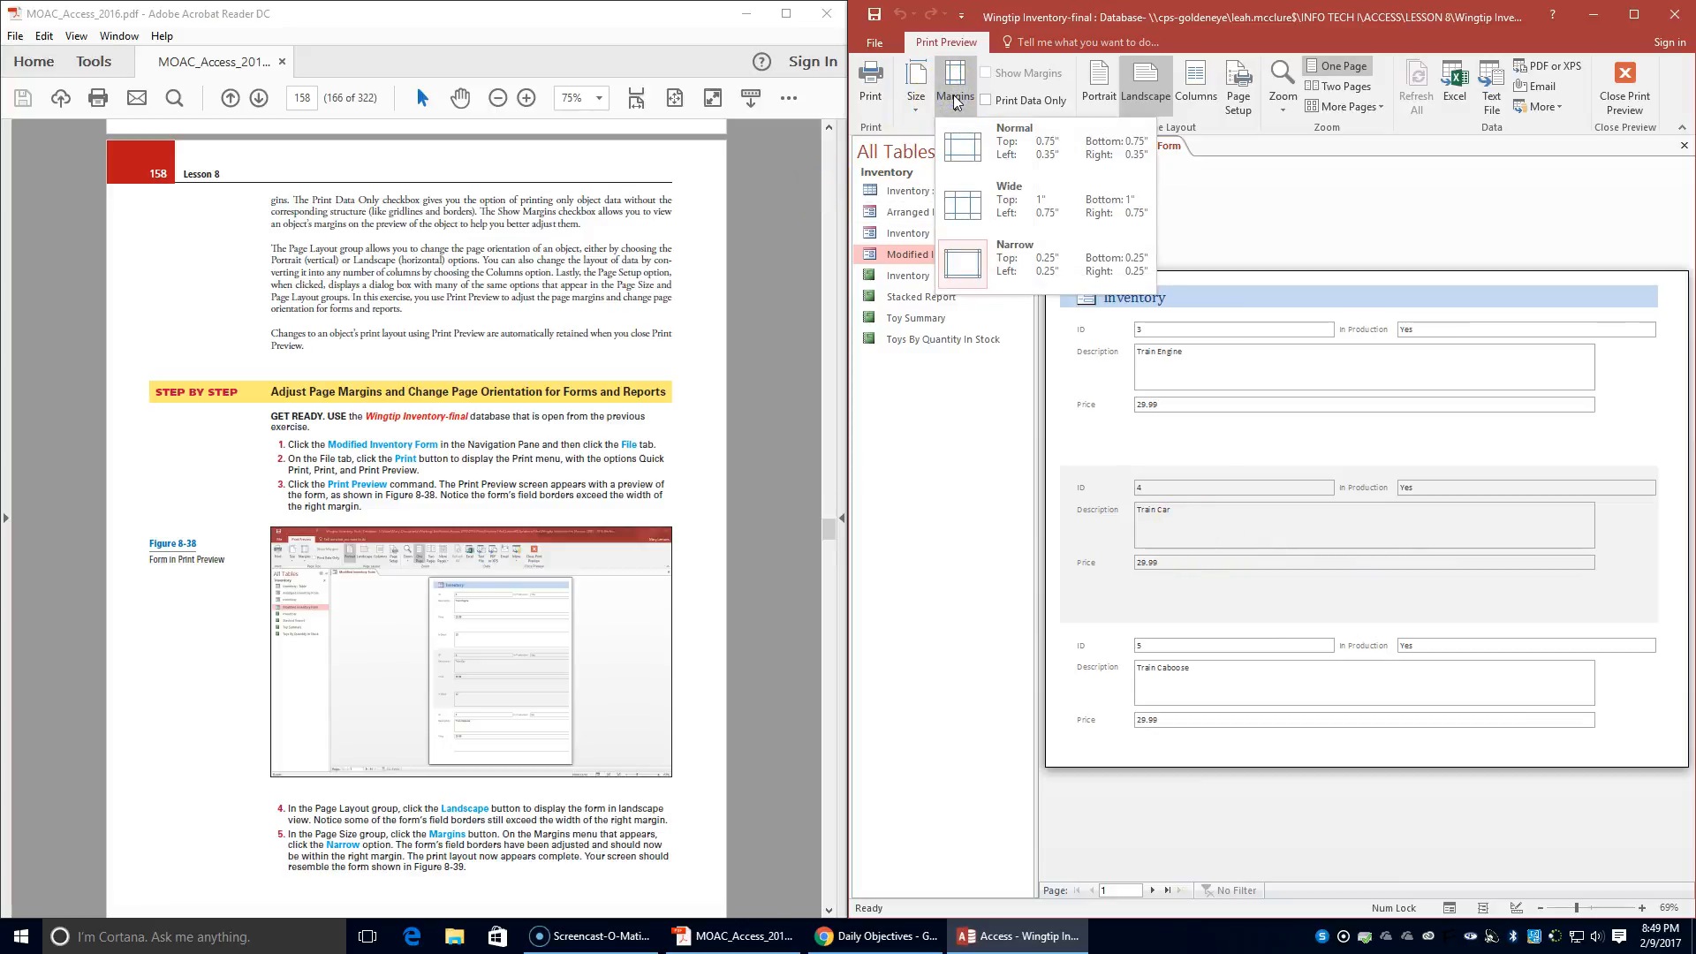
left_click(1038, 260)
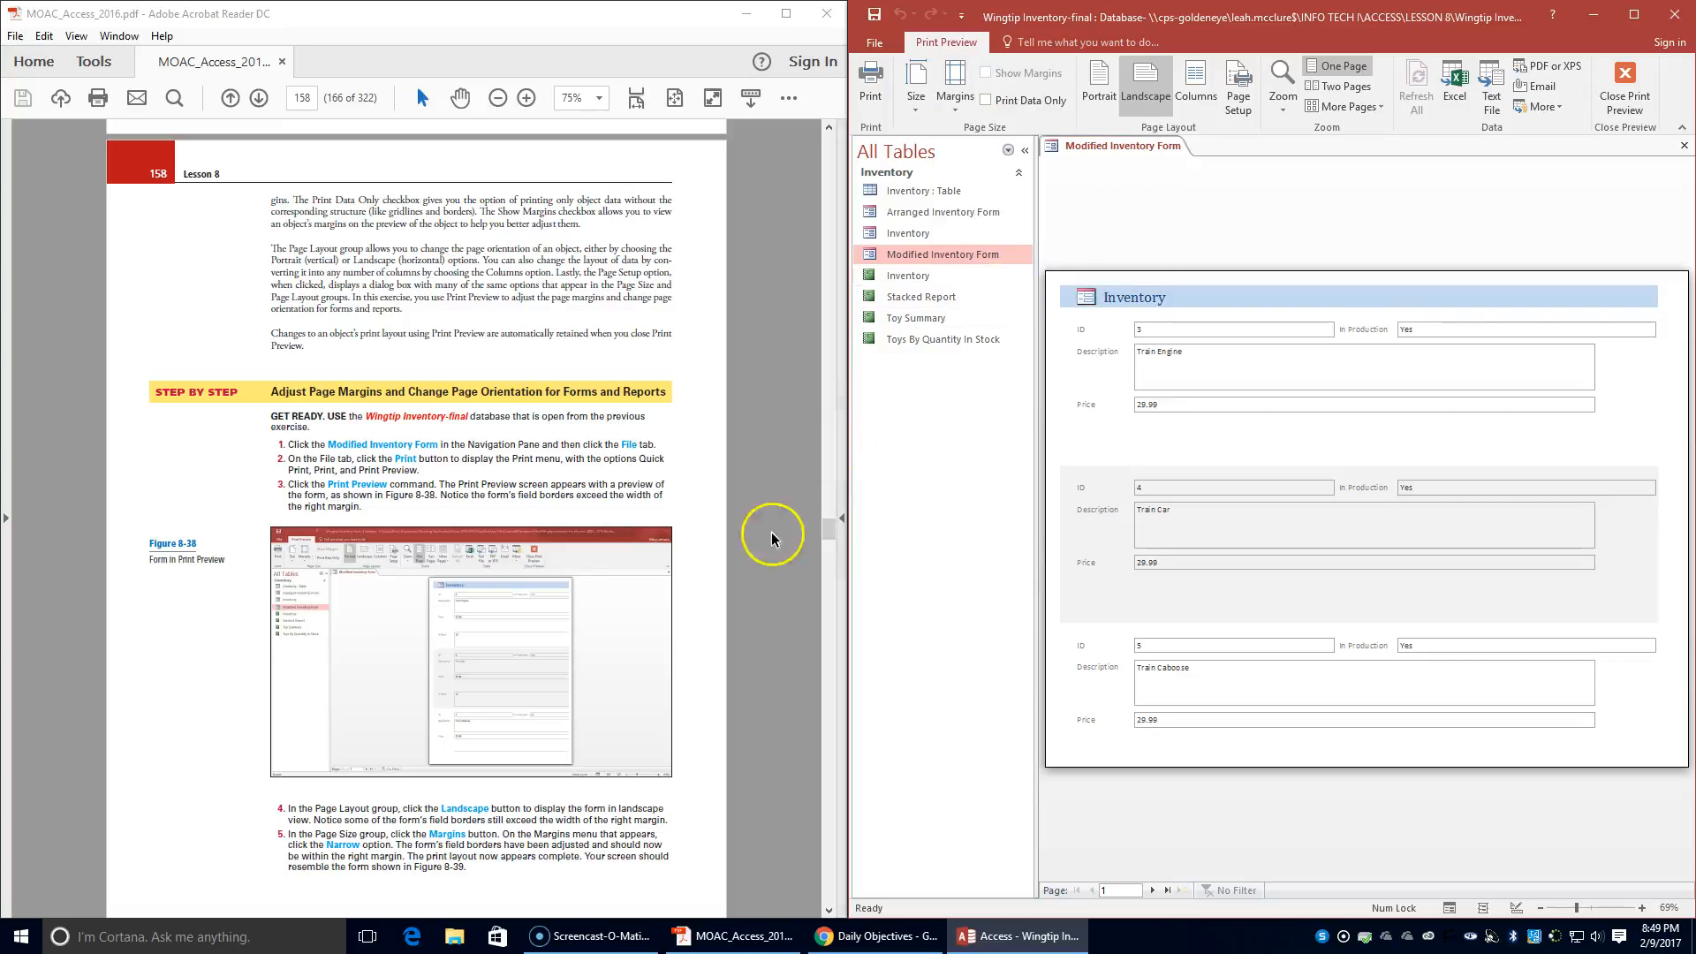
scroll(559, 758, "down", 1)
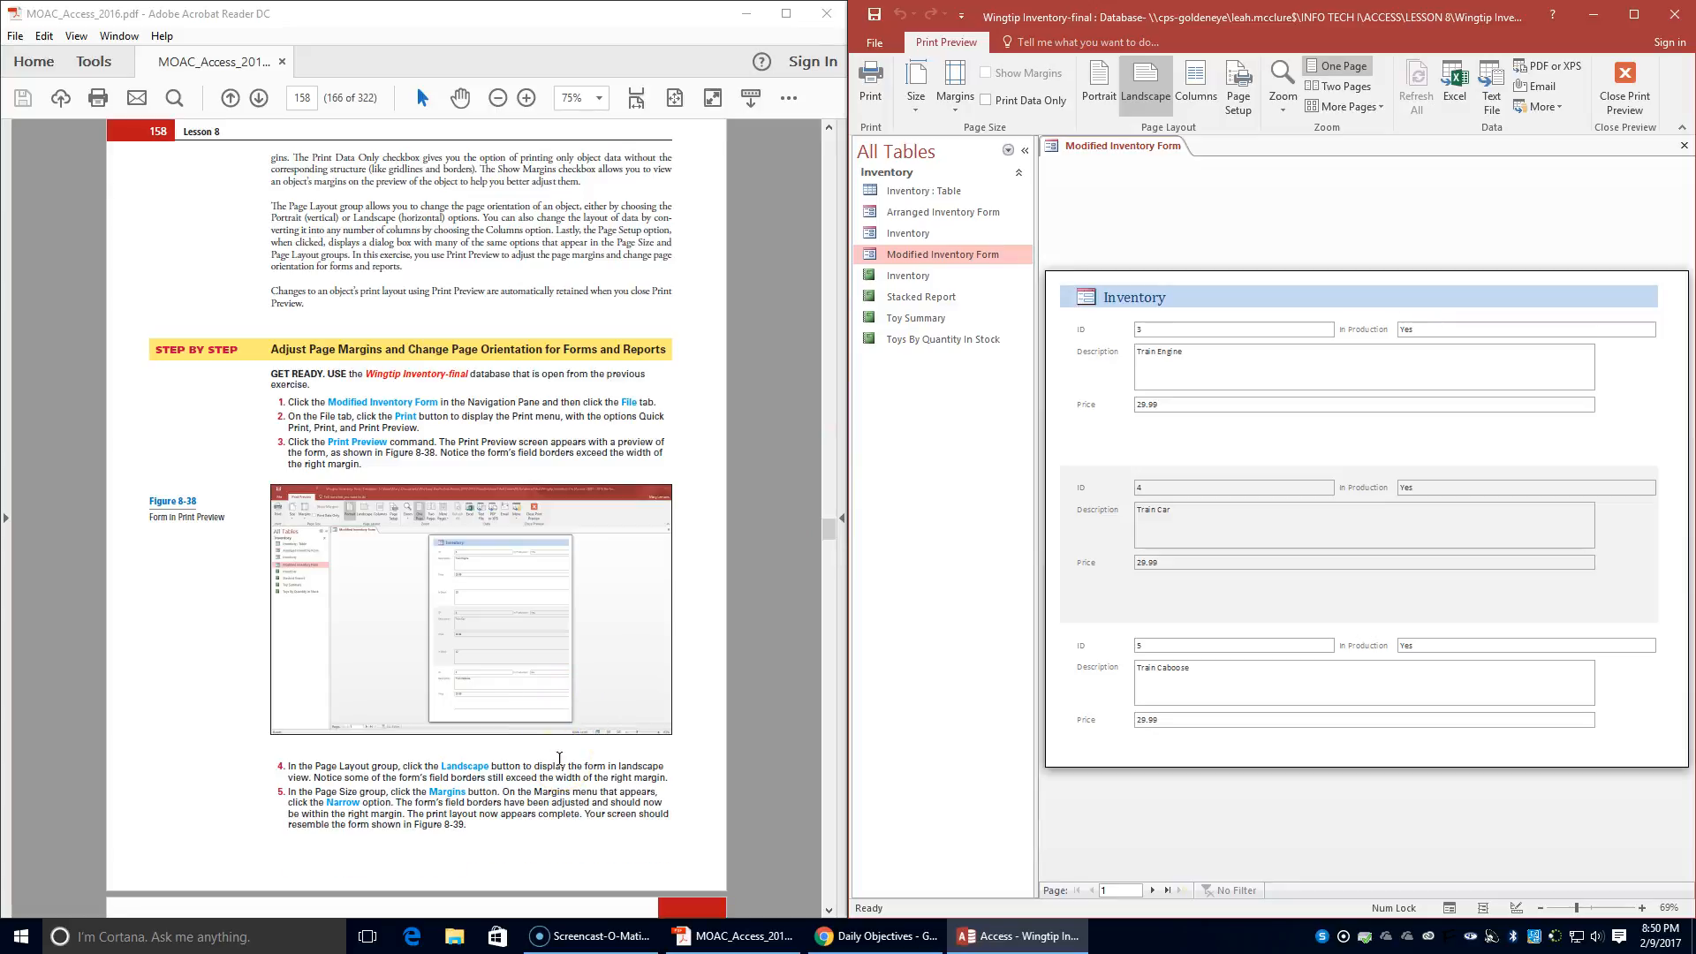
scroll(559, 758, "down", 1)
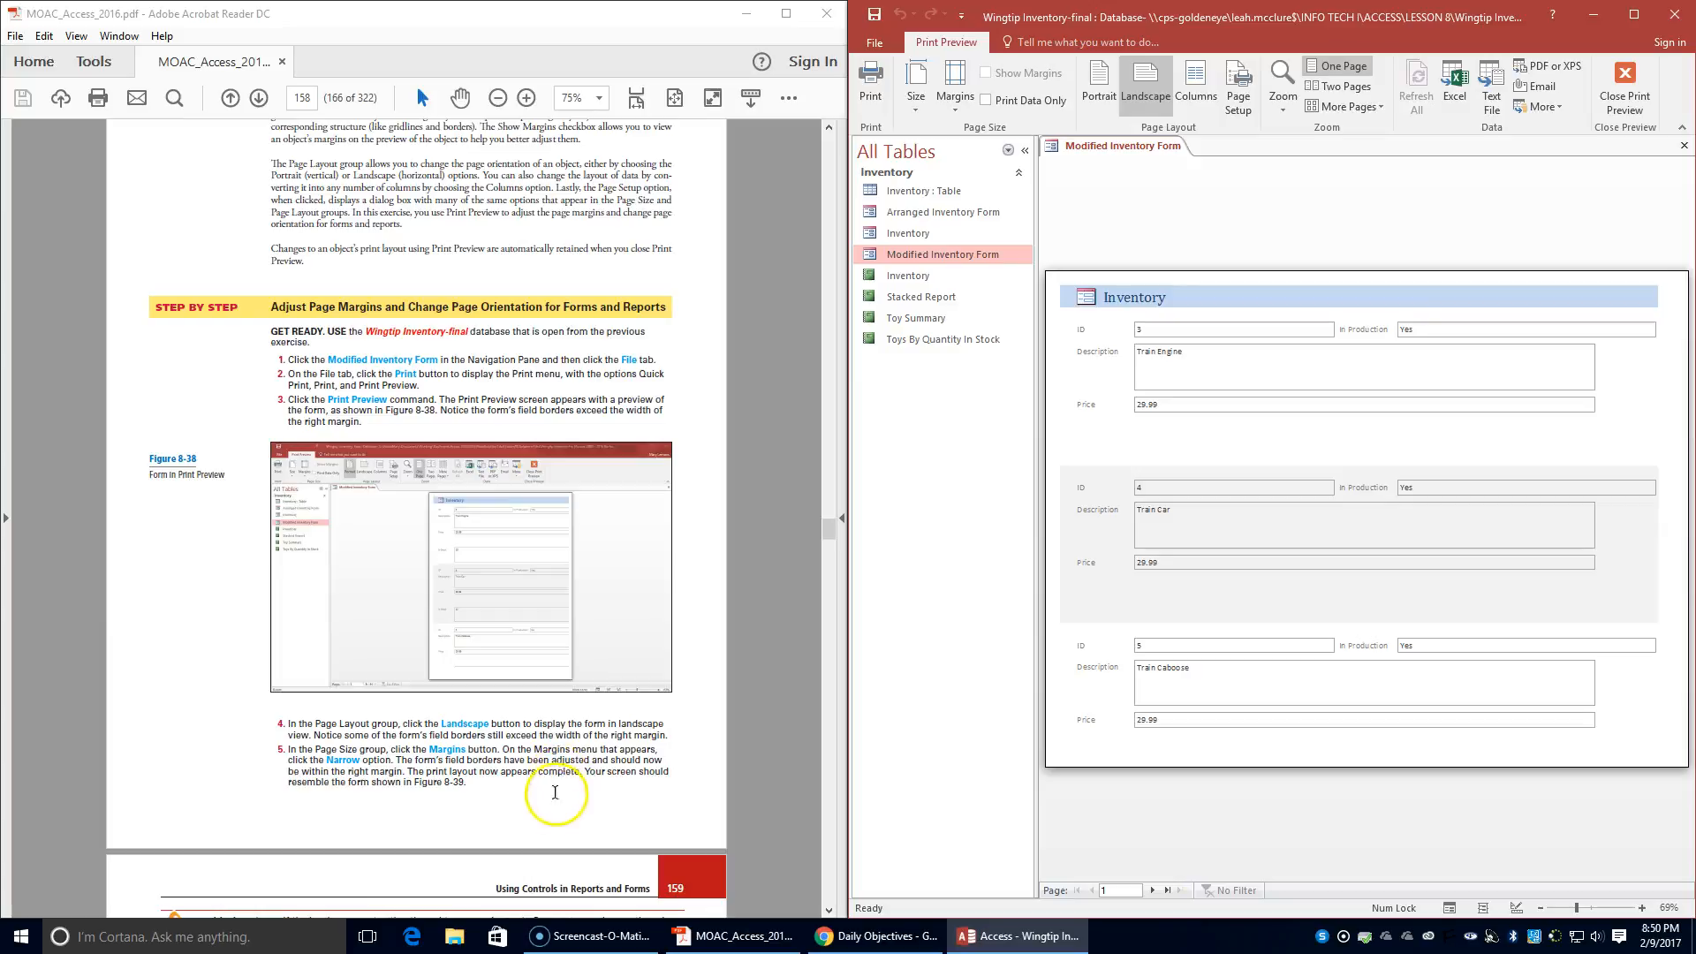
scroll(557, 769, "down", 1)
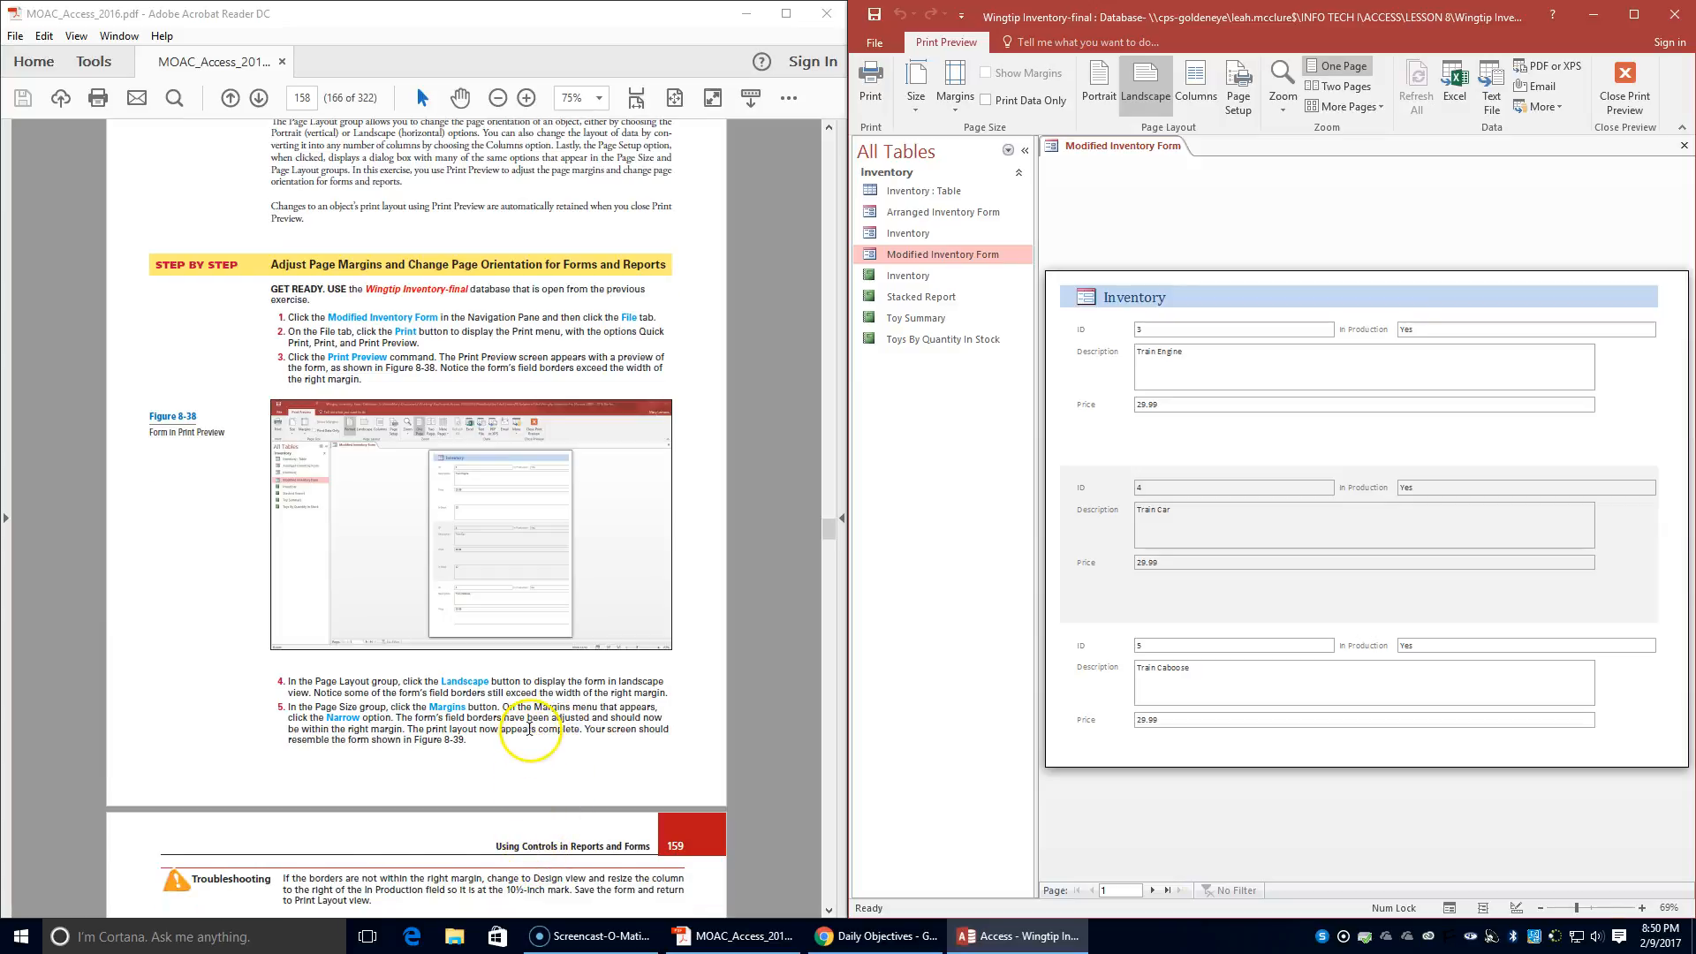
- Leave the Modified Inventory Form's Print Preview and open the Toys By Quantity In Stock report in Print Preview
scroll(530, 729, "down", 10)
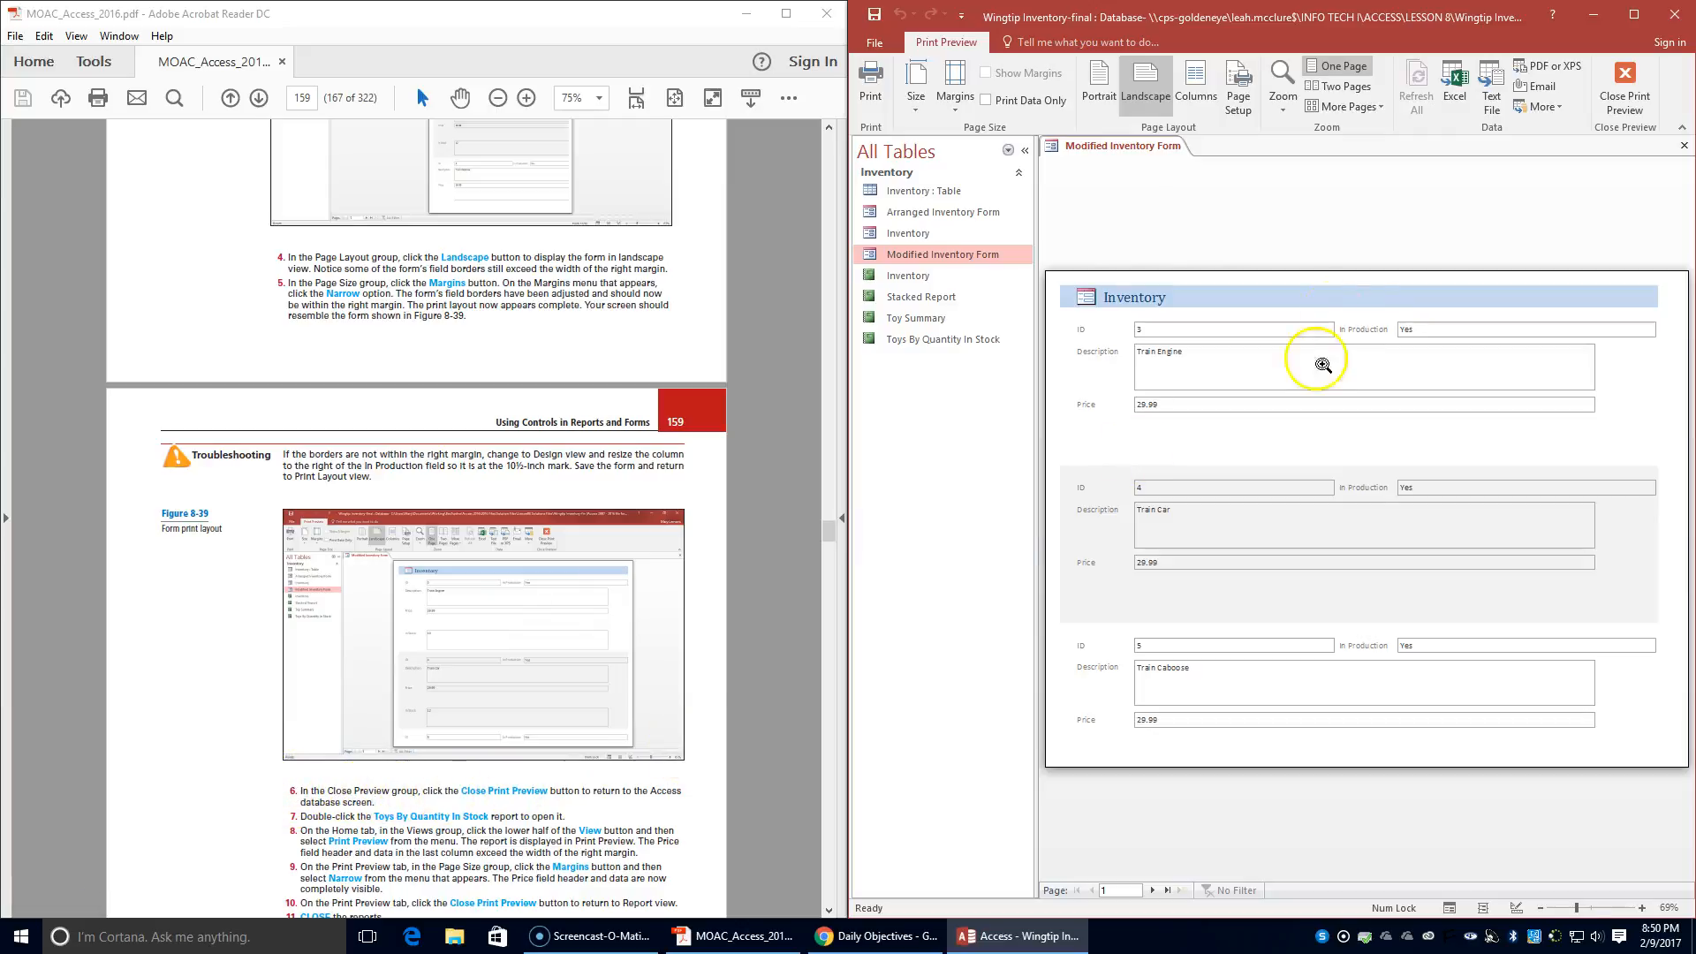
left_click(1630, 89)
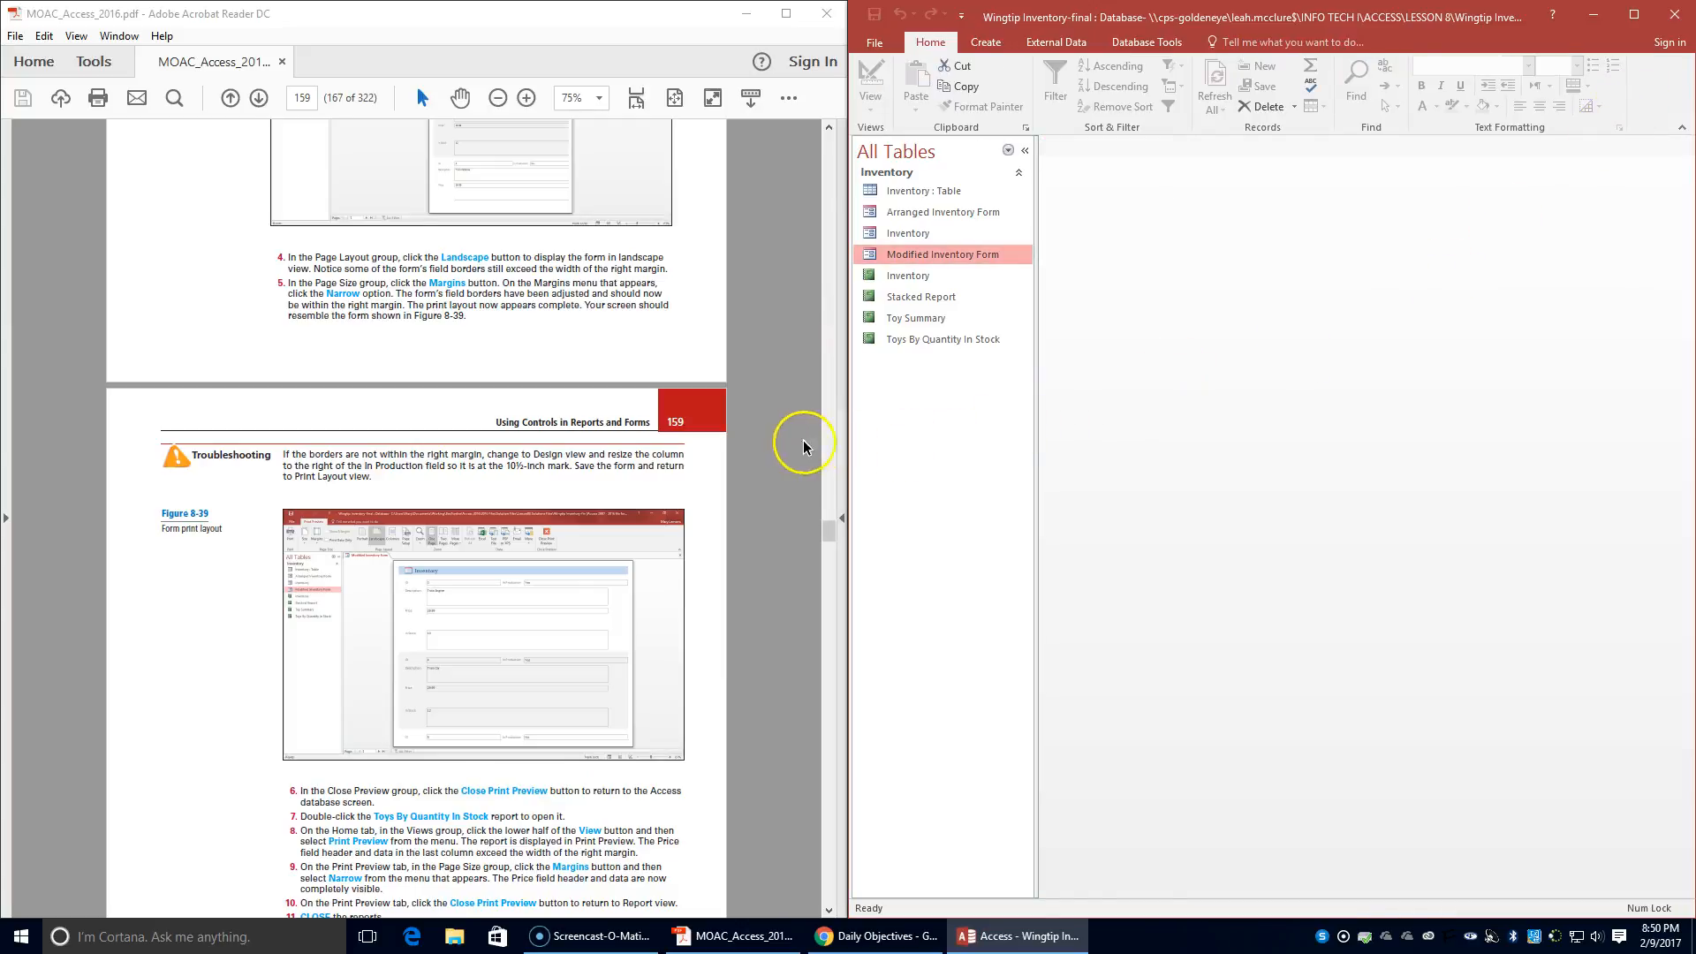
left_click(919, 340)
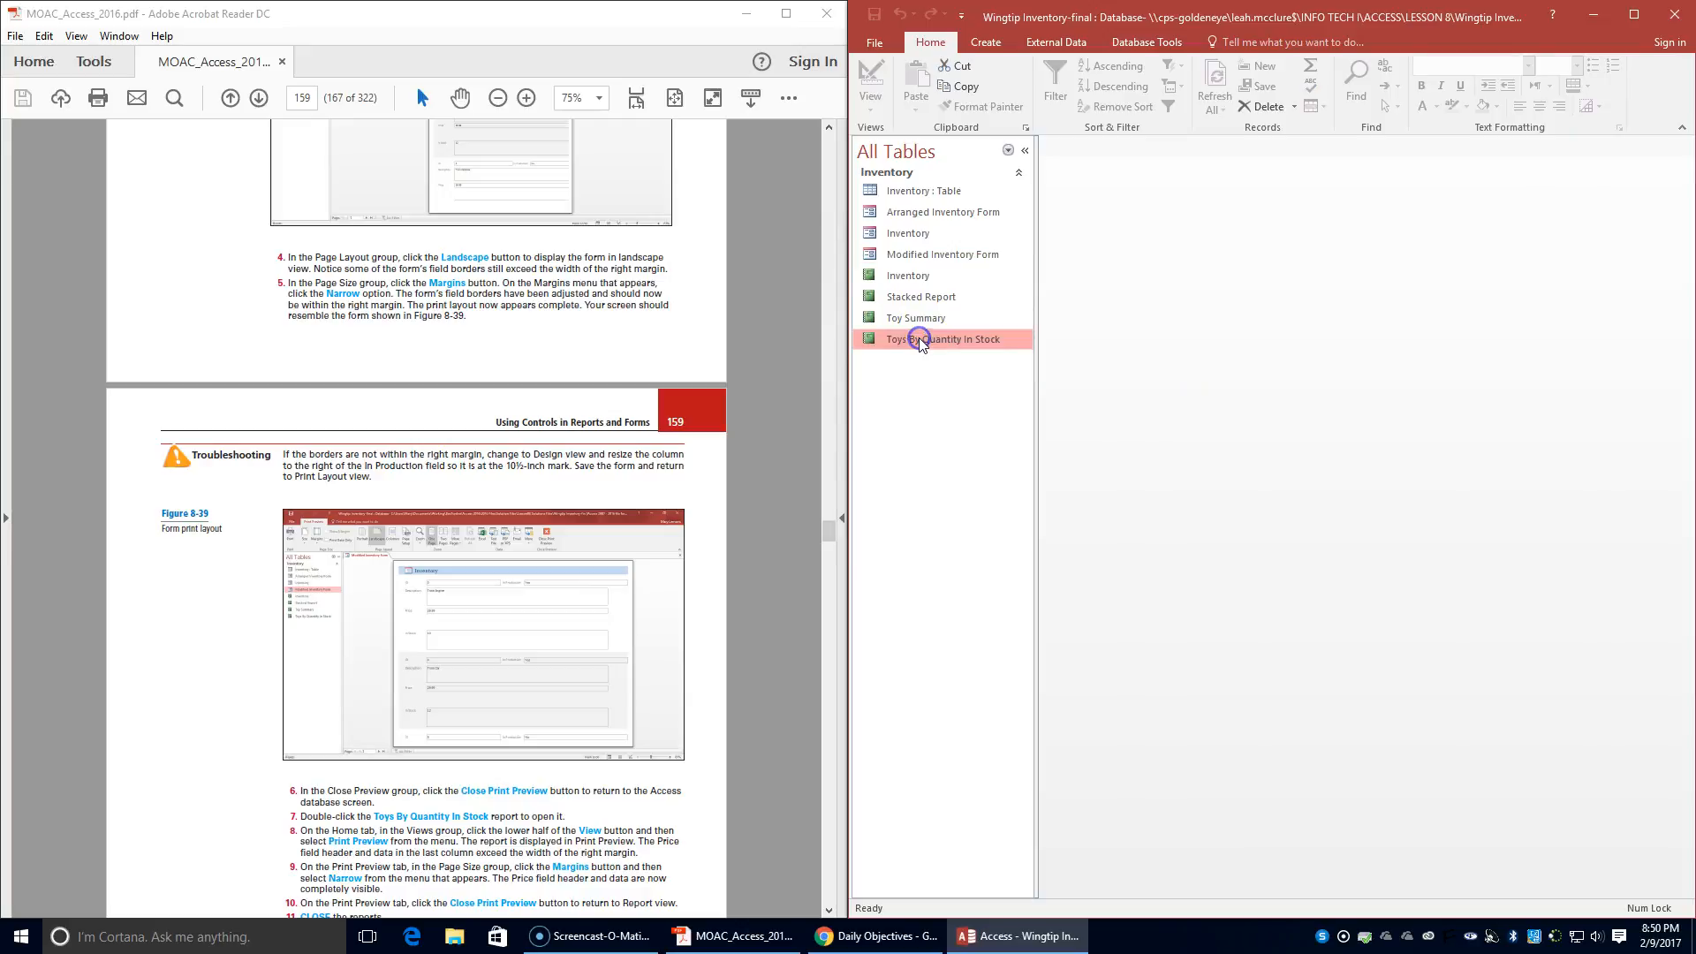
double_click(919, 340)
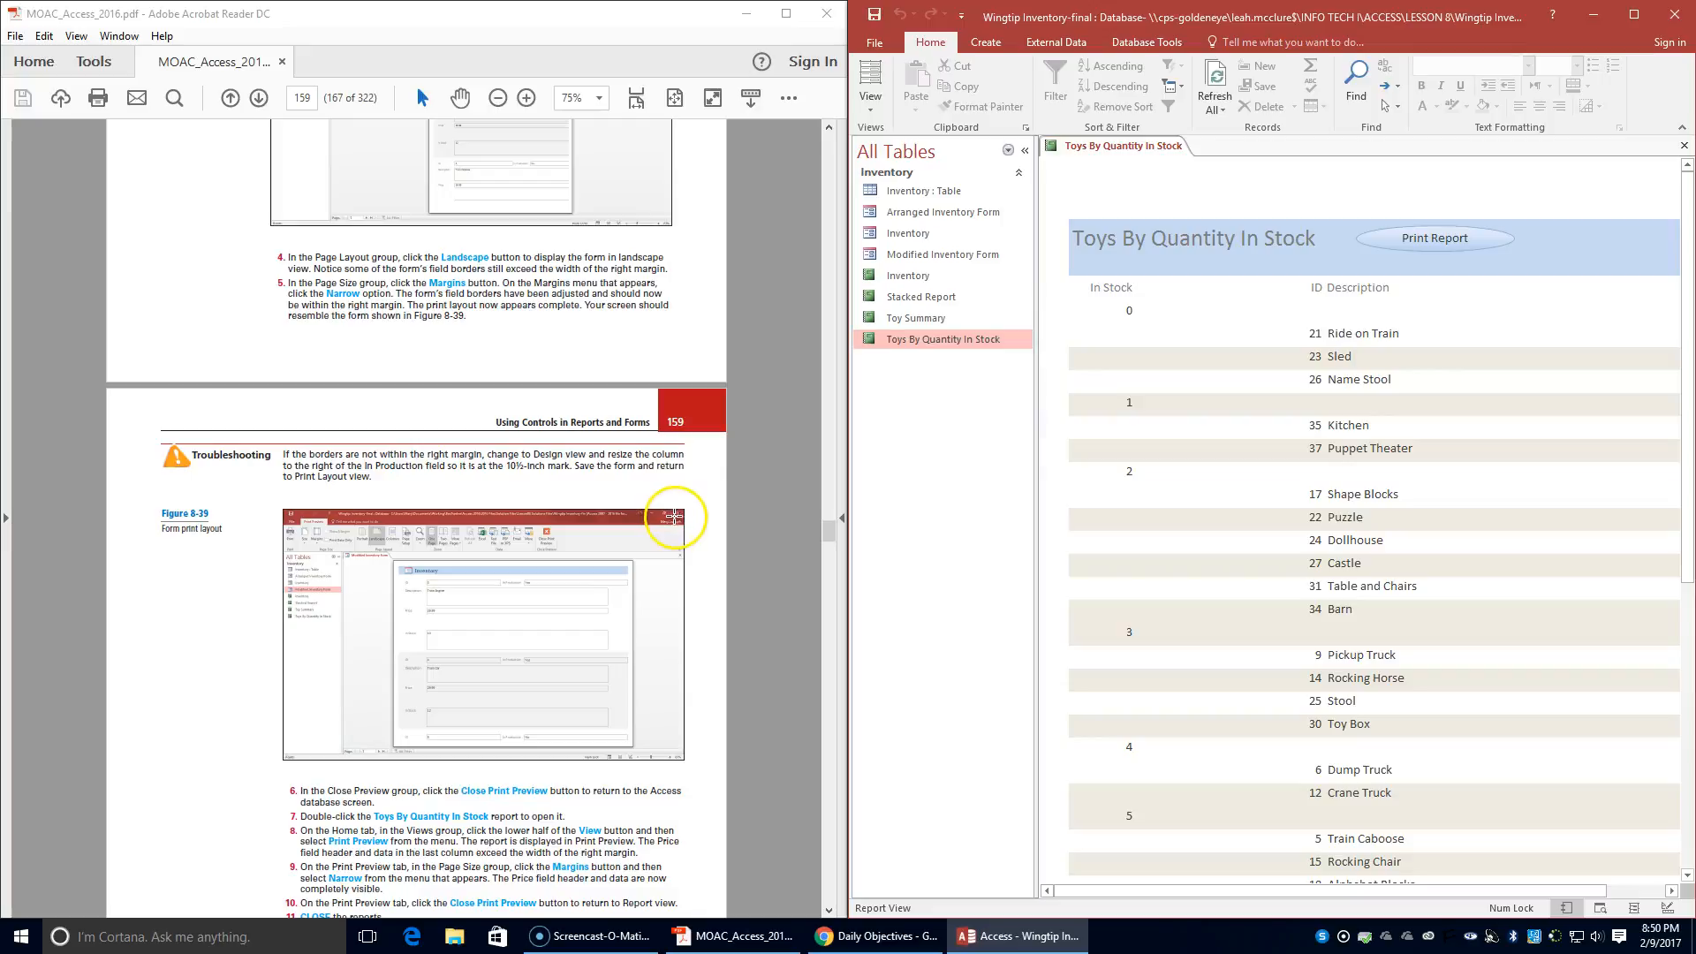
left_click(872, 104)
left_click(912, 187)
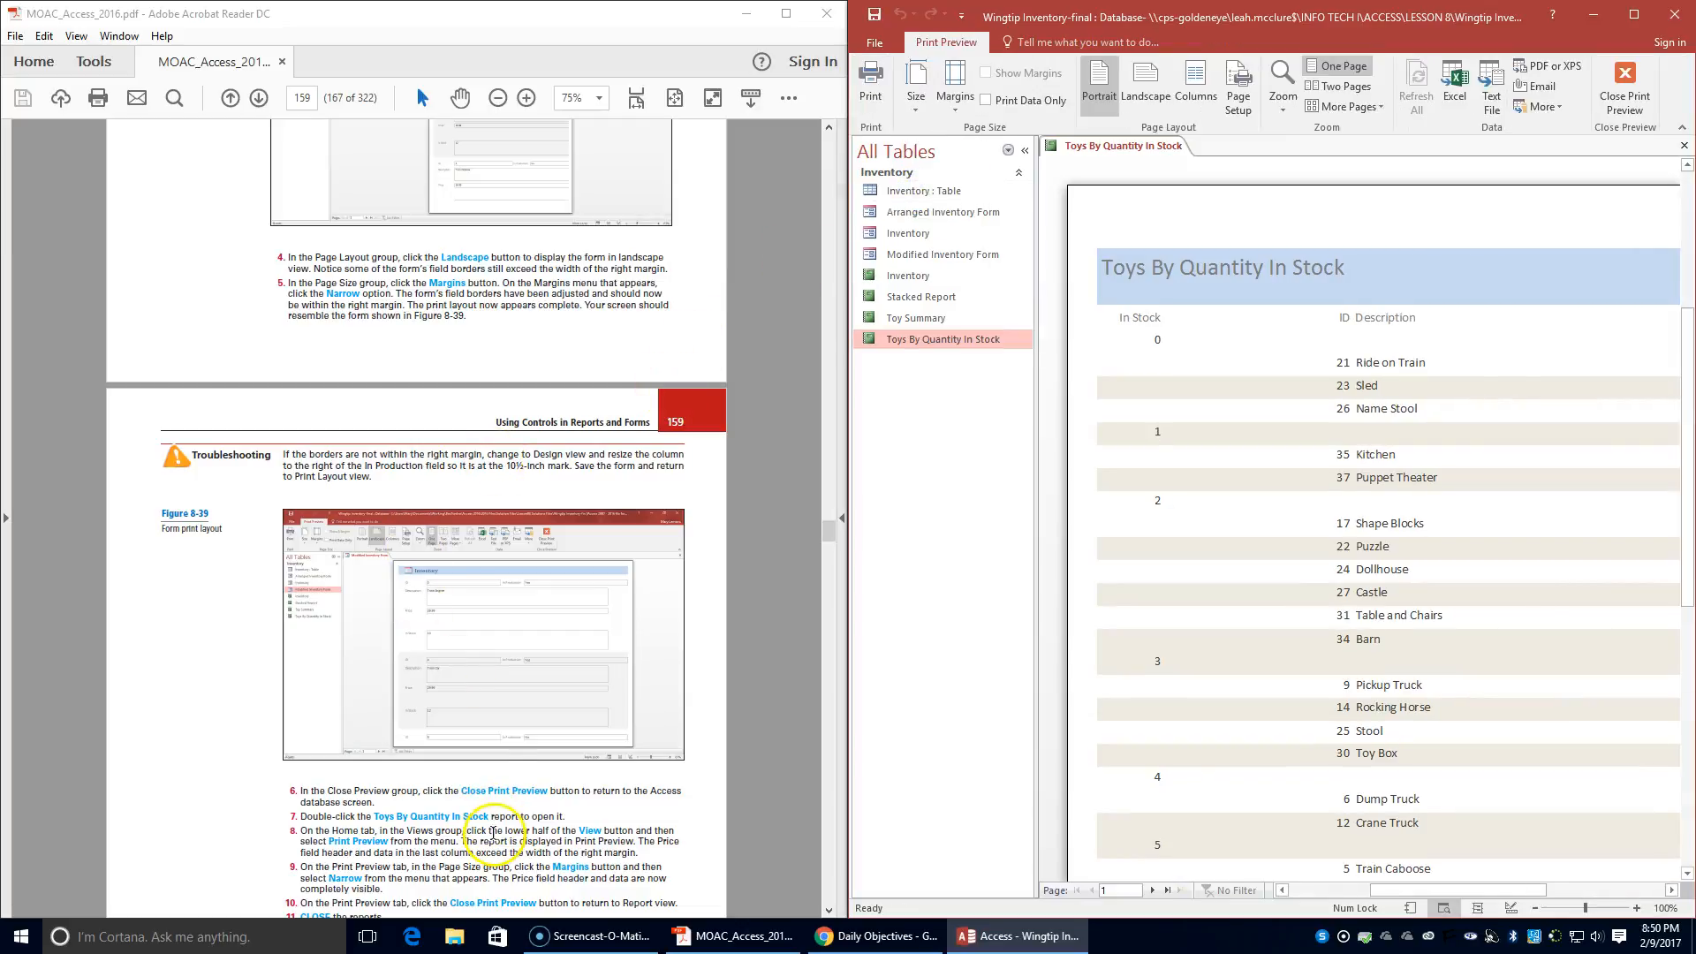
- Set the page margins of the Toys By Quantity In Stock report to Narrow
scroll(497, 821, "down", 1)
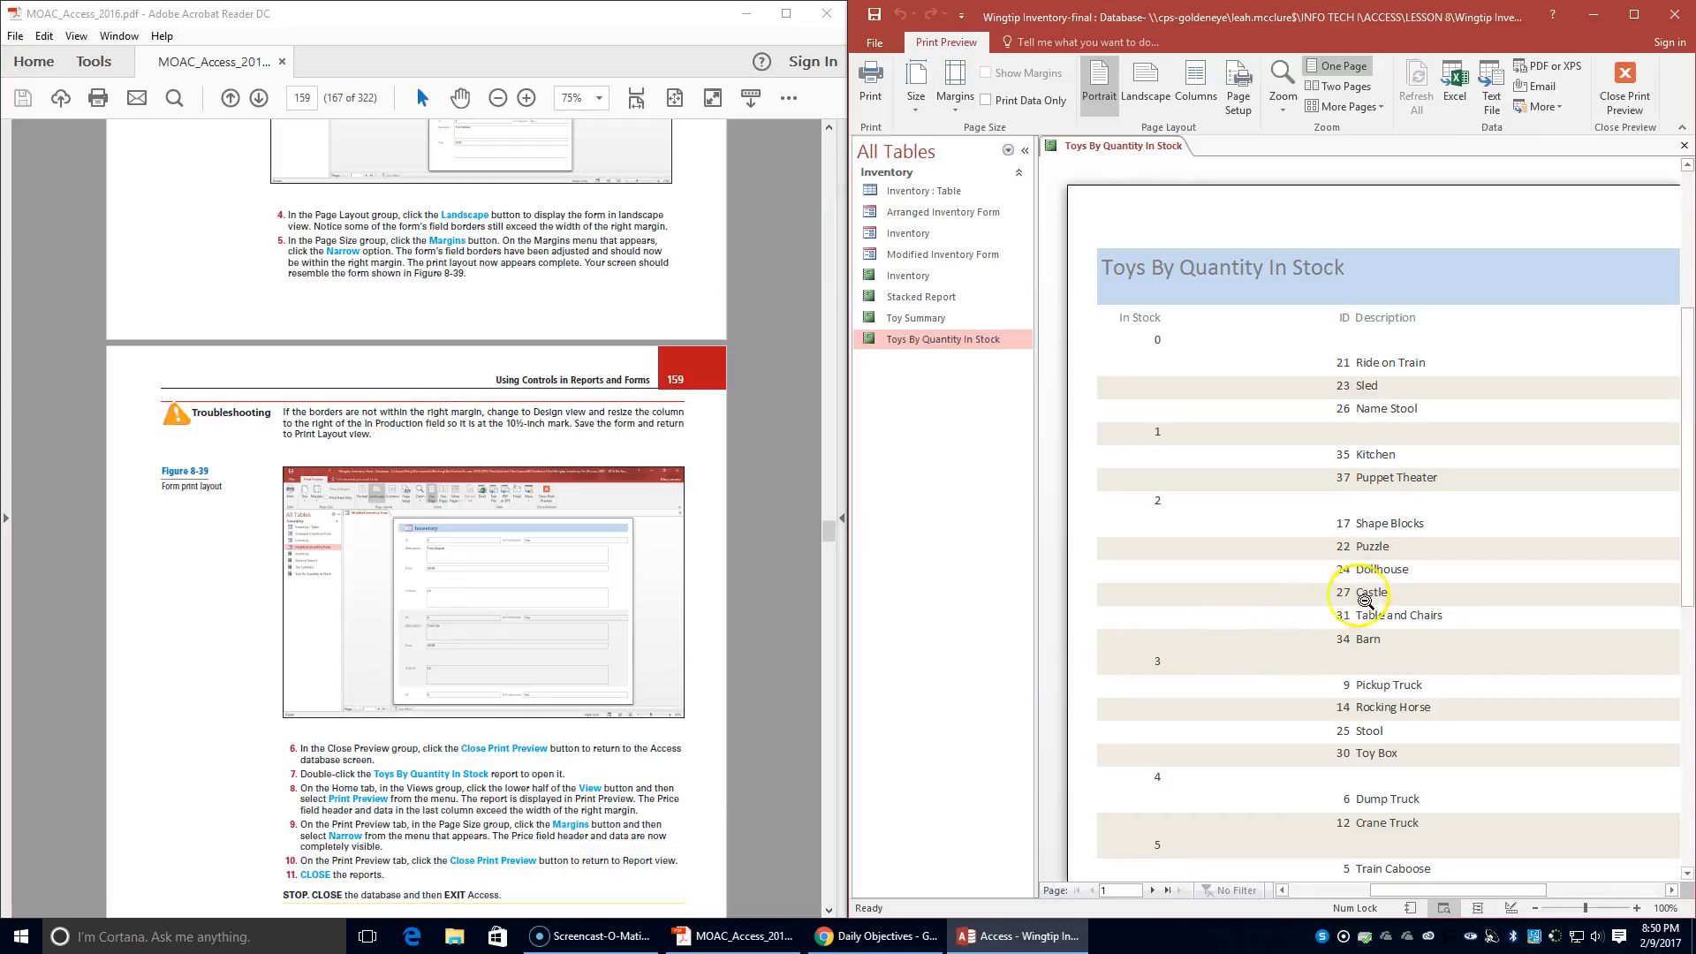
scroll(1374, 593, "down", 1)
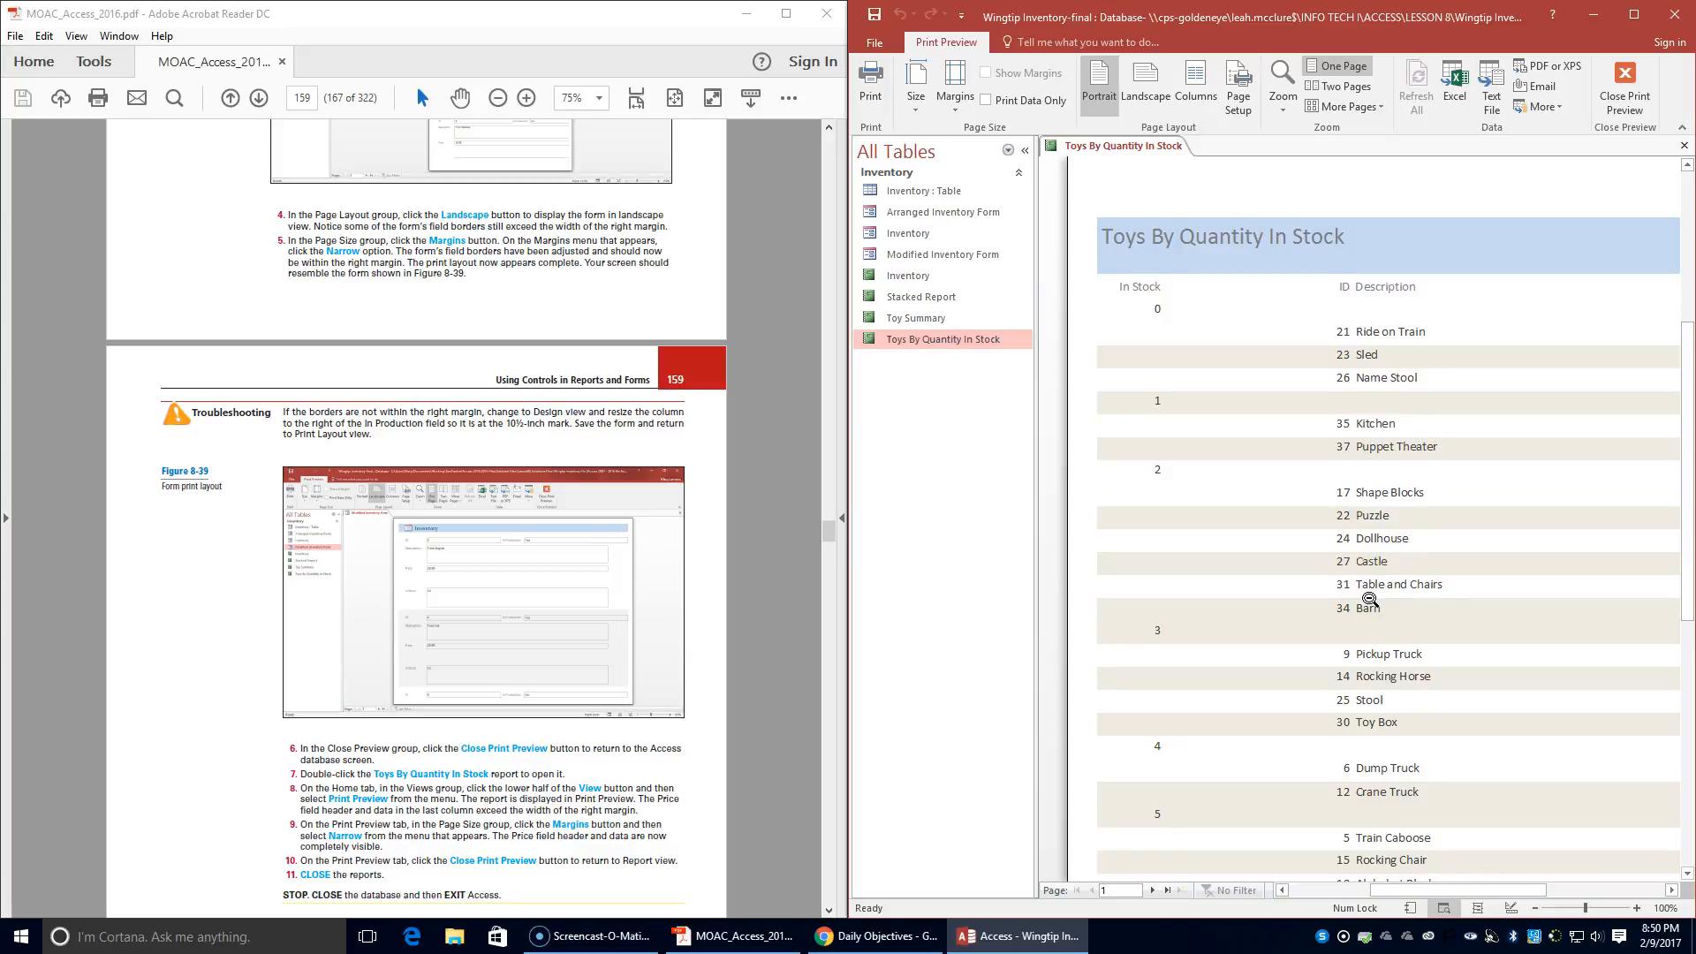
scroll(1369, 600, "down", 1)
left_click_drag(1386, 888, 1472, 877)
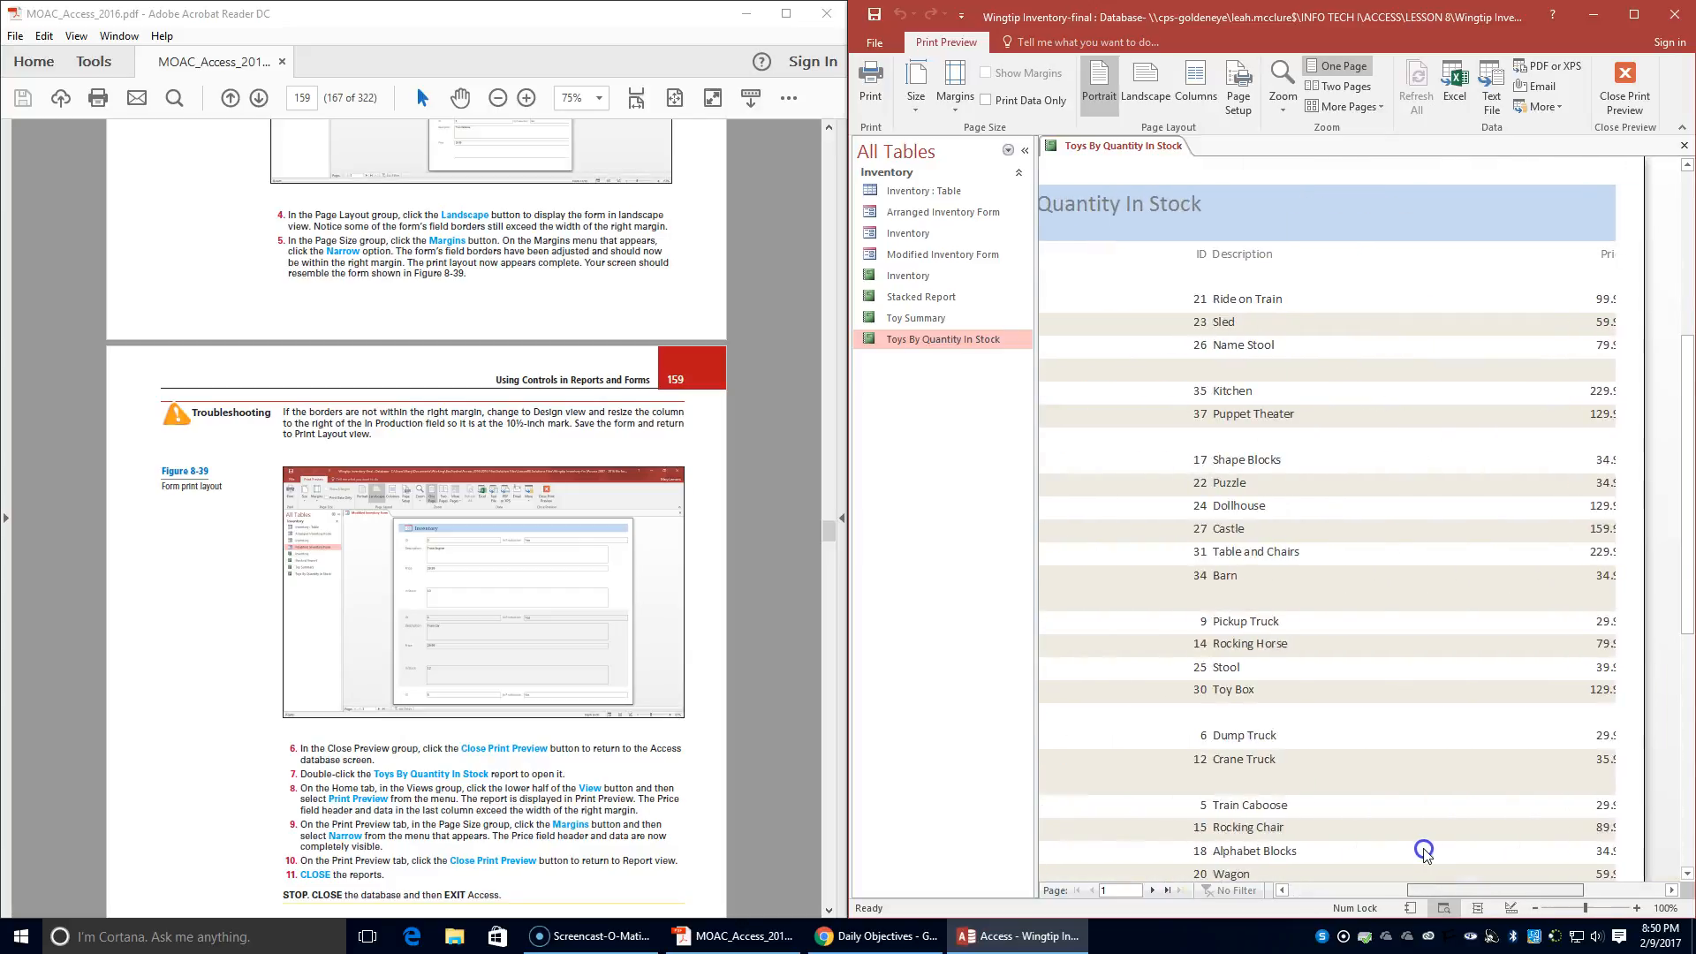
left_click(1536, 908)
left_click(1536, 908)
left_click(1536, 909)
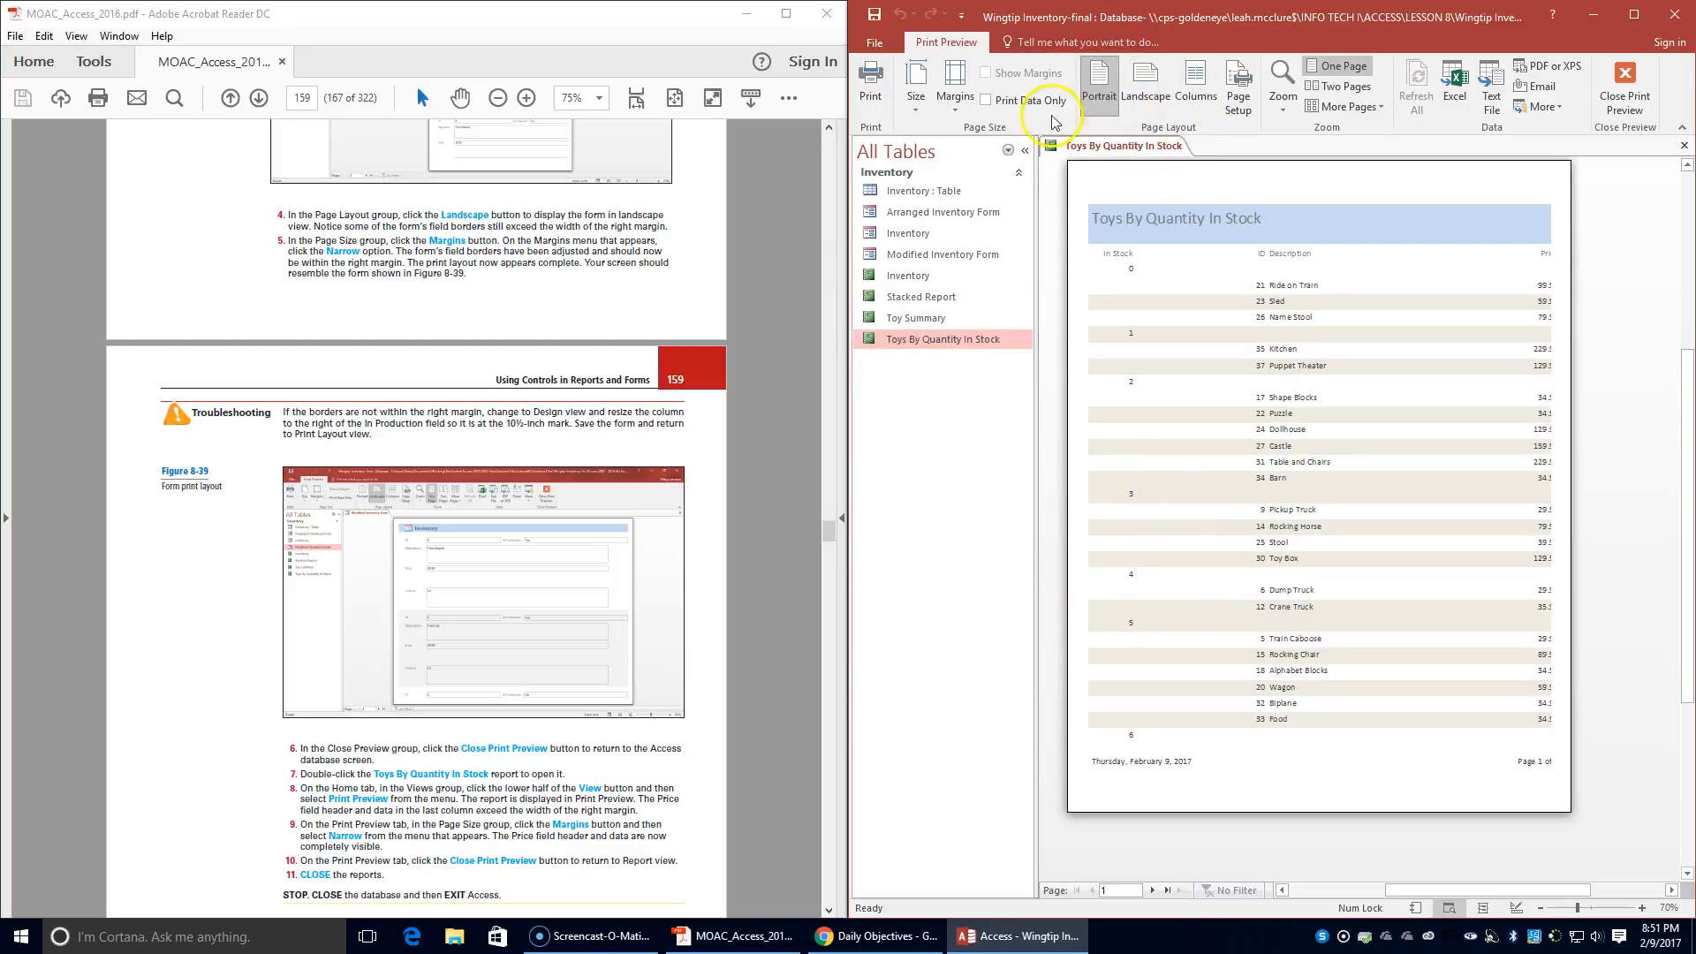
left_click(954, 122)
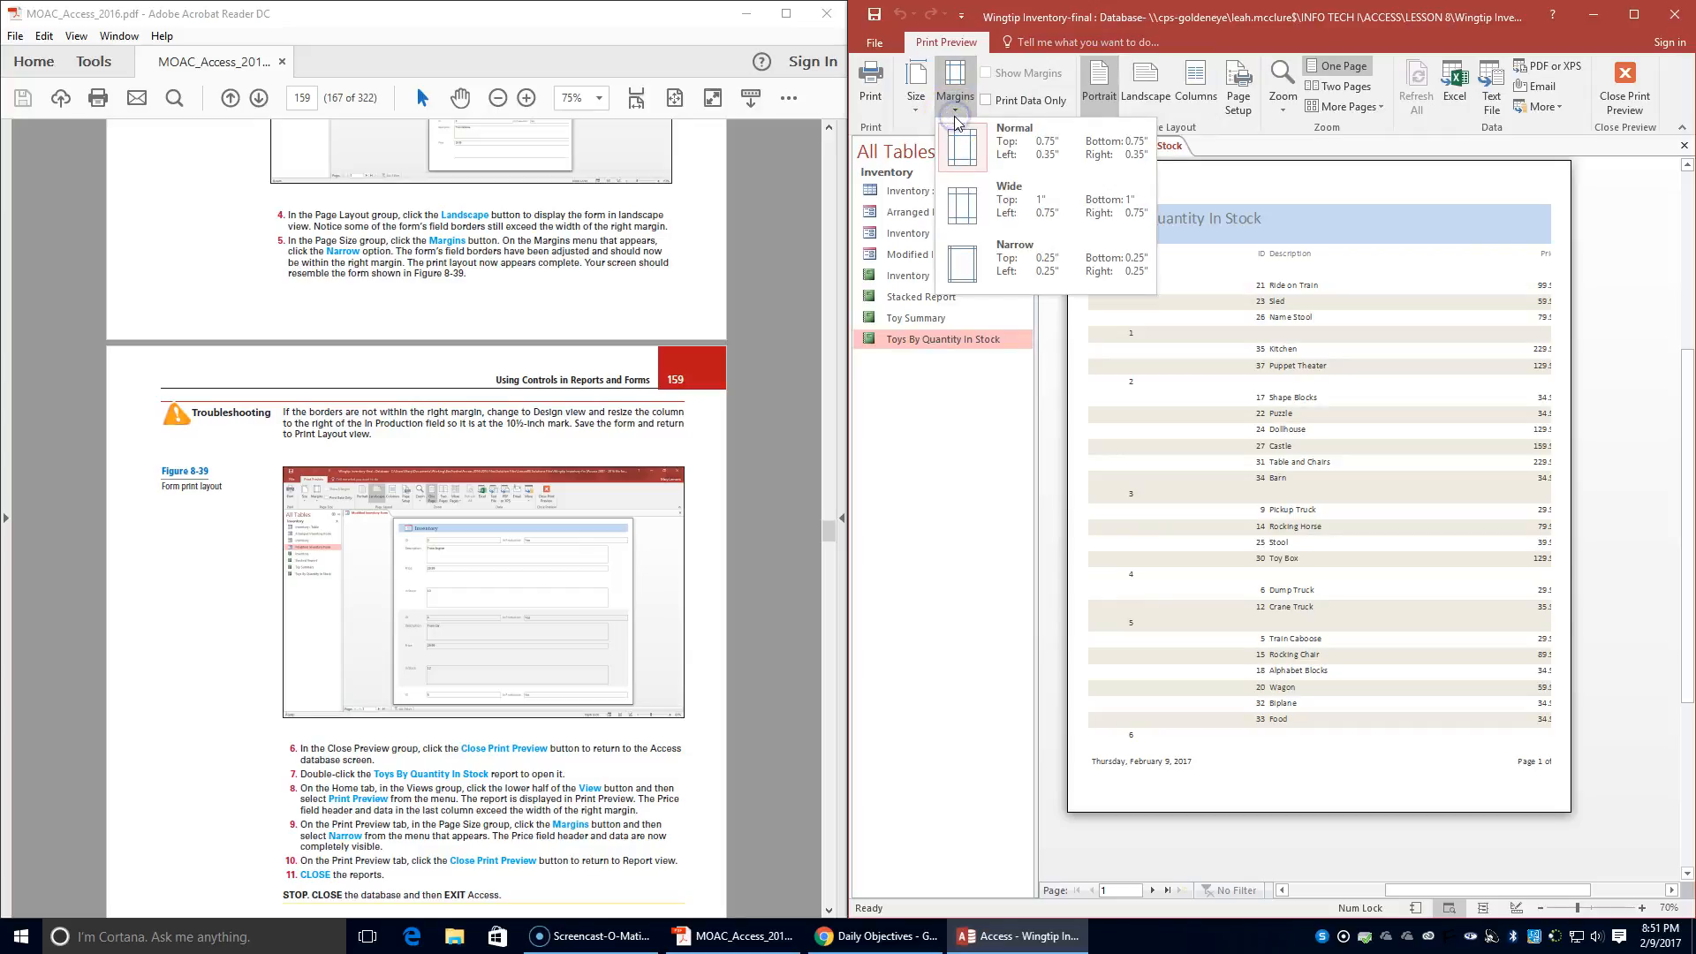
left_click(968, 265)
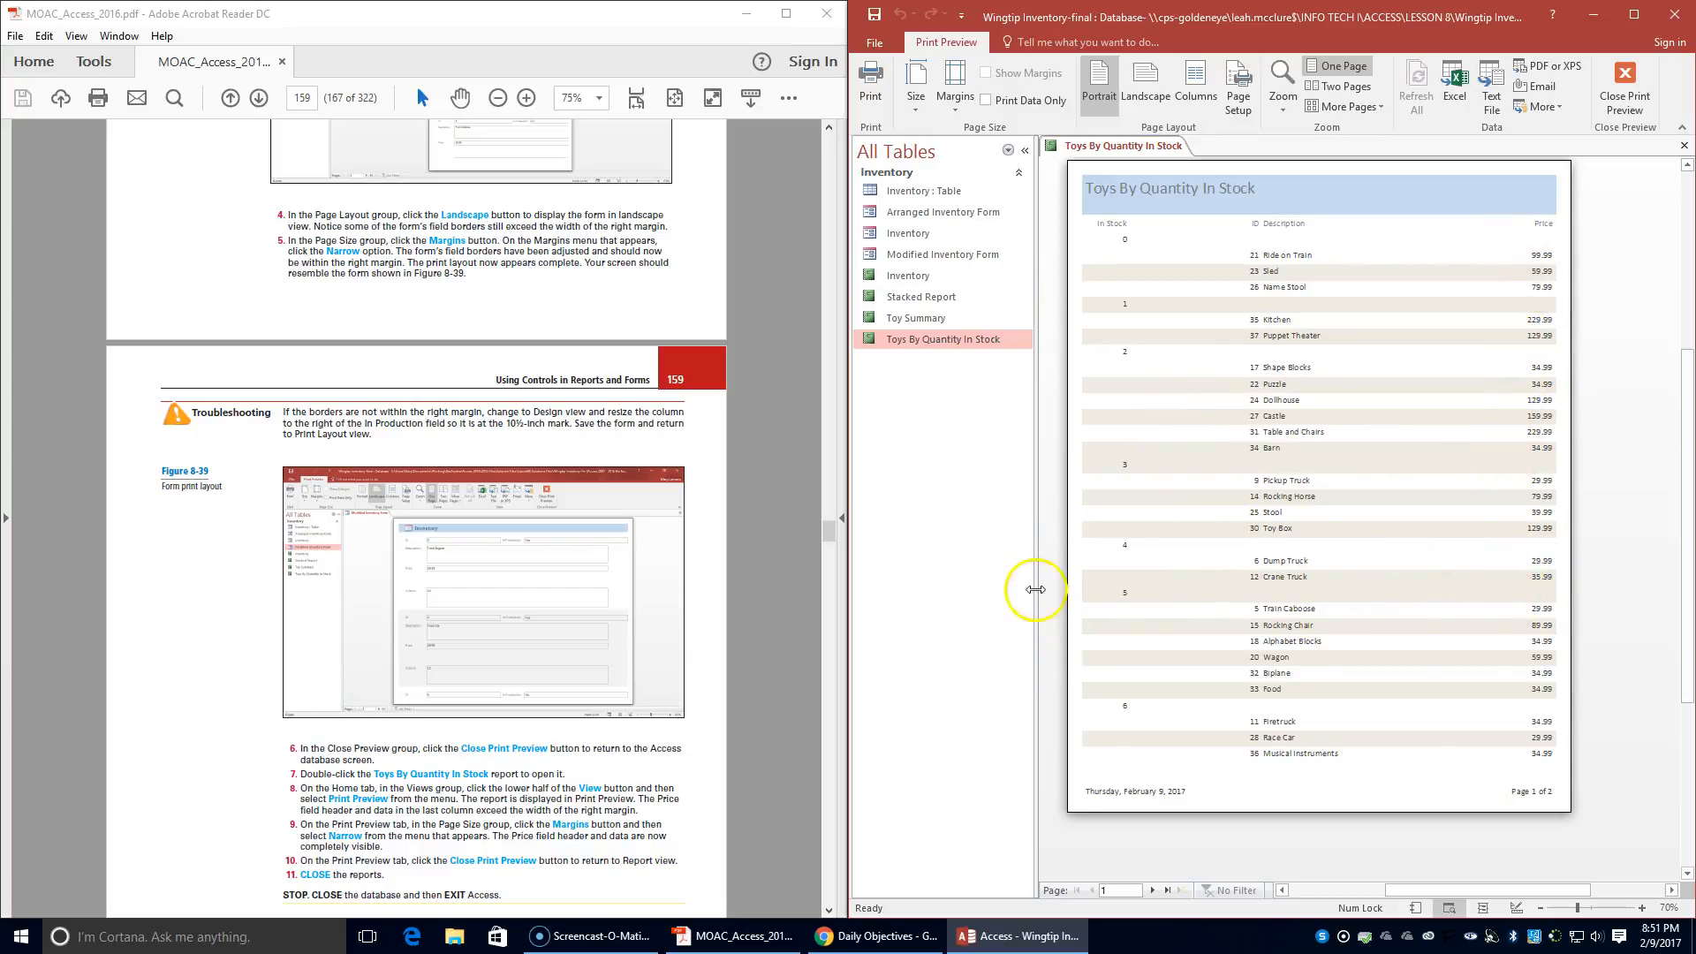
- Leave Print Preview and close the Toys By Quantity In Stock report
left_click(1631, 87)
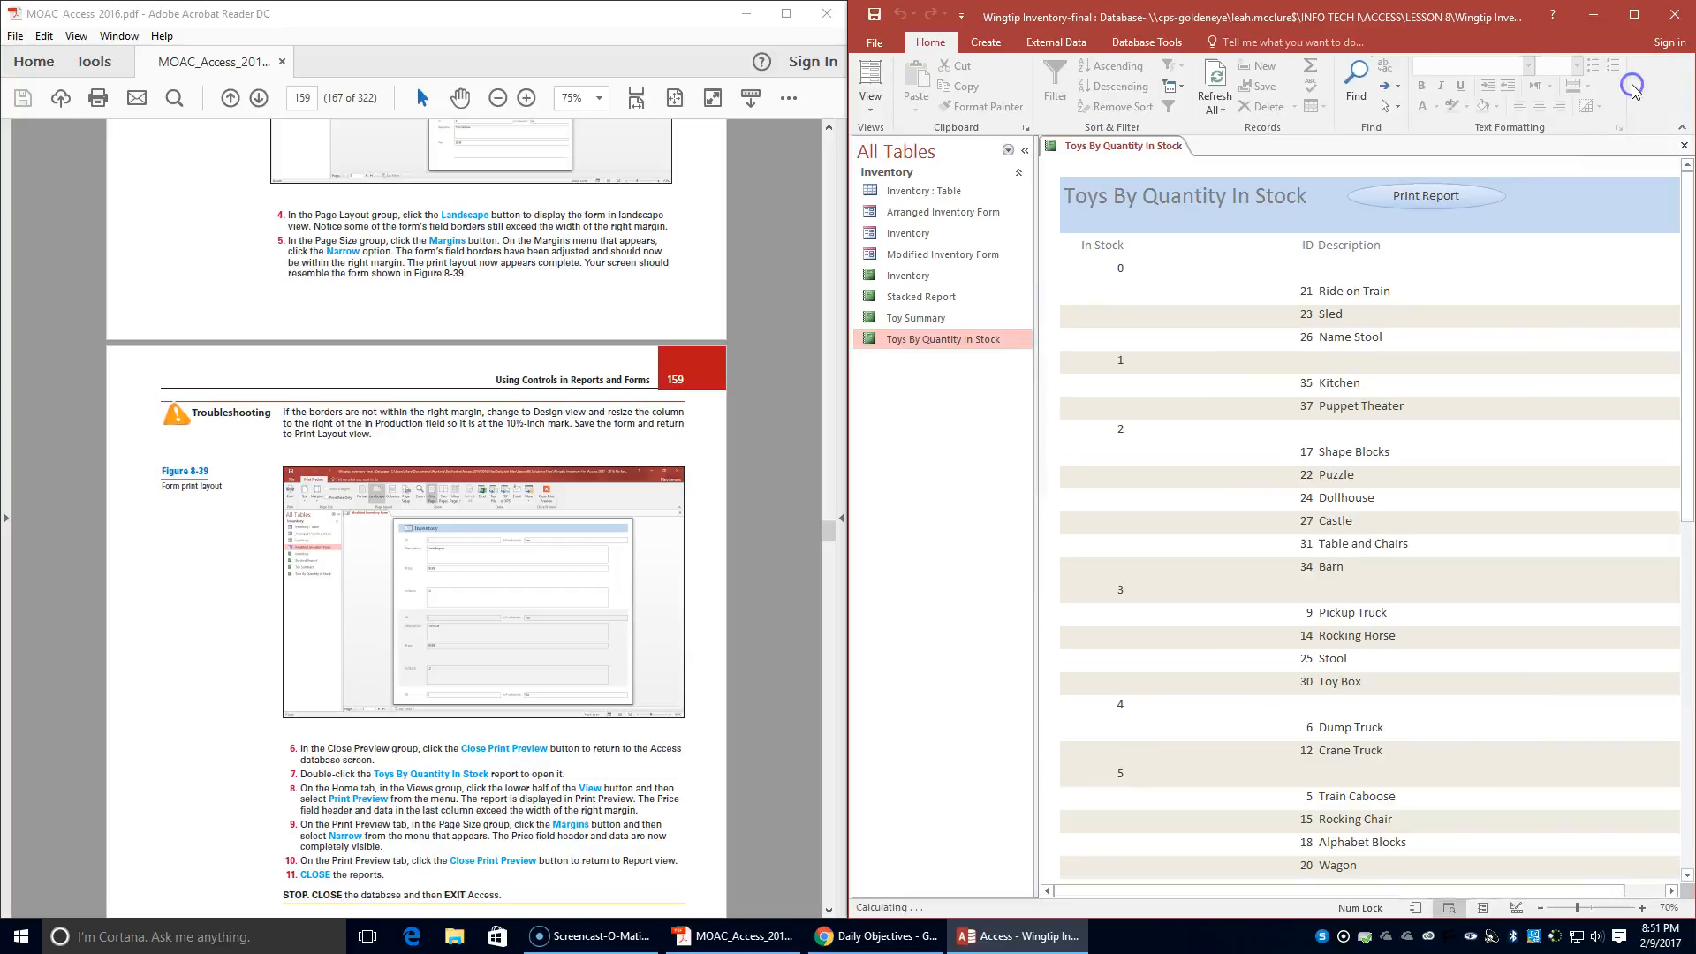
right_click(1125, 156)
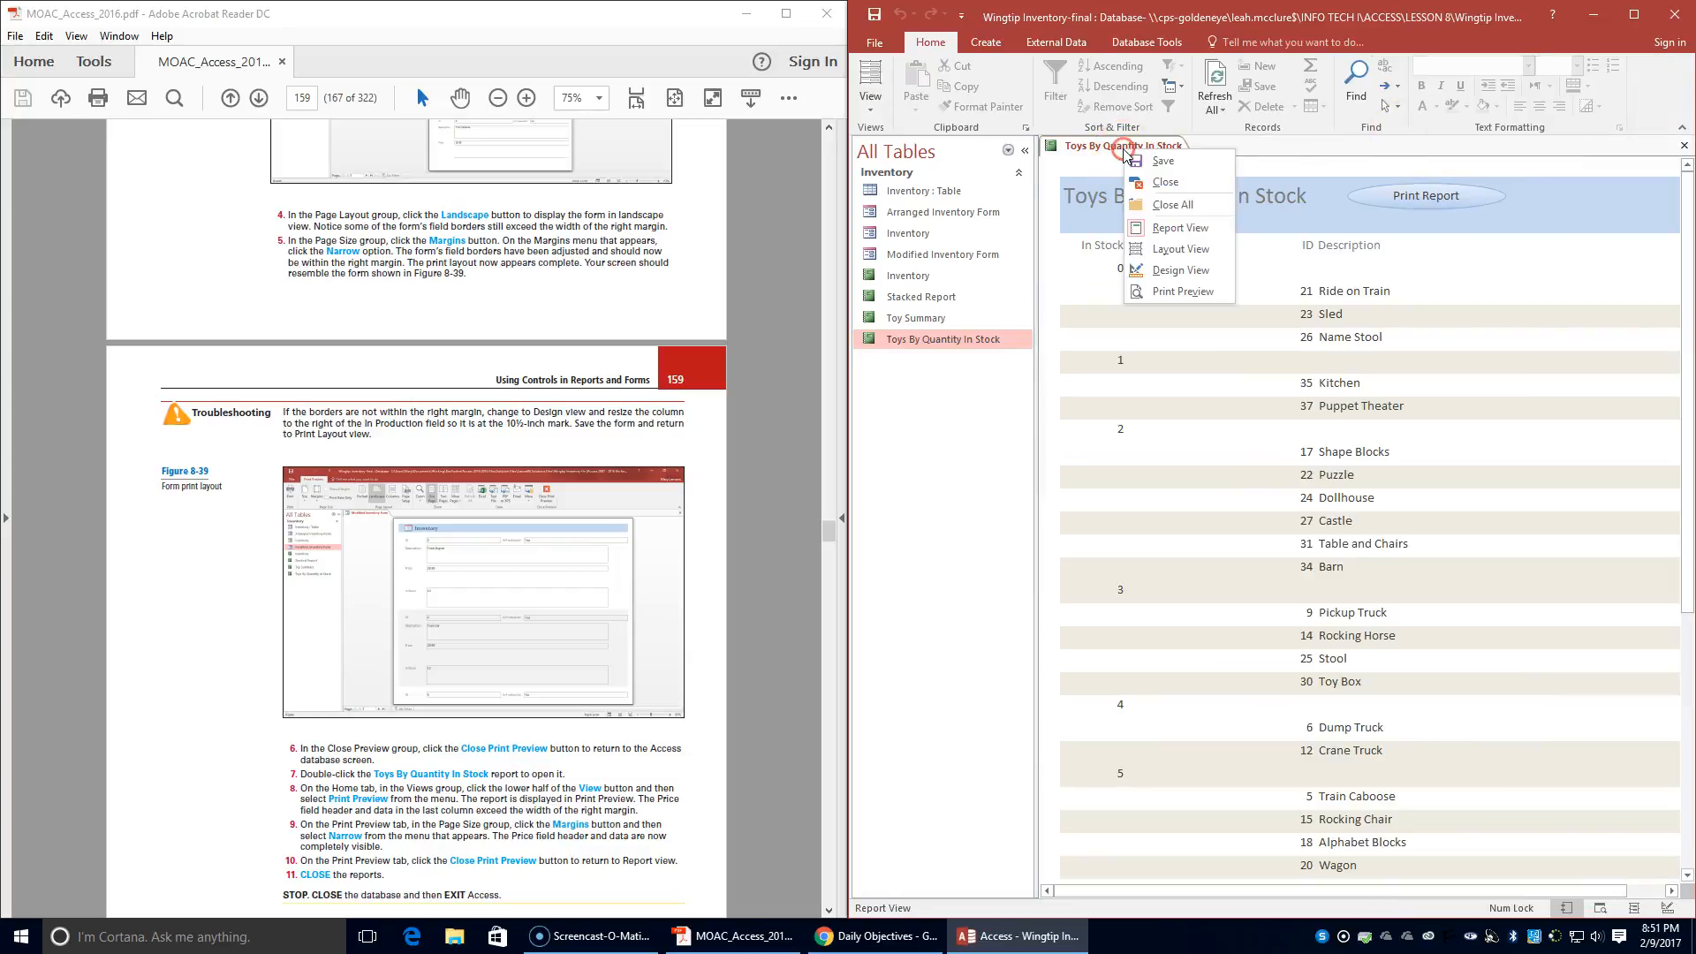
left_click(1159, 186)
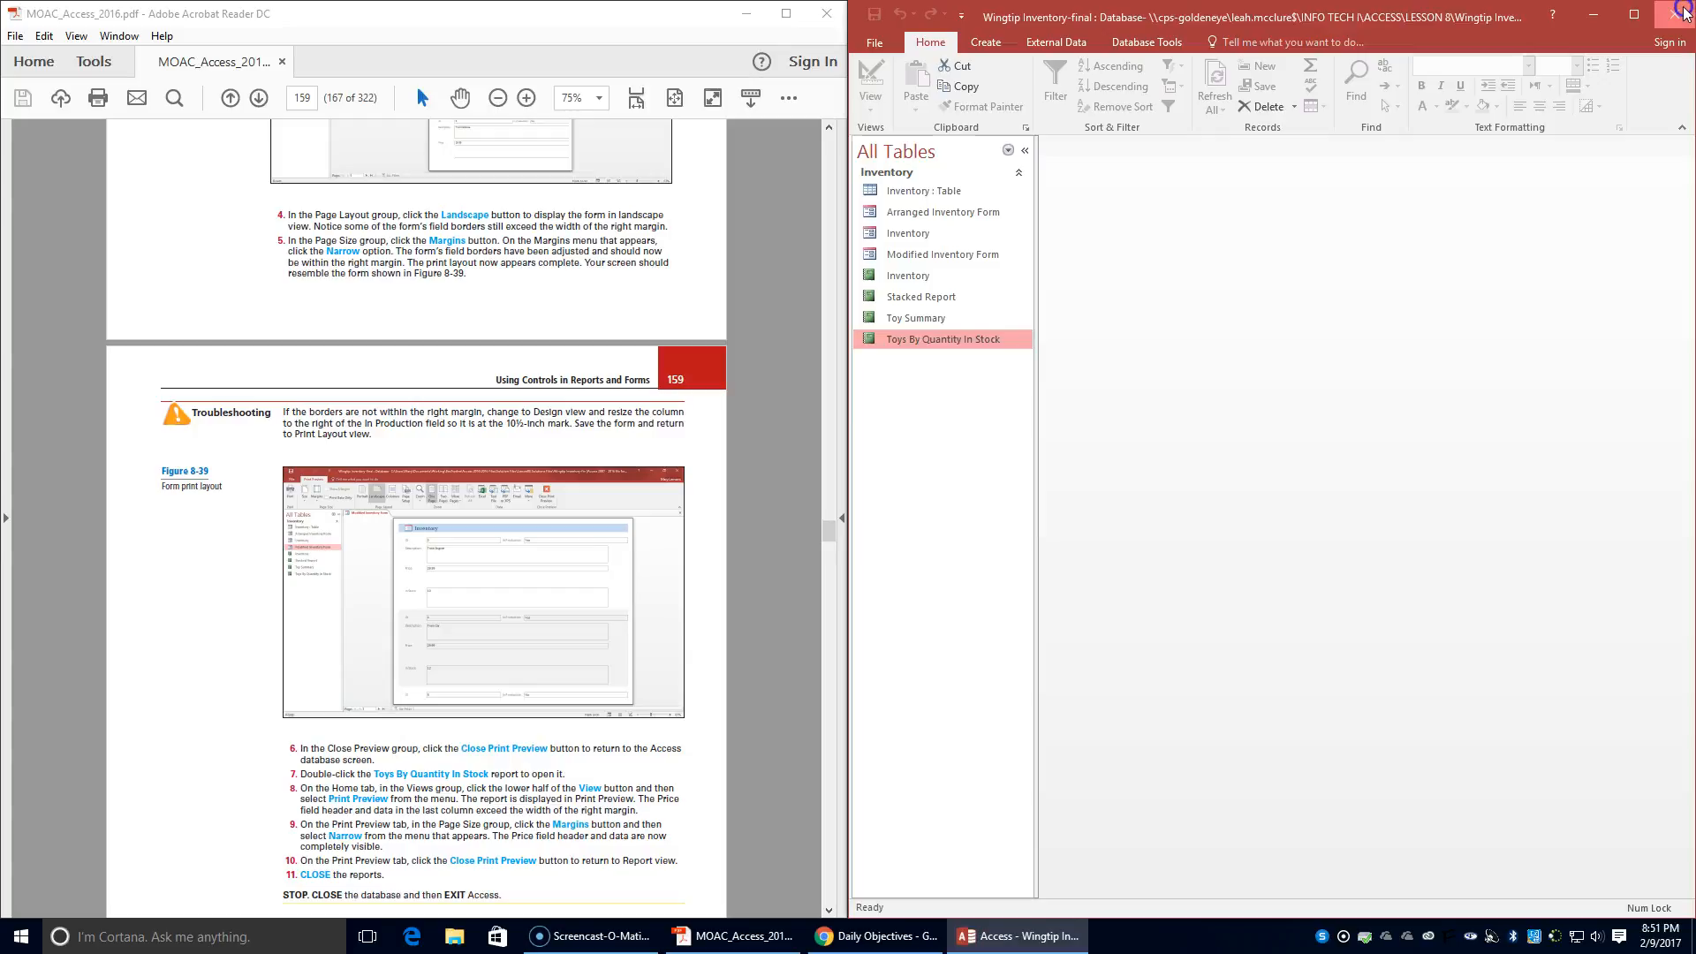
- Close the Wingtip Inventory-final database by exiting Access, and check the end of the exercise in the textbook
left_click(1674, 15)
scroll(419, 473, "down", 4)
scroll(424, 471, "down", 2)
scroll(424, 471, "up", 3)
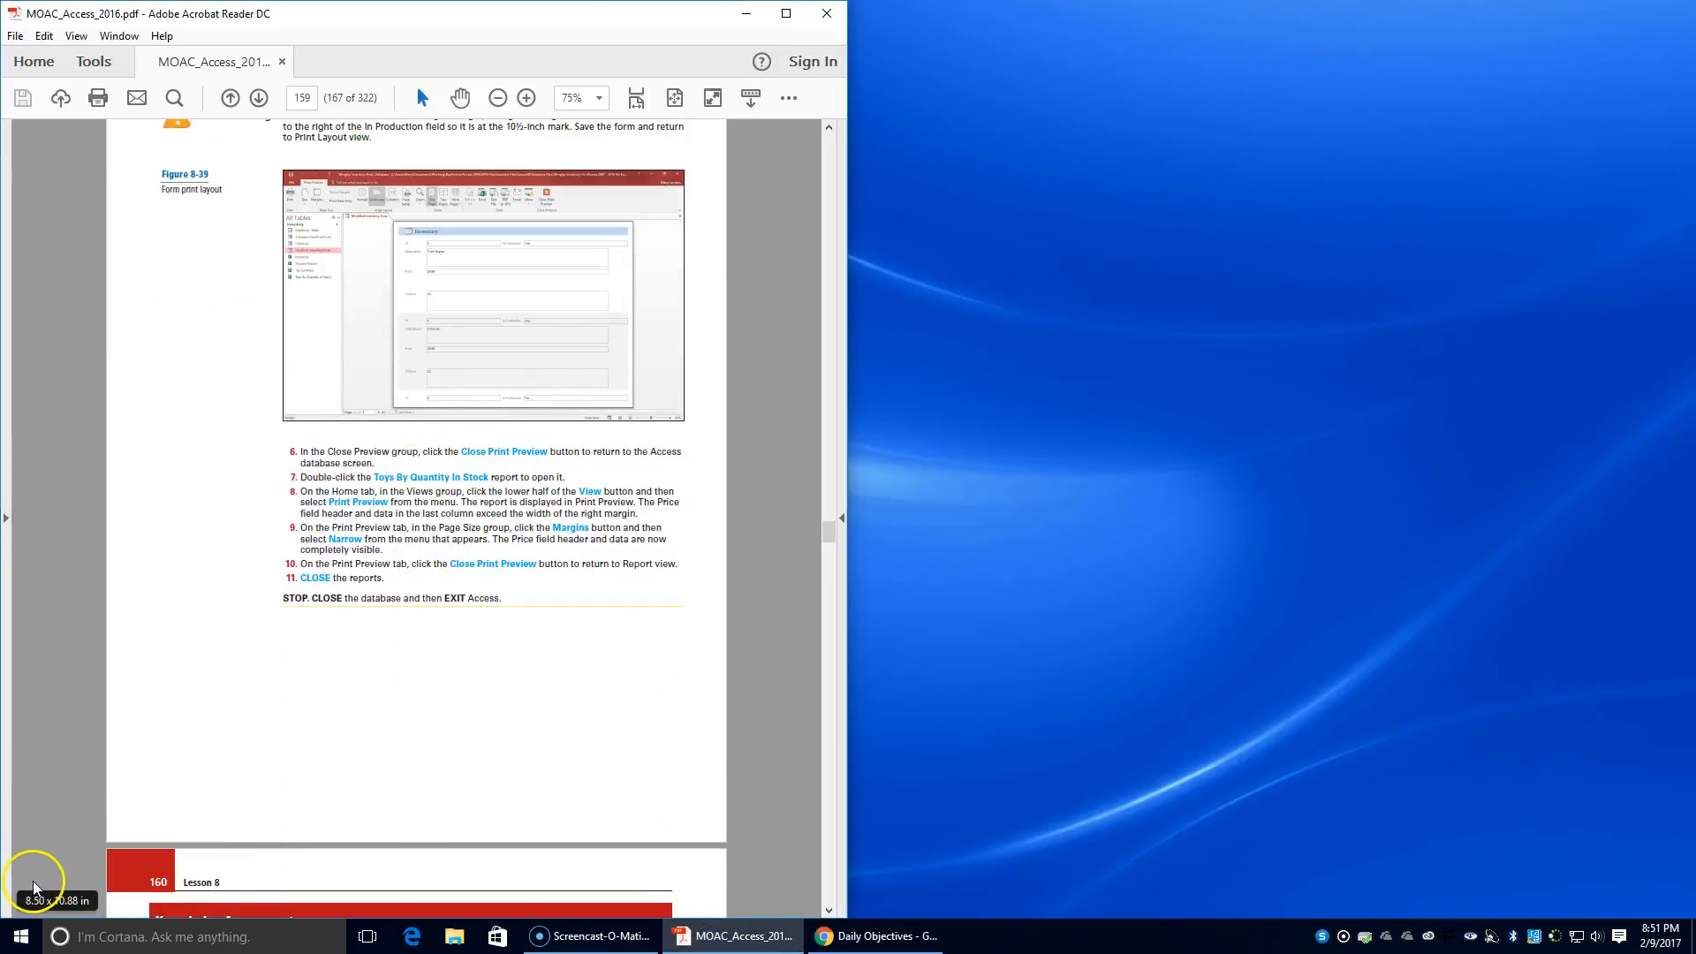